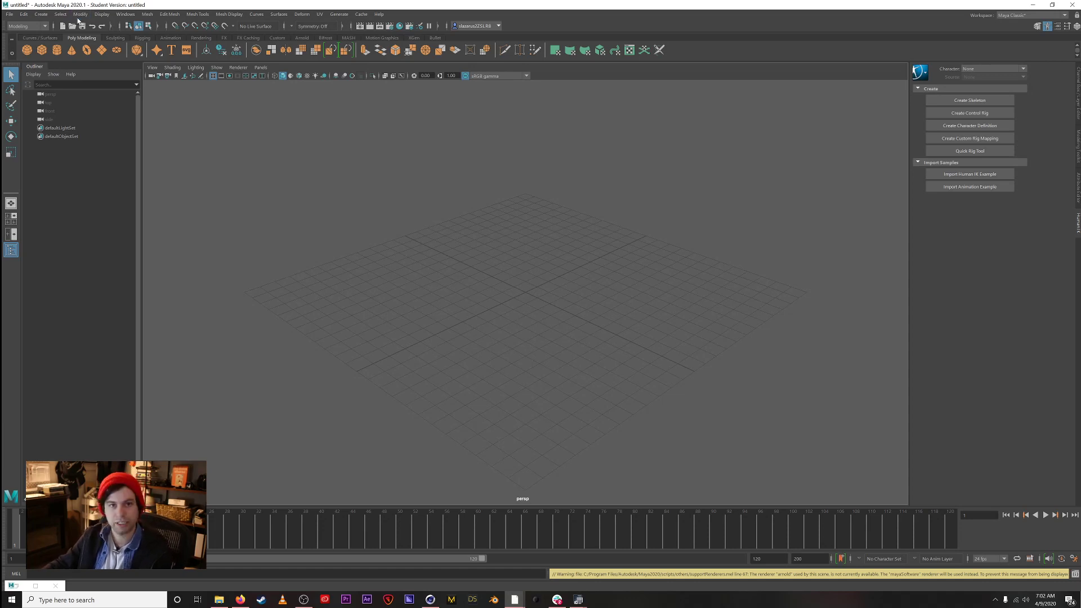
Step: Try to open the Rokoko Motion Library from the animation editors
{"action": "left_click", "coordinate": [121, 15]}
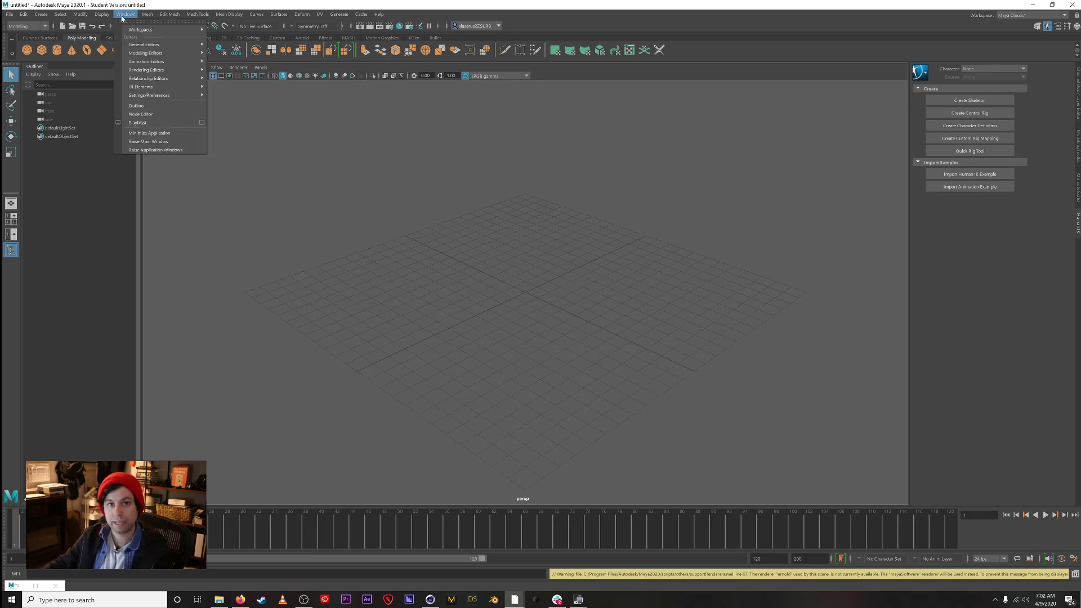
{"action": "mouse_move", "coordinate": [141, 89]}
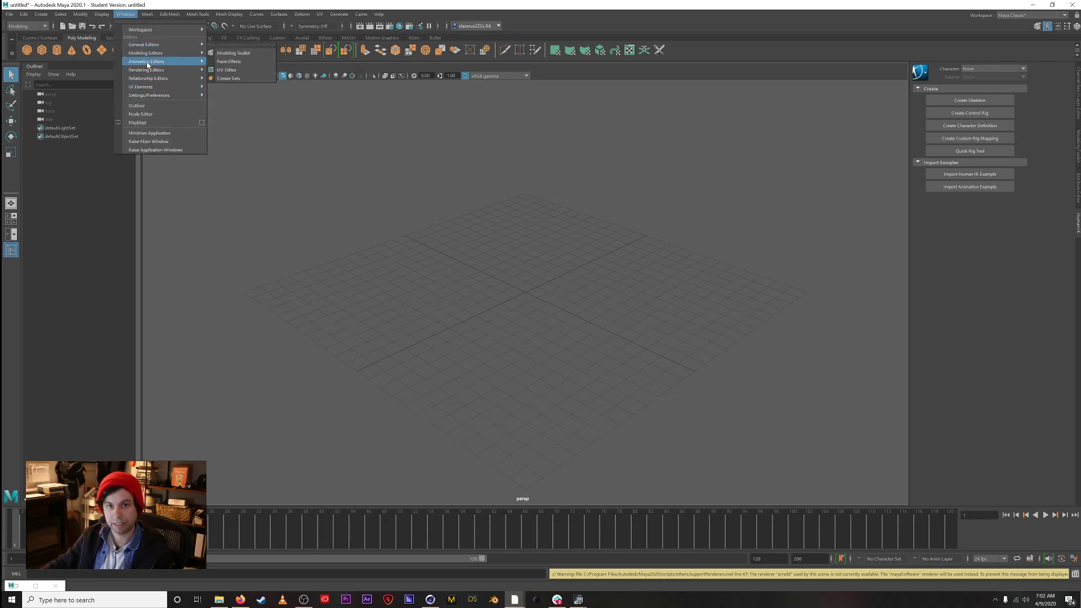
{"action": "mouse_move", "coordinate": [164, 71]}
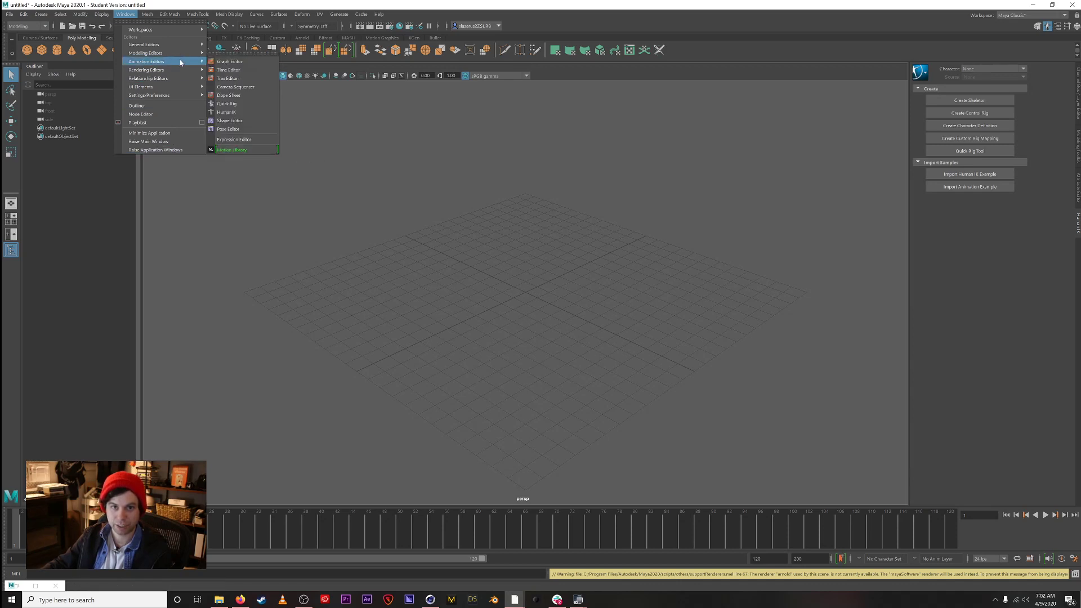
{"action": "left_click", "coordinate": [247, 150]}
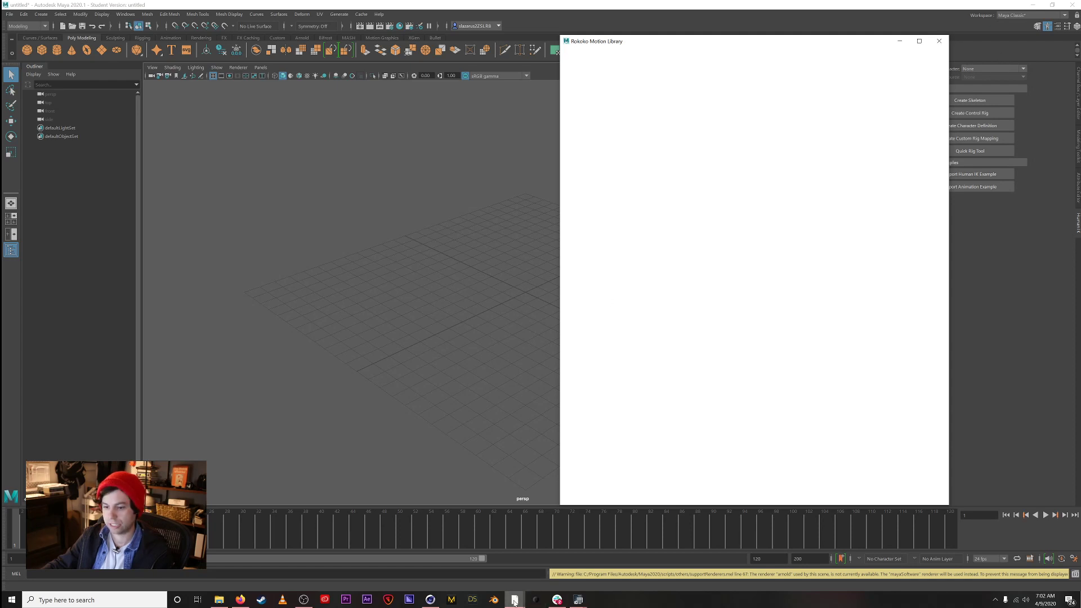
{"action": "mouse_move", "coordinate": [585, 604]}
{"action": "mouse_move", "coordinate": [514, 600]}
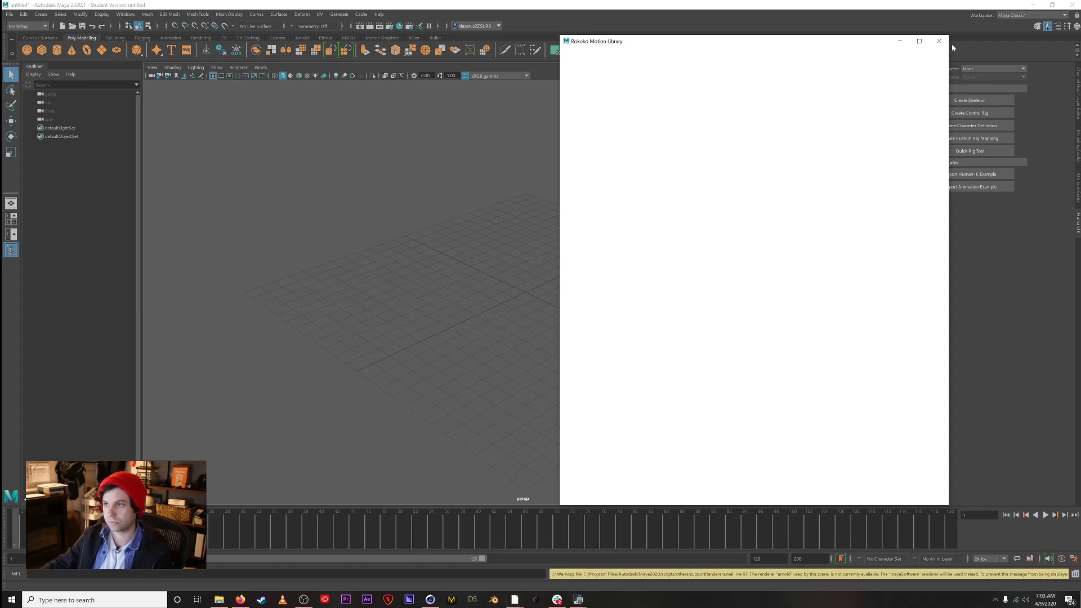
Step: End the maya process in Task Manager and close Task Manager
{"action": "right_click", "coordinate": [752, 599]}
{"action": "left_click", "coordinate": [779, 567]}
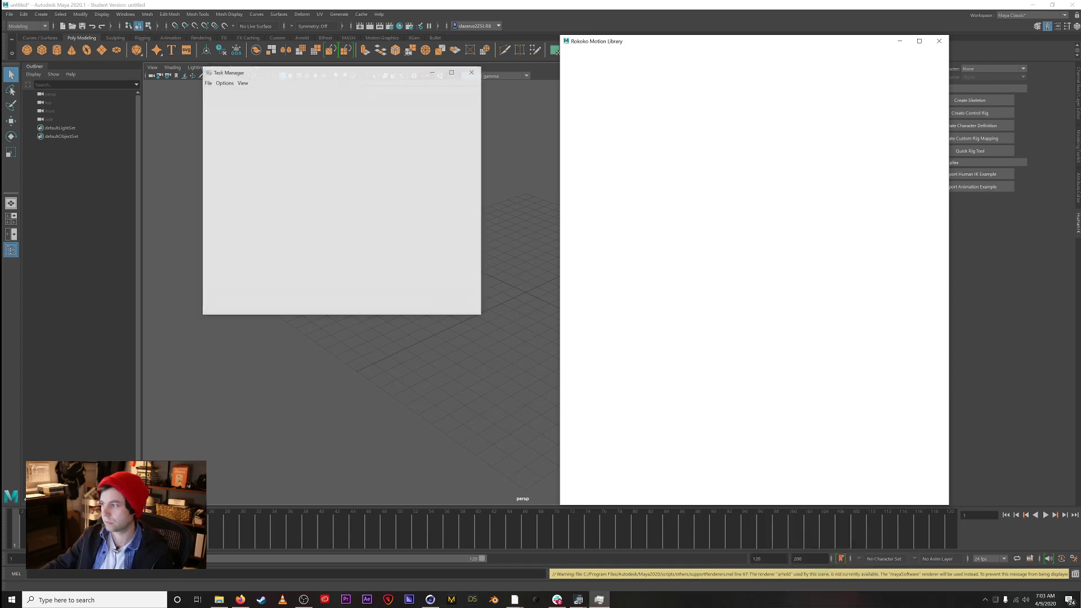
{"action": "left_click", "coordinate": [261, 179]}
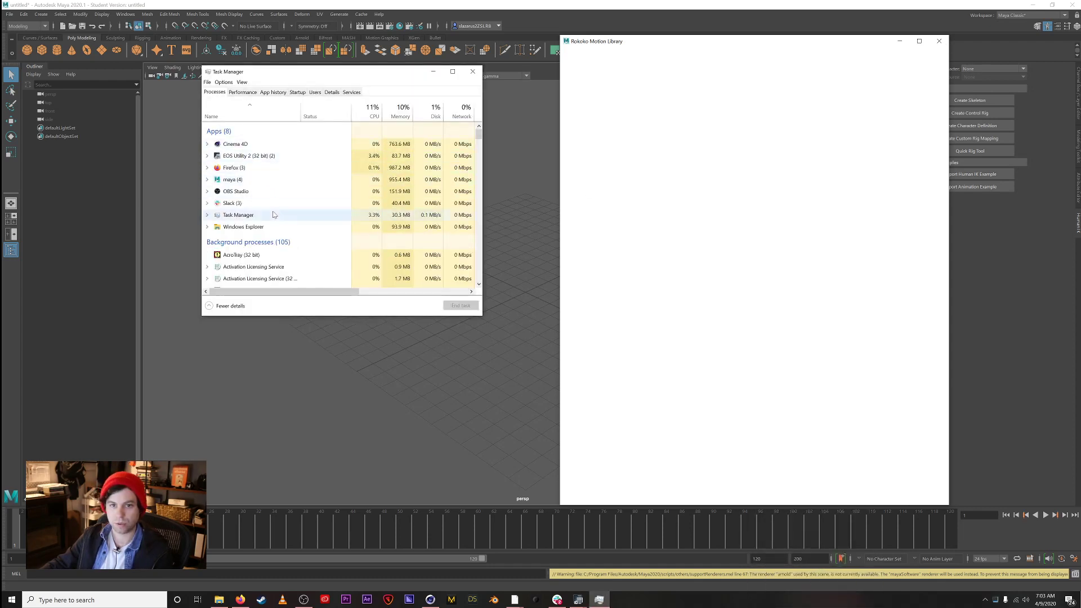
{"action": "left_click", "coordinate": [448, 306]}
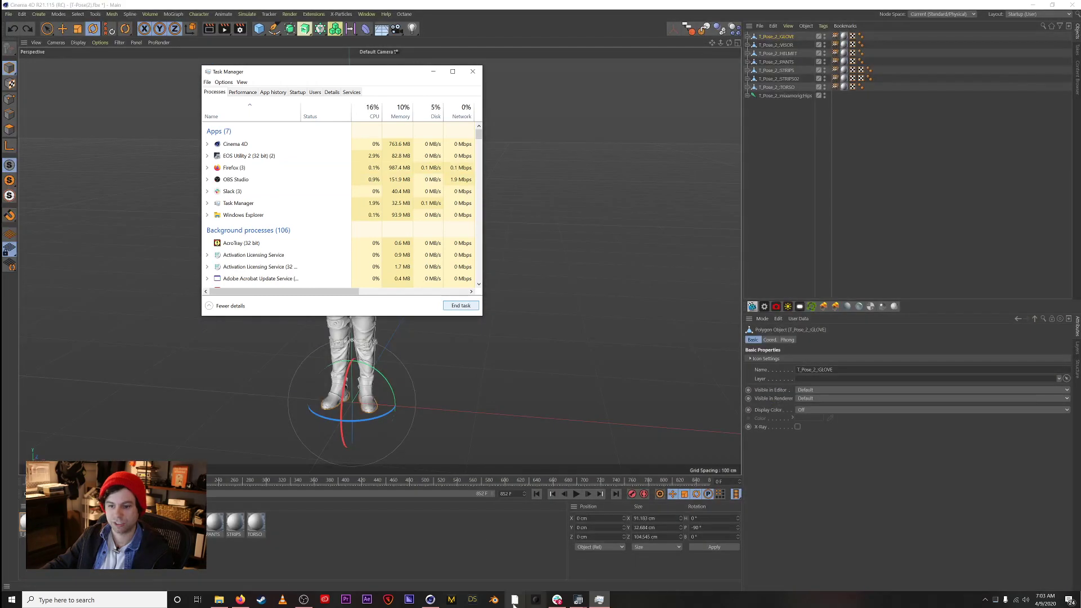
{"action": "left_click", "coordinate": [473, 71]}
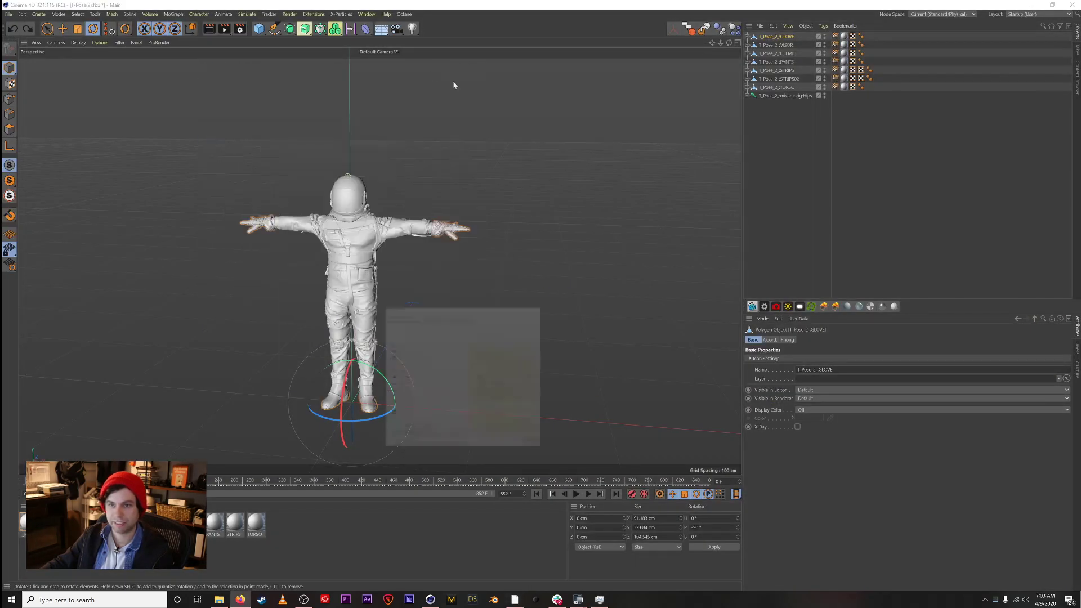
Step: In Cinema 4D, delete all the T_Pose_2 character objects from the scene and select the remaining materials
{"action": "left_click_drag", "start_coordinate": [803, 176], "coordinate": [747, 31]}
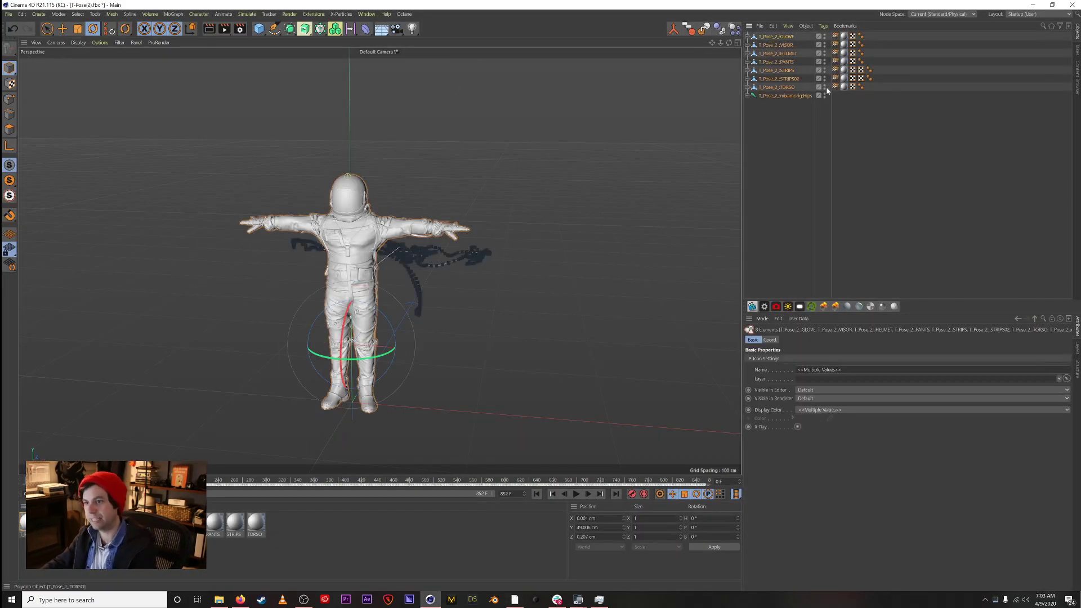
{"action": "key", "text": "Delete"}
{"action": "left_click_drag", "start_coordinate": [344, 538], "coordinate": [20, 518]}
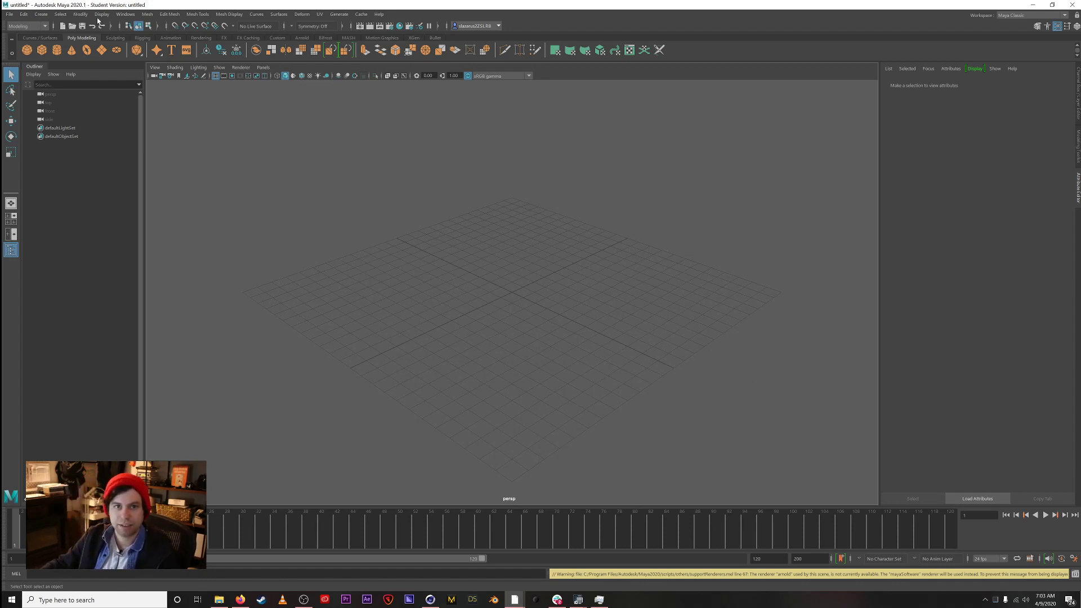
Step: In Maya, open the Rokoko Motion Library from the animation editors and reposition its window
{"action": "left_click", "coordinate": [134, 15]}
{"action": "mouse_move", "coordinate": [164, 61]}
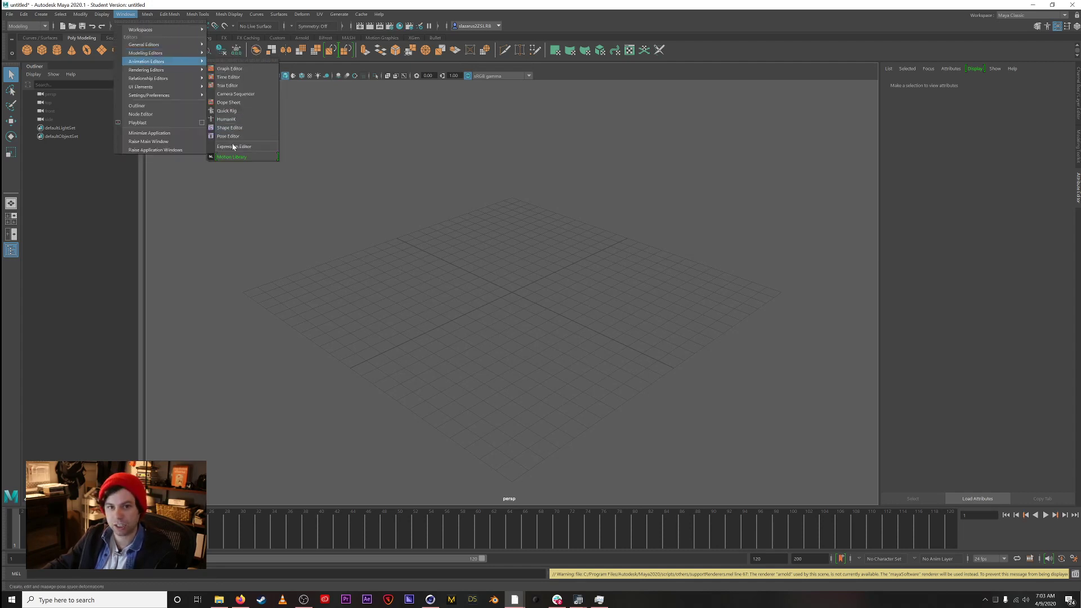
{"action": "left_click", "coordinate": [231, 157]}
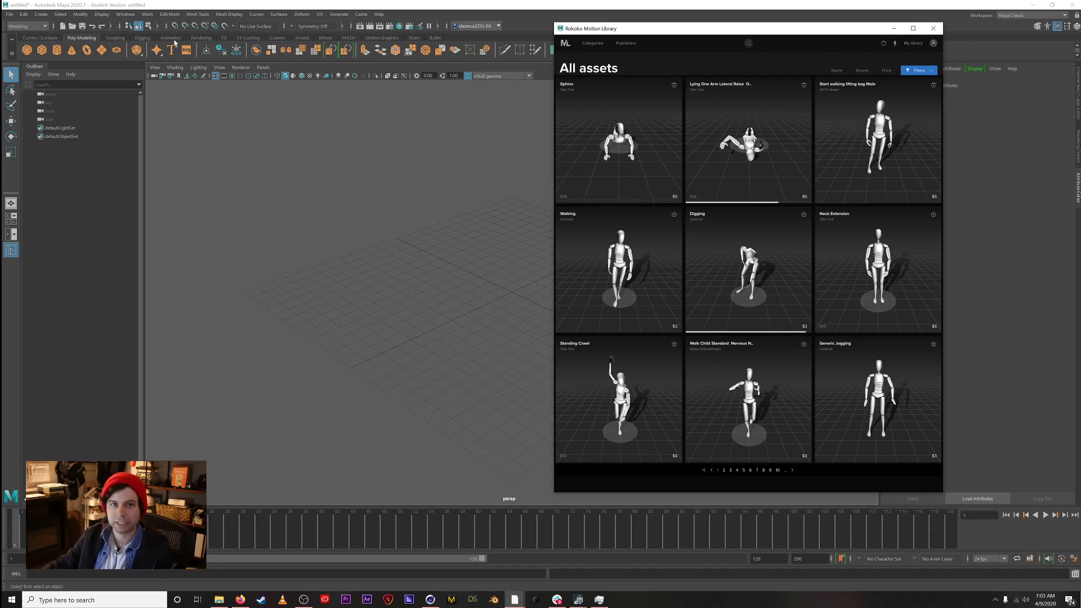
{"action": "left_click", "coordinate": [125, 15]}
{"action": "mouse_move", "coordinate": [141, 62]}
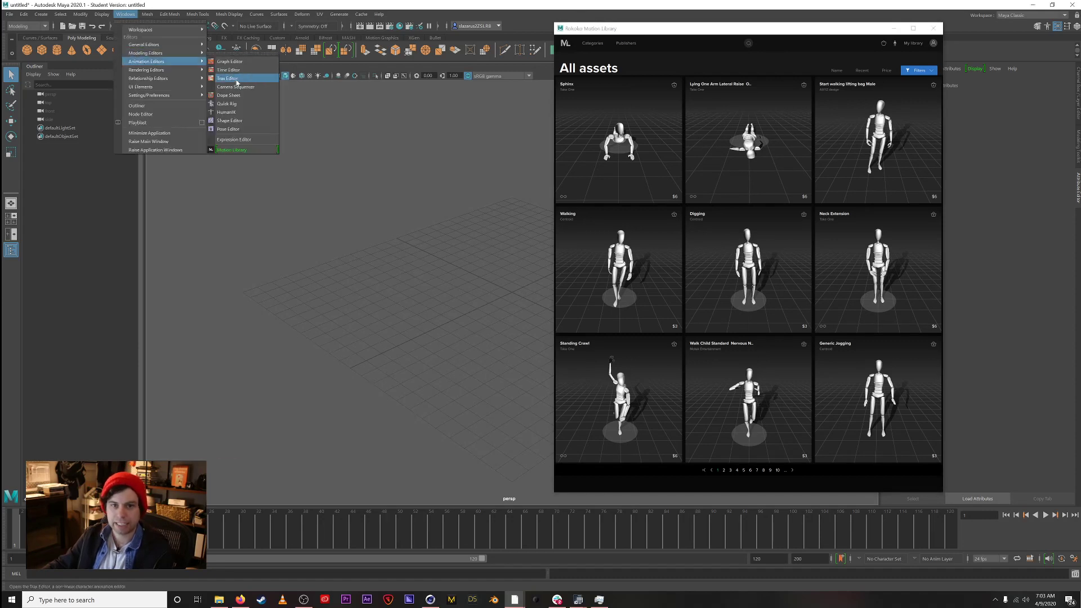
{"action": "left_click", "coordinate": [574, 34]}
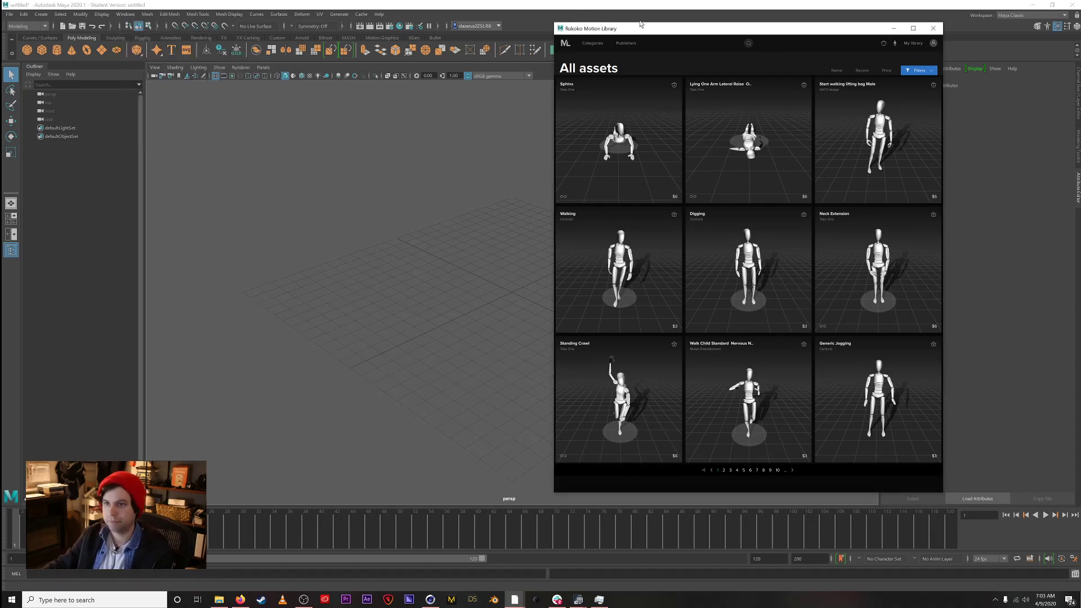
{"action": "left_click_drag", "start_coordinate": [621, 28], "coordinate": [609, 32]}
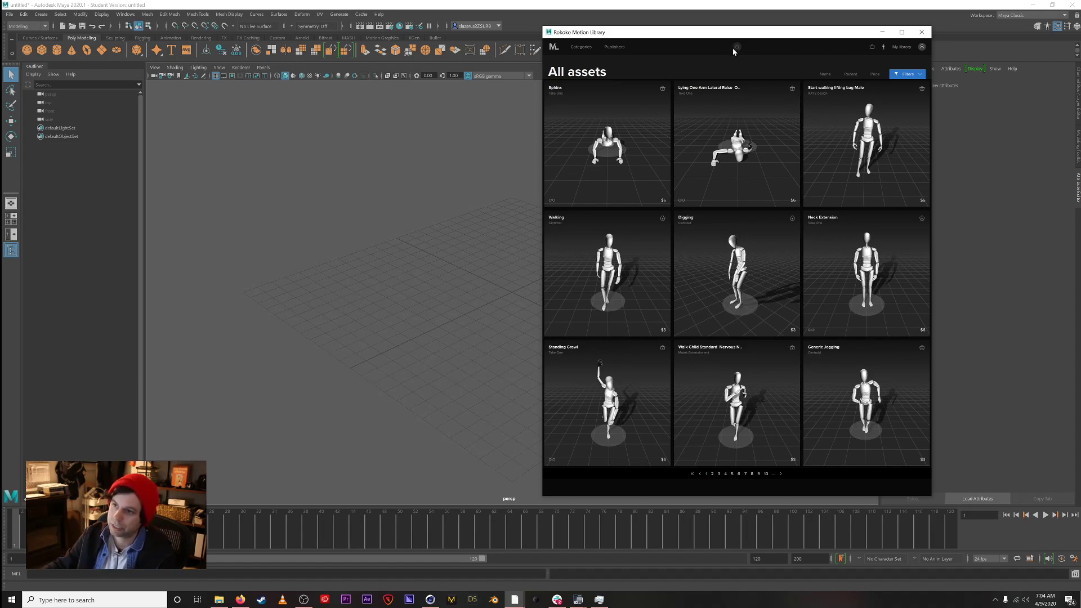
Step: Search the motion library for "run" and preview the Run Joyful Female animation from several angles
{"action": "type", "text": "n"}
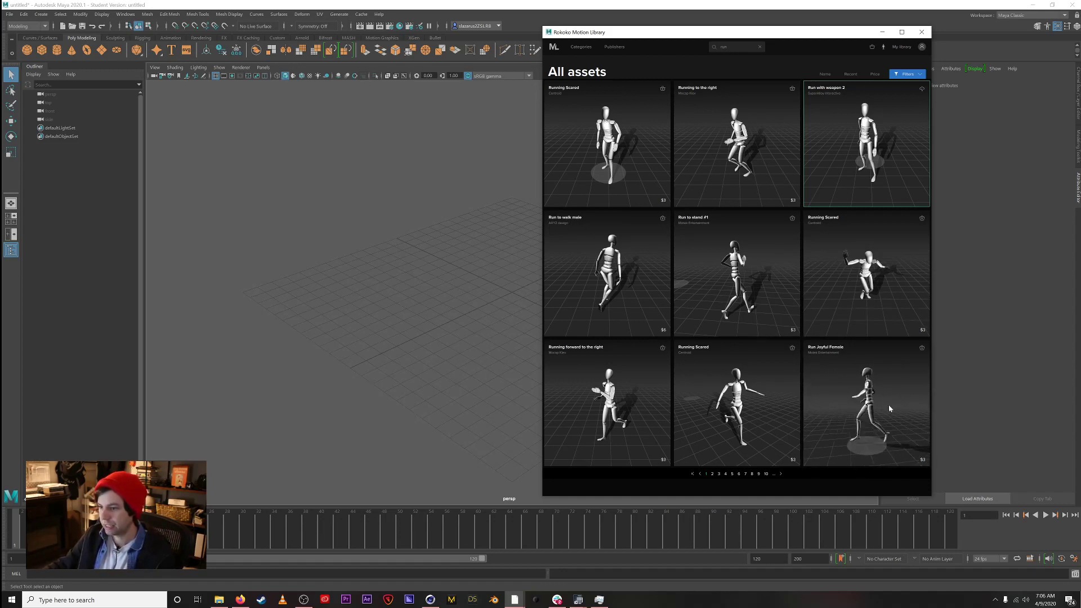
{"action": "left_click", "coordinate": [822, 352]}
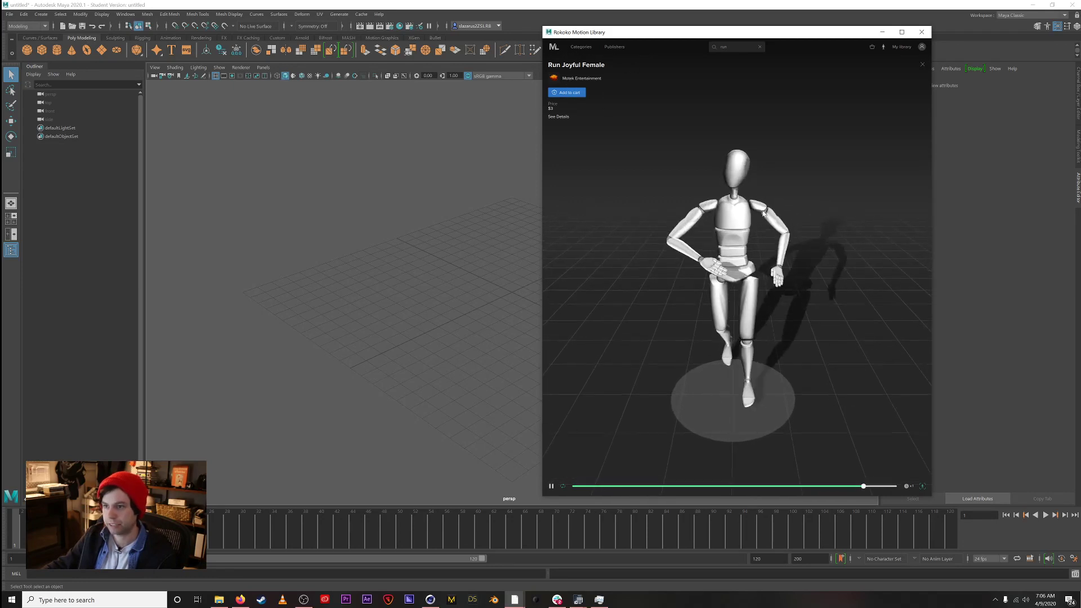
{"action": "left_click_drag", "start_coordinate": [736, 298], "coordinate": [670, 293]}
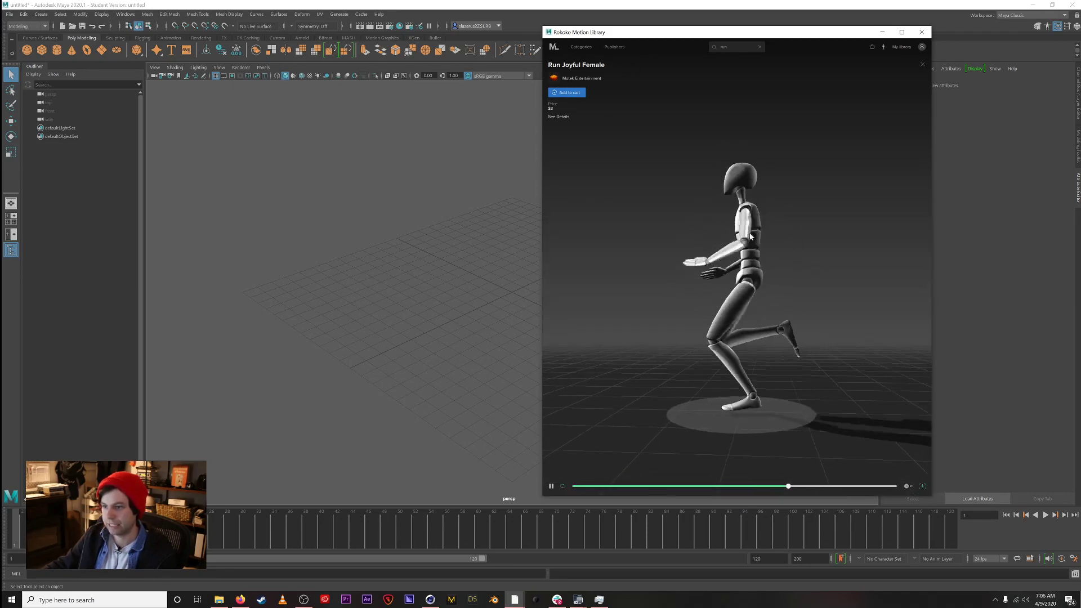
{"action": "left_click_drag", "start_coordinate": [705, 200], "coordinate": [843, 238]}
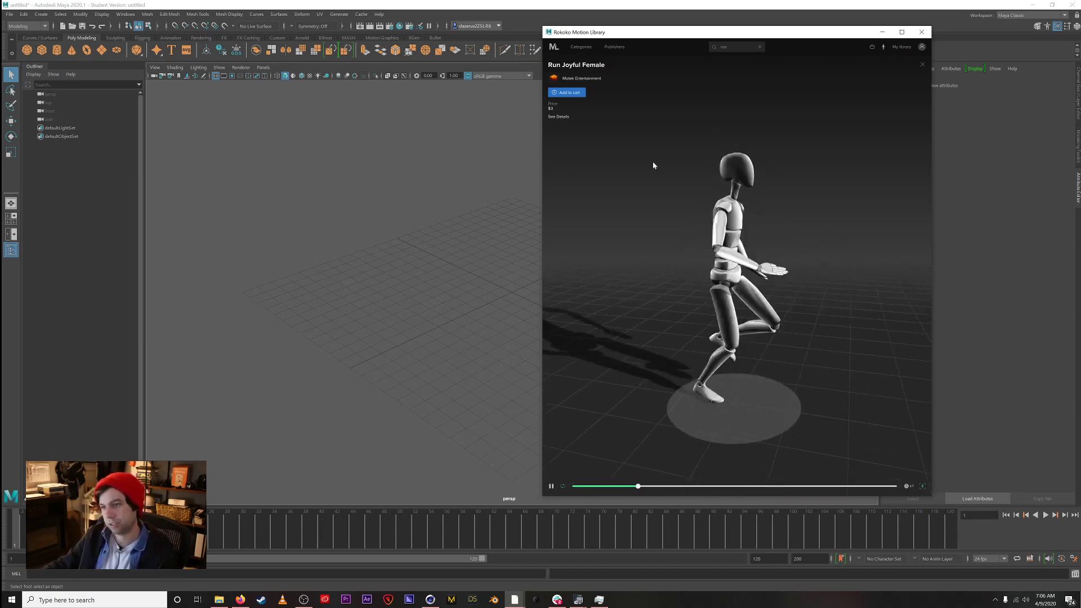
Step: Open the publisher Motek Entertainment's catalogue and examine its run animations, including those on page 6
{"action": "left_click", "coordinate": [578, 79]}
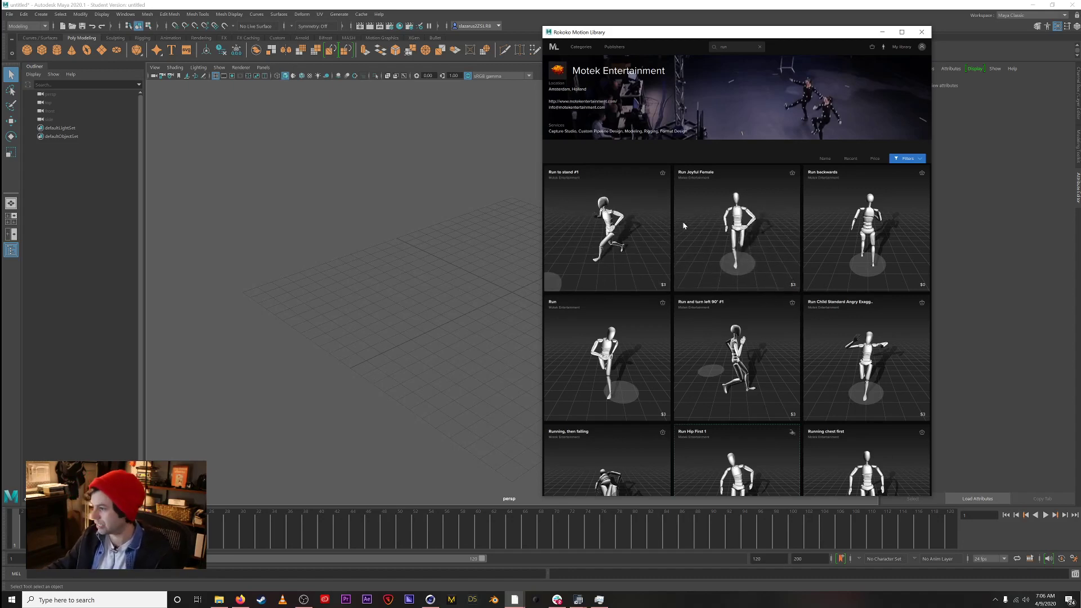
{"action": "mouse_move", "coordinate": [693, 38]}
{"action": "left_mouse_down"}
{"action": "mouse_move", "coordinate": [675, 38]}
{"action": "mouse_move", "coordinate": [693, 40]}
{"action": "left_mouse_up"}
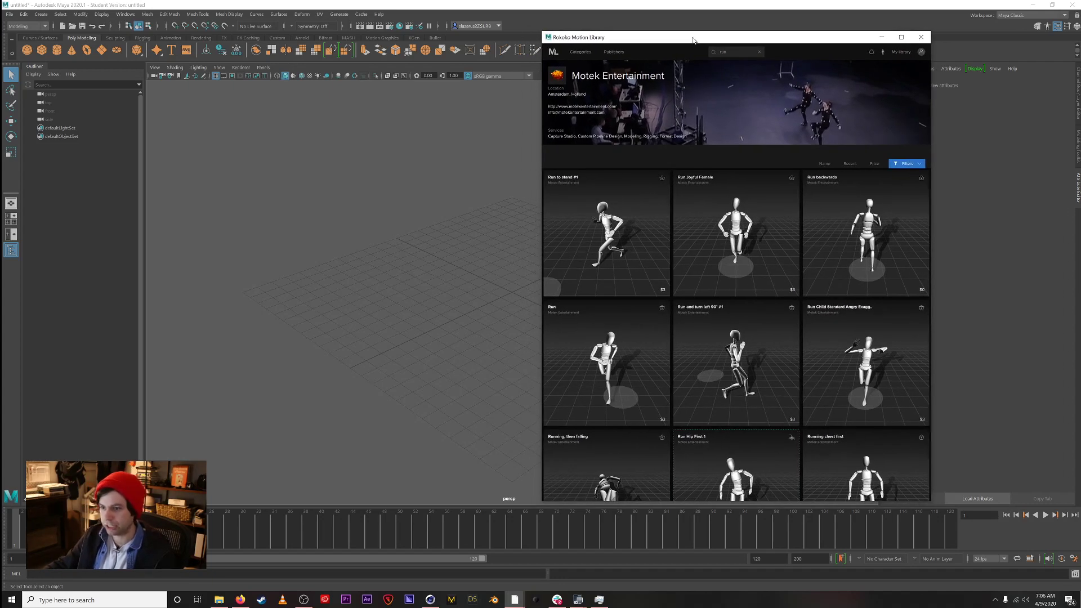
{"action": "scroll", "coordinate": [755, 247], "scroll_direction": "down", "scroll_amount": 1}
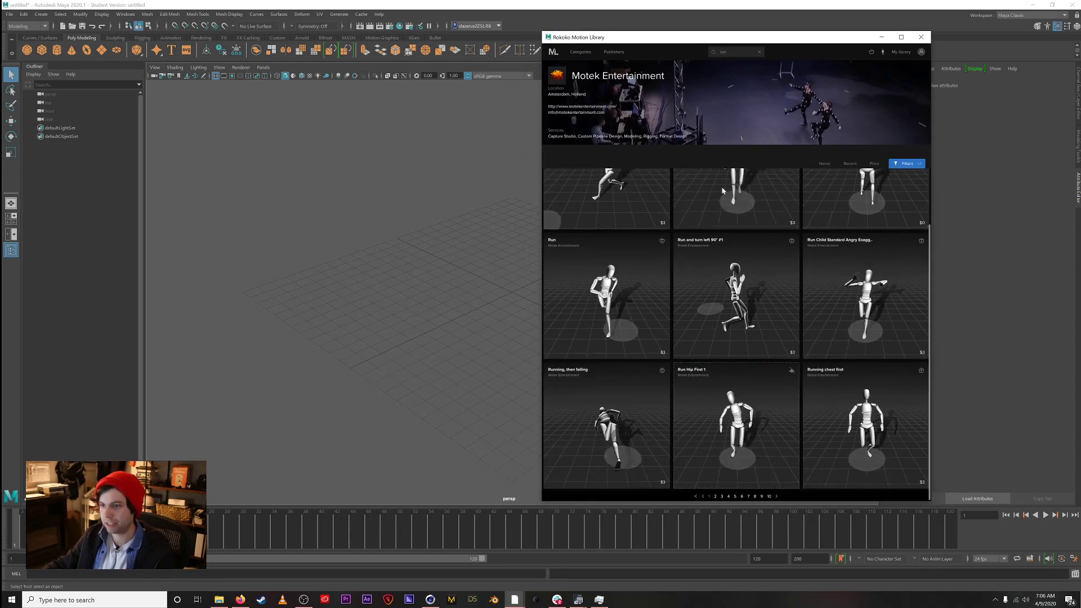
{"action": "scroll", "coordinate": [750, 231], "scroll_direction": "up", "scroll_amount": 1}
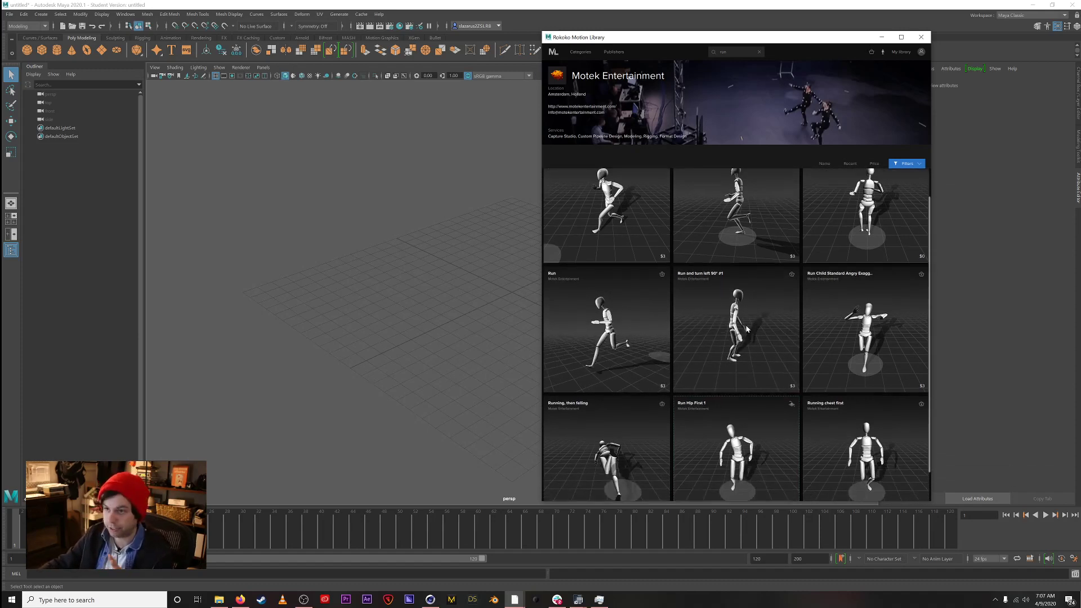
{"action": "scroll", "coordinate": [748, 401], "scroll_direction": "down", "scroll_amount": 1}
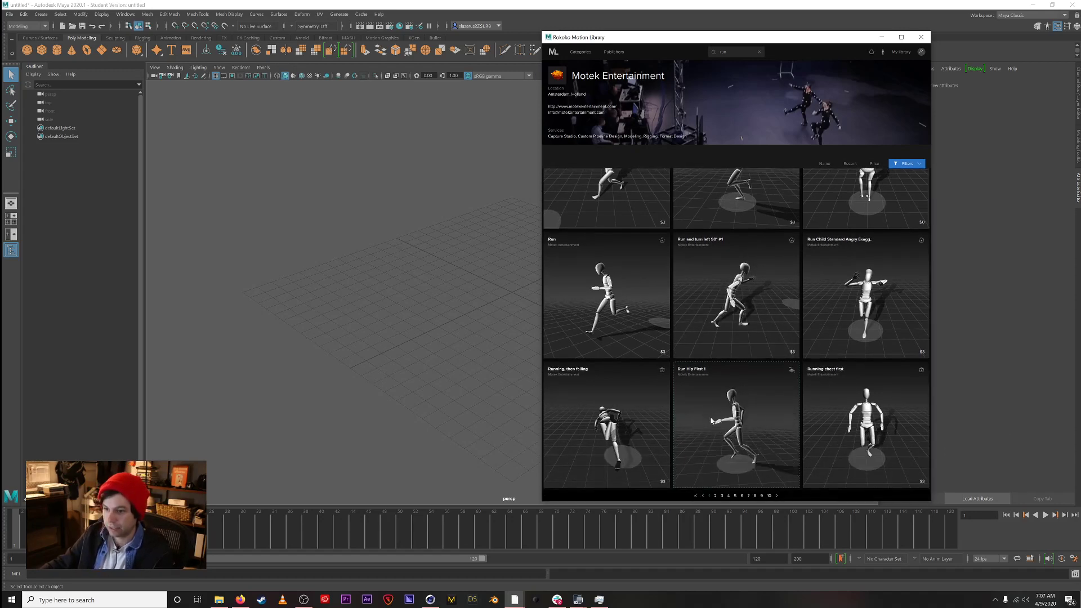
{"action": "left_click", "coordinate": [741, 496]}
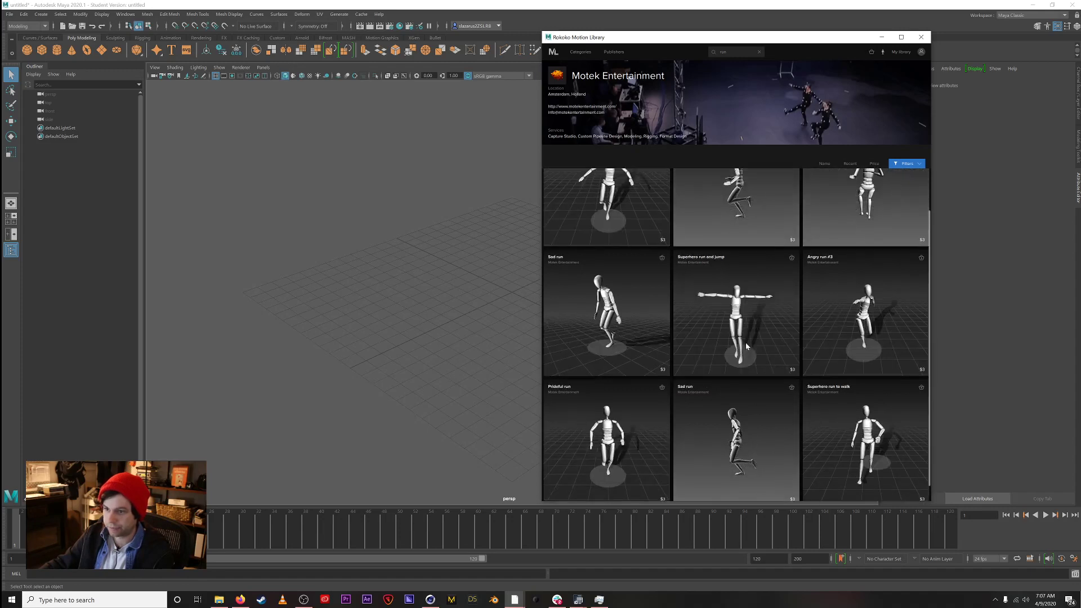
{"action": "scroll", "coordinate": [745, 343], "scroll_direction": "up", "scroll_amount": 1}
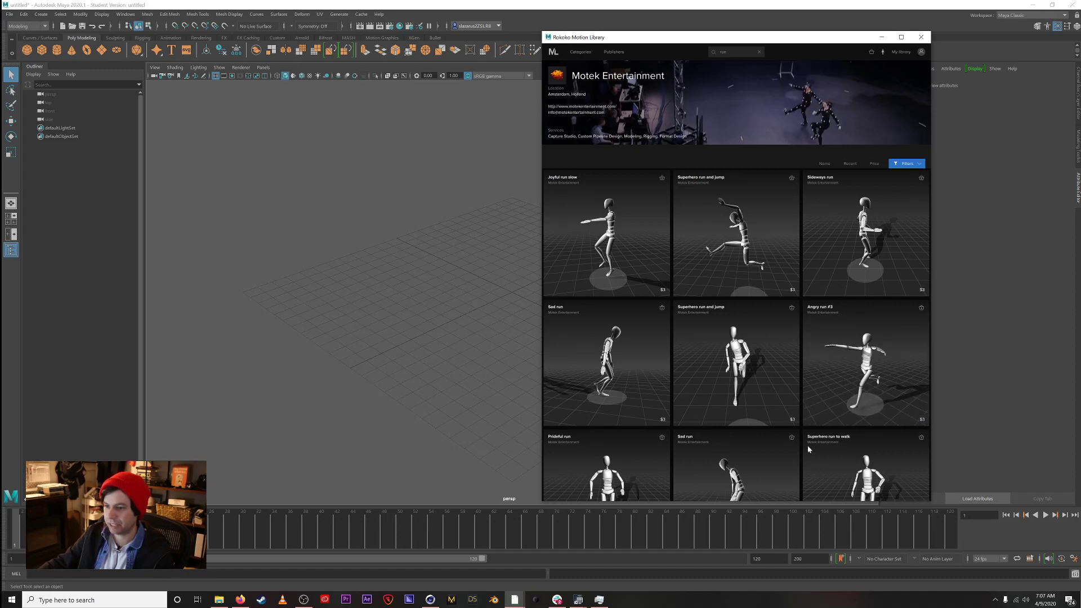
{"action": "scroll", "coordinate": [777, 461], "scroll_direction": "down", "scroll_amount": 2}
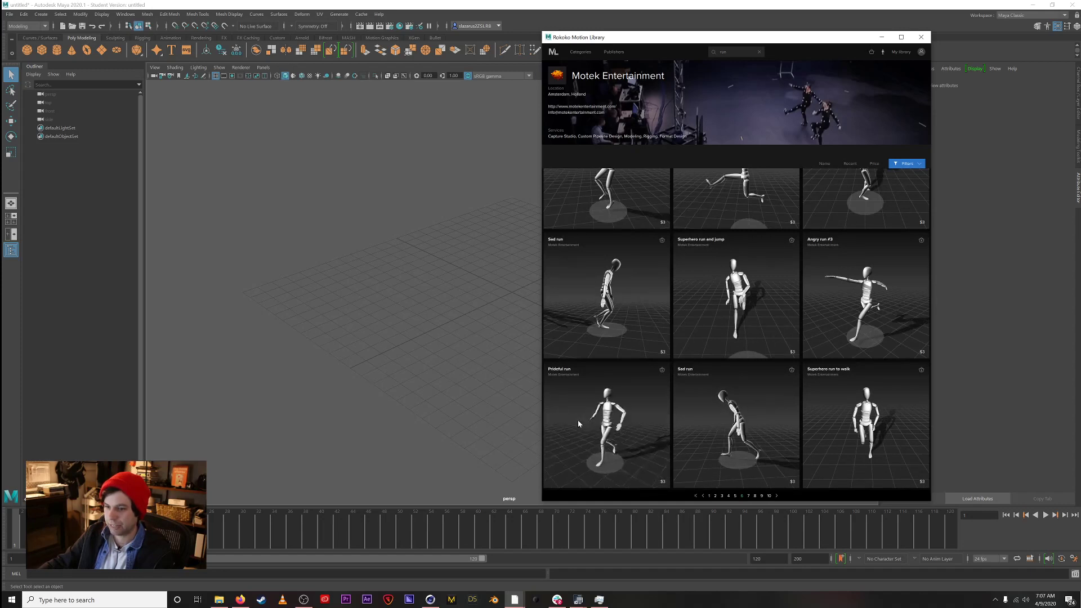
{"action": "scroll", "coordinate": [680, 332], "scroll_direction": "up", "scroll_amount": 2}
{"action": "scroll", "coordinate": [681, 326], "scroll_direction": "down", "scroll_amount": 1}
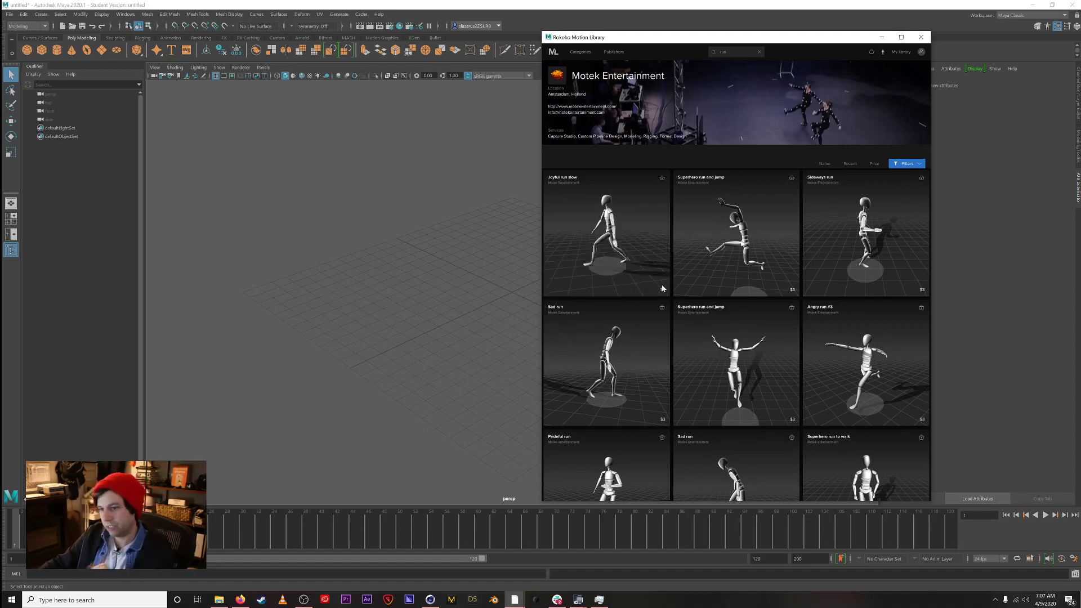
Step: Open the Joyful run slow animation, pause its preview and view the figure from the side
{"action": "left_click", "coordinate": [596, 182]}
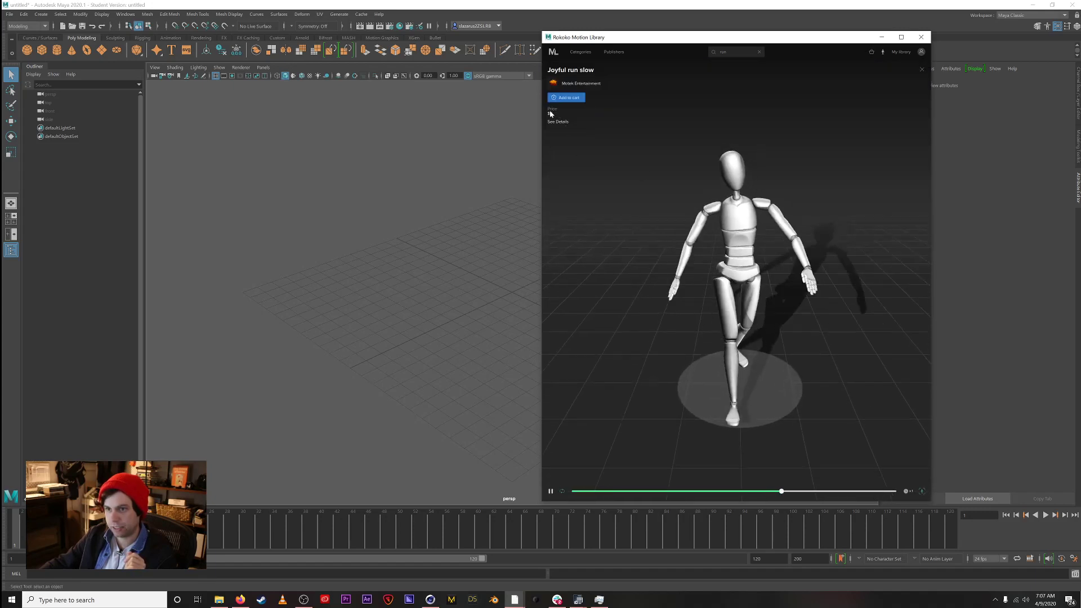
{"action": "left_click", "coordinate": [551, 491]}
{"action": "left_click_drag", "start_coordinate": [788, 301], "coordinate": [709, 282]}
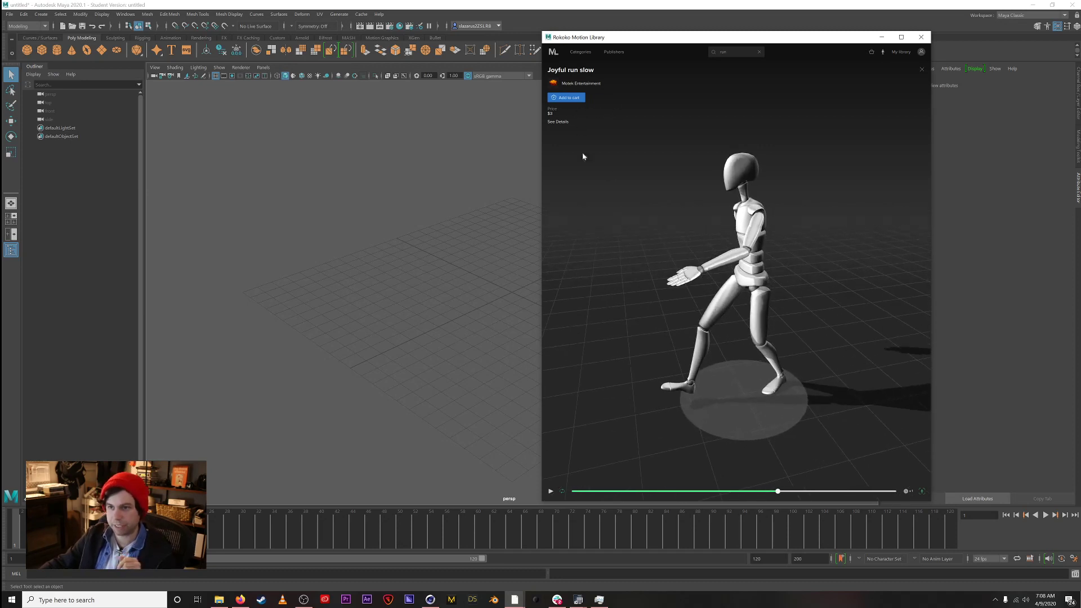
Step: Add Joyful run slow to the cart, review the shopping cart without checking out and return to the preview
{"action": "left_click", "coordinate": [563, 99]}
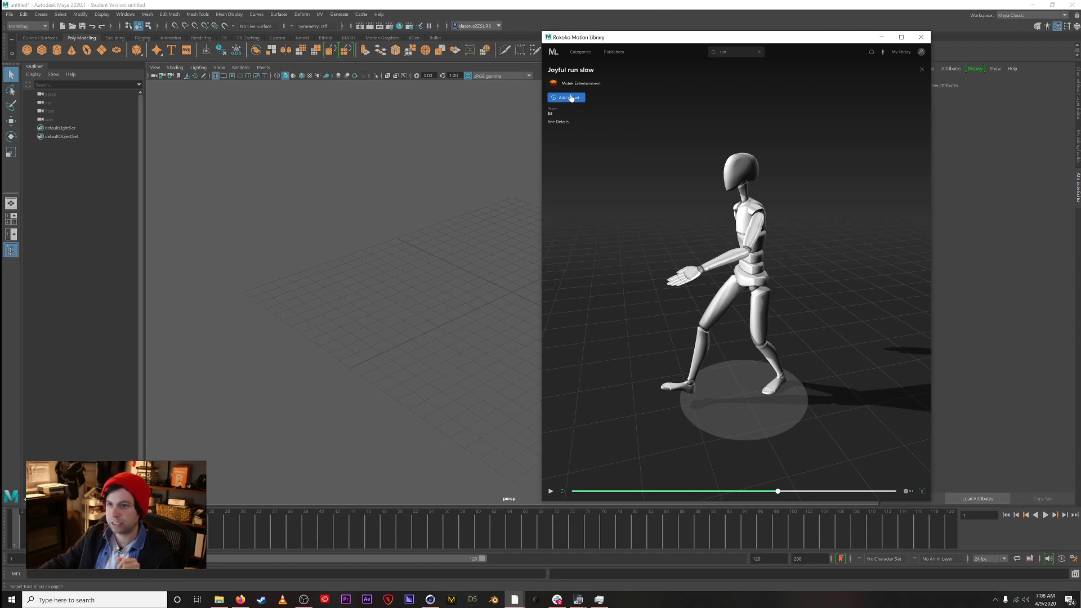
{"action": "left_click", "coordinate": [872, 52]}
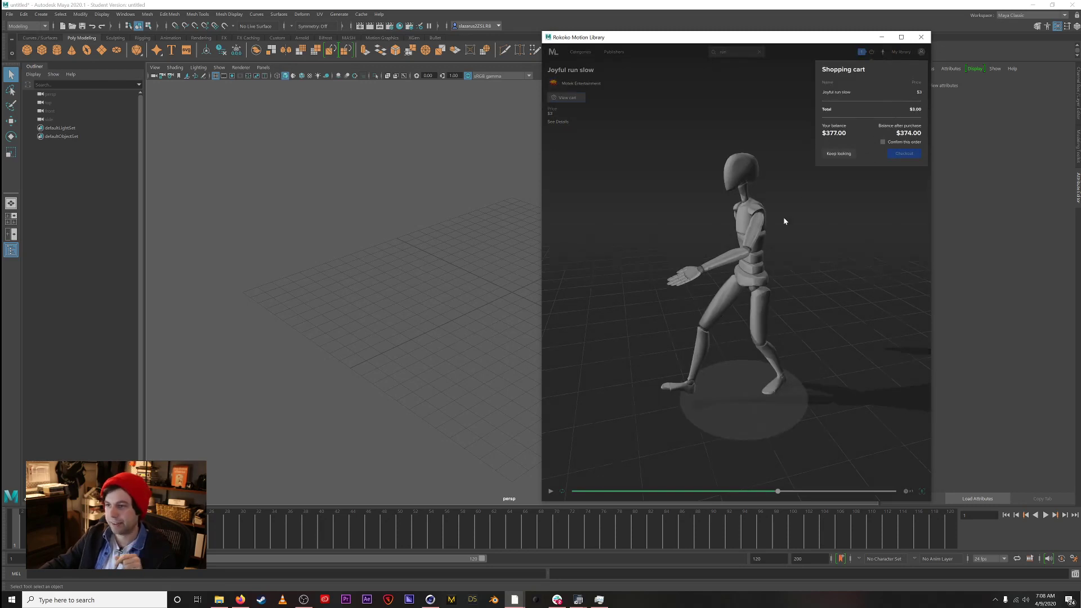
{"action": "left_click", "coordinate": [848, 189]}
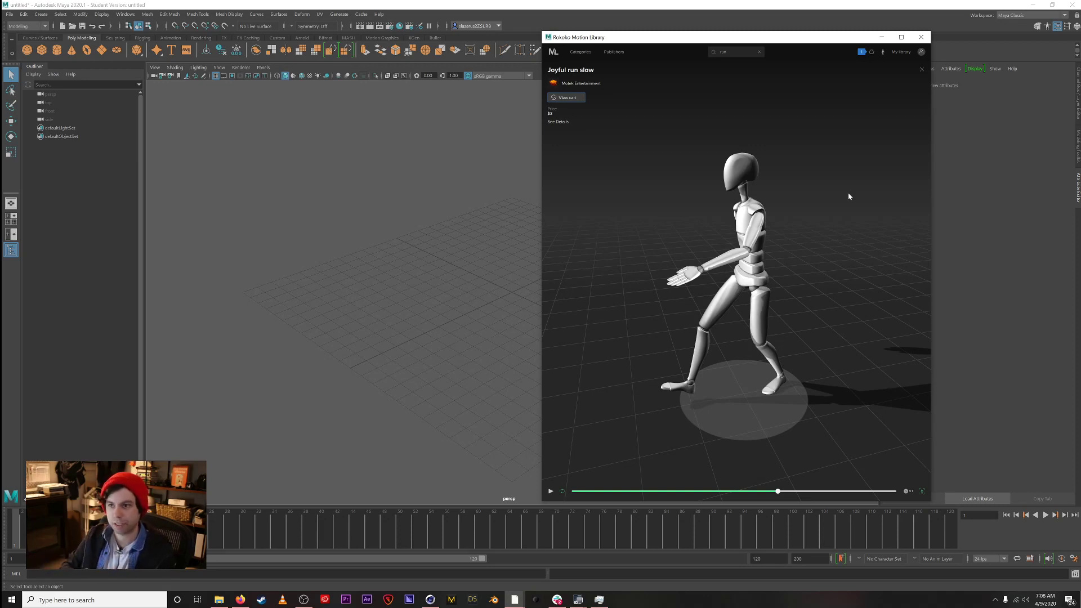
{"action": "left_click_drag", "start_coordinate": [819, 285], "coordinate": [737, 284]}
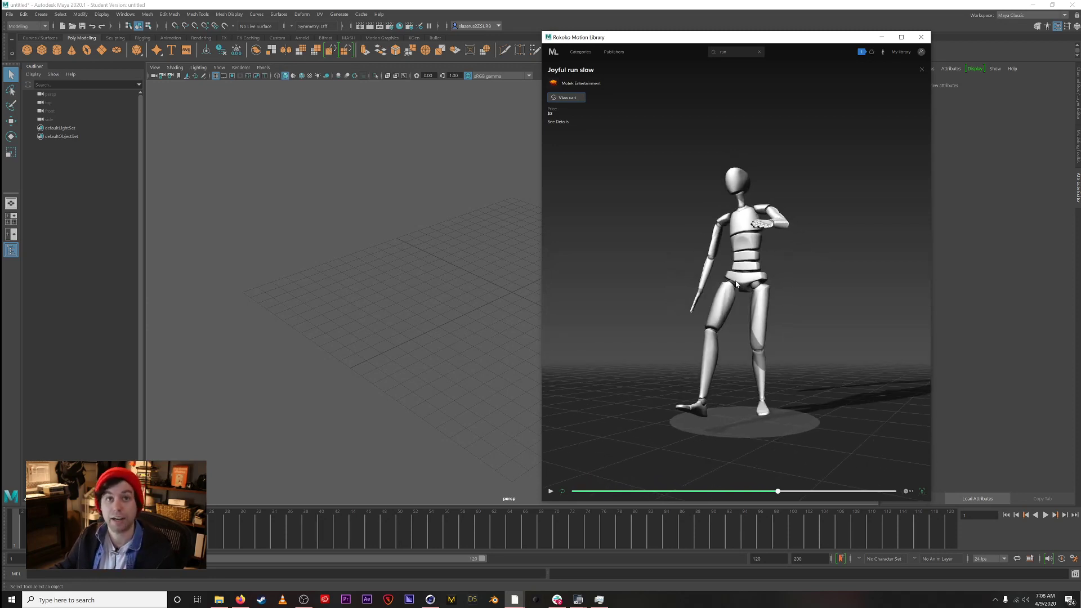
Step: Confirm the Joyful run slow order in the shopping cart, check out and dismiss the purchase notice
{"action": "left_click_drag", "start_coordinate": [737, 283], "coordinate": [785, 288]}
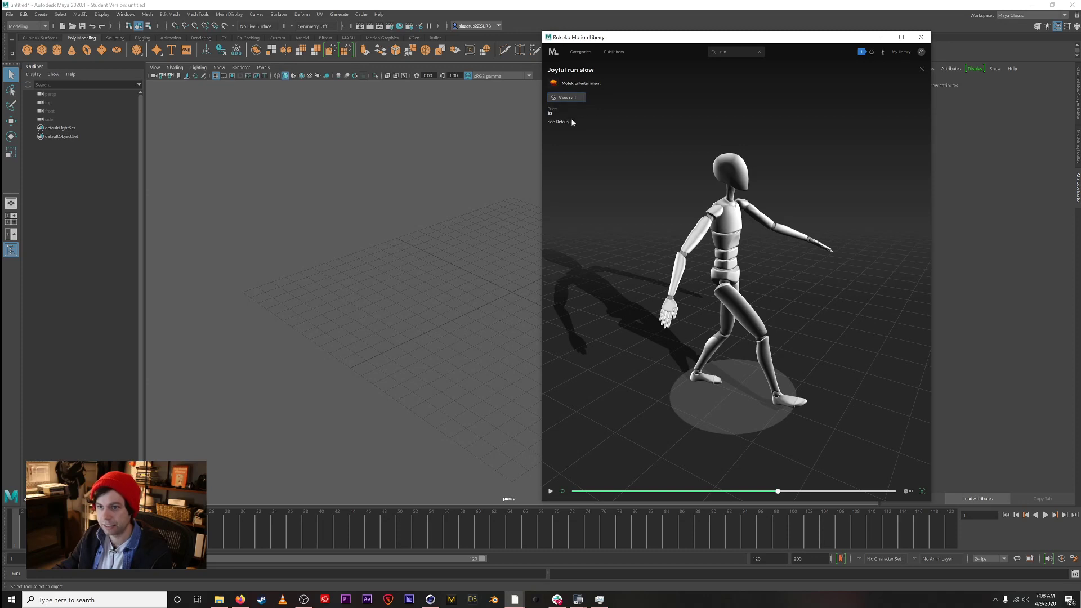
{"action": "left_click", "coordinate": [872, 53]}
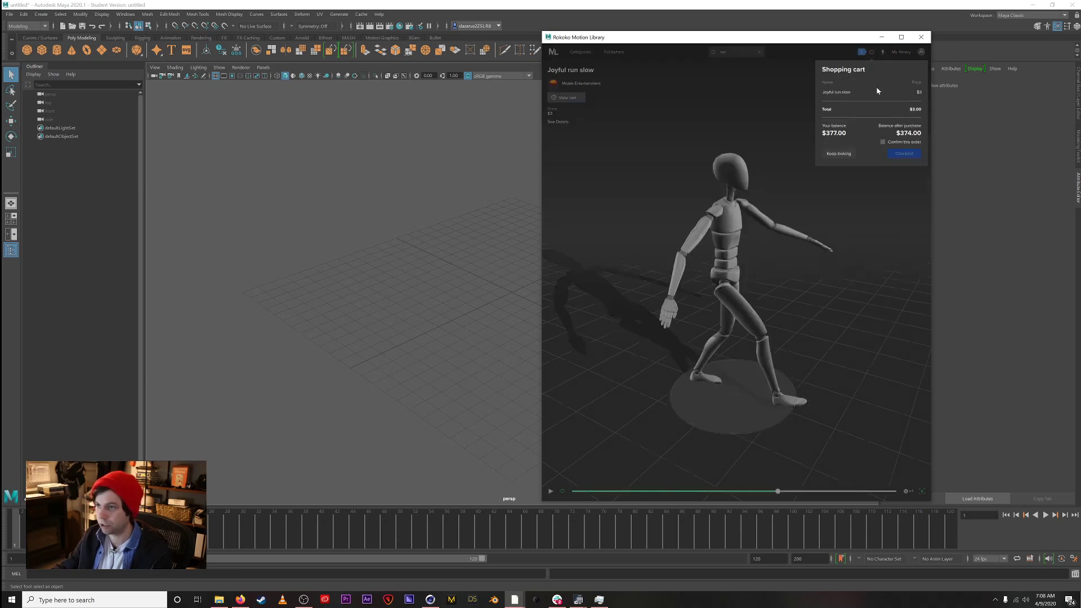
{"action": "left_click", "coordinate": [883, 142]}
{"action": "left_click", "coordinate": [904, 153]}
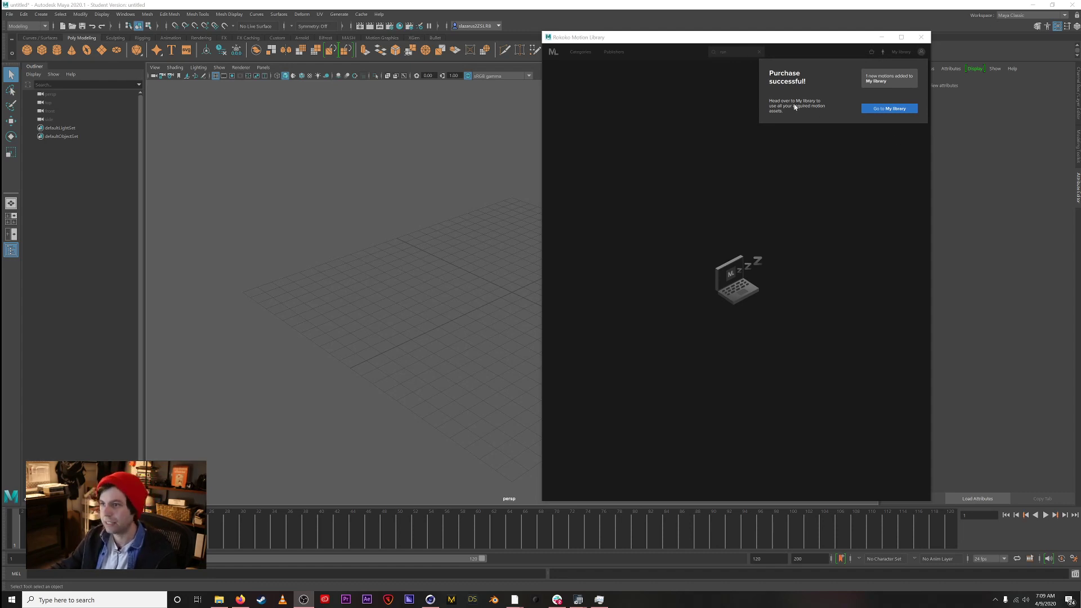
{"action": "left_click", "coordinate": [769, 182]}
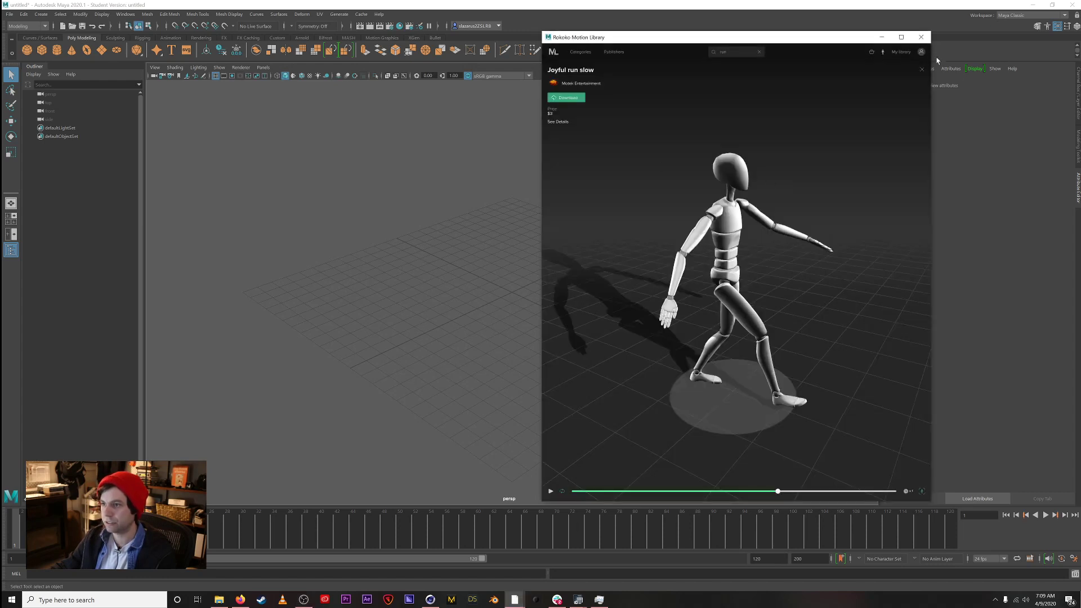
Step: Open Joyful run slow from My library, view it from the side, pause playback and scrub through the motion
{"action": "left_click", "coordinate": [906, 53]}
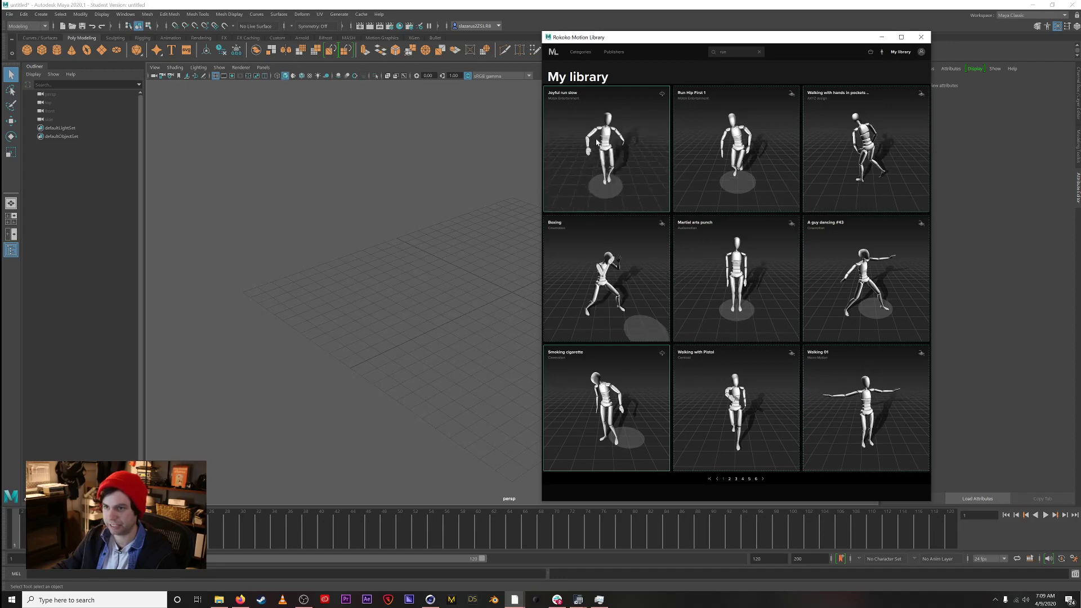
{"action": "left_click", "coordinate": [612, 110]}
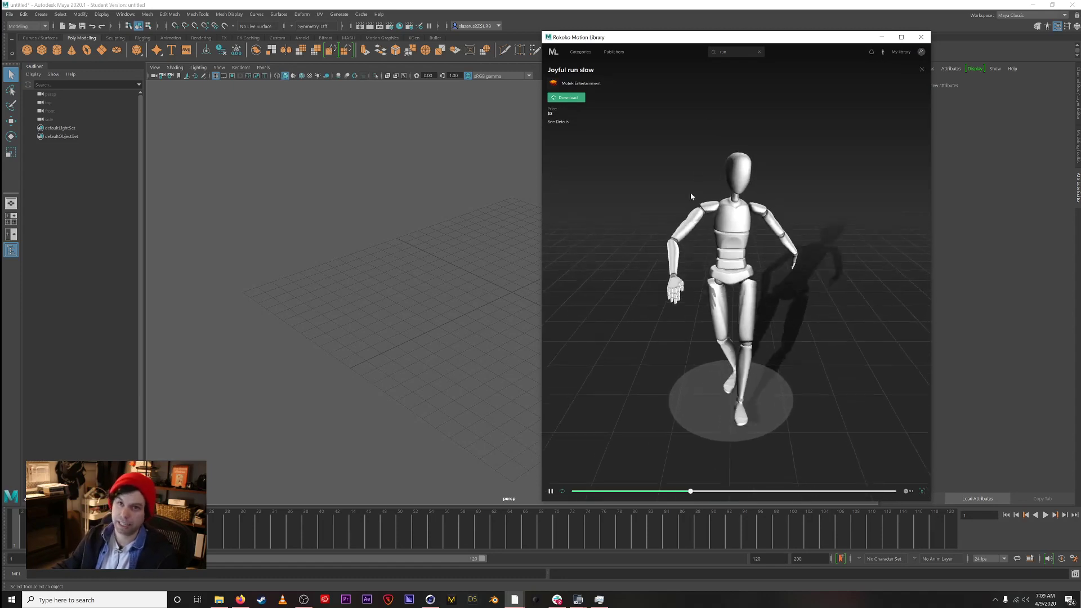
{"action": "left_click_drag", "start_coordinate": [779, 376], "coordinate": [735, 367]}
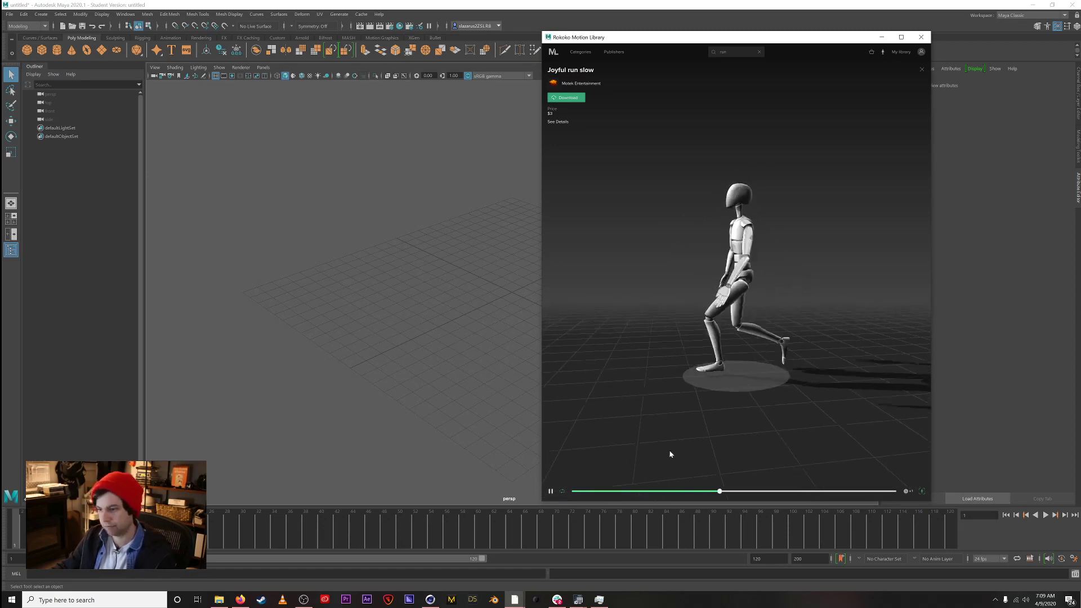
{"action": "left_click", "coordinate": [551, 492]}
{"action": "left_click_drag", "start_coordinate": [819, 491], "coordinate": [677, 503]}
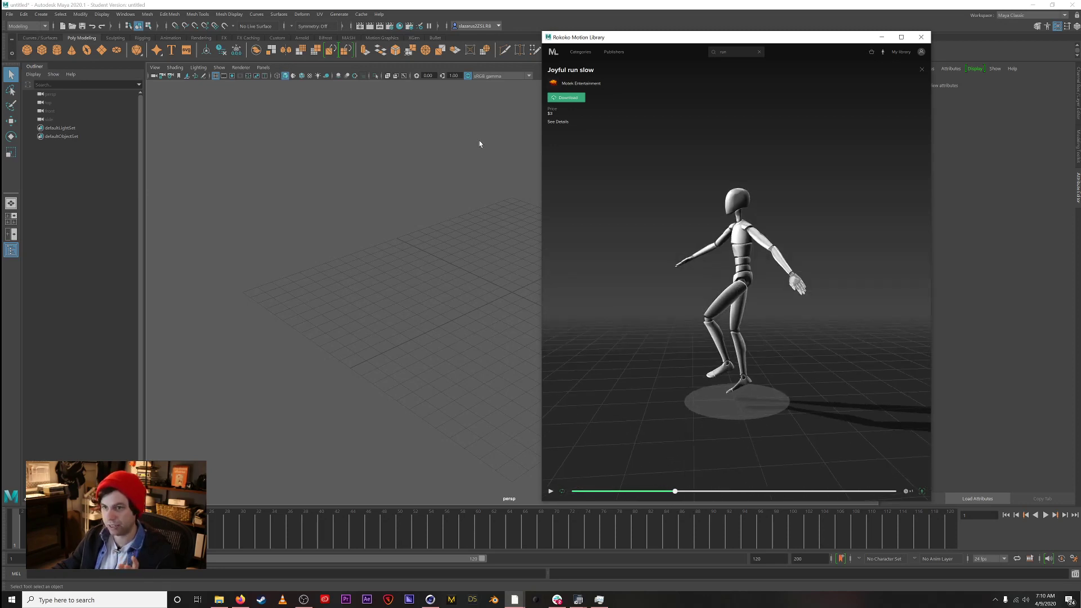
Step: Download the purchased Joyful run slow animation and import it into the Maya scene
{"action": "left_click", "coordinate": [568, 101]}
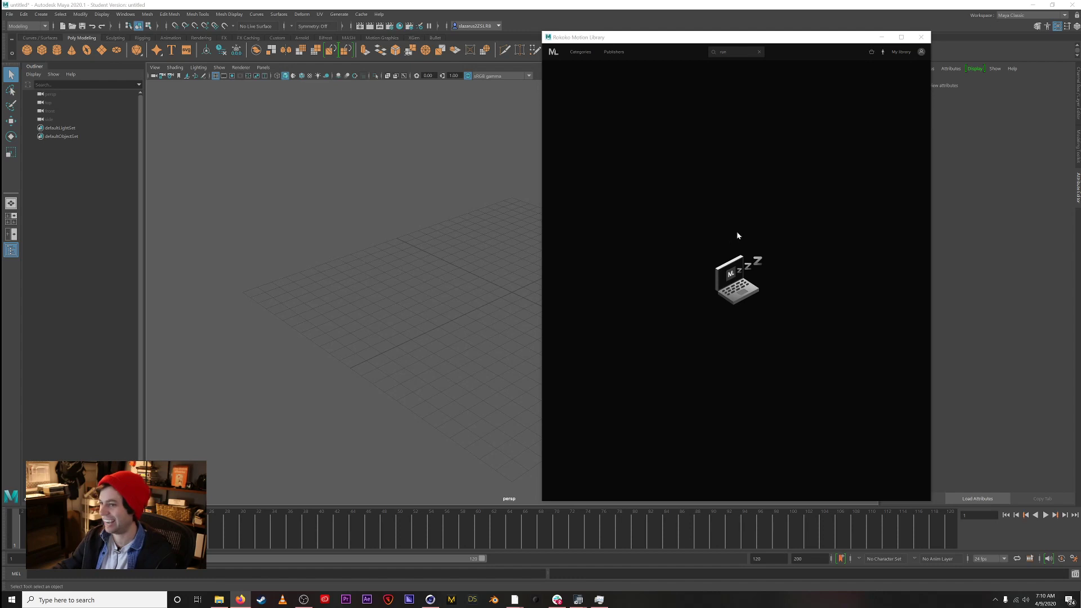
{"action": "mouse_move", "coordinate": [731, 232]}
{"action": "left_mouse_down"}
{"action": "mouse_move", "coordinate": [735, 261]}
{"action": "mouse_move", "coordinate": [736, 252]}
{"action": "left_mouse_up"}
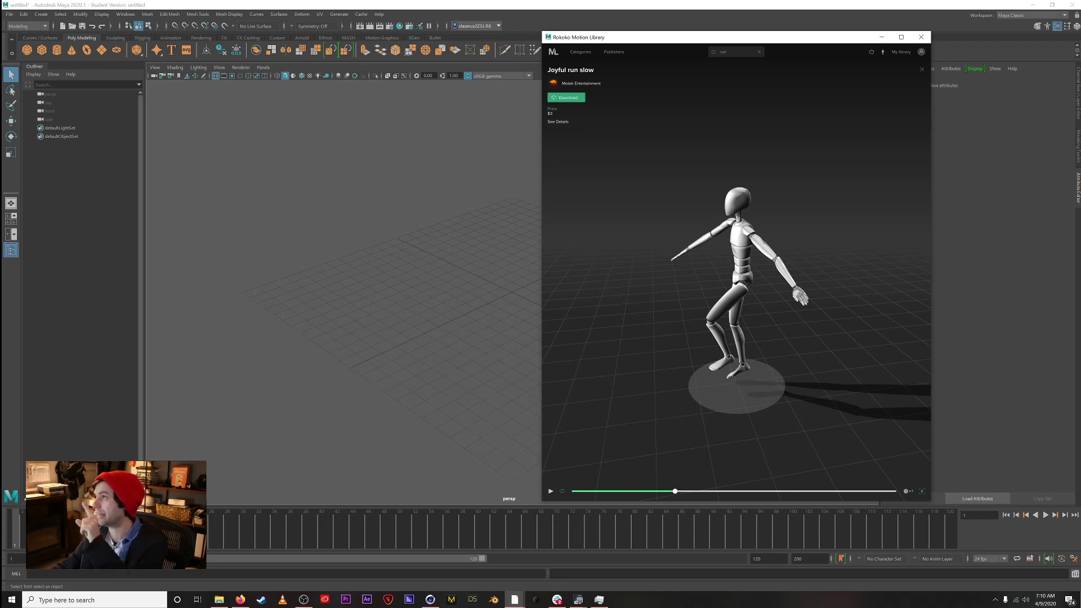
{"action": "left_click_drag", "start_coordinate": [765, 215], "coordinate": [724, 246]}
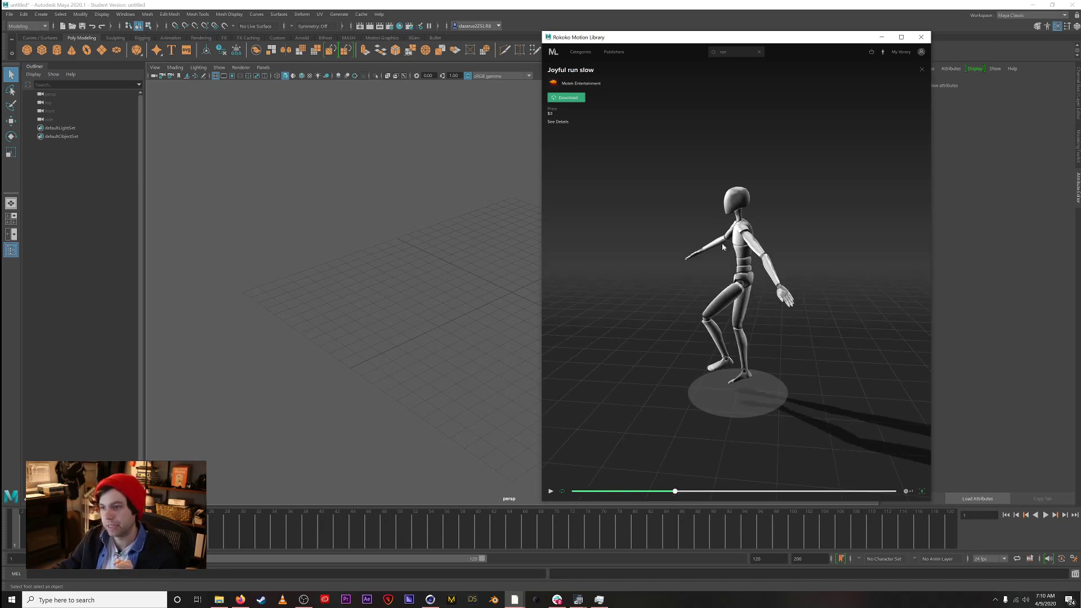
{"action": "left_click", "coordinate": [571, 99]}
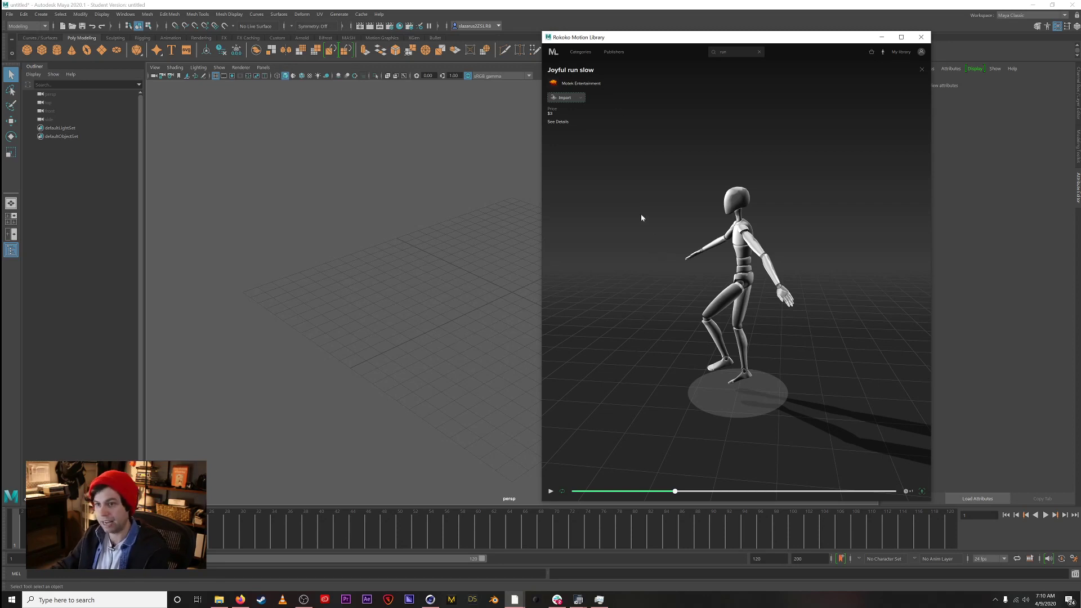
{"action": "left_click", "coordinate": [565, 95]}
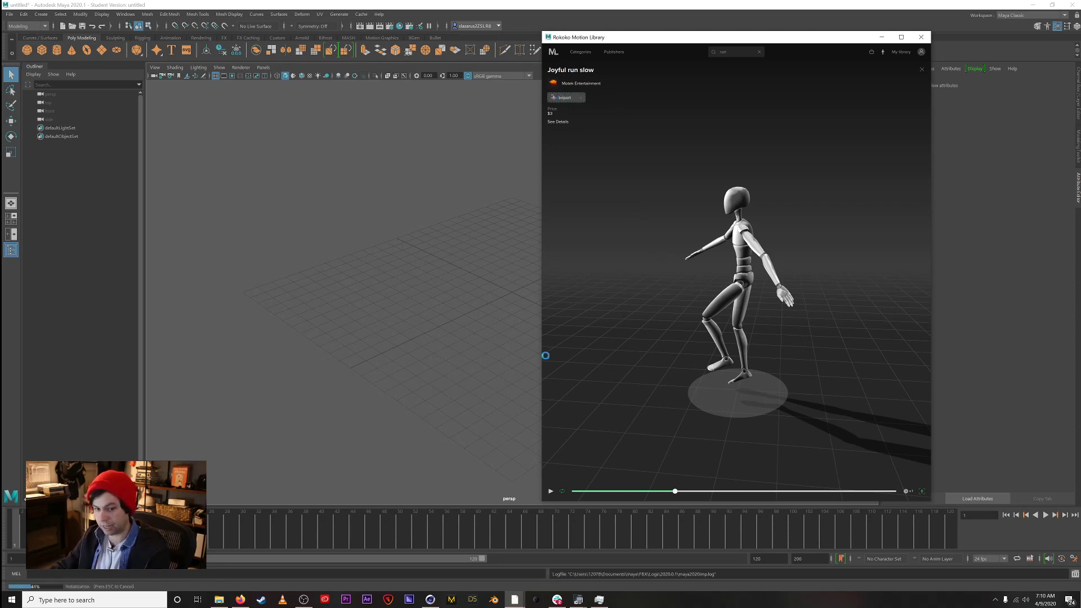
Step: Move the Motion Library window aside to reveal the whole imported skeleton in the perspective view
{"action": "scroll", "coordinate": [254, 321], "scroll_direction": "down", "scroll_amount": 10}
{"action": "left_click_drag", "start_coordinate": [662, 38], "coordinate": [931, 154]}
{"action": "scroll", "coordinate": [557, 346], "scroll_direction": "down", "scroll_amount": 8}
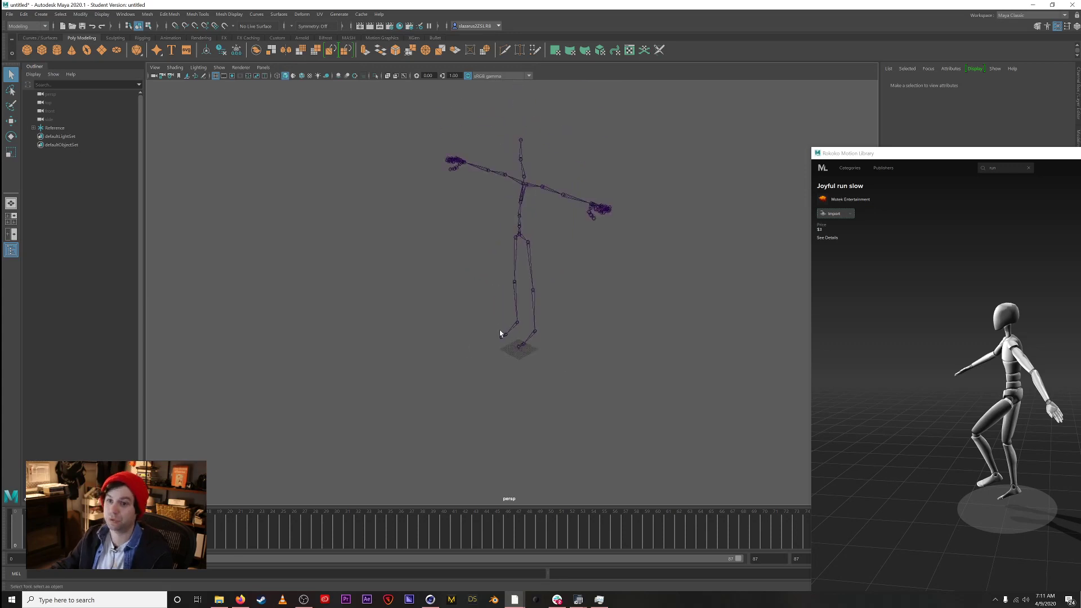
{"action": "left_click_drag", "start_coordinate": [933, 148], "coordinate": [717, 109]}
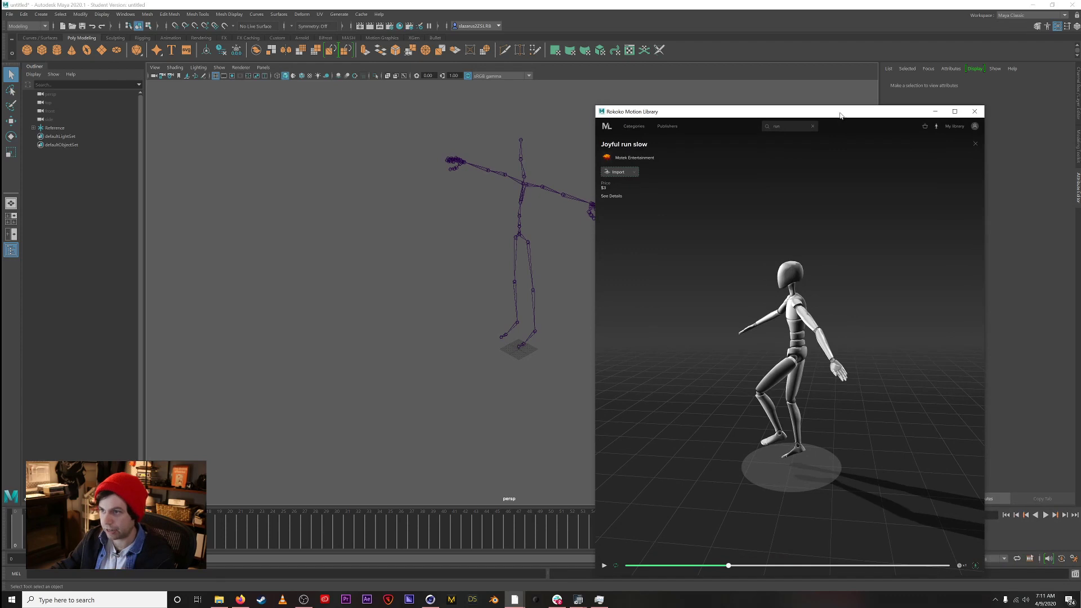
{"action": "left_click_drag", "start_coordinate": [840, 115], "coordinate": [893, 221]}
{"action": "left_click", "coordinate": [1053, 138]}
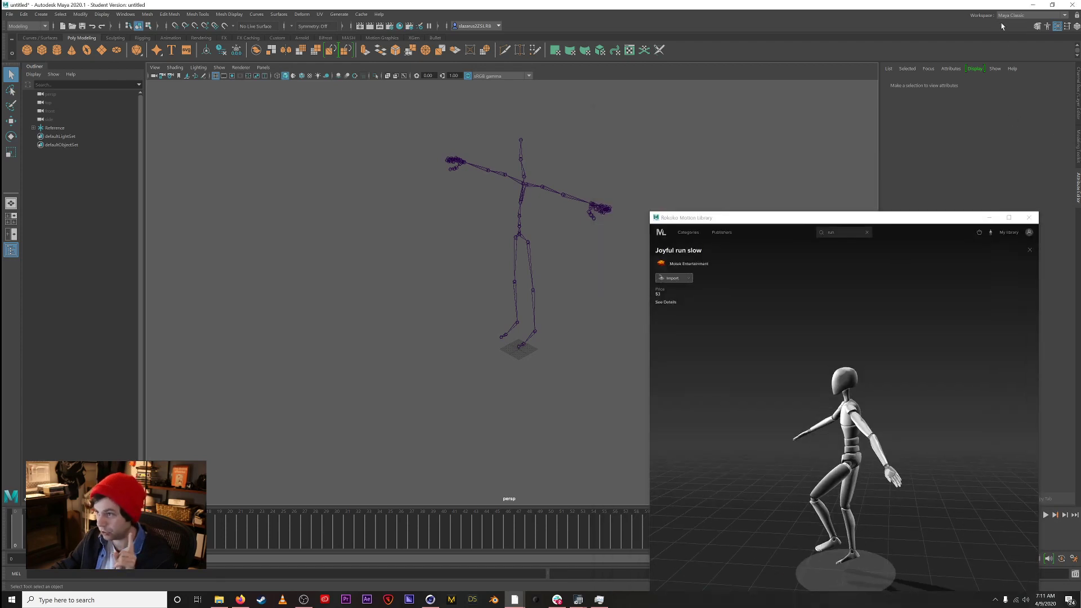
Step: Show the HumanIK character controls and make the imported skeleton's Character definition the current character
{"action": "left_click", "coordinate": [1048, 25]}
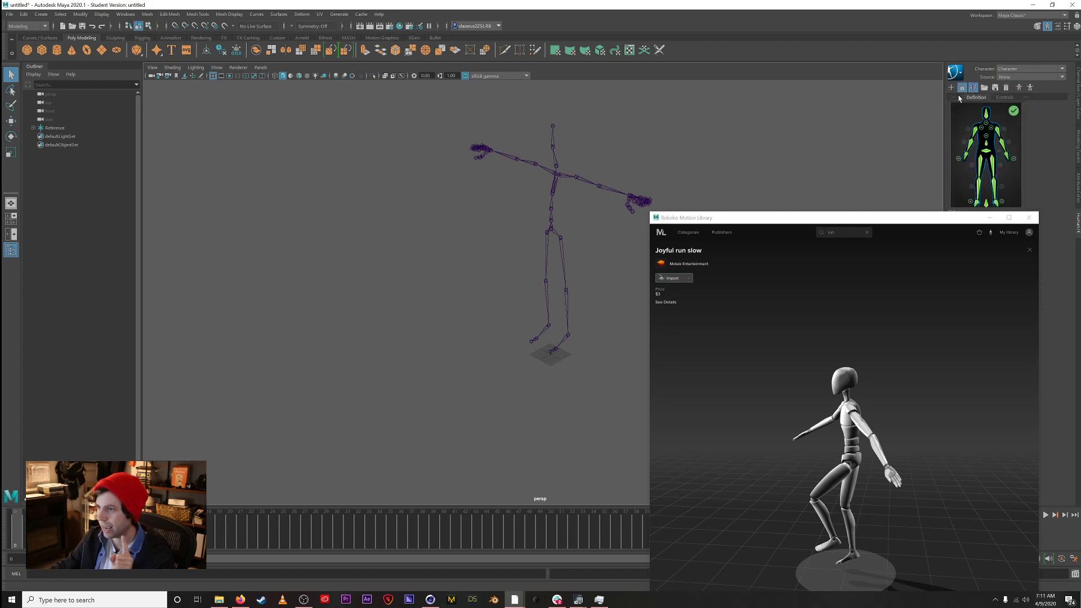
{"action": "left_click", "coordinate": [1046, 70]}
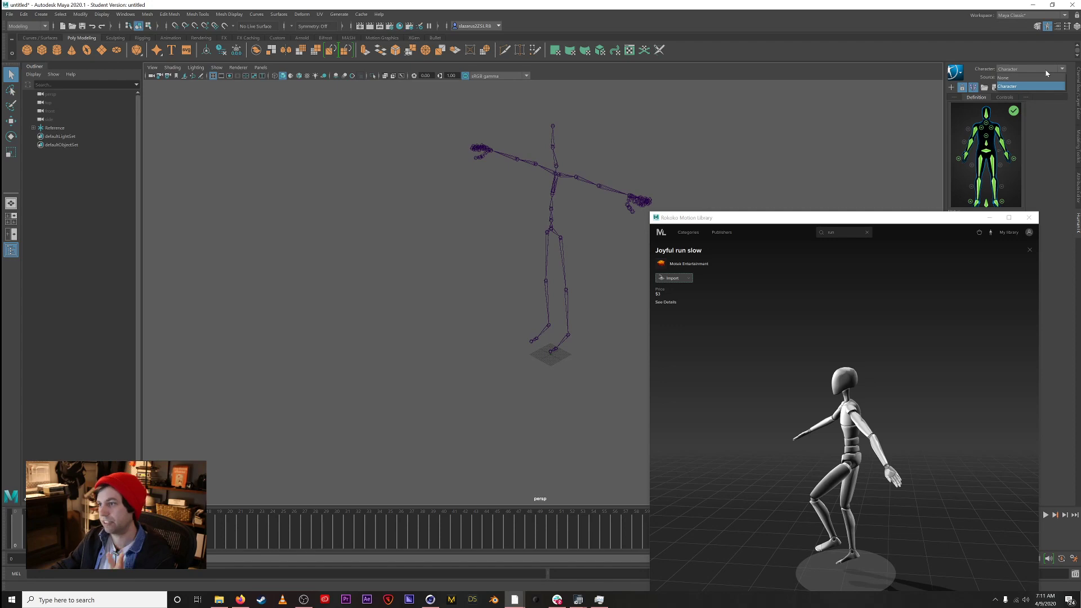
{"action": "left_click", "coordinate": [1043, 78]}
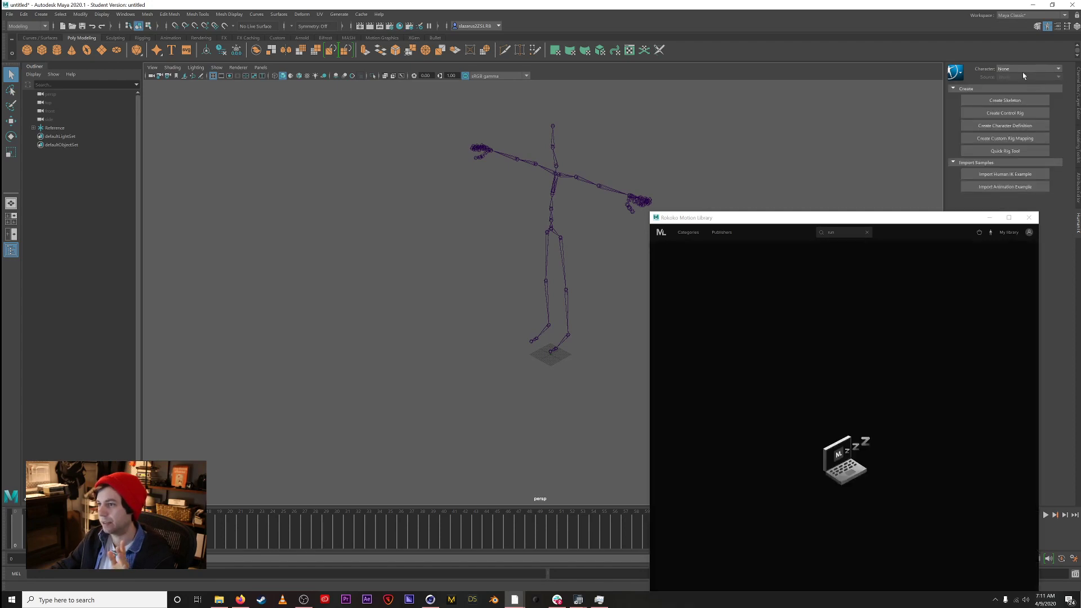
{"action": "left_click", "coordinate": [1027, 71]}
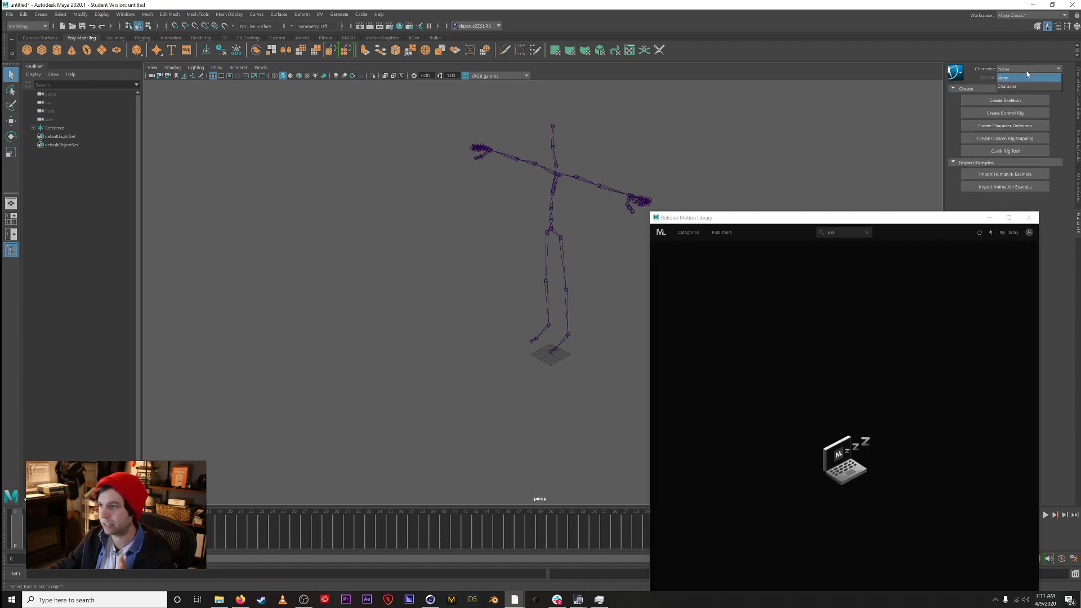
{"action": "left_click", "coordinate": [1032, 72]}
{"action": "left_click", "coordinate": [1047, 72]}
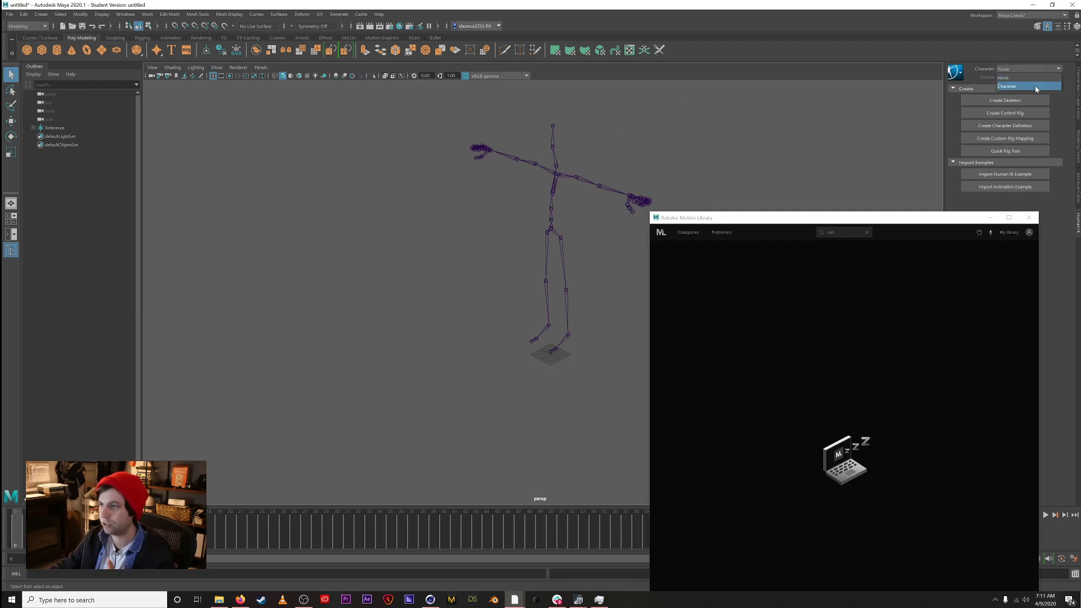
{"action": "left_click", "coordinate": [1014, 86]}
{"action": "left_click_drag", "start_coordinate": [867, 217], "coordinate": [856, 265]}
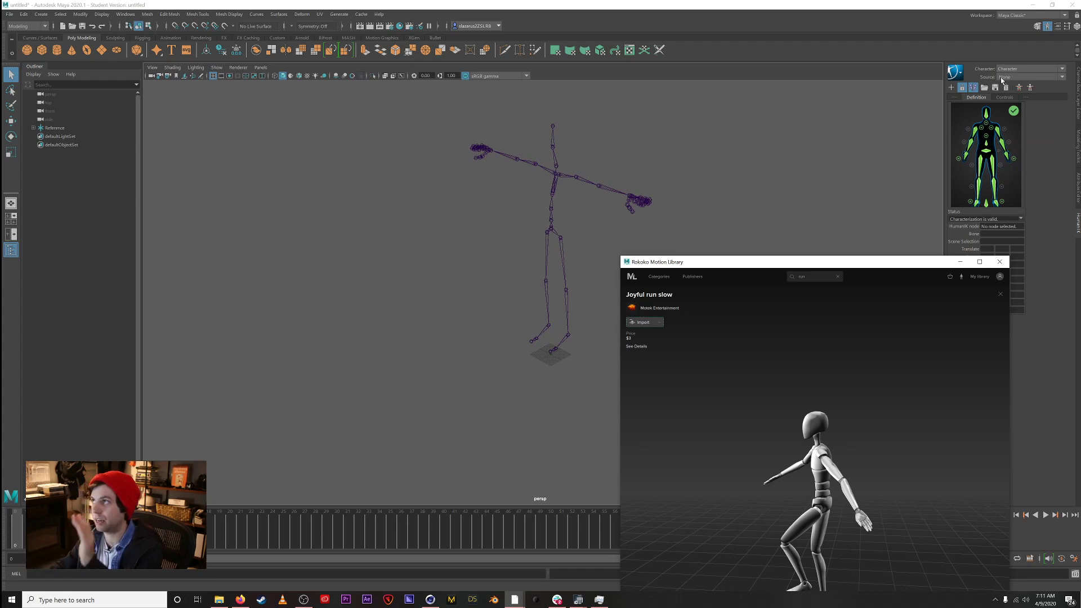
{"action": "left_click_drag", "start_coordinate": [833, 262], "coordinate": [739, 101]}
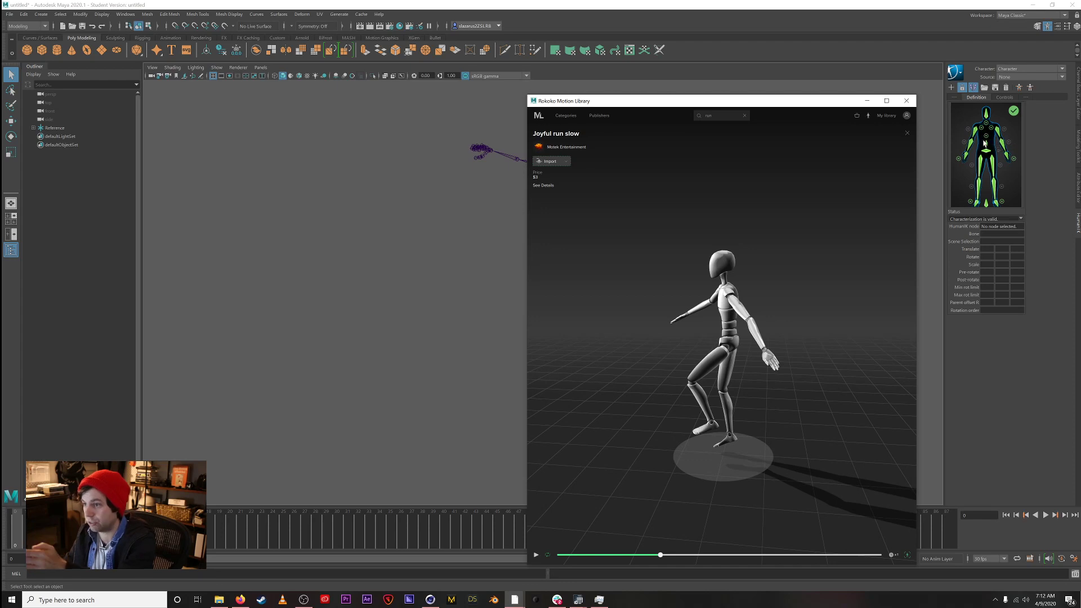
Step: Import the Astro_TPOSE model from the 200408_Youtube_Livestream_ML folder, bring it fully into view and minimize the Motion Library window
{"action": "left_click", "coordinate": [219, 600]}
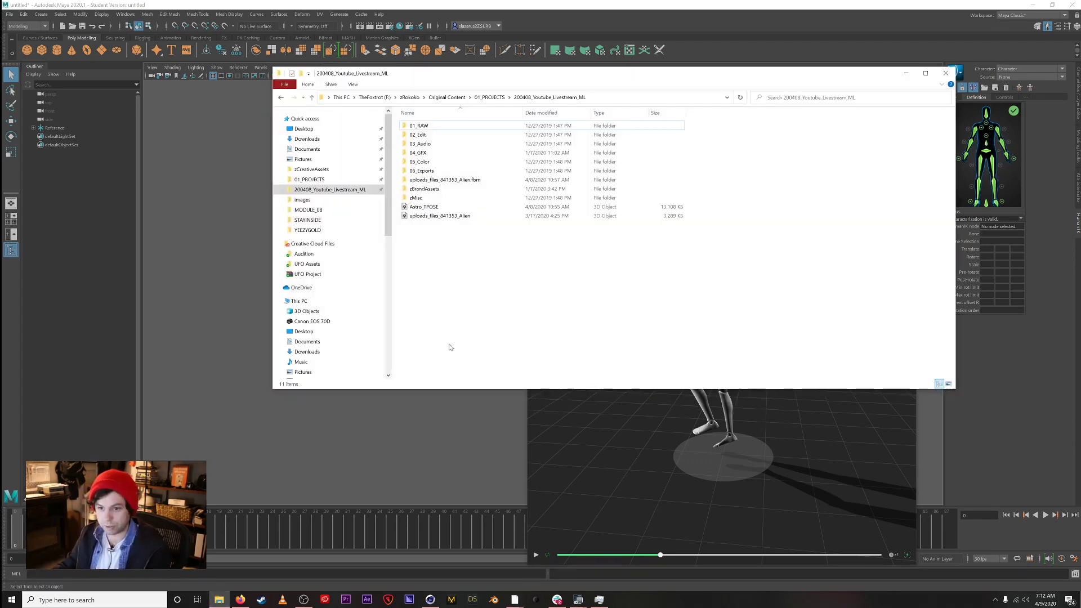
{"action": "left_click_drag", "start_coordinate": [423, 207], "coordinate": [222, 231]}
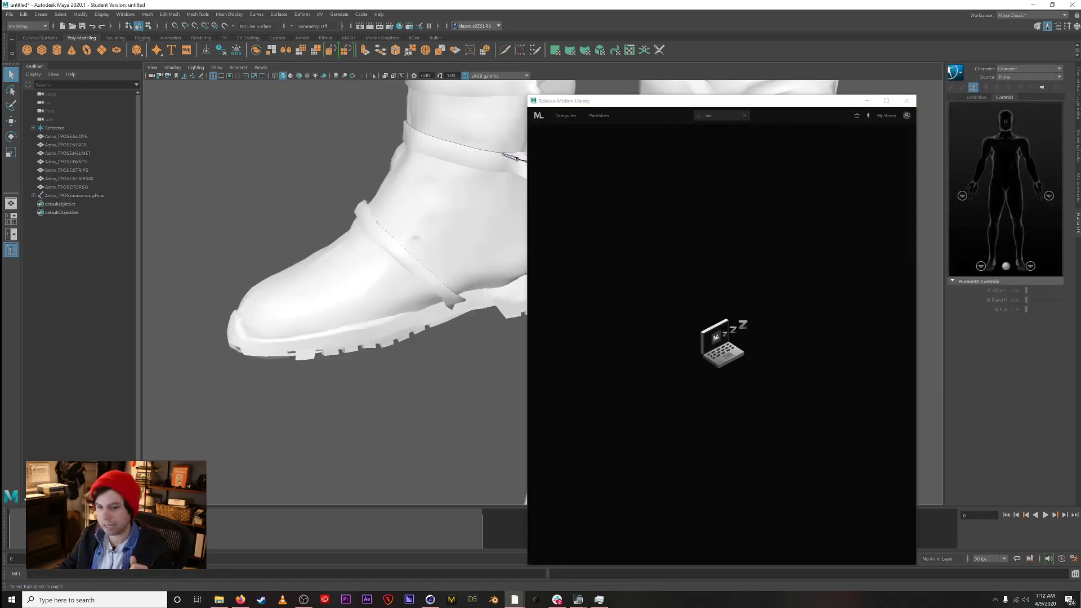
{"action": "scroll", "coordinate": [223, 345], "scroll_direction": "down", "scroll_amount": 3}
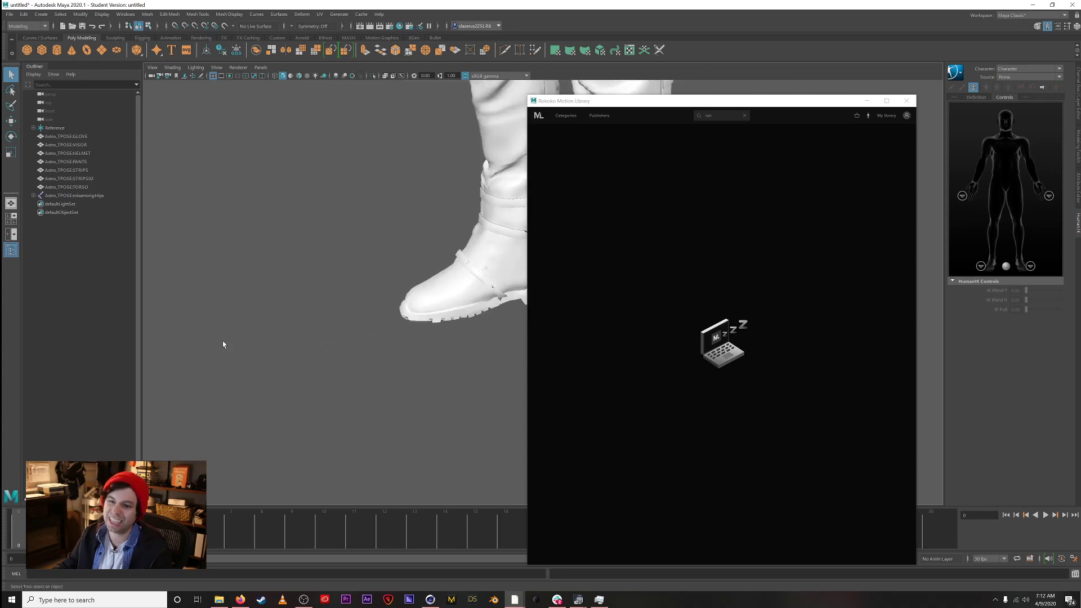
{"action": "right_click_drag", "start_coordinate": [321, 296], "coordinate": [227, 276], "text": "alt"}
{"action": "left_click_drag", "start_coordinate": [352, 219], "coordinate": [400, 282], "text": "alt"}
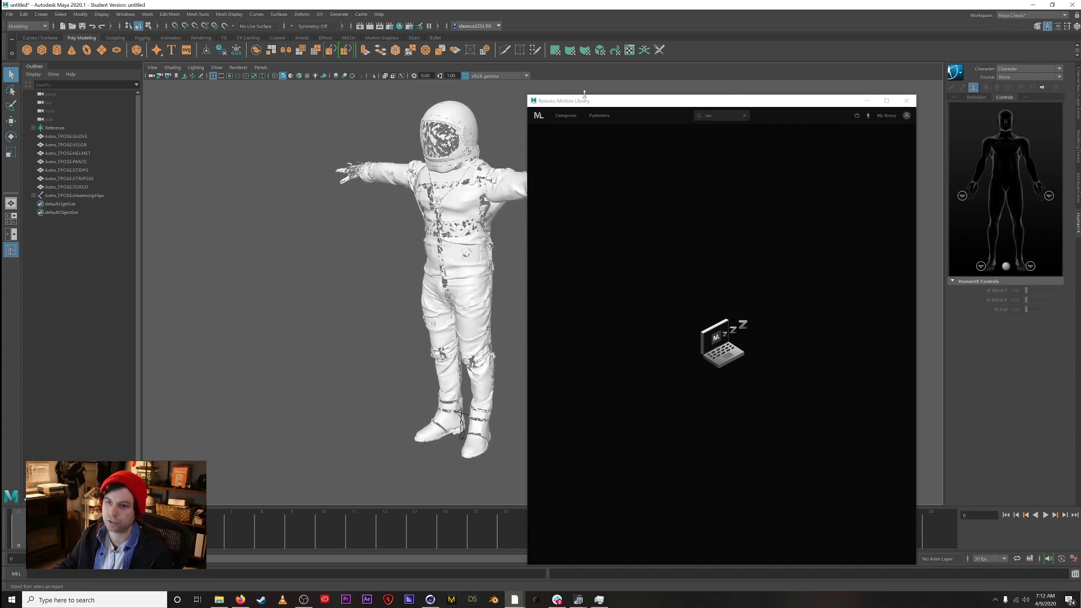
{"action": "left_click_drag", "start_coordinate": [615, 104], "coordinate": [677, 75]}
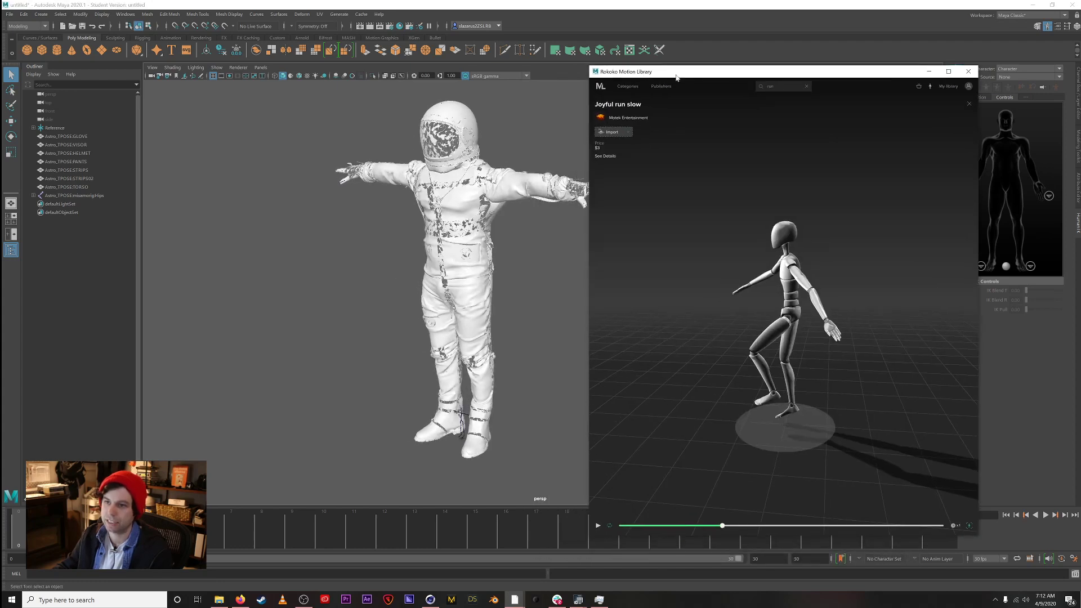
{"action": "left_click", "coordinate": [932, 71]}
Step: Examine the astronaut model and compare its size with the imported motion skeleton at its feet
{"action": "left_click_drag", "start_coordinate": [470, 292], "coordinate": [360, 296], "text": "alt"}
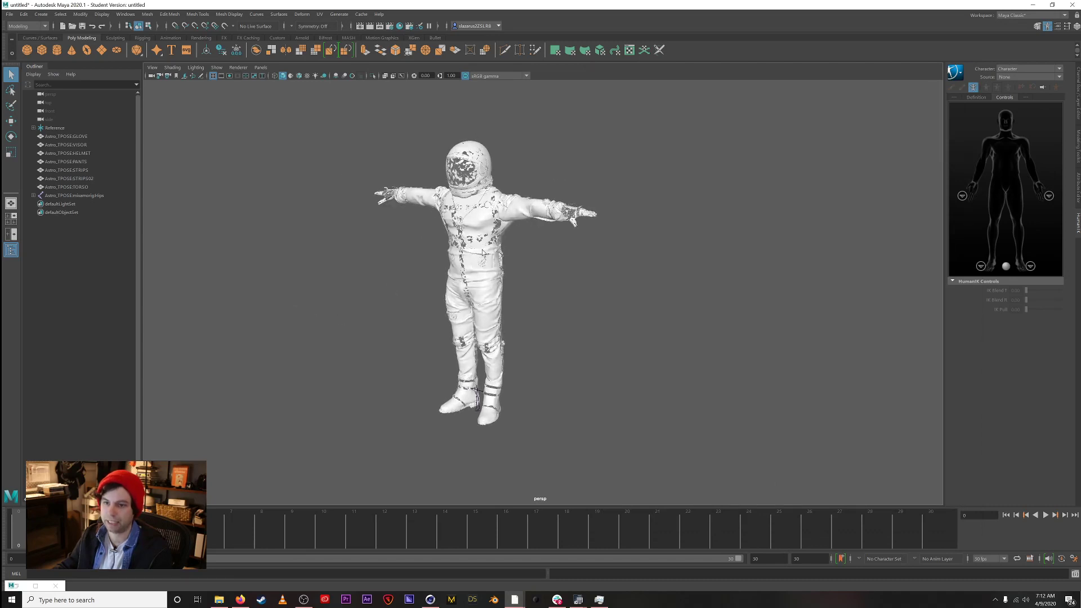
{"action": "middle_click_drag", "start_coordinate": [483, 253], "coordinate": [521, 243], "text": "alt"}
{"action": "scroll", "coordinate": [648, 133], "scroll_direction": "up", "scroll_amount": 3}
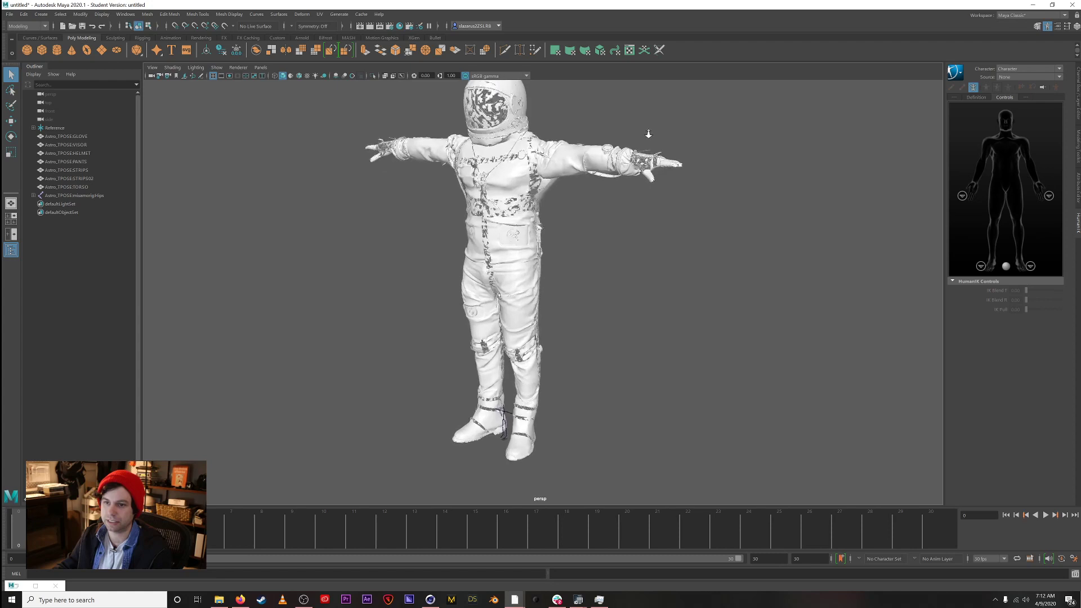
{"action": "scroll", "coordinate": [649, 134], "scroll_direction": "down", "scroll_amount": 2}
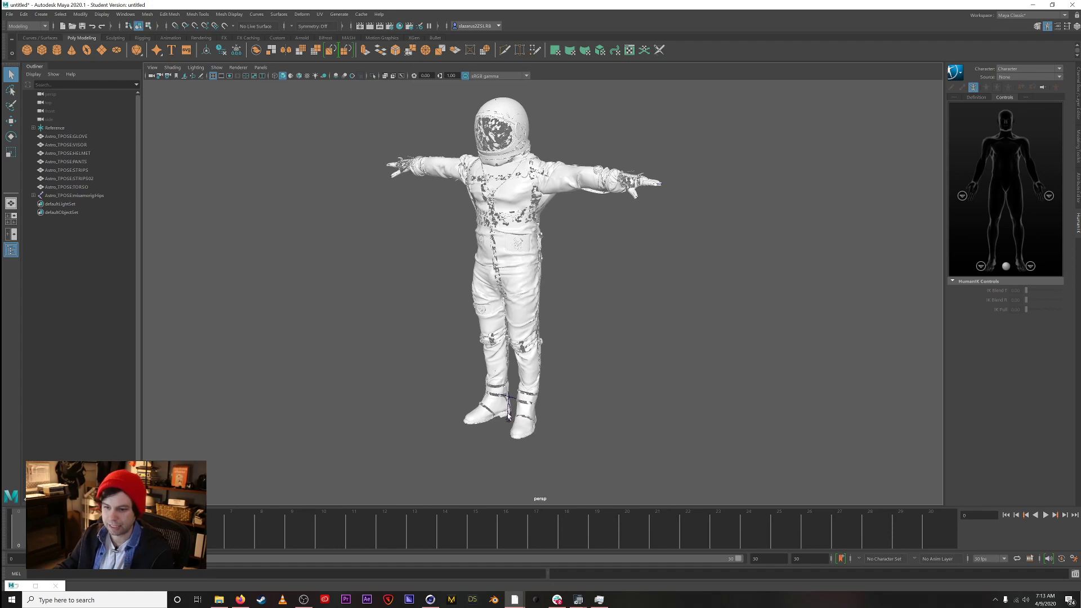
{"action": "scroll", "coordinate": [508, 415], "scroll_direction": "up", "scroll_amount": 8}
{"action": "scroll", "coordinate": [759, 287], "scroll_direction": "down", "scroll_amount": 10}
{"action": "scroll", "coordinate": [505, 356], "scroll_direction": "down", "scroll_amount": 3}
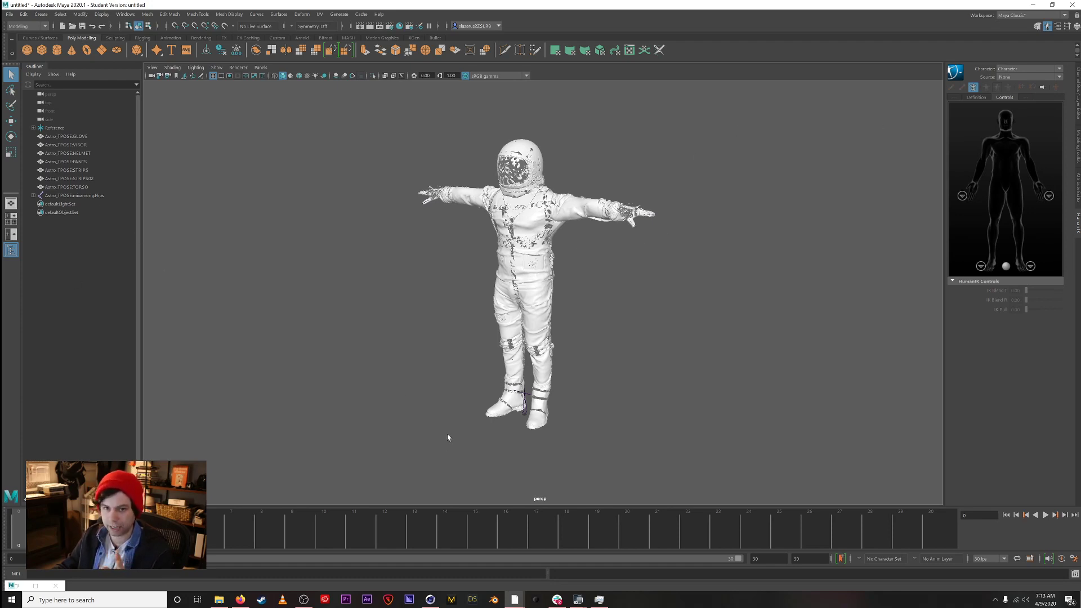
Step: Extend the playback range to end at frame 80 and play the skeleton's running animation
{"action": "key", "text": "alt+v"}
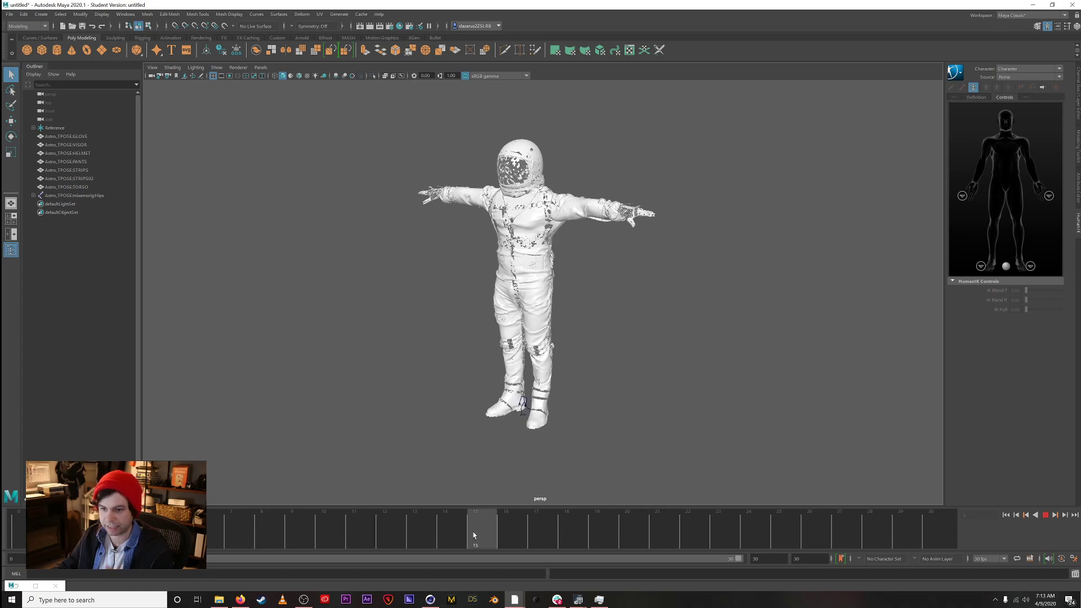
{"action": "mouse_move", "coordinate": [574, 526]}
{"action": "left_mouse_down"}
{"action": "mouse_move", "coordinate": [419, 518]}
{"action": "mouse_move", "coordinate": [796, 490]}
{"action": "mouse_move", "coordinate": [386, 507]}
{"action": "mouse_move", "coordinate": [808, 508]}
{"action": "left_mouse_up"}
{"action": "key", "text": "Escape"}
{"action": "double_click", "coordinate": [775, 558]}
{"action": "type", "text": "80"}
{"action": "key", "text": "Return"}
{"action": "key", "text": "alt+v"}
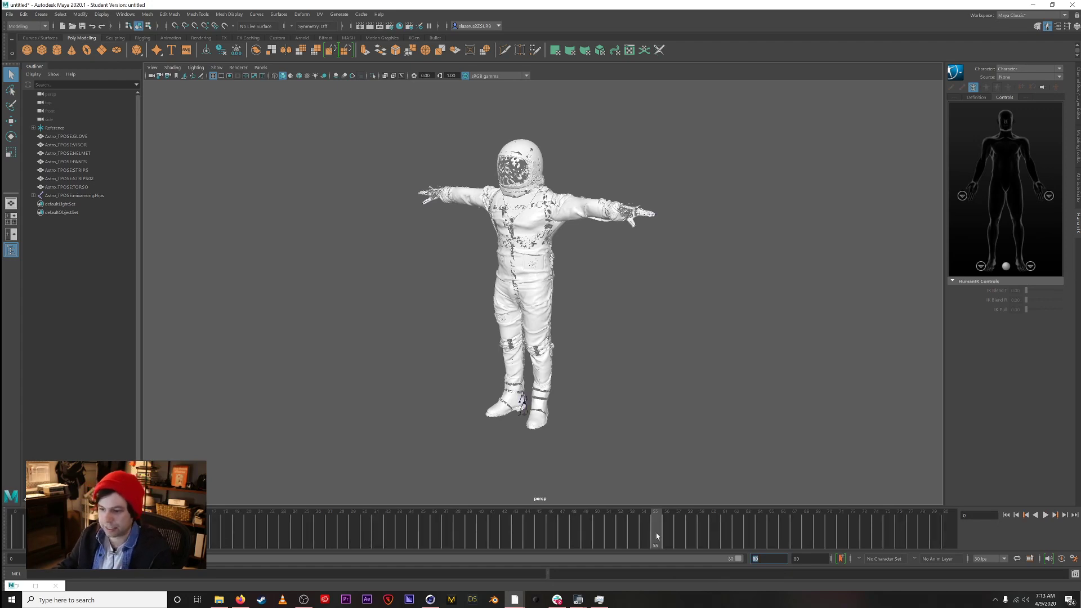
{"action": "key", "text": "Escape"}
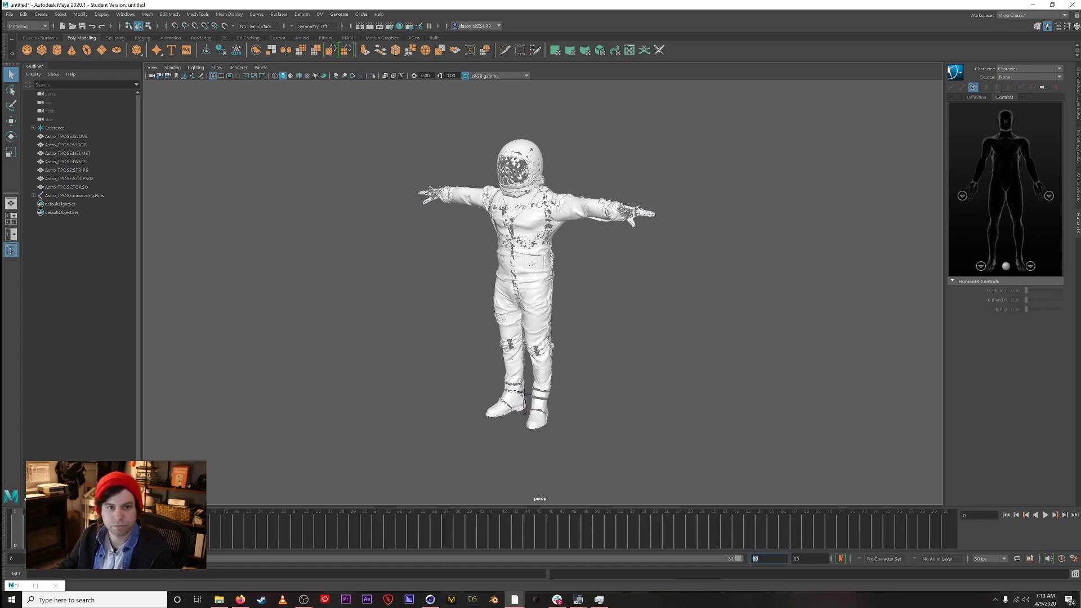
Step: Examine the small motion skeleton at the astronaut's feet up close and bring the whole astronaut back into view
{"action": "right_click_drag", "start_coordinate": [462, 428], "coordinate": [946, 343], "text": "alt"}
{"action": "middle_click_drag", "start_coordinate": [586, 393], "coordinate": [633, 34], "text": "alt"}
{"action": "right_click_drag", "start_coordinate": [501, 172], "coordinate": [645, 149], "text": "alt"}
{"action": "middle_click_drag", "start_coordinate": [568, 85], "coordinate": [518, 334], "text": "alt"}
{"action": "scroll", "coordinate": [524, 235], "scroll_direction": "down", "scroll_amount": 8}
{"action": "left_click_drag", "start_coordinate": [539, 288], "coordinate": [538, 296], "text": "alt"}
{"action": "scroll", "coordinate": [537, 296], "scroll_direction": "down", "scroll_amount": 2}
{"action": "middle_click_drag", "start_coordinate": [537, 296], "coordinate": [530, 320], "text": "alt"}
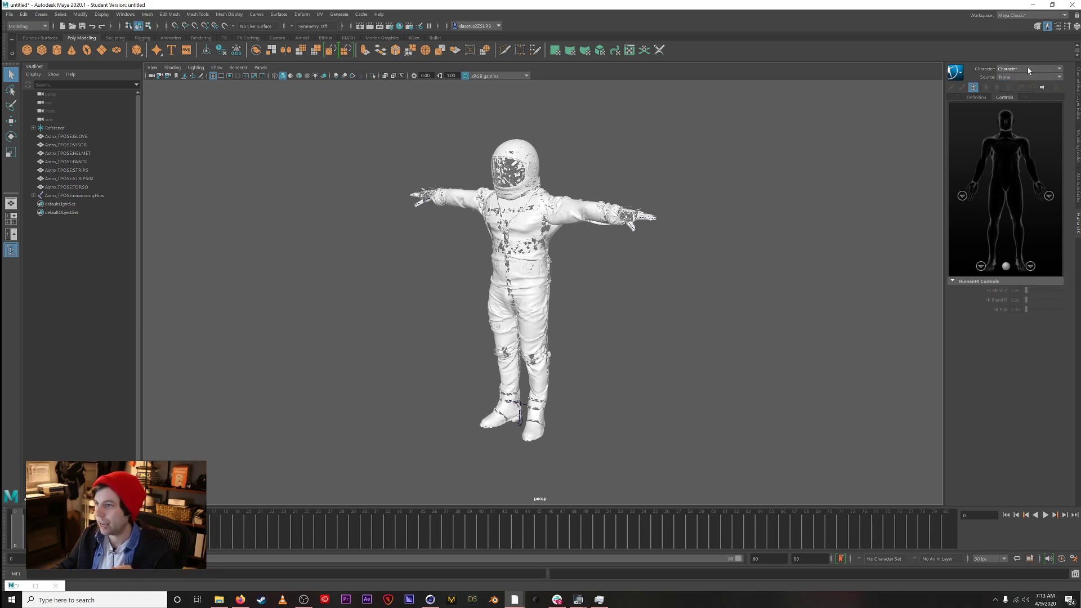
Step: Create a new HumanIK character definition for the astronaut and rename it ASTRO
{"action": "left_click", "coordinate": [953, 88]}
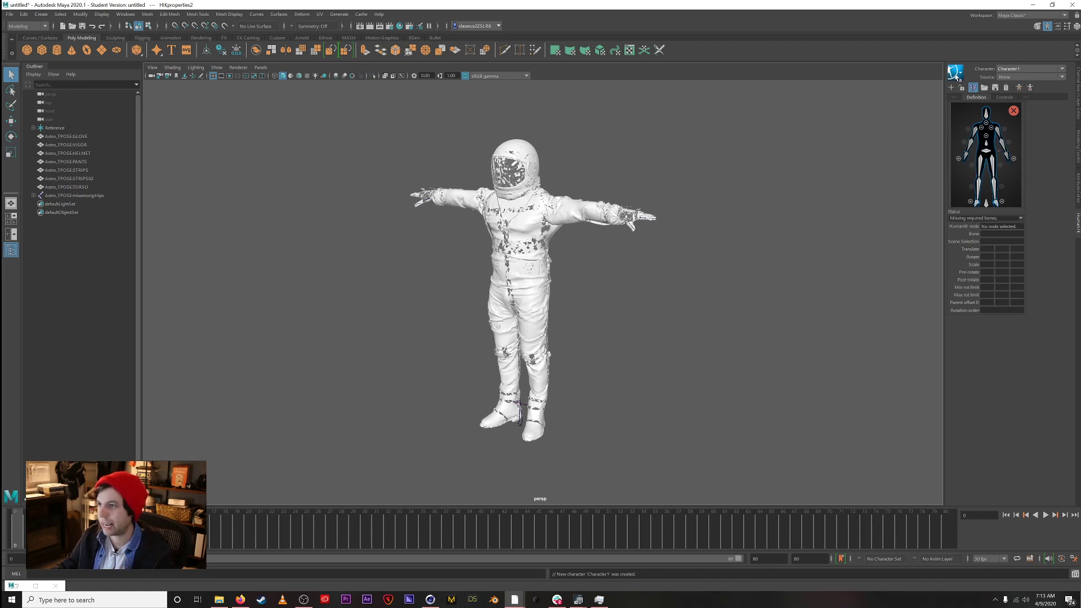
{"action": "left_click", "coordinate": [957, 77]}
{"action": "left_click", "coordinate": [985, 84]}
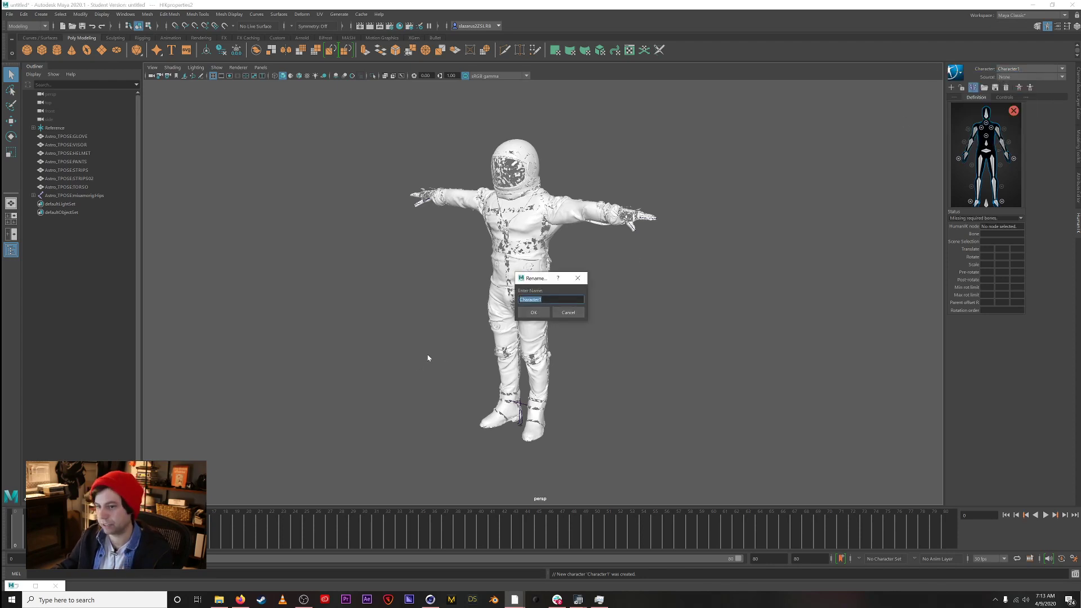
{"action": "type", "text": "ASTRO"}
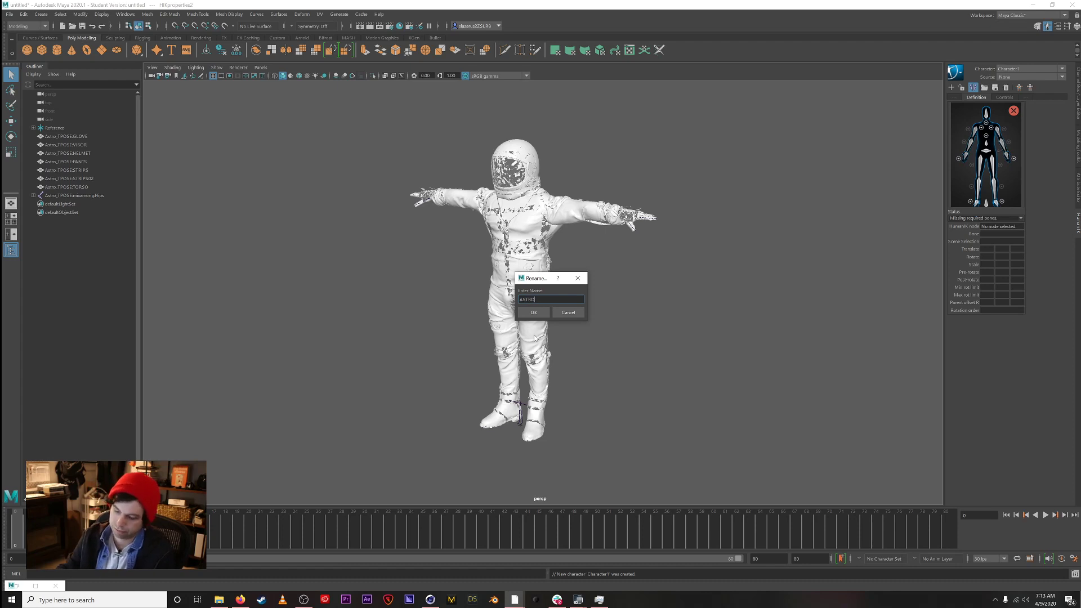
{"action": "key", "text": "Return"}
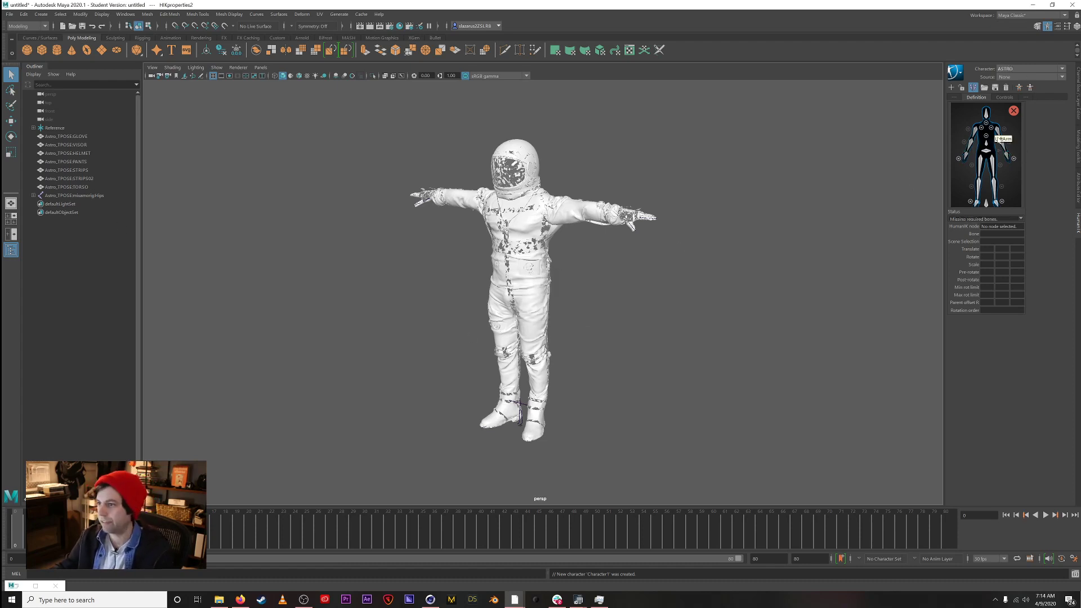
Step: Assign the astronaut's mixamorig:Hips joint to the Hips bone of the ASTRO definition
{"action": "left_click", "coordinate": [34, 196]}
{"action": "left_click", "coordinate": [67, 195]}
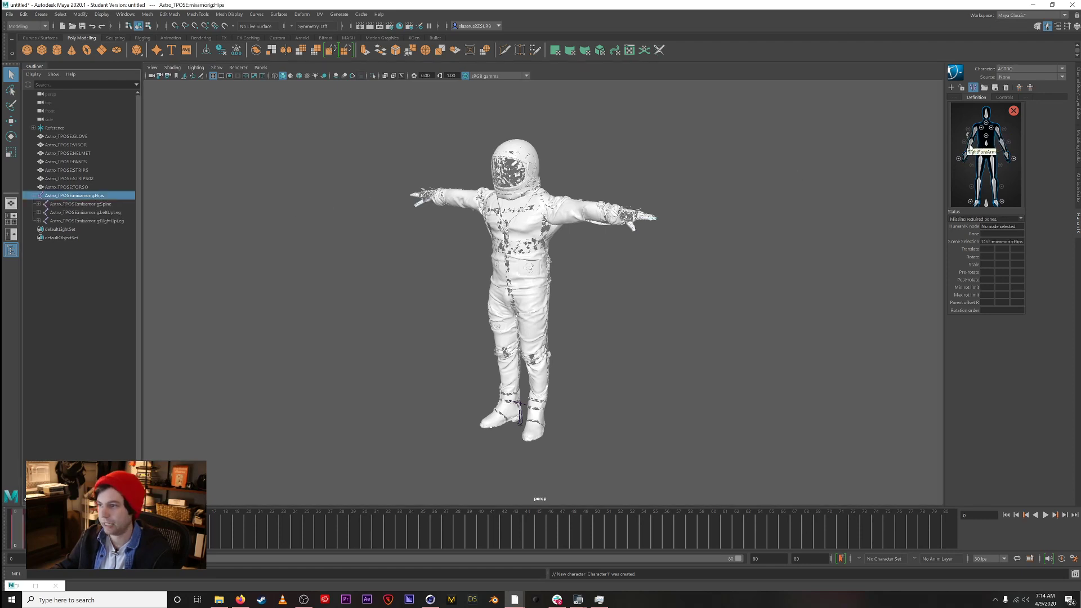
{"action": "right_click", "coordinate": [987, 153]}
{"action": "left_click", "coordinate": [1013, 158]}
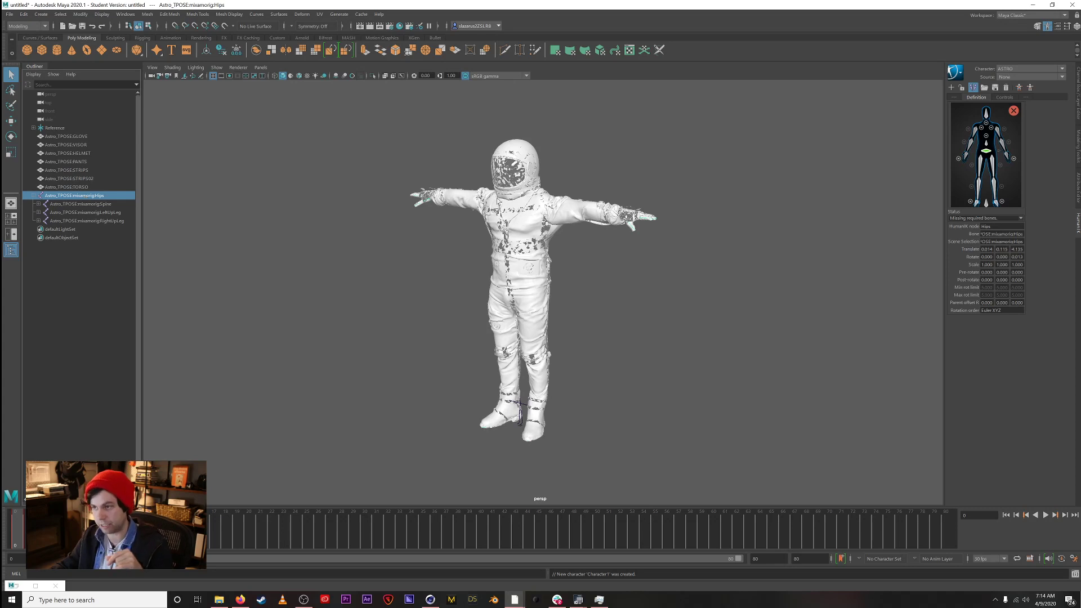
Step: Load the Mixamo_Template skeleton definition for ASTRO, matching all bones with the prefix, and clear the selection
{"action": "left_click", "coordinate": [986, 88]}
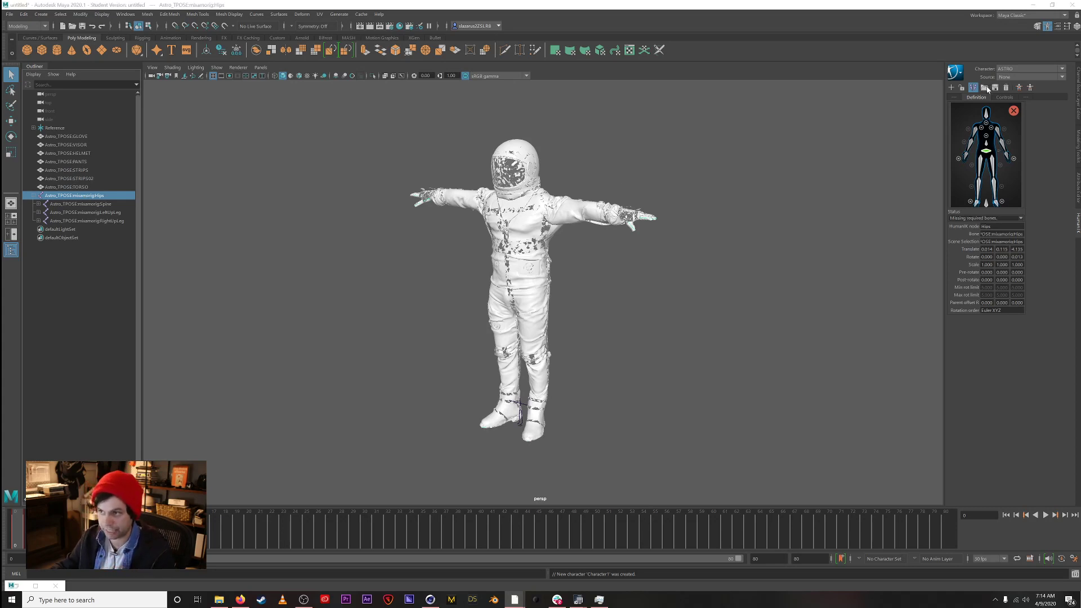
{"action": "left_click_drag", "start_coordinate": [972, 172], "coordinate": [860, 170]}
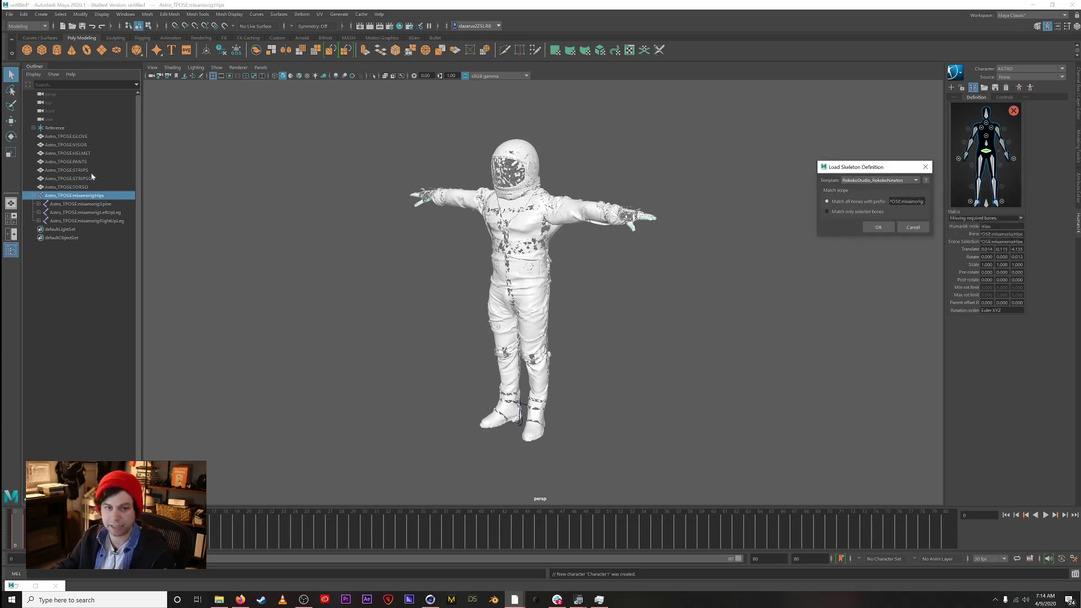
{"action": "left_click", "coordinate": [887, 180]}
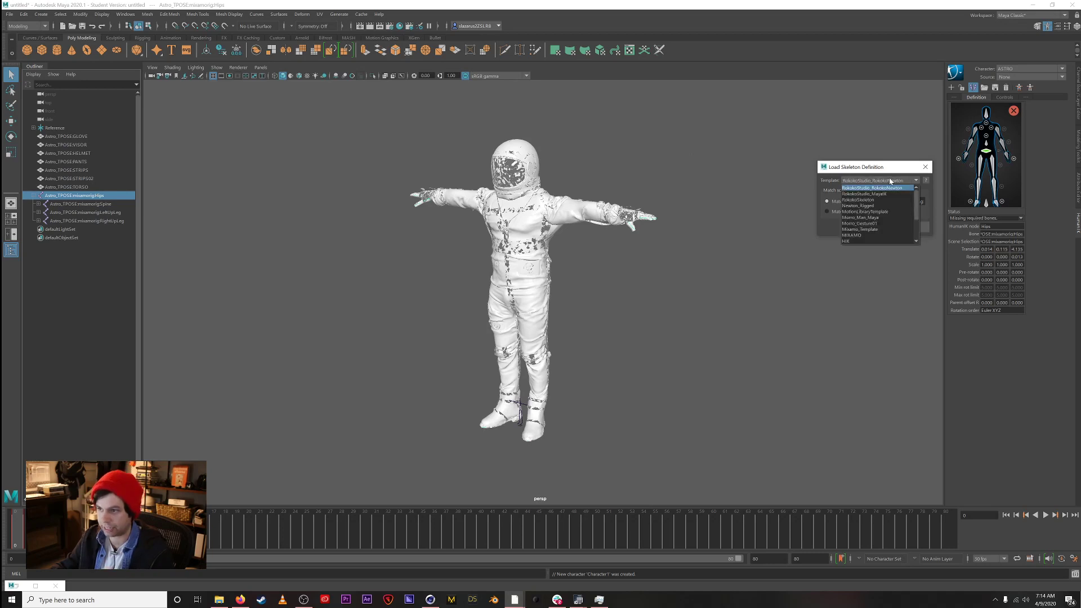
{"action": "left_click", "coordinate": [875, 230]}
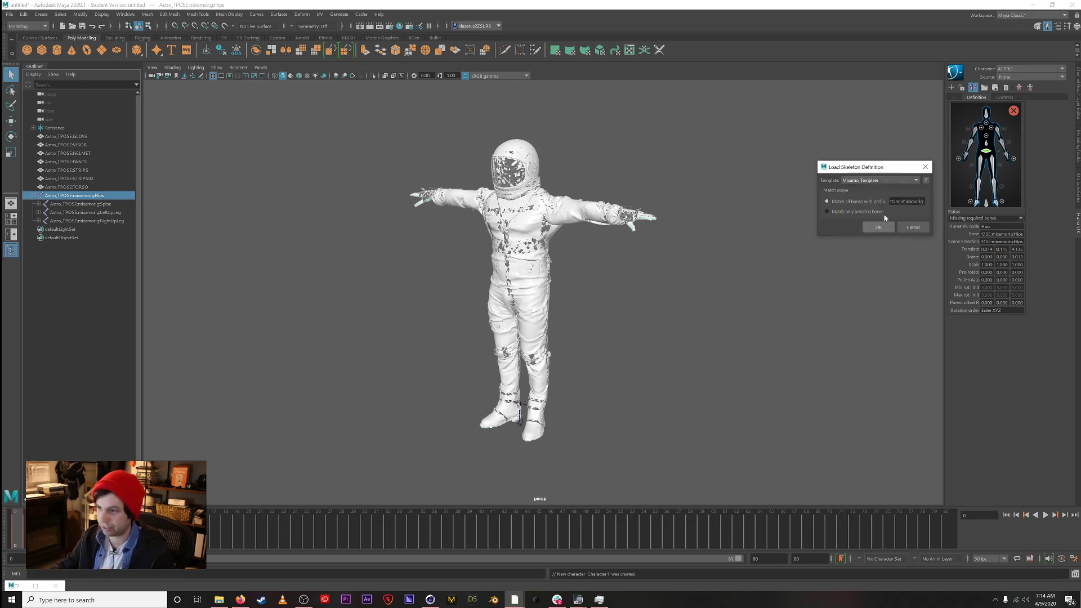
{"action": "left_click", "coordinate": [880, 226]}
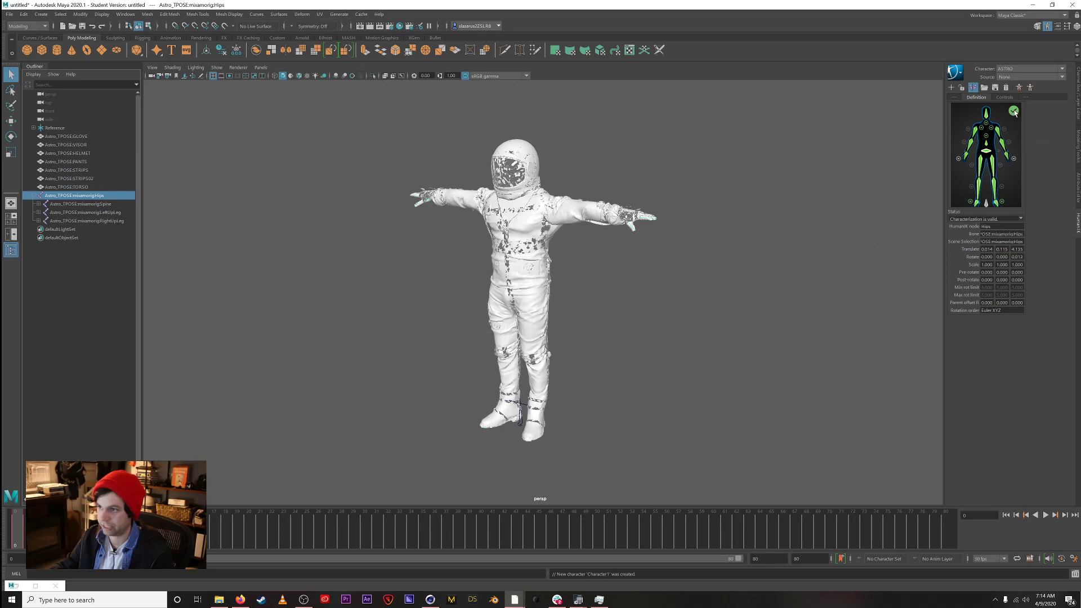
{"action": "left_click", "coordinate": [788, 224]}
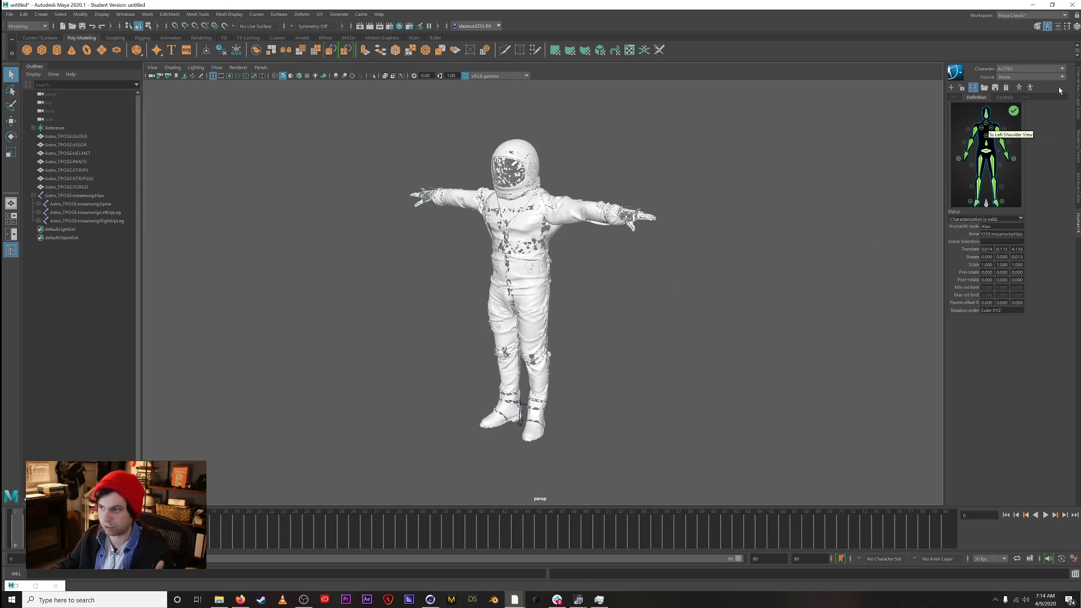
Step: Set ASTRO's motion source to Character and play the running animation on the astronaut
{"action": "left_click", "coordinate": [1030, 78]}
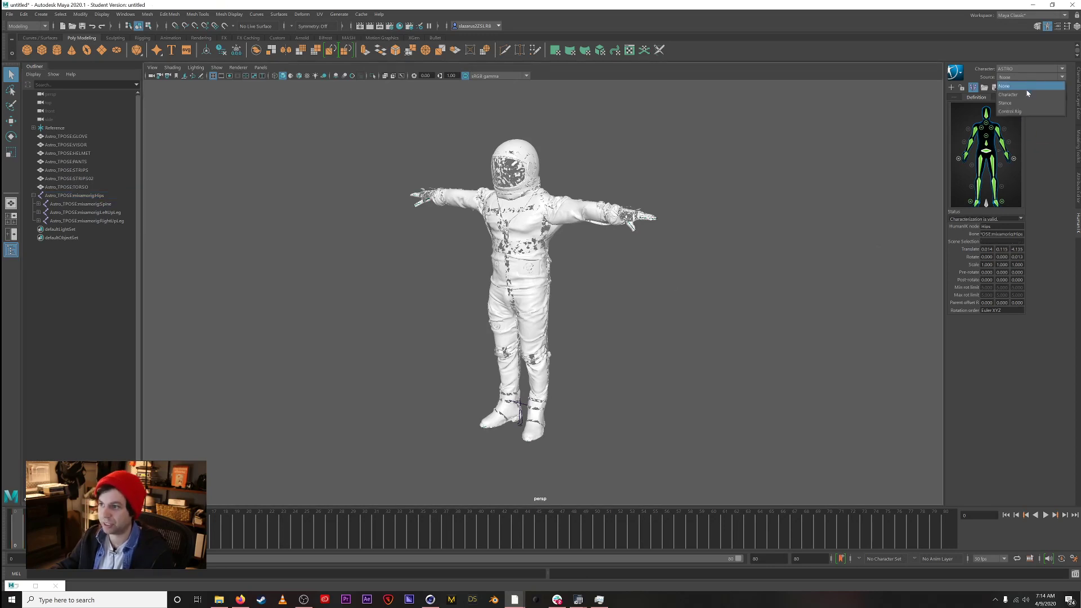
{"action": "left_click", "coordinate": [1026, 95]}
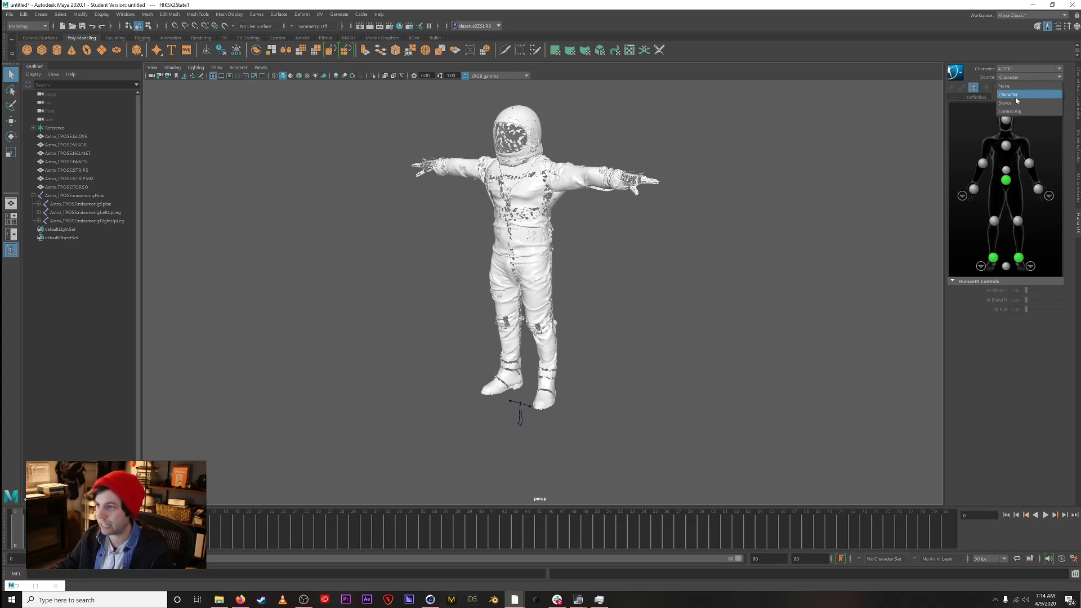
{"action": "left_click", "coordinate": [1045, 515]}
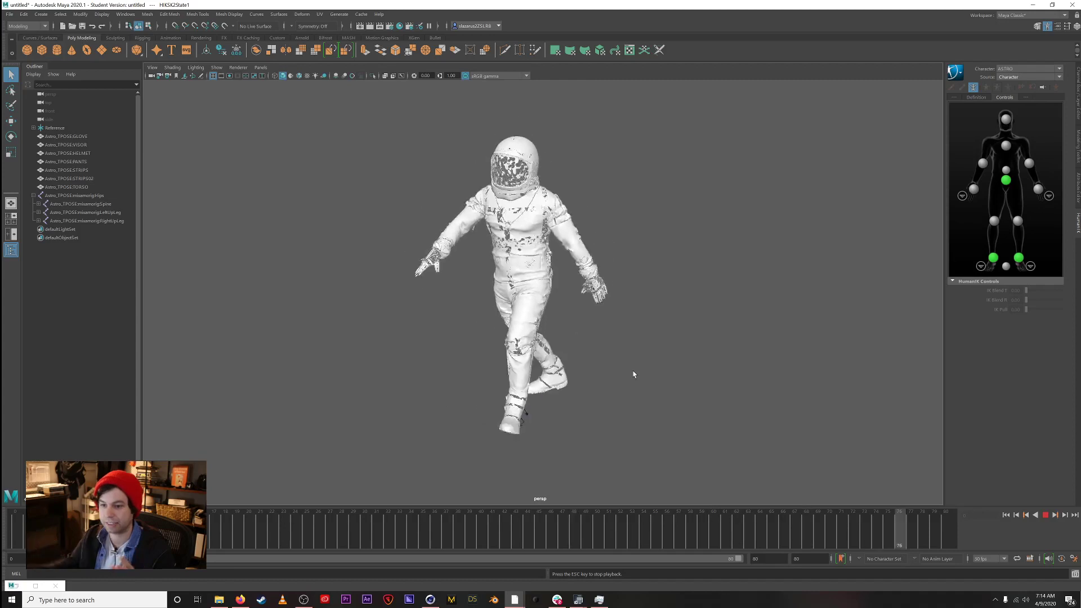
{"action": "left_click", "coordinate": [1046, 515]}
{"action": "left_click", "coordinate": [1045, 515]}
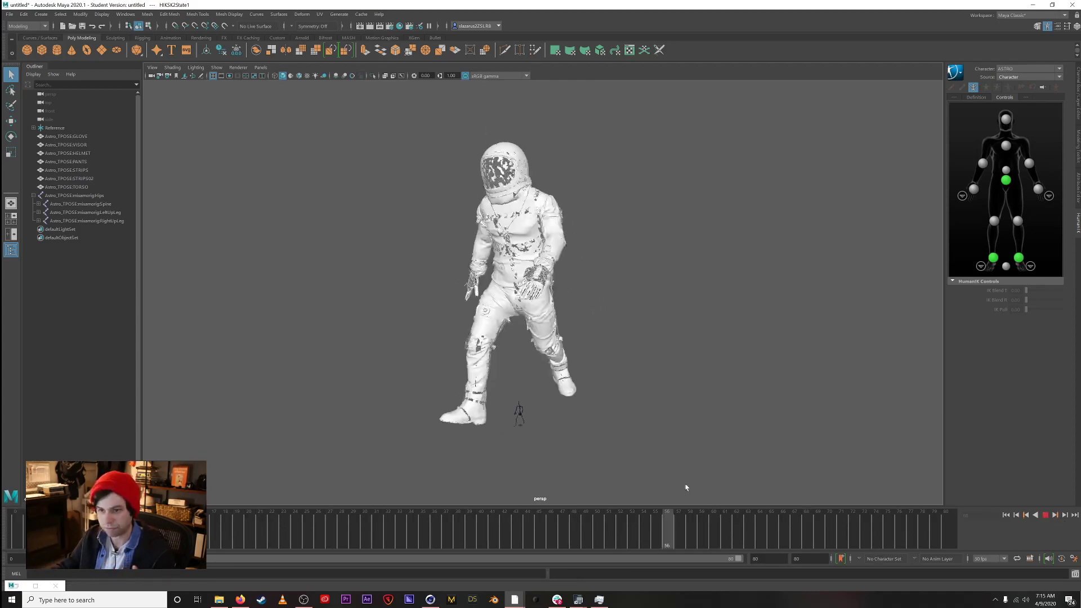
Step: Try playback end frames 90 and 150 and scrub the timeline to find where the running animation ends
{"action": "left_click_drag", "start_coordinate": [687, 488], "coordinate": [726, 469]}
{"action": "left_click", "coordinate": [767, 559]}
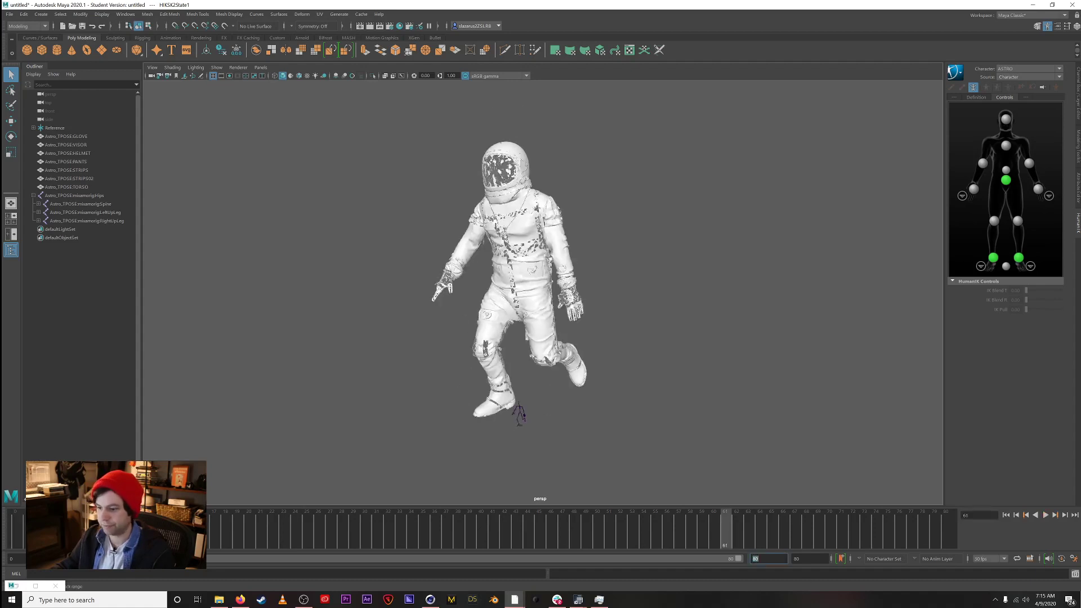
{"action": "type", "text": "90"}
{"action": "key", "text": "Return"}
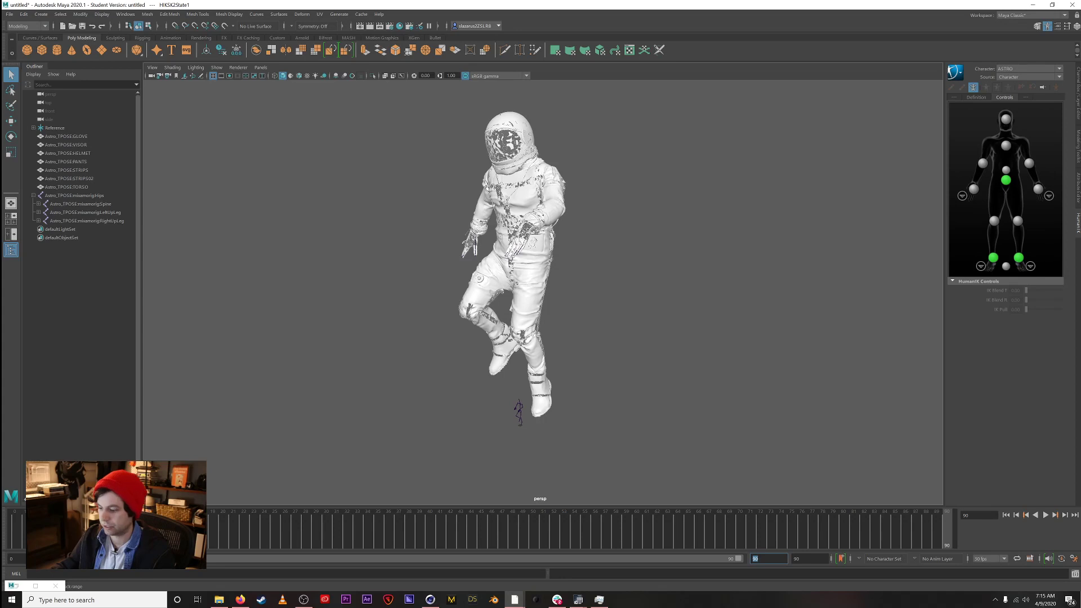
{"action": "type", "text": "150"}
{"action": "key", "text": "Return"}
{"action": "left_click_drag", "start_coordinate": [716, 531], "coordinate": [563, 544]}
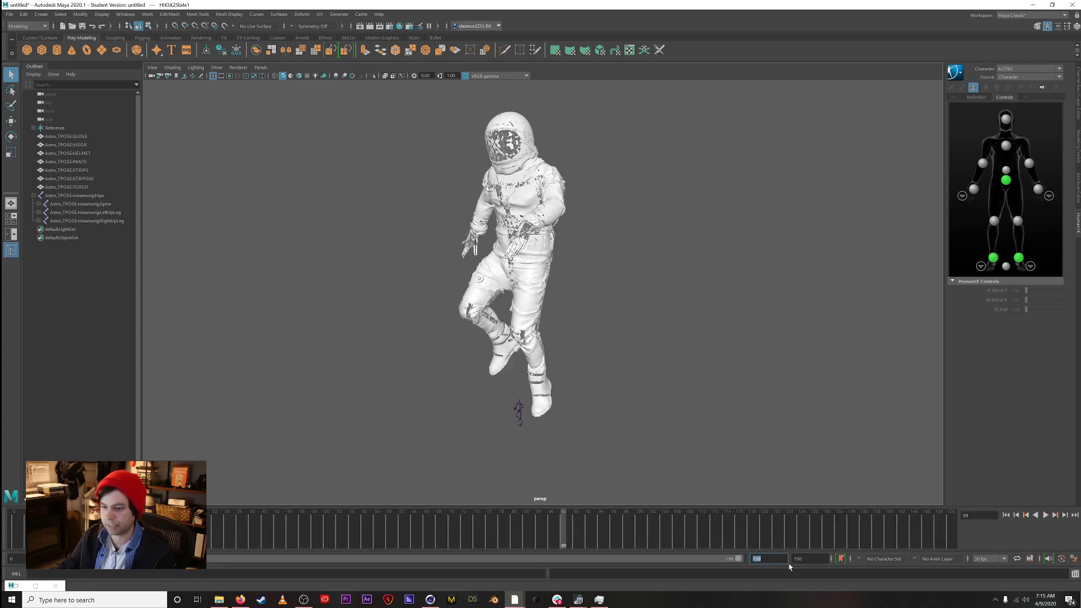
Step: Set both the playback end and the animation end to frame 88 and play the astronaut's run
{"action": "type", "text": "88"}
{"action": "key", "text": "Return"}
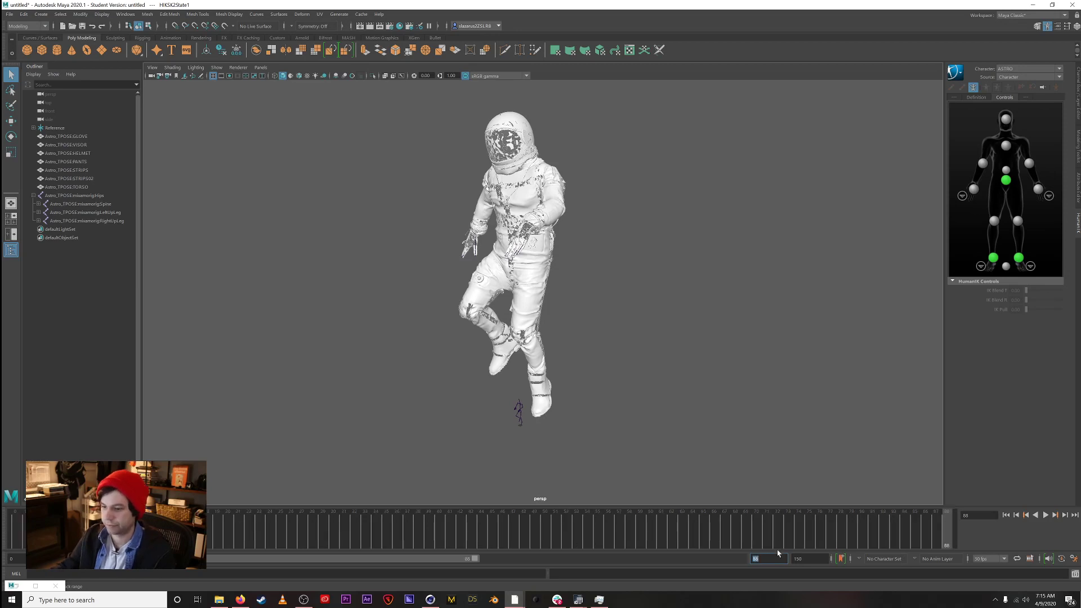
{"action": "key", "text": "Tab"}
{"action": "type", "text": "88"}
{"action": "key", "text": "Return"}
{"action": "left_click", "coordinate": [1046, 515]}
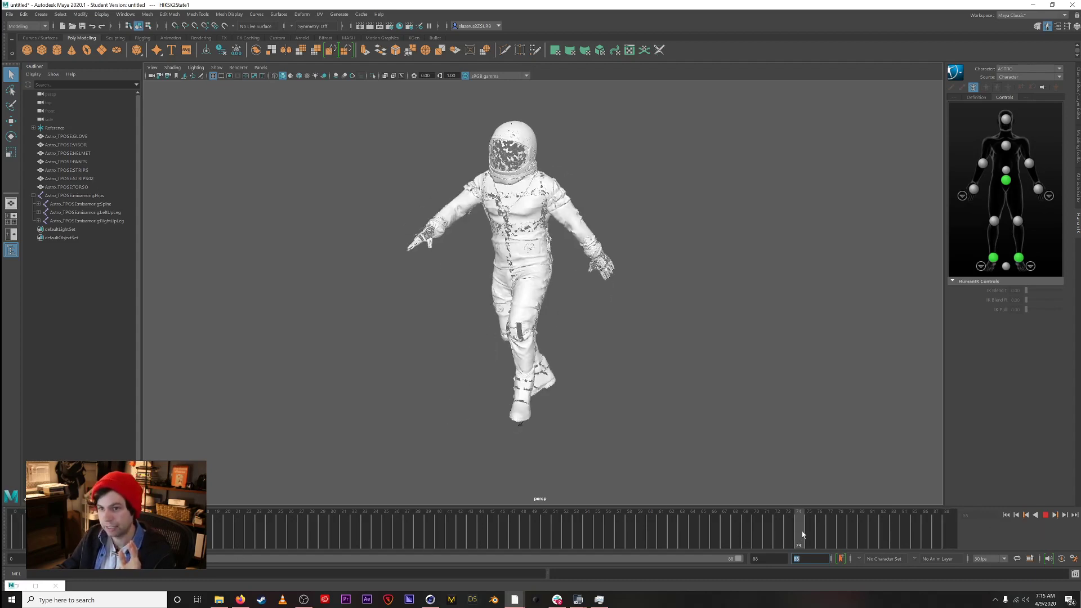
{"action": "key", "text": "Escape"}
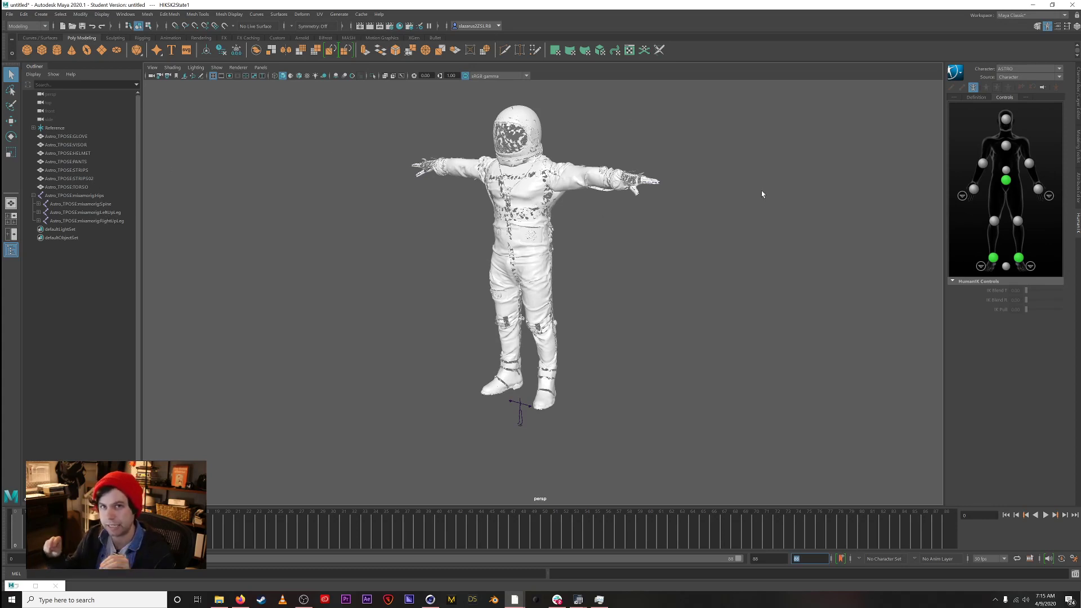
Step: Bake the ASTRO character's retargeted running motion to its skeleton
{"action": "left_click", "coordinate": [956, 74]}
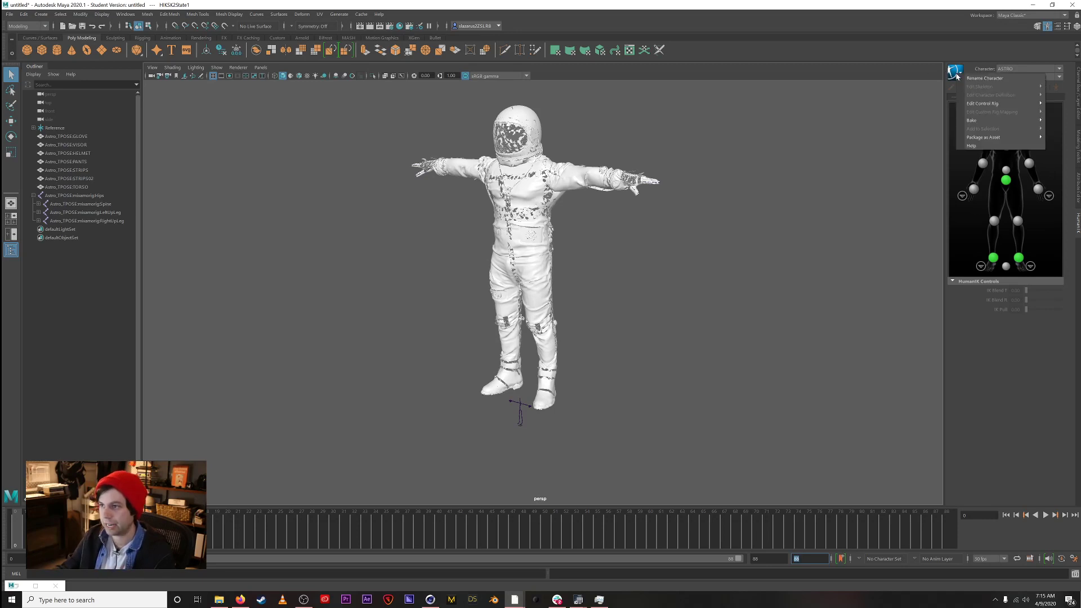
{"action": "mouse_move", "coordinate": [979, 121]}
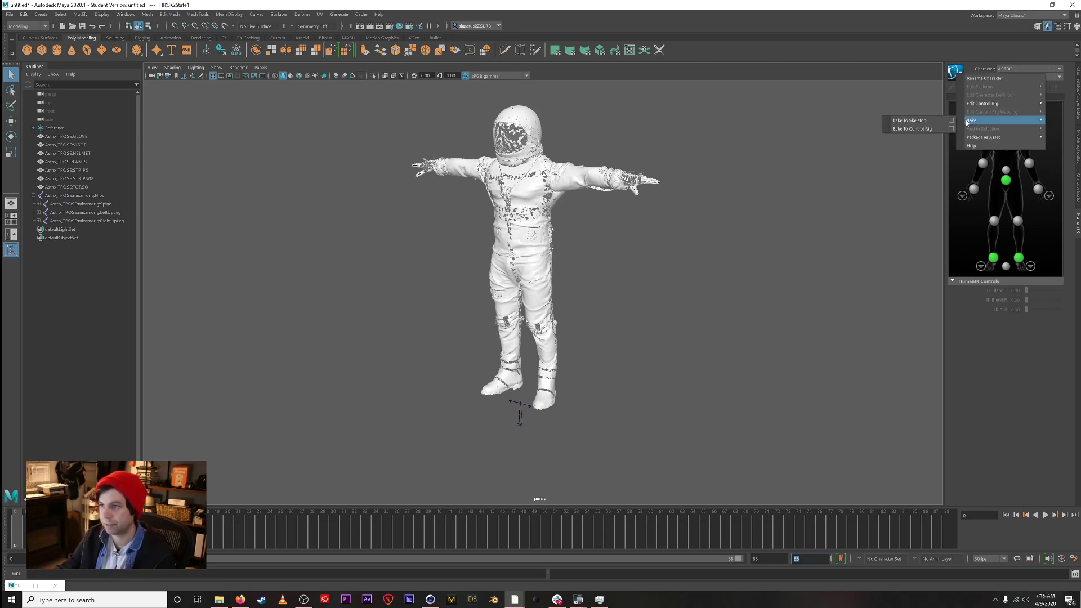
{"action": "left_click", "coordinate": [915, 120]}
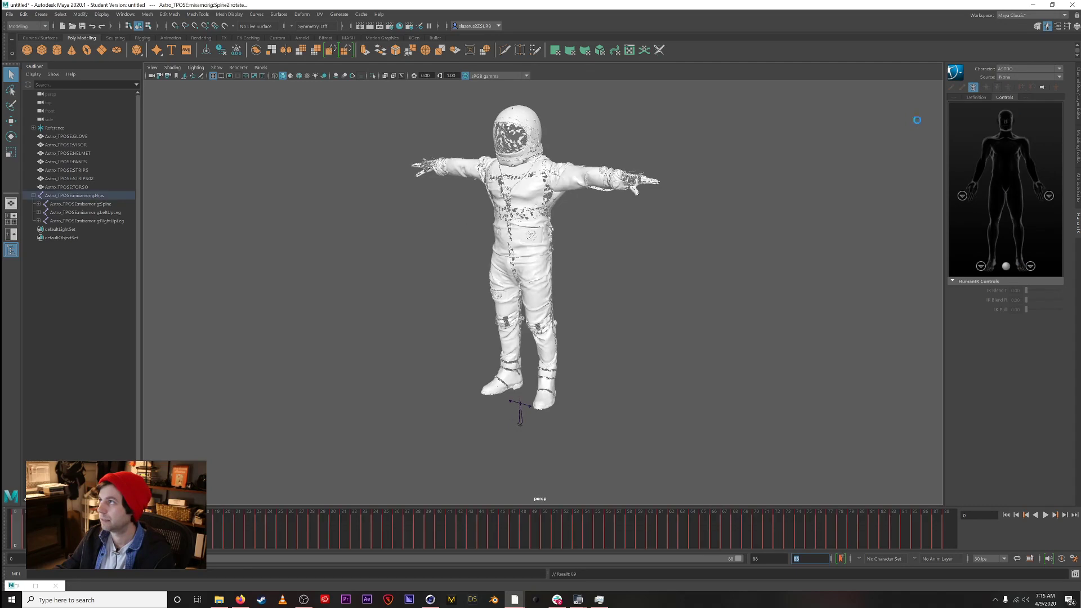
Step: Play and scrub the baked running animation, and collapse the astronaut's mixamorig:Hips hierarchy
{"action": "key", "text": "alt+v"}
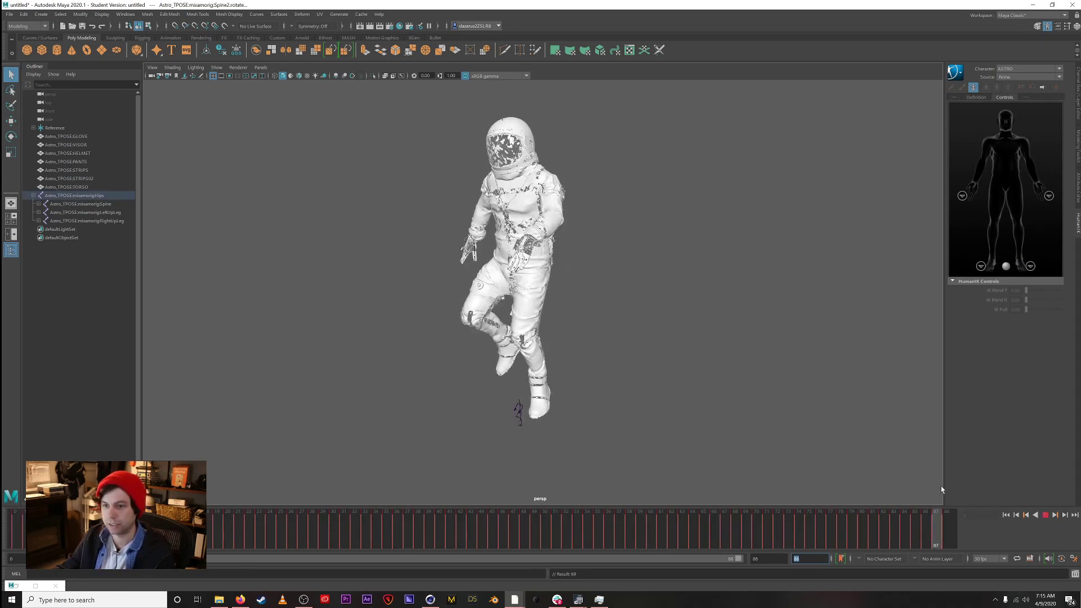
{"action": "left_click", "coordinate": [837, 520]}
{"action": "mouse_move", "coordinate": [837, 521]}
{"action": "left_mouse_down"}
{"action": "mouse_move", "coordinate": [924, 514]}
{"action": "mouse_move", "coordinate": [263, 500]}
{"action": "left_mouse_up"}
{"action": "key", "text": "alt+v"}
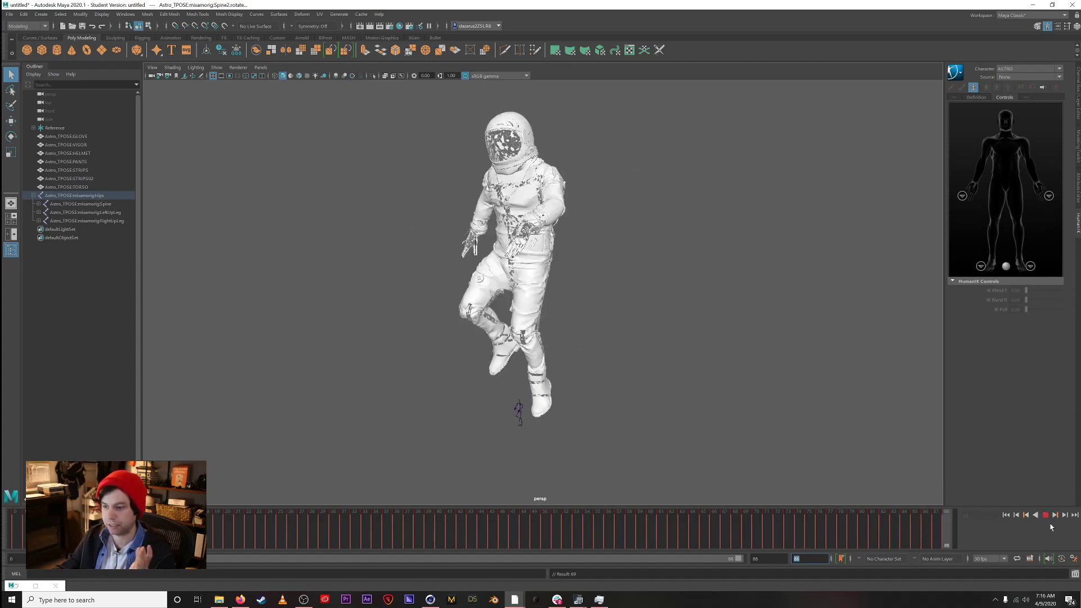
{"action": "key", "text": "alt+v"}
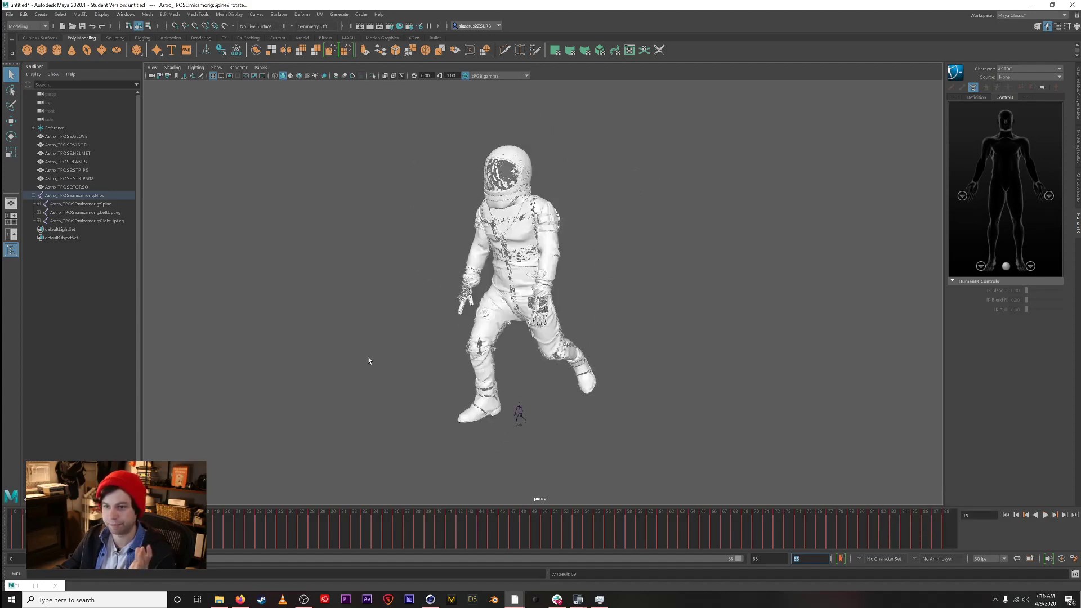
{"action": "left_click", "coordinate": [73, 136]}
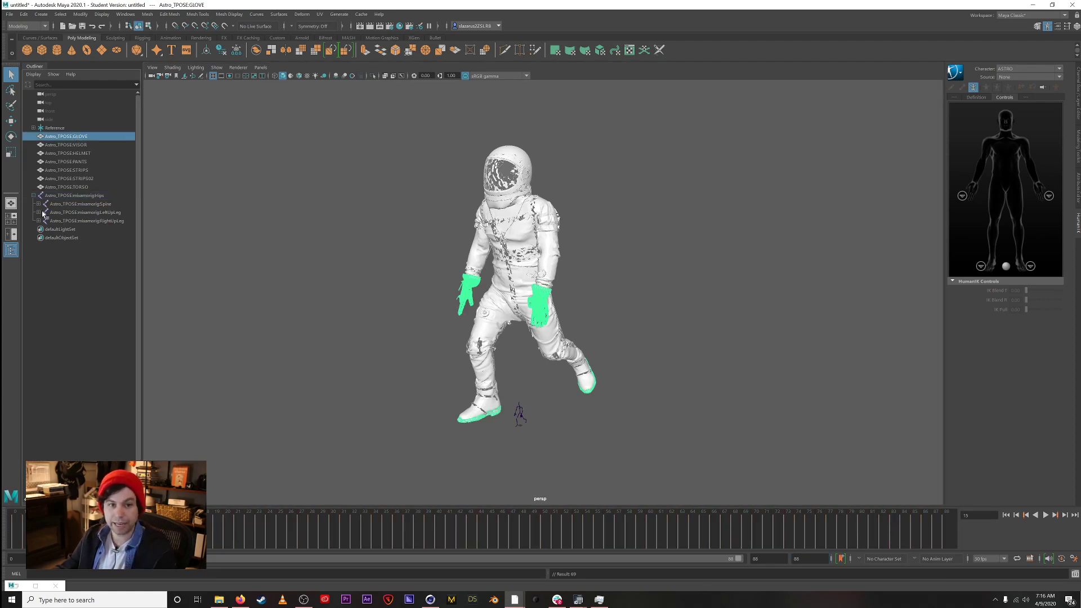
{"action": "left_click", "coordinate": [33, 196]}
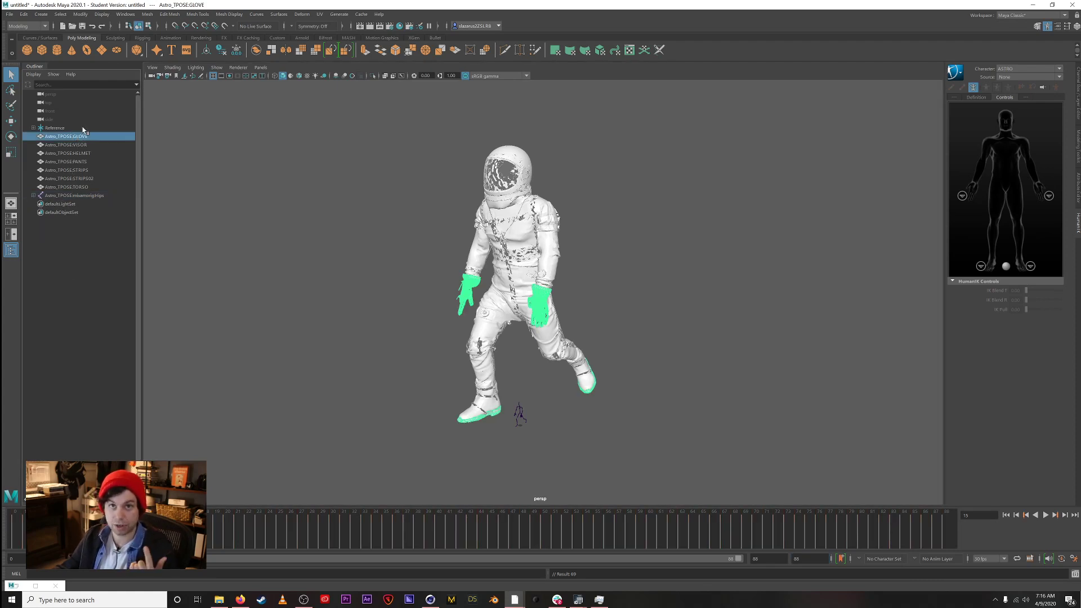
Step: Save the scene as Livestream_ASTROrun.mb in the 02_Edit folder of the 200408_Youtube_Livestream_ML project, accepting the student version notice
{"action": "key", "text": "ctrl+shift+s"}
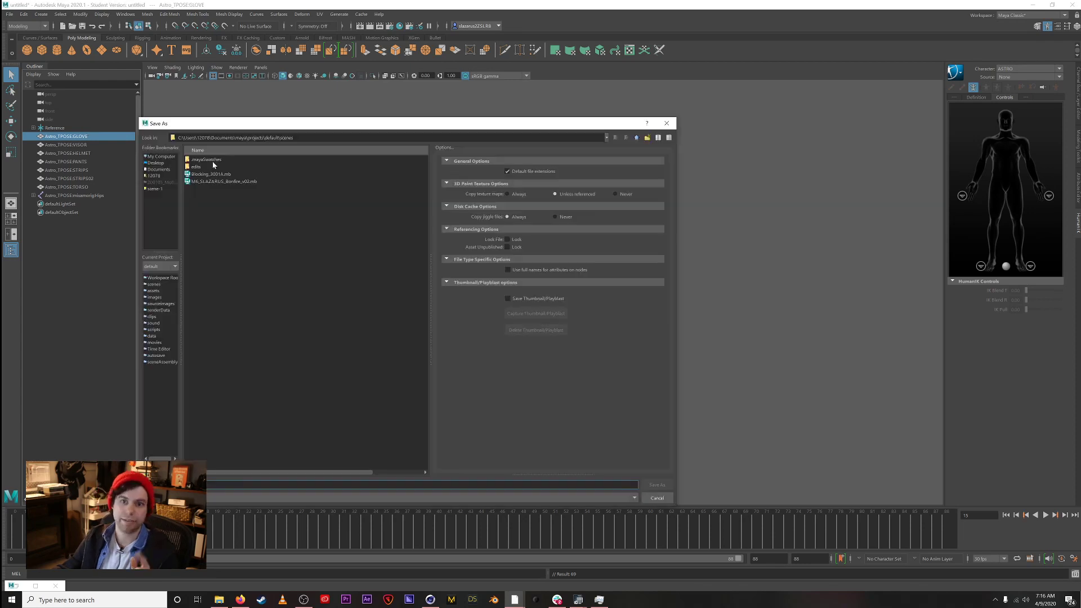
{"action": "left_click", "coordinate": [163, 157]}
{"action": "double_click", "coordinate": [216, 181]}
{"action": "double_click", "coordinate": [207, 187]}
{"action": "double_click", "coordinate": [207, 160]}
{"action": "double_click", "coordinate": [209, 160]}
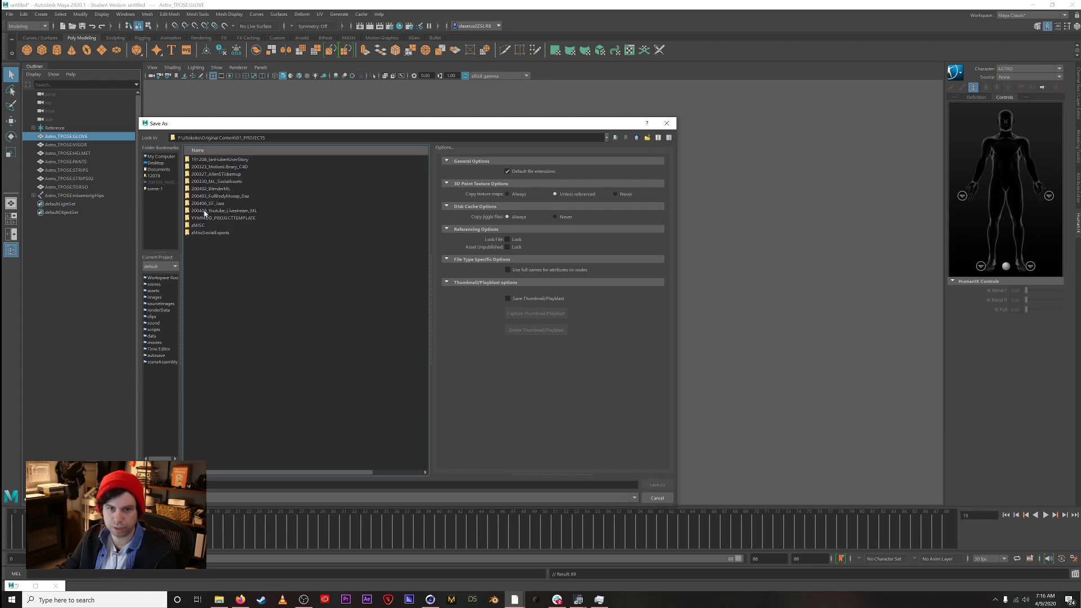
{"action": "double_click", "coordinate": [206, 211]}
{"action": "double_click", "coordinate": [199, 166]}
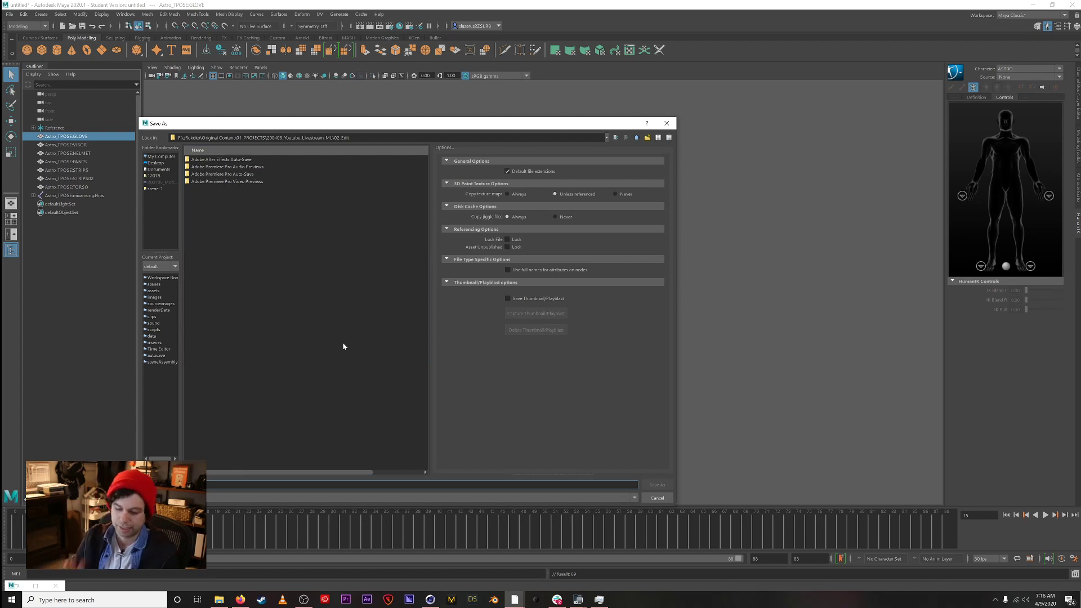
{"action": "type", "text": "a"}
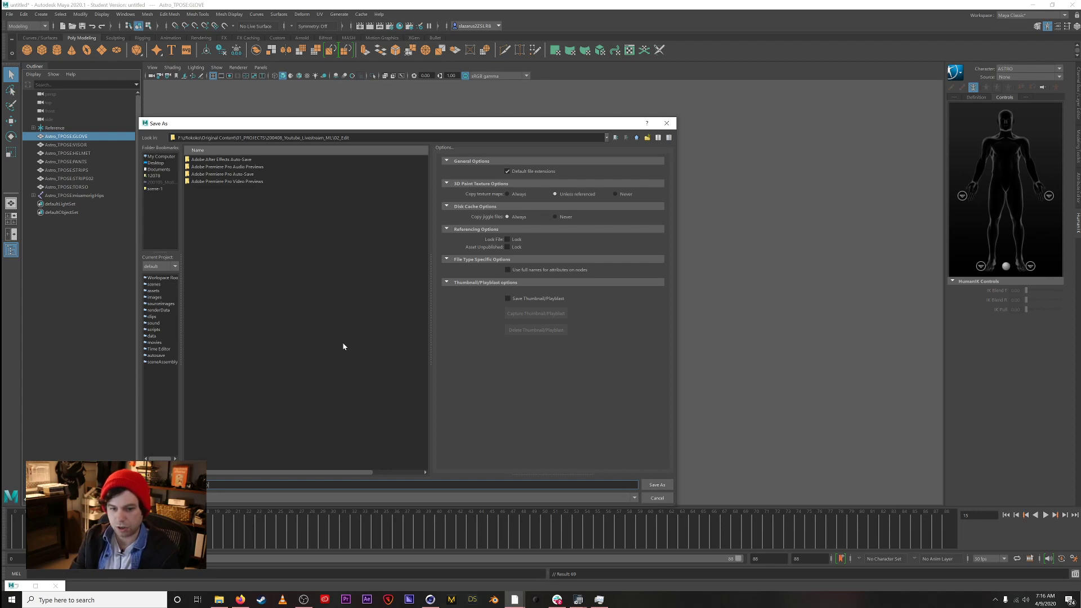
{"action": "key", "text": "Return"}
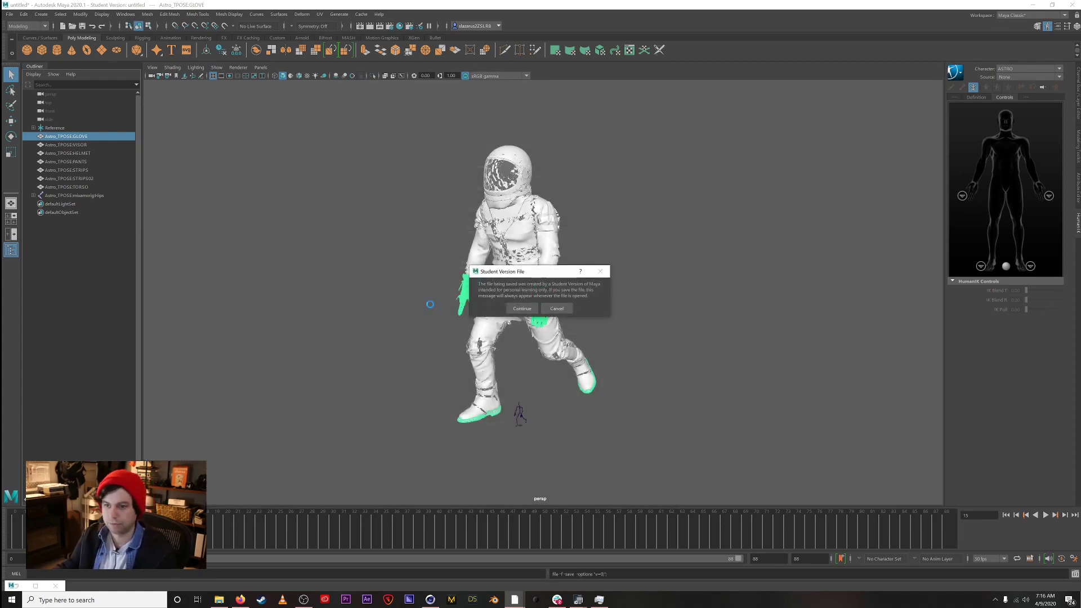
{"action": "left_click", "coordinate": [522, 309]}
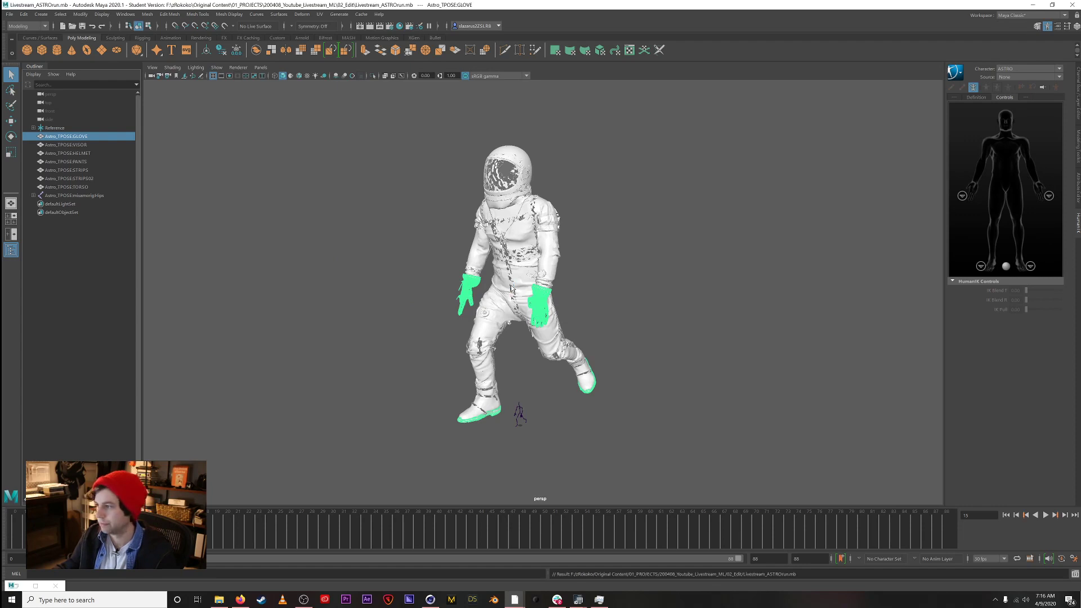
Step: Try to export the selected Astro_TPOSE meshes from GLOVE to TORSO together with the mixamorig:Hips skeleton
{"action": "left_click", "coordinate": [156, 110]}
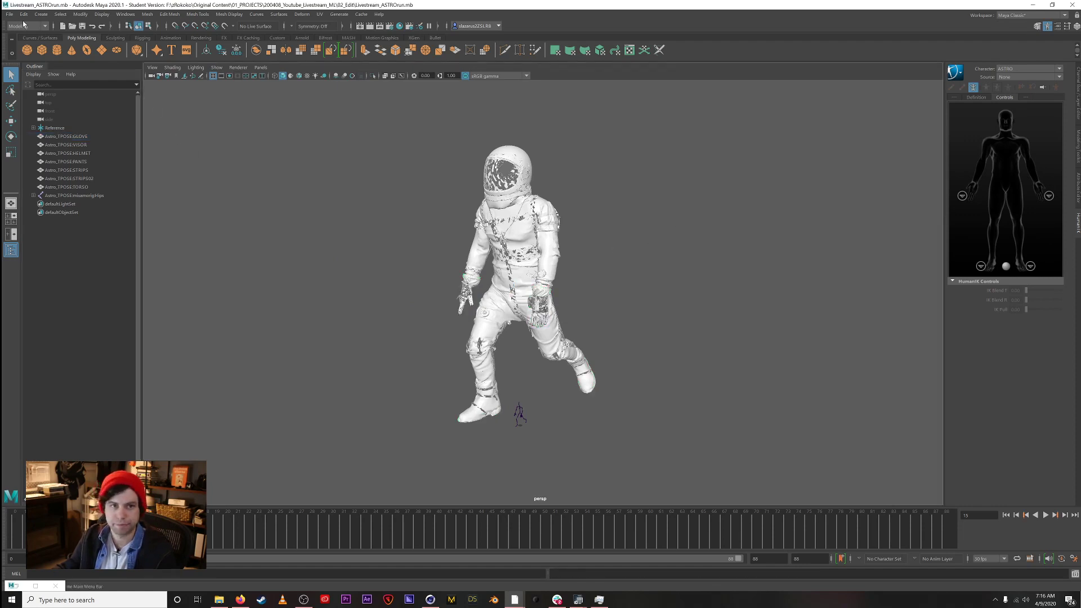
{"action": "left_click", "coordinate": [59, 136]}
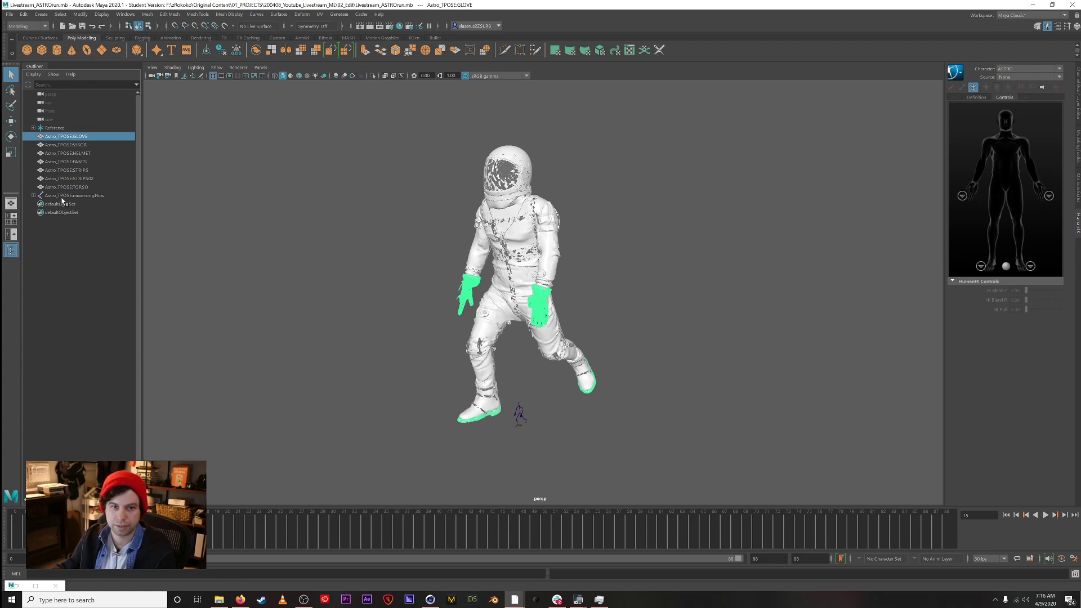
{"action": "left_click", "coordinate": [62, 197], "text": "shift"}
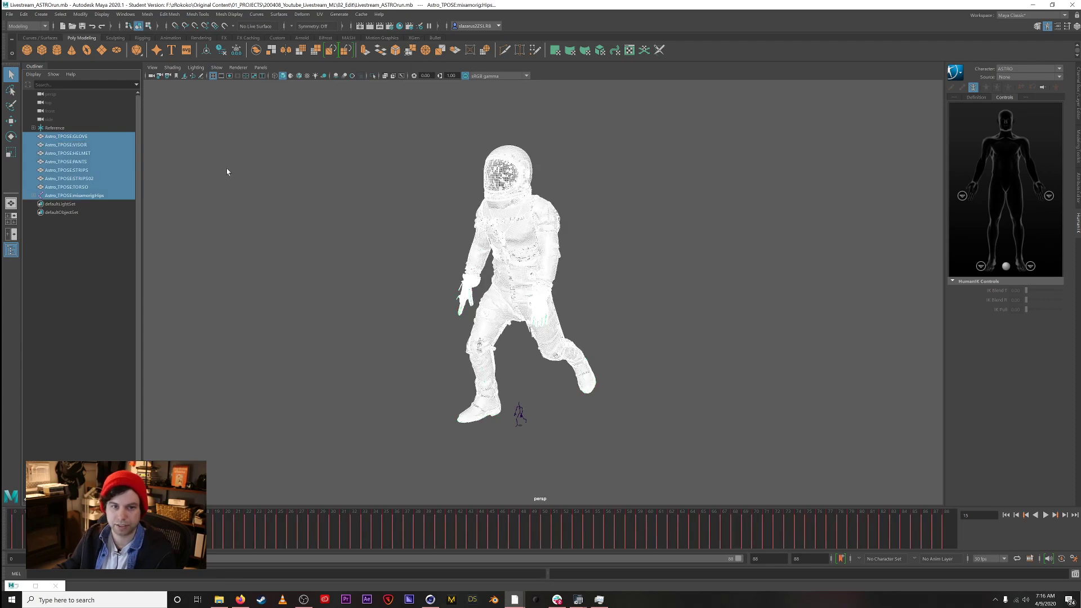
{"action": "left_click", "coordinate": [48, 16]}
{"action": "mouse_move", "coordinate": [10, 14]}
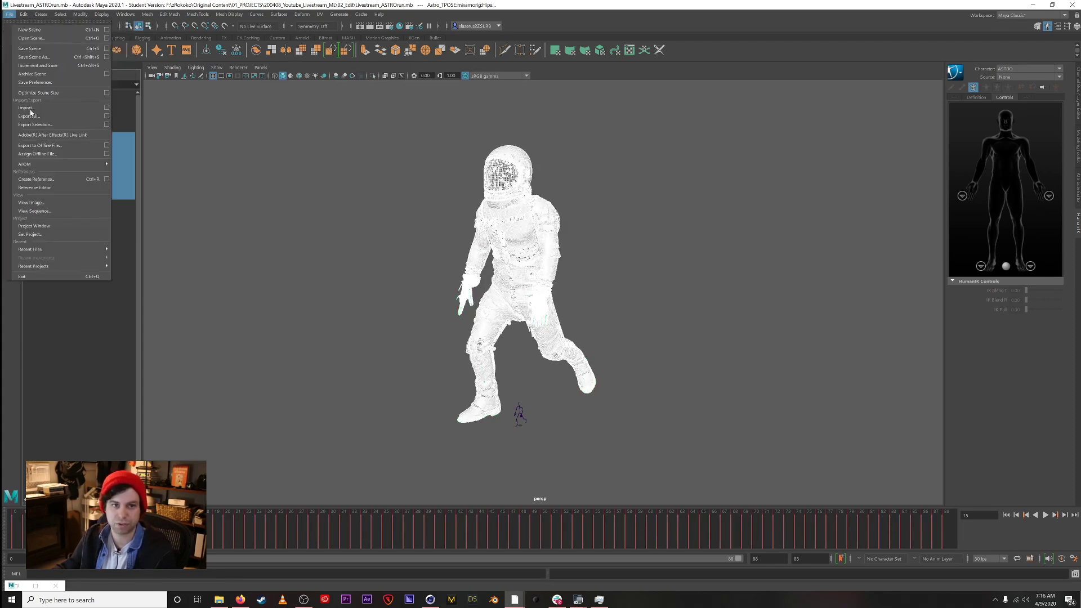
{"action": "left_click", "coordinate": [36, 125]}
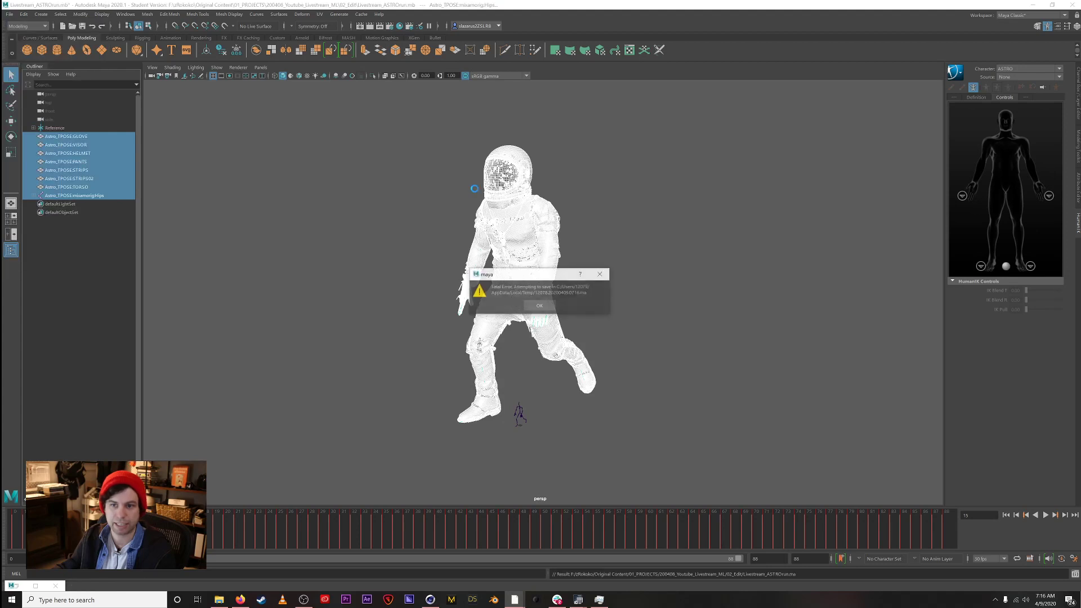
Step: Dismiss the save error and student version messages, and close the Autodesk error report without sending it
{"action": "left_click", "coordinate": [539, 306]}
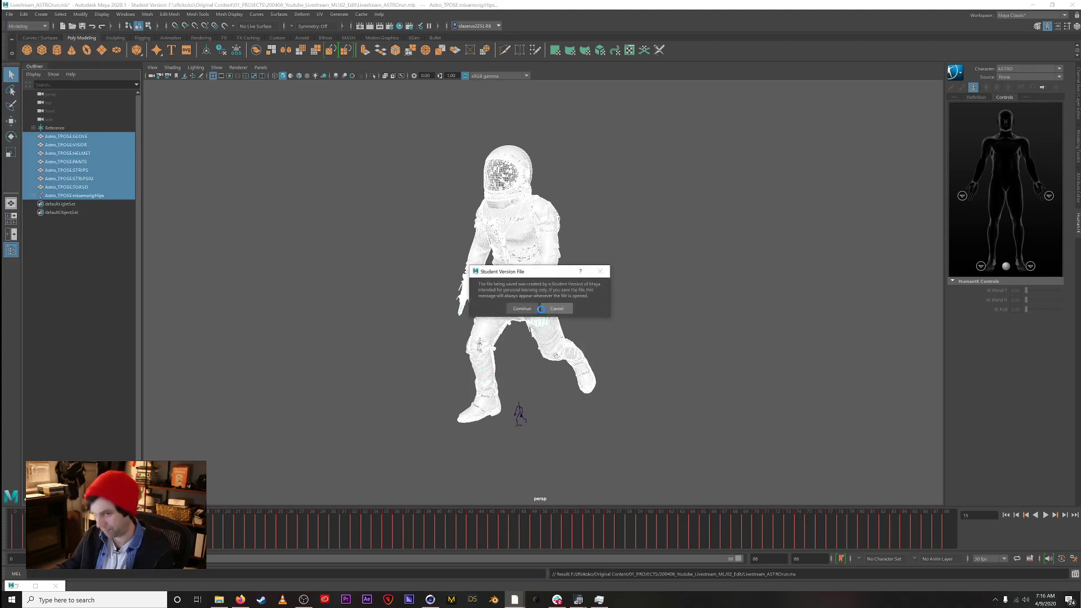
{"action": "left_click", "coordinate": [541, 309]}
{"action": "left_click", "coordinate": [540, 309]}
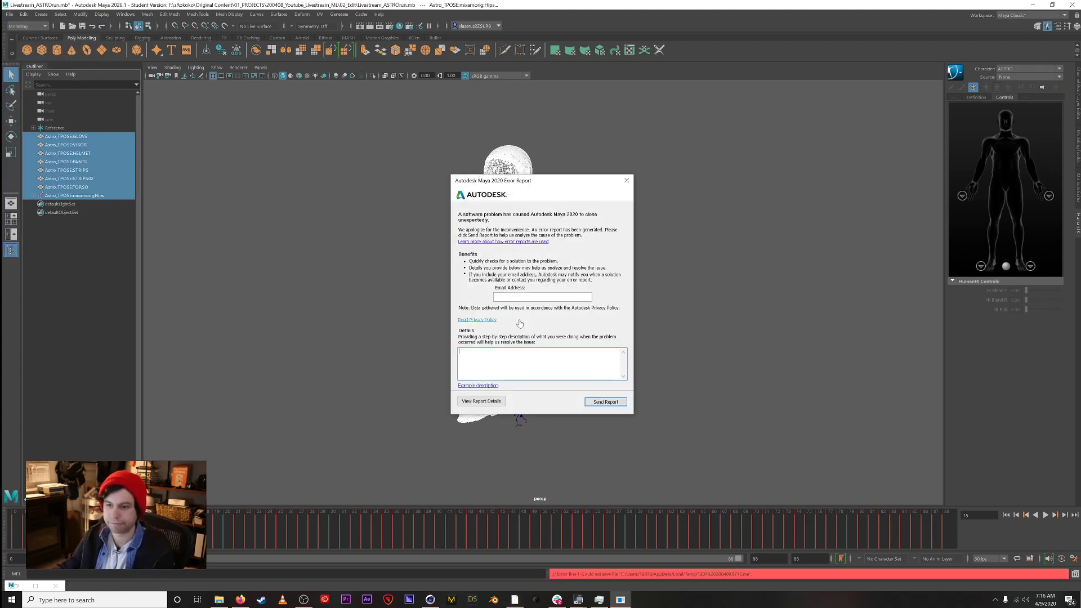
{"action": "left_click", "coordinate": [627, 181]}
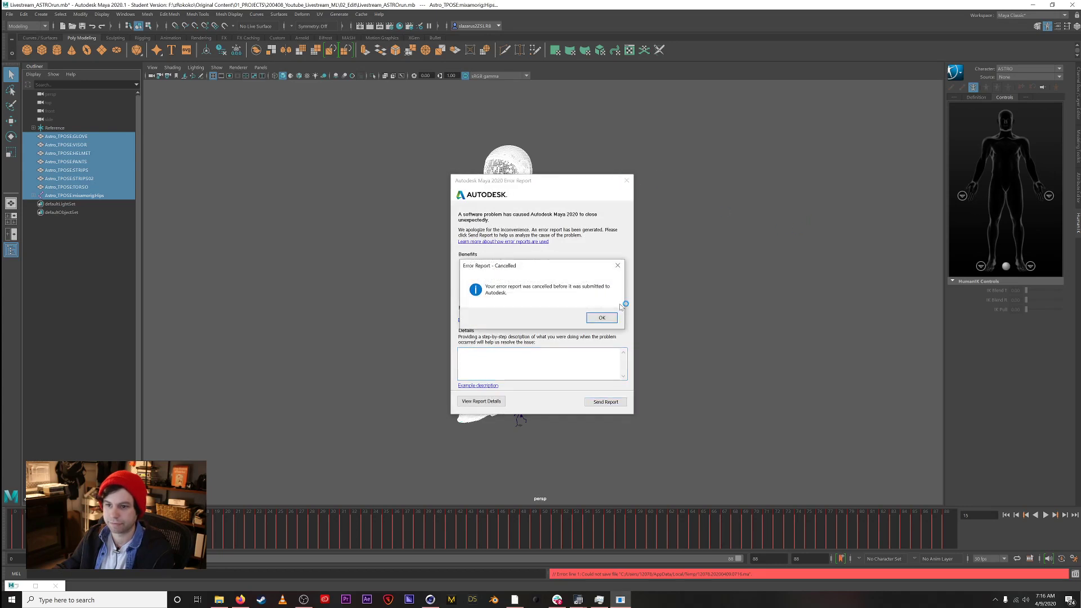
{"action": "left_click", "coordinate": [611, 321]}
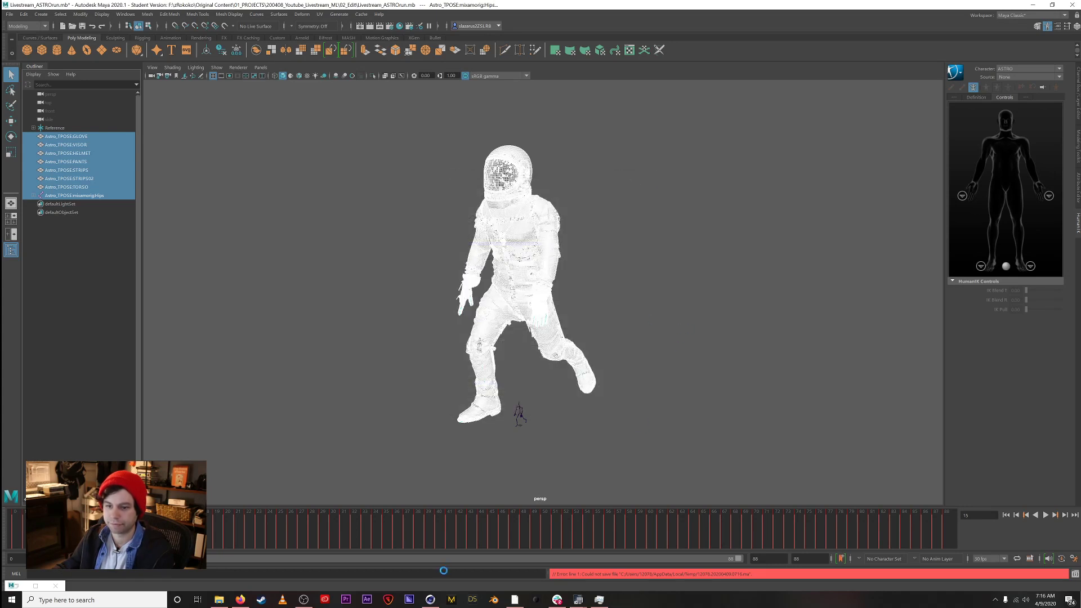
Step: Reopen Livestream_ASTROrun.mb from the project's 02_Edit folder through File Explorer, and close the Maya Crash Log
{"action": "left_click", "coordinate": [219, 600]}
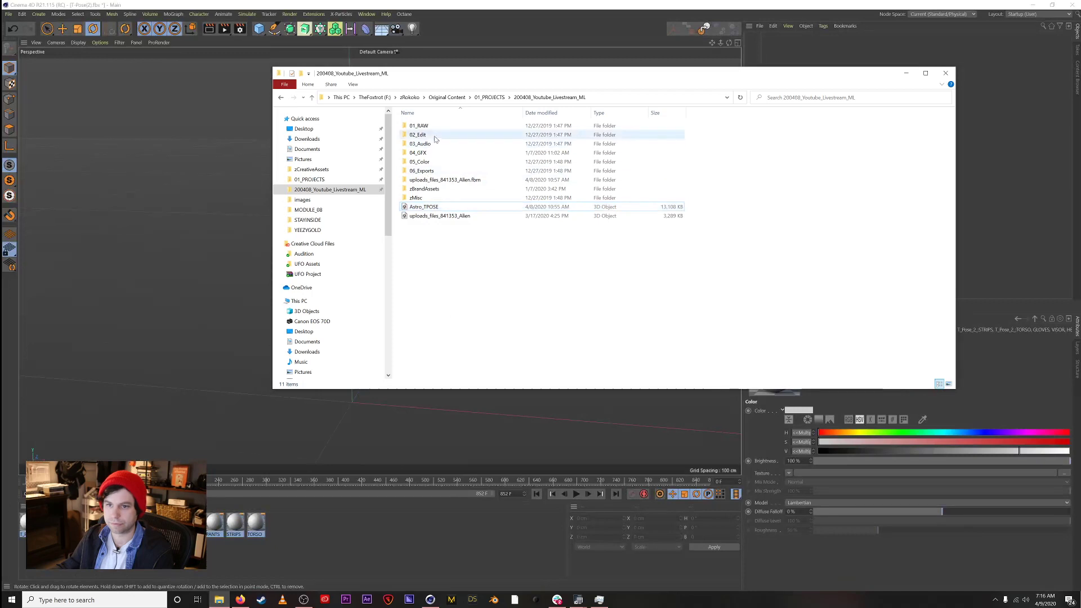
{"action": "double_click", "coordinate": [428, 136]}
{"action": "left_click", "coordinate": [441, 162]}
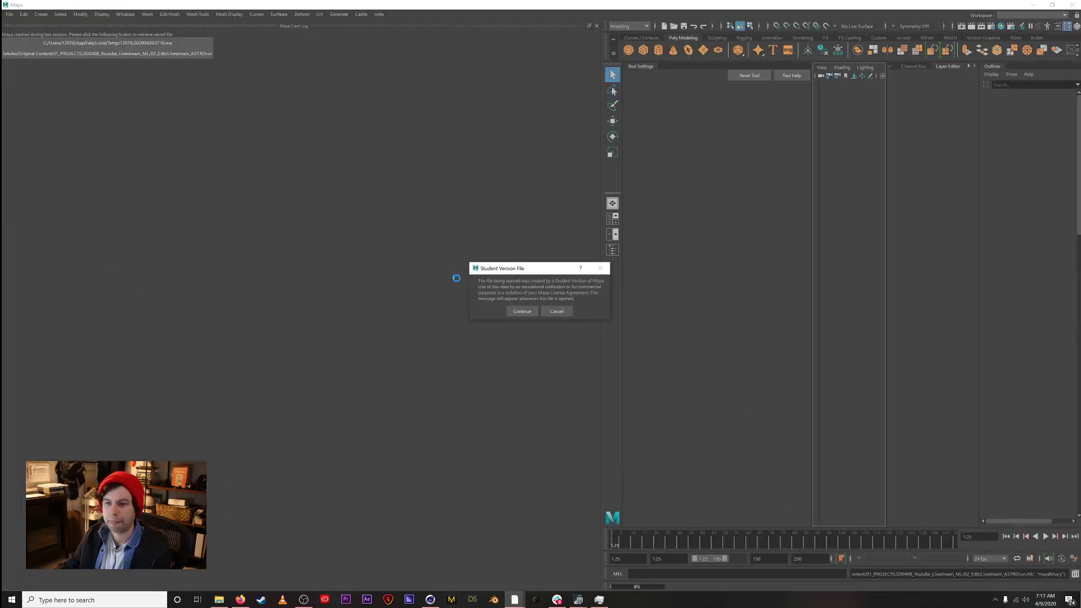
{"action": "left_click", "coordinate": [522, 311]}
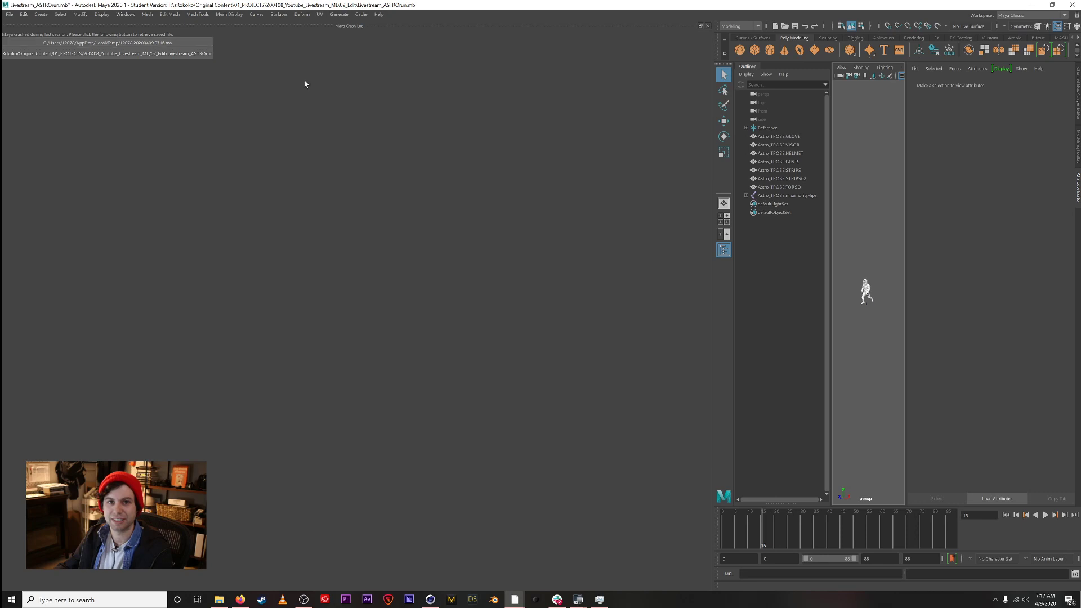
{"action": "left_click", "coordinate": [67, 42]}
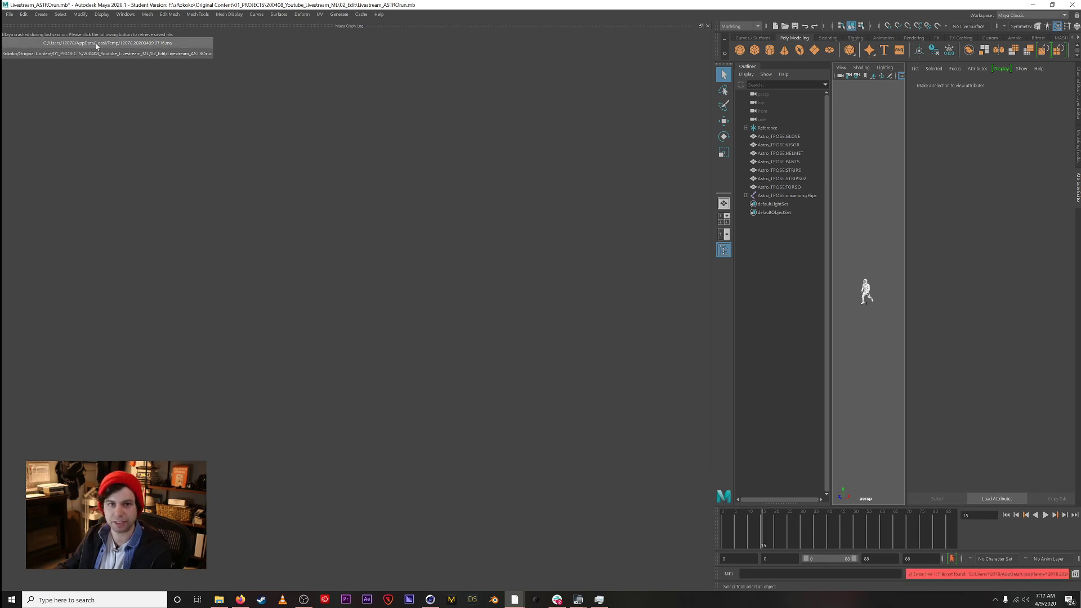
{"action": "left_click", "coordinate": [707, 26]}
Step: Scrub the timeline to check the astronaut's baked running animation in the reopened scene
{"action": "left_click_drag", "start_coordinate": [564, 520], "coordinate": [79, 527]}
{"action": "left_click_drag", "start_coordinate": [313, 519], "coordinate": [176, 515]}
{"action": "left_click_drag", "start_coordinate": [262, 549], "coordinate": [281, 529]}
{"action": "left_click_drag", "start_coordinate": [369, 527], "coordinate": [227, 526]}
Step: Export only the Astro_TPOSE meshes and mixamorig:Hips skeleton as the FBX file ASTRO_RUN_fromMaya in the project's 01_RAW folder, and clear the selection
{"action": "left_click", "coordinate": [71, 136]}
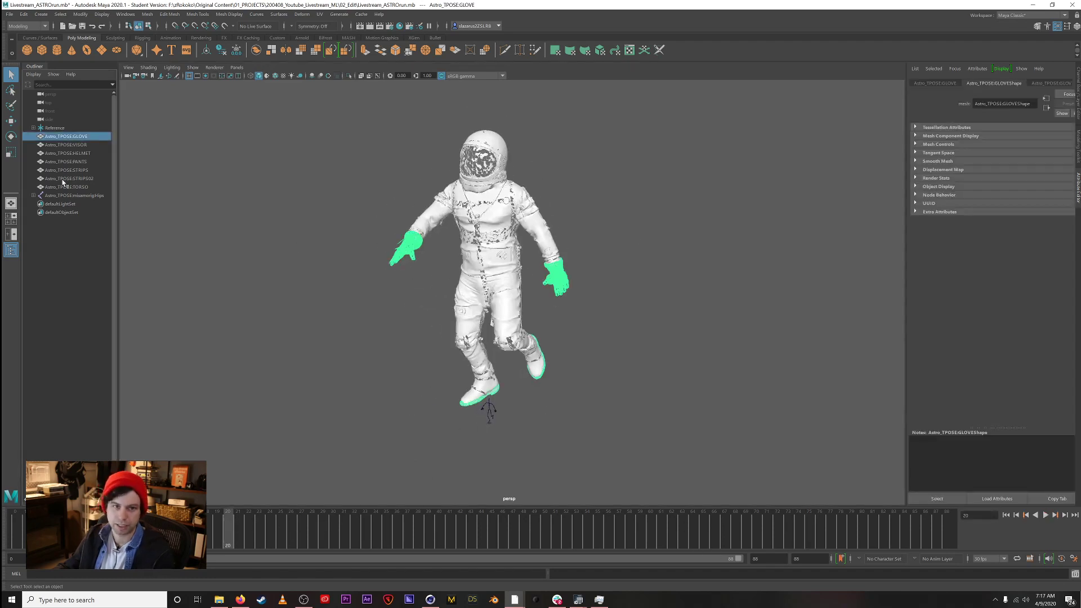
{"action": "left_click", "coordinate": [65, 195], "text": "shift"}
{"action": "left_click", "coordinate": [9, 14]}
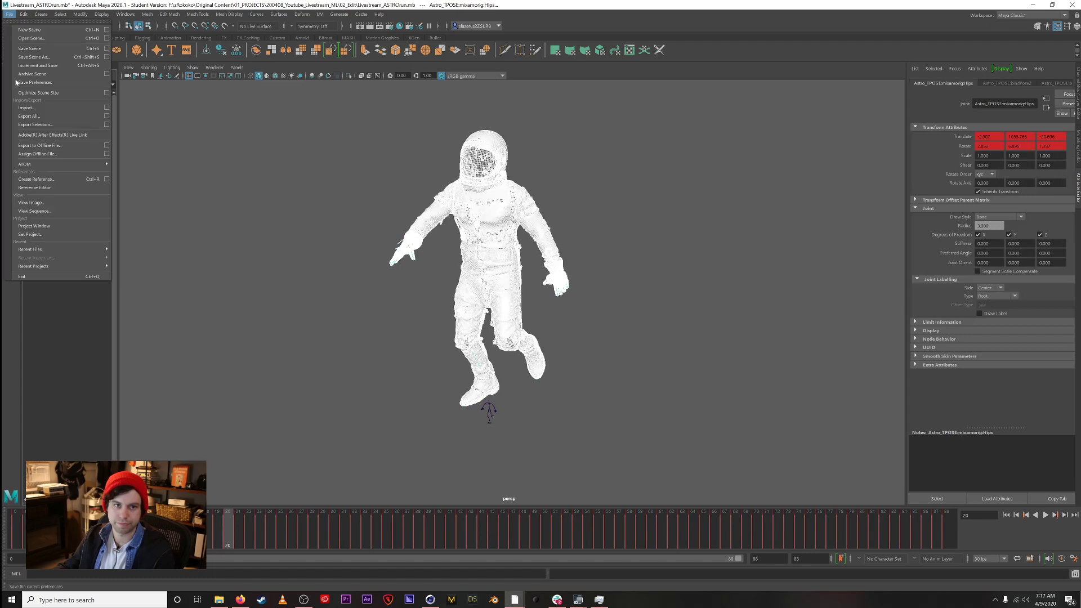
{"action": "left_click", "coordinate": [40, 125]}
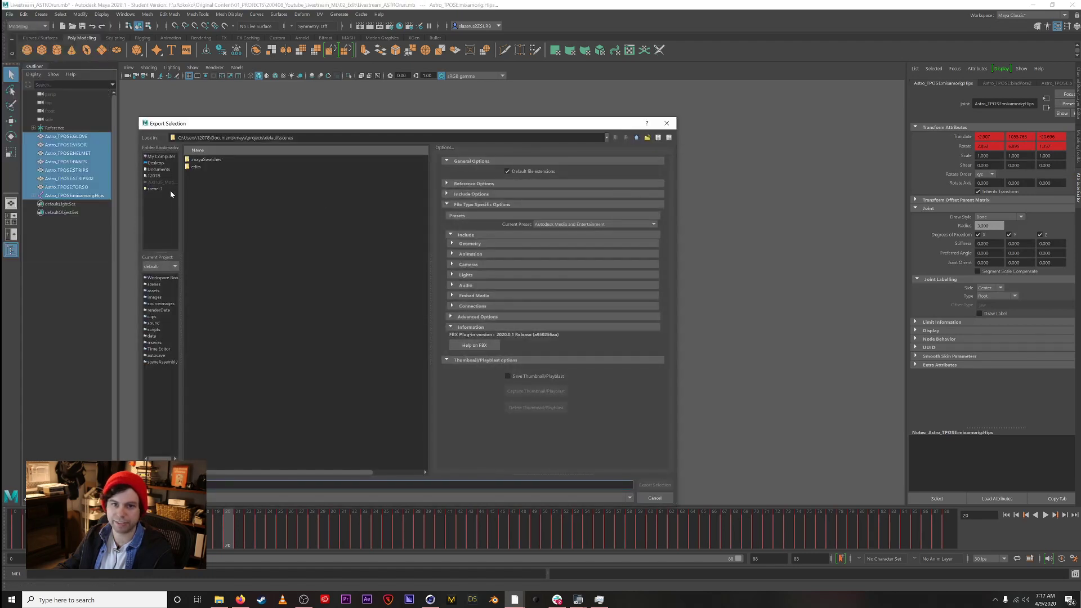
{"action": "left_click", "coordinate": [162, 156]}
{"action": "double_click", "coordinate": [207, 182]}
{"action": "double_click", "coordinate": [208, 189]}
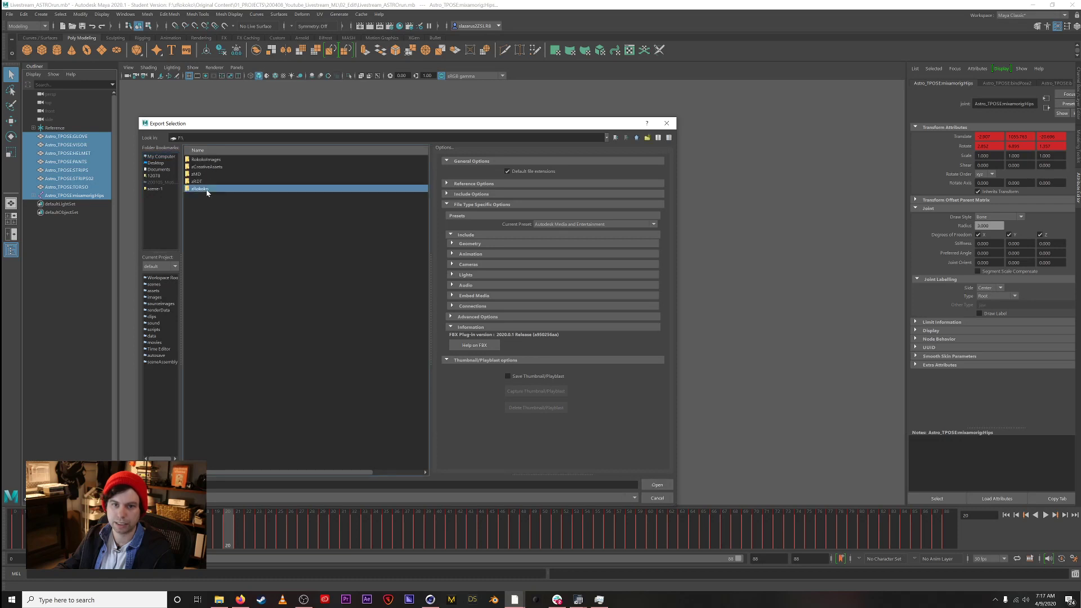
{"action": "double_click", "coordinate": [216, 161]}
{"action": "double_click", "coordinate": [215, 161]}
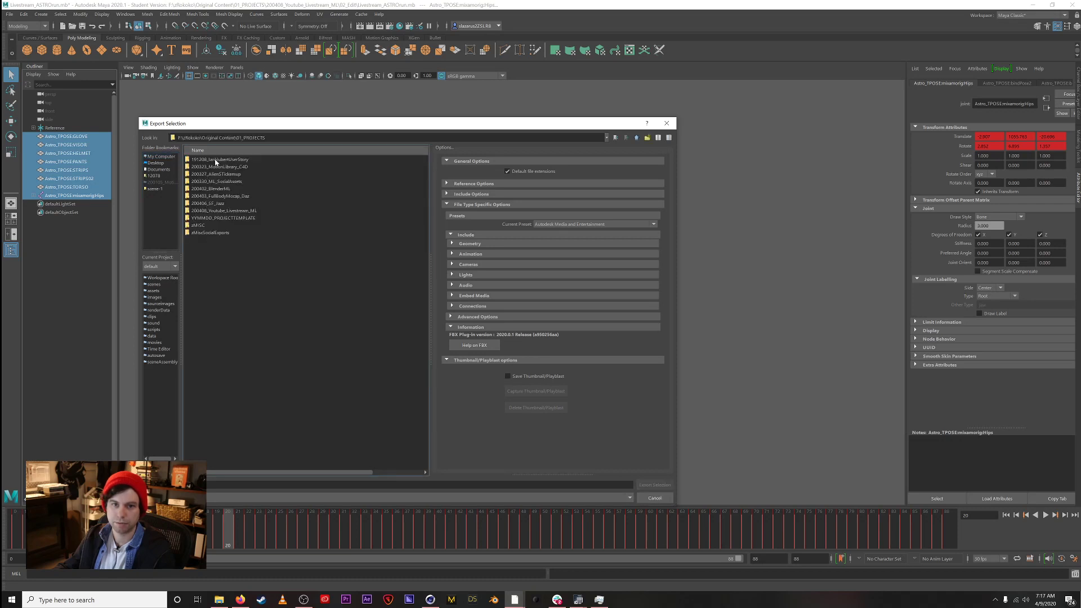
{"action": "double_click", "coordinate": [224, 211]}
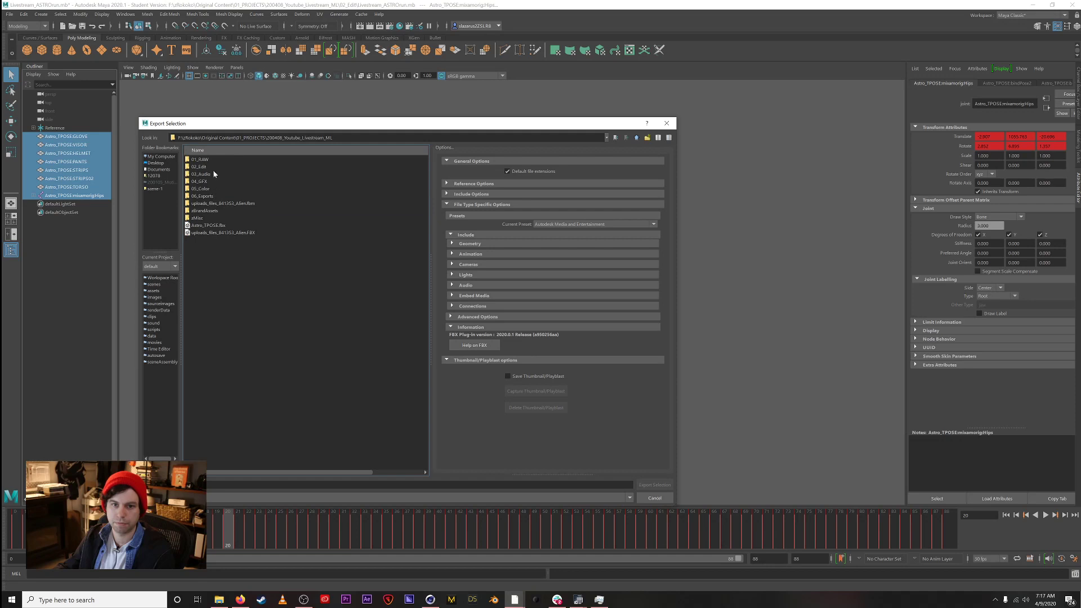
{"action": "double_click", "coordinate": [200, 160]}
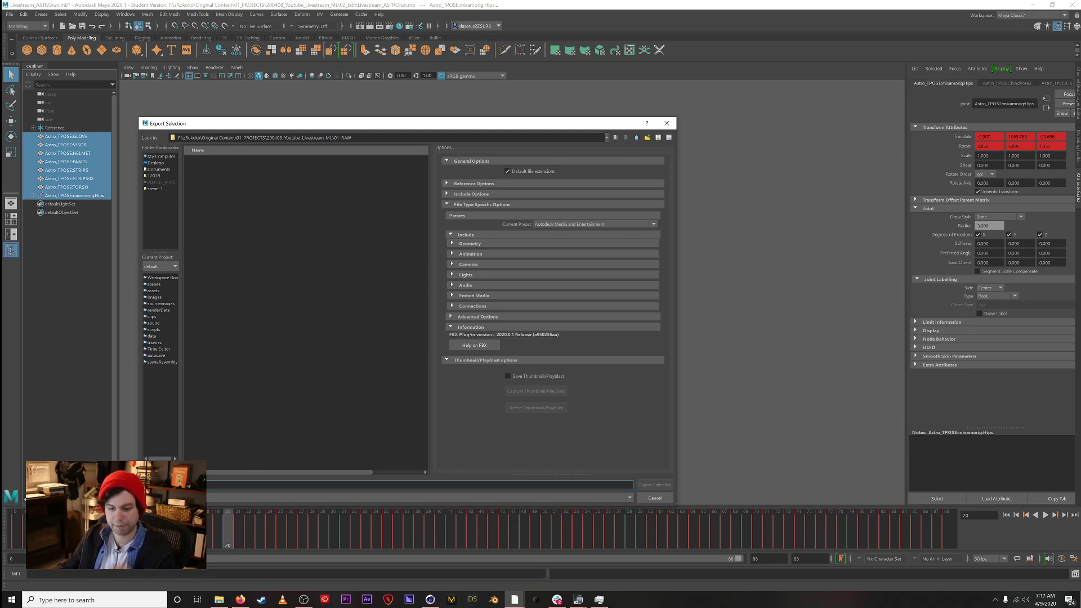
{"action": "type", "text": "A"}
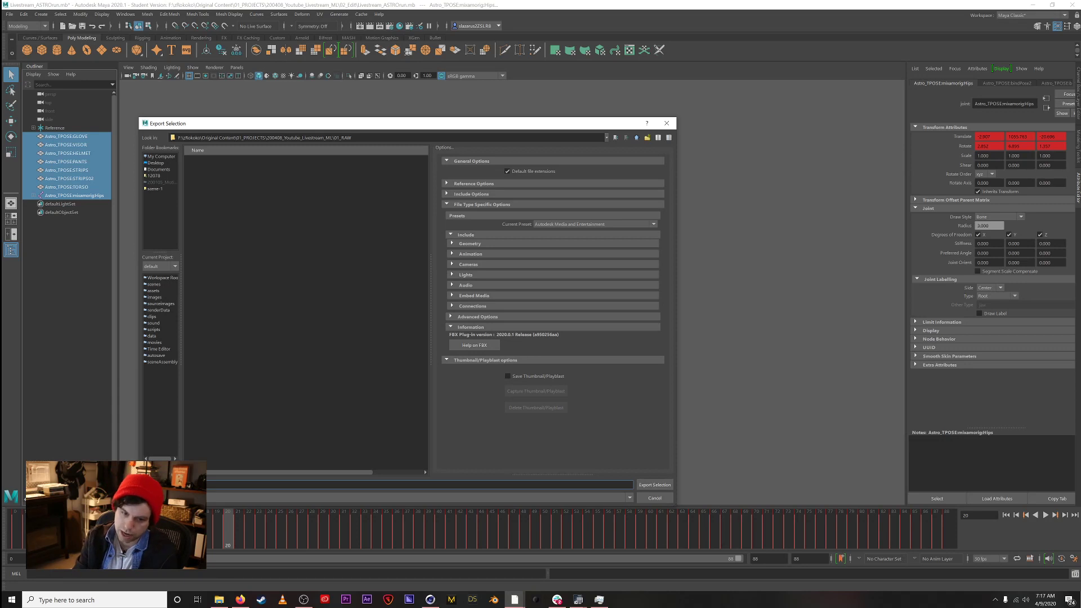
{"action": "type", "text": "nMaya"}
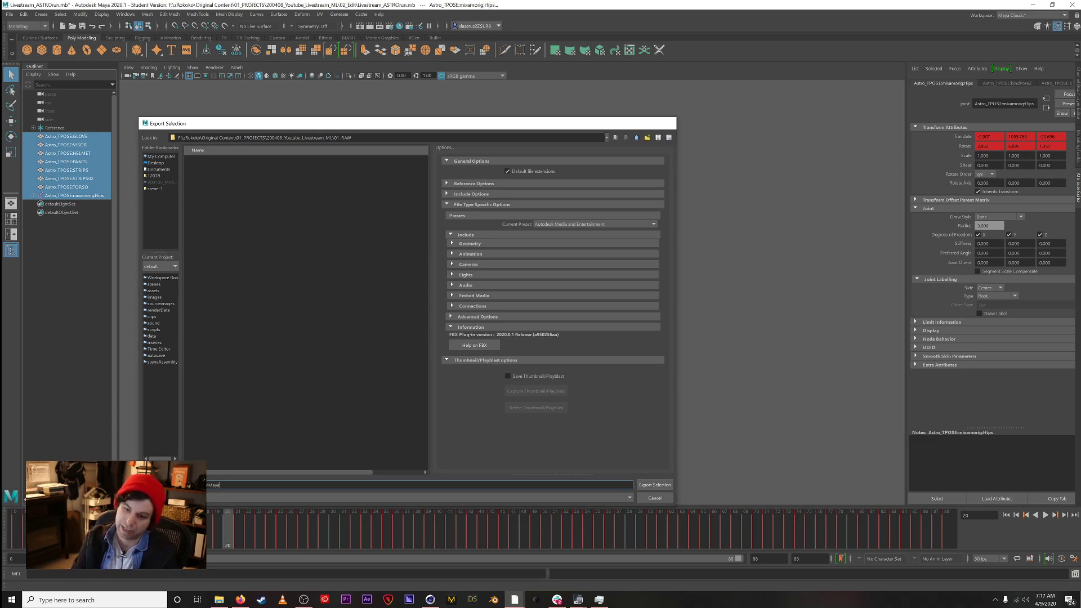
{"action": "key", "text": "Return"}
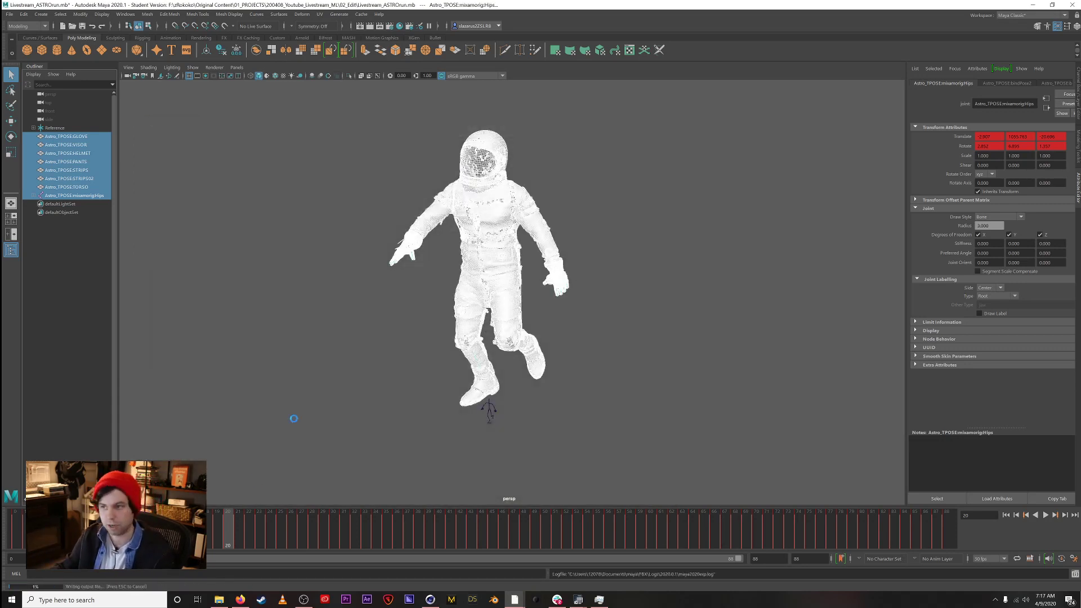
{"action": "left_click", "coordinate": [702, 233]}
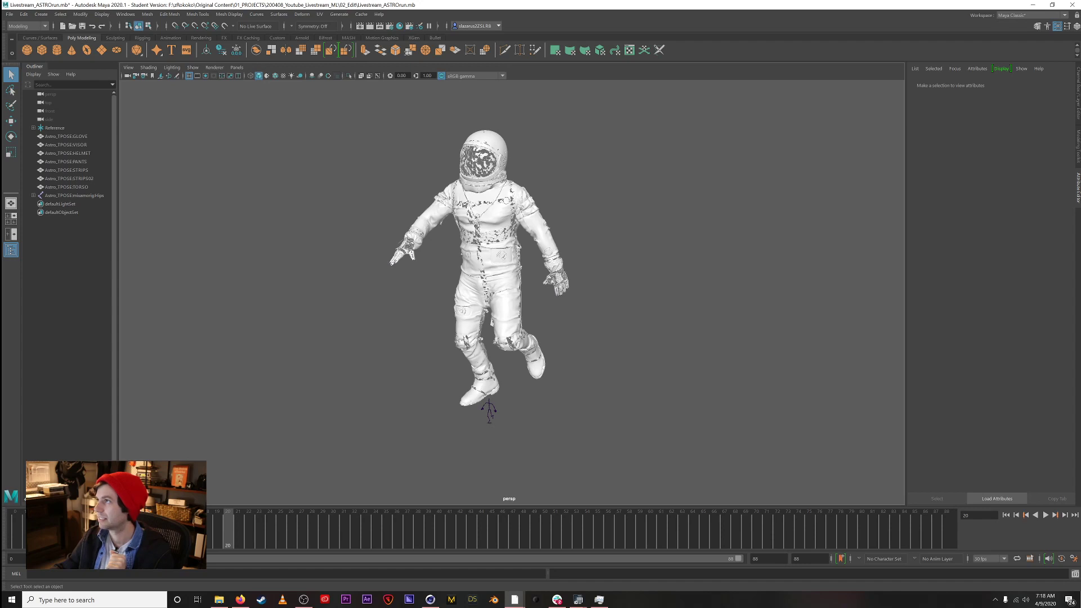
{"action": "left_click", "coordinate": [623, 221]}
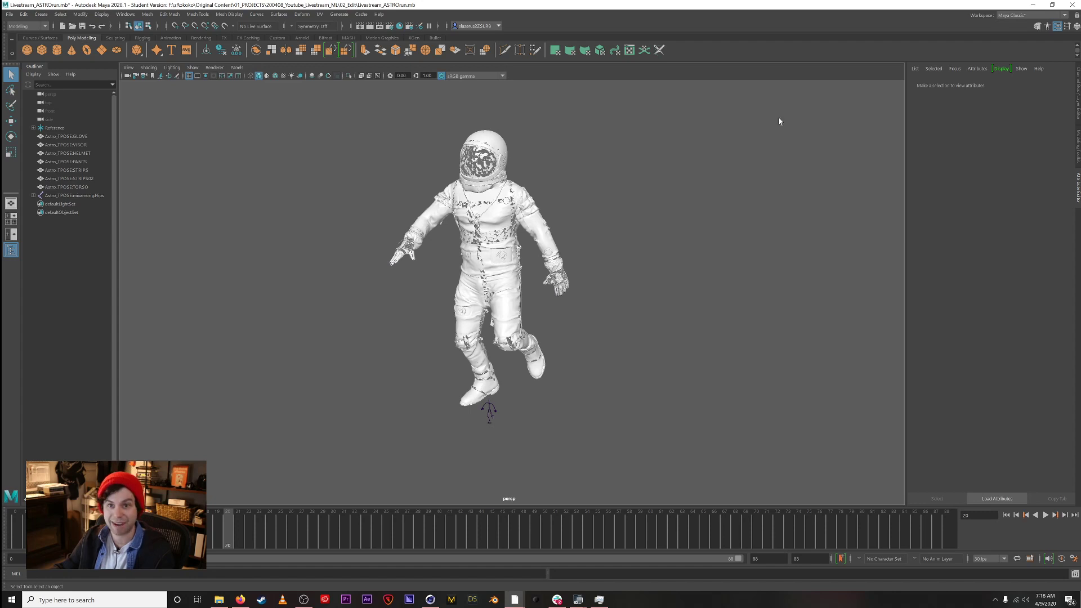
Step: Switch to Cinema 4D and delete all leftover materials from the scene
{"action": "left_click", "coordinate": [1033, 5]}
{"action": "left_click", "coordinate": [398, 532]}
{"action": "key", "text": "ctrl+a"}
{"action": "key", "text": "Delete"}
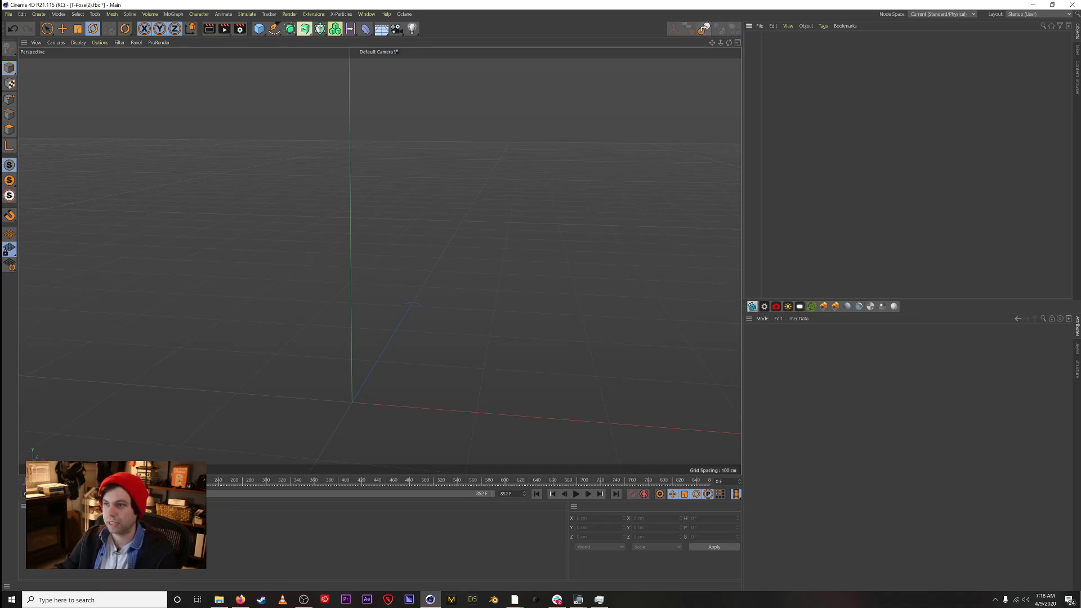
Step: Merge the ASTRO_RUN_fromMaya FBX from the 01_RAW folder of 200408_Youtube_Livestream_ML into the empty scene with the import settings offered
{"action": "left_click", "coordinate": [704, 29]}
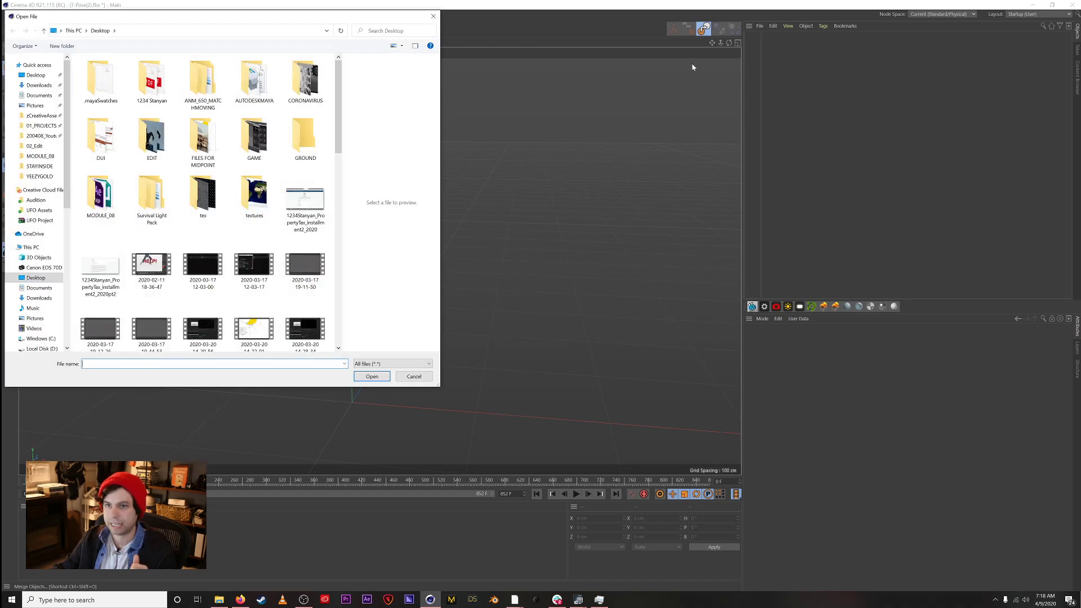
{"action": "left_click", "coordinate": [39, 126]}
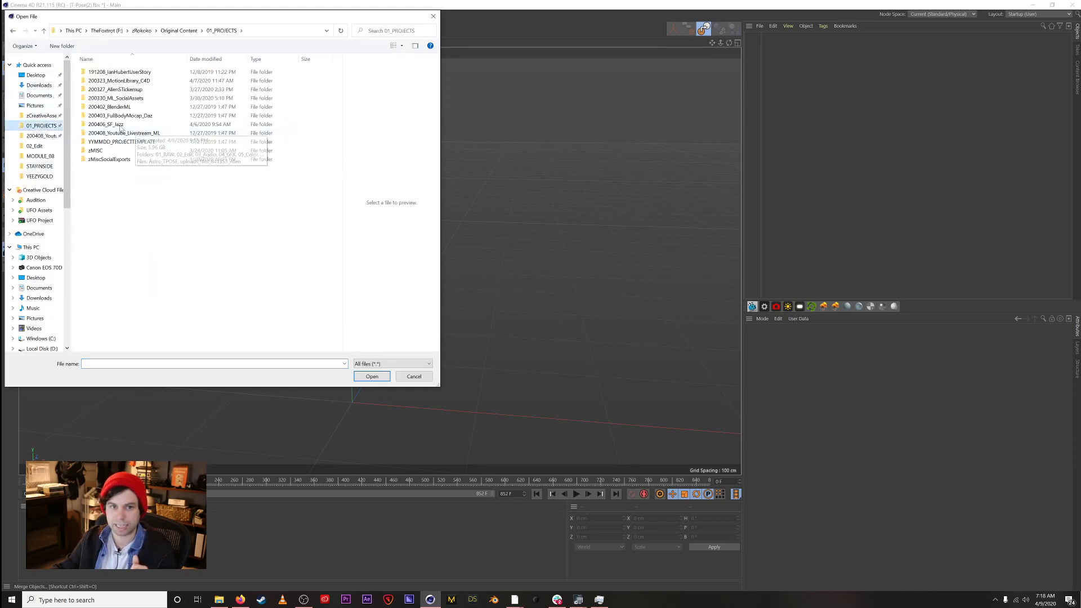
{"action": "double_click", "coordinate": [121, 133]}
{"action": "double_click", "coordinate": [112, 72]}
{"action": "double_click", "coordinate": [134, 73]}
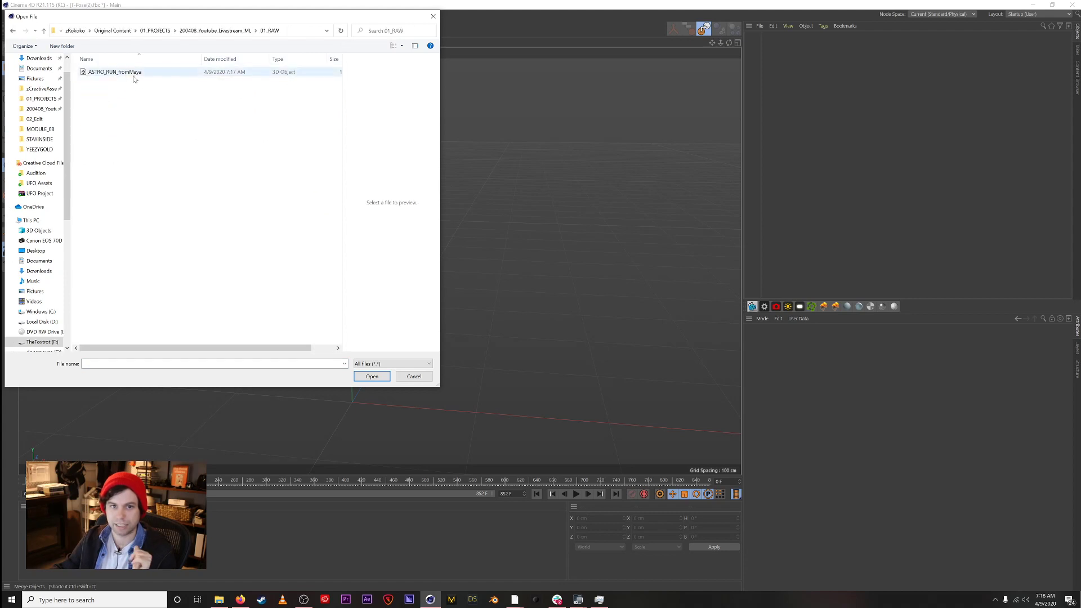
{"action": "left_click", "coordinate": [119, 230]}
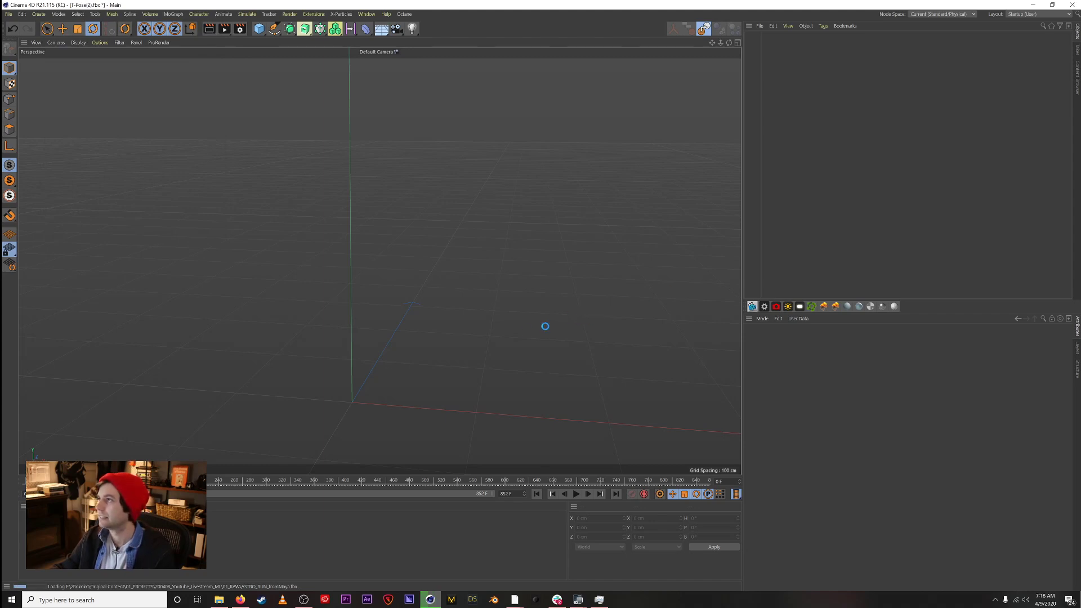
Step: Frame the imported astronaut and play its running animation from the first frame to check the motion
{"action": "right_click_drag", "start_coordinate": [447, 369], "coordinate": [277, 371], "text": "alt"}
{"action": "right_click_drag", "start_coordinate": [470, 345], "coordinate": [280, 366], "text": "alt"}
{"action": "right_click_drag", "start_coordinate": [551, 302], "coordinate": [332, 335], "text": "alt"}
{"action": "middle_click_drag", "start_coordinate": [480, 317], "coordinate": [200, 383], "text": "alt"}
{"action": "middle_click_drag", "start_coordinate": [487, 285], "coordinate": [293, 314], "text": "alt"}
{"action": "middle_click_drag", "start_coordinate": [418, 222], "coordinate": [329, 238], "text": "alt"}
{"action": "right_click_drag", "start_coordinate": [332, 235], "coordinate": [278, 234], "text": "alt"}
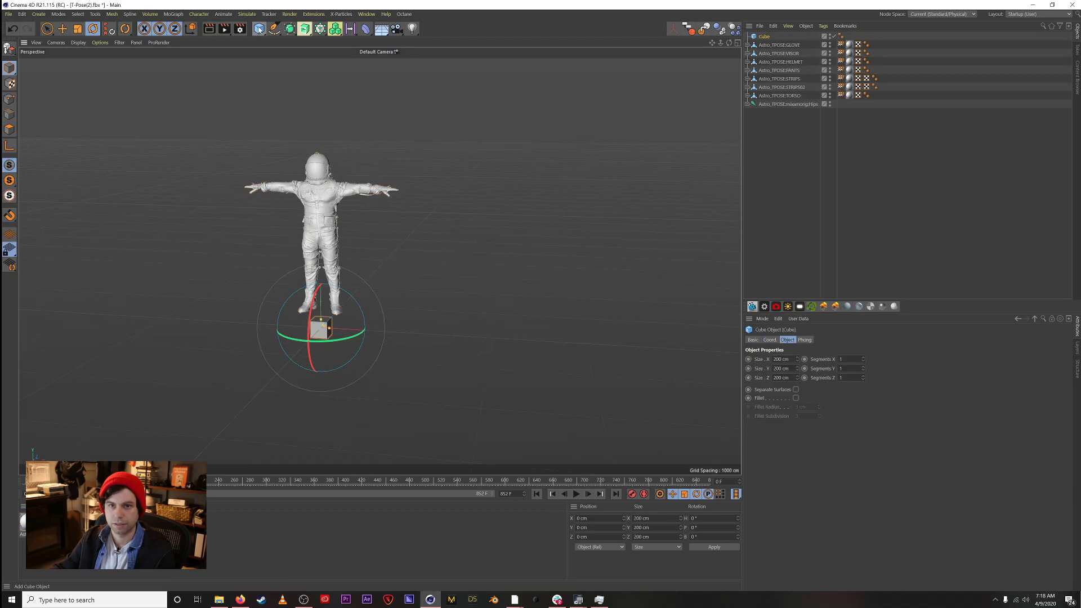
{"action": "left_click", "coordinate": [788, 159]}
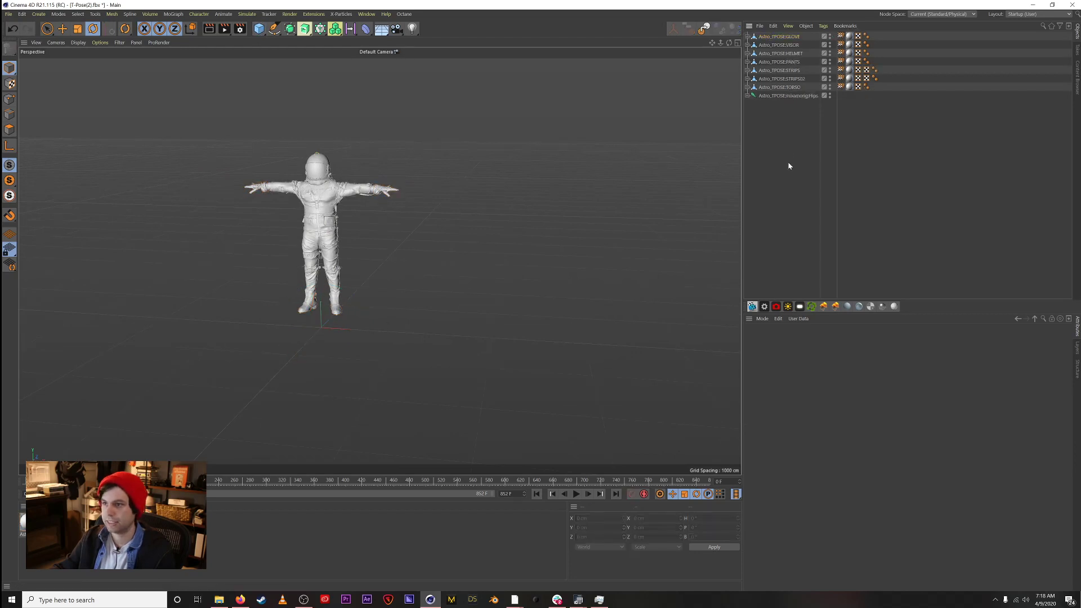
{"action": "left_click", "coordinate": [576, 495]}
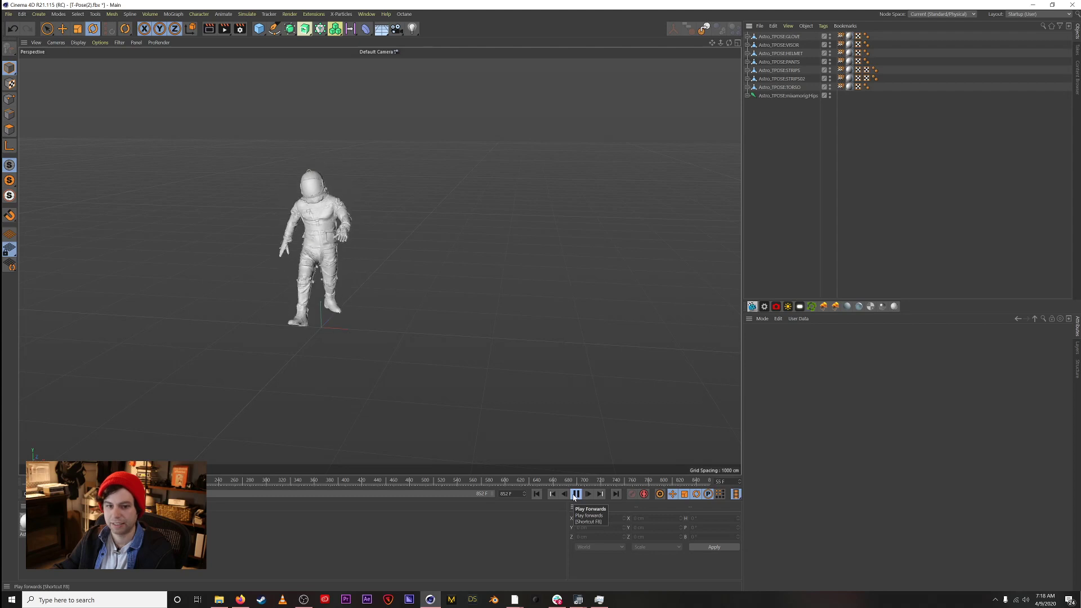
{"action": "left_click", "coordinate": [575, 495]}
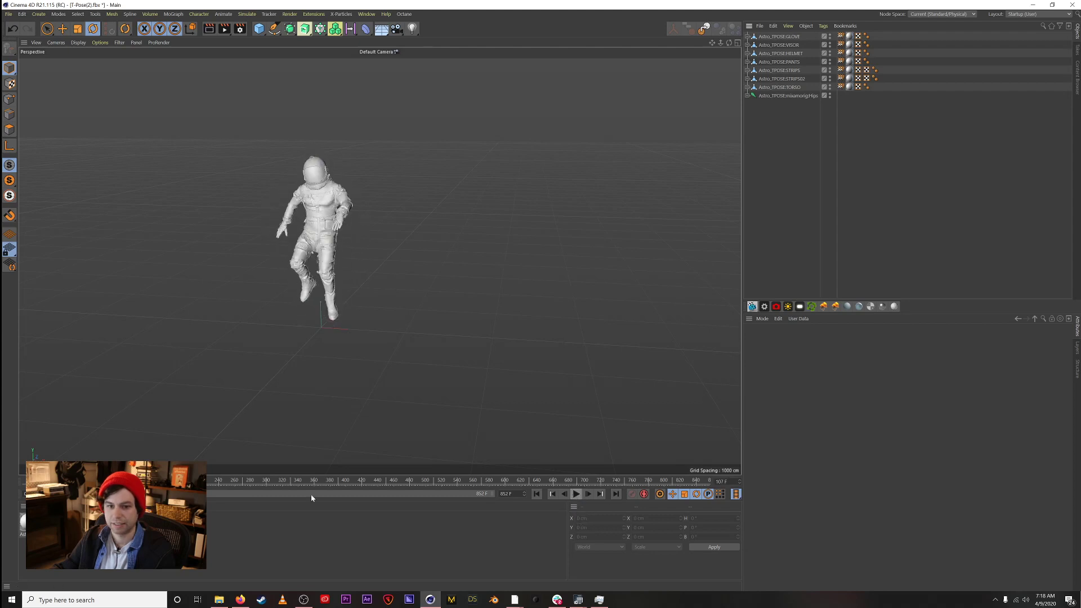
{"action": "left_click_drag", "start_coordinate": [113, 482], "coordinate": [26, 481]}
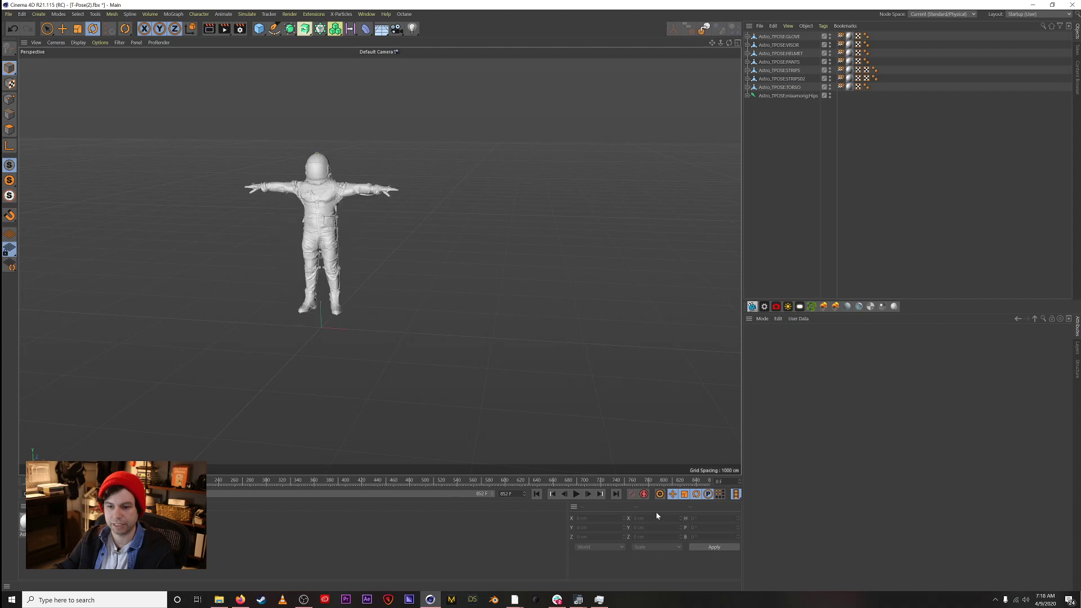
{"action": "left_click", "coordinate": [574, 495]}
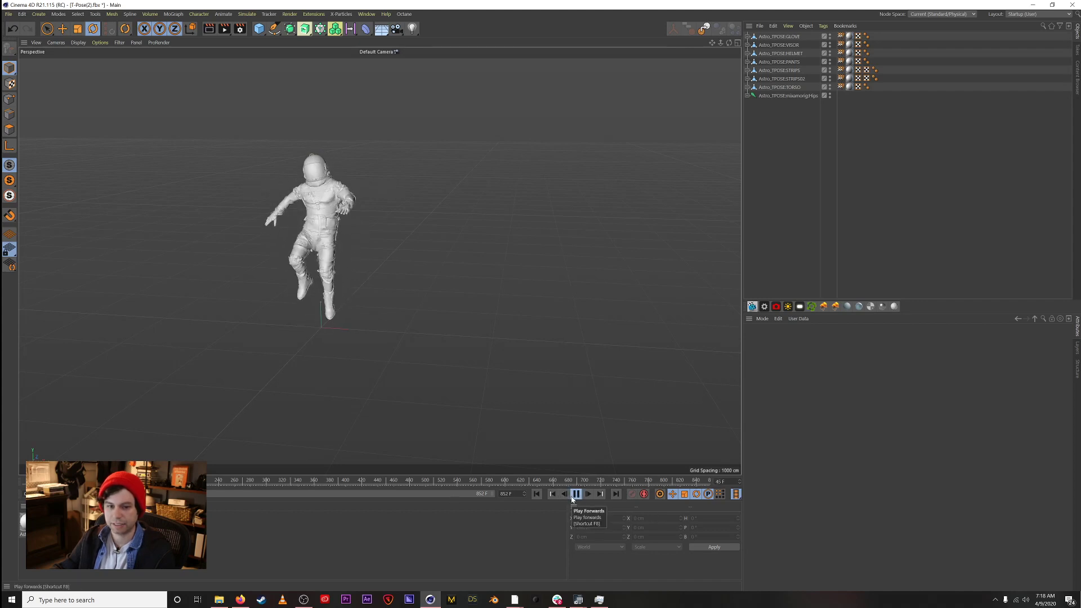
{"action": "left_click", "coordinate": [576, 495]}
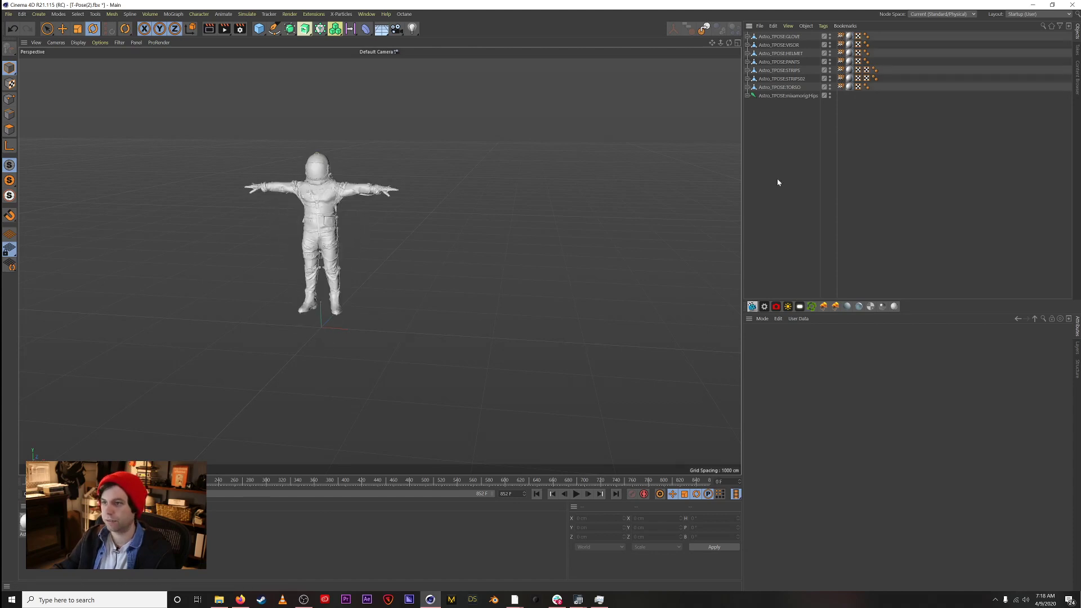
Step: Add a cube as size reference, and group all Astro_TPOSE meshes and the hips skeleton under a null named ASTRORUNNER
{"action": "left_click_drag", "start_coordinate": [776, 182], "coordinate": [748, 31]}
{"action": "left_click", "coordinate": [259, 28]}
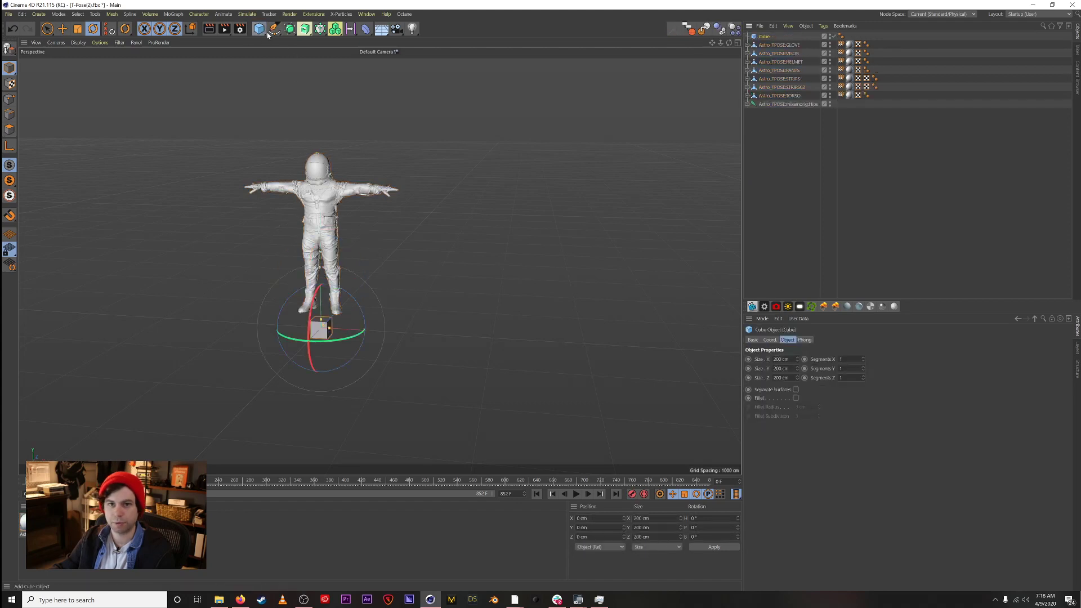
{"action": "left_click_drag", "start_coordinate": [797, 153], "coordinate": [769, 47]}
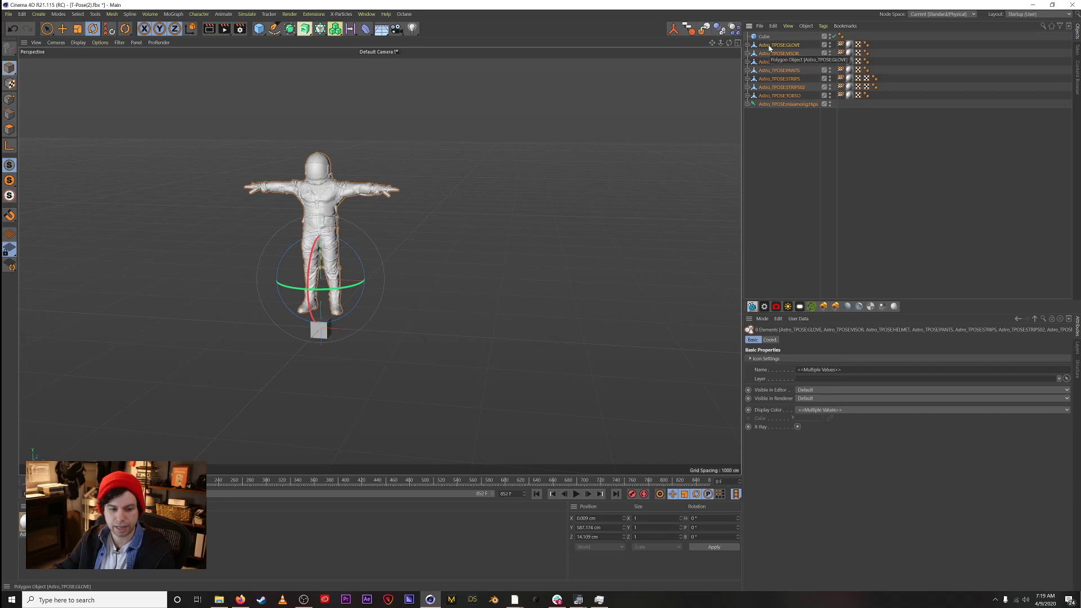
{"action": "key", "text": "alt+g"}
{"action": "left_click", "coordinate": [749, 45]}
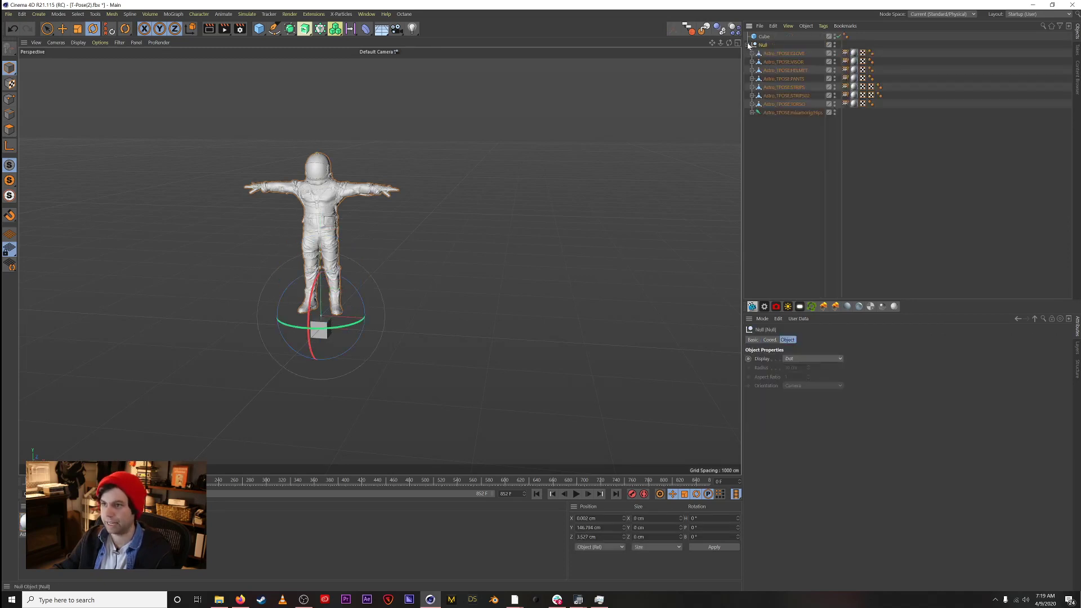
{"action": "double_click", "coordinate": [764, 45]}
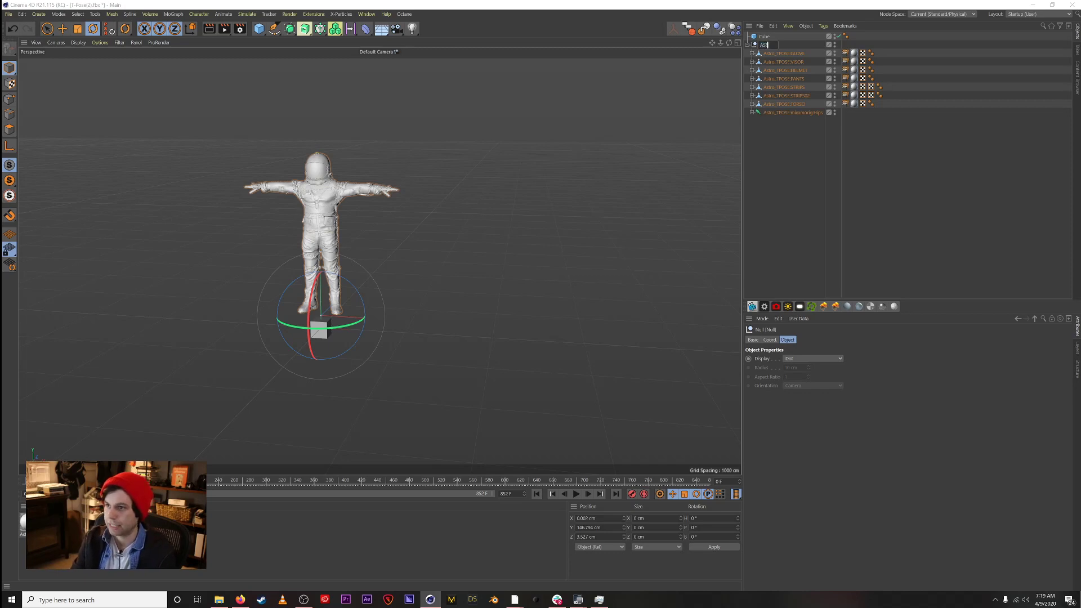
{"action": "type", "text": "ASTRORUNNER"}
{"action": "key", "text": "Return"}
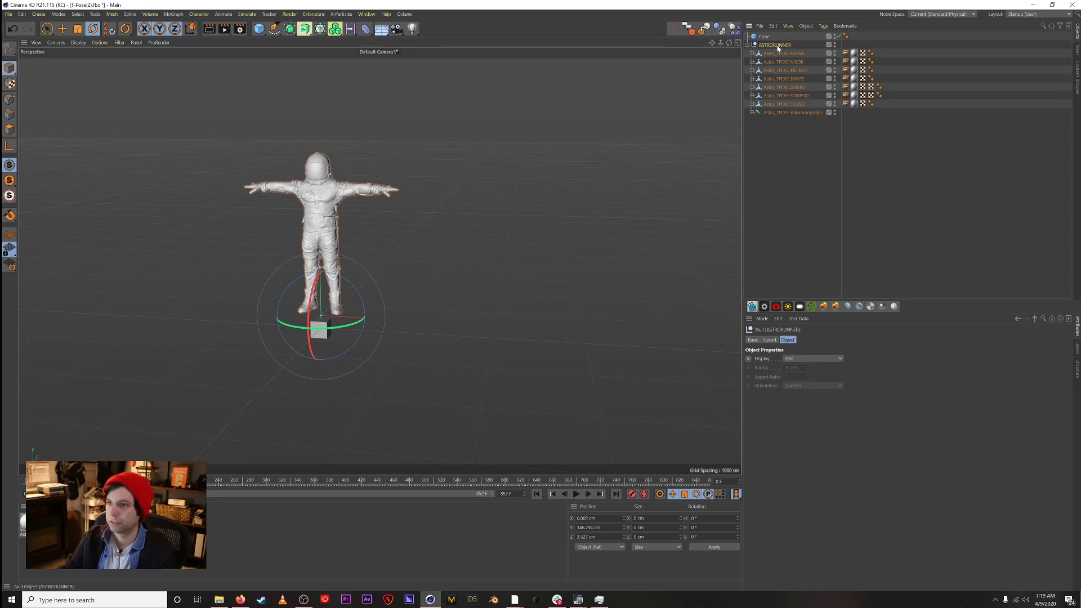
Step: Set the ASTRORUNNER null's X, Y and Z scale to 0.1
{"action": "left_click", "coordinate": [776, 340]}
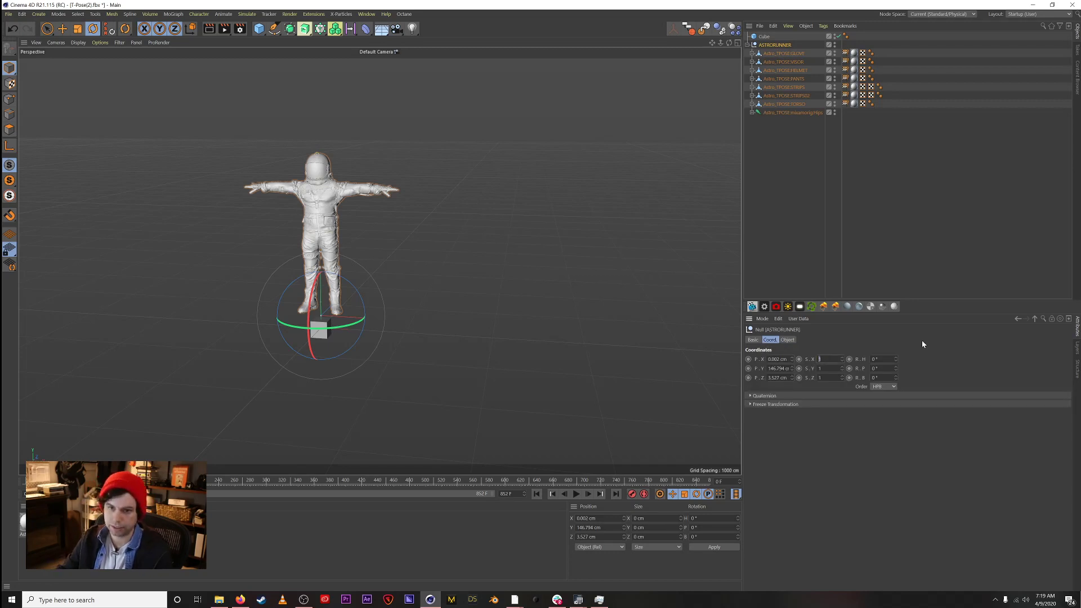
{"action": "type", "text": ".1"}
{"action": "key", "text": "Tab"}
{"action": "type", "text": ".1"}
{"action": "key", "text": "Tab"}
{"action": "type", "text": ".1"}
{"action": "key", "text": "Return"}
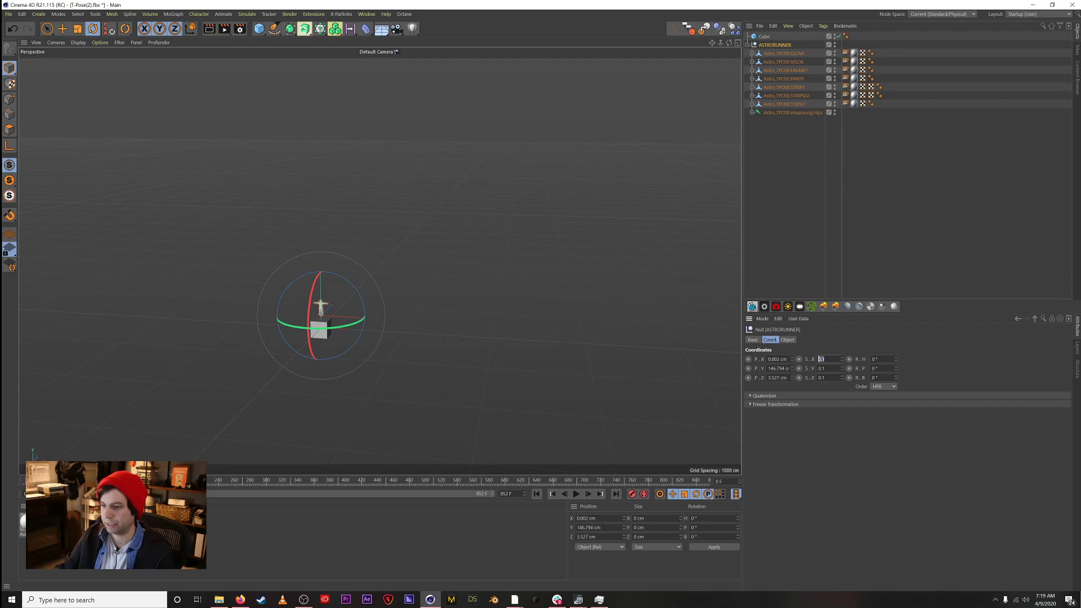
Step: Set the ASTRORUNNER null's X, Y and Z scale to 0.2
{"action": "key", "text": "Tab"}
{"action": "type", "text": ".2"}
{"action": "key", "text": "Tab"}
{"action": "type", "text": ".2"}
{"action": "key", "text": "Return"}
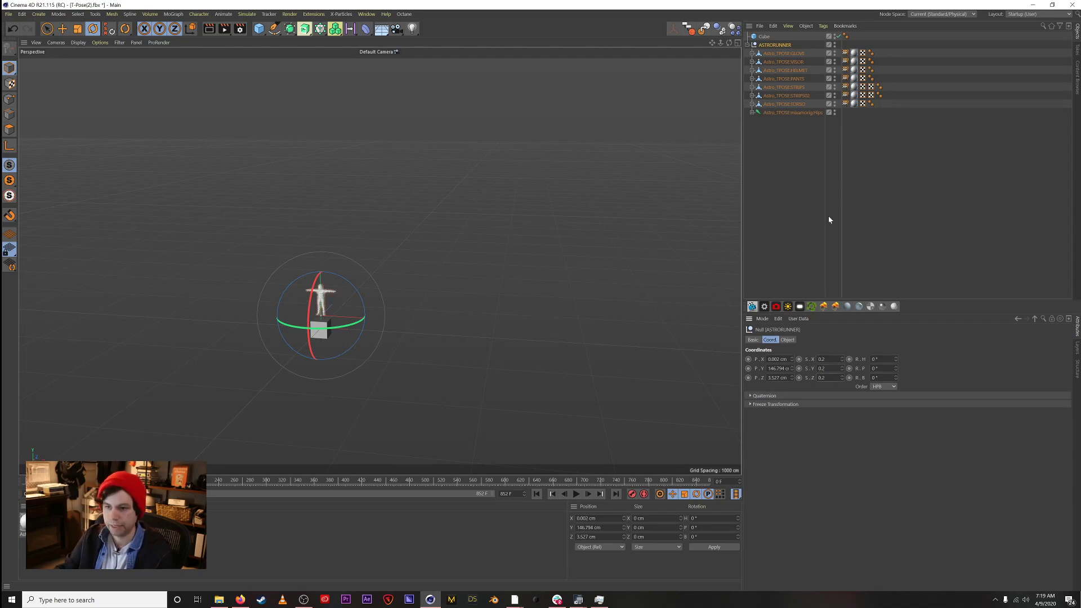
Step: Collapse the ASTRORUNNER hierarchy and move the null down to about 3.6 cm in Y so the astronaut stands near the ground
{"action": "left_click", "coordinate": [817, 234]}
{"action": "left_click", "coordinate": [748, 45]}
{"action": "right_click_drag", "start_coordinate": [324, 321], "coordinate": [579, 266], "text": "alt"}
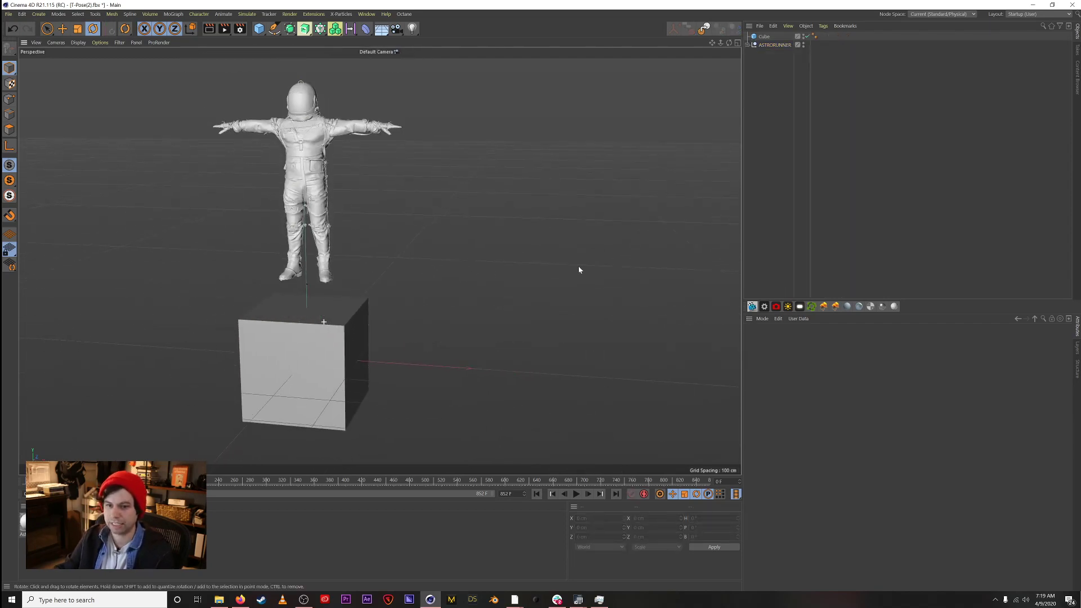
{"action": "left_click", "coordinate": [775, 45]}
{"action": "key", "text": "e"}
{"action": "left_click_drag", "start_coordinate": [308, 262], "coordinate": [462, 335]}
Step: Try scaling the ASTRORUNNER null freehand against the cube, and undo the scaling
{"action": "left_click", "coordinate": [800, 46]}
{"action": "key", "text": "t"}
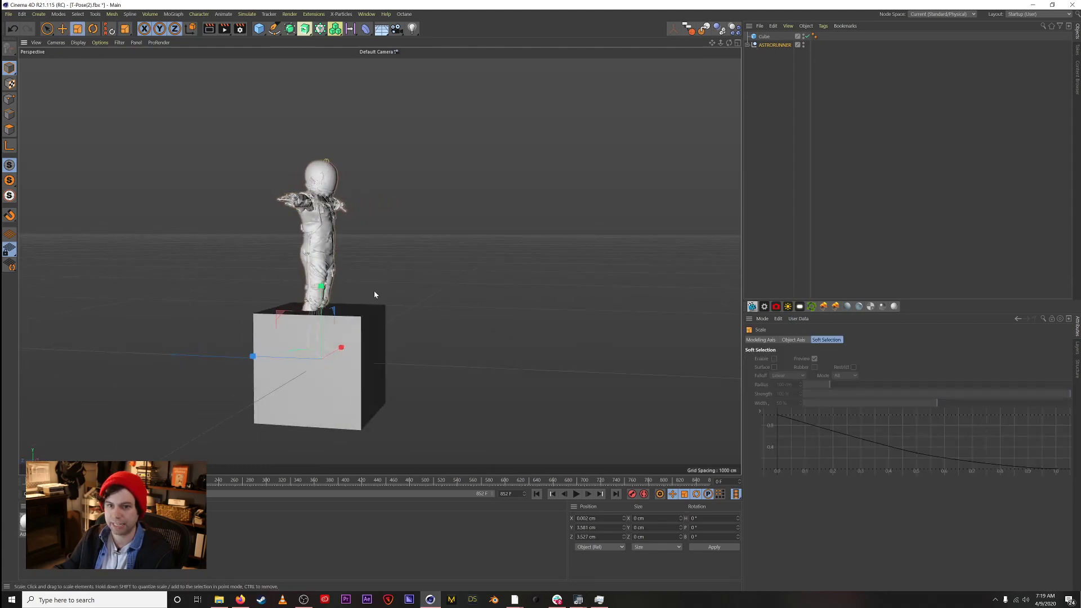
{"action": "left_click_drag", "start_coordinate": [423, 346], "coordinate": [822, 253]}
{"action": "right_click_drag", "start_coordinate": [457, 340], "coordinate": [282, 386], "text": "alt"}
{"action": "middle_click_drag", "start_coordinate": [406, 231], "coordinate": [379, 260], "text": "alt"}
{"action": "left_click_drag", "start_coordinate": [379, 261], "coordinate": [340, 309], "text": "alt"}
{"action": "middle_click_drag", "start_coordinate": [632, 152], "coordinate": [383, 346], "text": "alt"}
{"action": "left_click_drag", "start_coordinate": [431, 272], "coordinate": [434, 248], "text": "alt"}
{"action": "key", "text": "ctrl+z"}
{"action": "middle_click_drag", "start_coordinate": [402, 420], "coordinate": [376, 225], "text": "alt"}
{"action": "right_click_drag", "start_coordinate": [375, 225], "coordinate": [744, 282], "text": "alt"}
{"action": "left_click", "coordinate": [775, 46]}
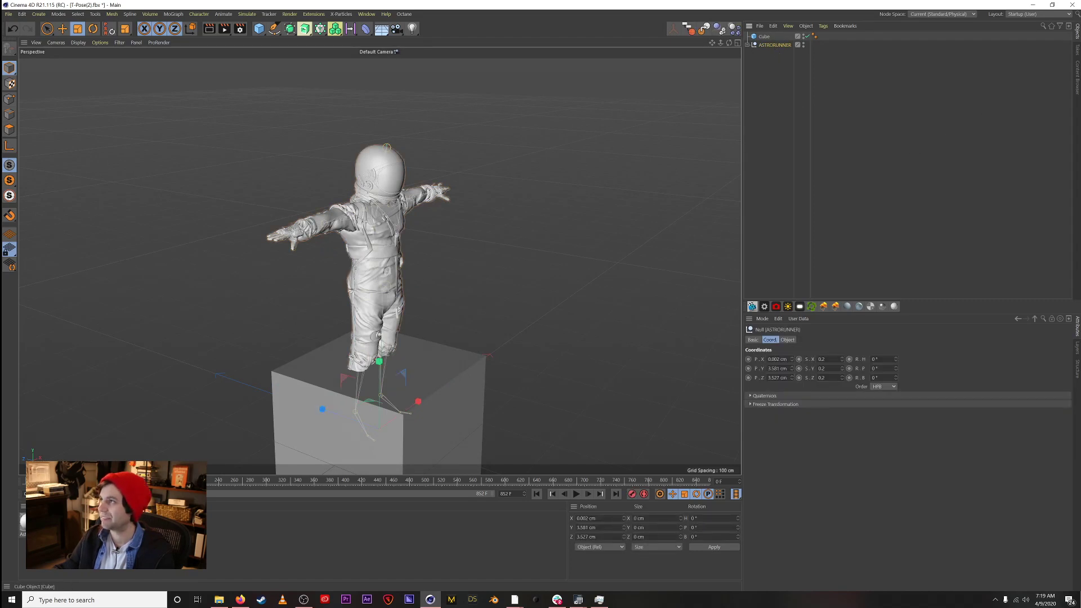
Step: Save the scene as Livestream_ASTROrun_c4d in the project's 02_Edit folder without replacing the existing Maya file
{"action": "left_click", "coordinate": [242, 598]}
{"action": "left_click", "coordinate": [832, 149]}
{"action": "middle_click_drag", "start_coordinate": [418, 313], "coordinate": [409, 265], "text": "alt"}
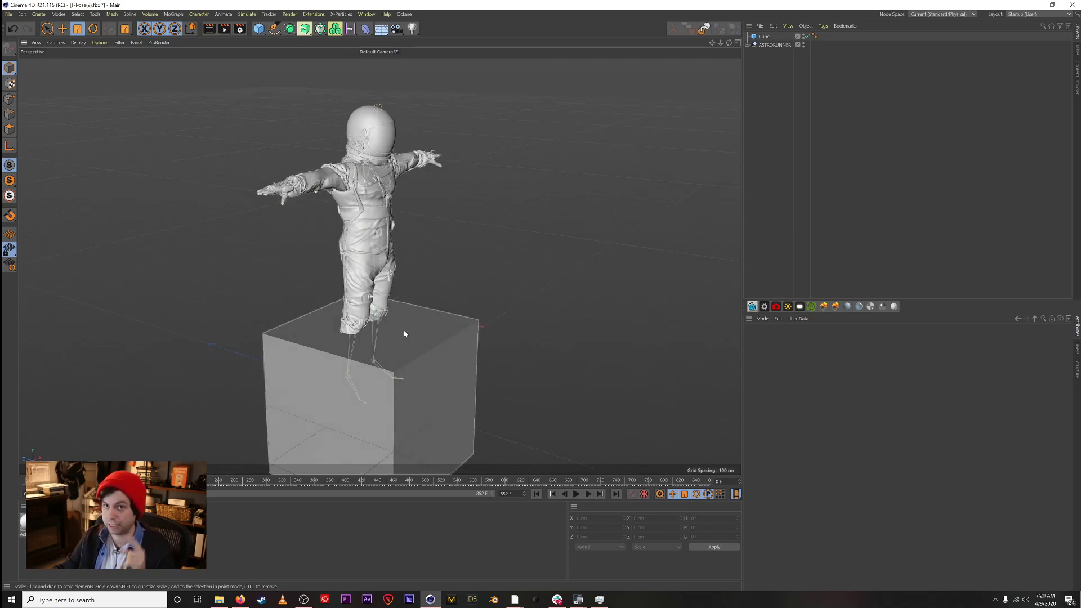
{"action": "key", "text": "ctrl+shift+s"}
{"action": "type", "text": "d"}
{"action": "double_click", "coordinate": [99, 81]}
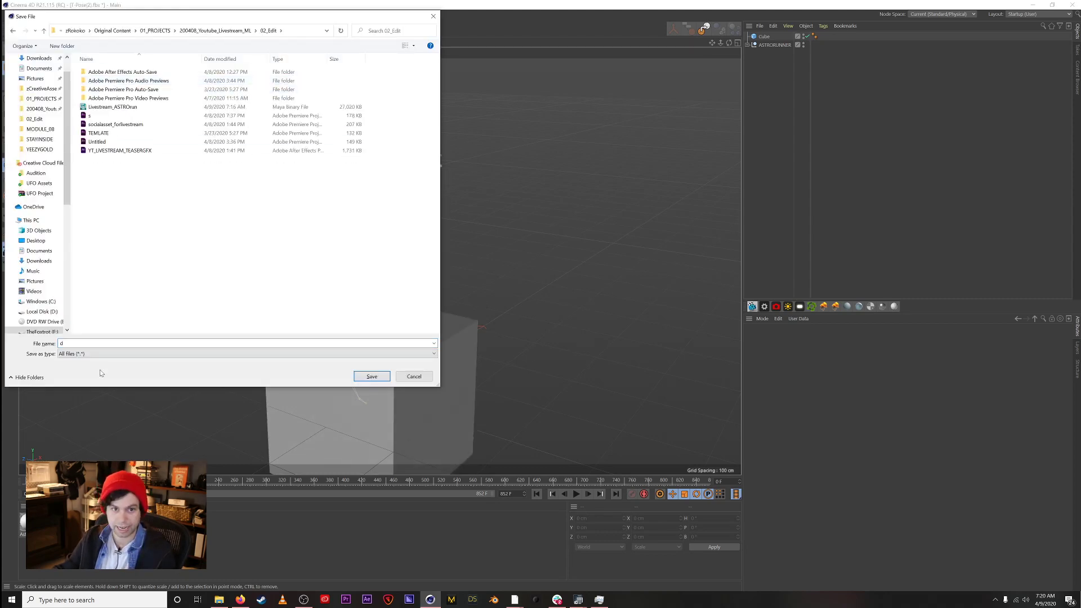
{"action": "left_click", "coordinate": [113, 107]}
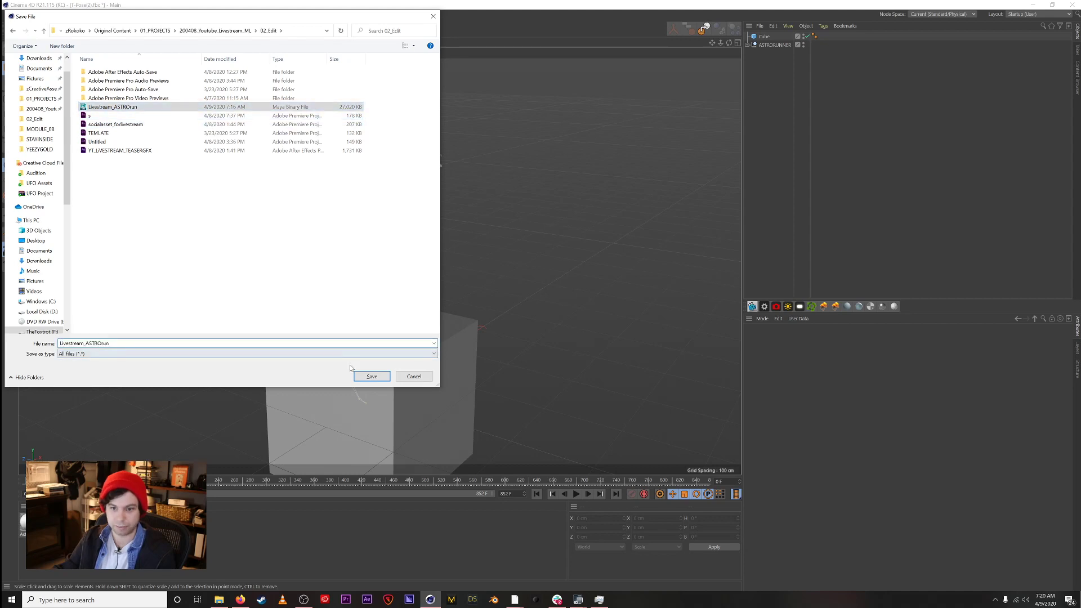
{"action": "left_click", "coordinate": [371, 376]}
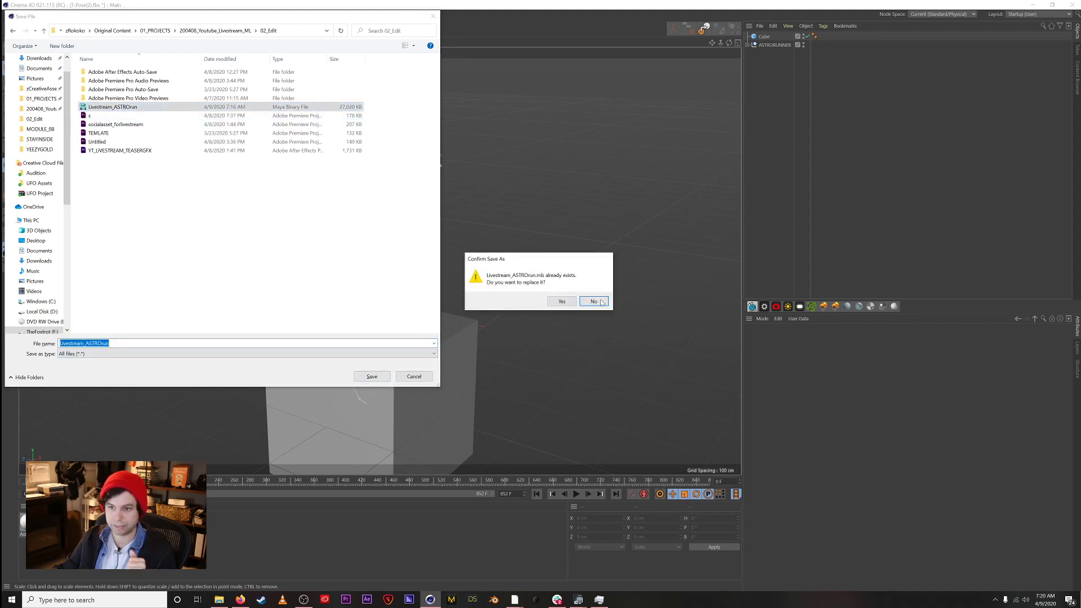
{"action": "left_click", "coordinate": [594, 301]}
{"action": "key", "text": "End"}
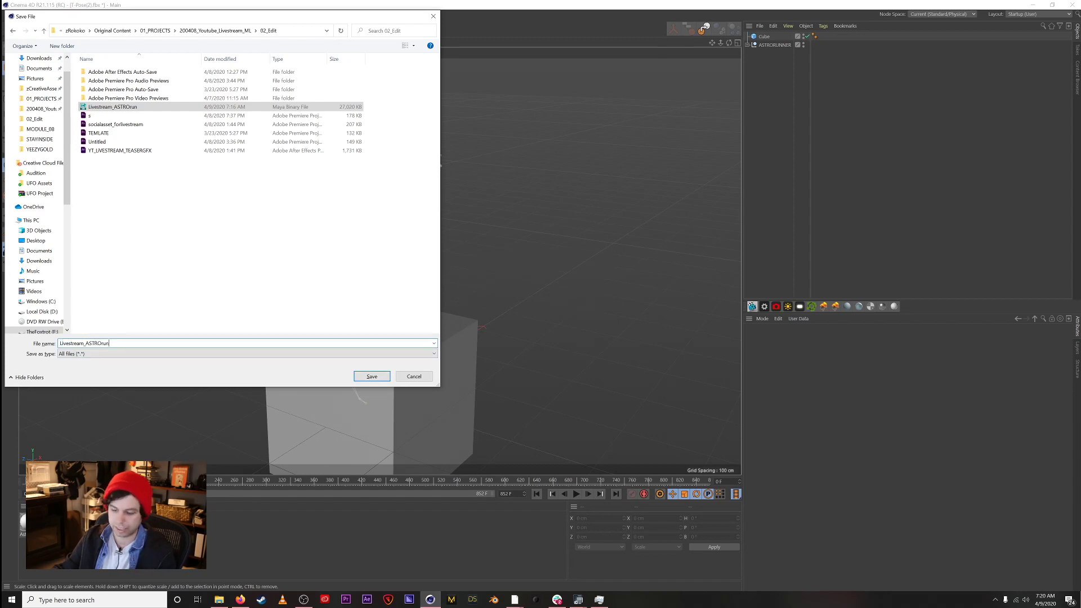
{"action": "type", "text": "_c4d"}
{"action": "key", "text": "Return"}
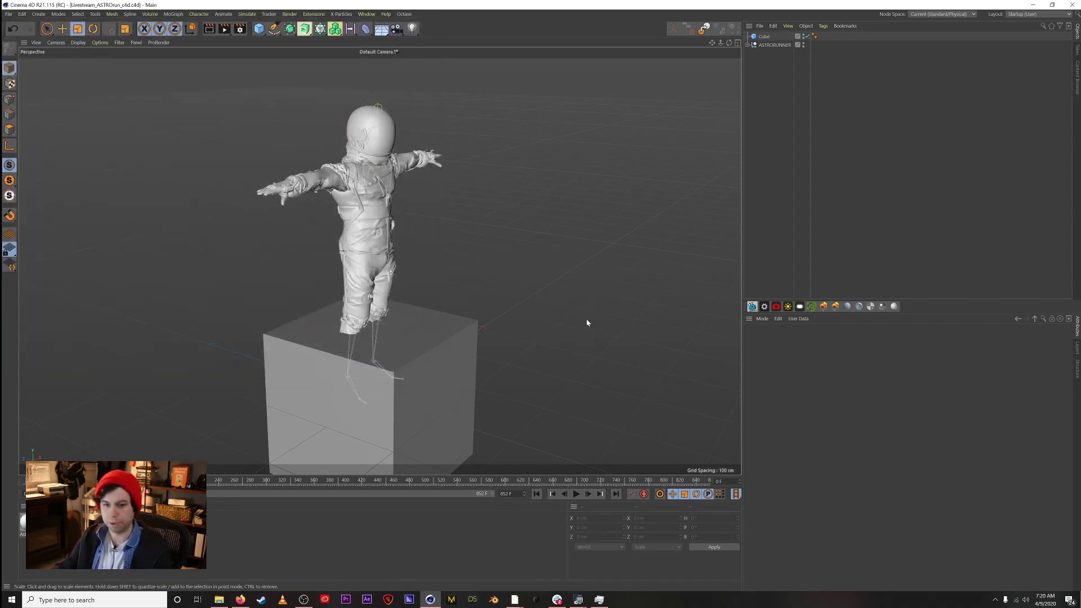
Step: Delete the reference cube, and play the astronaut's running animation before returning to the first frame
{"action": "left_click", "coordinate": [458, 326]}
{"action": "key", "text": "Delete"}
{"action": "left_click_drag", "start_coordinate": [391, 380], "coordinate": [297, 351], "text": "alt"}
{"action": "left_click", "coordinate": [576, 493]}
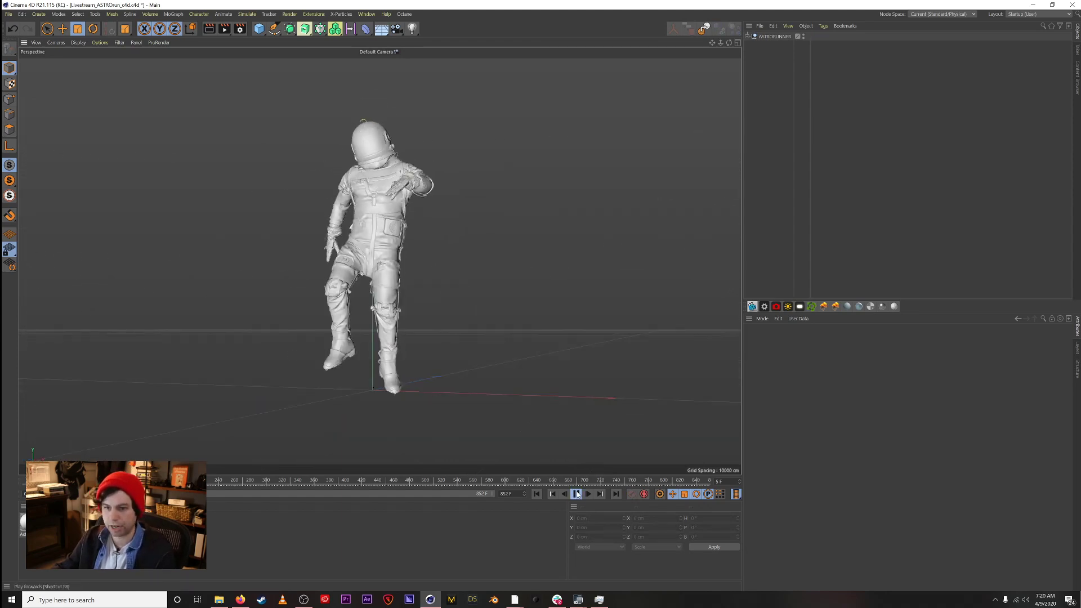
{"action": "left_click_drag", "start_coordinate": [391, 280], "coordinate": [507, 310], "text": "alt"}
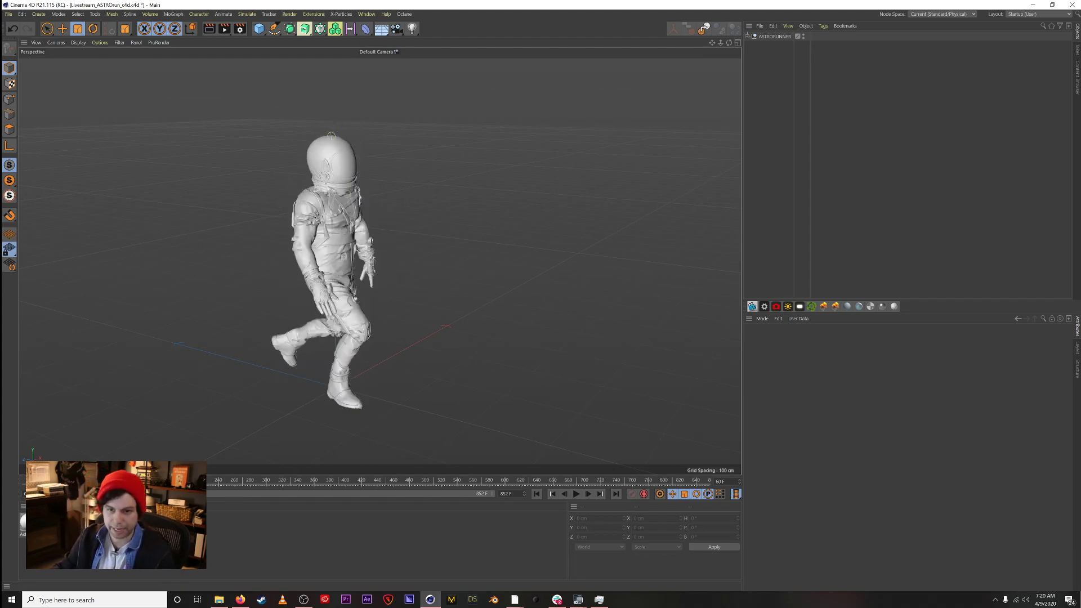
{"action": "left_click_drag", "start_coordinate": [94, 480], "coordinate": [26, 480]}
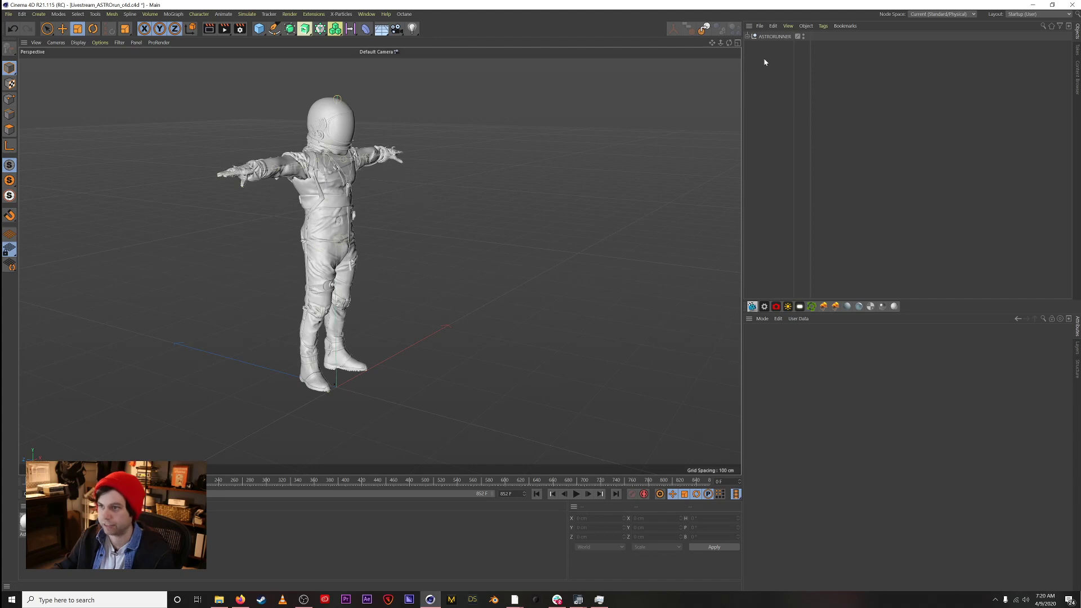
Step: Expand the ASTRORUNNER null and compare its coordinates with those of its mixamorig:Hips joint, leaving the joint selected
{"action": "left_click", "coordinate": [776, 36]}
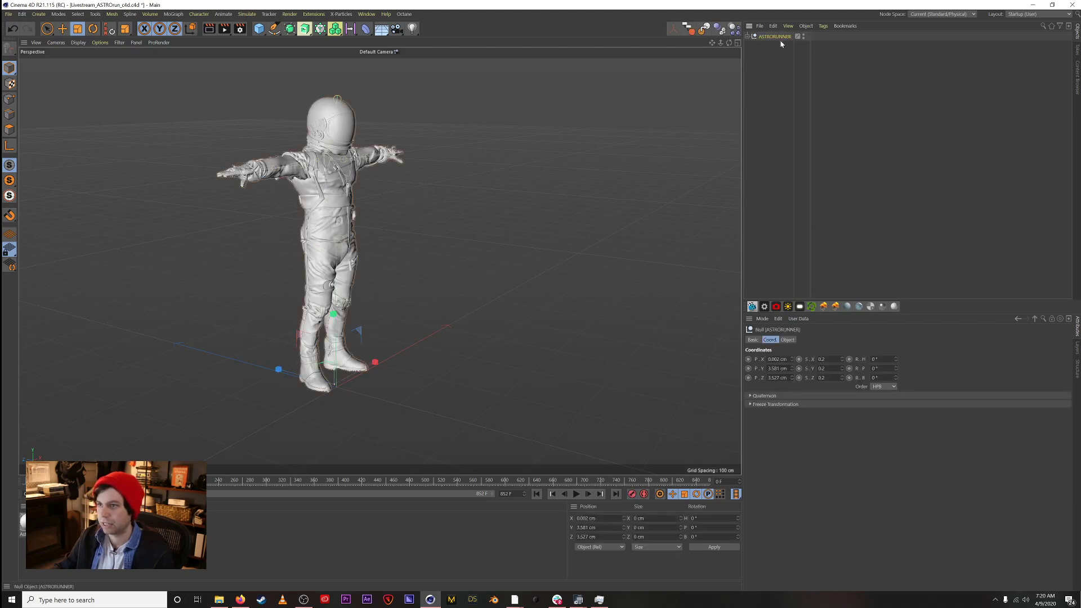
{"action": "left_click", "coordinate": [748, 36]}
{"action": "left_click", "coordinate": [773, 105]}
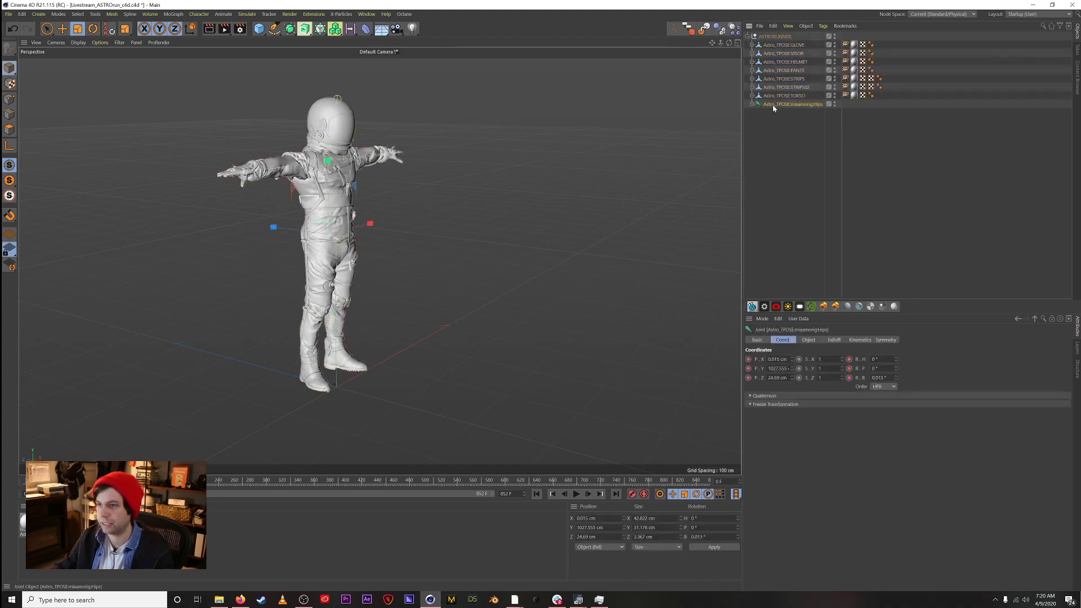
{"action": "left_click", "coordinate": [774, 37]}
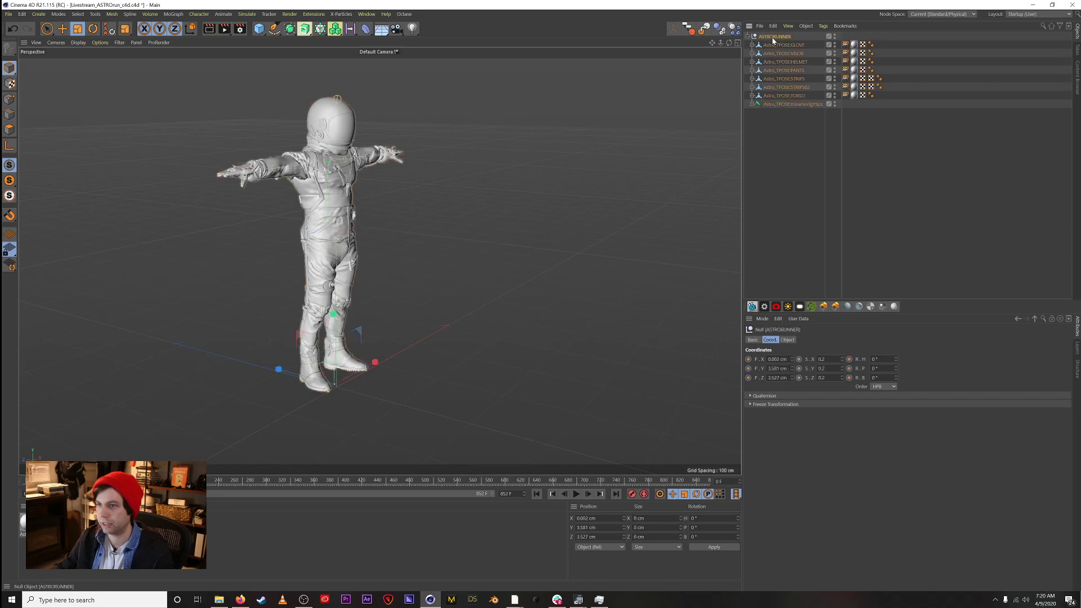
{"action": "left_click", "coordinate": [769, 105]}
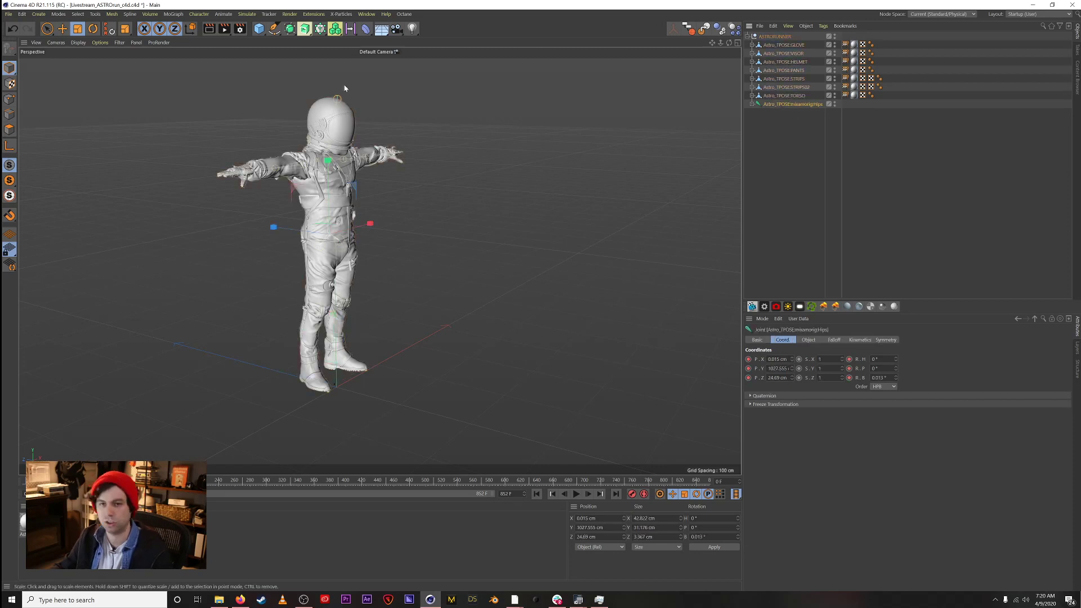
Step: Create a motion clip from the mixamorig:Hips joint's animation, including position, rotation and parameters
{"action": "left_click", "coordinate": [164, 15]}
{"action": "mouse_move", "coordinate": [230, 15]}
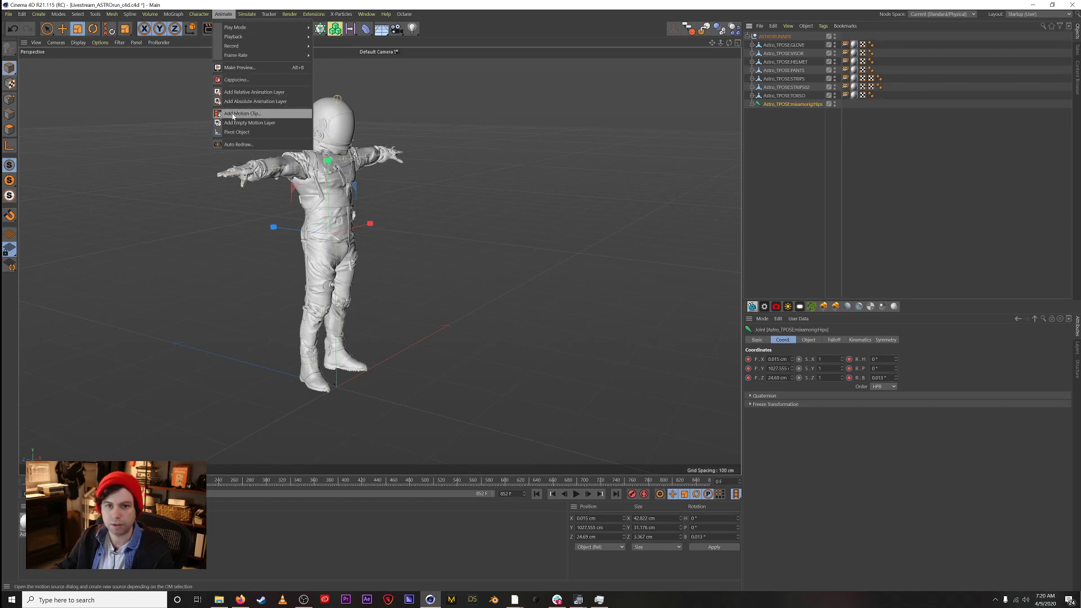
{"action": "left_click", "coordinate": [242, 113]}
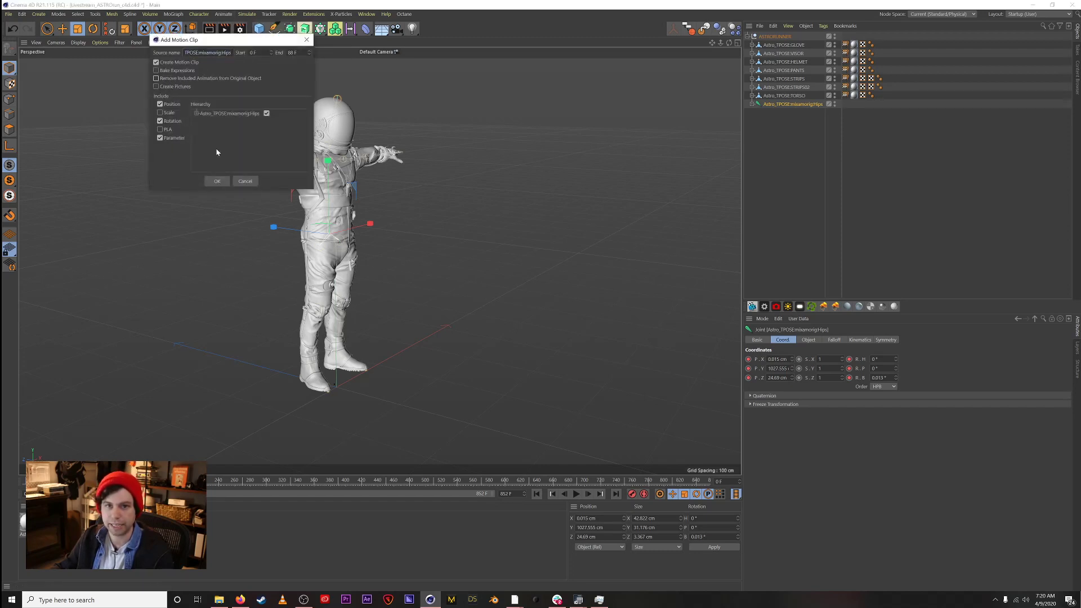
{"action": "left_click", "coordinate": [218, 181]}
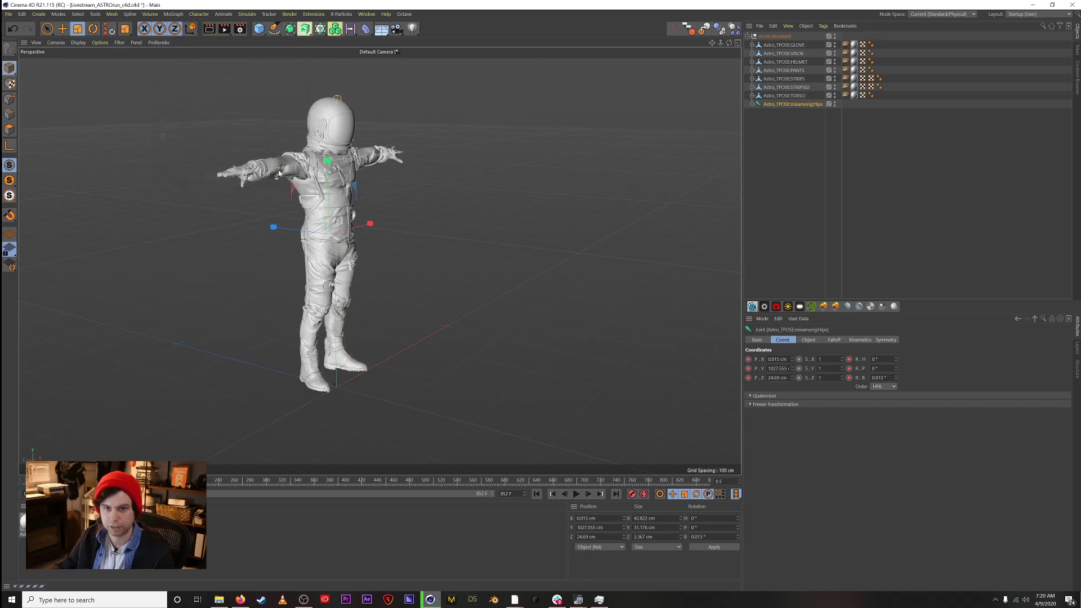
Step: Open the mixamorig:Hips joint's Motion System in the Timeline and select its motion clip
{"action": "left_click", "coordinate": [844, 103]}
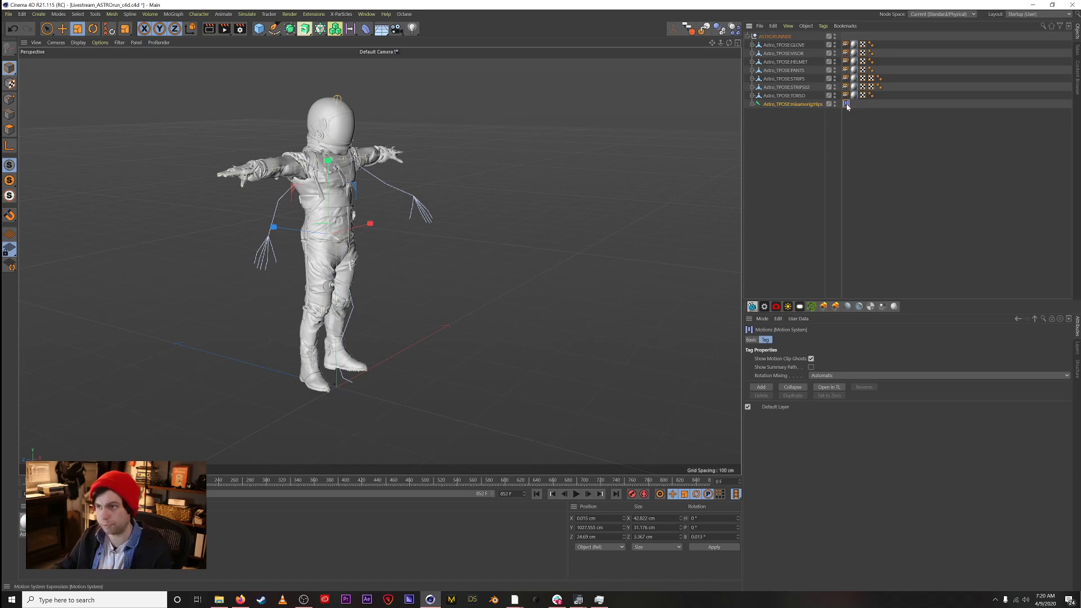
{"action": "left_click", "coordinate": [826, 163]}
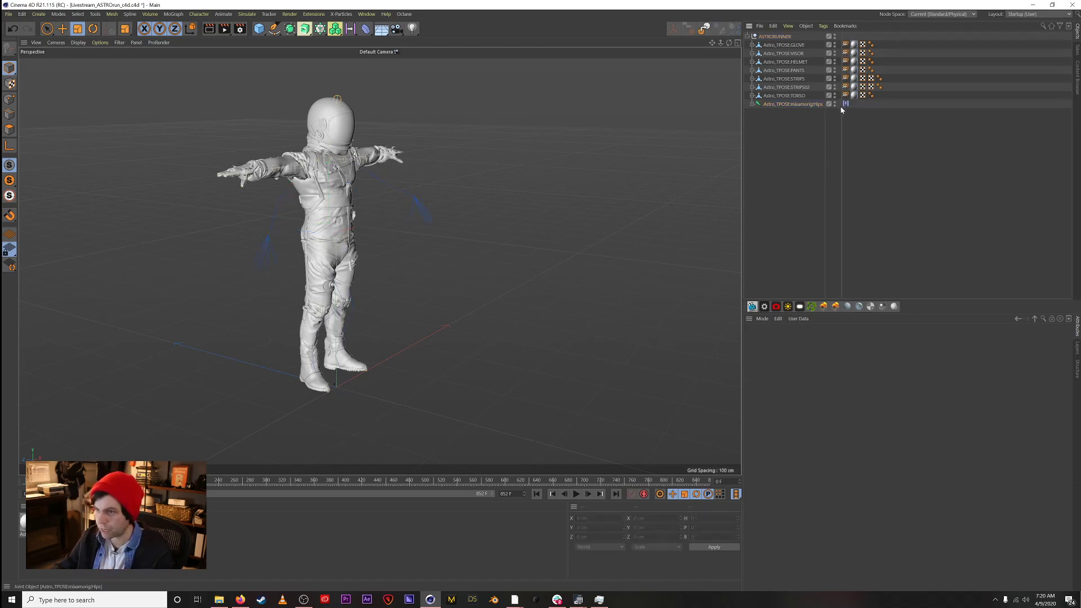
{"action": "left_click", "coordinate": [846, 103]}
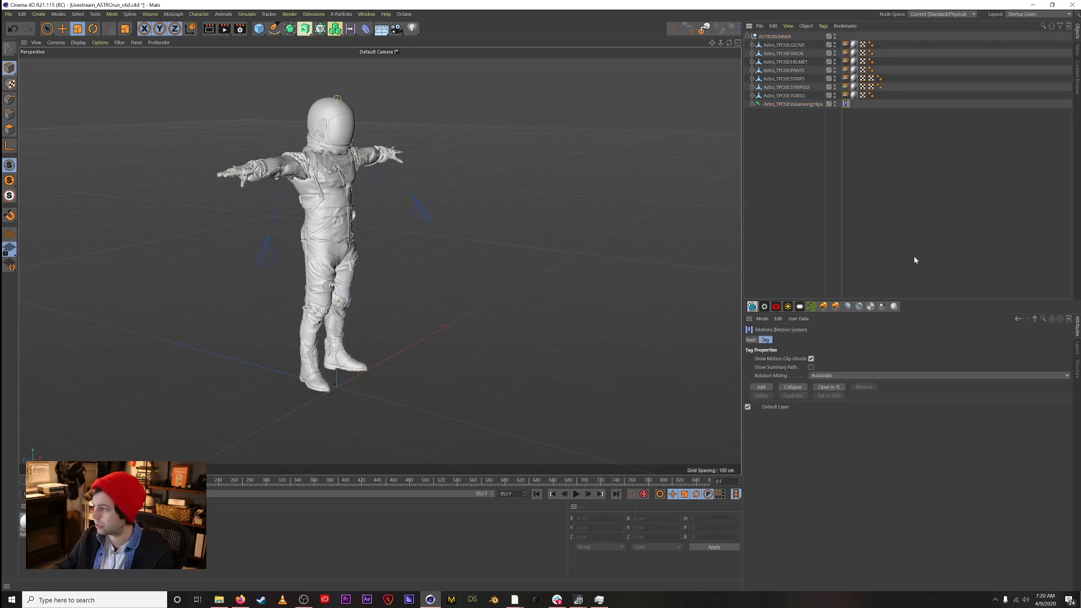
{"action": "left_click", "coordinate": [821, 385]}
{"action": "left_click_drag", "start_coordinate": [867, 360], "coordinate": [698, 209]}
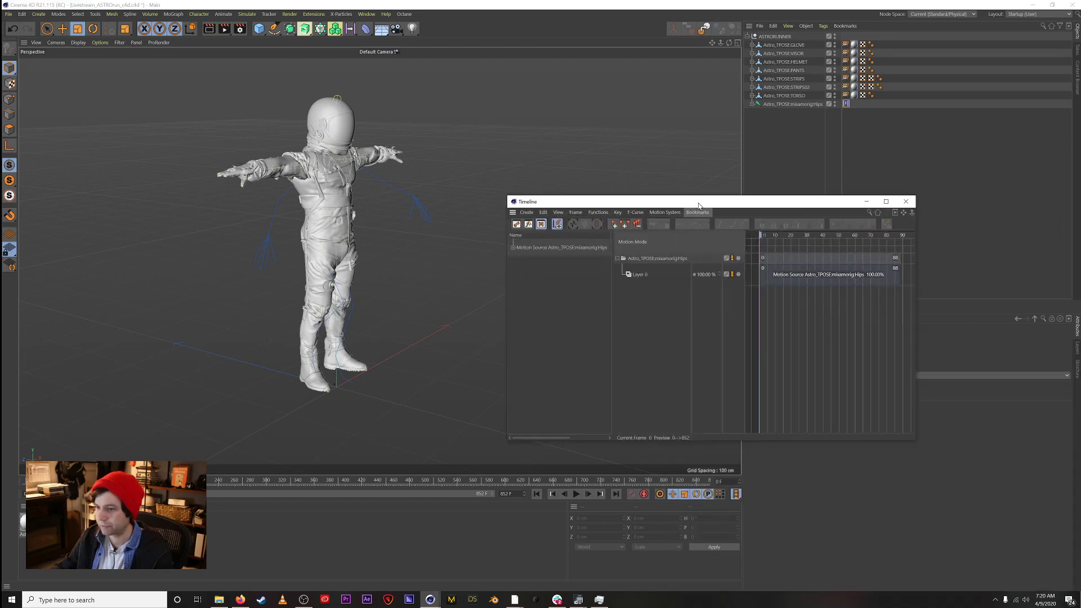
{"action": "left_click", "coordinate": [790, 275]}
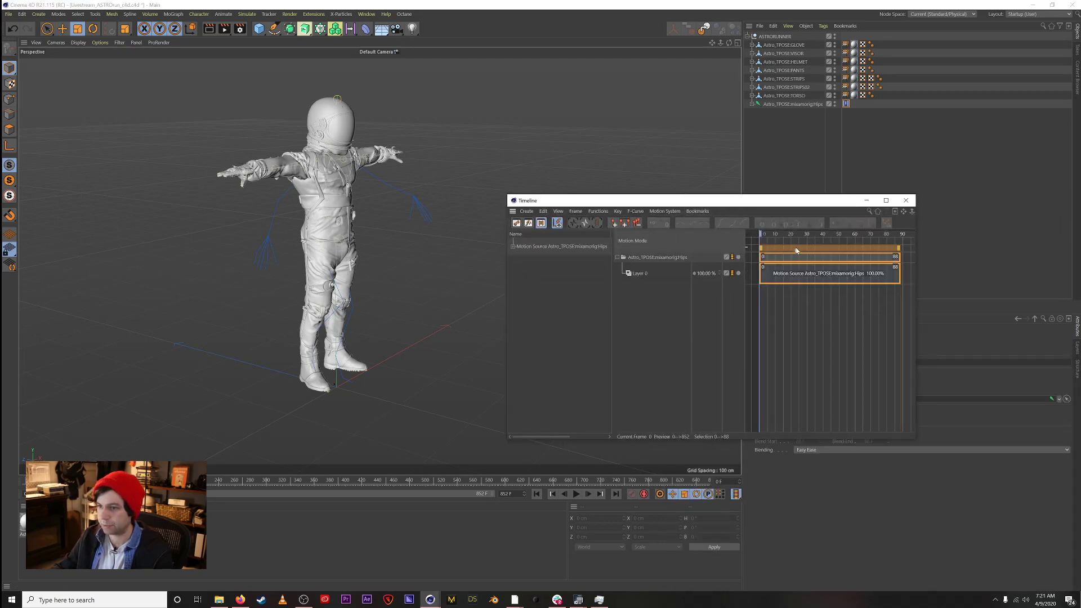
Step: Enlarge the Timeline window around the whole motion clip and return the animation to frame 0
{"action": "mouse_move", "coordinate": [825, 249]}
{"action": "left_mouse_down"}
{"action": "mouse_move", "coordinate": [796, 249]}
{"action": "mouse_move", "coordinate": [813, 251]}
{"action": "left_mouse_up"}
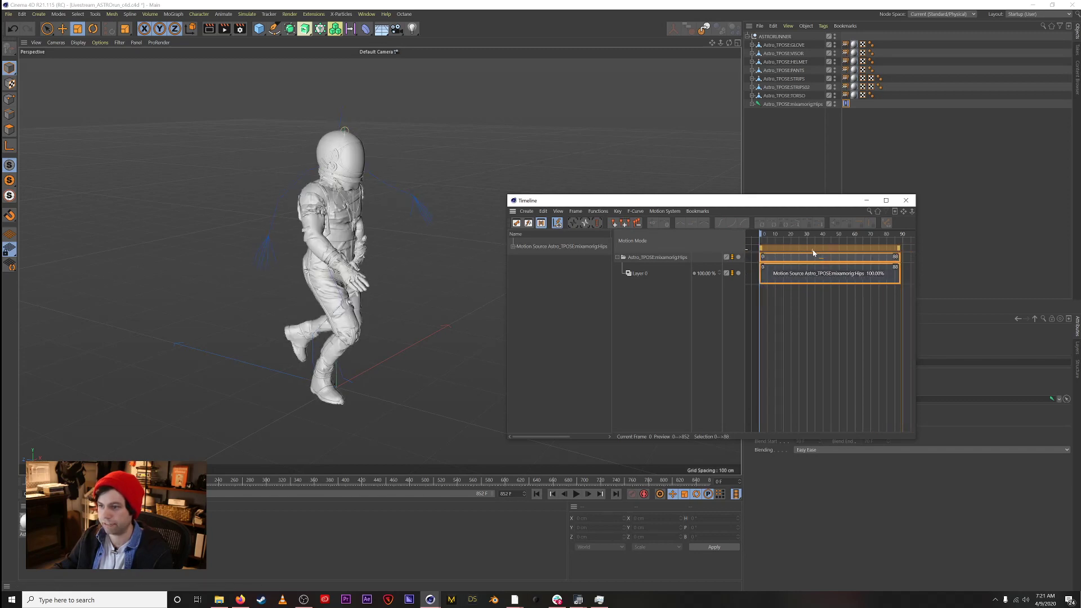
{"action": "left_click_drag", "start_coordinate": [755, 200], "coordinate": [451, 90]}
{"action": "left_click_drag", "start_coordinate": [615, 331], "coordinate": [909, 483]}
{"action": "left_click_drag", "start_coordinate": [510, 99], "coordinate": [846, 307]}
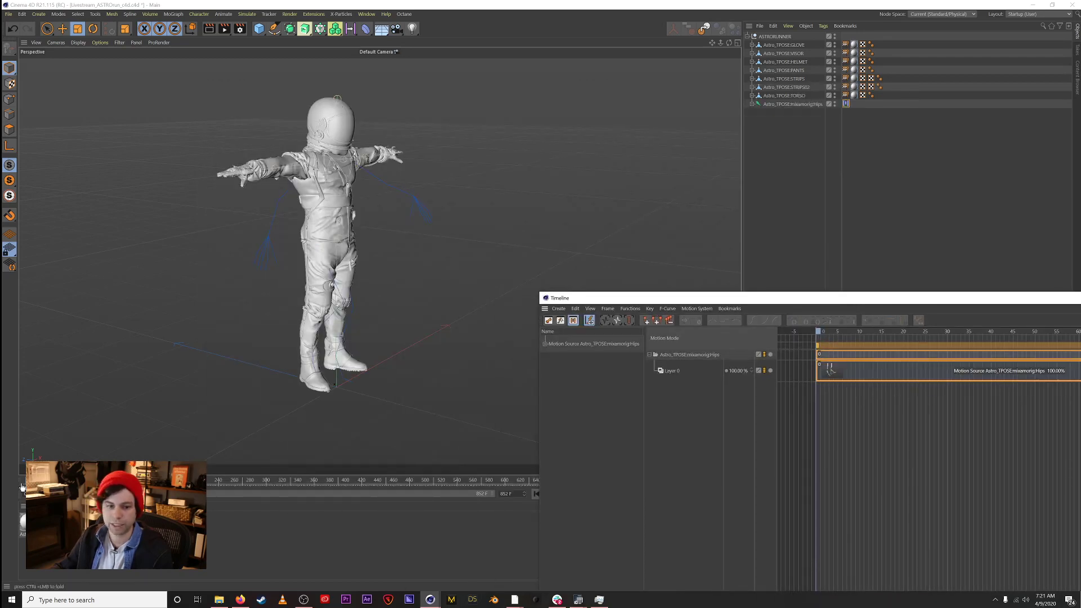
{"action": "left_click", "coordinate": [336, 167]}
{"action": "key", "text": "g"}
{"action": "key", "text": "f"}
{"action": "mouse_move", "coordinate": [27, 481]}
{"action": "left_mouse_down"}
{"action": "mouse_move", "coordinate": [70, 481]}
{"action": "mouse_move", "coordinate": [27, 480]}
{"action": "left_mouse_up"}
{"action": "left_click_drag", "start_coordinate": [667, 297], "coordinate": [483, 129]}
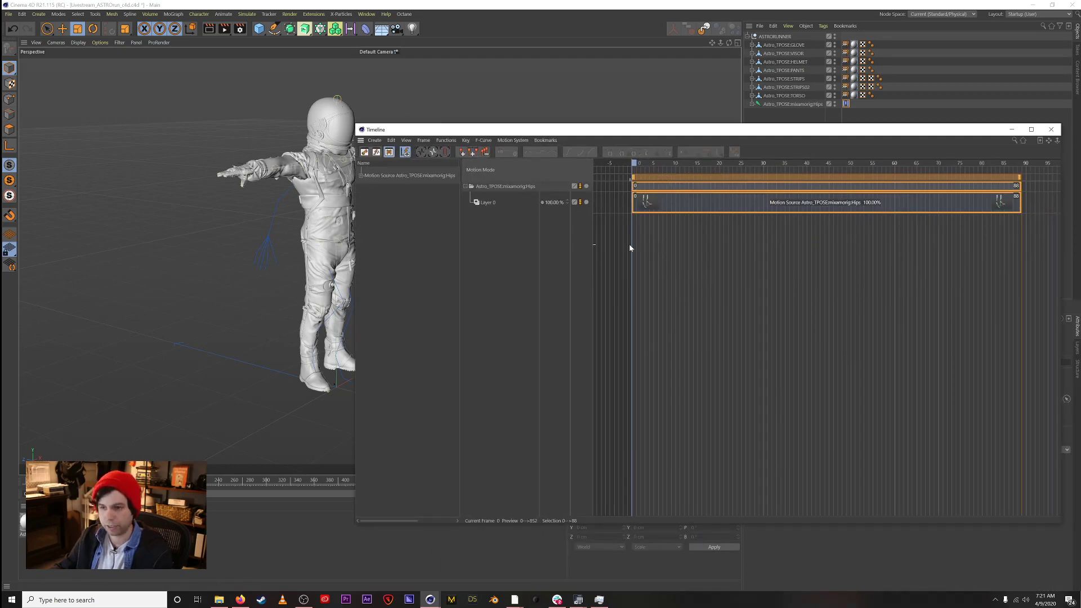
Step: Cut the motion clip at frame 2 to separate the T-pose start from the run
{"action": "right_click_drag", "start_coordinate": [629, 235], "coordinate": [653, 238], "text": "alt"}
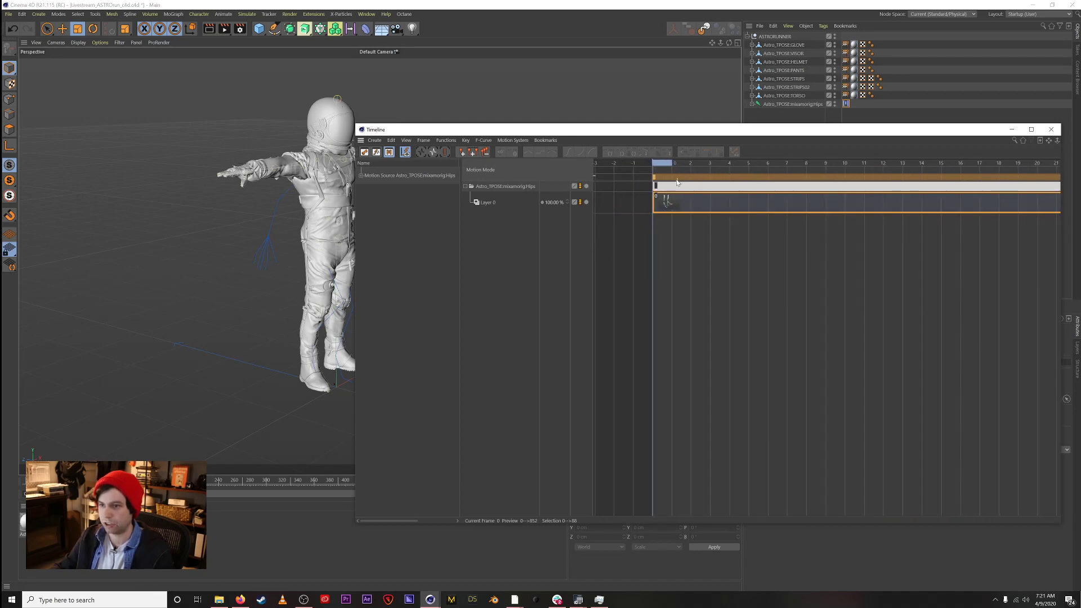
{"action": "mouse_move", "coordinate": [660, 165]}
{"action": "left_mouse_down"}
{"action": "mouse_move", "coordinate": [670, 165]}
{"action": "mouse_move", "coordinate": [658, 165]}
{"action": "left_mouse_up"}
{"action": "right_click", "coordinate": [682, 201]}
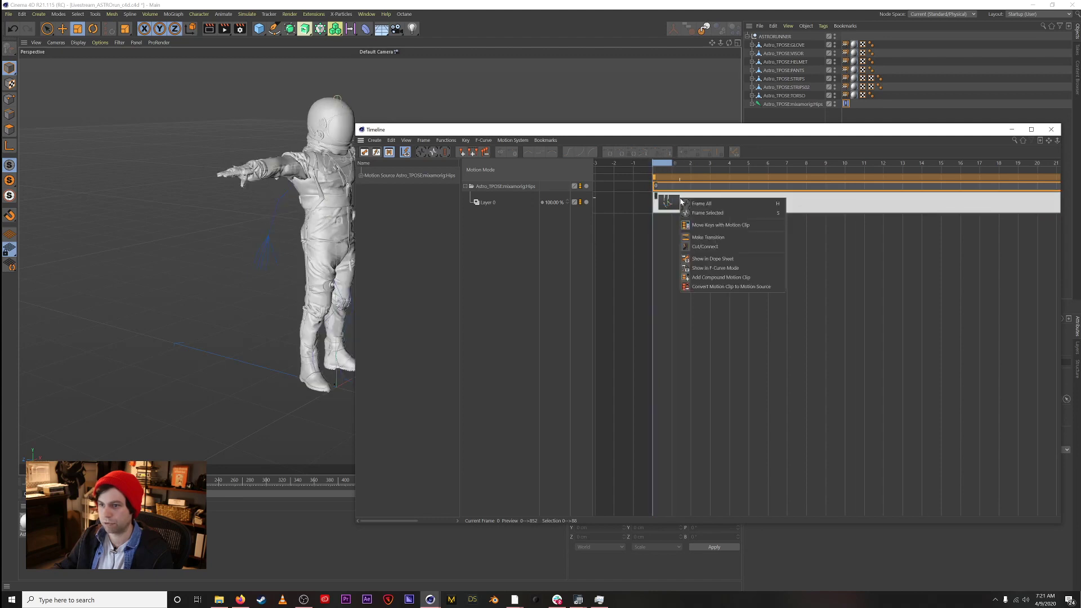
{"action": "left_click", "coordinate": [705, 248]}
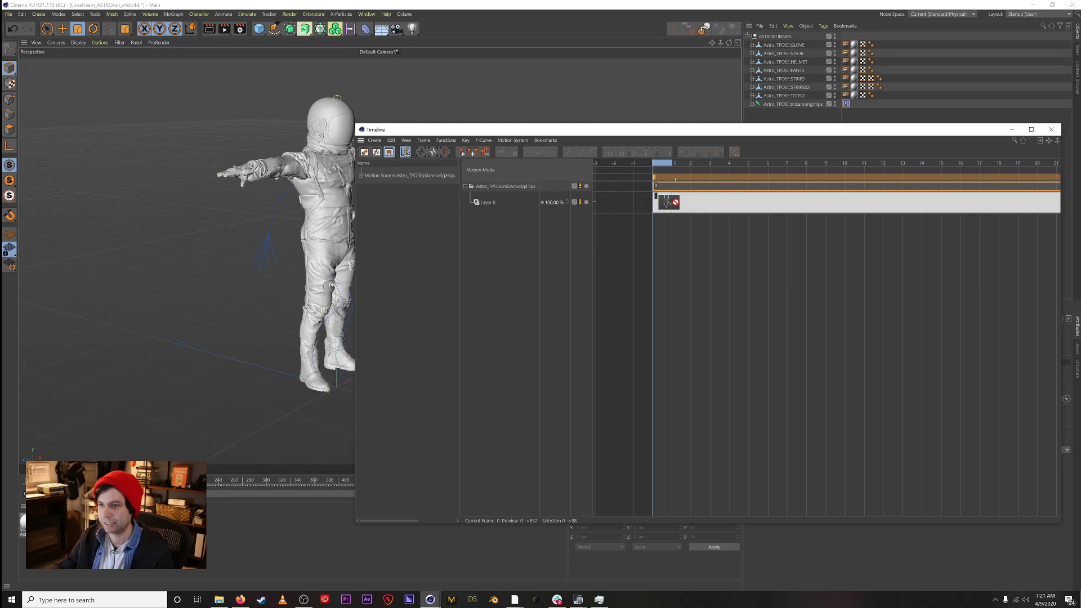
{"action": "left_click", "coordinate": [676, 202]}
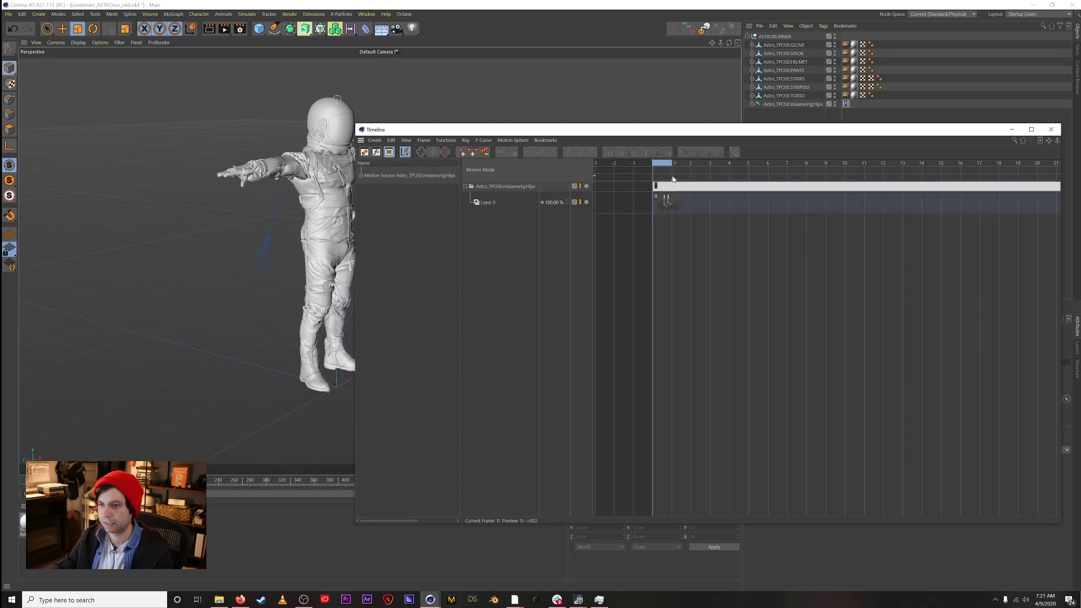
{"action": "scroll", "coordinate": [674, 207], "scroll_direction": "up", "scroll_amount": 5}
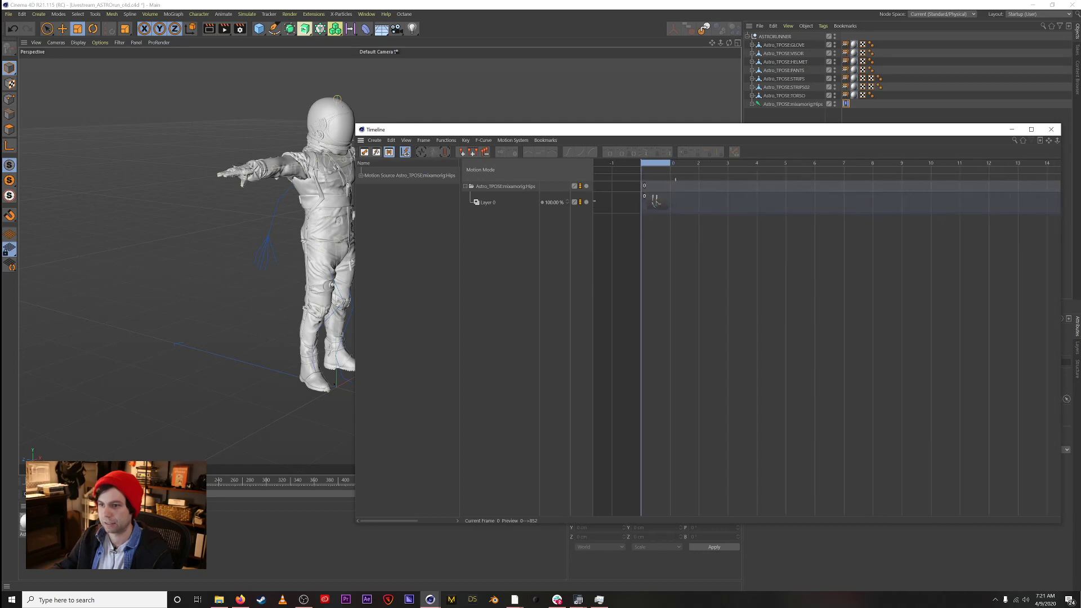
{"action": "left_click", "coordinate": [735, 211]}
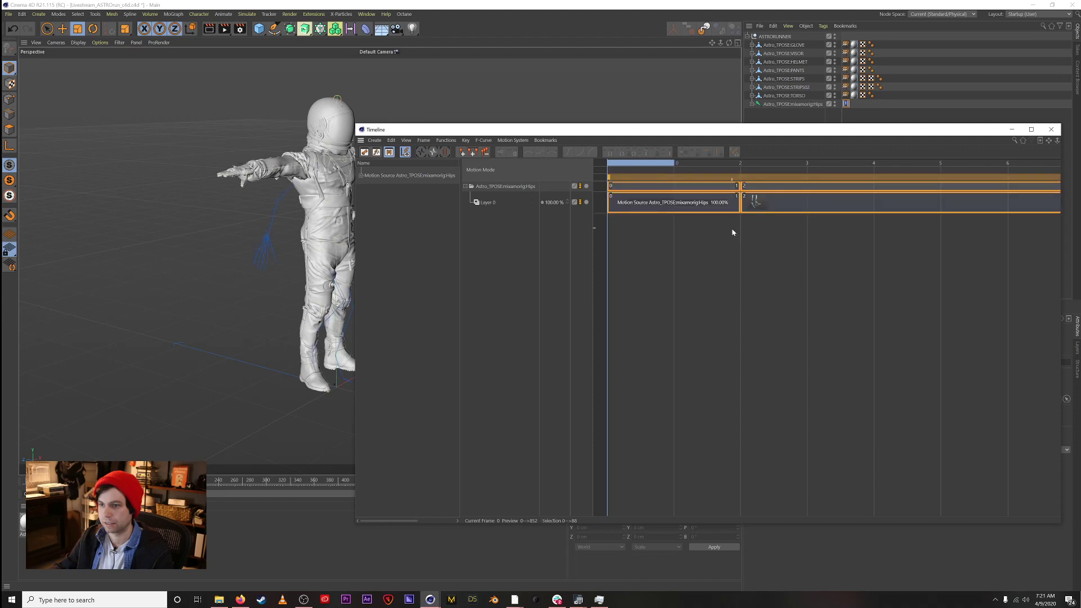
Step: Delete the short T-pose piece before frame 2 and slide the remaining run clip to start at frame 0
{"action": "scroll", "coordinate": [734, 212], "scroll_direction": "down", "scroll_amount": 5}
{"action": "scroll", "coordinate": [735, 209], "scroll_direction": "down", "scroll_amount": 2}
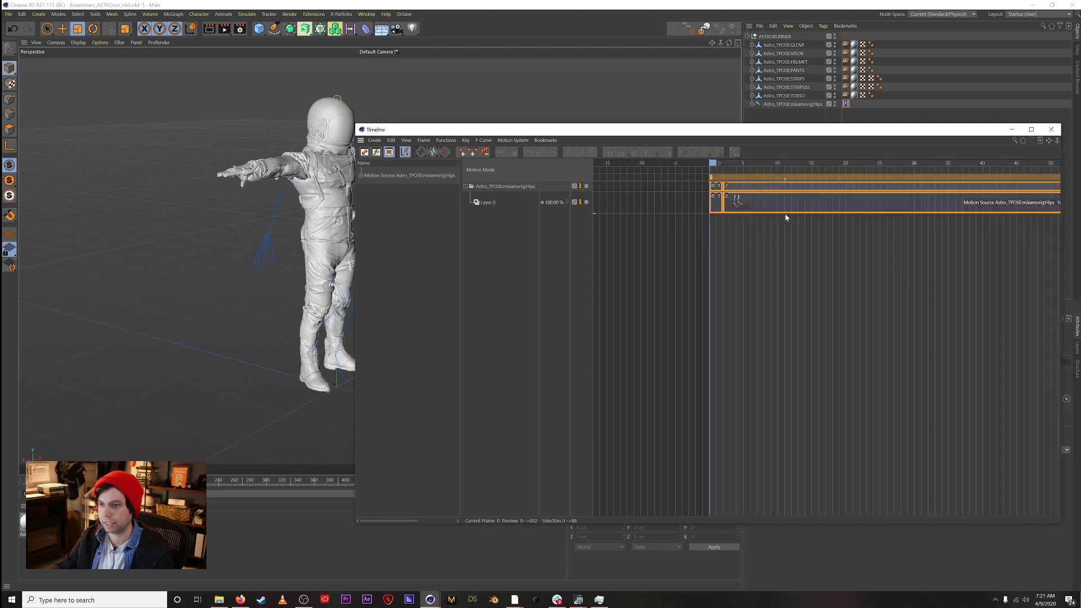
{"action": "middle_click_drag", "start_coordinate": [981, 210], "coordinate": [948, 206], "text": "alt"}
{"action": "right_click", "coordinate": [716, 204]}
{"action": "right_click", "coordinate": [737, 197]}
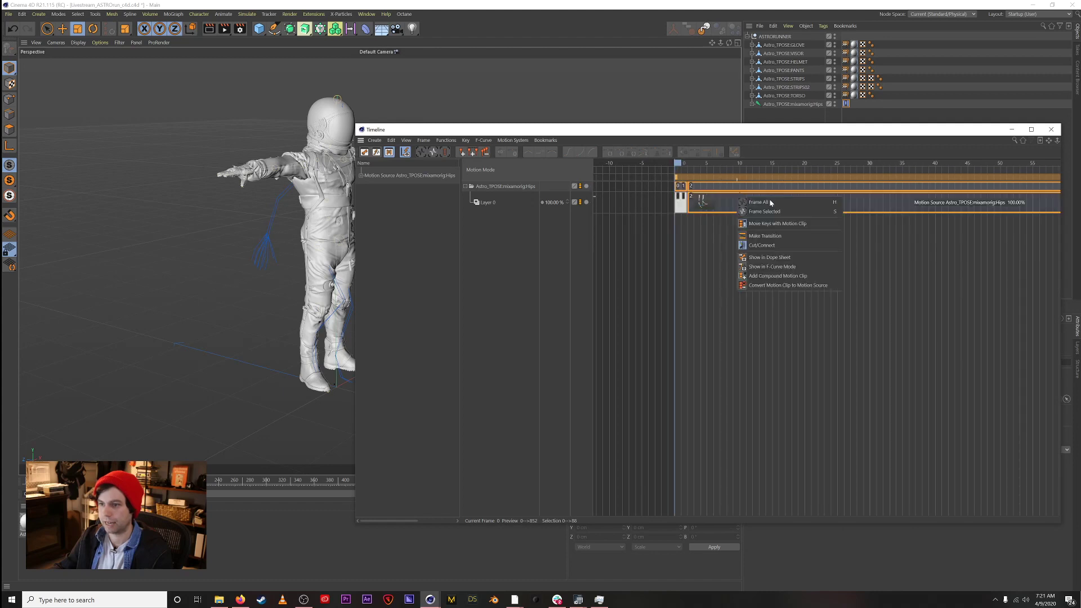
{"action": "left_click", "coordinate": [748, 248]}
{"action": "left_click", "coordinate": [696, 223]}
{"action": "left_click", "coordinate": [683, 206]}
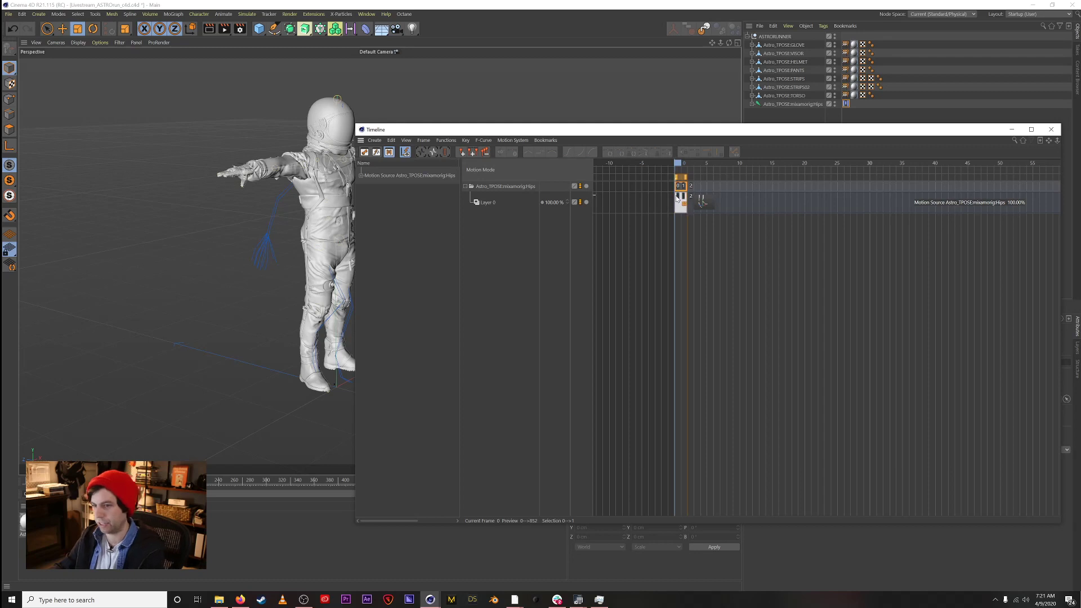
{"action": "key", "text": "Delete"}
{"action": "left_click", "coordinate": [708, 188]}
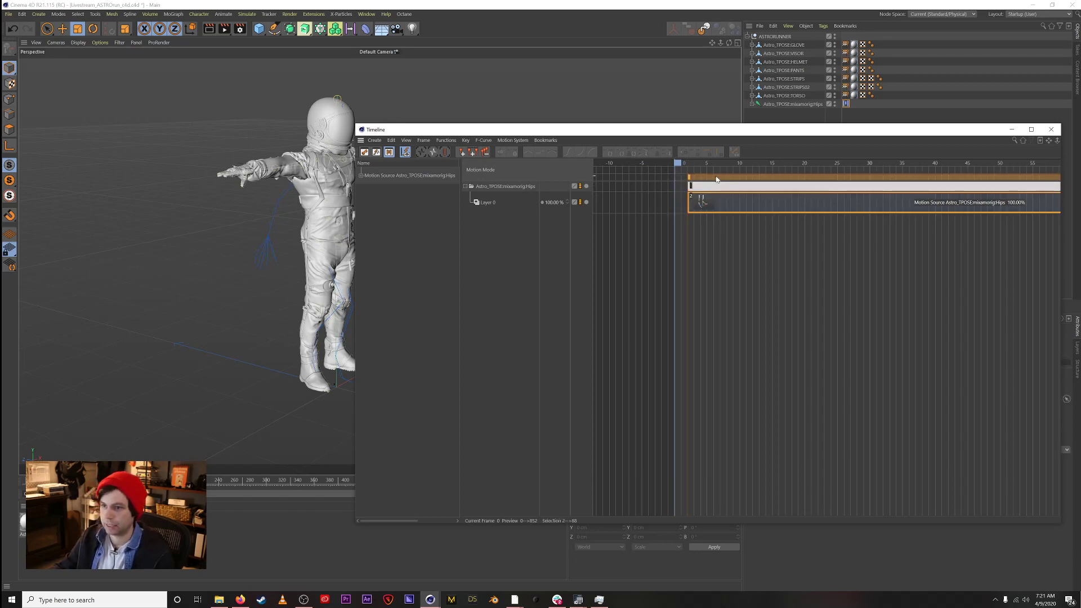
{"action": "left_click_drag", "start_coordinate": [708, 181], "coordinate": [708, 182]}
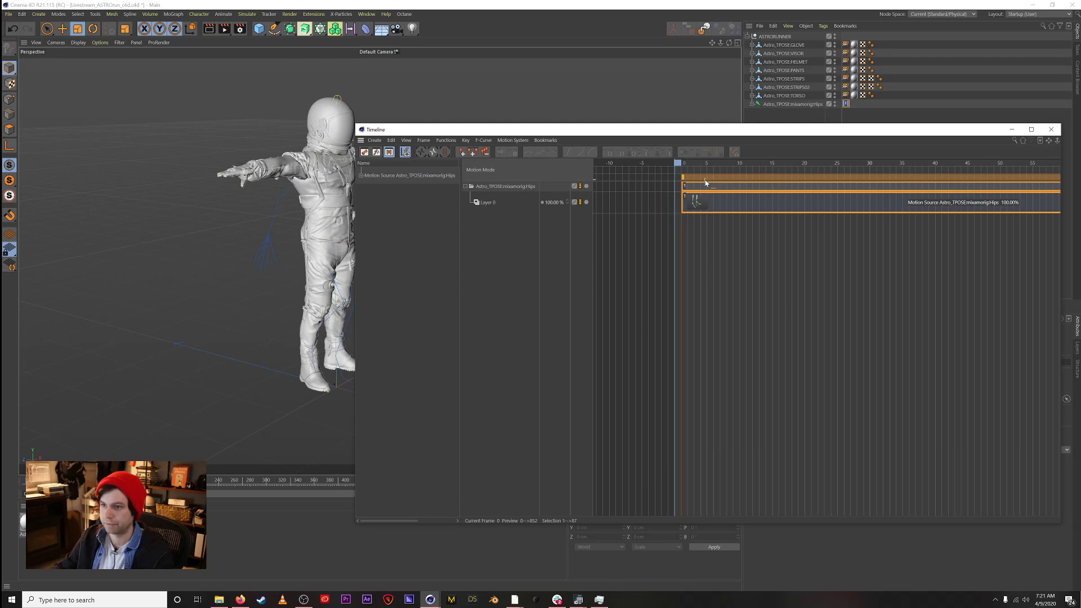
Step: Play the trimmed run with the Timeline window out of the way, stop it and return to the first frame
{"action": "key", "text": "F8"}
{"action": "left_click_drag", "start_coordinate": [603, 135], "coordinate": [699, 126]}
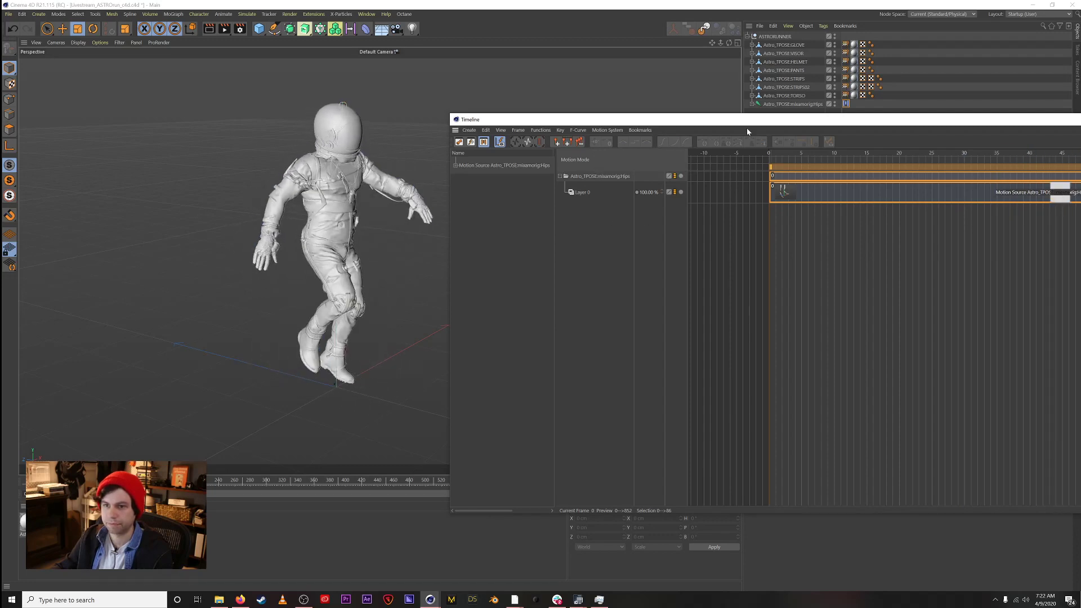
{"action": "left_click_drag", "start_coordinate": [842, 120], "coordinate": [1080, 124]}
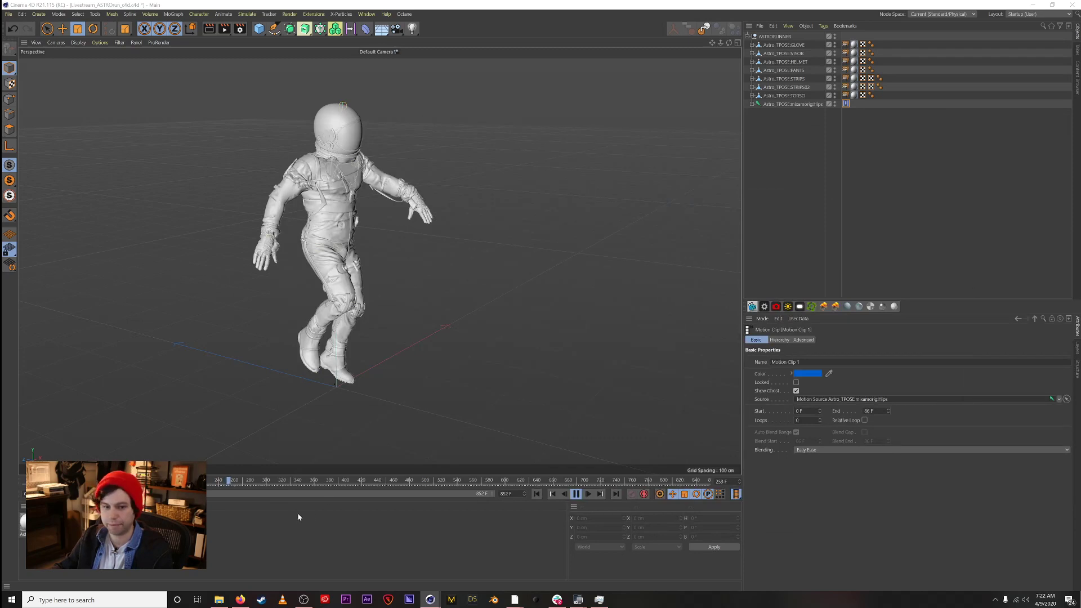
{"action": "left_click", "coordinate": [577, 494]}
{"action": "left_click_drag", "start_coordinate": [263, 480], "coordinate": [27, 481]}
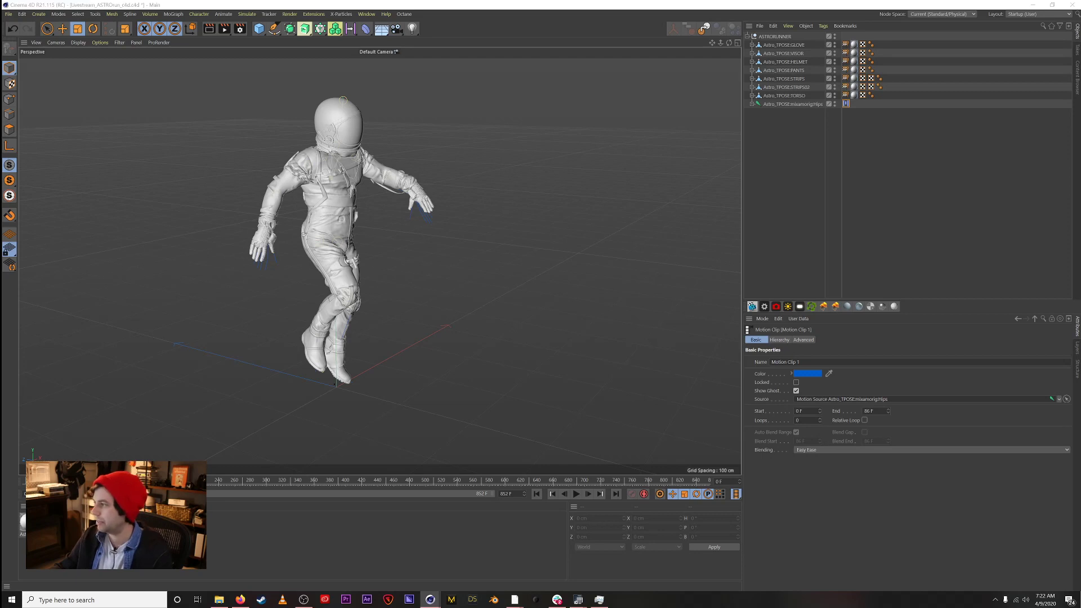
Step: Bring back a smaller Timeline window and set the selected motion clip's loops to 15
{"action": "left_click_drag", "start_coordinate": [1080, 178], "coordinate": [736, 74]}
{"action": "scroll", "coordinate": [913, 201], "scroll_direction": "down", "scroll_amount": 2}
{"action": "middle_click_drag", "start_coordinate": [913, 200], "coordinate": [669, 201], "text": "alt"}
{"action": "left_click_drag", "start_coordinate": [994, 467], "coordinate": [716, 258]}
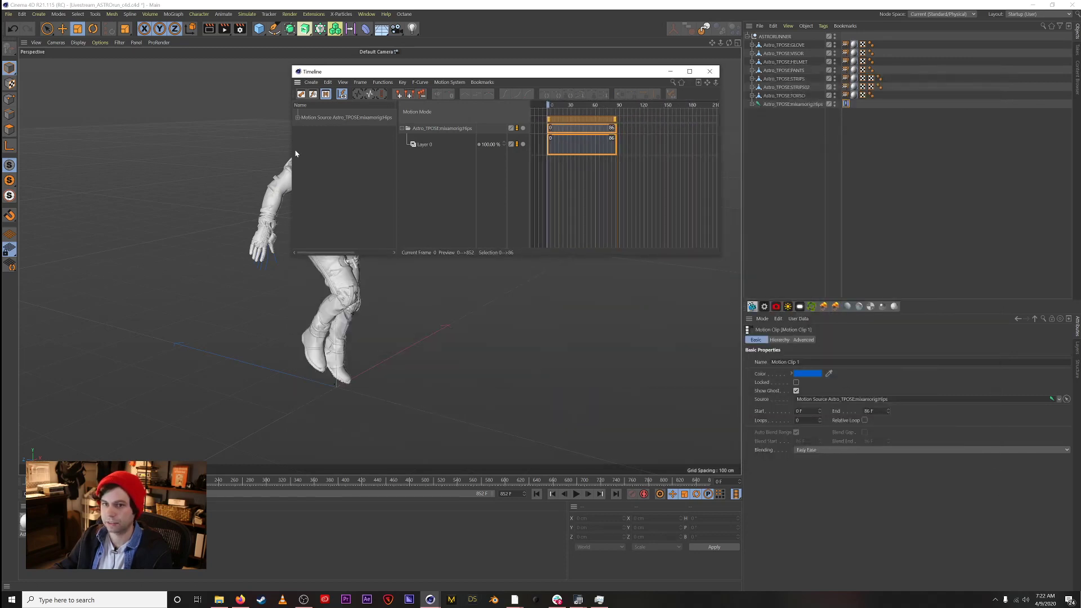
{"action": "left_click", "coordinate": [639, 194]}
{"action": "left_click", "coordinate": [587, 149]}
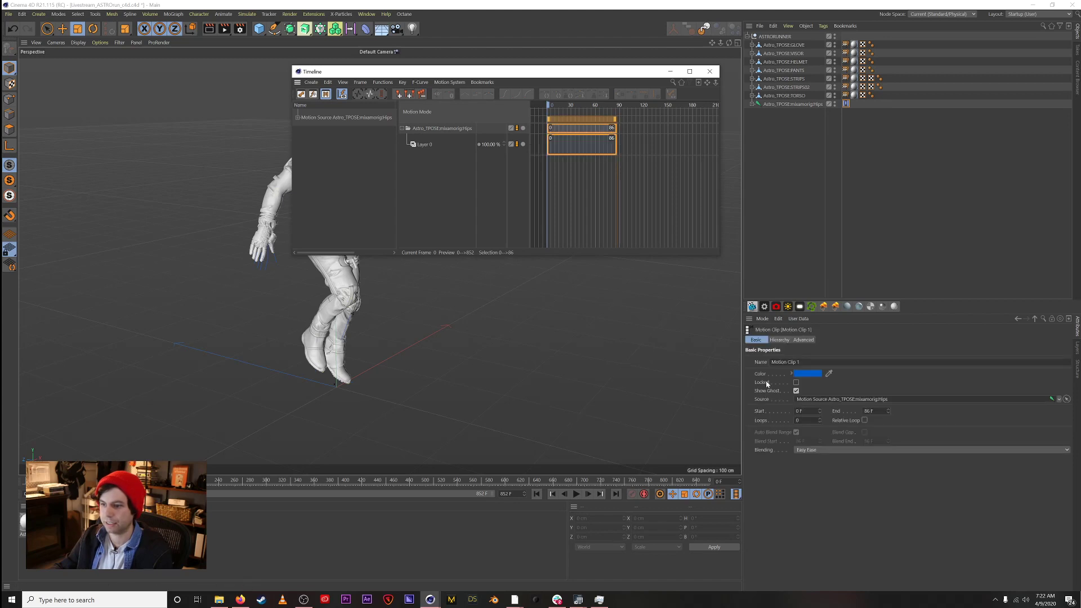
{"action": "left_click", "coordinate": [797, 420]}
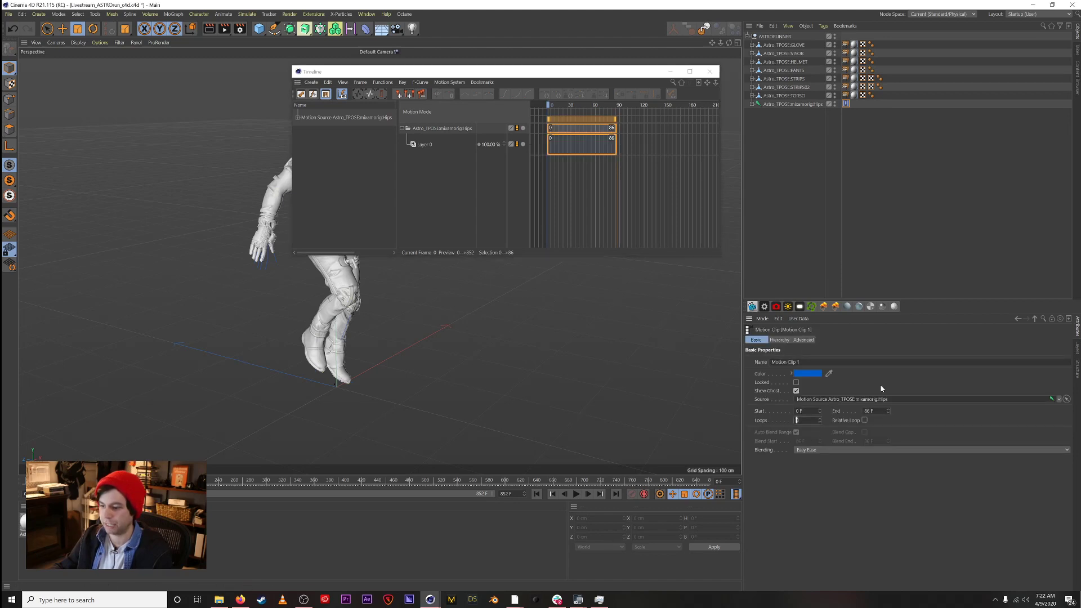
{"action": "type", "text": "15"}
{"action": "key", "text": "Return"}
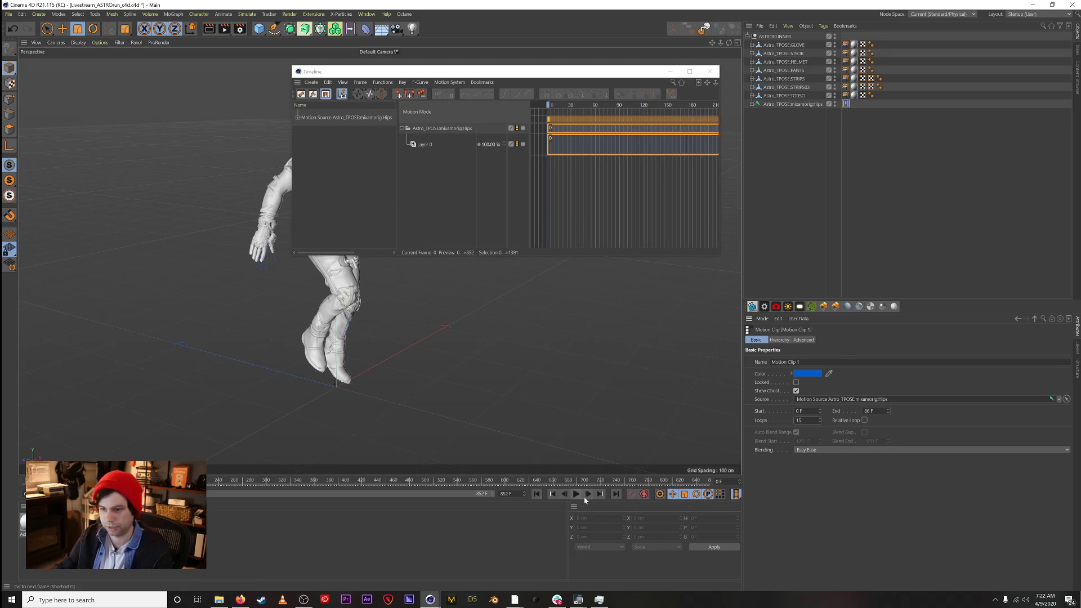
Step: Minimize the Timeline and play the looped run, checking it from a distant side view before stopping playback
{"action": "left_click", "coordinate": [671, 72]}
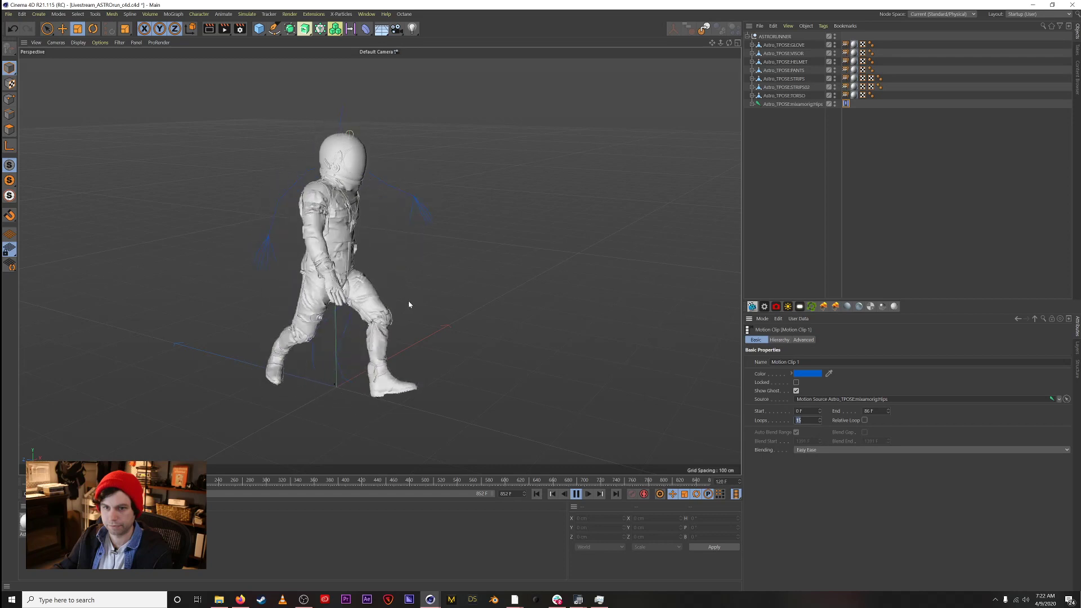
{"action": "left_click", "coordinate": [255, 482]}
{"action": "left_click", "coordinate": [53, 483]}
{"action": "left_click_drag", "start_coordinate": [147, 316], "coordinate": [426, 278], "text": "alt"}
{"action": "right_click_drag", "start_coordinate": [451, 275], "coordinate": [273, 330], "text": "alt"}
{"action": "middle_click_drag", "start_coordinate": [380, 261], "coordinate": [377, 110], "text": "alt"}
{"action": "left_click_drag", "start_coordinate": [406, 201], "coordinate": [410, 203], "text": "alt"}
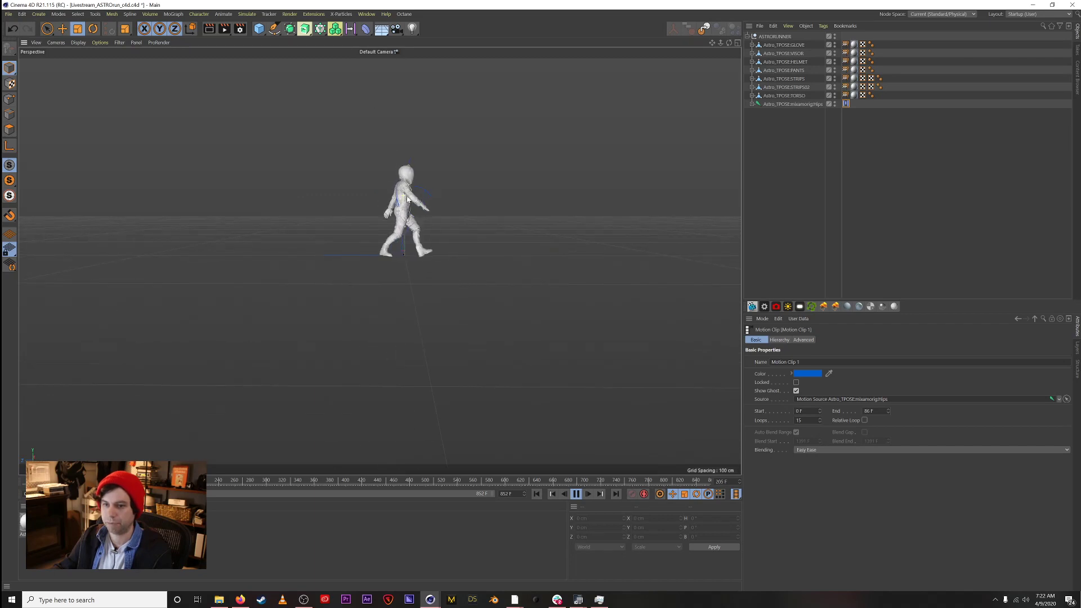
{"action": "middle_click_drag", "start_coordinate": [410, 203], "coordinate": [388, 199], "text": "alt"}
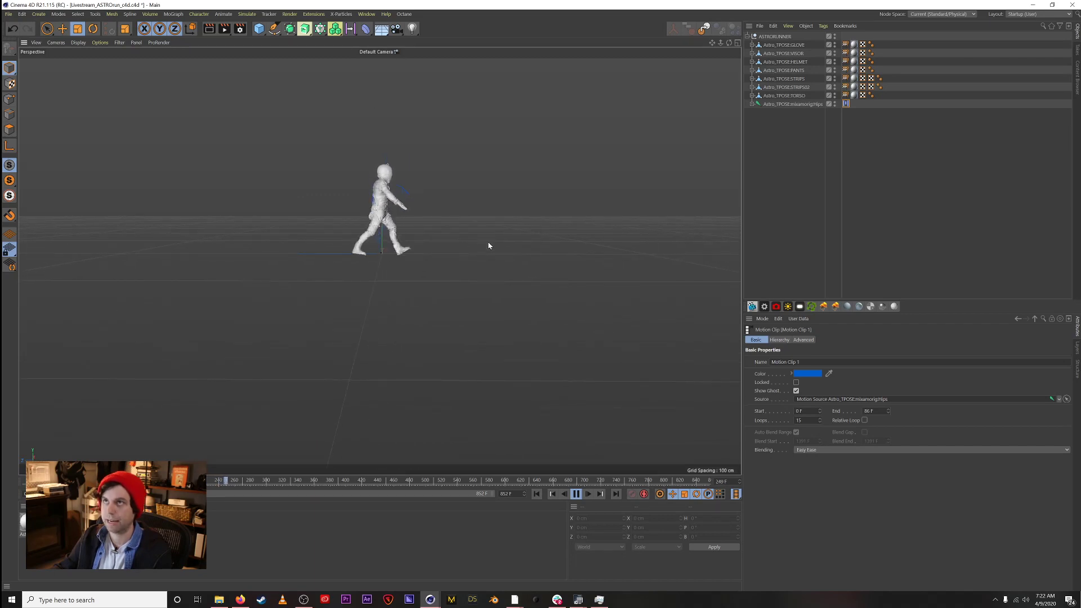
{"action": "left_click", "coordinate": [577, 494]}
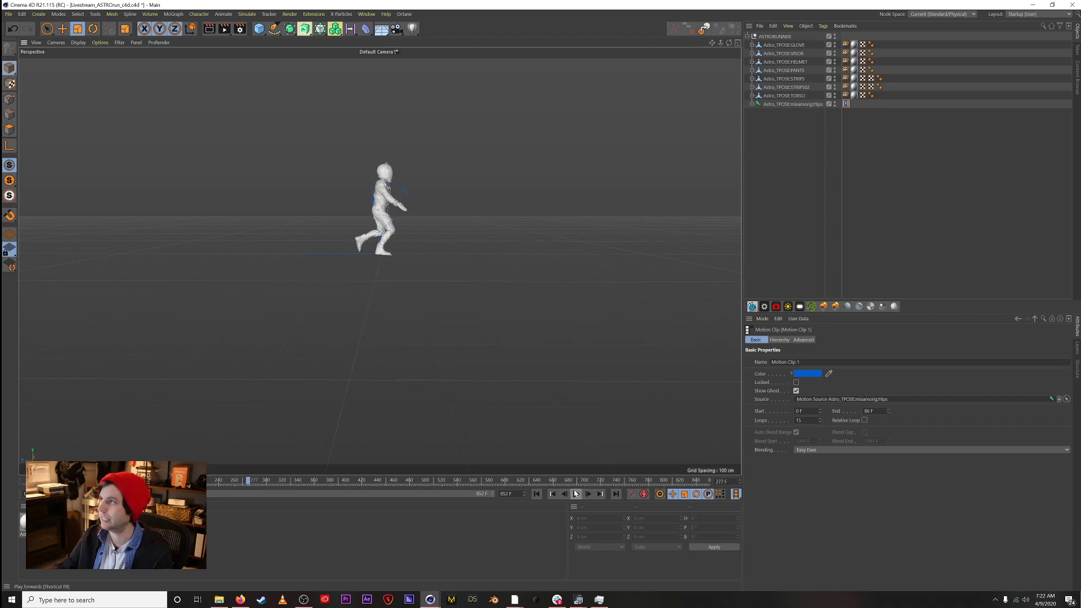
Step: Clear the selection and collapse the ASTRORUNNER null's hierarchy
{"action": "middle_click_drag", "start_coordinate": [379, 207], "coordinate": [353, 229], "text": "alt"}
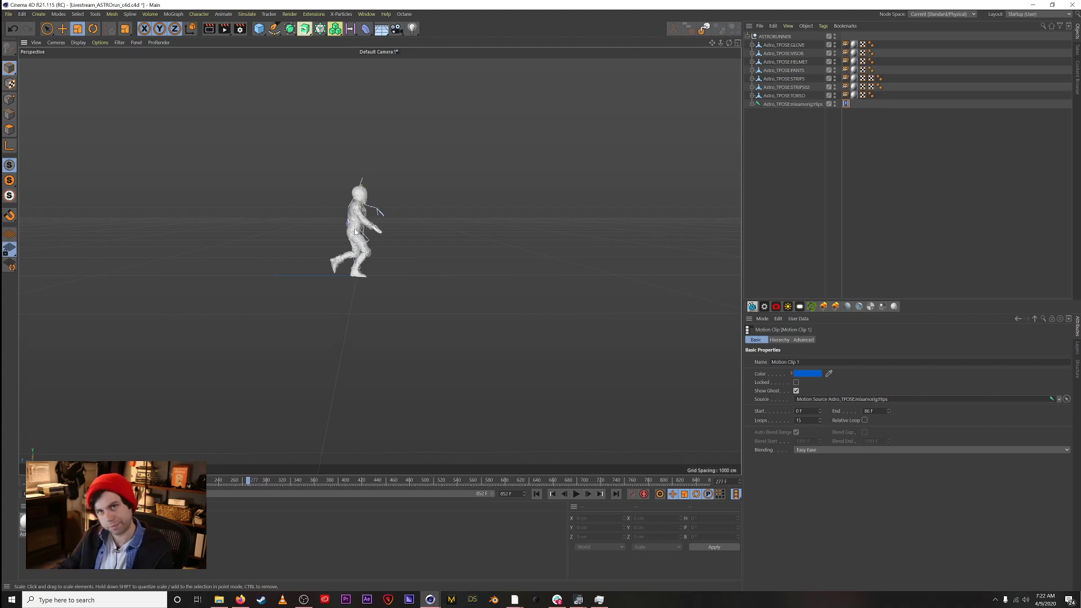
{"action": "left_click", "coordinate": [857, 157]}
{"action": "left_click", "coordinate": [750, 37]}
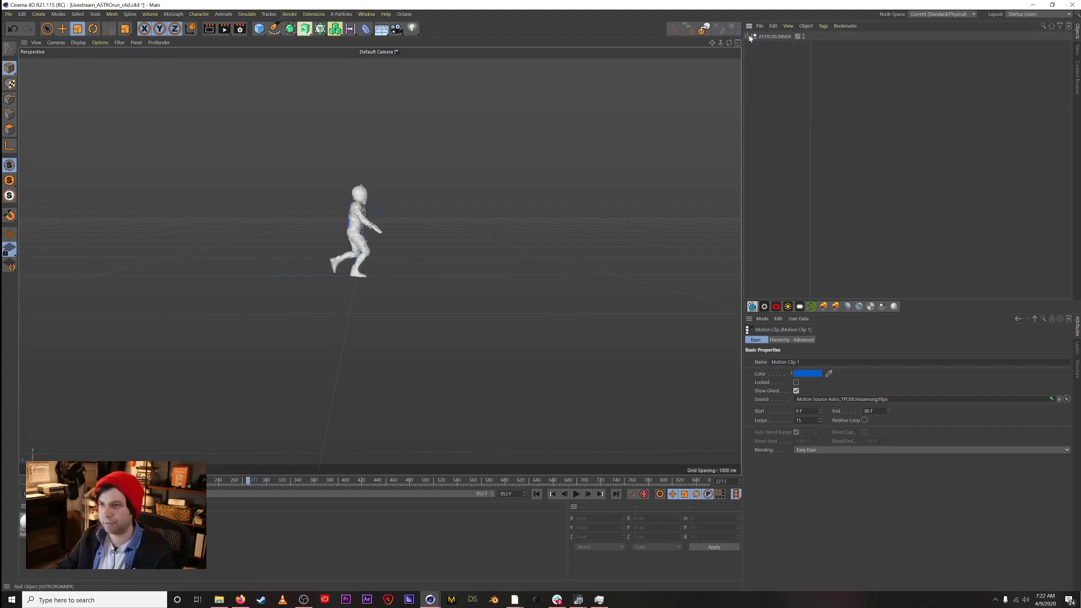
Step: Add a sphere primitive to the scene
{"action": "left_click", "coordinate": [260, 28]}
{"action": "left_click", "coordinate": [260, 32]}
{"action": "left_click", "coordinate": [259, 31]}
{"action": "left_click", "coordinate": [422, 57]}
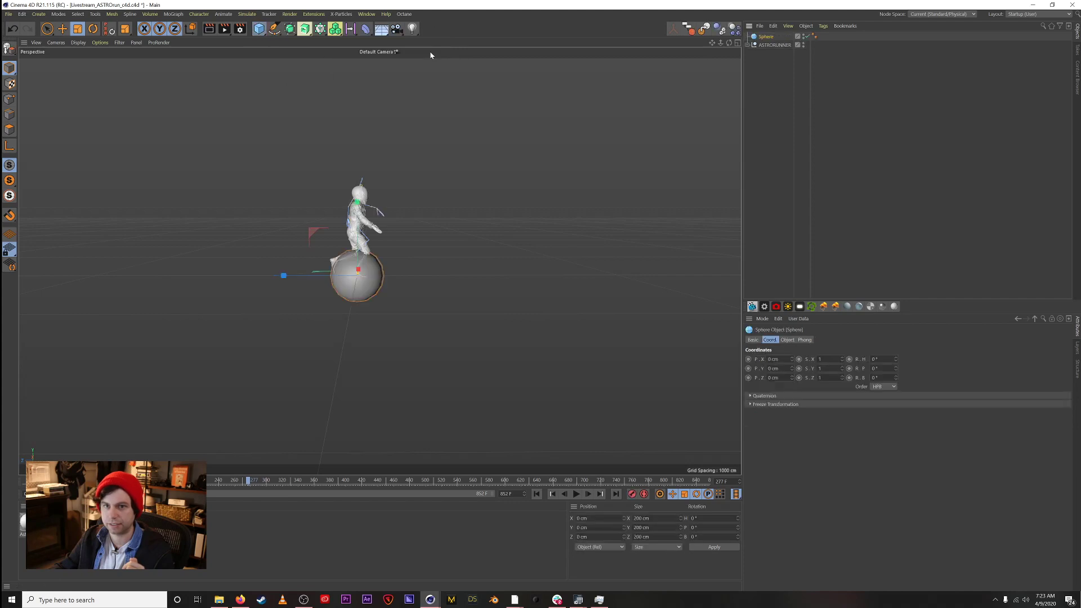
Step: Scale the sphere up to about 1776 cm in diameter and lower it beneath the running astronaut
{"action": "left_click_drag", "start_coordinate": [242, 333], "coordinate": [66, 401]}
{"action": "scroll", "coordinate": [259, 408], "scroll_direction": "down", "scroll_amount": 5}
{"action": "key", "text": "e"}
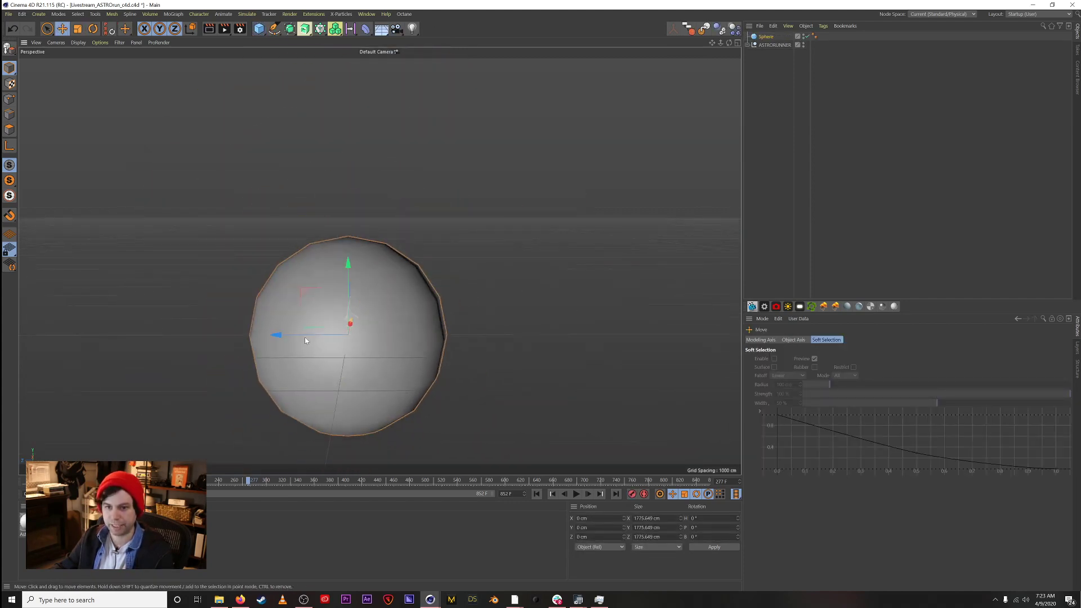
{"action": "left_click_drag", "start_coordinate": [350, 259], "coordinate": [347, 366]}
{"action": "right_click_drag", "start_coordinate": [379, 367], "coordinate": [287, 425], "text": "alt"}
{"action": "middle_click_drag", "start_coordinate": [354, 394], "coordinate": [349, 282], "text": "alt"}
{"action": "right_click_drag", "start_coordinate": [349, 283], "coordinate": [473, 248], "text": "alt"}
{"action": "middle_click_drag", "start_coordinate": [381, 225], "coordinate": [376, 285], "text": "alt"}
Step: Enlarge the sphere to about 5230 cm in diameter and lower it to about Y -2612 cm, its top under the runner's feet
{"action": "key", "text": "t"}
{"action": "left_click_drag", "start_coordinate": [379, 289], "coordinate": [552, 312]}
{"action": "key", "text": "e"}
{"action": "left_click_drag", "start_coordinate": [365, 263], "coordinate": [367, 307]}
{"action": "key", "text": "t"}
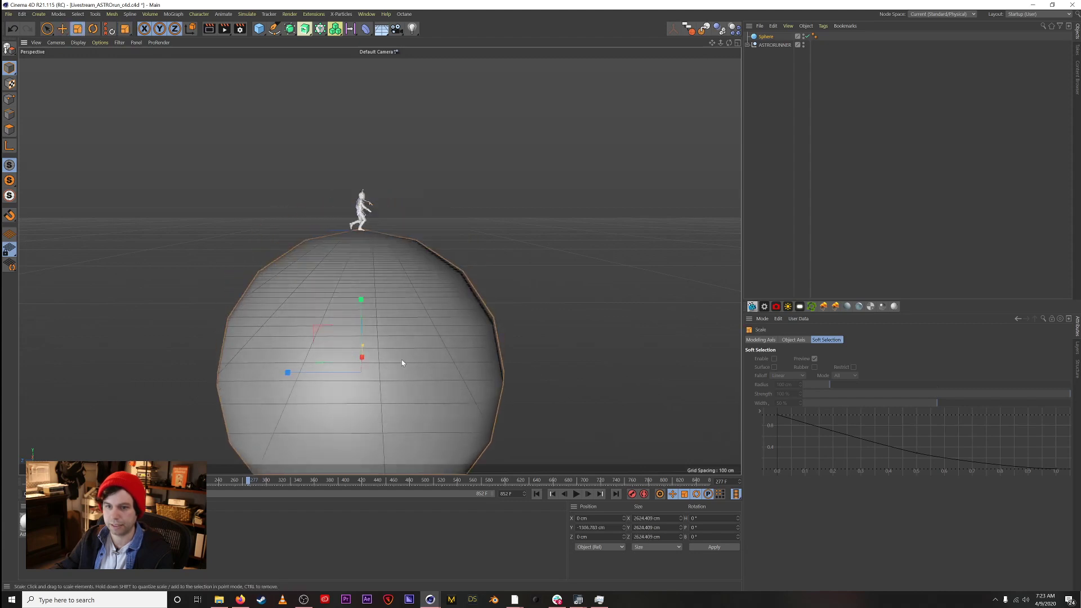
{"action": "left_click_drag", "start_coordinate": [402, 363], "coordinate": [362, 225]}
{"action": "key", "text": "e"}
{"action": "left_click_drag", "start_coordinate": [362, 304], "coordinate": [350, 444]}
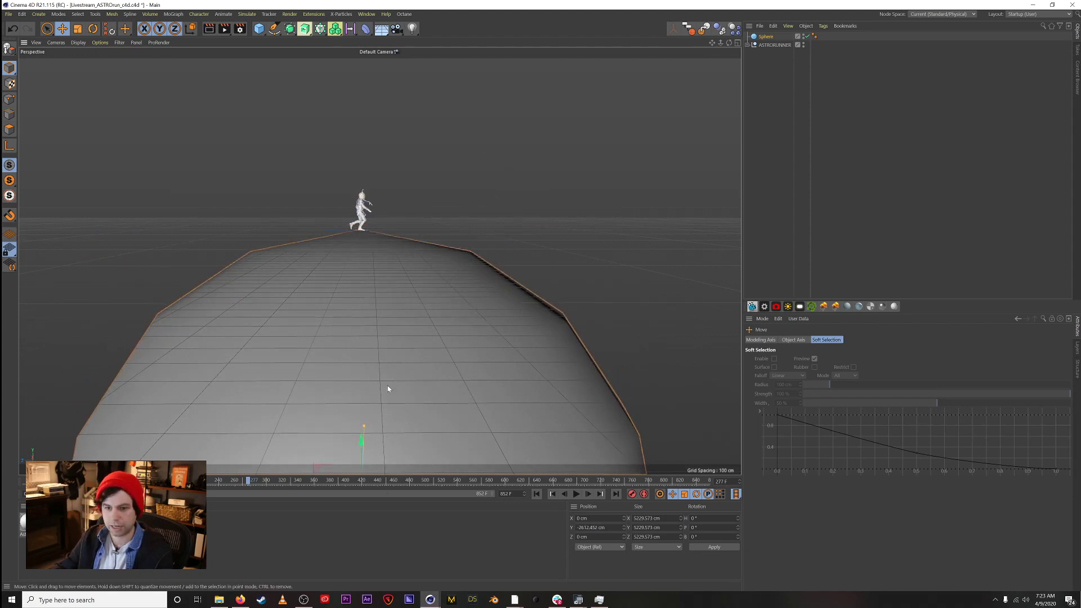
Step: Switch the viewport display to Gouraud Shading (Lines) to show the sphere's wireframe
{"action": "key", "text": "n"}
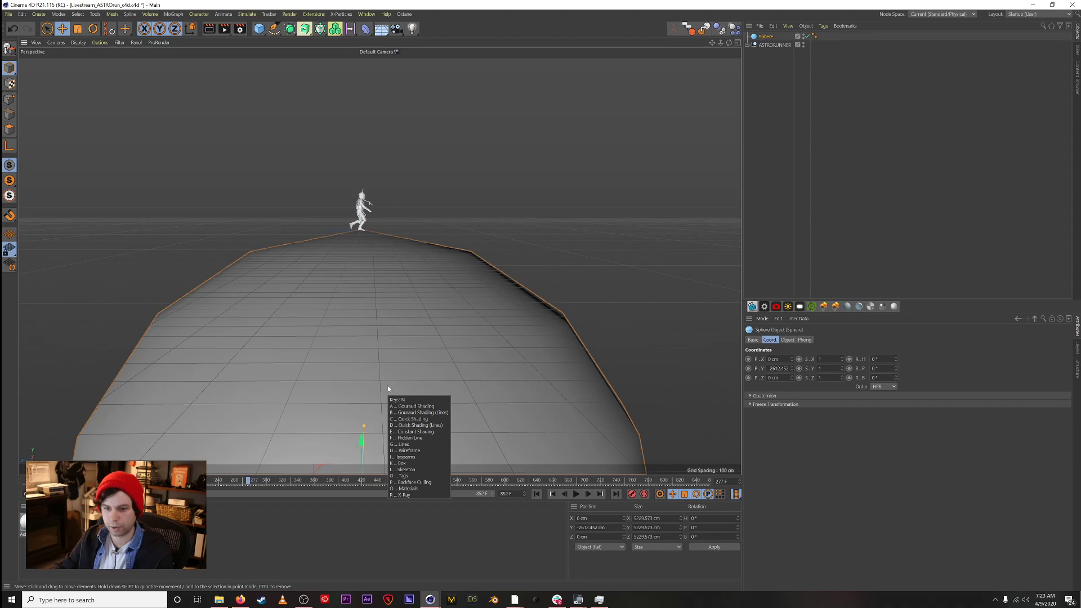
{"action": "key", "text": "b"}
{"action": "key", "text": "n"}
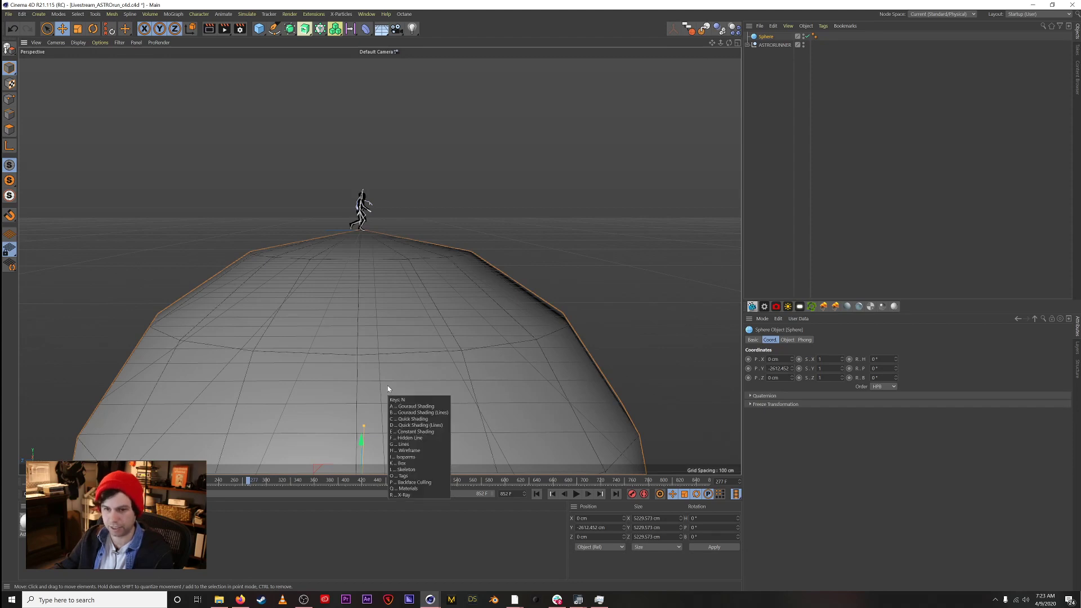
{"action": "key", "text": "b"}
Step: Set the sphere's segments to 1000
{"action": "mouse_move", "coordinate": [408, 341]}
{"action": "right_mouse_down", "text": "alt"}
{"action": "mouse_move", "coordinate": [404, 317]}
{"action": "mouse_move", "coordinate": [428, 286]}
{"action": "mouse_move", "coordinate": [279, 350]}
{"action": "right_mouse_up", "text": "alt"}
{"action": "middle_click_drag", "start_coordinate": [403, 352], "coordinate": [370, 225], "text": "alt"}
{"action": "left_click_drag", "start_coordinate": [420, 259], "coordinate": [414, 324], "text": "alt"}
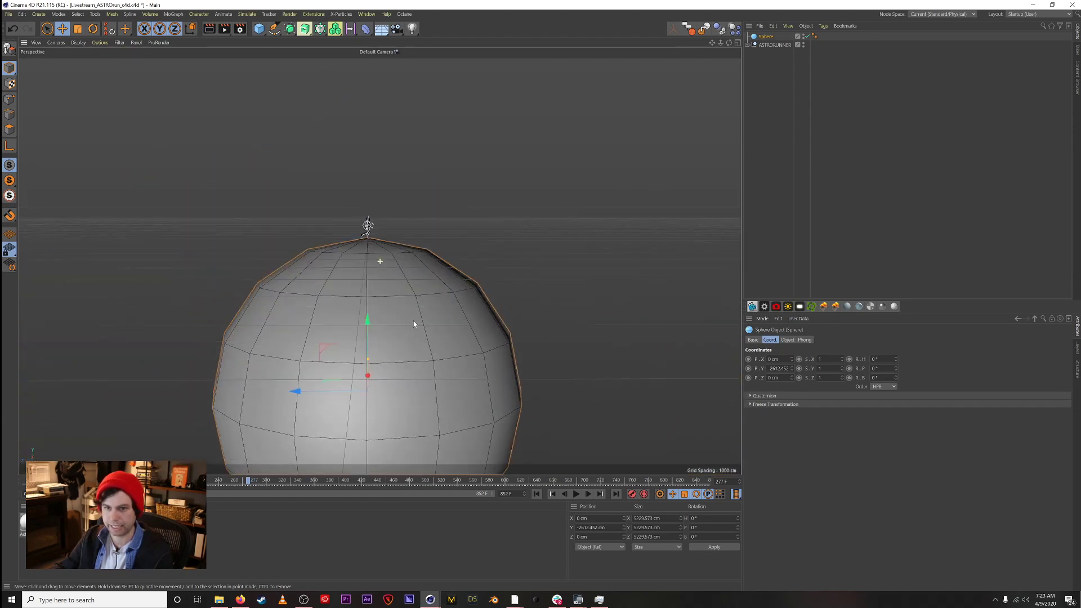
{"action": "left_click", "coordinate": [800, 72]}
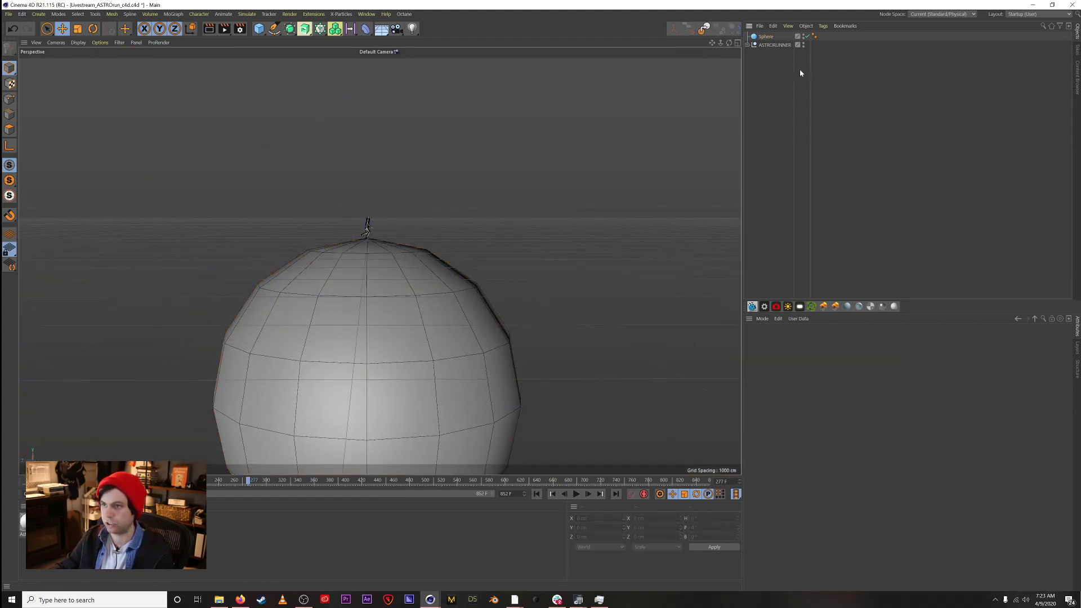
{"action": "left_click", "coordinate": [768, 38]}
{"action": "left_click", "coordinate": [787, 340]}
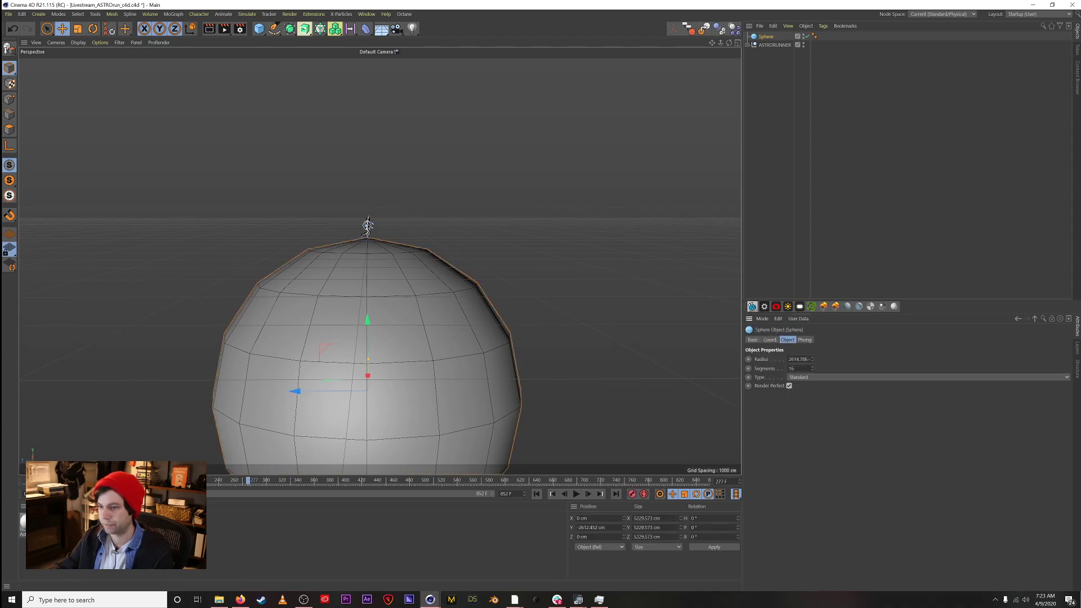
{"action": "type", "text": "1"}
{"action": "key", "text": "Return"}
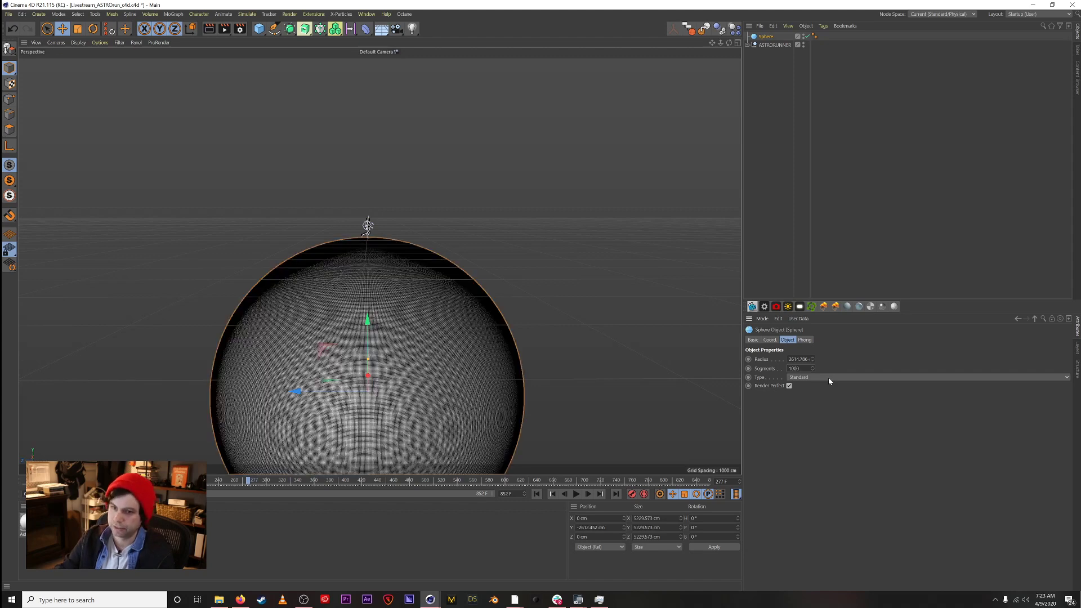
{"action": "left_click", "coordinate": [778, 97]}
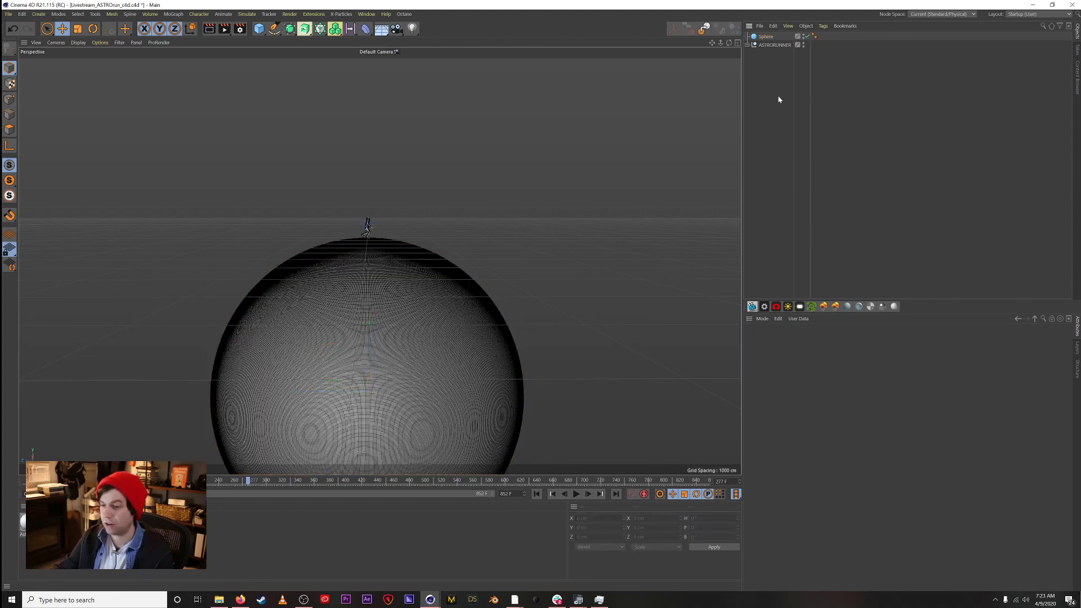
{"action": "left_click", "coordinate": [441, 393]}
{"action": "left_click", "coordinate": [812, 85]}
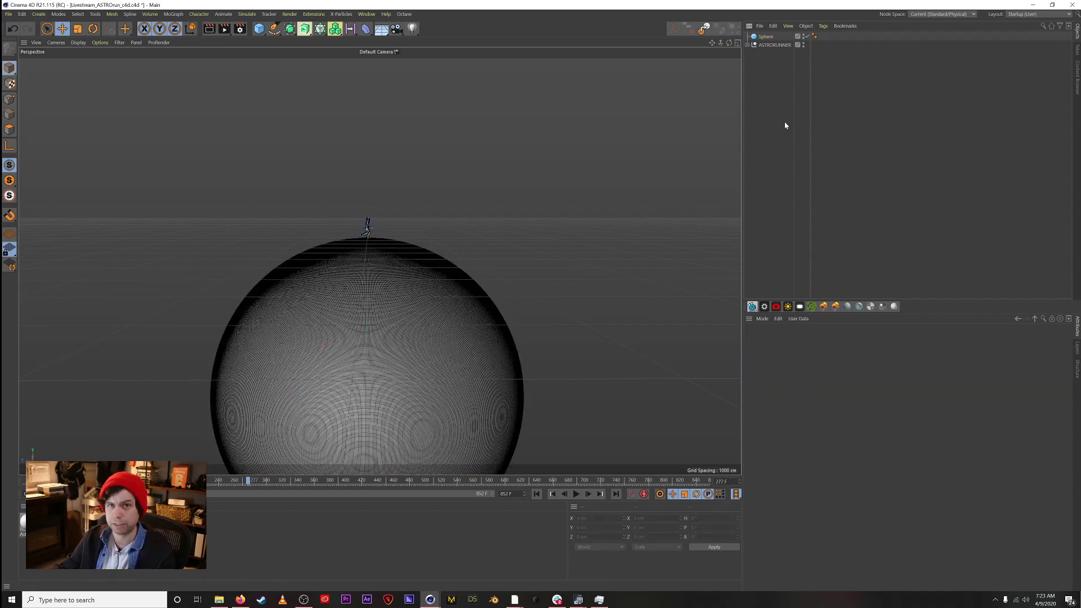
Step: Add a Displacer deformer as a child of the sphere and clear the selection
{"action": "left_click", "coordinate": [767, 37]}
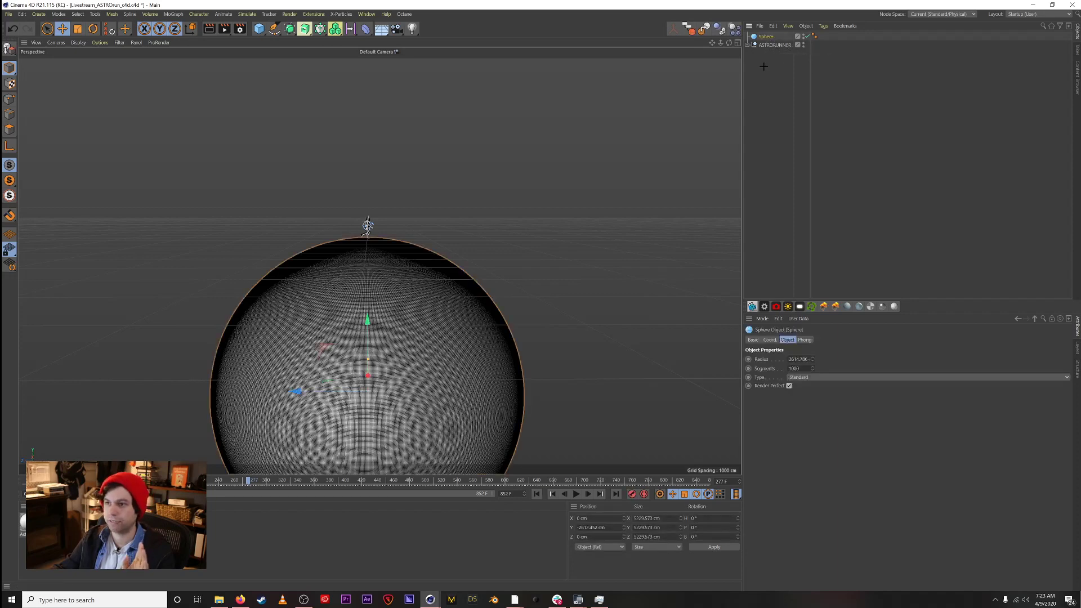
{"action": "left_click", "coordinate": [367, 29]}
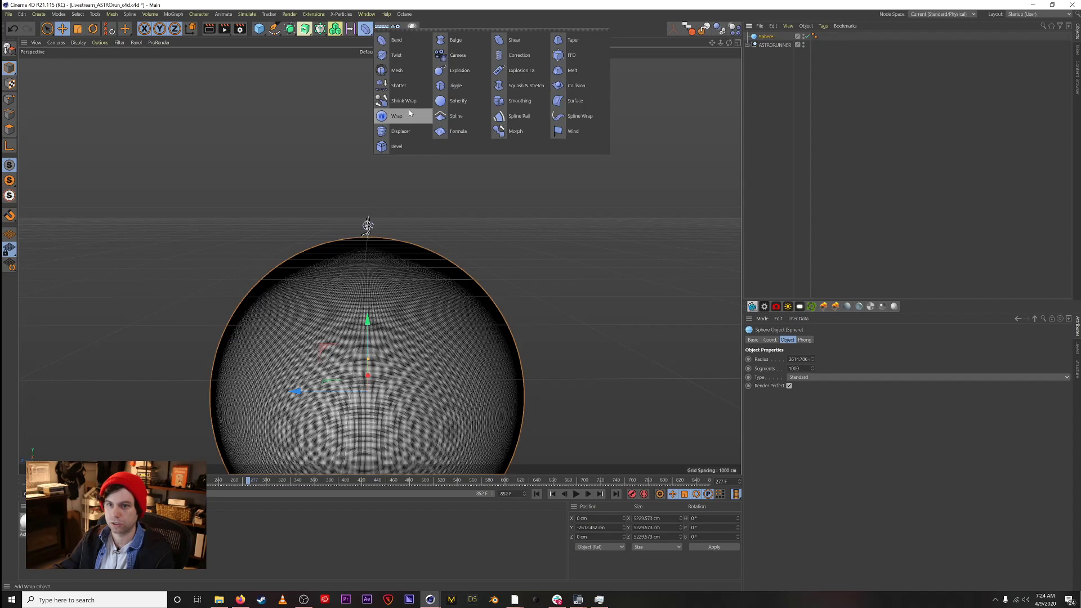
{"action": "left_click", "coordinate": [400, 130], "text": "shift"}
{"action": "left_click", "coordinate": [785, 86]}
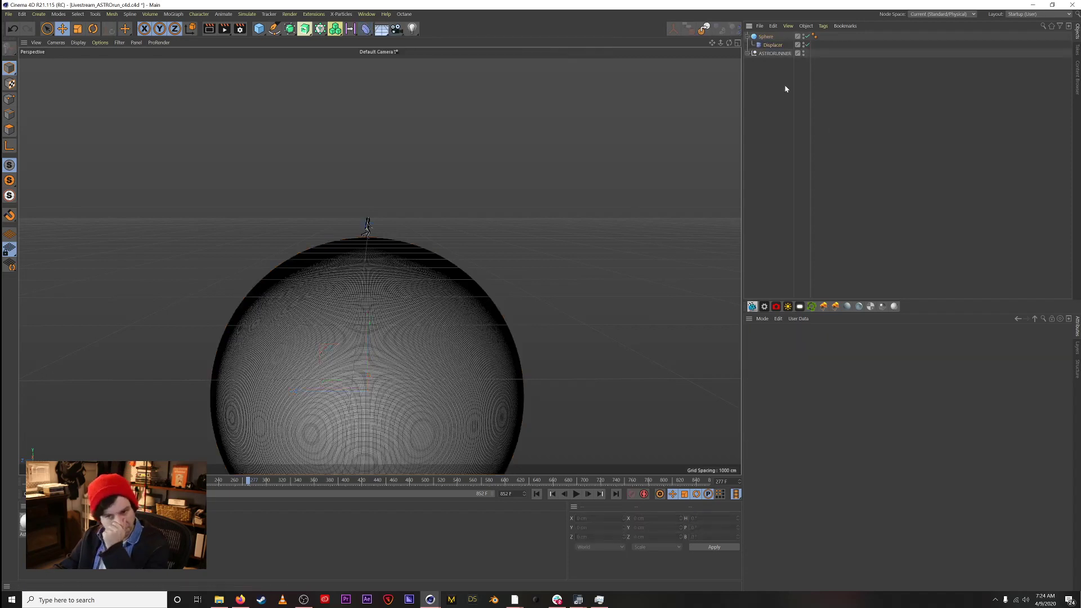
Step: Start loading an image as the Displacer's shader and go to the 03_Textures folder in zCreativeAssets
{"action": "left_click", "coordinate": [770, 46]}
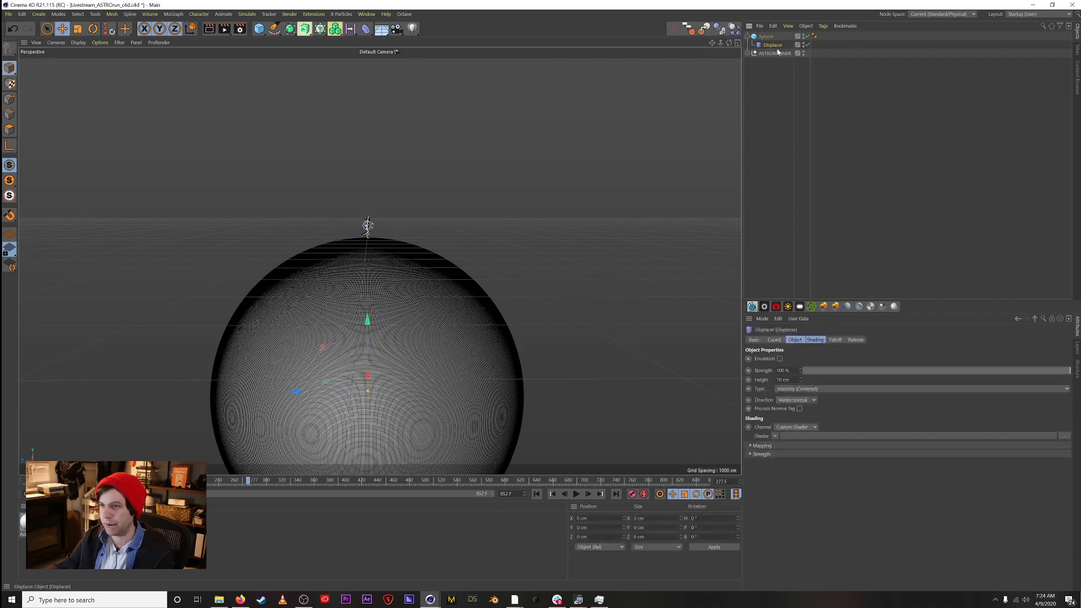
{"action": "left_click", "coordinate": [795, 339], "text": "shift"}
{"action": "left_click", "coordinate": [798, 340]}
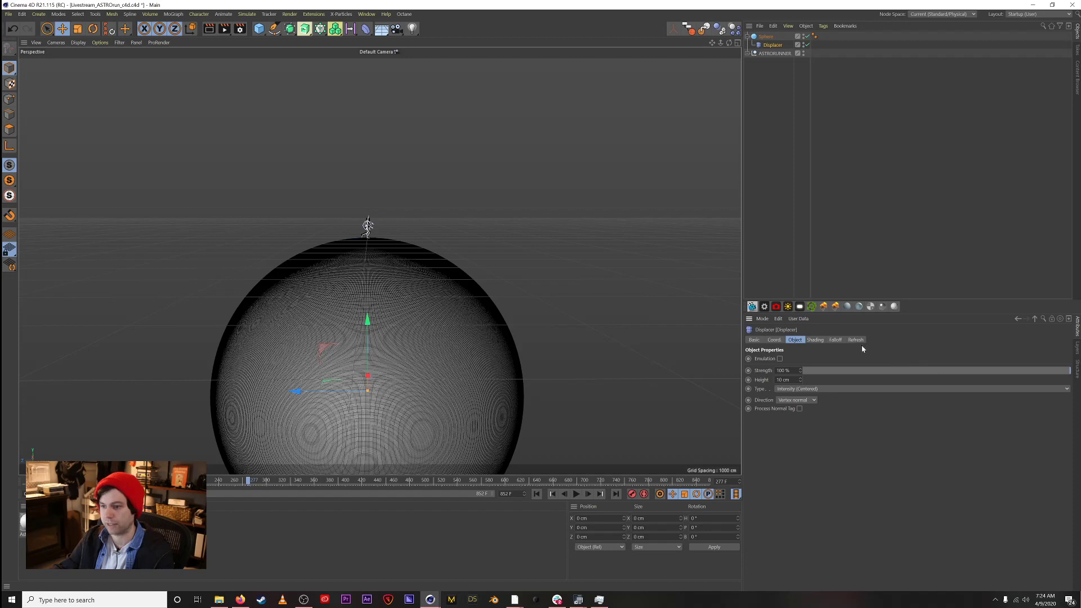
{"action": "left_click", "coordinate": [822, 341]}
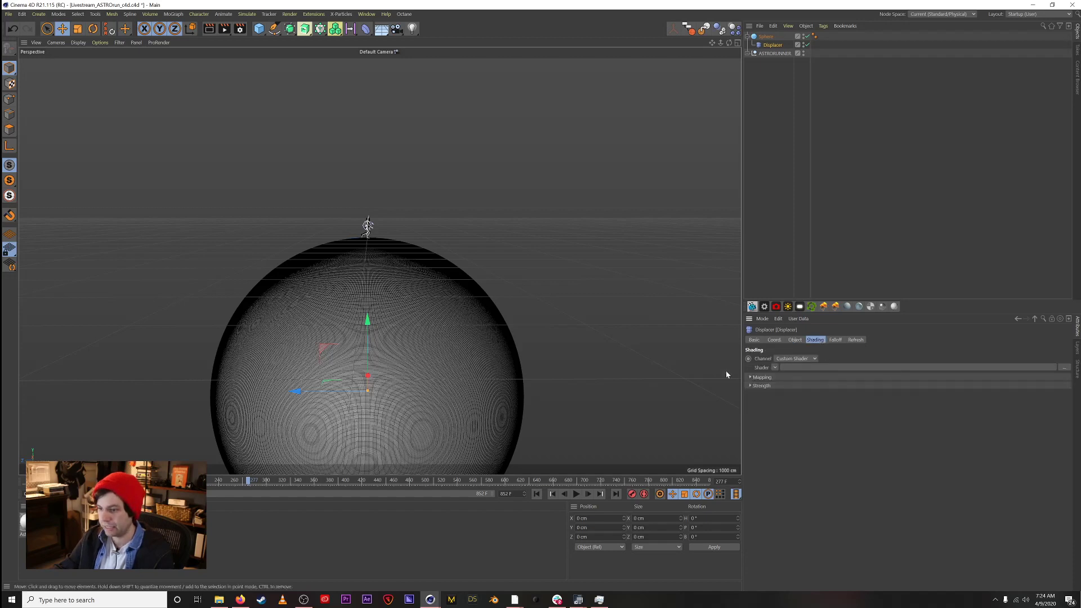
{"action": "left_click", "coordinate": [809, 368]}
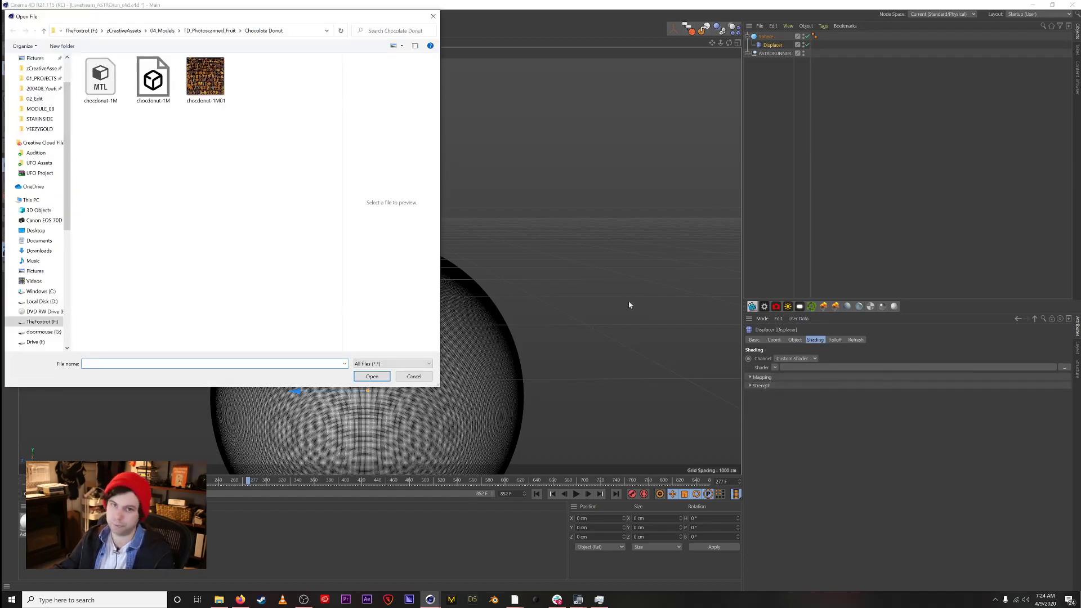
{"action": "left_click", "coordinate": [42, 68]}
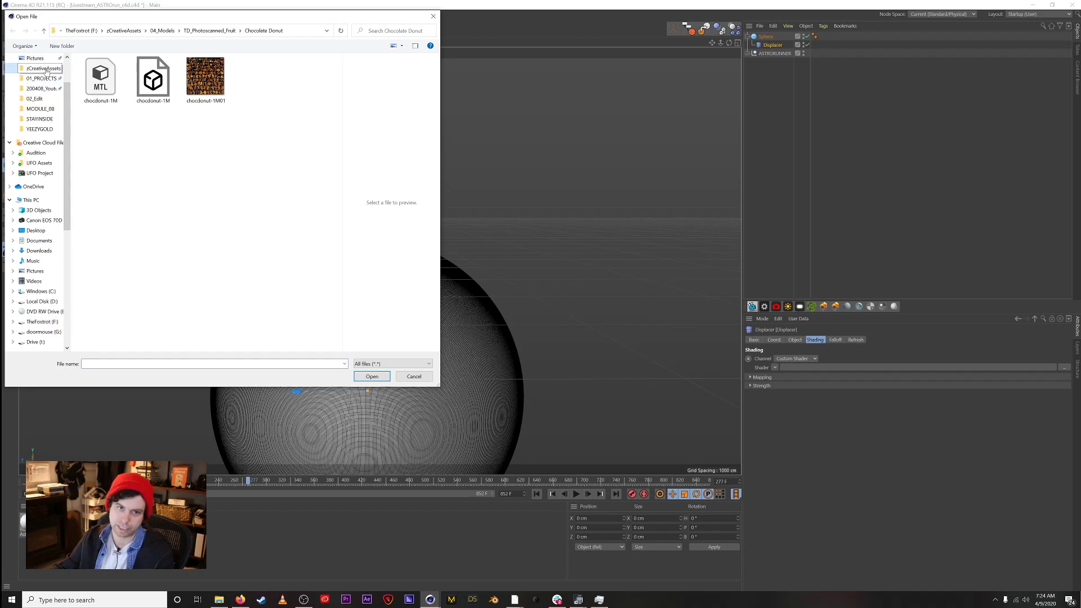
{"action": "double_click", "coordinate": [129, 89]}
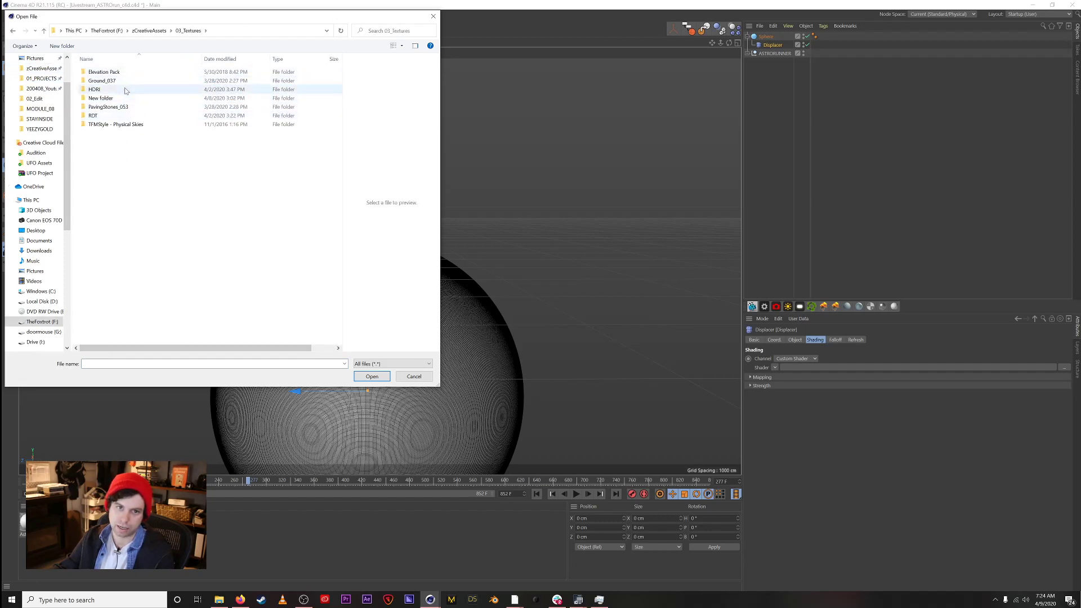
Step: Look through the Elevation Pack's Elevation 02 folder and the New folder of textures for a suitable height map
{"action": "double_click", "coordinate": [107, 72]}
{"action": "double_click", "coordinate": [102, 81]}
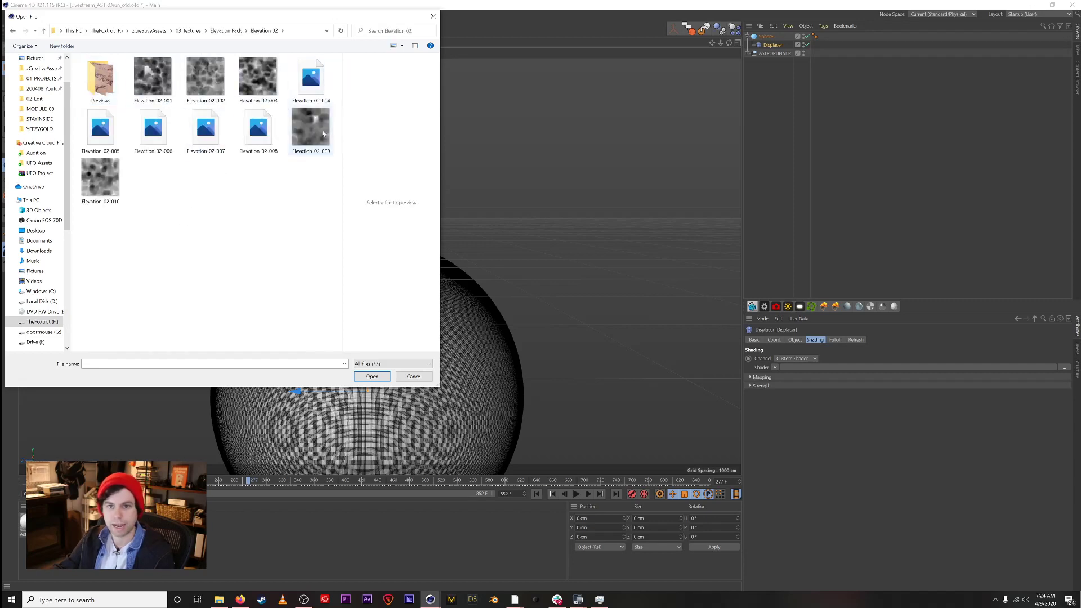
{"action": "left_click", "coordinate": [44, 31]}
{"action": "left_click", "coordinate": [44, 31]}
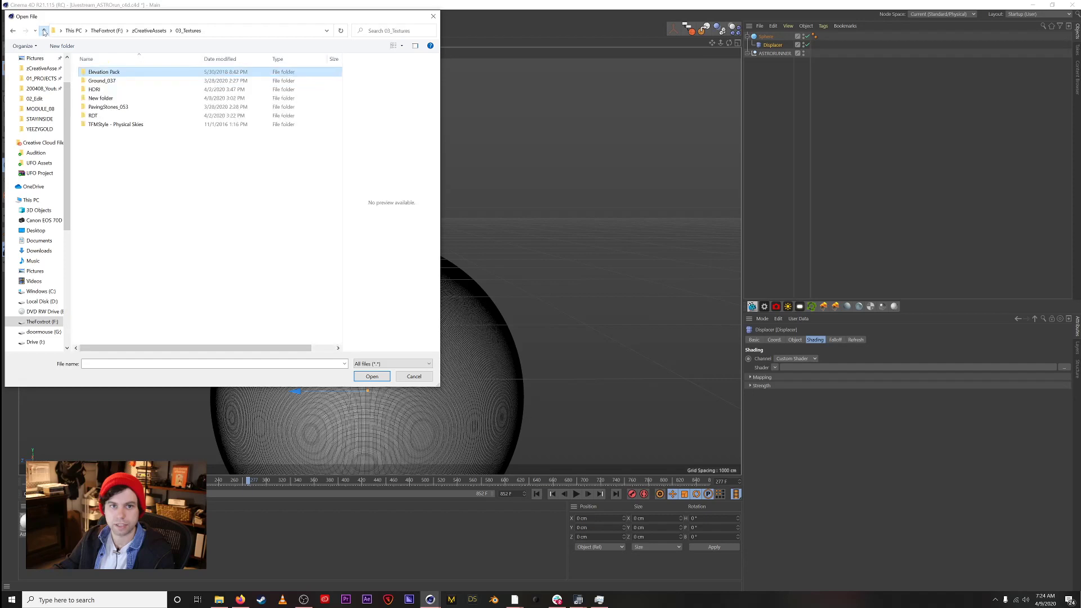
{"action": "double_click", "coordinate": [127, 99]}
{"action": "left_click", "coordinate": [44, 31]}
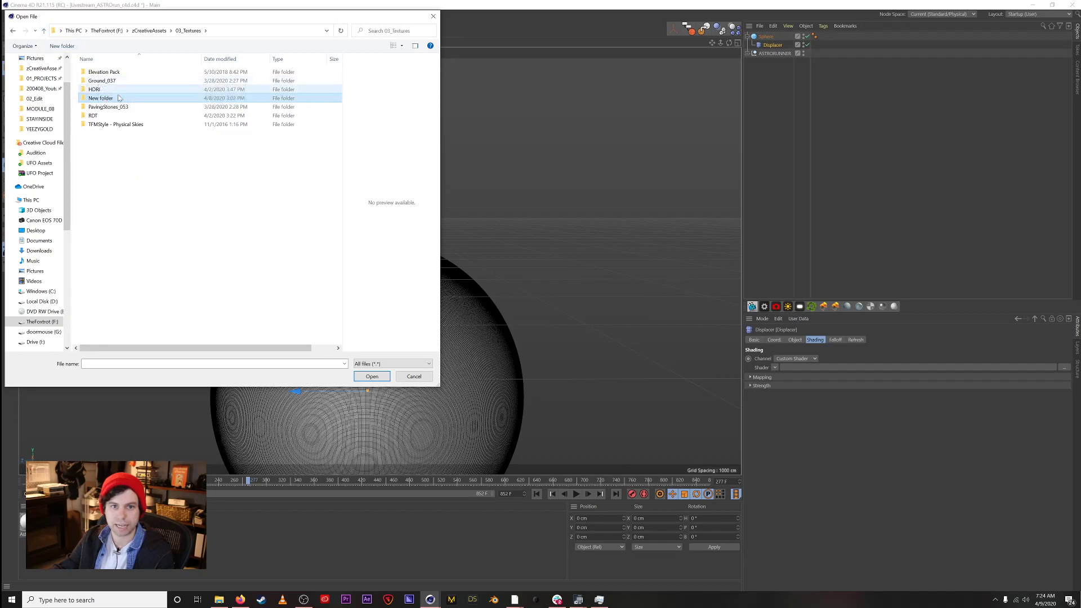
{"action": "left_click", "coordinate": [120, 142]}
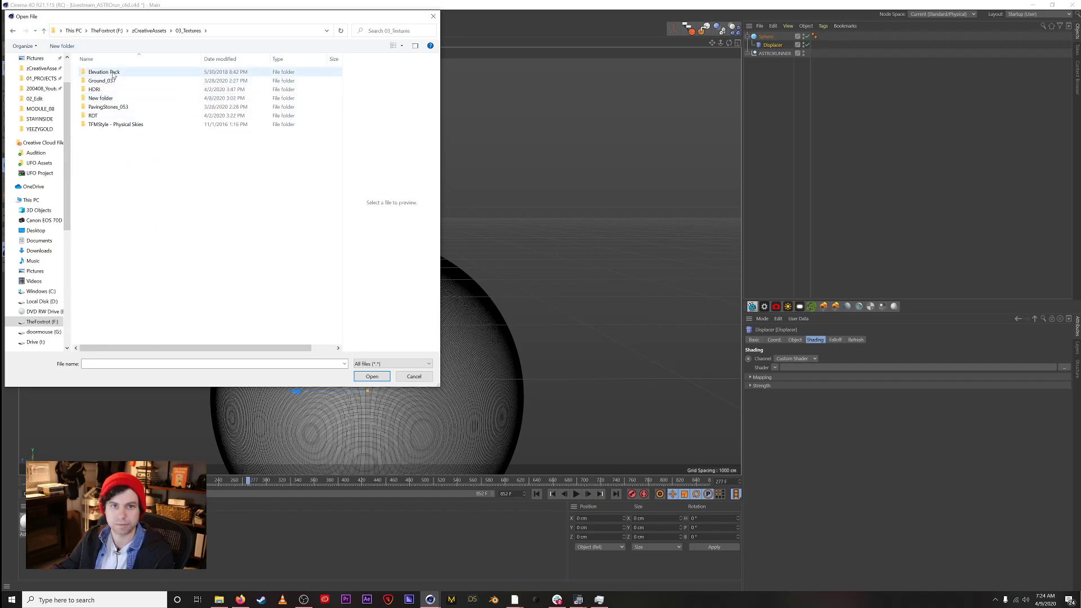
{"action": "double_click", "coordinate": [111, 73]}
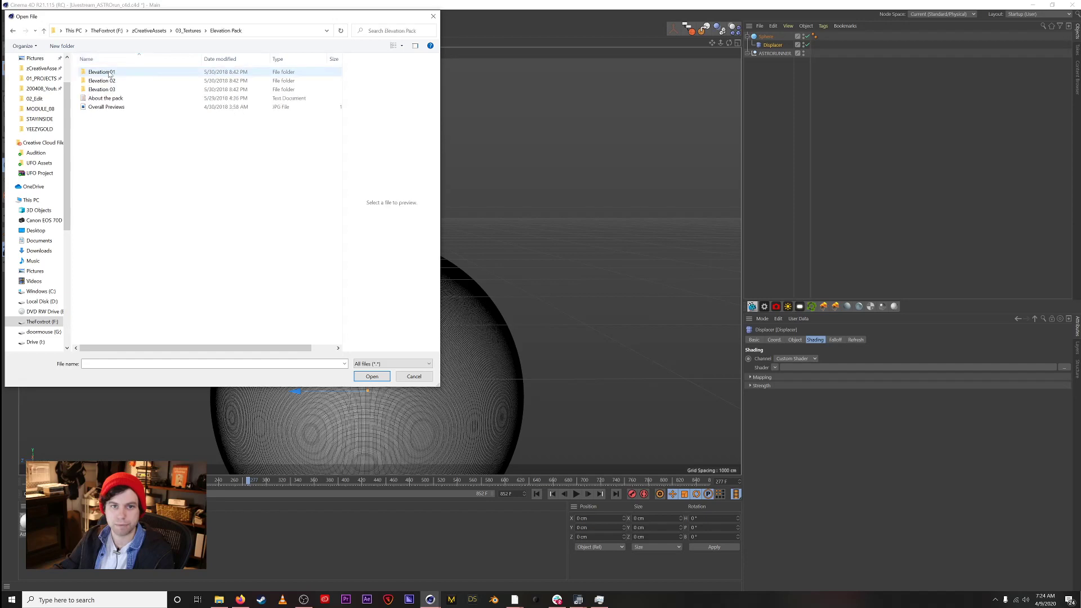
{"action": "left_click", "coordinate": [121, 82]}
{"action": "double_click", "coordinate": [120, 83]}
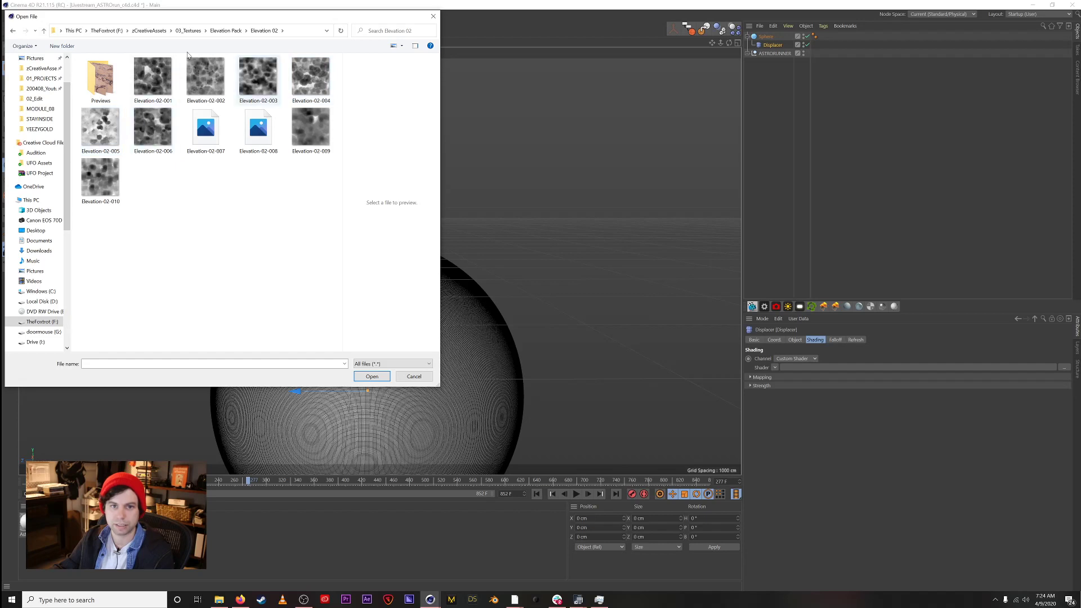
Step: Load Elevation-03-006 from the Elevation Pack's Elevation 03 folder as the Displacer's shader
{"action": "left_click", "coordinate": [44, 34]}
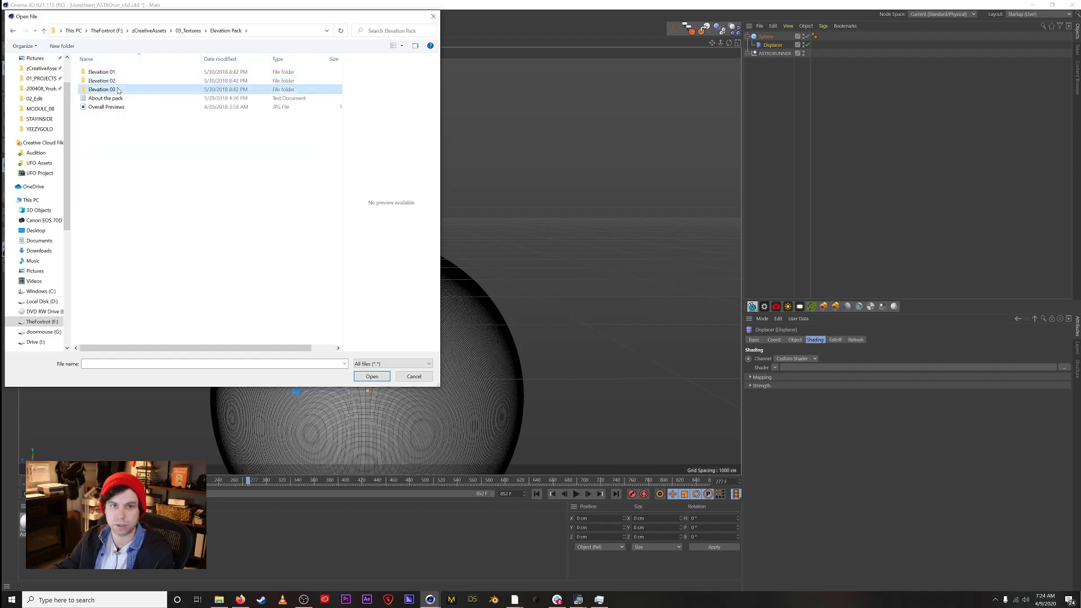
{"action": "double_click", "coordinate": [102, 85]}
{"action": "left_click", "coordinate": [257, 78]}
{"action": "left_click", "coordinate": [307, 83]}
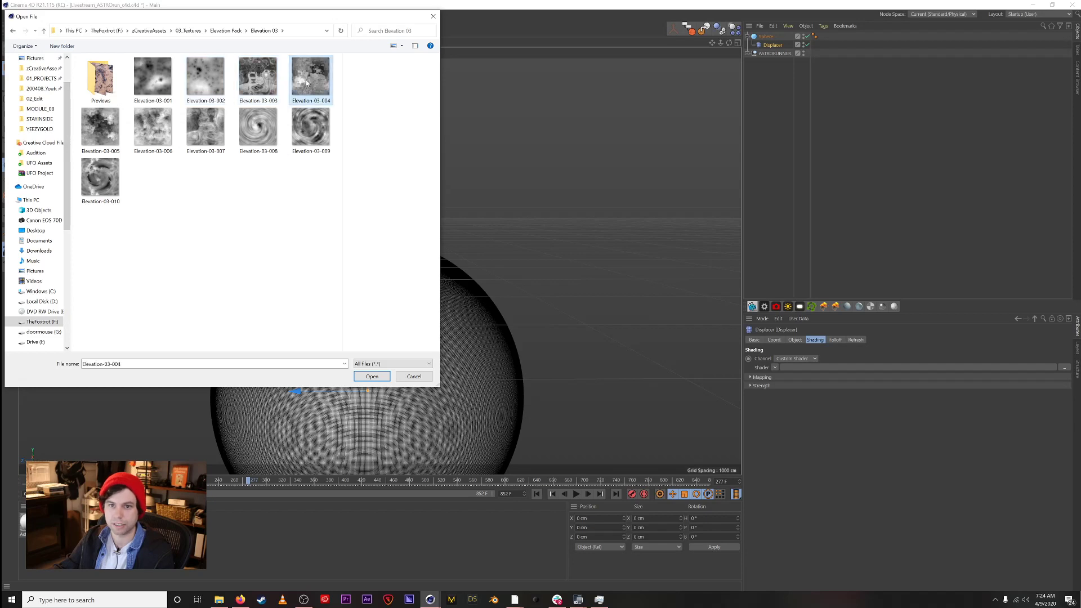
{"action": "left_click", "coordinate": [145, 131]}
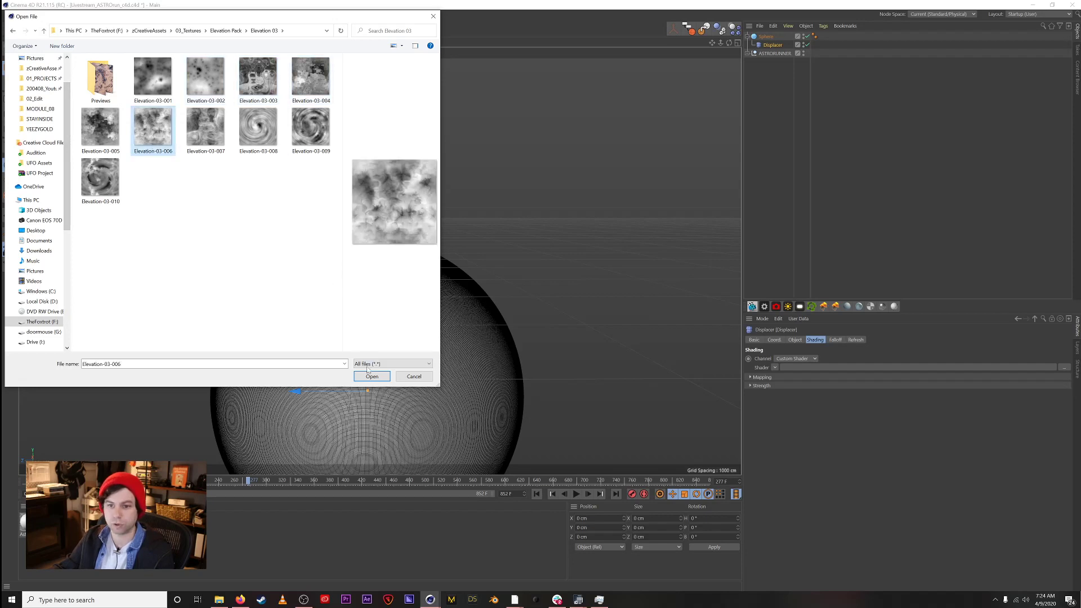
{"action": "left_click", "coordinate": [372, 376]}
{"action": "left_click", "coordinate": [605, 343]}
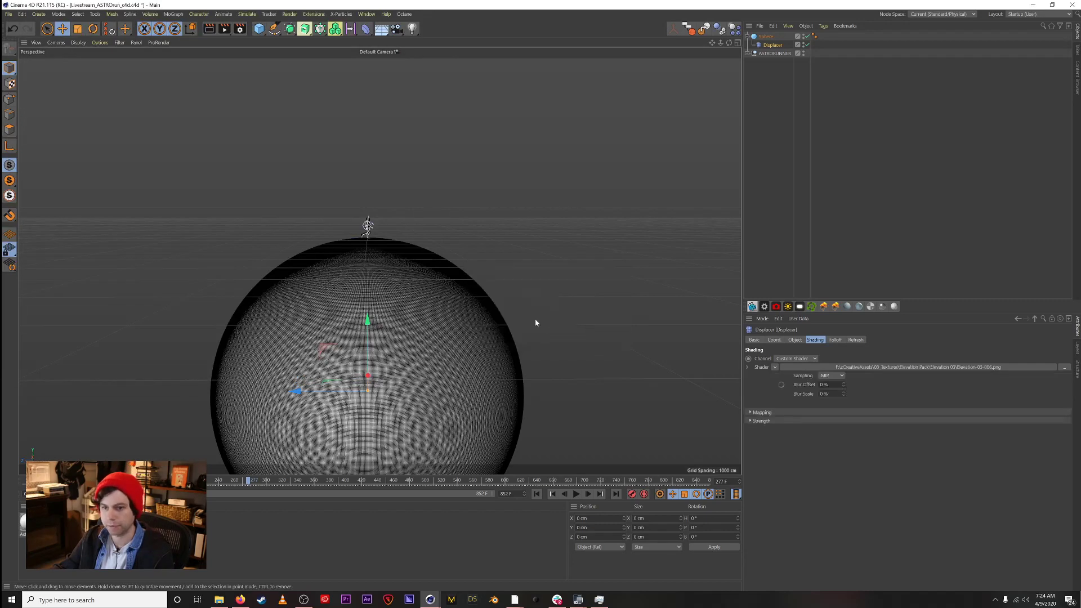
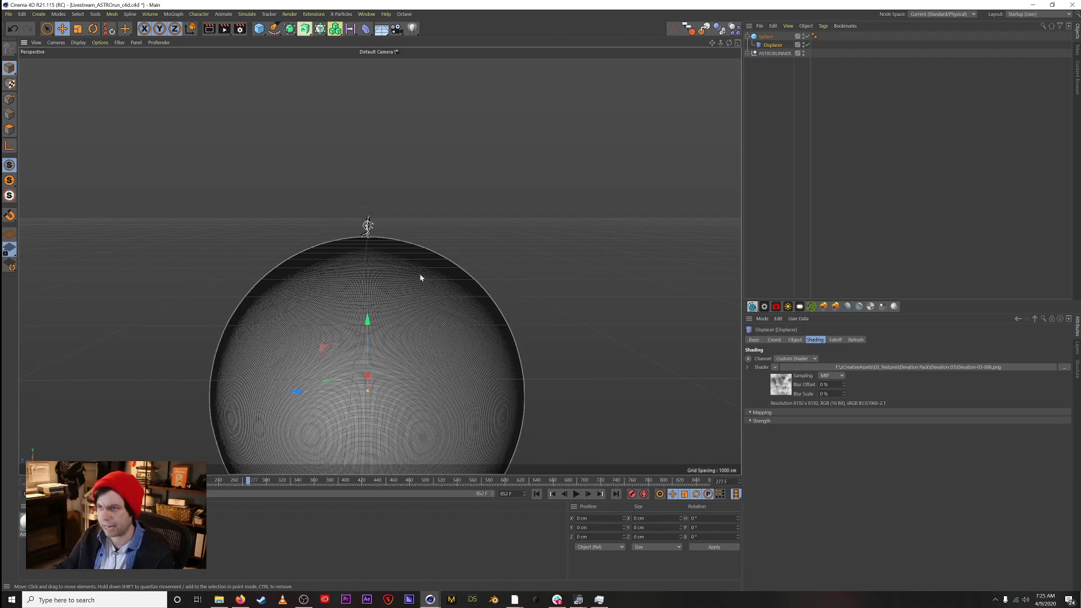
Step: Set the Displacer's height to about 80 cm and inspect the terrain relief around the astronaut
{"action": "middle_click_drag", "start_coordinate": [451, 328], "coordinate": [434, 177], "text": "alt"}
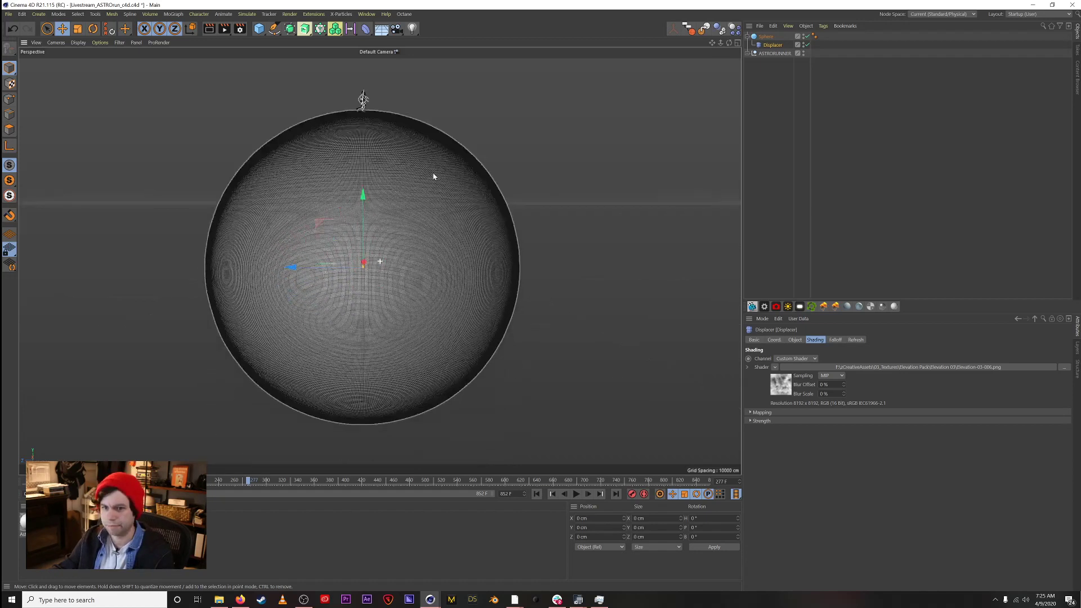
{"action": "left_click_drag", "start_coordinate": [367, 227], "coordinate": [300, 237], "text": "alt"}
{"action": "right_click_drag", "start_coordinate": [353, 194], "coordinate": [497, 137], "text": "alt"}
{"action": "mouse_move", "coordinate": [376, 242]}
{"action": "left_mouse_down", "text": "alt"}
{"action": "mouse_move", "coordinate": [449, 264]}
{"action": "mouse_move", "coordinate": [504, 216]}
{"action": "left_mouse_up", "text": "alt"}
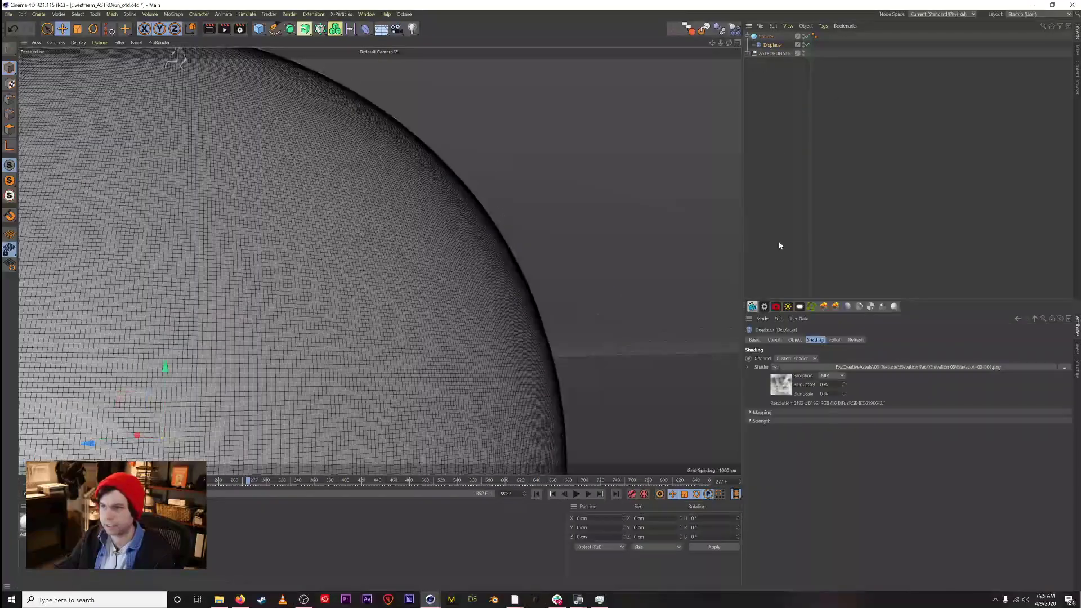
{"action": "left_click", "coordinate": [802, 340]}
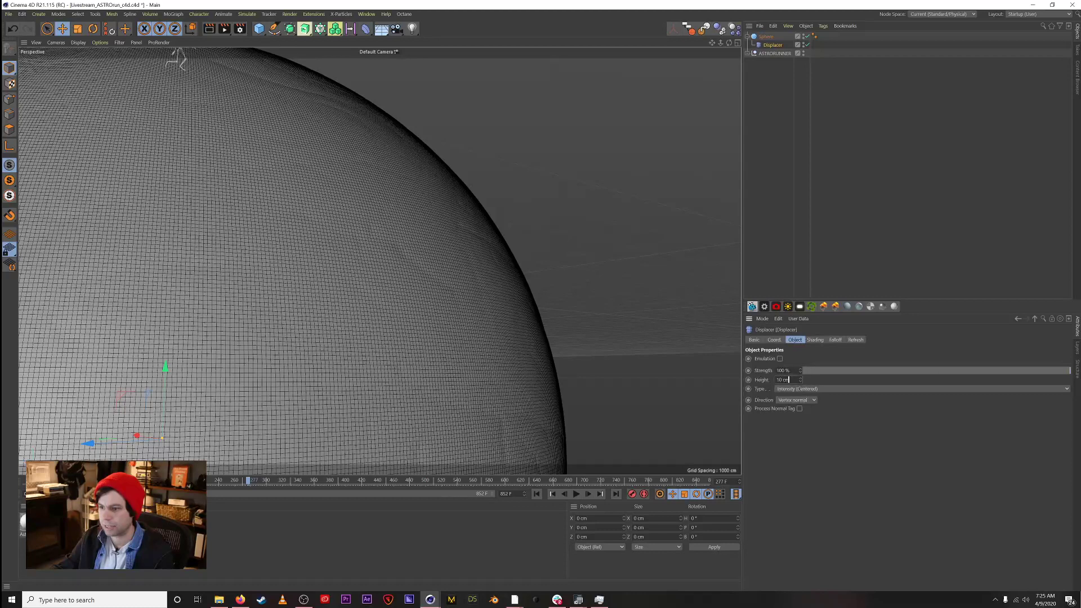
{"action": "mouse_move", "coordinate": [800, 379]}
{"action": "left_mouse_down"}
{"action": "mouse_move", "coordinate": [800, 349]}
{"action": "mouse_move", "coordinate": [800, 366]}
{"action": "left_mouse_up"}
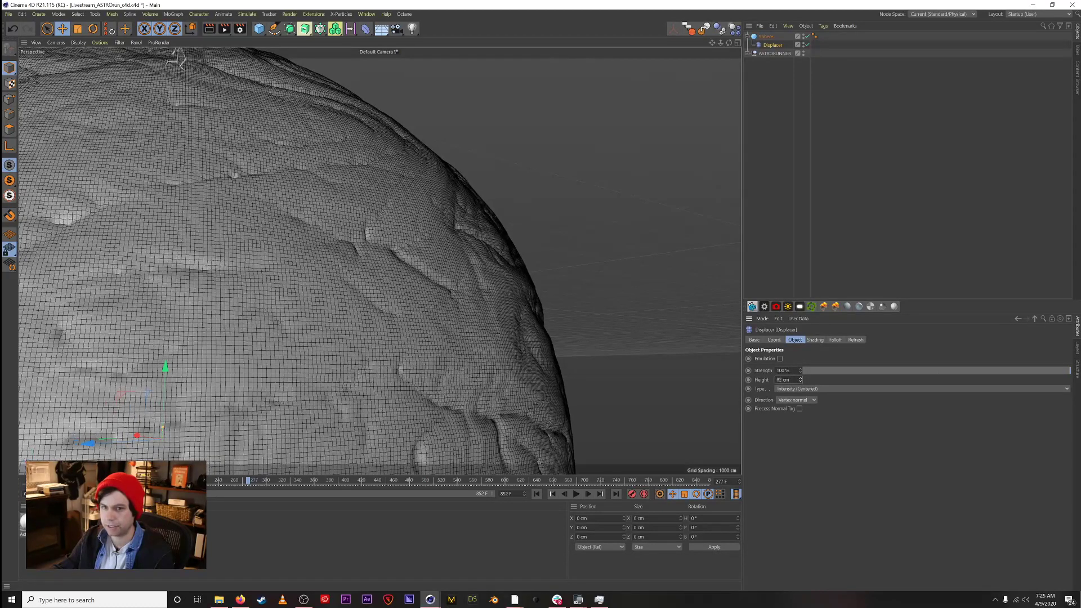
{"action": "left_click_drag", "start_coordinate": [337, 225], "coordinate": [297, 82], "text": "alt"}
{"action": "middle_click_drag", "start_coordinate": [392, 173], "coordinate": [383, 293], "text": "alt"}
{"action": "left_click_drag", "start_coordinate": [384, 293], "coordinate": [371, 195], "text": "alt"}
{"action": "right_click_drag", "start_coordinate": [370, 195], "coordinate": [420, 188], "text": "alt"}
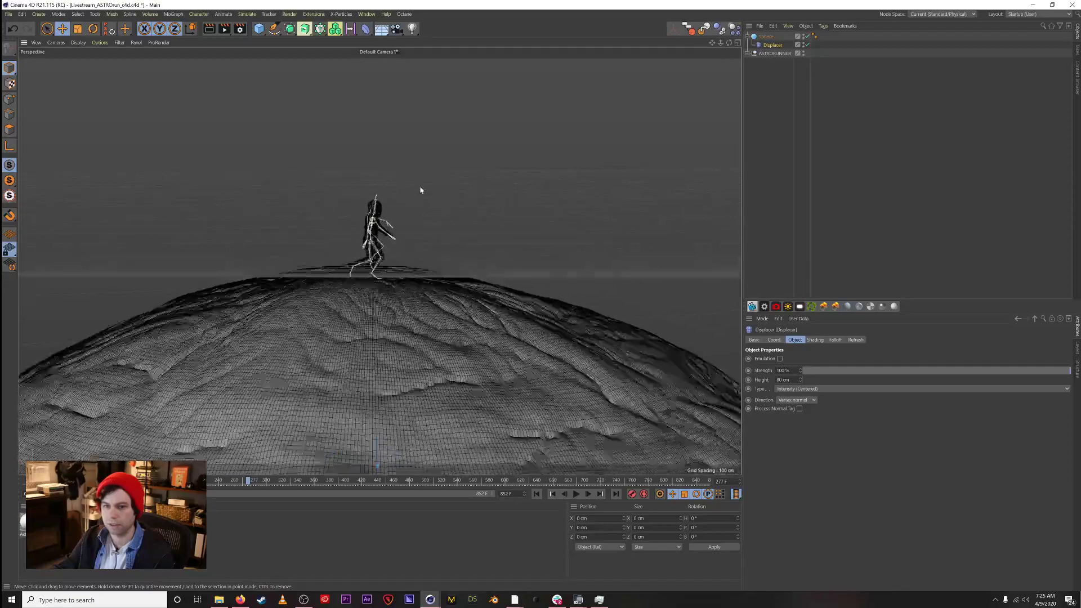
Step: Scale the planet sphere down and move it up so its top meets the astronaut's feet
{"action": "middle_click_drag", "start_coordinate": [420, 188], "coordinate": [402, 241], "text": "alt"}
{"action": "right_click_drag", "start_coordinate": [360, 280], "coordinate": [246, 337], "text": "alt"}
{"action": "left_click", "coordinate": [374, 379]}
{"action": "key", "text": "t"}
{"action": "left_click_drag", "start_coordinate": [526, 404], "coordinate": [464, 415]}
{"action": "key", "text": "e"}
{"action": "left_click_drag", "start_coordinate": [374, 464], "coordinate": [380, 264]}
{"action": "mouse_move", "coordinate": [374, 177]}
{"action": "left_mouse_down", "text": "alt"}
{"action": "mouse_move", "coordinate": [386, 208]}
{"action": "mouse_move", "coordinate": [508, 198]}
{"action": "mouse_move", "coordinate": [349, 196]}
{"action": "left_mouse_up", "text": "alt"}
{"action": "right_click_drag", "start_coordinate": [395, 145], "coordinate": [451, 110], "text": "alt"}
{"action": "middle_click_drag", "start_coordinate": [406, 181], "coordinate": [403, 352], "text": "alt"}
{"action": "left_click_drag", "start_coordinate": [396, 257], "coordinate": [403, 231], "text": "alt"}
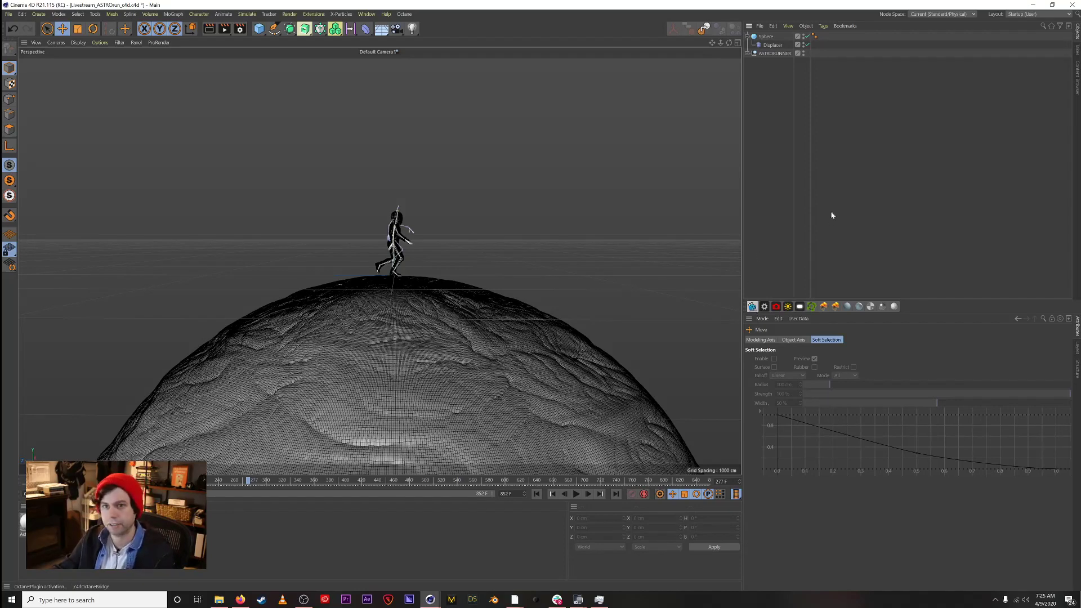
Step: Open the Octane Live Viewer, start rendering the scene and toggle its clay render mode
{"action": "left_click_drag", "start_coordinate": [504, 184], "coordinate": [820, 196]}
{"action": "left_click", "coordinate": [506, 214]}
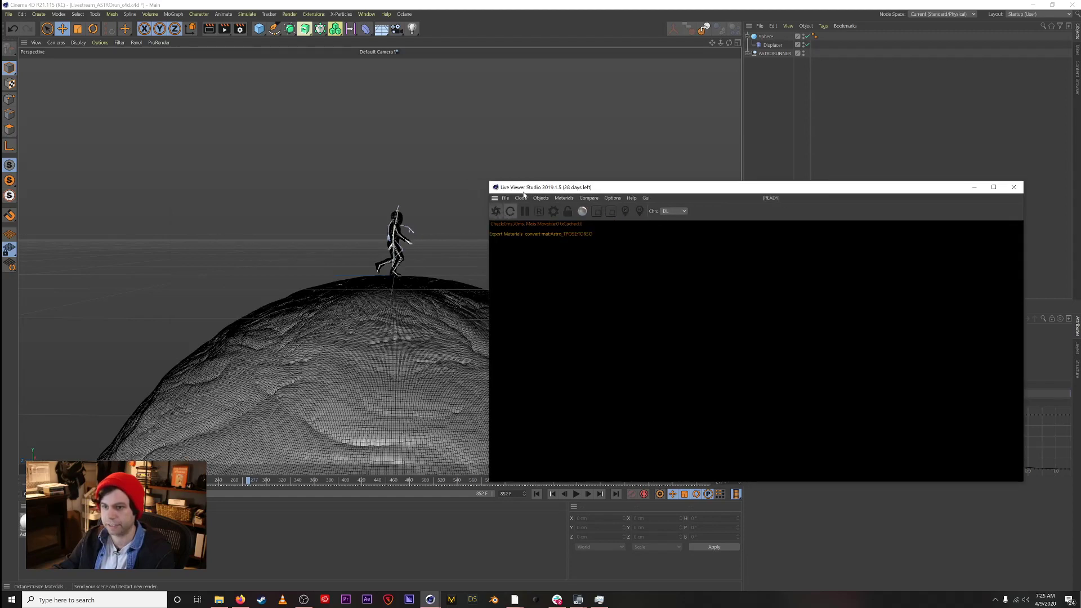
{"action": "left_click_drag", "start_coordinate": [525, 188], "coordinate": [562, 234]}
{"action": "left_click", "coordinate": [618, 259]}
{"action": "middle_click_drag", "start_coordinate": [388, 324], "coordinate": [342, 298], "text": "alt"}
{"action": "left_click_drag", "start_coordinate": [353, 218], "coordinate": [358, 218], "text": "alt"}
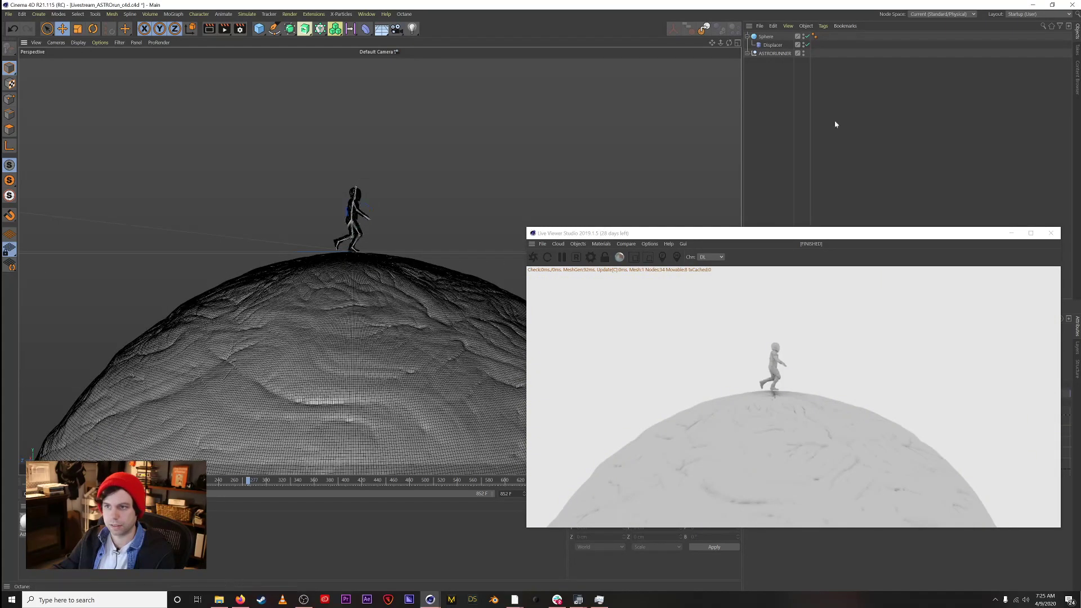
Step: Nudge ASTRORUNNER vertically to a Y position of about -2.3 cm and play the run from the first frame
{"action": "left_click", "coordinate": [774, 53]}
{"action": "left_click_drag", "start_coordinate": [355, 181], "coordinate": [354, 181]}
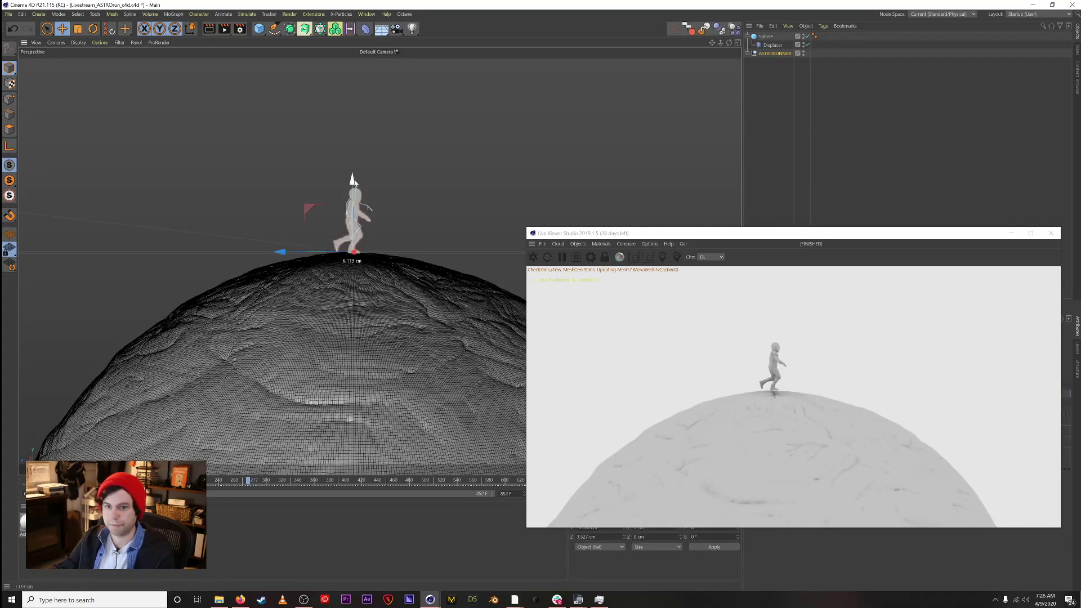
{"action": "left_click_drag", "start_coordinate": [656, 233], "coordinate": [887, 233]}
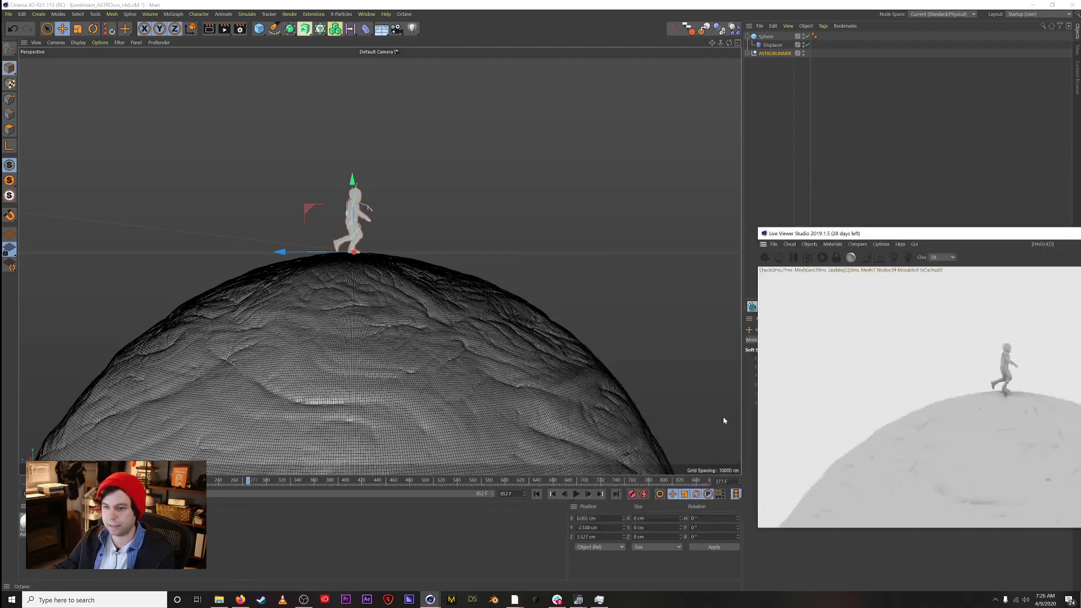
{"action": "left_click", "coordinate": [536, 493]}
{"action": "left_click", "coordinate": [576, 494]}
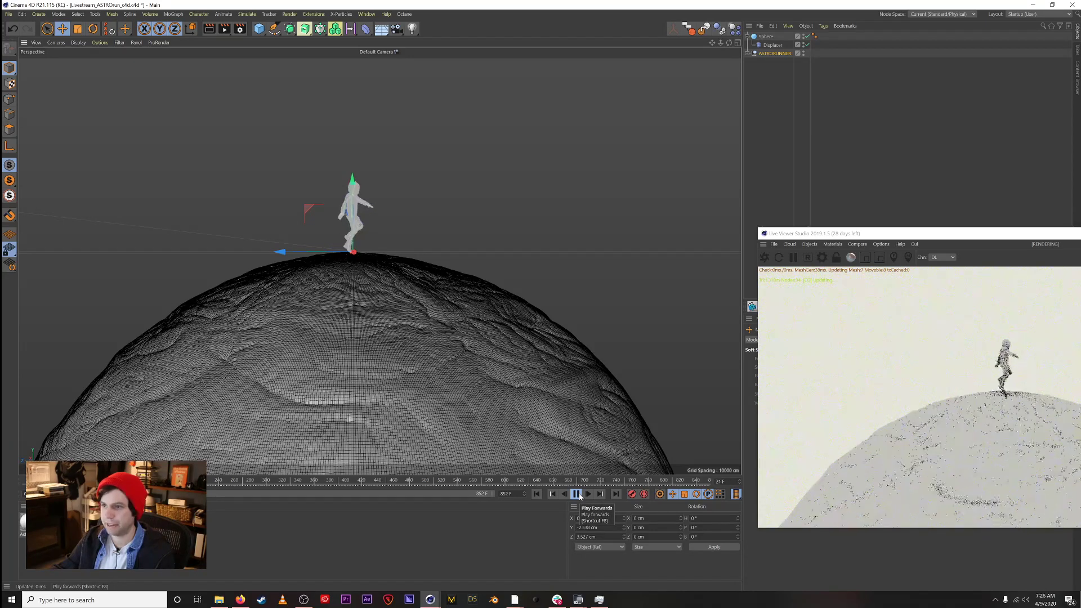
{"action": "left_click", "coordinate": [577, 495]}
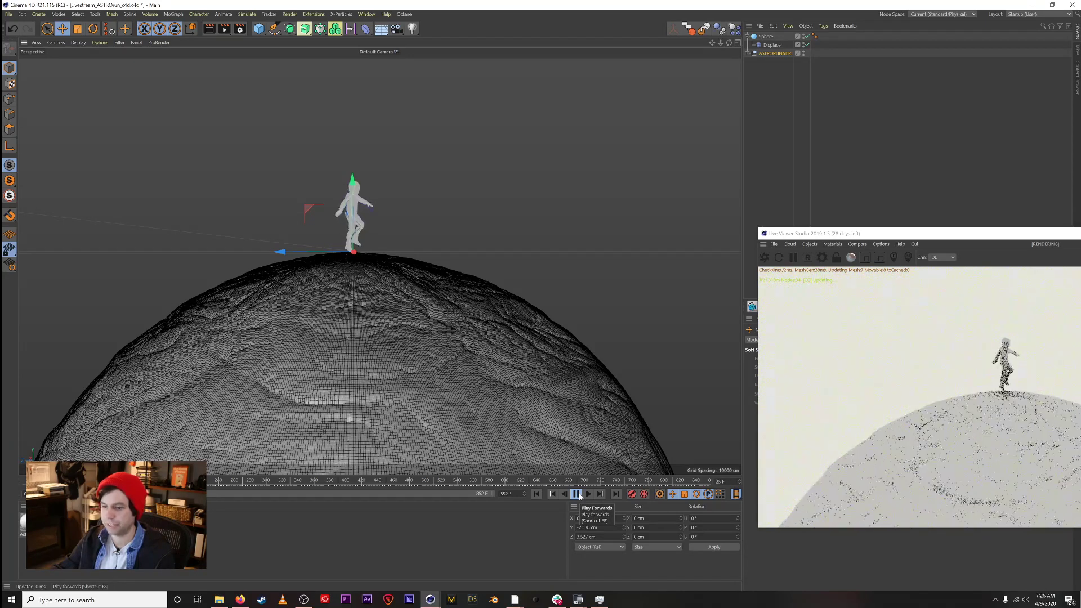
Step: Disable the Displacer, play the run over the smooth sphere and return to the first frame
{"action": "left_click", "coordinate": [808, 44]}
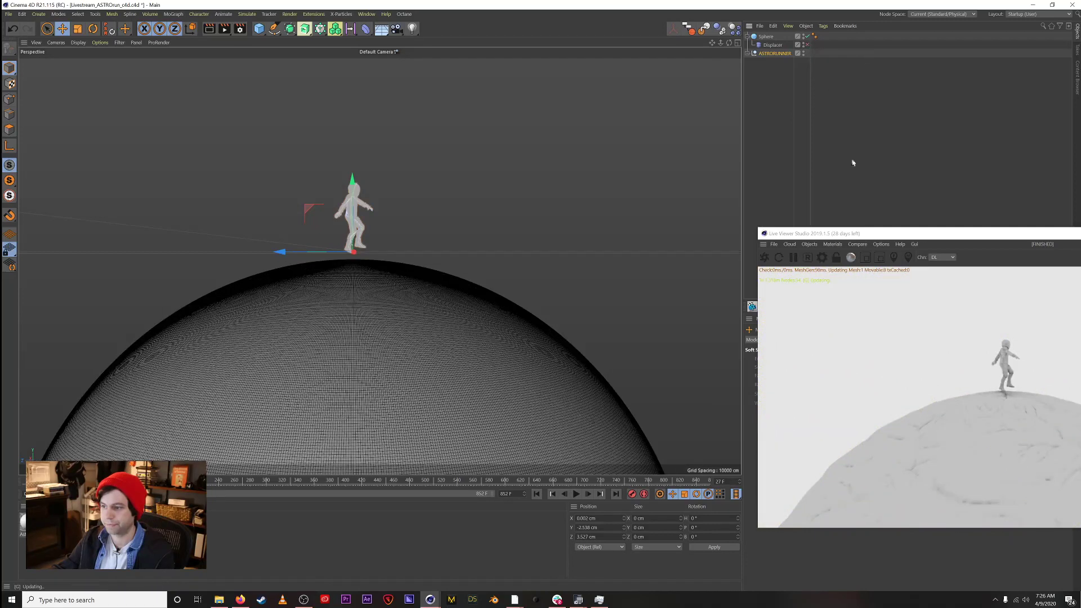
{"action": "left_click", "coordinate": [577, 494]}
{"action": "left_click", "coordinate": [577, 495]}
{"action": "left_click", "coordinate": [537, 494]}
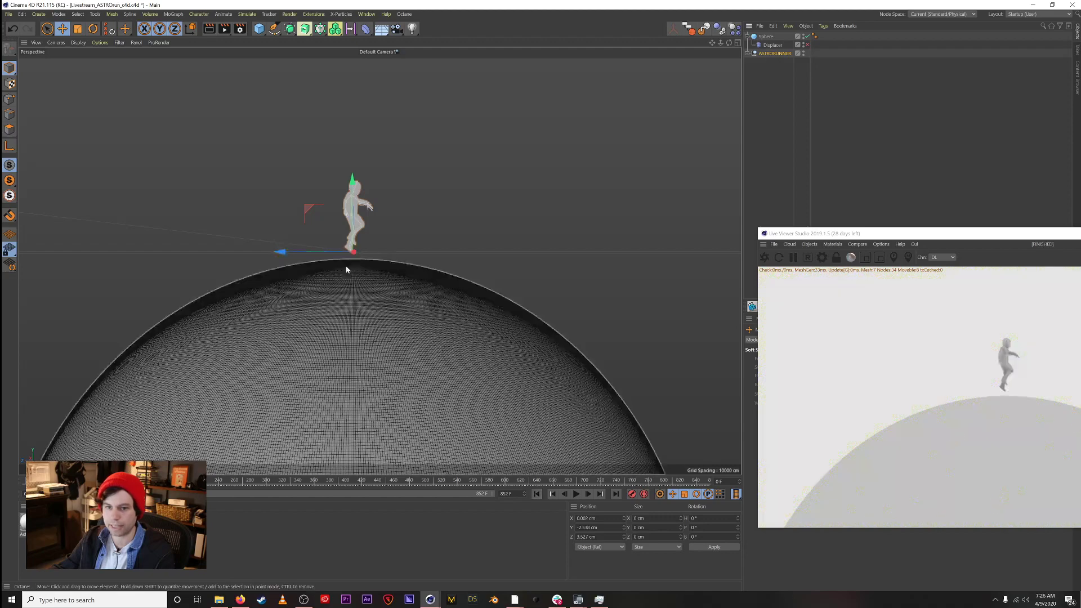
Step: Compare the planet with and without displacement beneath the astronaut, leaving the Displacer off
{"action": "right_click_drag", "start_coordinate": [349, 252], "coordinate": [440, 239], "text": "alt"}
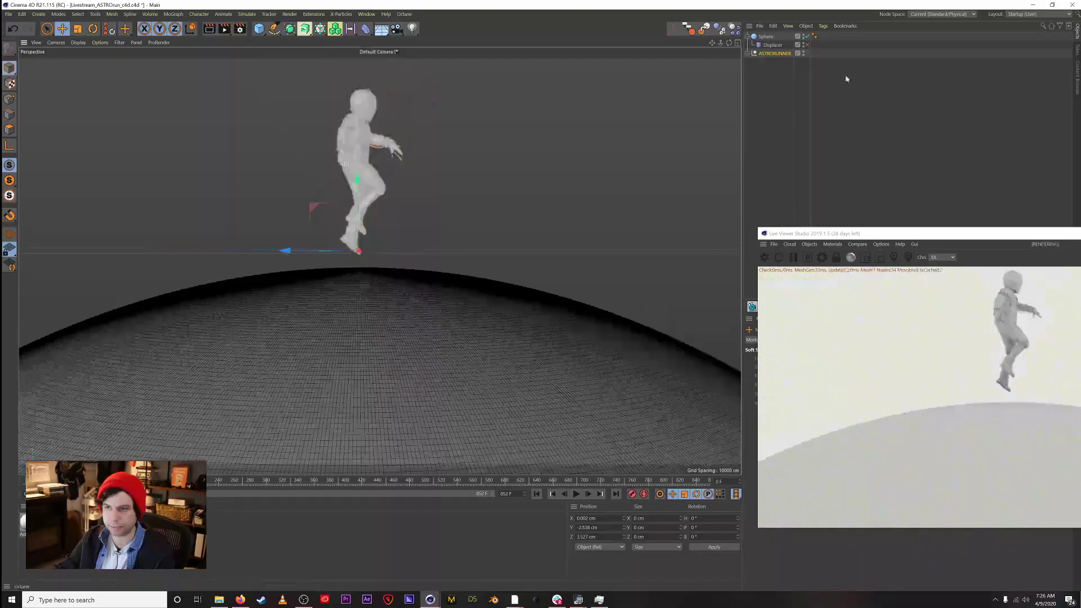
{"action": "left_click", "coordinate": [807, 45]}
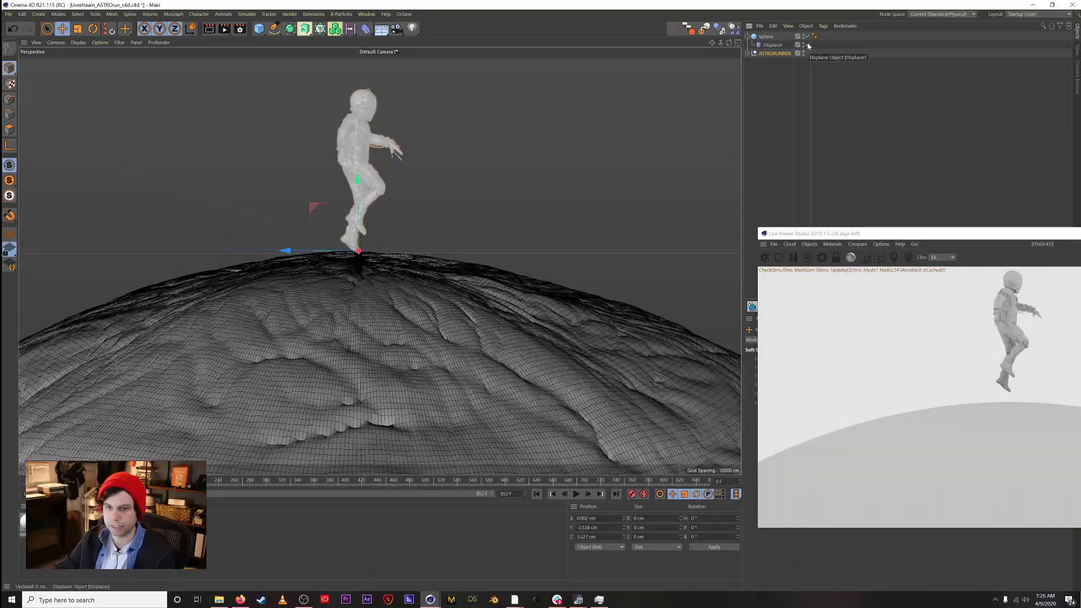
{"action": "left_click", "coordinate": [807, 45]}
{"action": "left_click", "coordinate": [807, 46]}
{"action": "left_click", "coordinate": [807, 45]}
{"action": "right_click_drag", "start_coordinate": [609, 184], "coordinate": [379, 309], "text": "alt"}
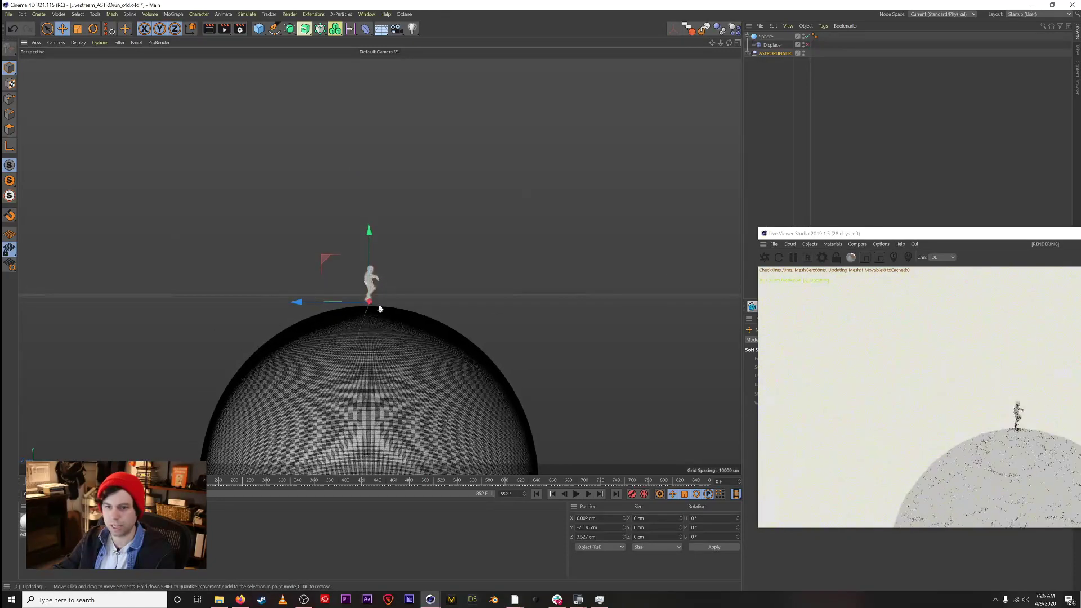
Step: Toggle the clay render mode, add an Octane Daylight and rotate it to a pitch of about 90.5°
{"action": "left_click", "coordinate": [852, 258]}
{"action": "left_click_drag", "start_coordinate": [849, 241], "coordinate": [664, 359]}
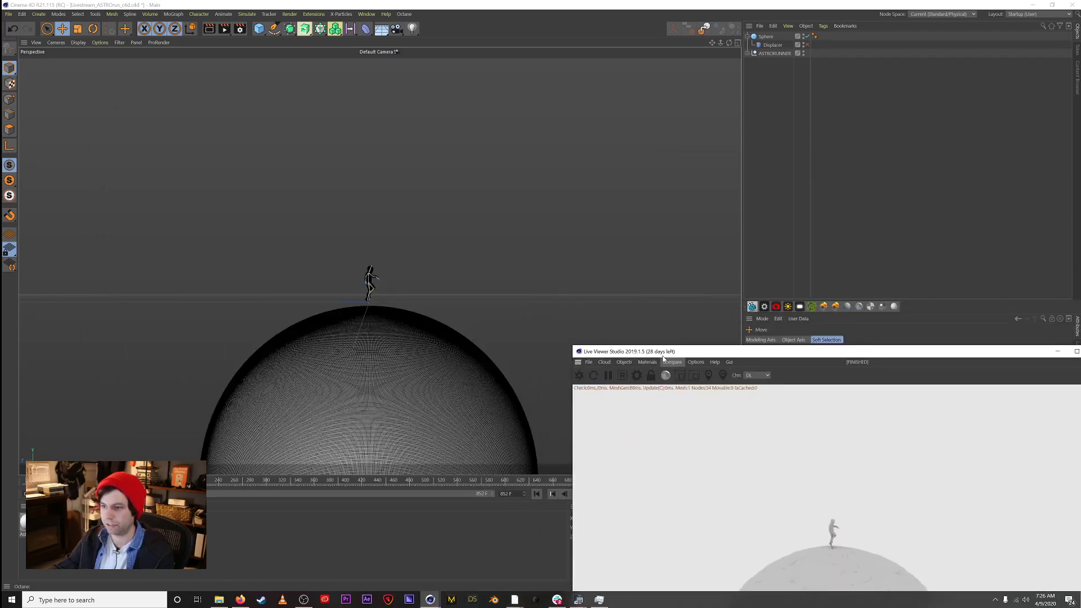
{"action": "left_click", "coordinate": [789, 306]}
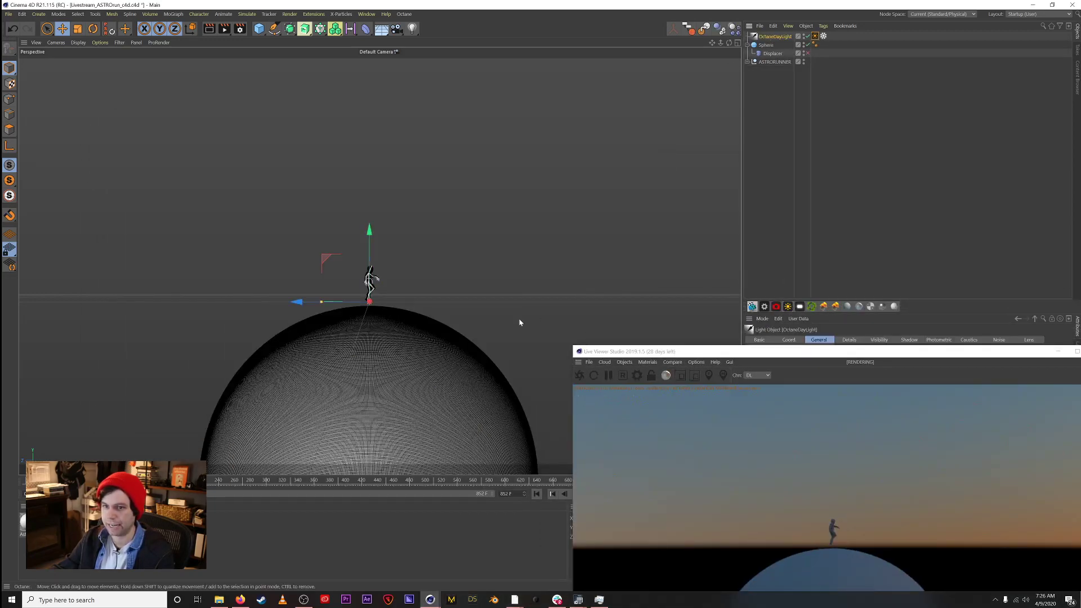
{"action": "key", "text": "r"}
{"action": "left_click_drag", "start_coordinate": [390, 270], "coordinate": [413, 327]}
{"action": "left_click_drag", "start_coordinate": [666, 353], "coordinate": [618, 264]}
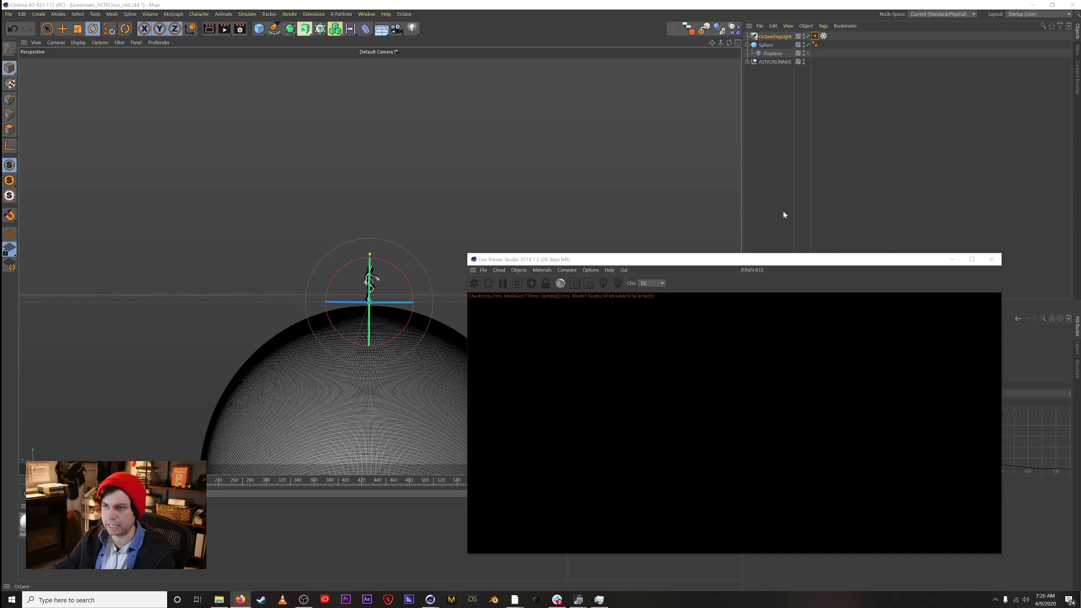
{"action": "left_click_drag", "start_coordinate": [752, 263], "coordinate": [831, 209]}
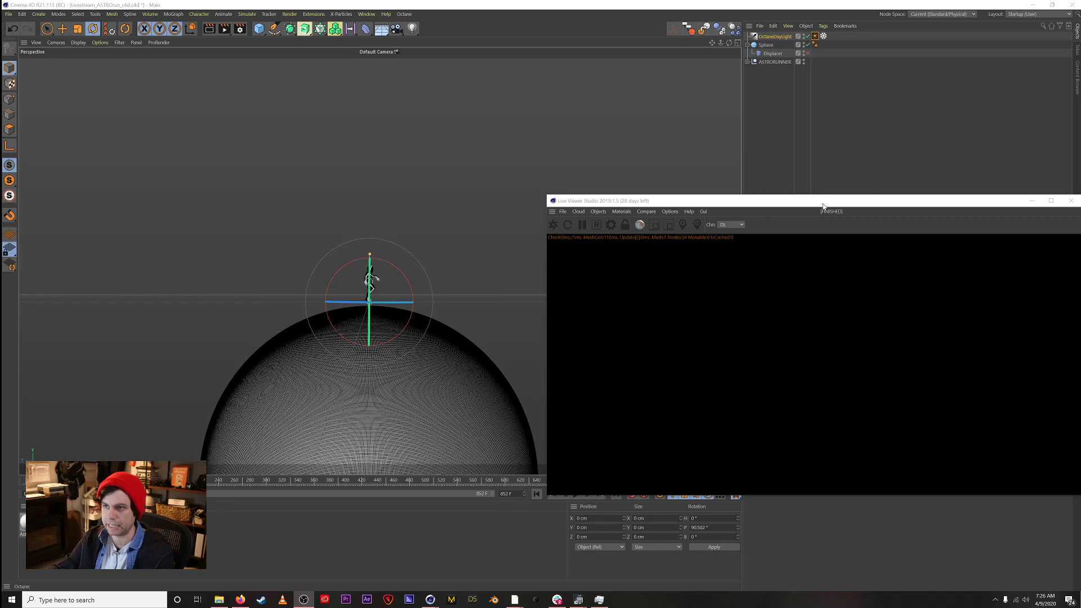
{"action": "left_click_drag", "start_coordinate": [823, 206], "coordinate": [836, 288]}
Step: Add an Octane area light, turn its heading to 90° and scale it up
{"action": "left_click", "coordinate": [800, 307]}
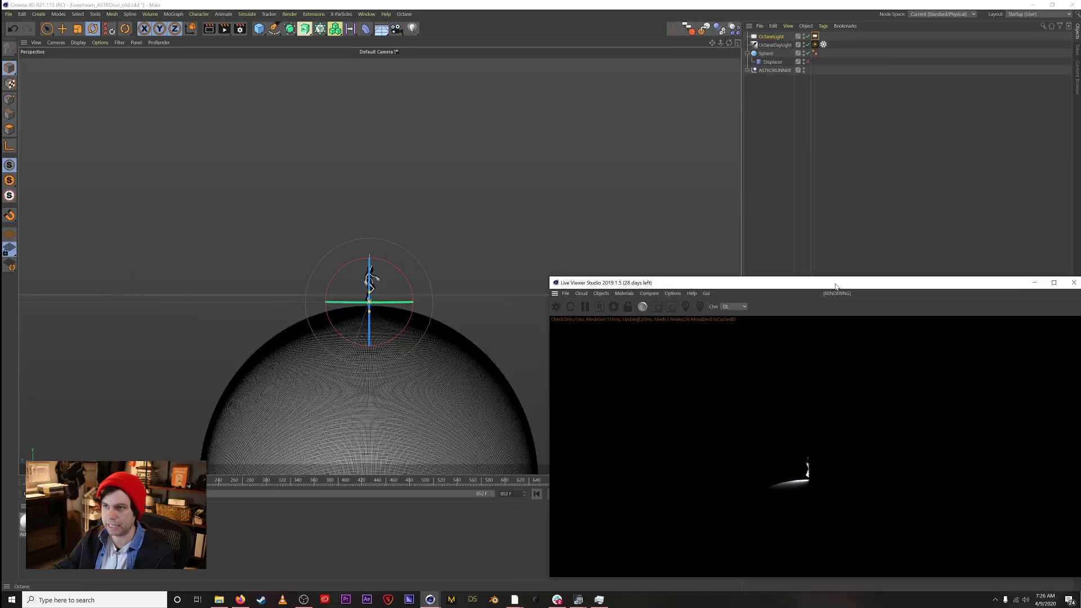
{"action": "left_click_drag", "start_coordinate": [407, 301], "coordinate": [476, 321]}
{"action": "key", "text": "t"}
{"action": "left_click_drag", "start_coordinate": [313, 436], "coordinate": [563, 436]}
Step: Place the area light behind the planet at X about 5864 cm and widen it well beyond the planet's sides
{"action": "key", "text": "e"}
{"action": "left_click_drag", "start_coordinate": [369, 303], "coordinate": [300, 331]}
{"action": "left_click_drag", "start_coordinate": [305, 328], "coordinate": [330, 356]}
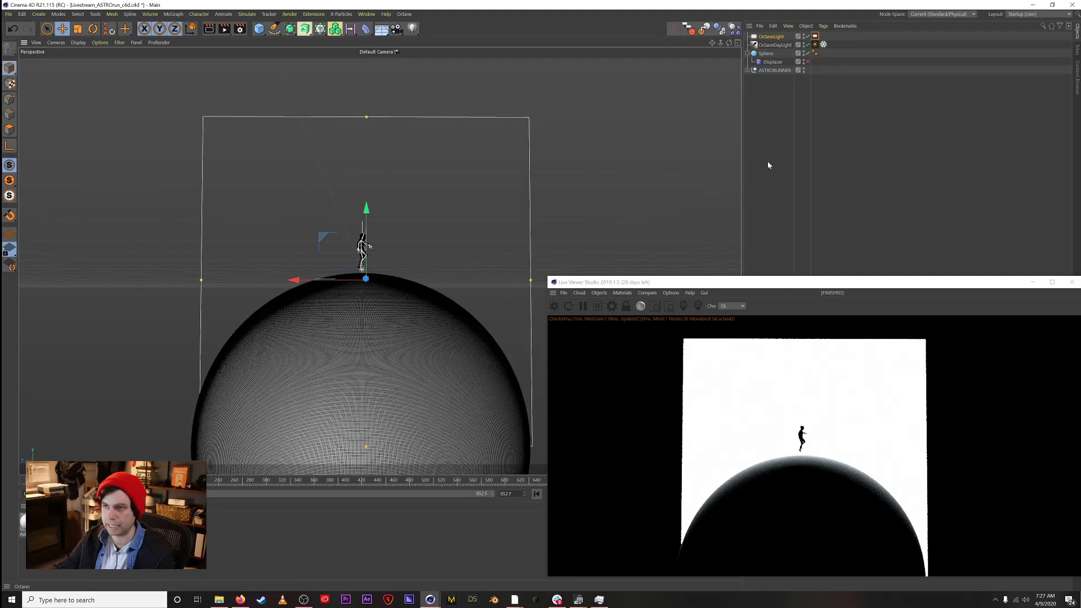
{"action": "left_click_drag", "start_coordinate": [531, 280], "coordinate": [624, 283]}
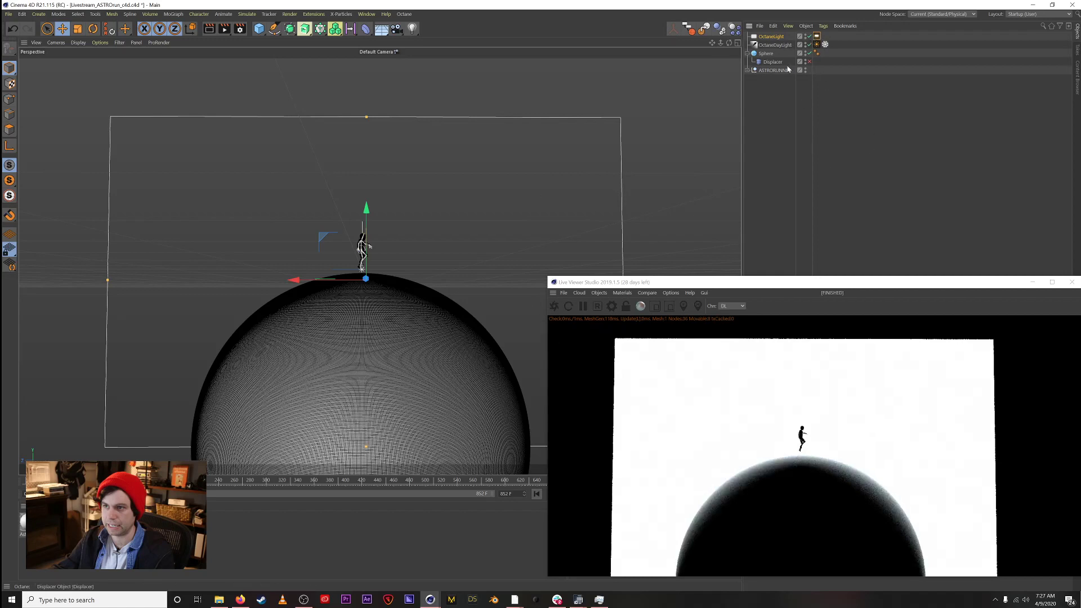
Step: Turn off the area light's camera visibility and frame the rim-lit astronaut closer in the Live Viewer
{"action": "left_click_drag", "start_coordinate": [820, 284], "coordinate": [450, 150]}
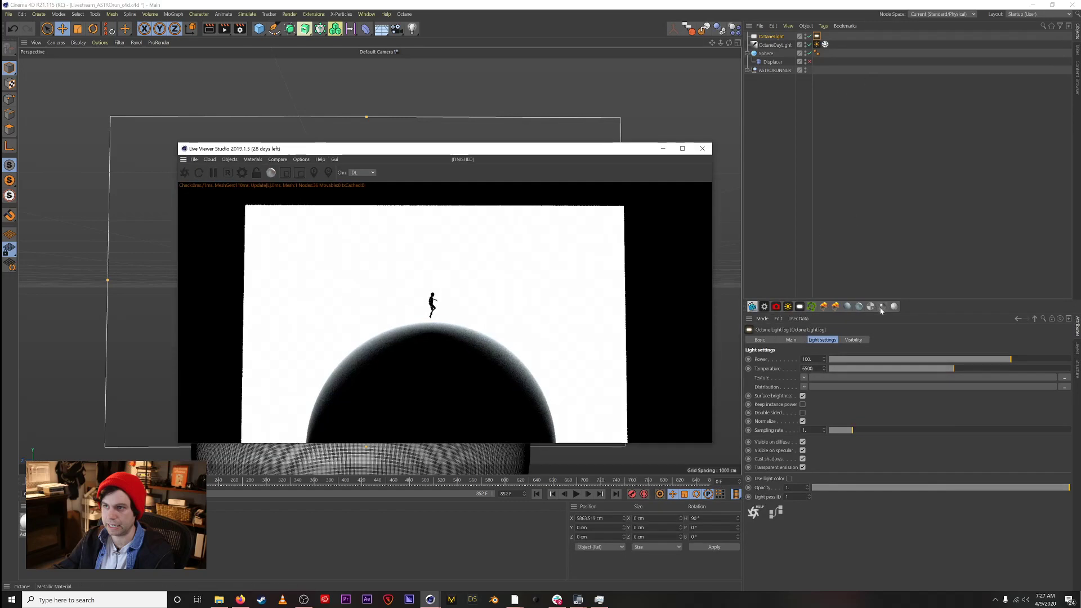
{"action": "left_click", "coordinate": [853, 340]}
{"action": "left_click", "coordinate": [794, 359]}
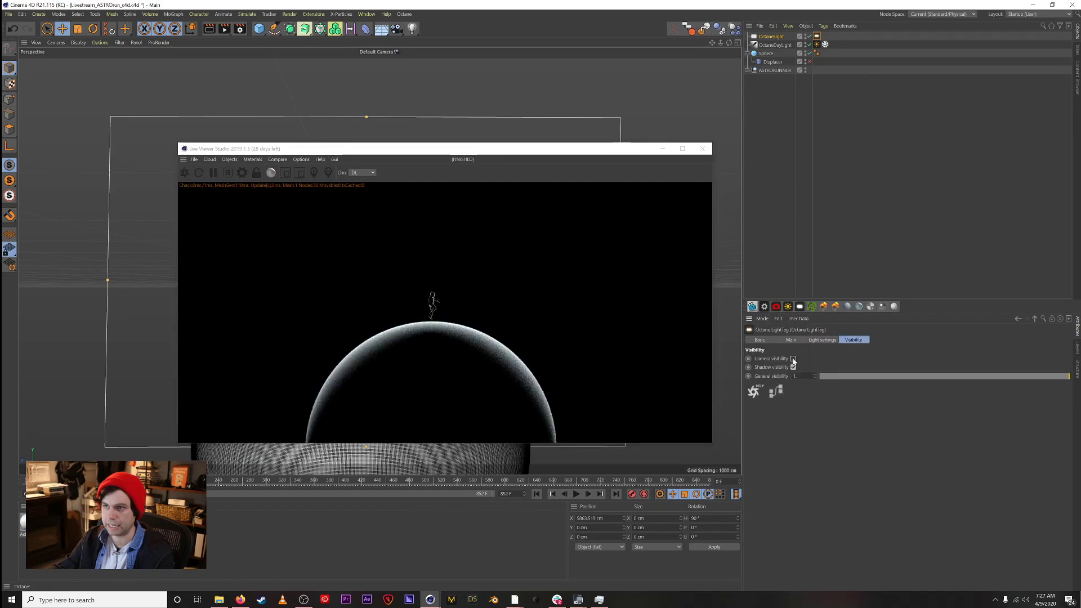
{"action": "right_click_drag", "start_coordinate": [442, 315], "coordinate": [438, 338]}
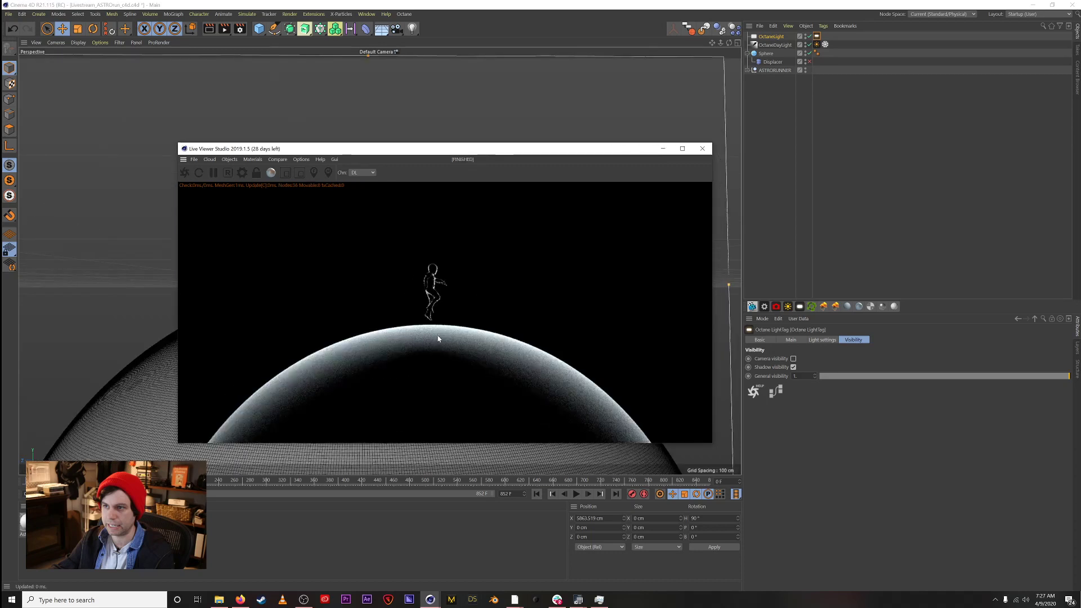
Step: Try the area light visible to the camera with a temperature of 500 as a red backdrop
{"action": "left_click", "coordinate": [795, 359]}
{"action": "left_click", "coordinate": [793, 340]}
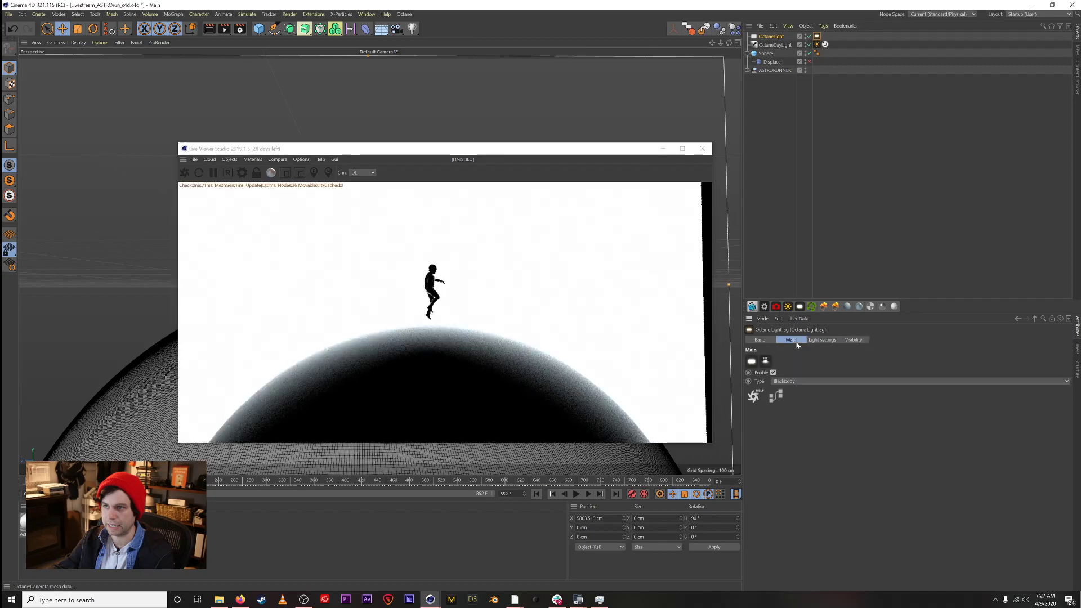
{"action": "left_click", "coordinate": [821, 340]}
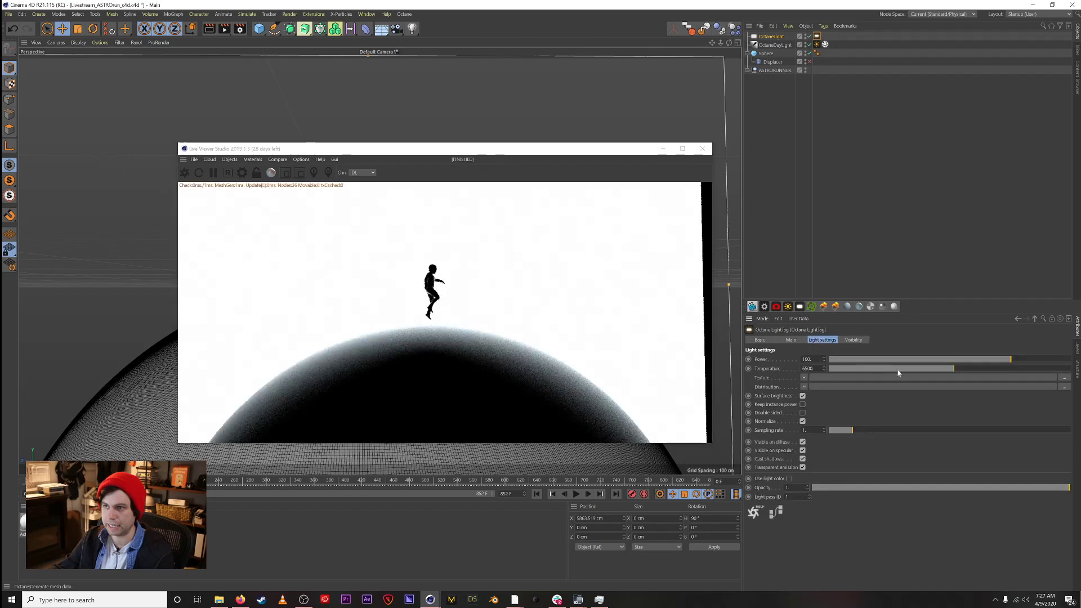
{"action": "left_click", "coordinate": [830, 369]}
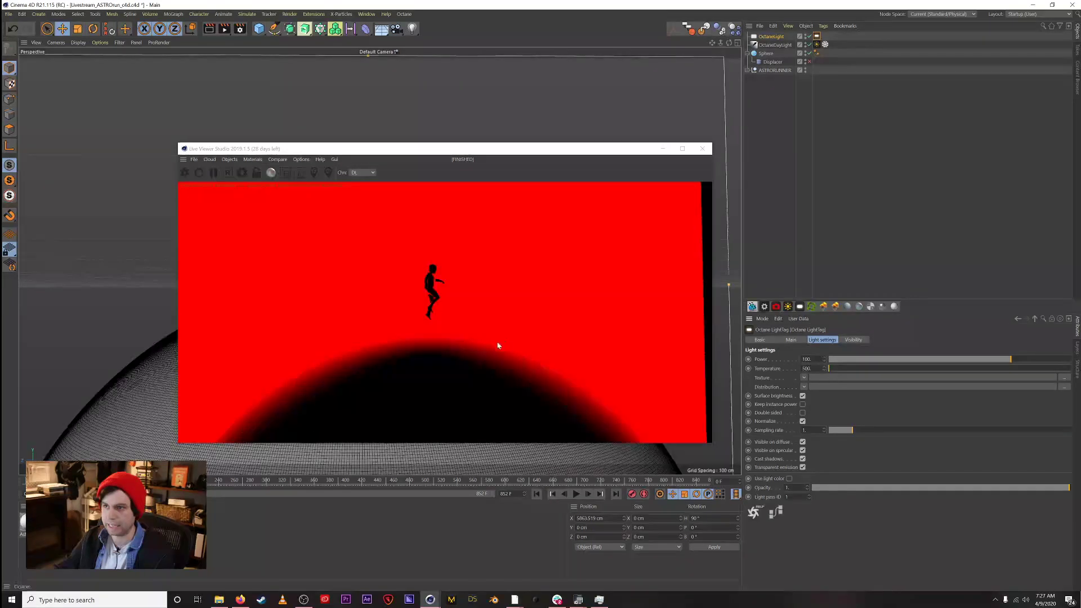
{"action": "left_click_drag", "start_coordinate": [440, 341], "coordinate": [437, 339]}
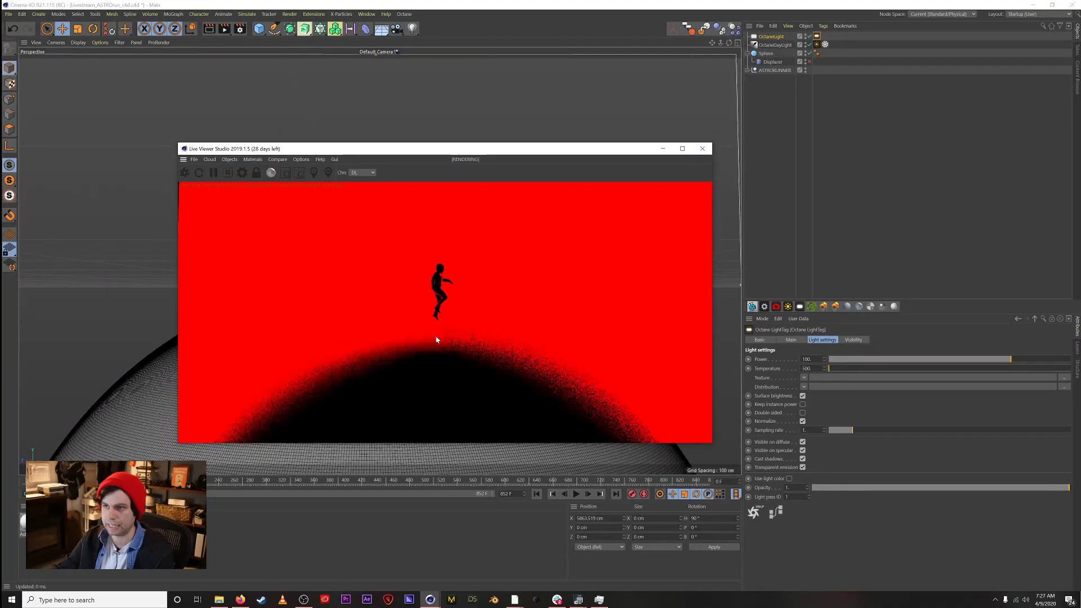
{"action": "left_click_drag", "start_coordinate": [438, 336], "coordinate": [446, 350]}
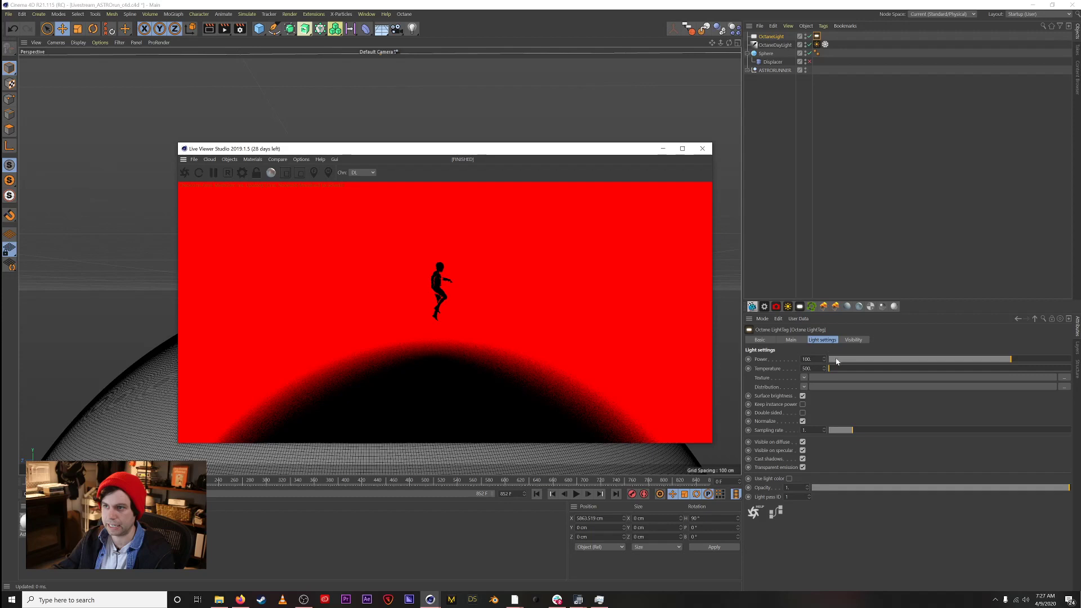
Step: Reset the area light's temperature to default, turn off its camera visibility and open its main settings
{"action": "right_click", "coordinate": [779, 371]}
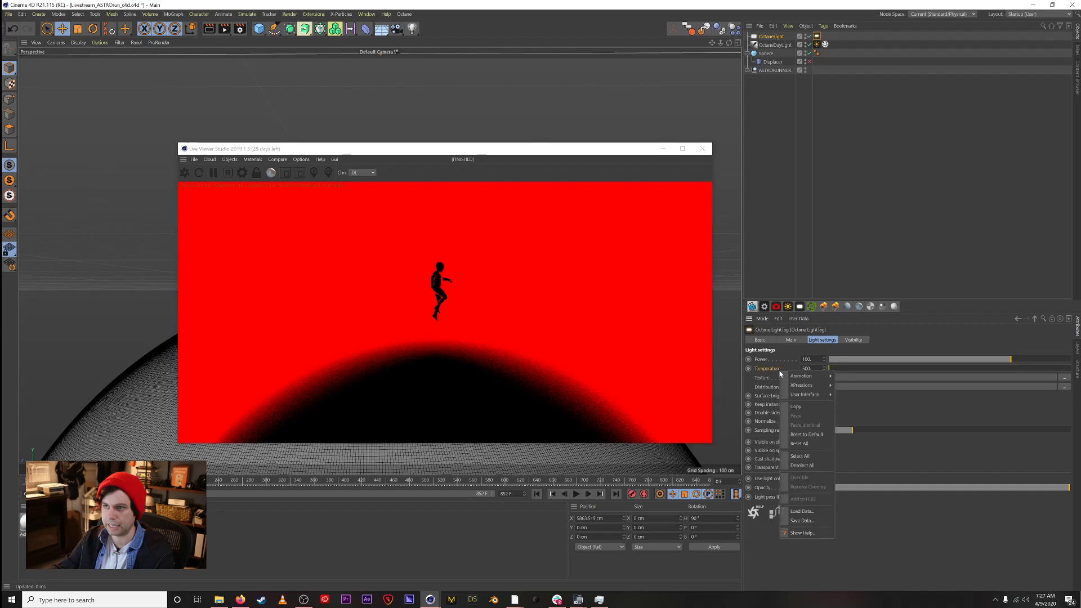
{"action": "left_click", "coordinate": [807, 434]}
{"action": "left_click", "coordinate": [852, 341]}
{"action": "left_click", "coordinate": [793, 359]}
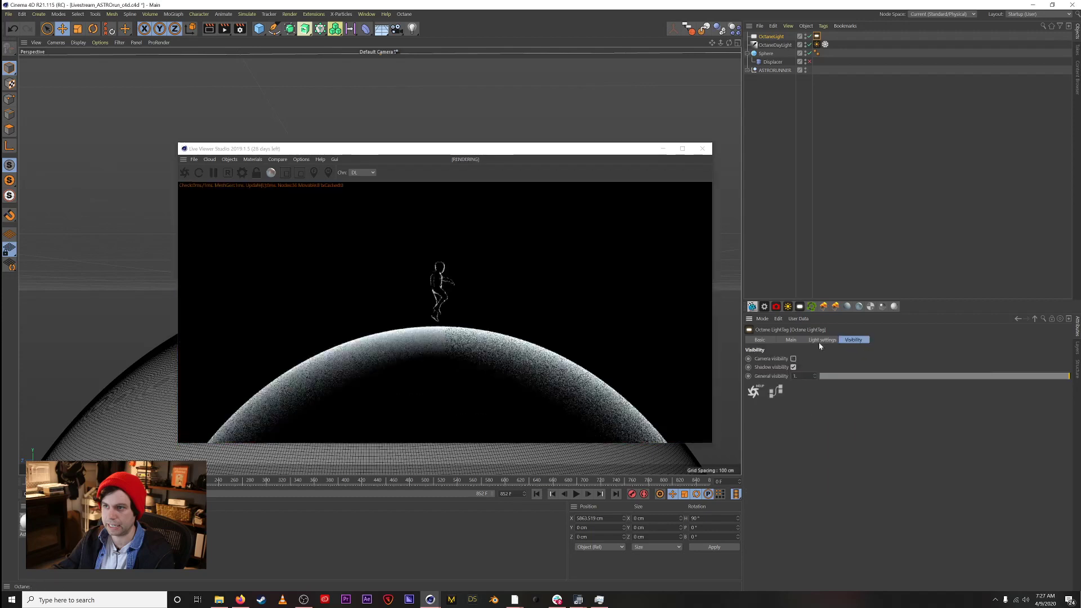
{"action": "left_click", "coordinate": [790, 340]}
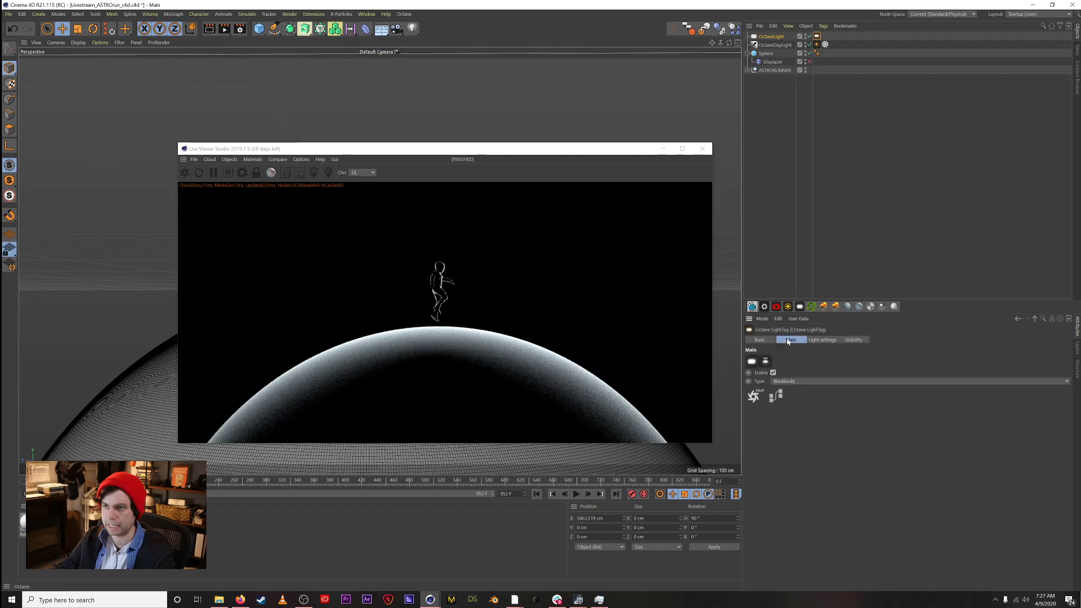
Step: Apply the area light preset to the Octane light tag and turn off its camera visibility
{"action": "left_click", "coordinate": [752, 362]}
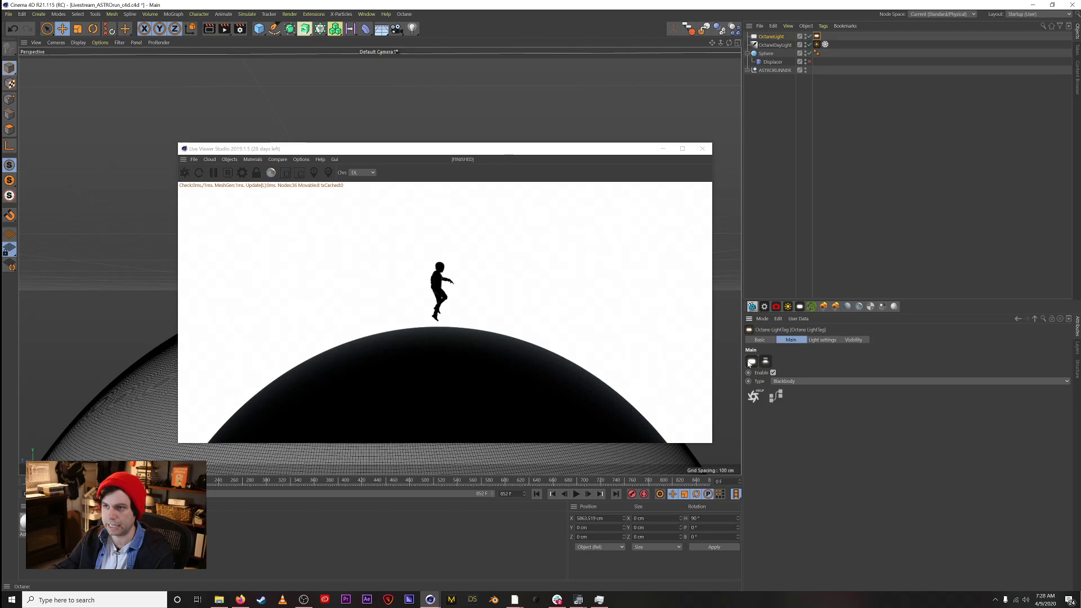
{"action": "left_click", "coordinate": [854, 340]}
{"action": "left_click", "coordinate": [794, 359]}
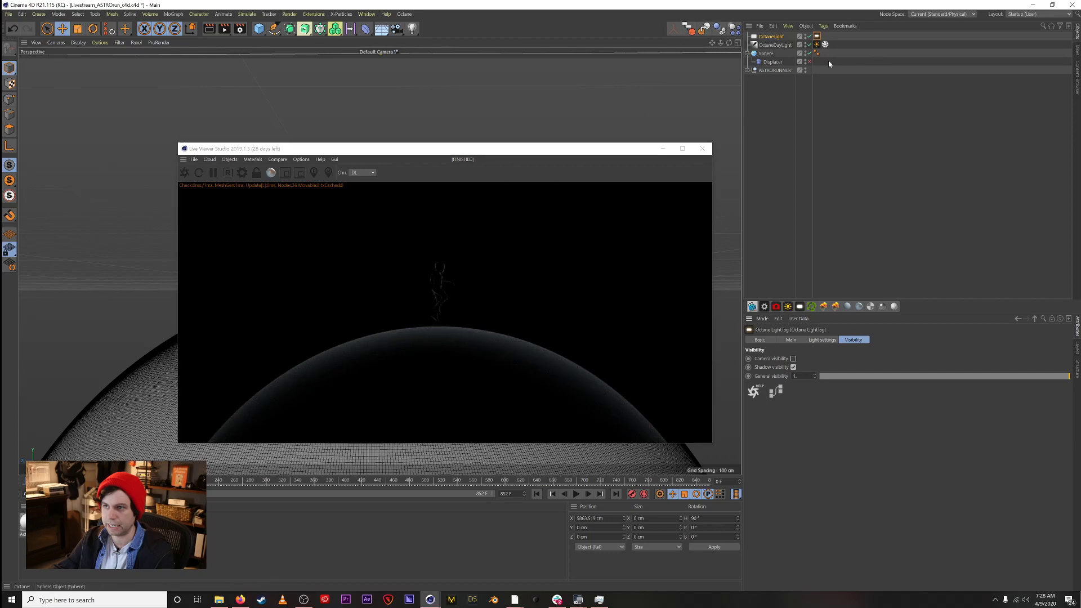
Step: Move the area light closer to the planet in the top view, to X about 3360 cm
{"action": "middle_click", "coordinate": [614, 92]}
{"action": "left_click_drag", "start_coordinate": [512, 155], "coordinate": [716, 247]}
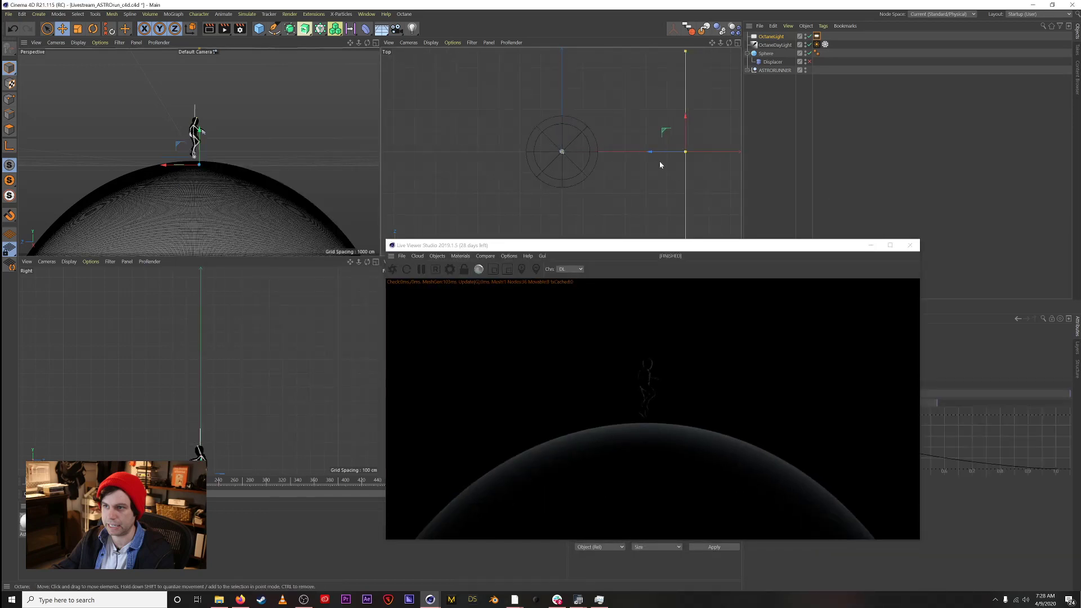
{"action": "left_click_drag", "start_coordinate": [656, 155], "coordinate": [607, 160]}
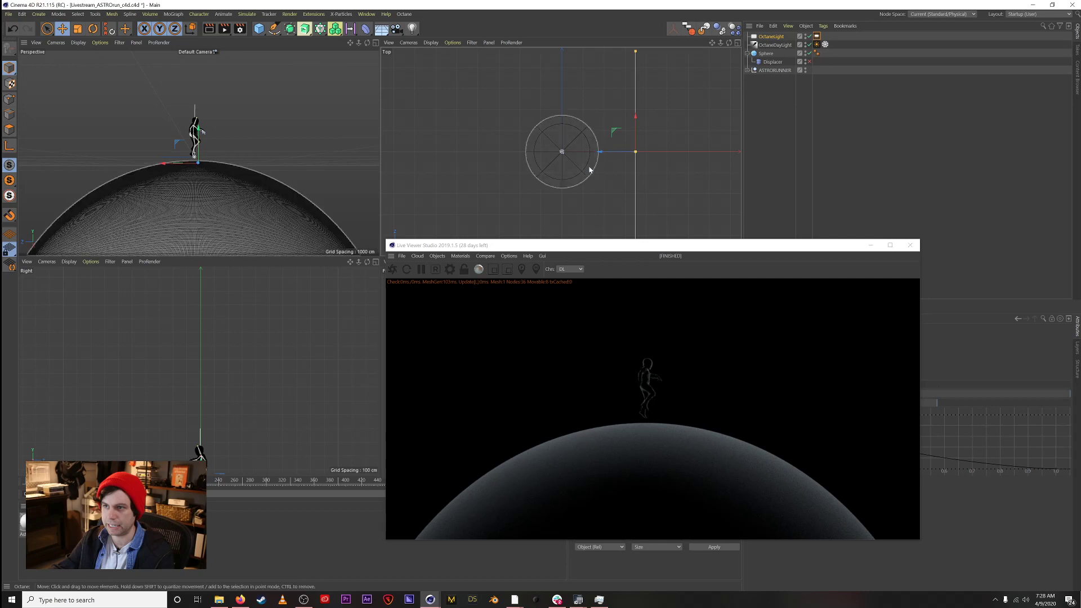
{"action": "left_click_drag", "start_coordinate": [600, 154], "coordinate": [597, 155]}
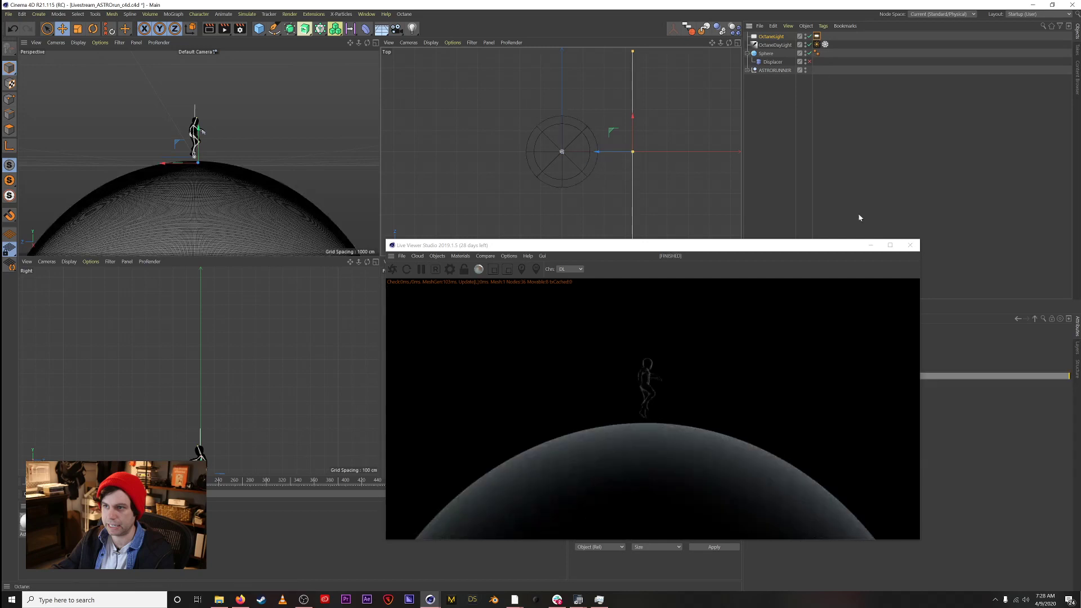
Step: Raise the area light's power to about 421.7 in its light settings
{"action": "left_click_drag", "start_coordinate": [844, 247], "coordinate": [648, 202]}
{"action": "left_click", "coordinate": [833, 342]}
{"action": "left_click_drag", "start_coordinate": [1011, 359], "coordinate": [1031, 360]}
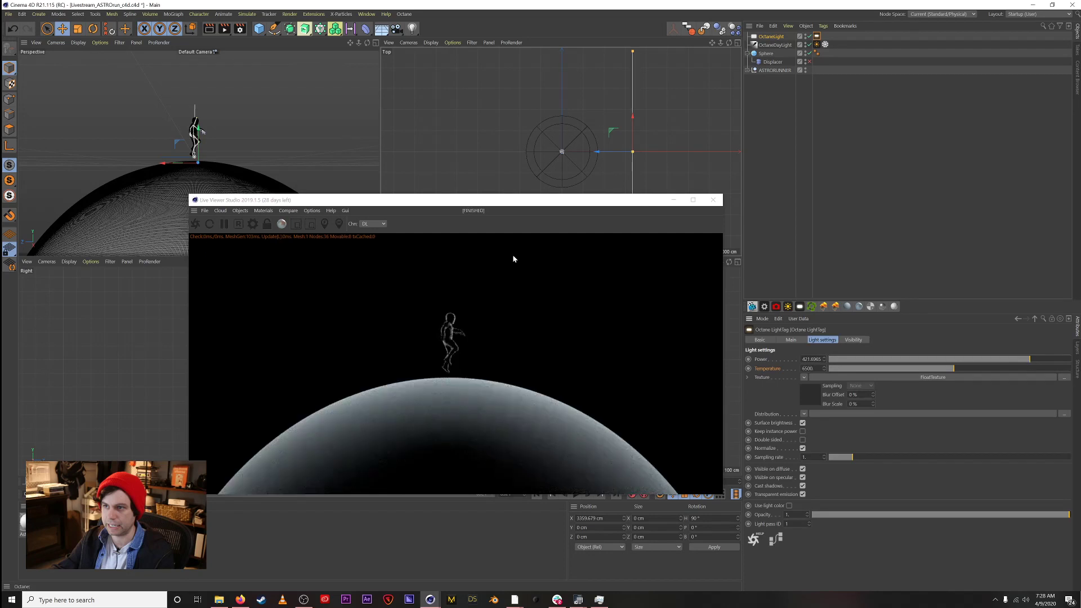
Step: Lower the area light behind the planet in the right view, to Y about -1479 cm
{"action": "left_click_drag", "start_coordinate": [504, 201], "coordinate": [657, 254]}
{"action": "right_click_drag", "start_coordinate": [248, 429], "coordinate": [177, 430], "text": "alt"}
{"action": "left_click_drag", "start_coordinate": [262, 382], "coordinate": [265, 399]}
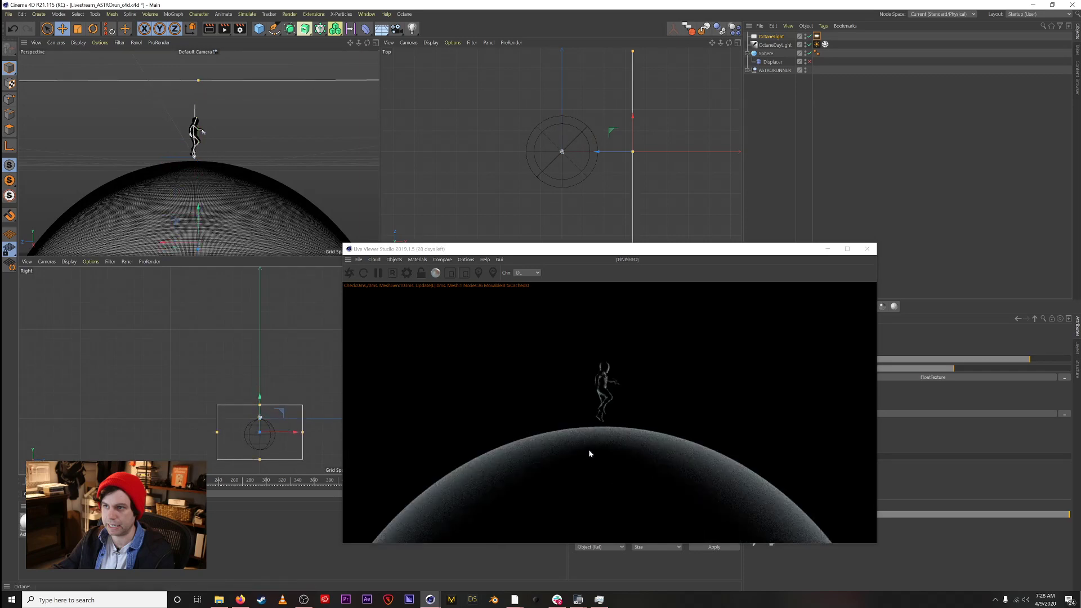
Step: Re-enable the sphere's Displacer and shrink the Live Viewer to clear the maximized perspective view
{"action": "left_click", "coordinate": [809, 61]}
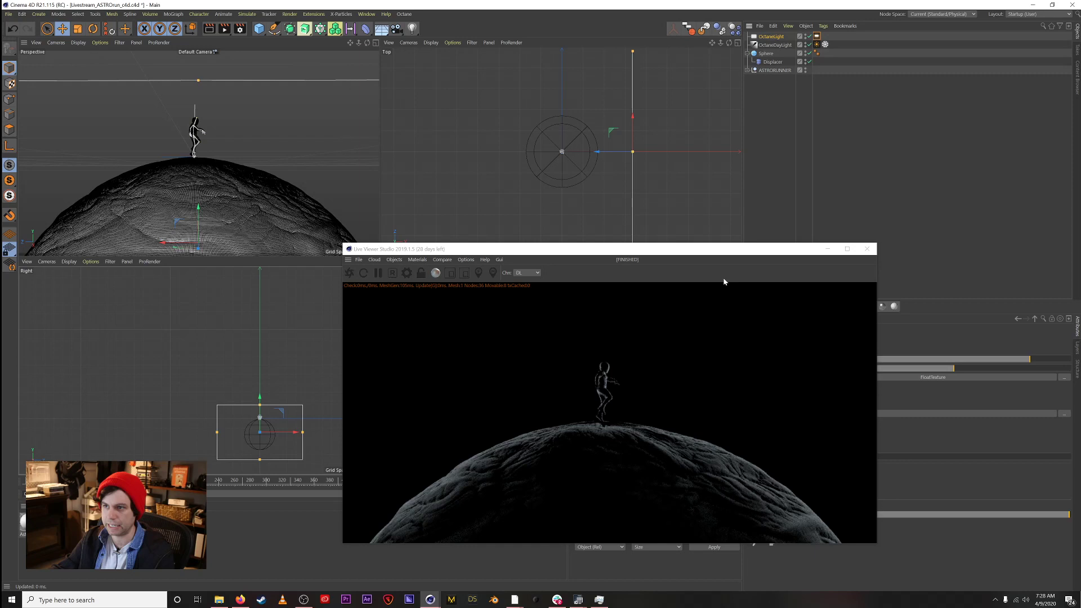
{"action": "left_click_drag", "start_coordinate": [713, 251], "coordinate": [798, 205]}
{"action": "middle_click", "coordinate": [261, 131]}
{"action": "left_click_drag", "start_coordinate": [592, 204], "coordinate": [652, 220]}
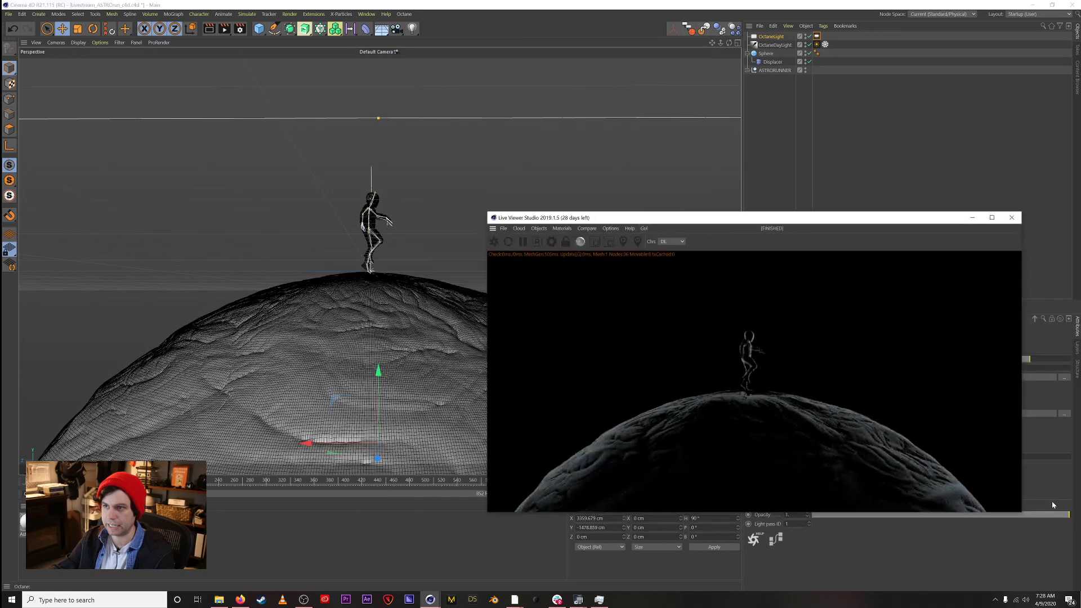
{"action": "left_click_drag", "start_coordinate": [1021, 514], "coordinate": [727, 386]}
{"action": "left_click_drag", "start_coordinate": [590, 224], "coordinate": [669, 374]}
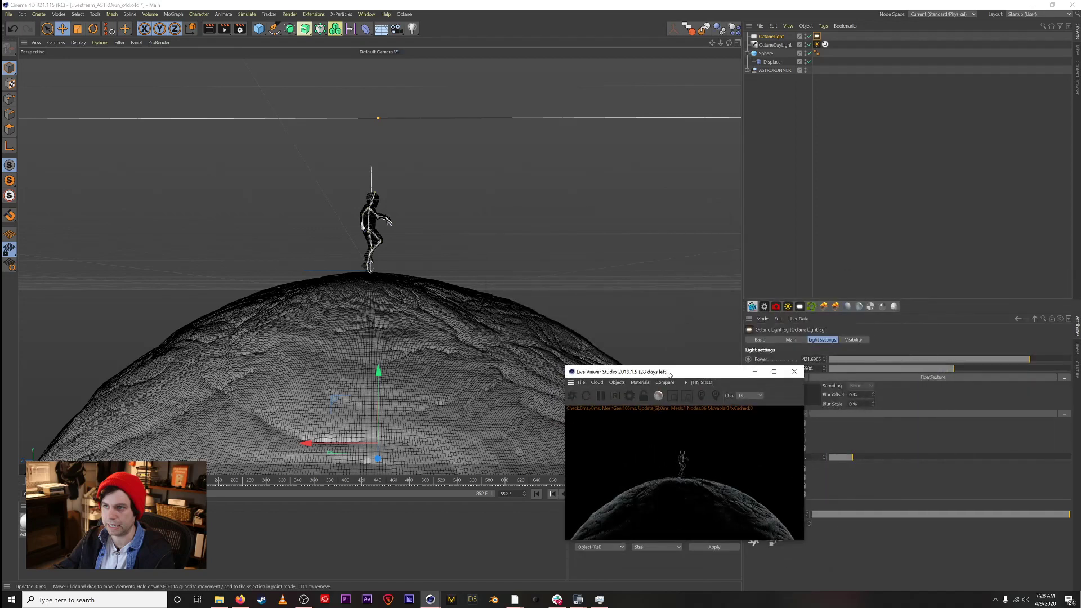
Step: Frame the runner on top of the planet slightly closer and create an Octane camera from that view
{"action": "right_click_drag", "start_coordinate": [401, 346], "coordinate": [410, 330], "text": "alt"}
{"action": "left_click_drag", "start_coordinate": [369, 333], "coordinate": [368, 336], "text": "alt"}
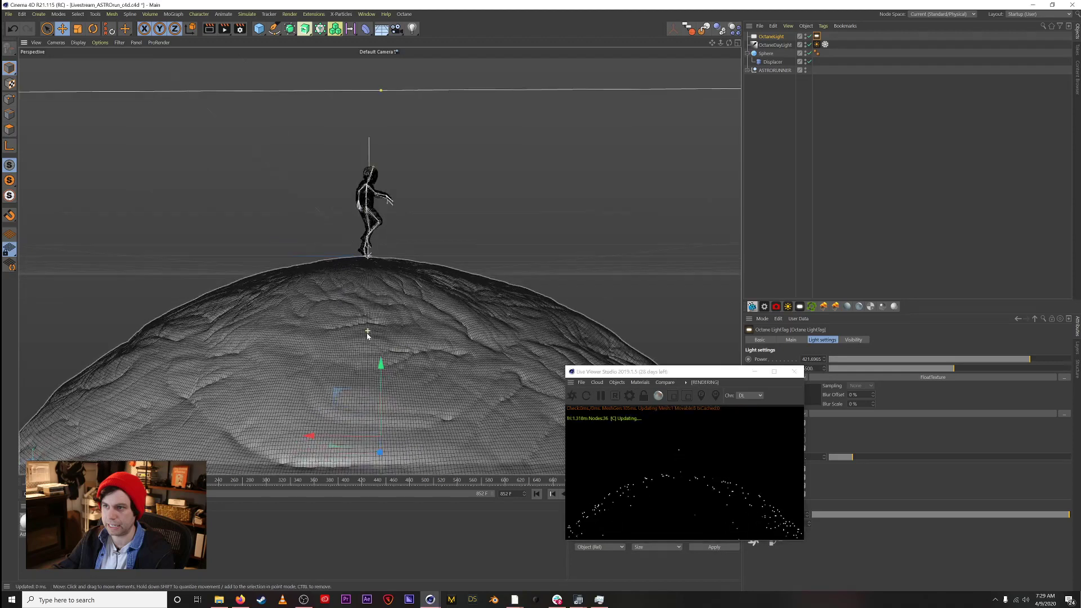
{"action": "left_click_drag", "start_coordinate": [649, 374], "coordinate": [712, 398]}
{"action": "left_click", "coordinate": [794, 166]}
{"action": "left_click", "coordinate": [764, 53]}
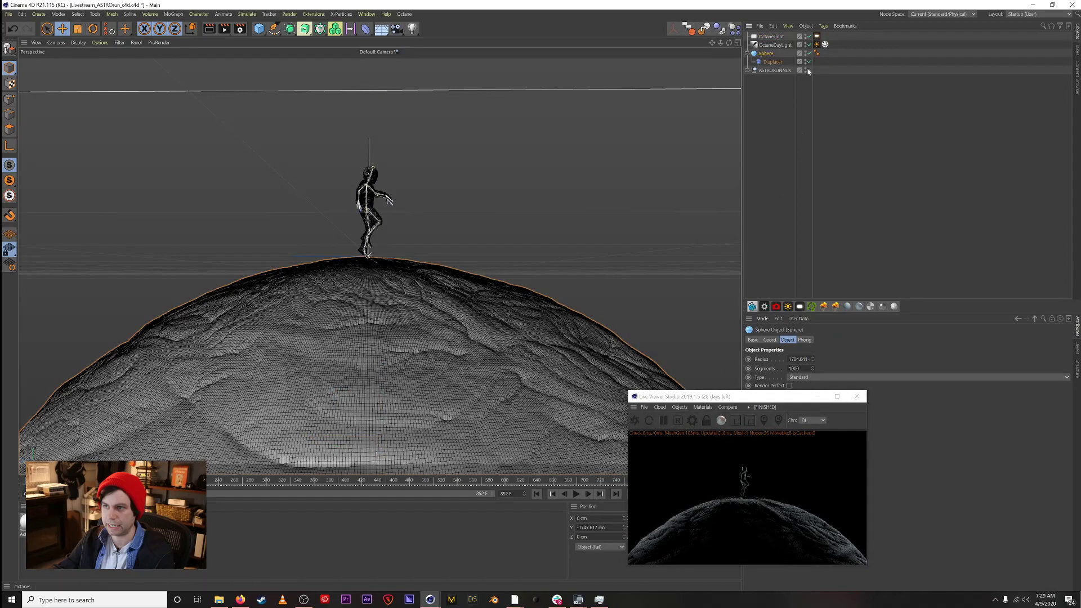
{"action": "left_click", "coordinate": [777, 307]}
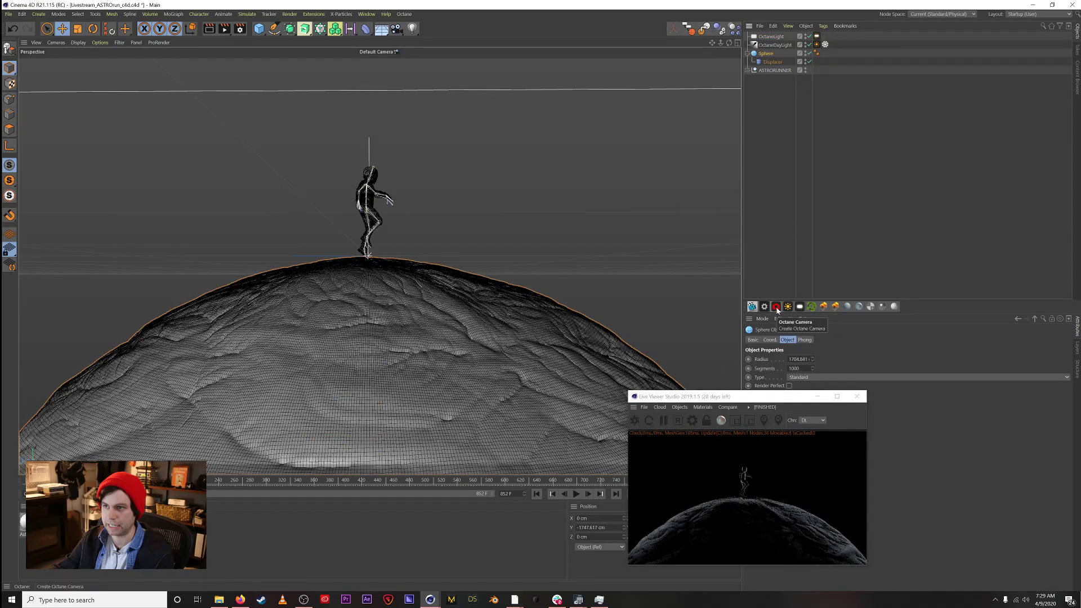
Step: Show the whole planet and the camera from outside in the default view and open the Sphere's coordinates
{"action": "scroll", "coordinate": [274, 401], "scroll_direction": "down", "scroll_amount": 5}
{"action": "left_click_drag", "start_coordinate": [275, 402], "coordinate": [618, 234], "text": "alt"}
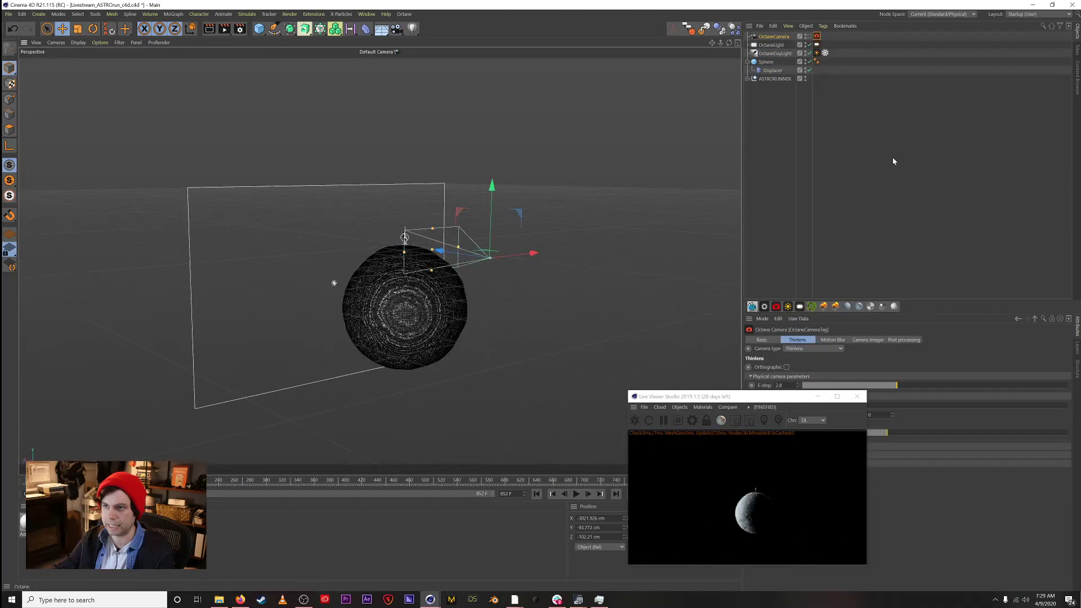
{"action": "left_click", "coordinate": [818, 125]}
{"action": "left_click", "coordinate": [767, 62]}
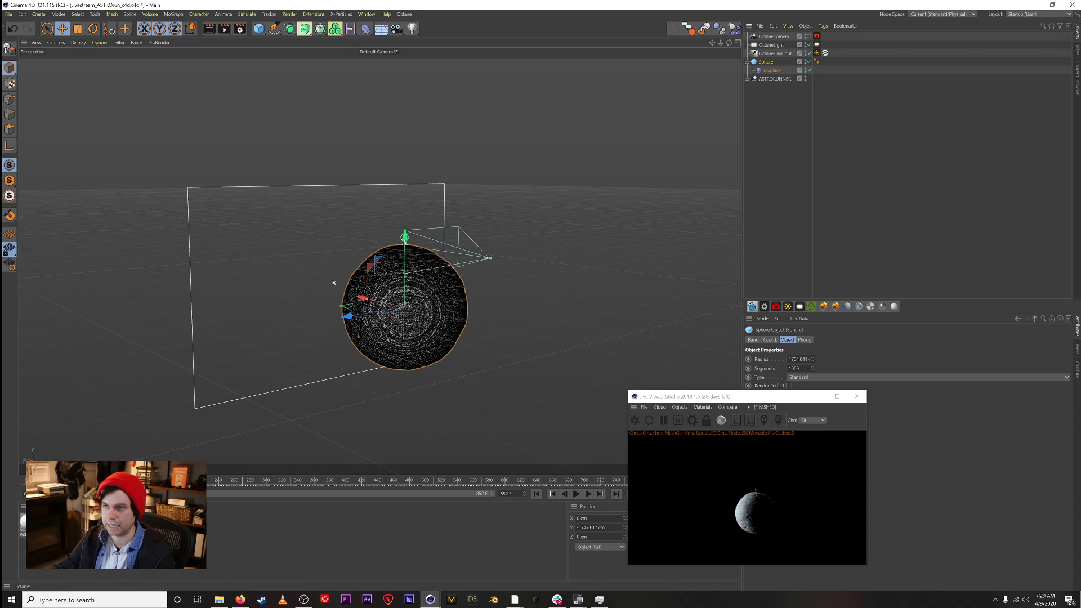
{"action": "left_click", "coordinate": [775, 340]}
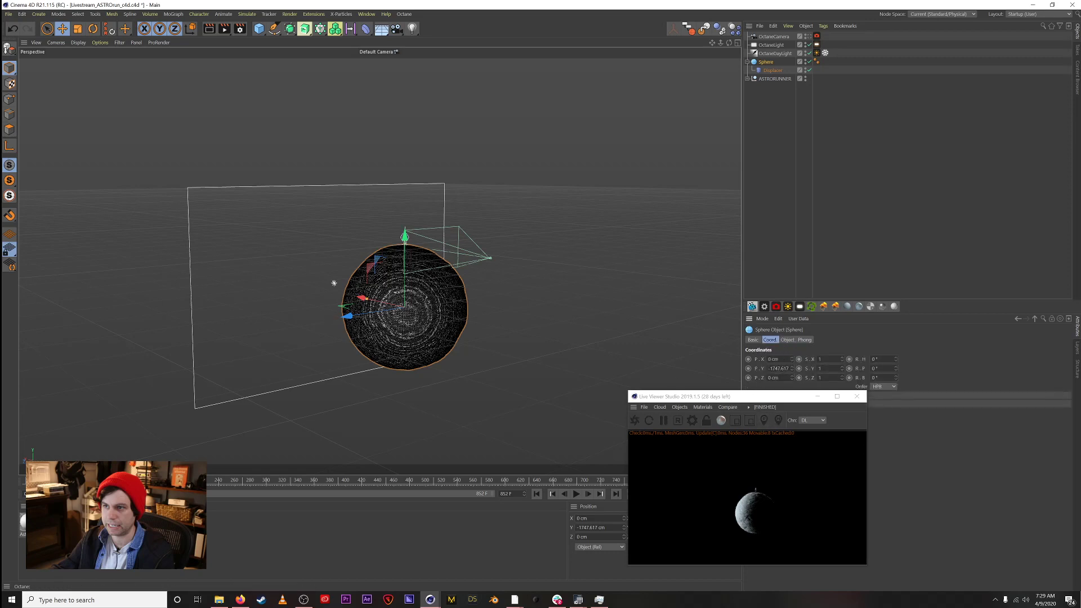
Step: Try rotating the planet sphere to find the axis that rolls it under the runner, undoing each test rotation
{"action": "left_click_drag", "start_coordinate": [895, 359], "coordinate": [898, 362]}
{"action": "key", "text": "ctrl+z"}
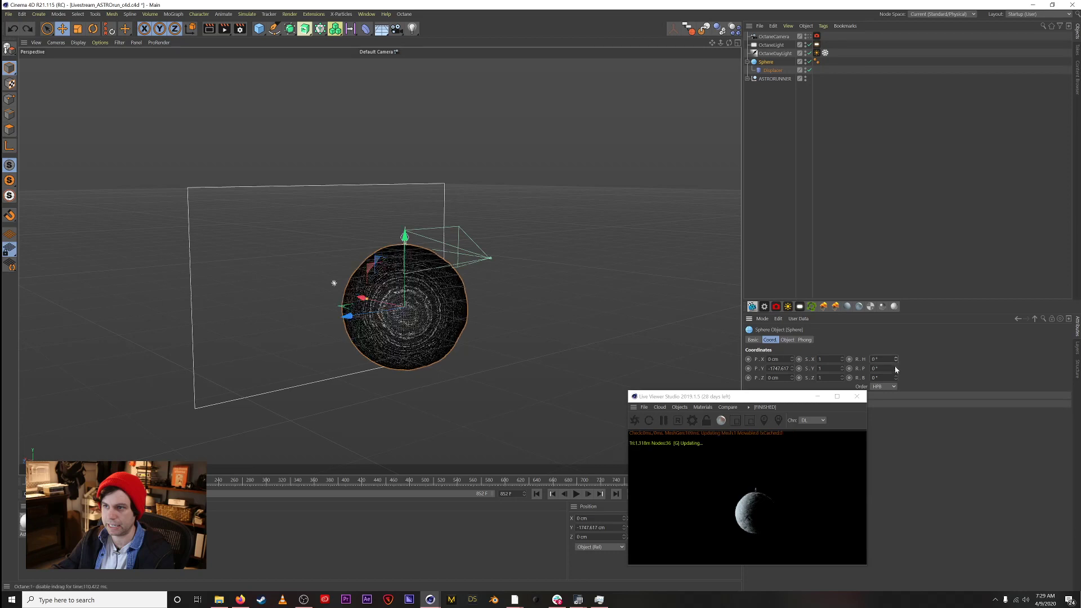
{"action": "key", "text": "r"}
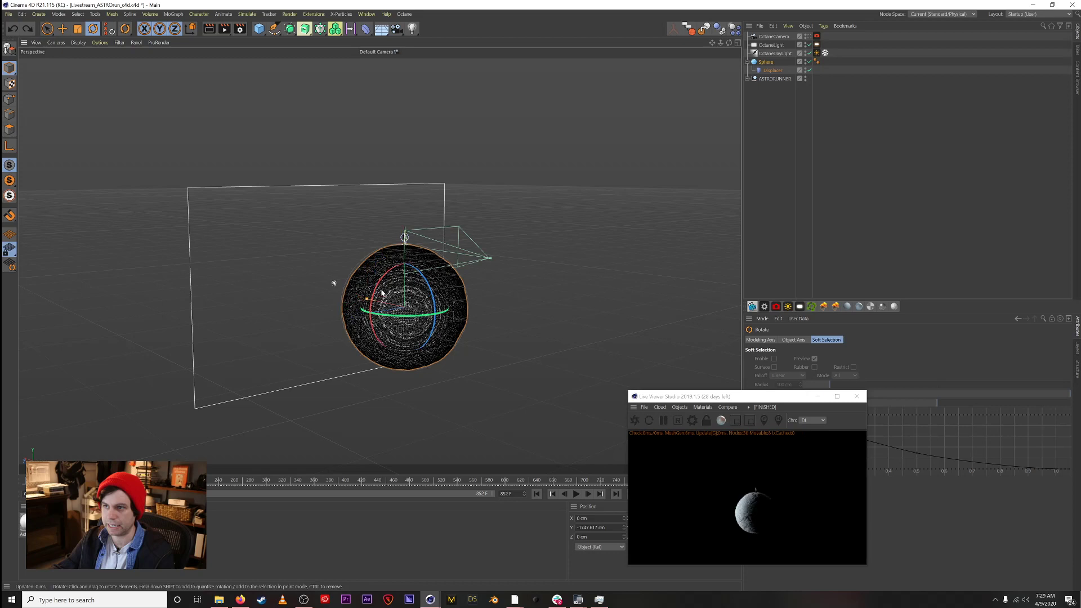
{"action": "left_click_drag", "start_coordinate": [380, 285], "coordinate": [389, 315]}
{"action": "key", "text": "ctrl+z"}
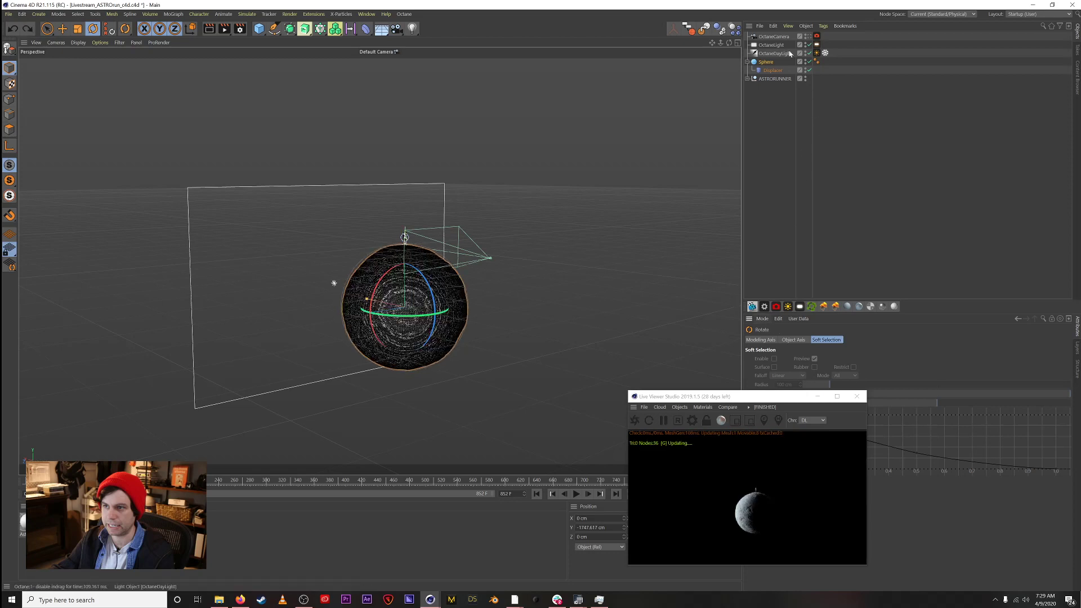
{"action": "left_click", "coordinate": [767, 62]}
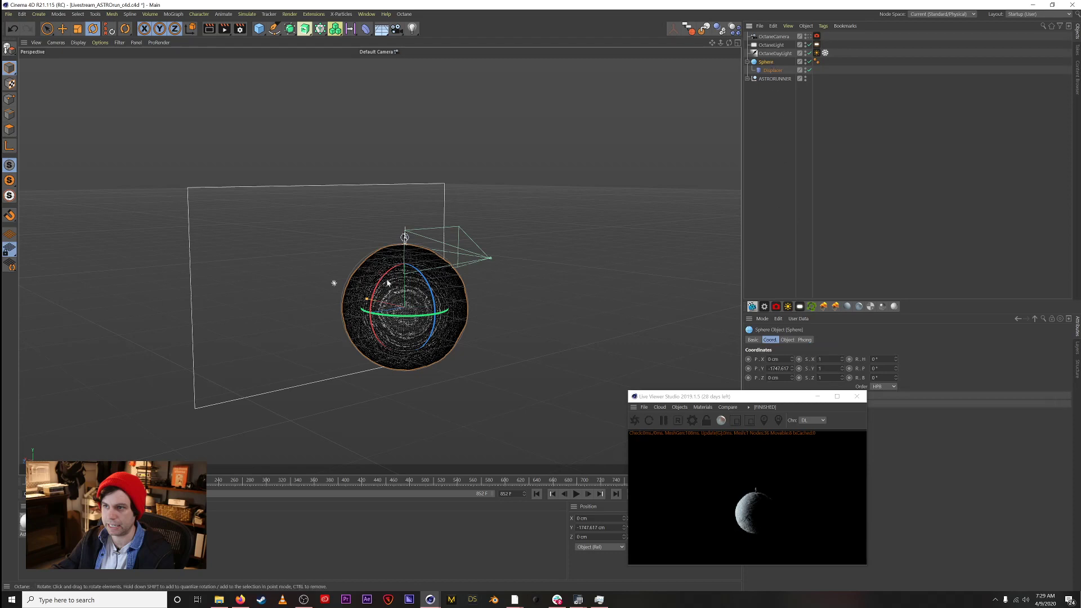
{"action": "left_click_drag", "start_coordinate": [386, 281], "coordinate": [389, 274]}
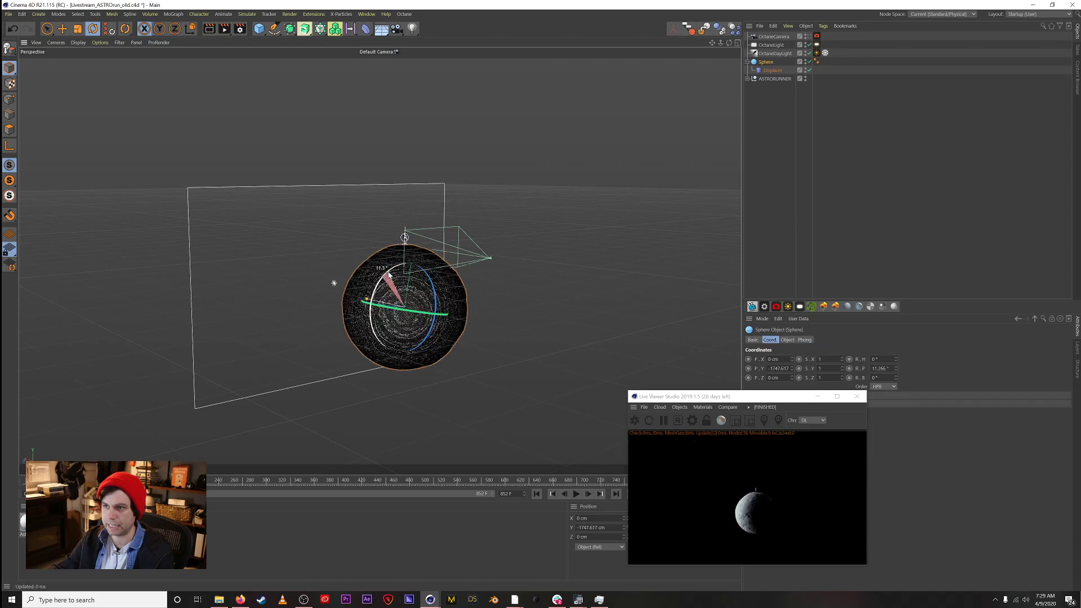
{"action": "key", "text": "ctrl+z"}
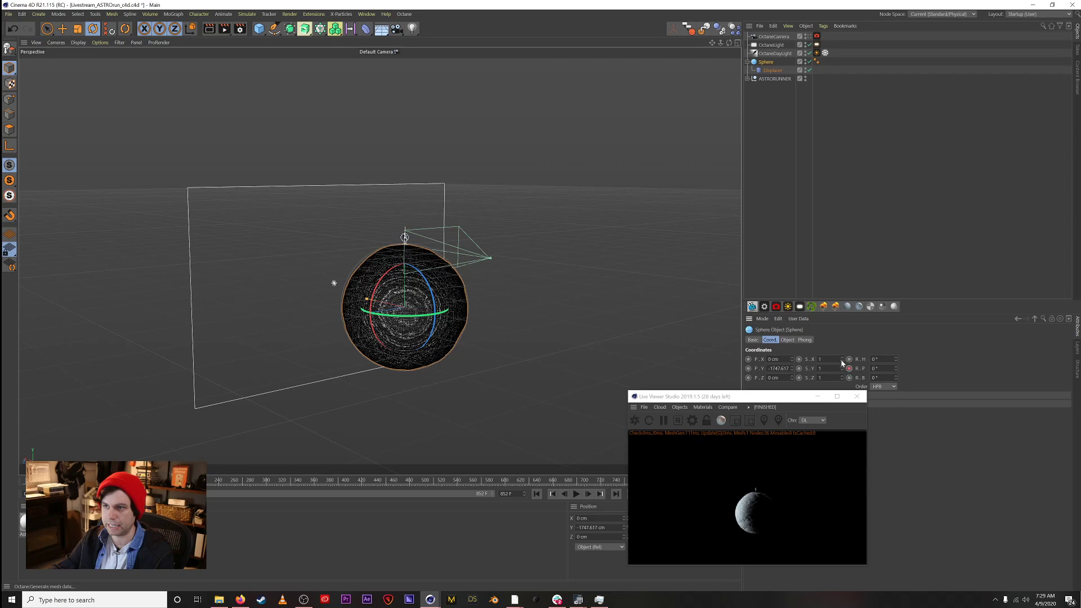
Step: Set the timeline's end to frame 300
{"action": "left_click_drag", "start_coordinate": [212, 483], "coordinate": [230, 488]}
{"action": "double_click", "coordinate": [506, 493]}
{"action": "type", "text": "300"}
{"action": "key", "text": "Return"}
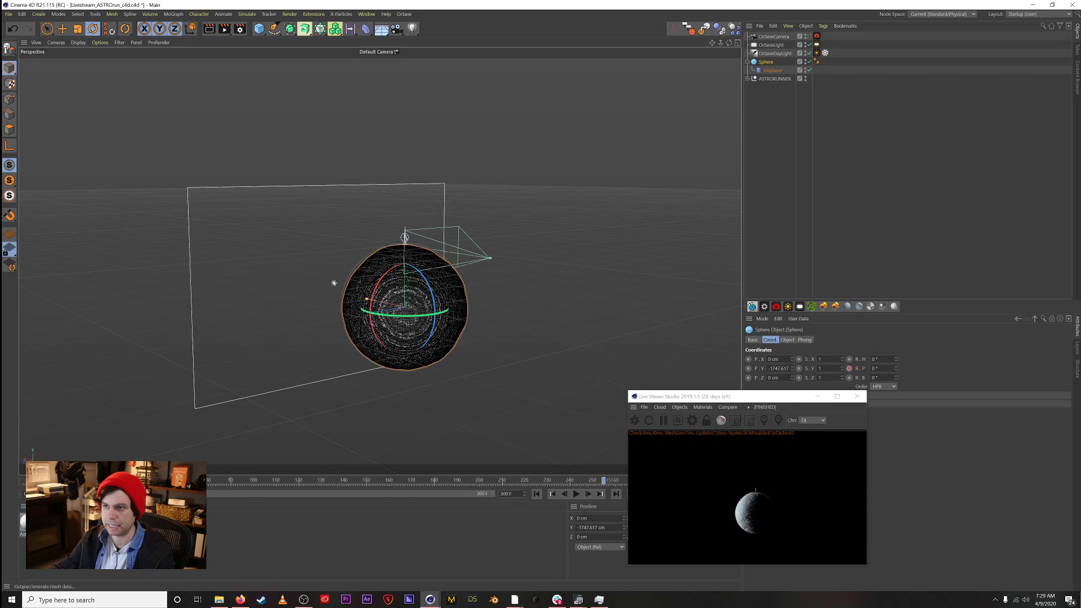
Step: Set the timeline's end to frame 400 and move the Live Viewer clear of the timeline
{"action": "left_click_drag", "start_coordinate": [665, 397], "coordinate": [806, 402]}
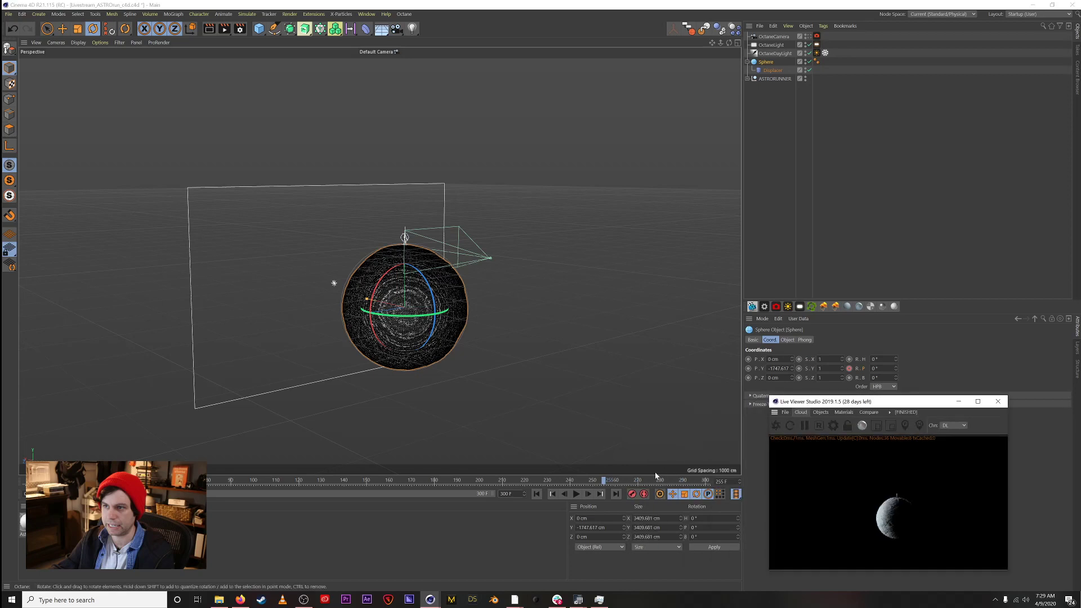
{"action": "double_click", "coordinate": [505, 493]}
{"action": "type", "text": "400"}
{"action": "key", "text": "Return"}
{"action": "left_click_drag", "start_coordinate": [387, 491], "coordinate": [466, 490]}
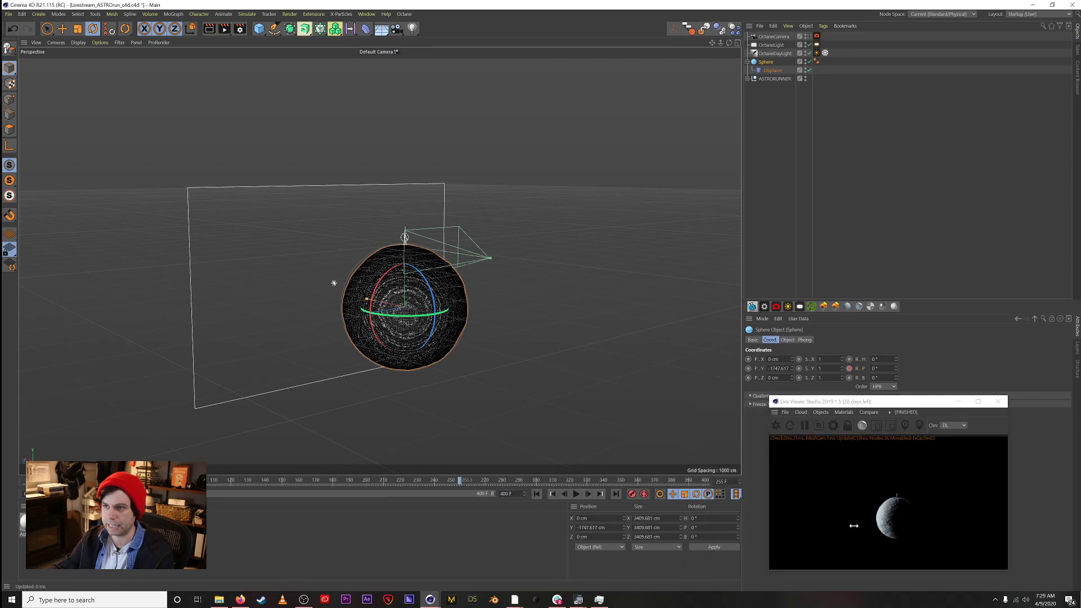
Step: Keyframe the sphere's pitch rotation at about -738° at frame 300
{"action": "left_click", "coordinate": [463, 485]}
{"action": "left_click_drag", "start_coordinate": [528, 485], "coordinate": [535, 485]}
{"action": "left_click_drag", "start_coordinate": [897, 369], "coordinate": [897, 388]}
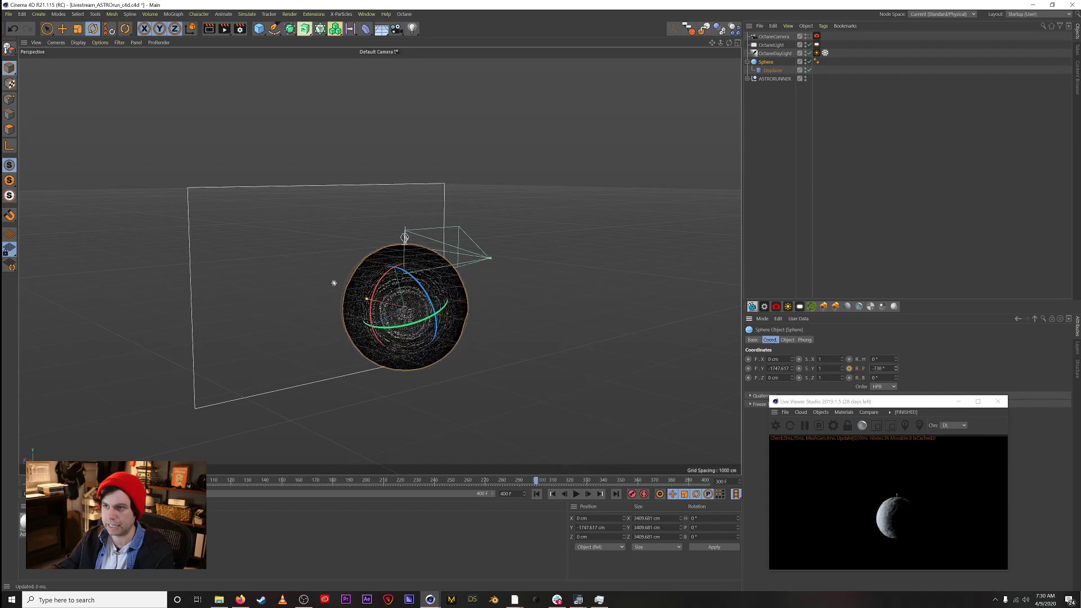
{"action": "left_click", "coordinate": [849, 369]}
Step: Play the planet's rotation briefly from the first frame
{"action": "left_click", "coordinate": [536, 493]}
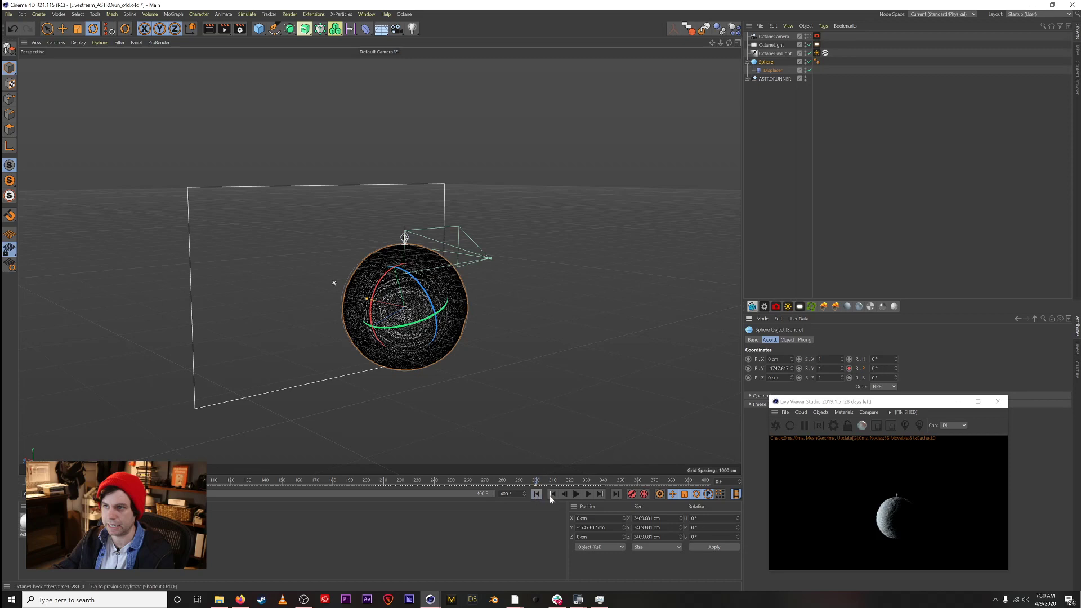
{"action": "left_click", "coordinate": [576, 496]}
{"action": "left_click", "coordinate": [575, 496]}
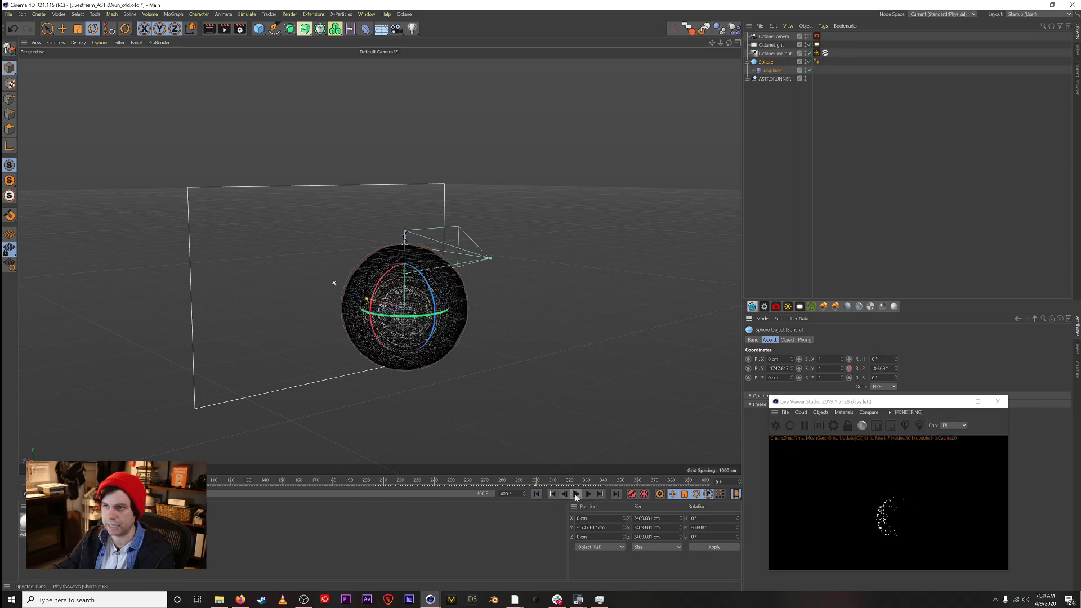
Step: Select both of the sphere's rotation keyframes and set their interpolation to Linear
{"action": "left_click_drag", "start_coordinate": [559, 485], "coordinate": [26, 484]}
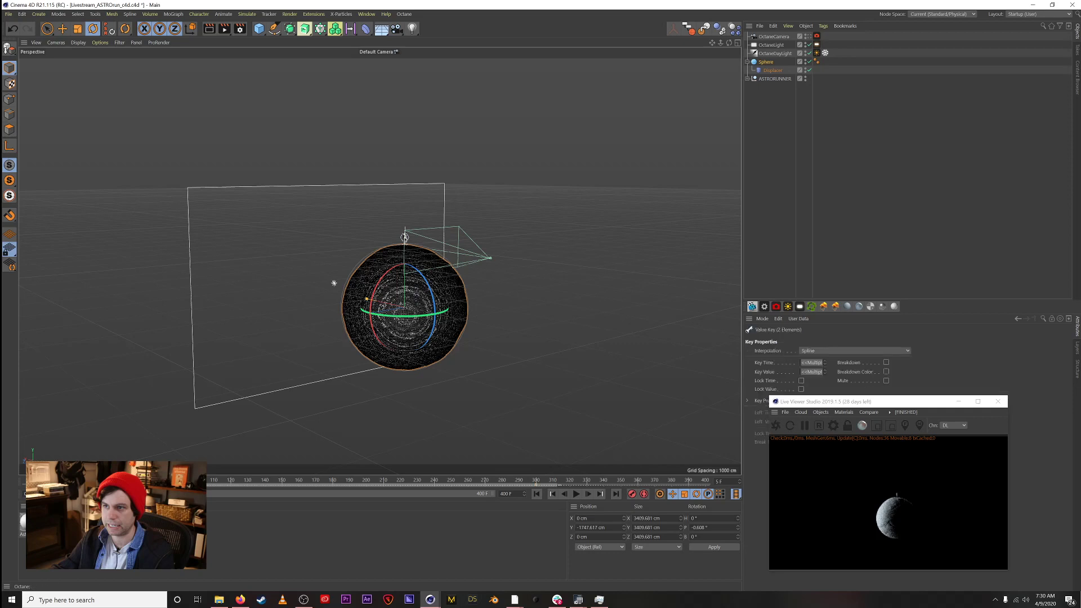
{"action": "right_click", "coordinate": [12, 484]}
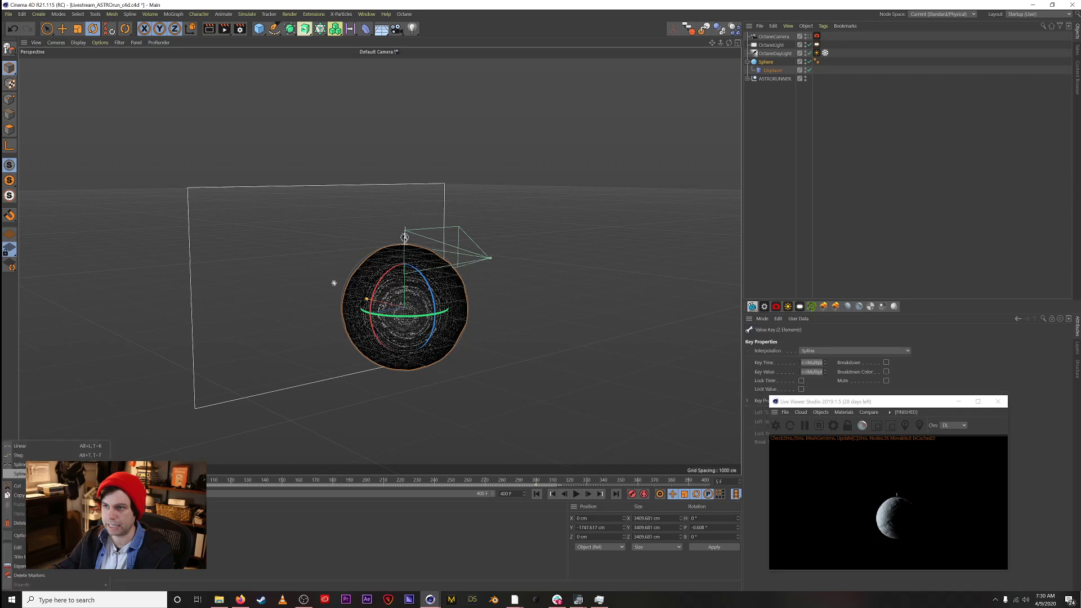
{"action": "left_click", "coordinate": [20, 446]}
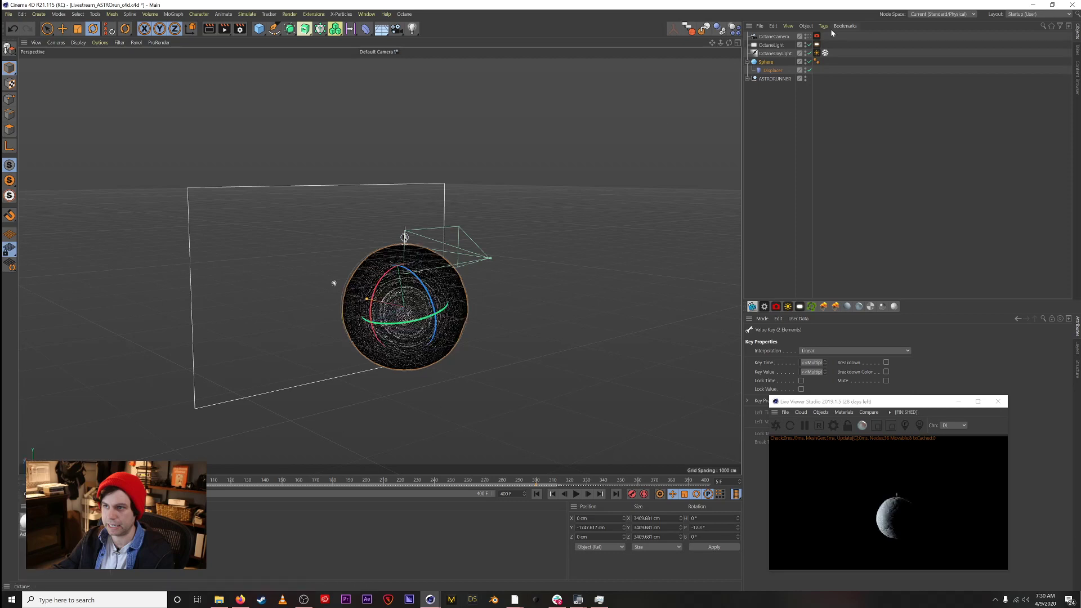
Step: Look through the Octane camera and play the runner over the rotating planet
{"action": "left_click", "coordinate": [809, 36]}
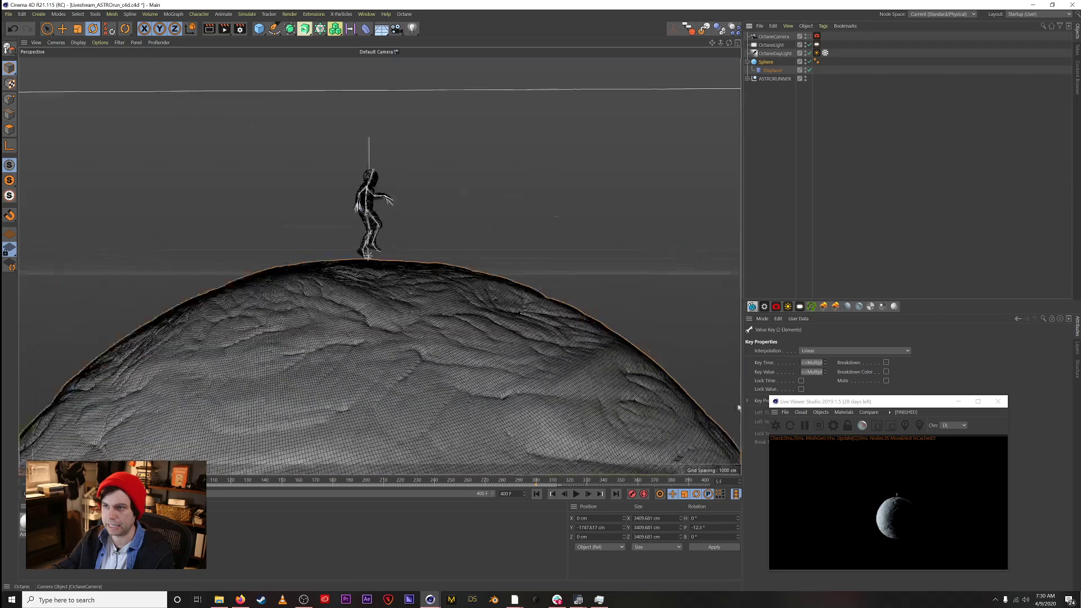
{"action": "left_click", "coordinate": [577, 494]}
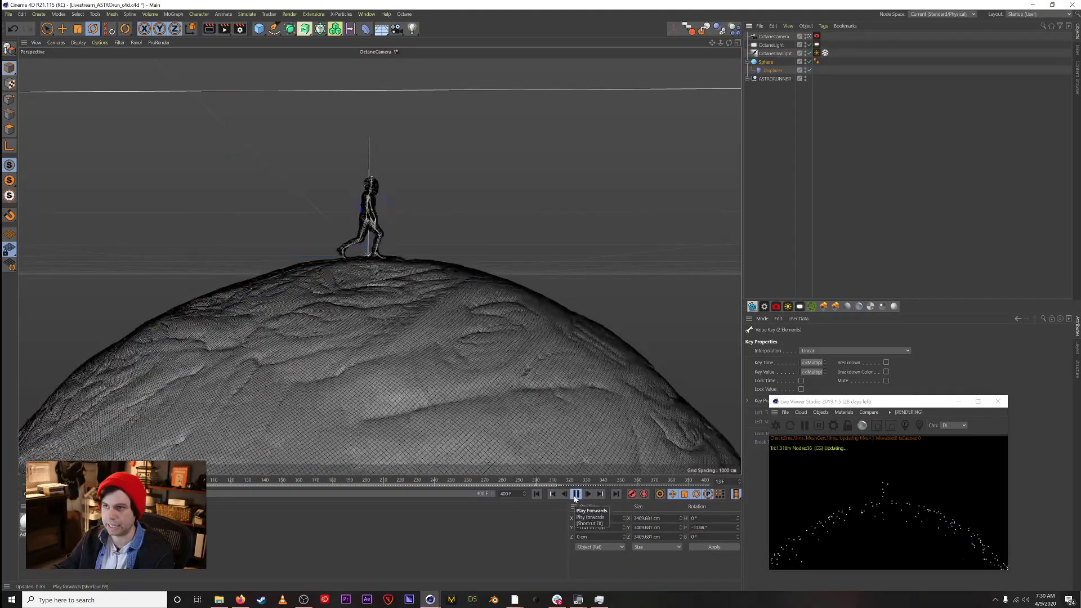
{"action": "left_click", "coordinate": [576, 494]}
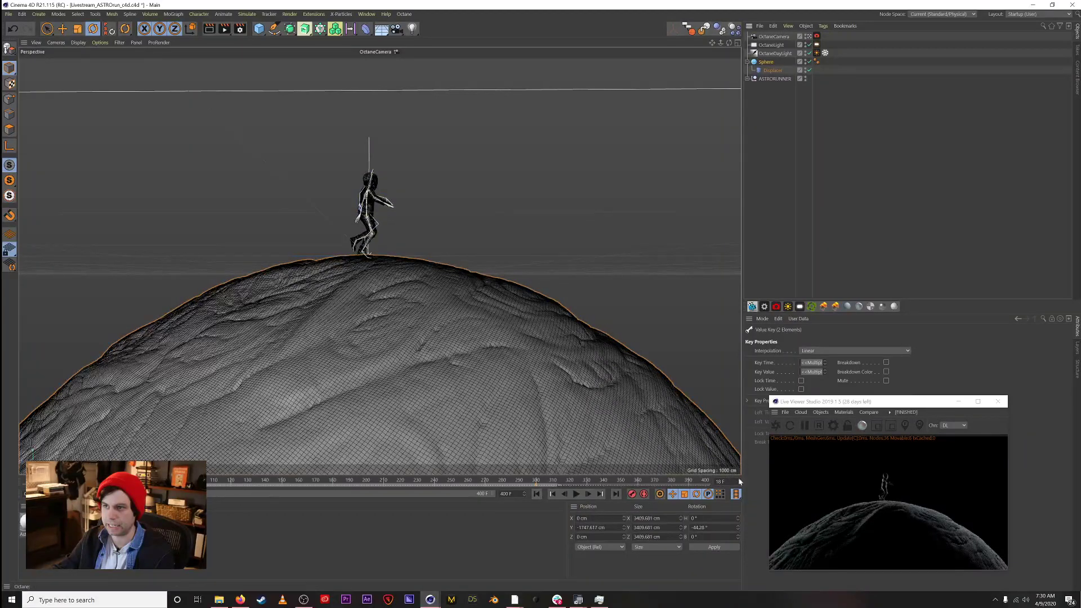
Step: Slow the planet's rotation by moving its final keyframe to frame 400
{"action": "left_click", "coordinate": [563, 485]}
{"action": "left_click_drag", "start_coordinate": [519, 487], "coordinate": [689, 488]}
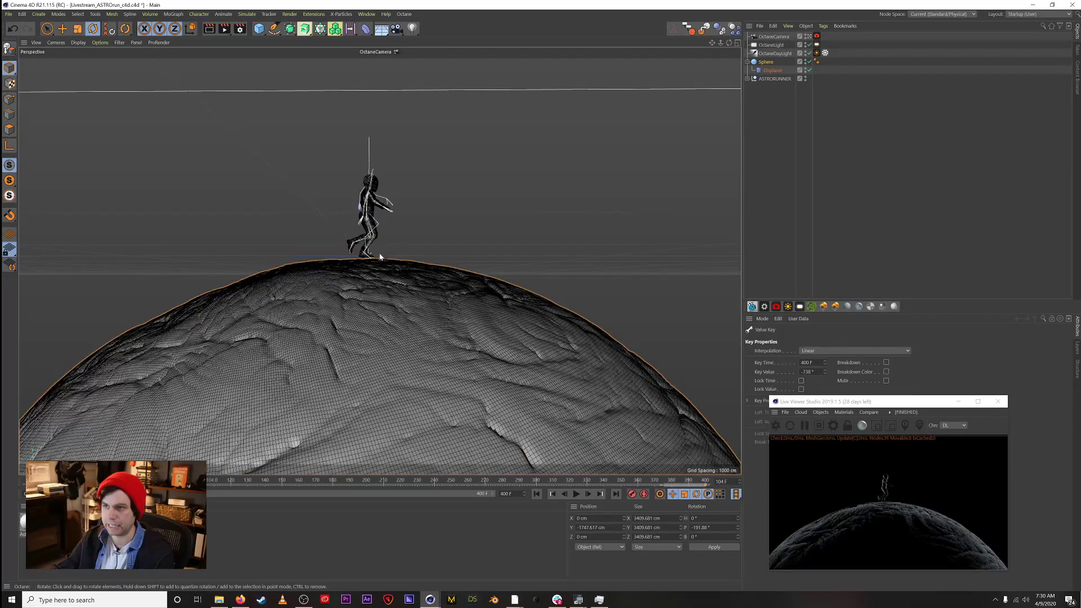
Step: Extend the project and preview range to 500 frames and move the planet rotation's final keyframe to frame 467
{"action": "left_click_drag", "start_coordinate": [206, 485], "coordinate": [280, 492]}
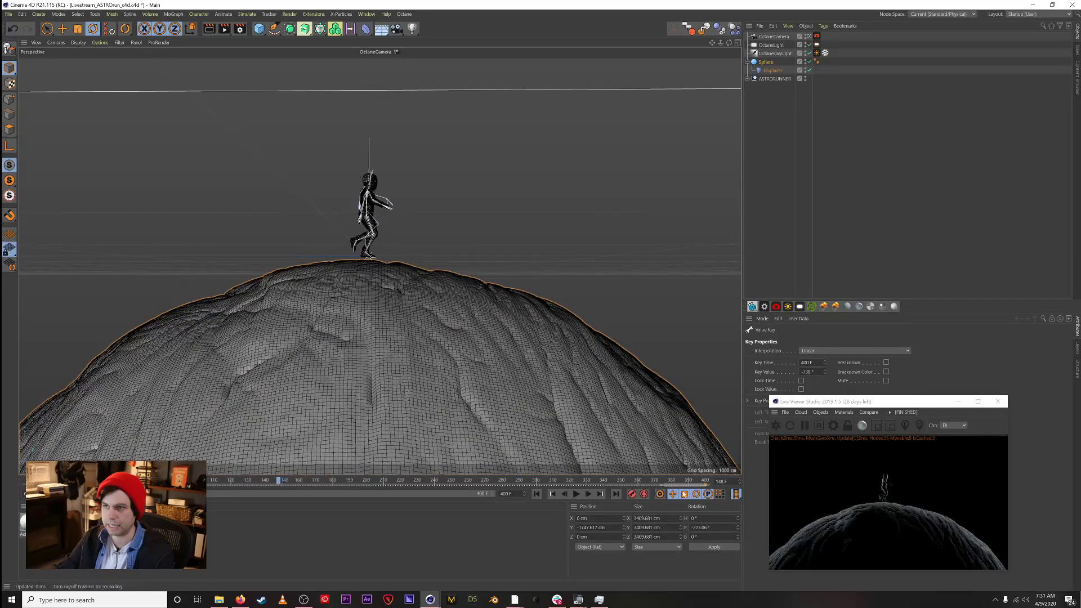
{"action": "double_click", "coordinate": [506, 494]}
{"action": "type", "text": "500"}
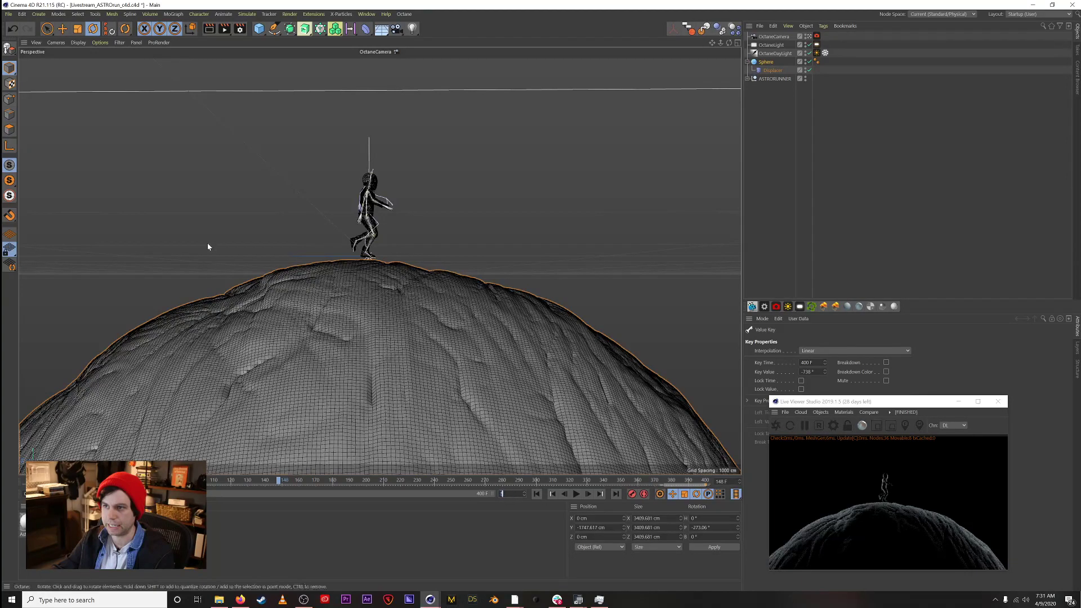
{"action": "key", "text": "Return"}
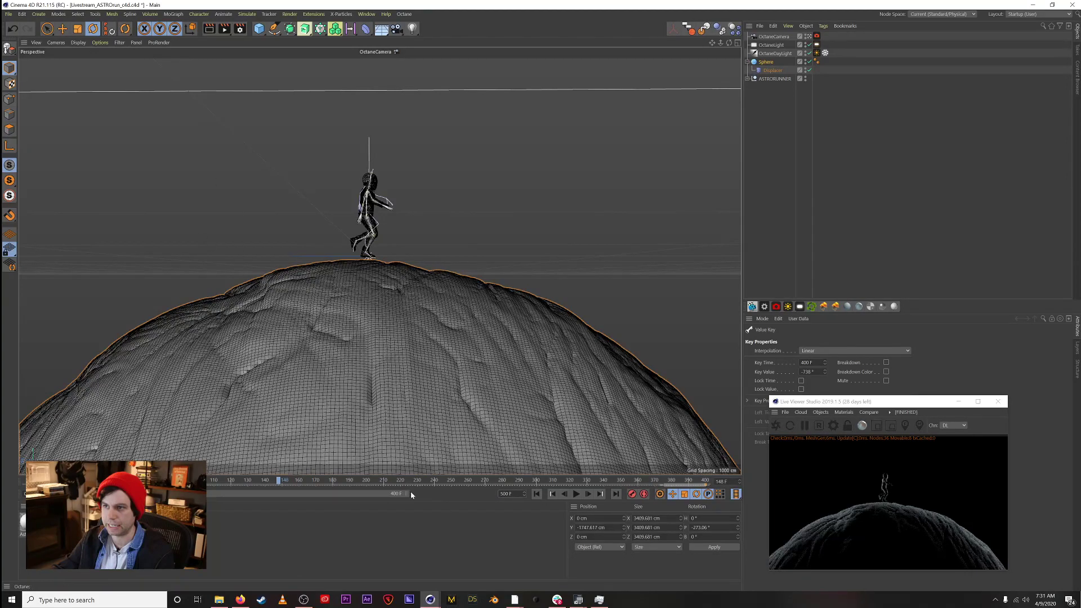
{"action": "left_click_drag", "start_coordinate": [407, 494], "coordinate": [495, 494]}
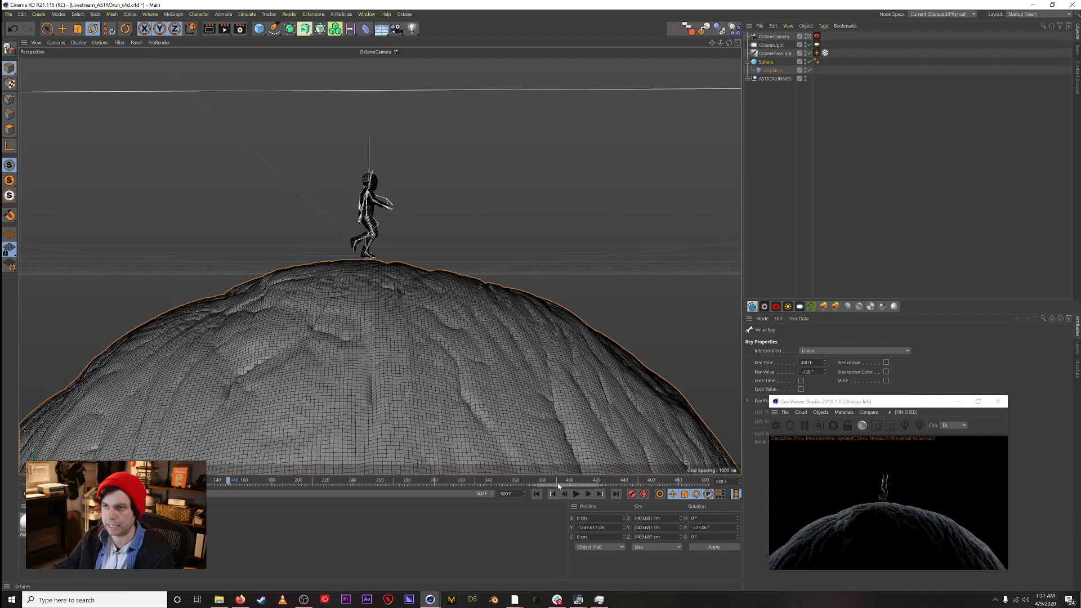
{"action": "left_click_drag", "start_coordinate": [574, 488], "coordinate": [650, 486]}
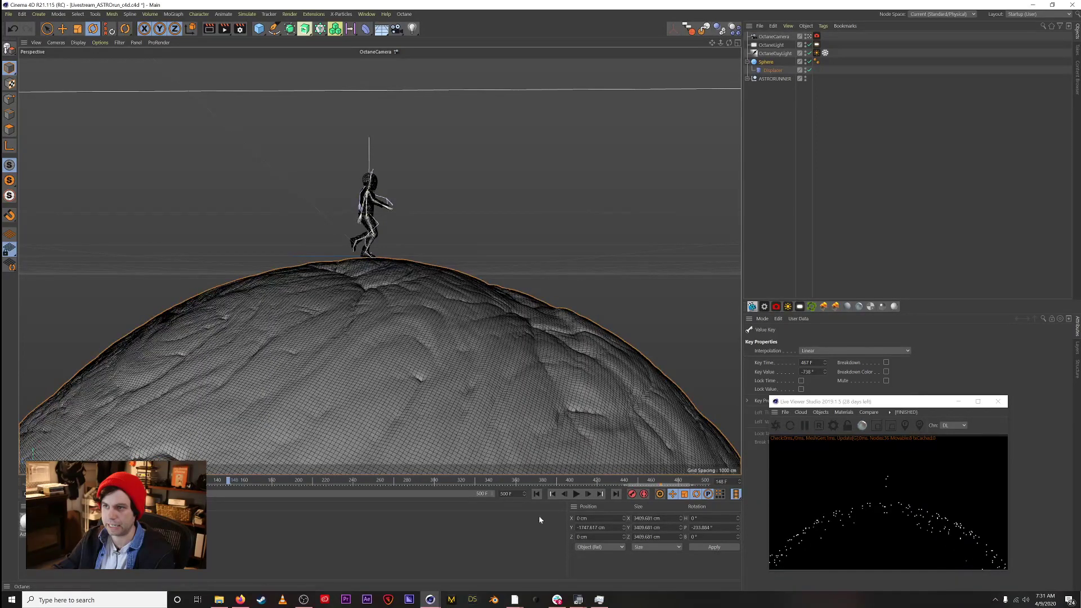
{"action": "left_click_drag", "start_coordinate": [229, 485], "coordinate": [281, 508]}
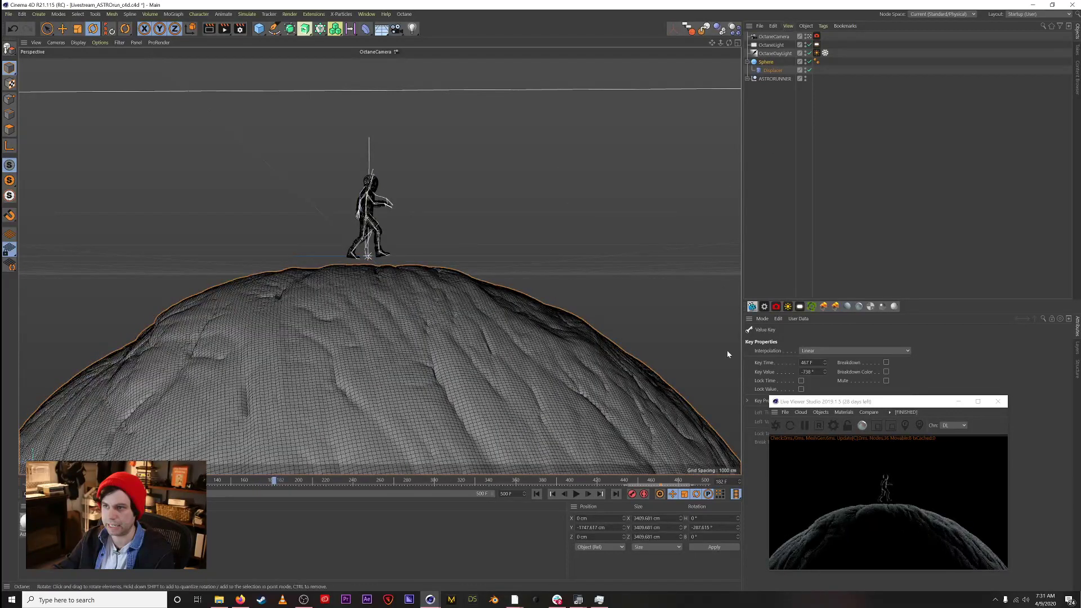
Step: Enlarge the Live Viewer render window and pull the camera back from the runner and the planet
{"action": "left_click_drag", "start_coordinate": [817, 401], "coordinate": [545, 161]}
{"action": "left_click_drag", "start_coordinate": [734, 332], "coordinate": [973, 459]}
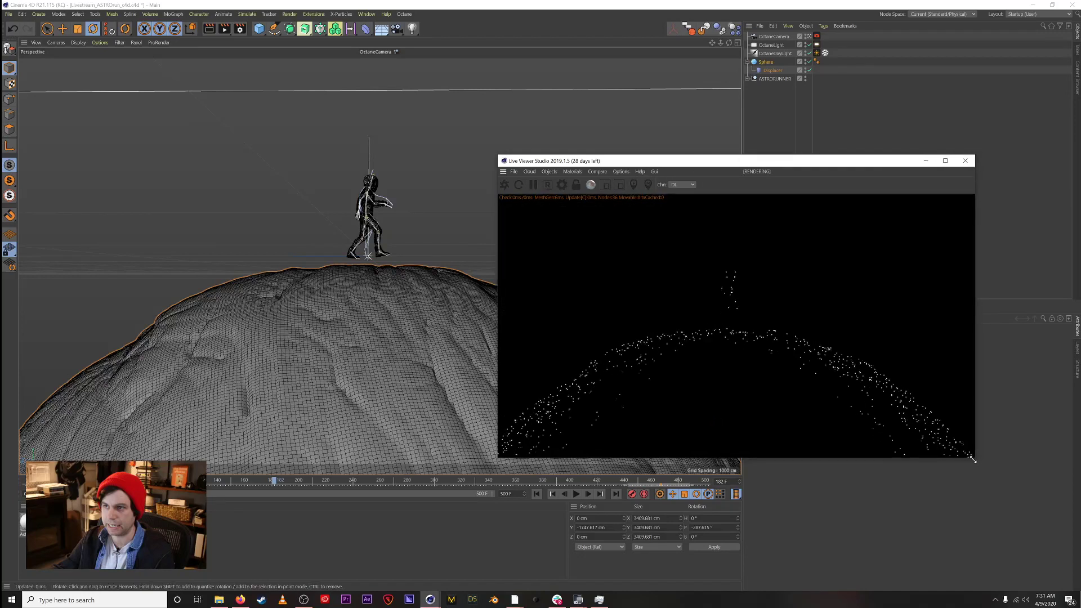
{"action": "left_click_drag", "start_coordinate": [362, 304], "coordinate": [342, 299], "text": "alt"}
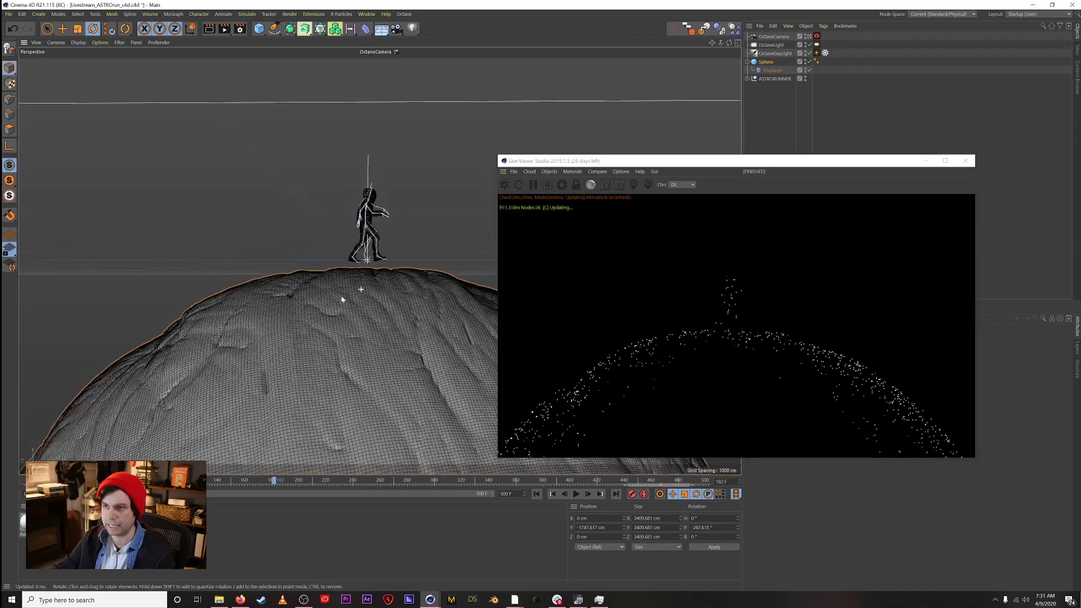
{"action": "right_click_drag", "start_coordinate": [341, 300], "coordinate": [320, 304], "text": "alt"}
Step: Lower the ASTRORUNNER slightly onto the planet's surface, to a Y position of about -37.9 cm
{"action": "left_click", "coordinate": [777, 73]}
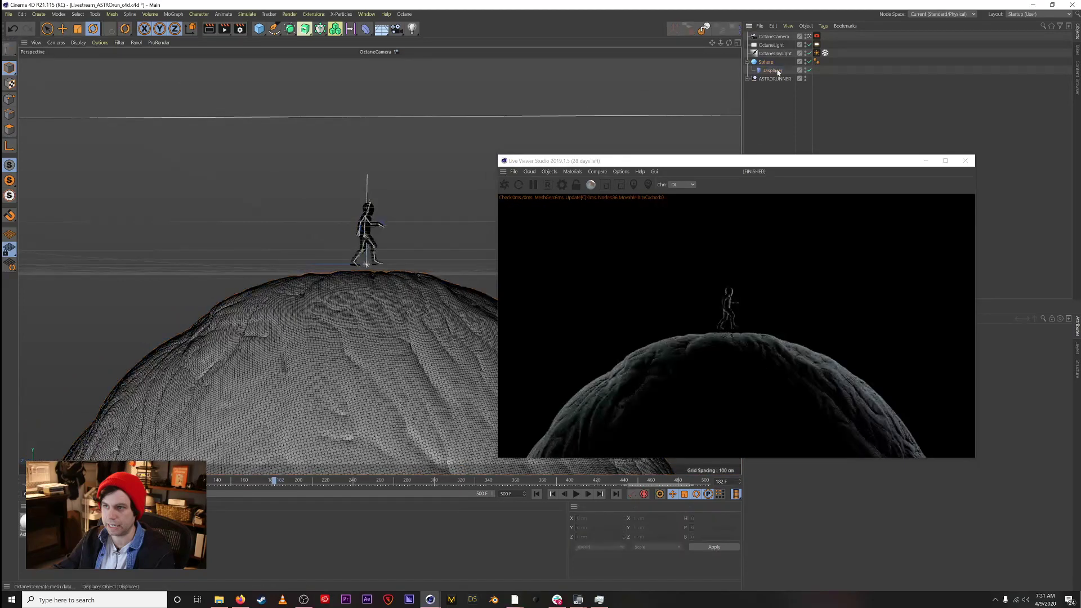
{"action": "left_click", "coordinate": [775, 79]}
{"action": "key", "text": "e"}
{"action": "left_click_drag", "start_coordinate": [365, 194], "coordinate": [365, 201]}
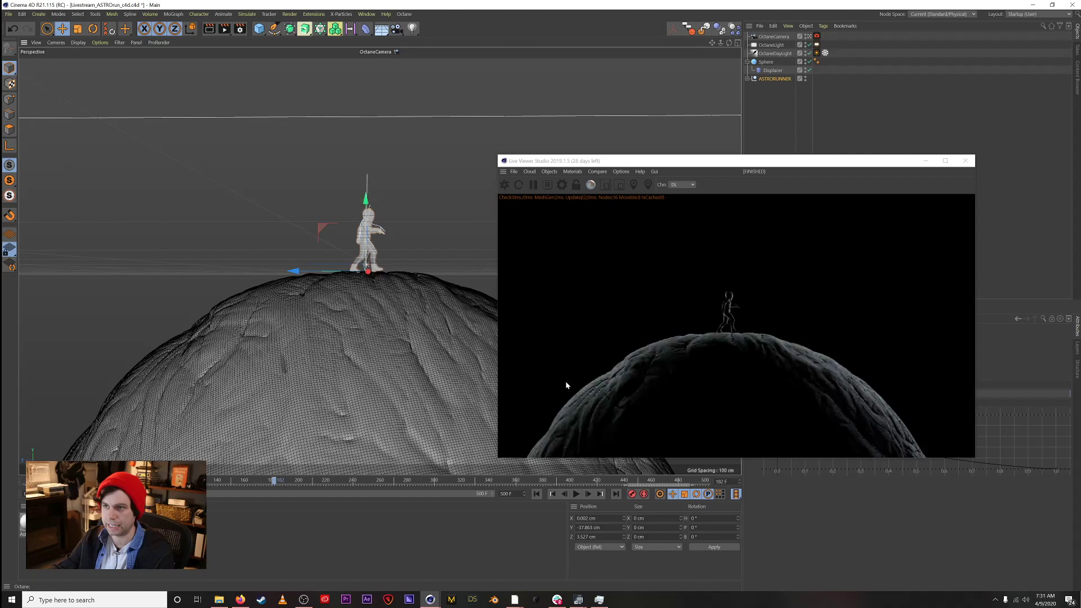
Step: Play short stretches of the animation to check the runner's contact with the planet
{"action": "left_click", "coordinate": [575, 493]}
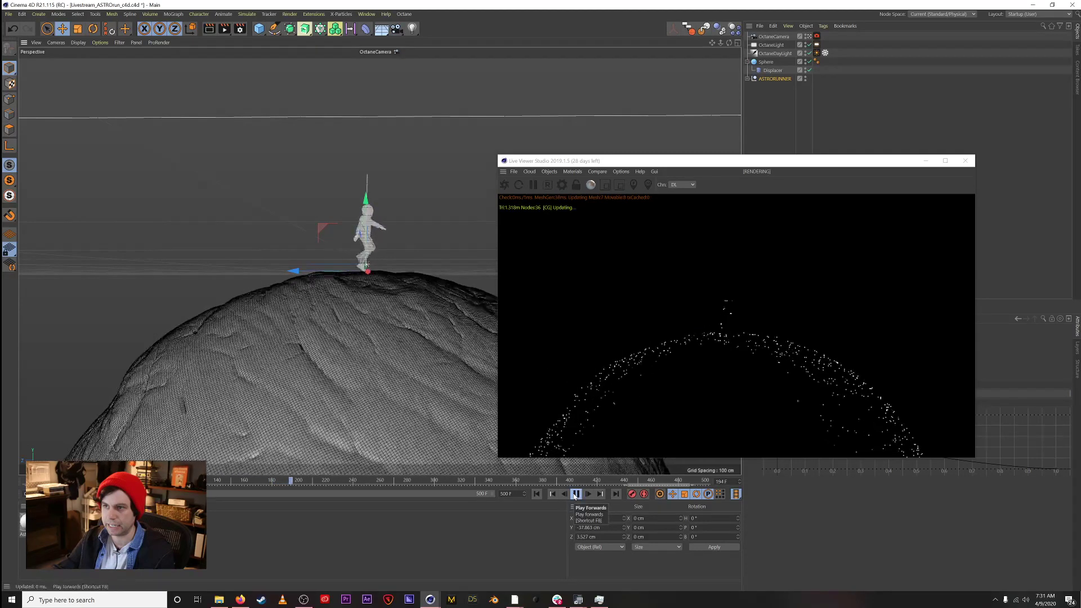
{"action": "left_click", "coordinate": [575, 494]}
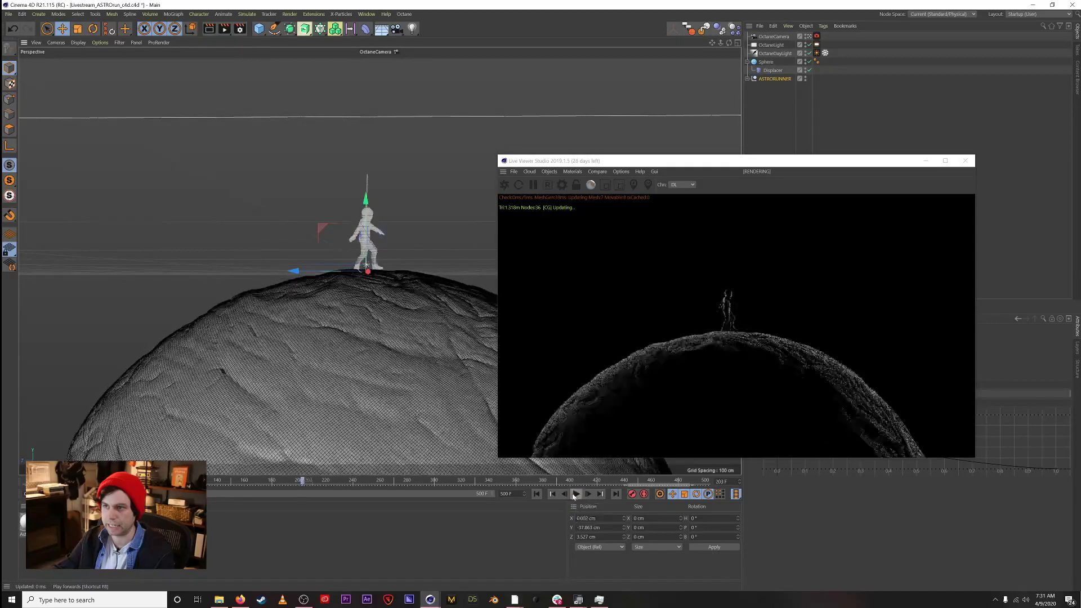
{"action": "left_click", "coordinate": [575, 494]}
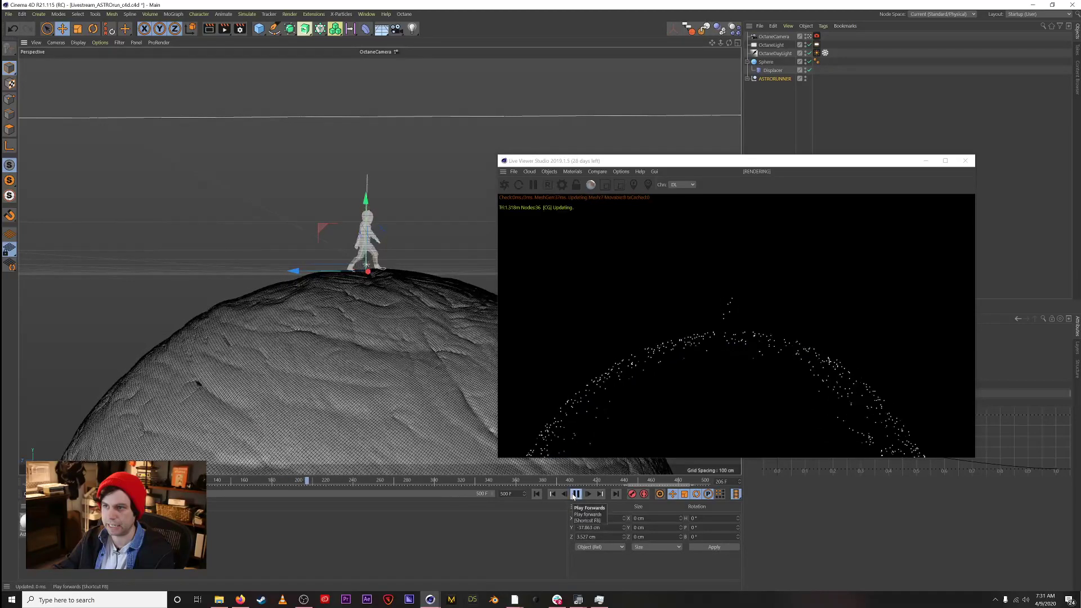
{"action": "left_click", "coordinate": [575, 494]}
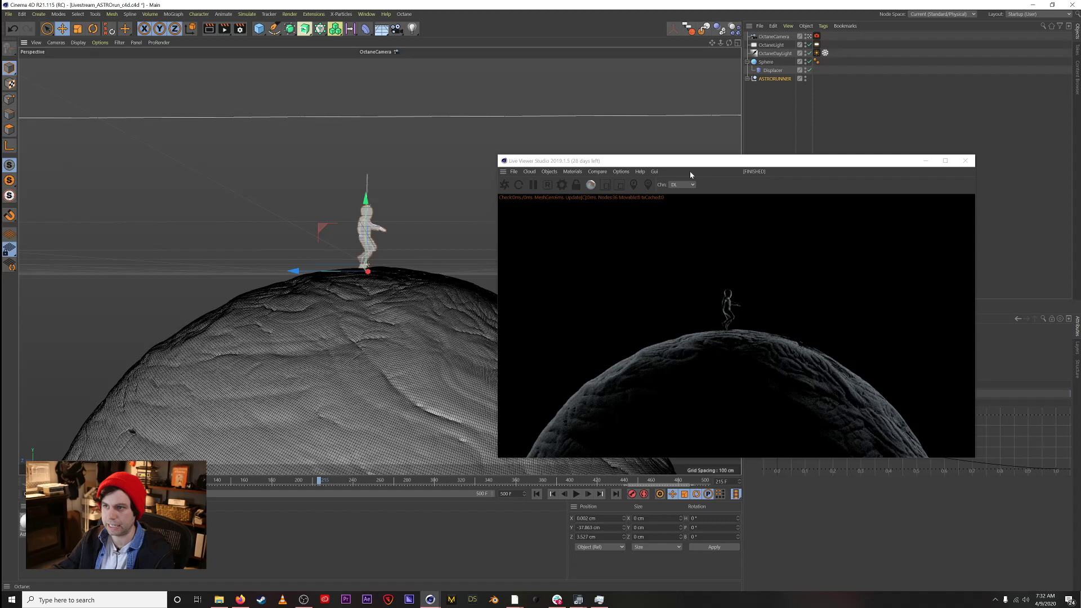
Step: Switch the Octane kernel to Pathtracing with 1000 max samples and a GI clamp of 1
{"action": "left_click", "coordinate": [562, 187]}
{"action": "left_click", "coordinate": [42, 41]}
{"action": "left_click", "coordinate": [39, 65]}
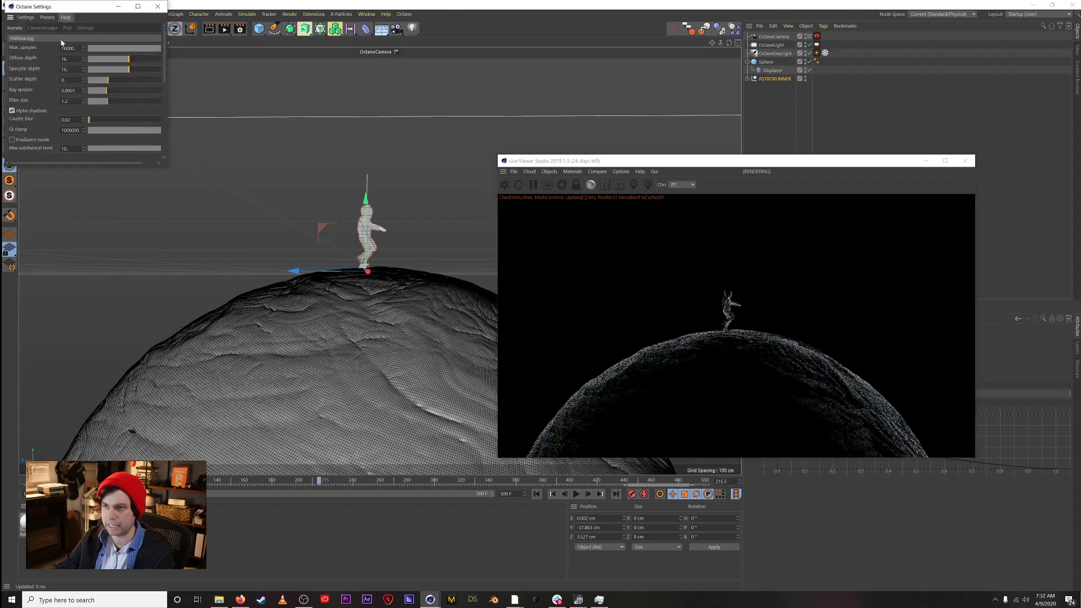
{"action": "double_click", "coordinate": [67, 49]}
{"action": "type", "text": "1"}
{"action": "key", "text": "Return"}
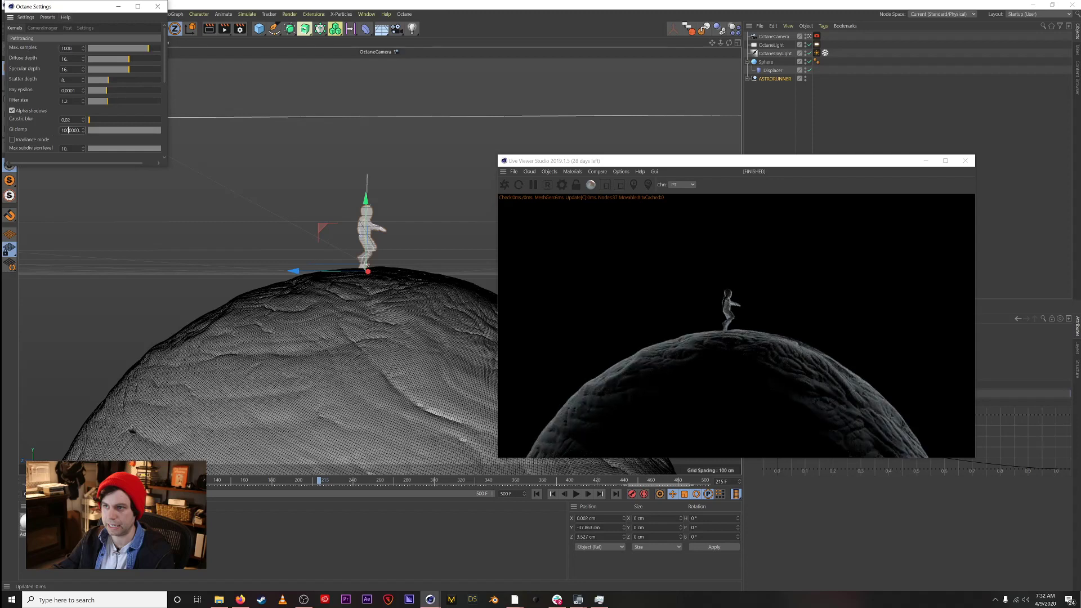
{"action": "double_click", "coordinate": [70, 130]}
{"action": "type", "text": "1"}
{"action": "key", "text": "Return"}
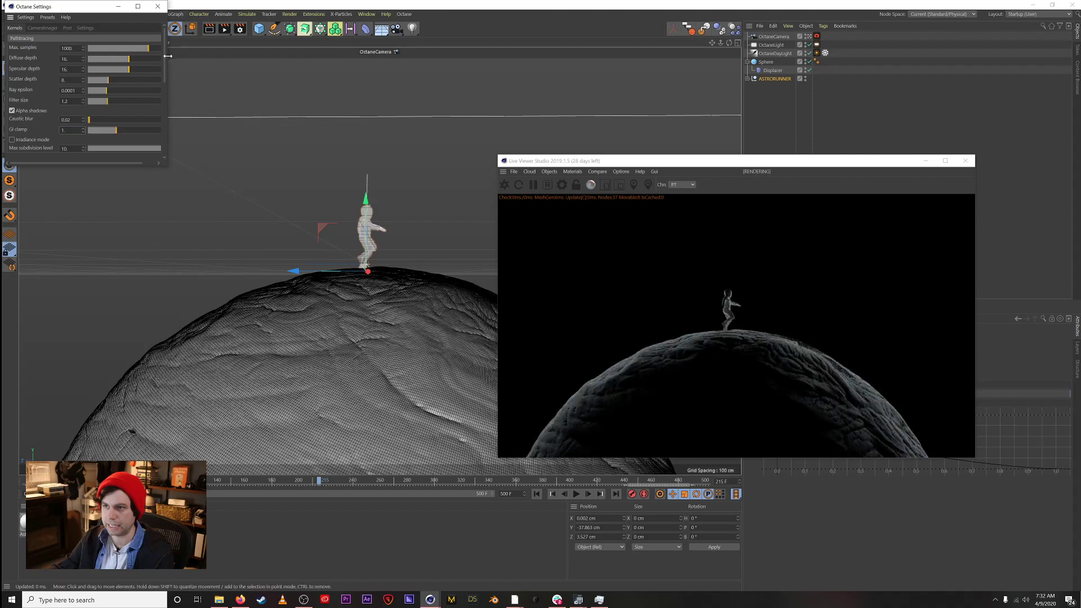
{"action": "mouse_move", "coordinate": [165, 55]}
{"action": "left_mouse_down"}
{"action": "mouse_move", "coordinate": [164, 96]}
{"action": "mouse_move", "coordinate": [171, 53]}
{"action": "left_mouse_up"}
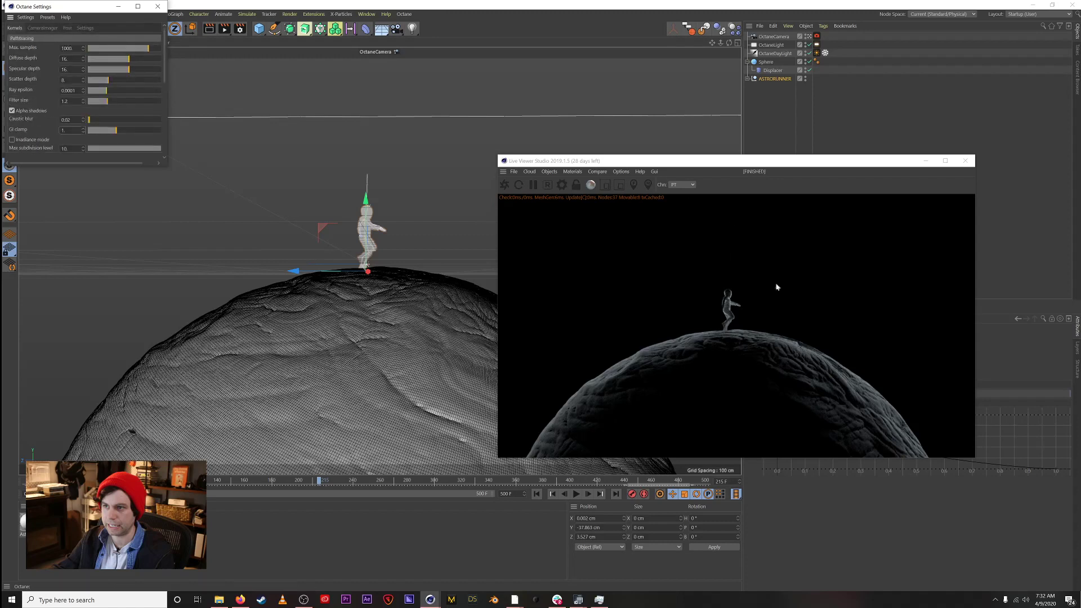
Step: Show the render statistics in the Live Viewer and play a few frames
{"action": "right_click", "coordinate": [740, 316]}
{"action": "left_click", "coordinate": [797, 357]}
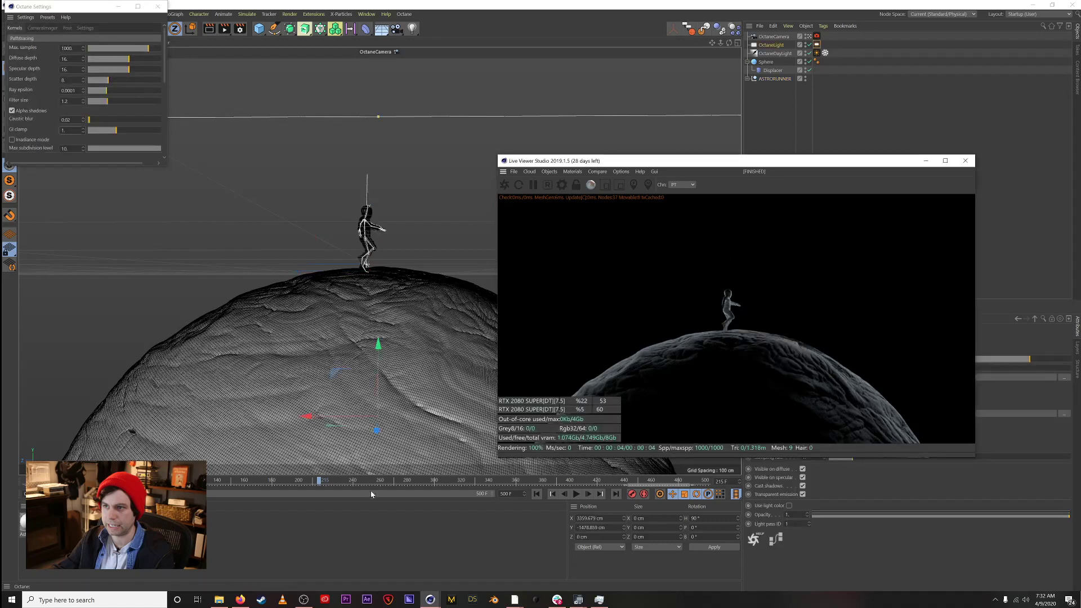
{"action": "left_click", "coordinate": [576, 494]}
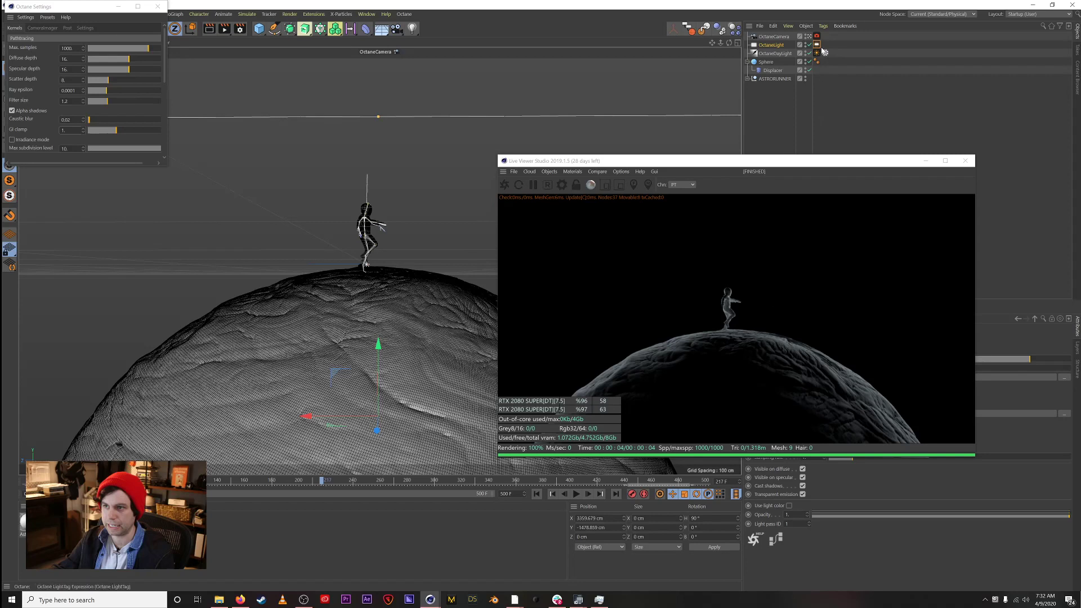
Step: Turn off auto focus on the Octane camera, set its aperture to 8 cm and pick the runner as the focus point
{"action": "left_click", "coordinate": [817, 37]}
{"action": "left_click_drag", "start_coordinate": [794, 161], "coordinate": [543, 114]}
{"action": "left_click", "coordinate": [753, 455]}
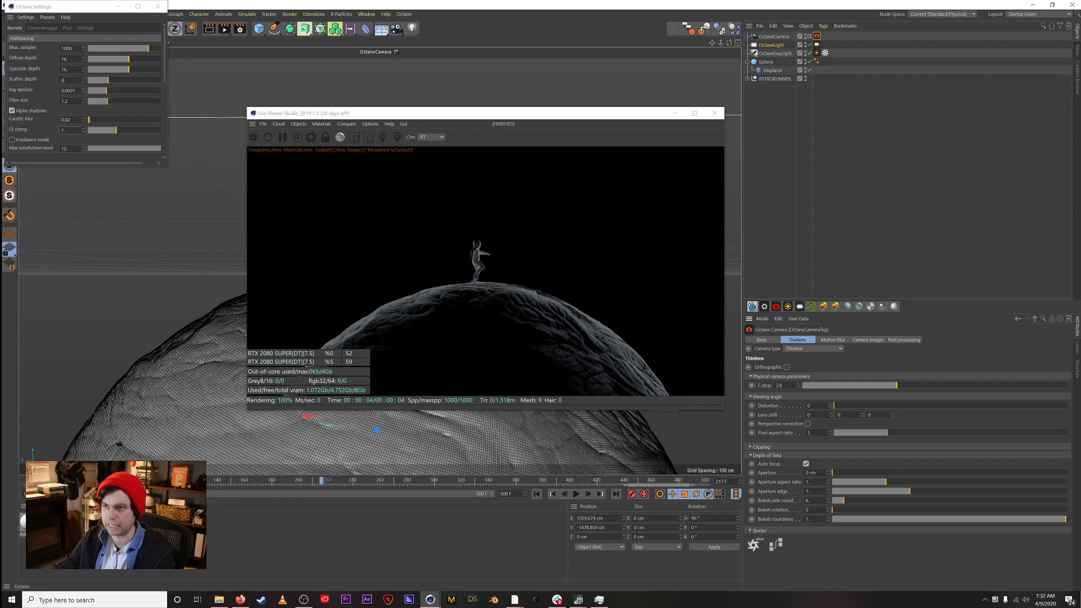
{"action": "left_click", "coordinate": [806, 464]}
{"action": "left_click_drag", "start_coordinate": [834, 482], "coordinate": [1059, 483]}
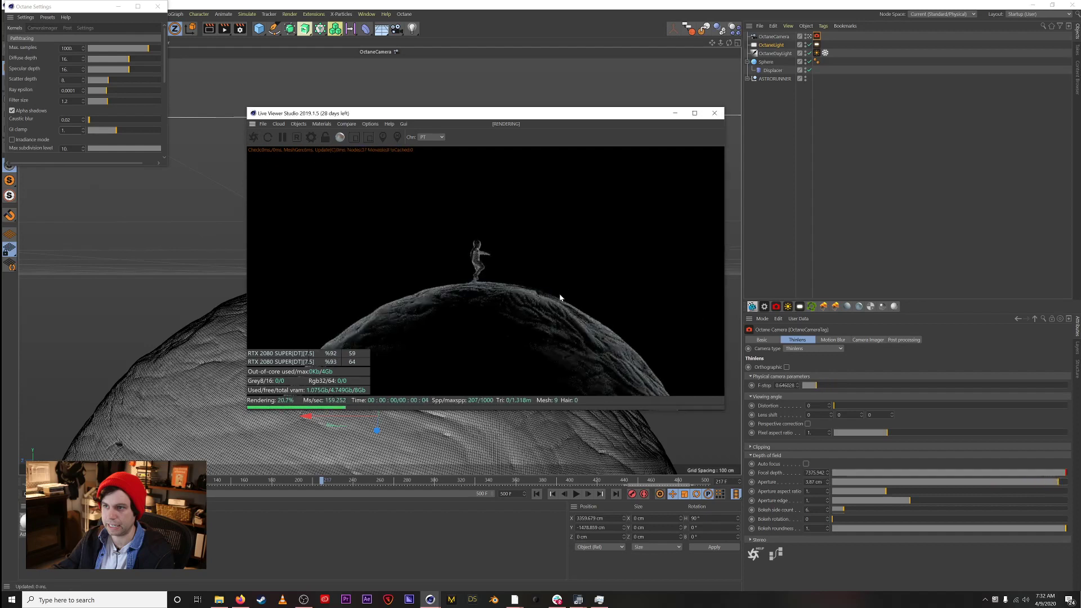
{"action": "left_click_drag", "start_coordinate": [824, 482], "coordinate": [715, 409]}
{"action": "type", "text": "8"}
{"action": "key", "text": "Return"}
{"action": "left_click", "coordinate": [480, 257]}
Step: Play the animation briefly with depth of field in the Live Viewer and return to the first frame
{"action": "left_click_drag", "start_coordinate": [491, 121], "coordinate": [700, 143]}
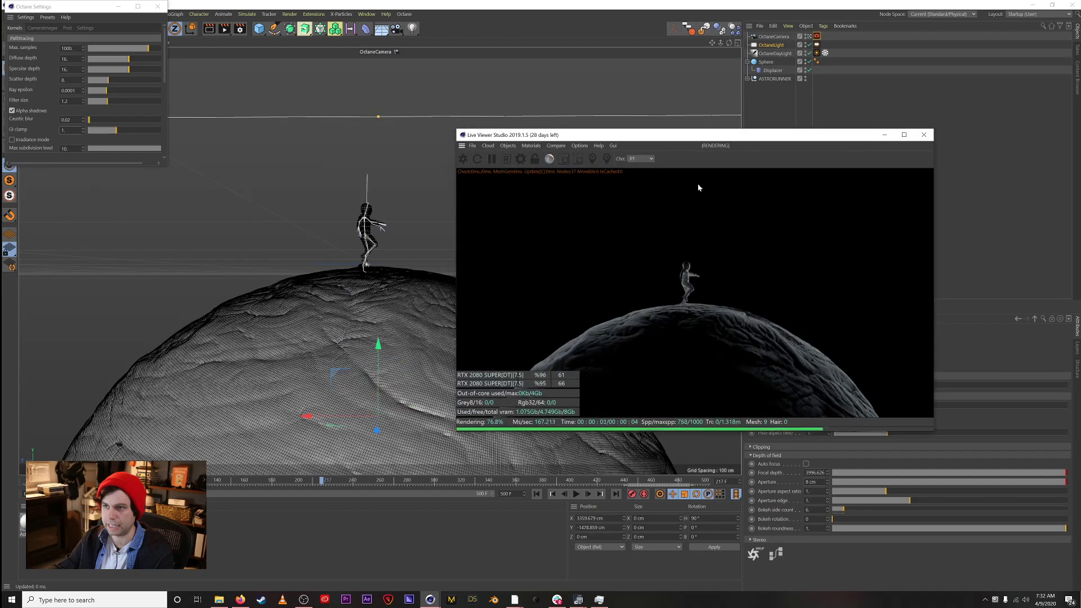
{"action": "left_click", "coordinate": [575, 494]}
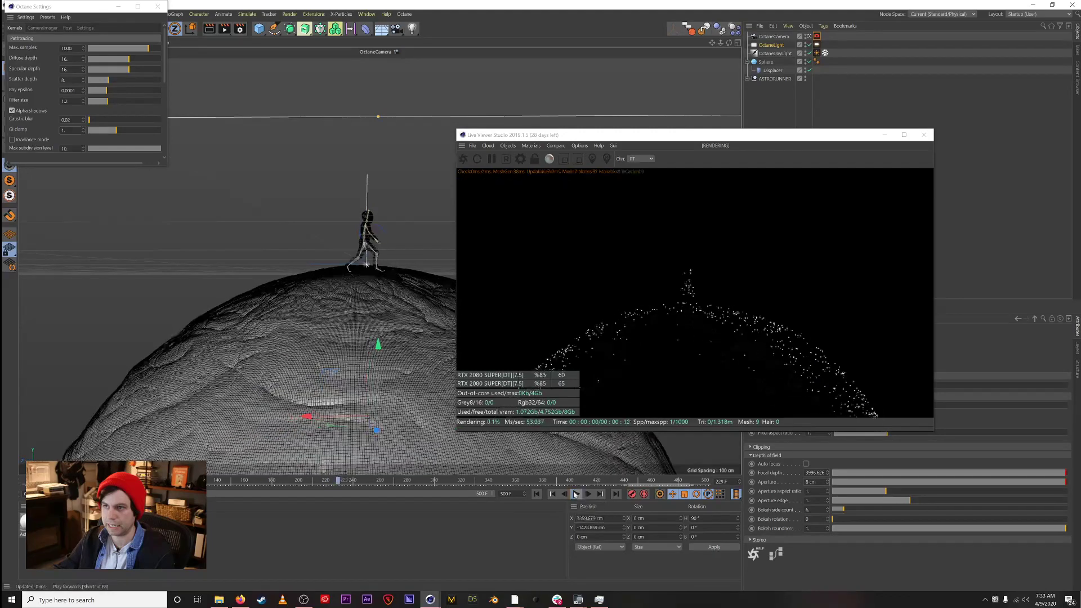
{"action": "left_click", "coordinate": [576, 494]}
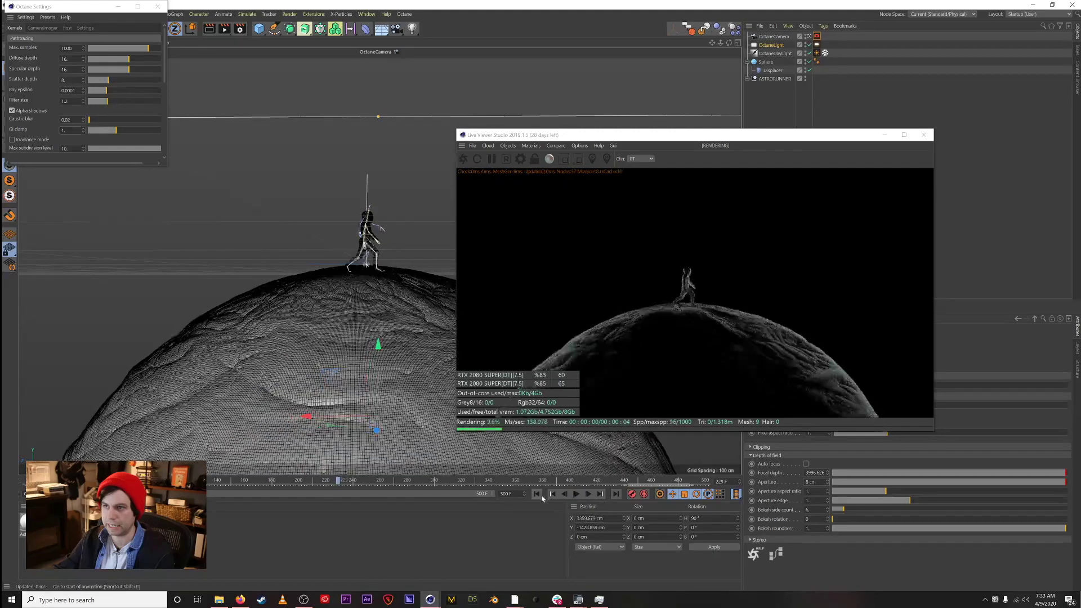
{"action": "left_click", "coordinate": [537, 494]}
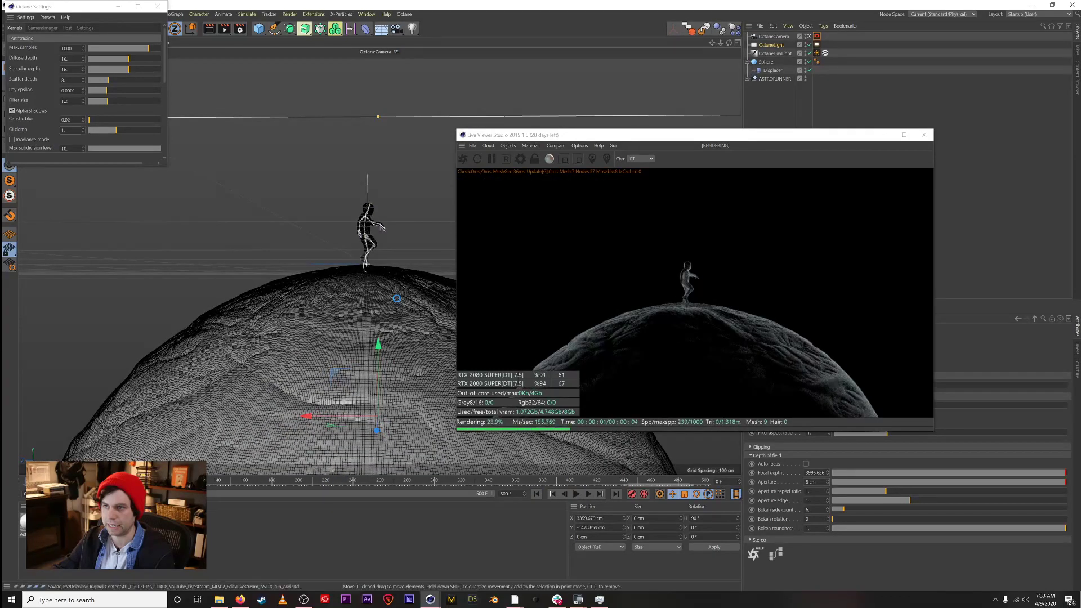
{"action": "left_click", "coordinate": [895, 102]}
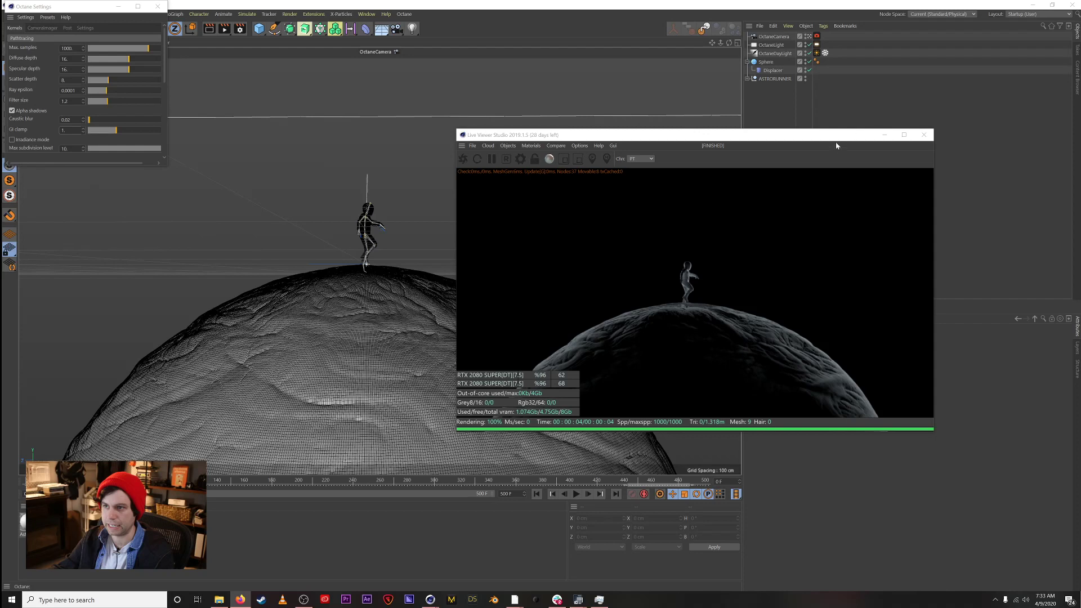
{"action": "left_click_drag", "start_coordinate": [836, 139], "coordinate": [836, 131]}
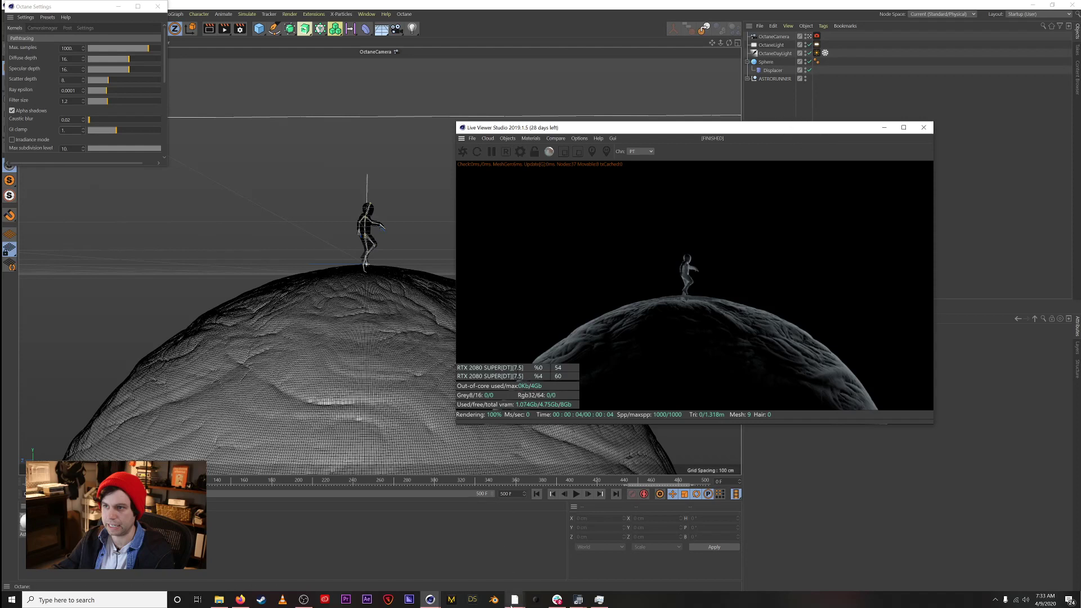
{"action": "mouse_move", "coordinate": [515, 596]}
{"action": "mouse_move", "coordinate": [567, 552]}
{"action": "left_click_drag", "start_coordinate": [696, 133], "coordinate": [790, 145]}
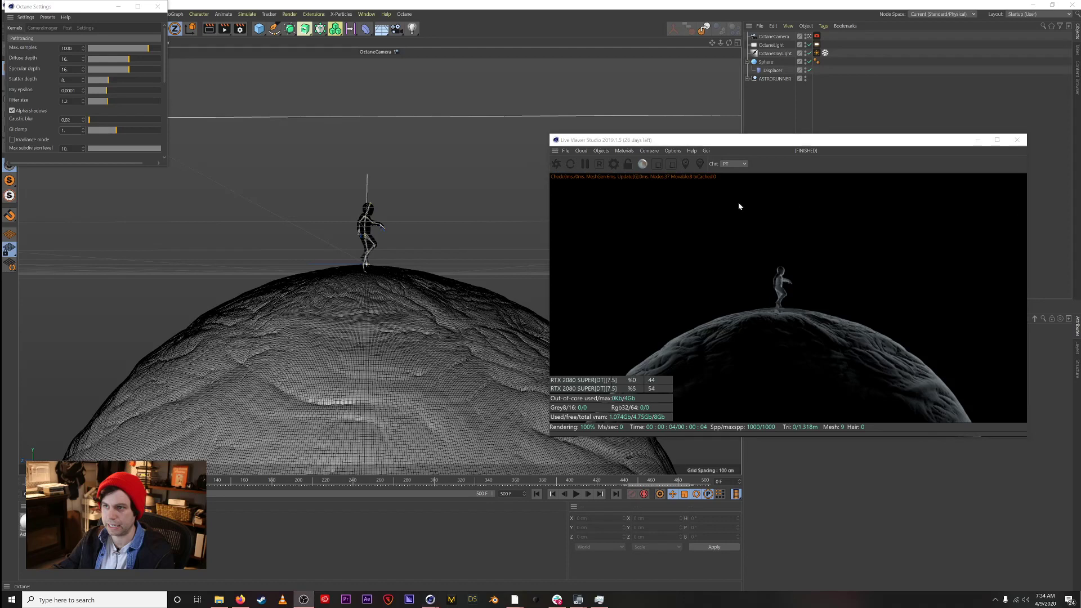
{"action": "left_click_drag", "start_coordinate": [753, 141], "coordinate": [738, 152]}
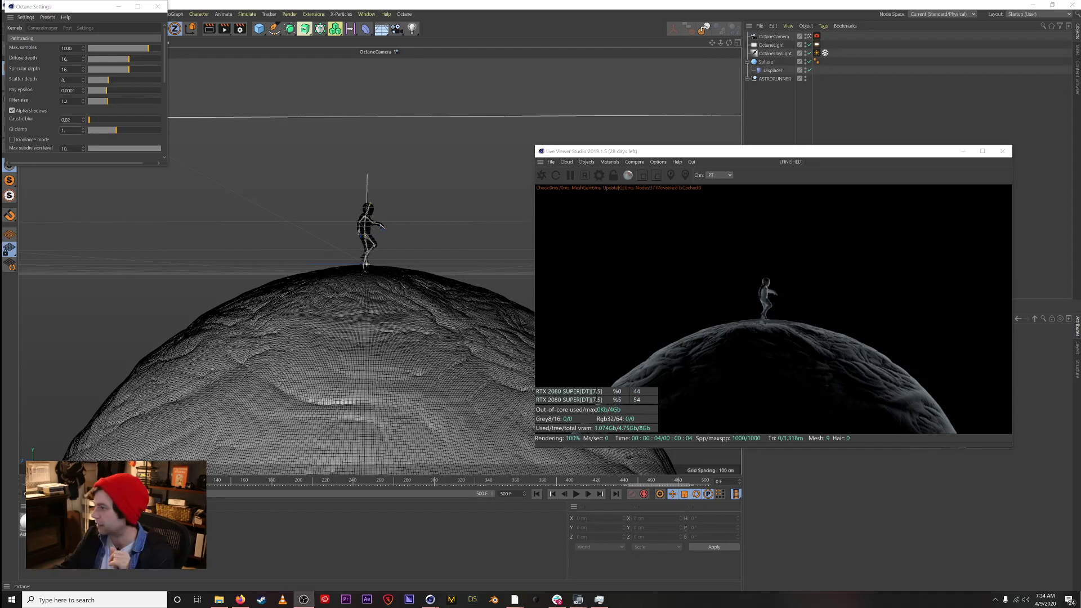
{"action": "left_click_drag", "start_coordinate": [741, 152], "coordinate": [768, 156]}
{"action": "left_click", "coordinate": [805, 122]}
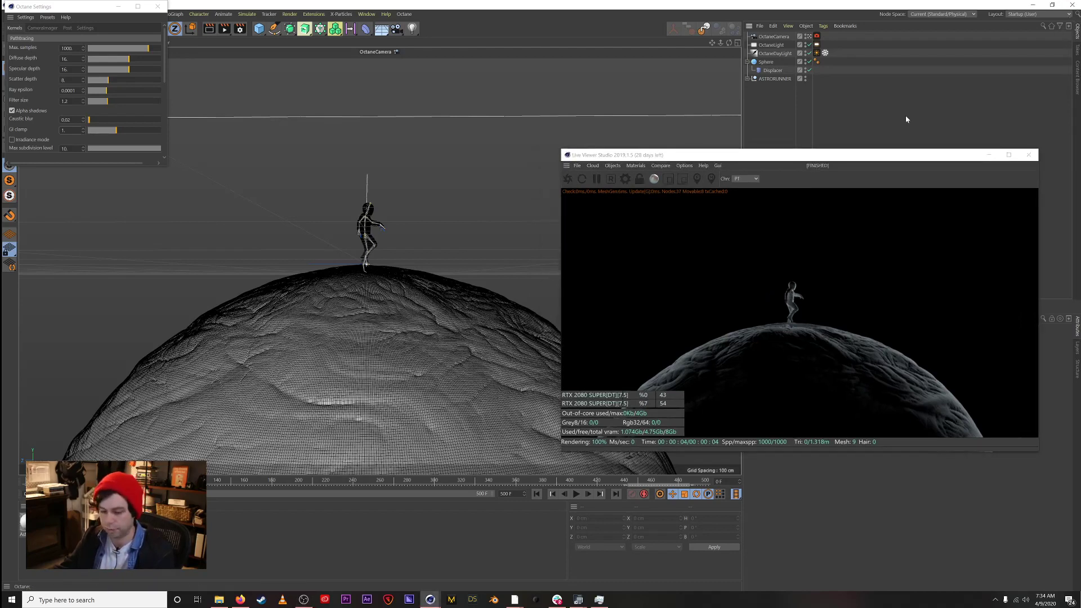
Step: Create a new empty project and close the Live Viewer and Octane Settings windows
{"action": "key", "text": "ctrl+n"}
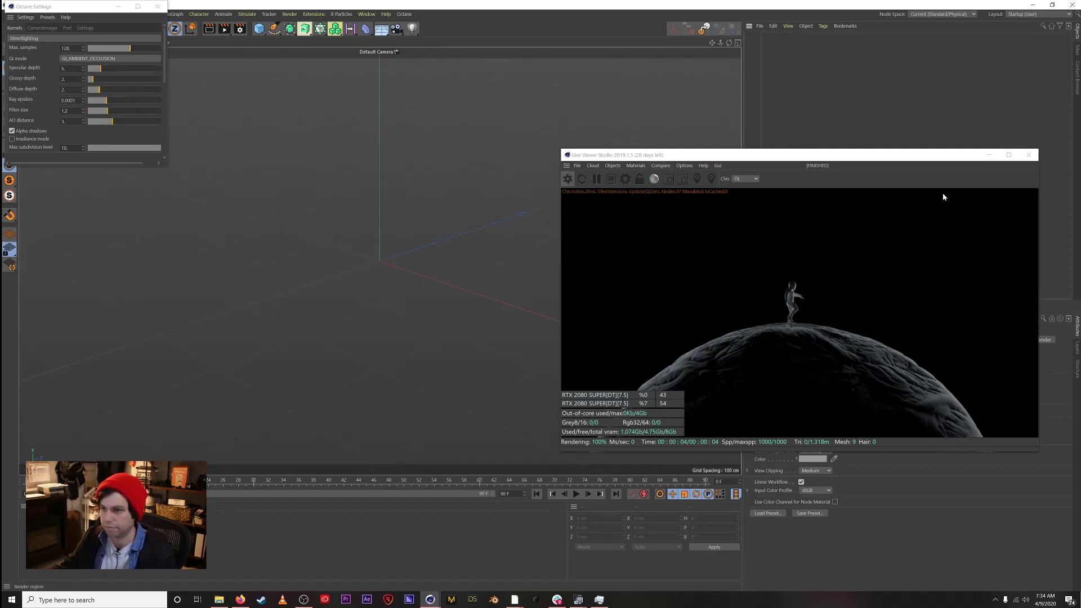
{"action": "left_click", "coordinate": [1029, 155]}
{"action": "left_click", "coordinate": [157, 6]}
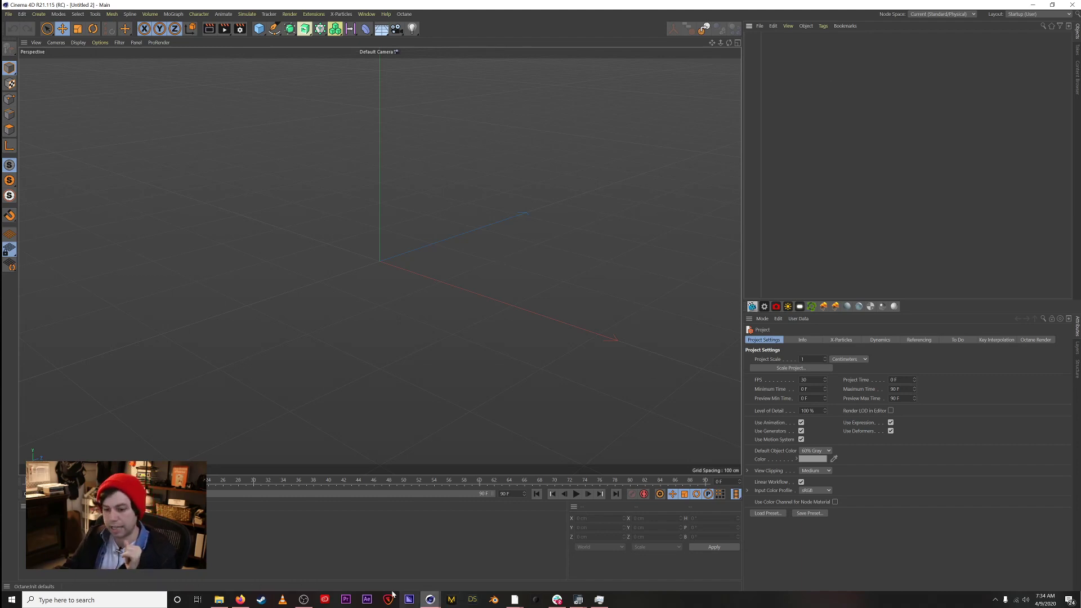
Step: Switch to Rokoko Studio's project overview, followed by the Rokoko website in Firefox
{"action": "left_click", "coordinate": [540, 600]}
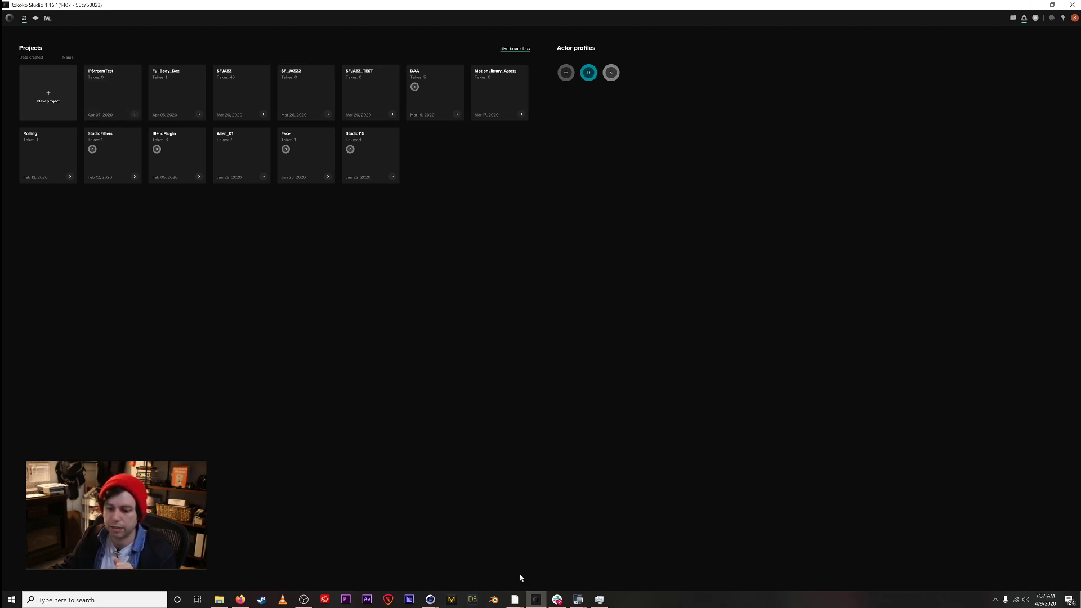
{"action": "left_click", "coordinate": [242, 601]}
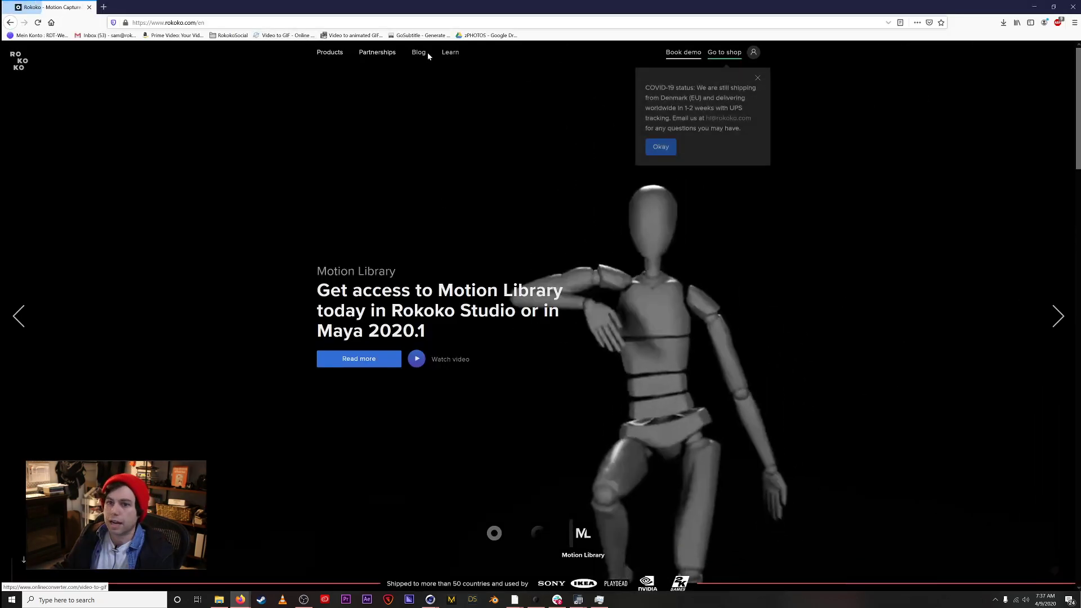
Step: Visit the motionlibrary.com site in a new browser tab, then close that tab
{"action": "mouse_move", "coordinate": [343, 58]}
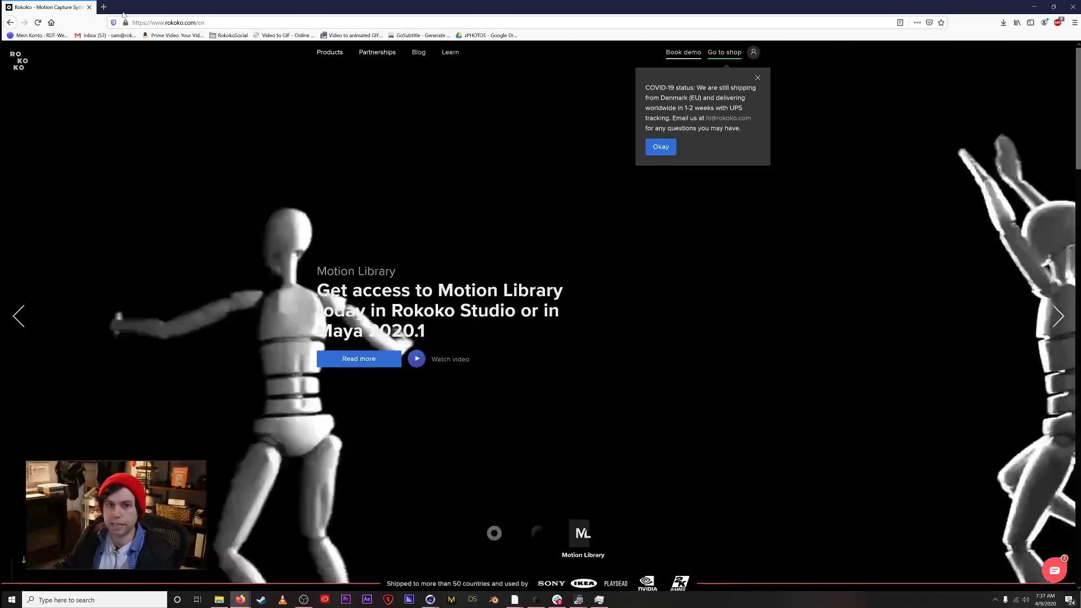
{"action": "left_click", "coordinate": [104, 6]}
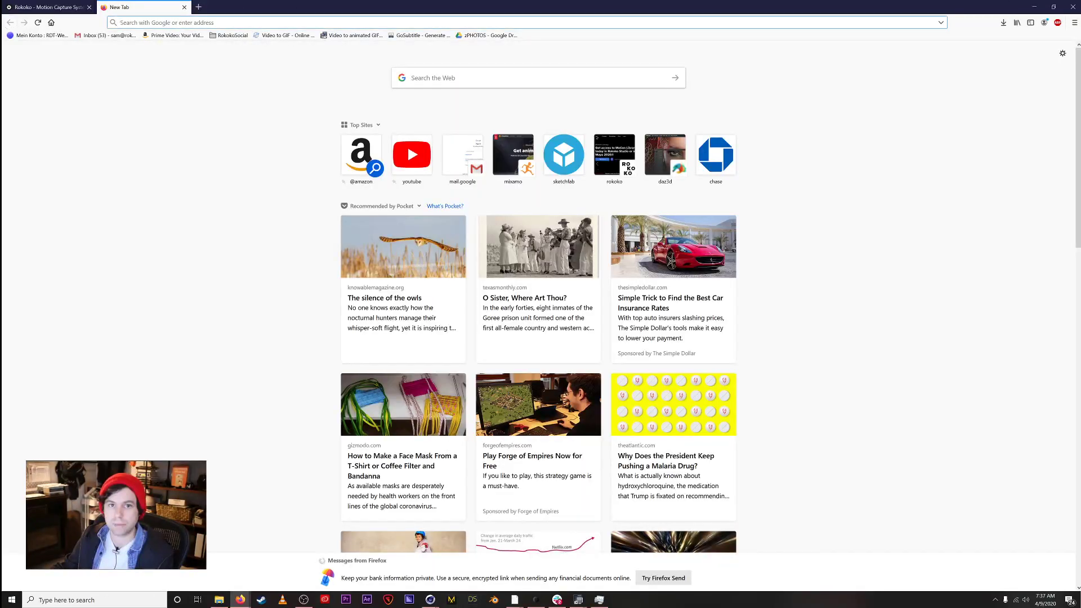
{"action": "type", "text": "motionarray"}
{"action": "key", "text": "Return"}
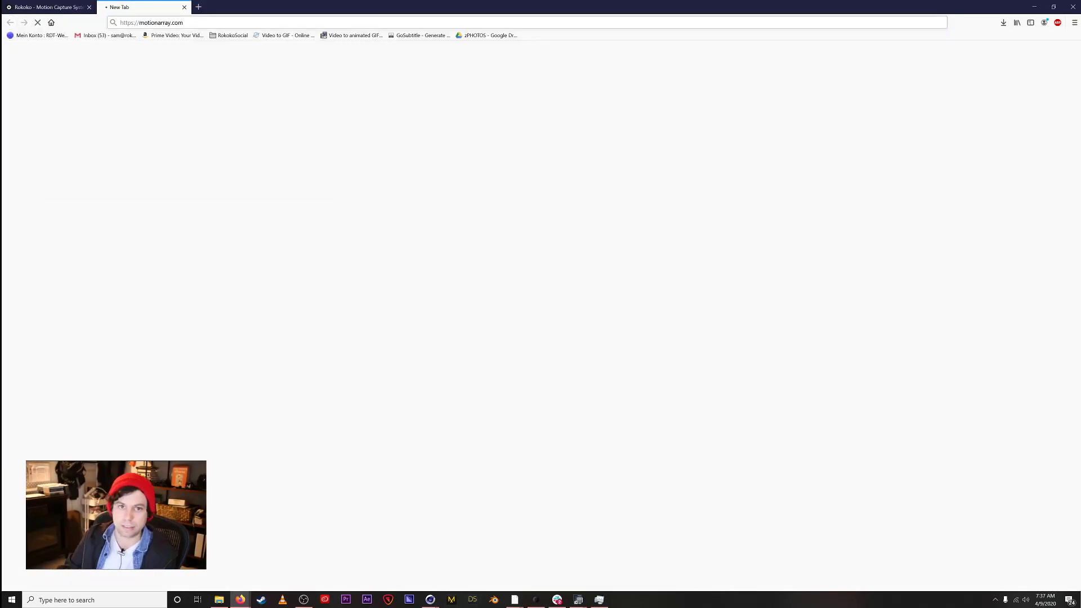
{"action": "type", "text": "motionli"}
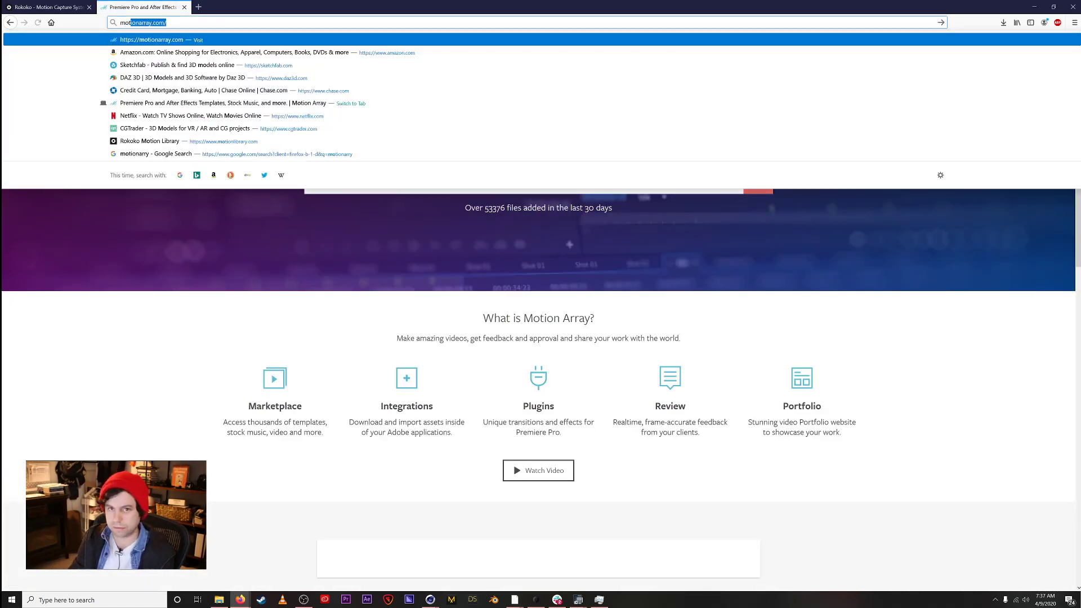
{"action": "type", "text": "brary.com"}
{"action": "key", "text": "Return"}
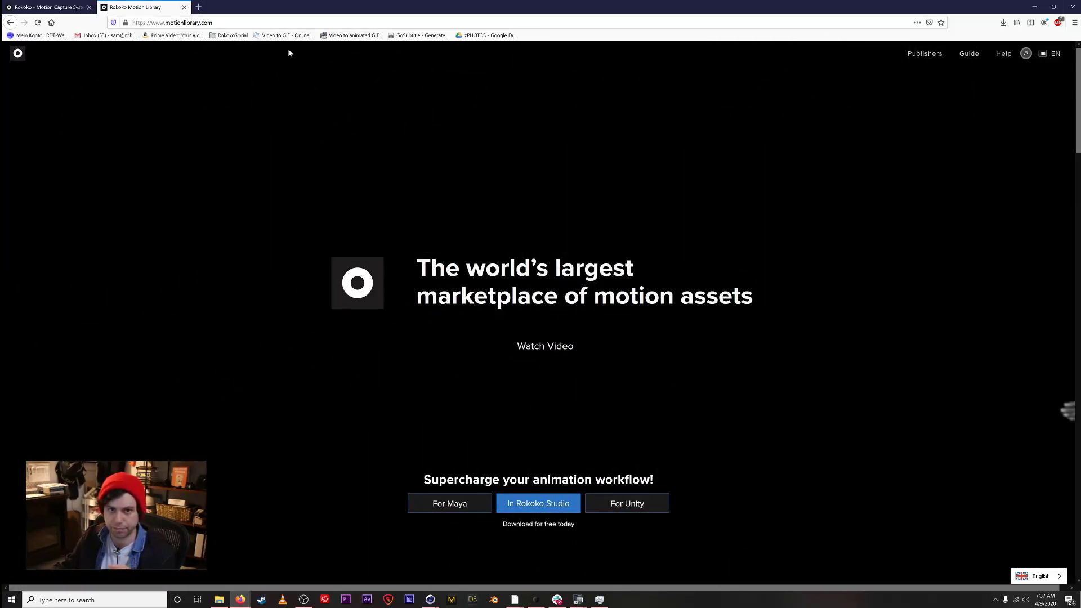
{"action": "left_click", "coordinate": [184, 8]}
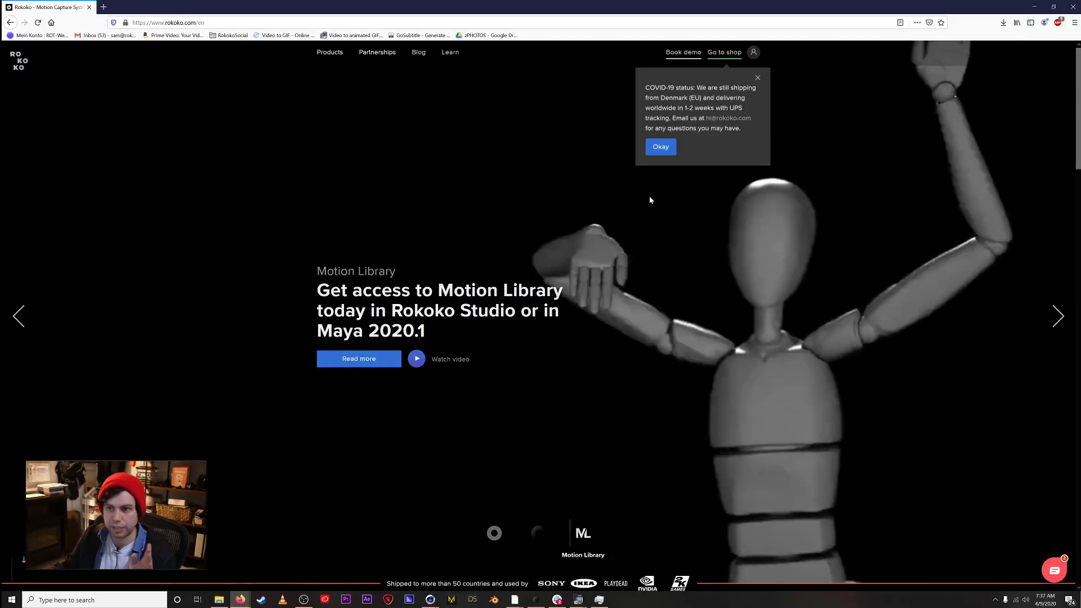
Step: Switch to Rokoko Studio, open the Motion Library and look through its asset categories
{"action": "left_click", "coordinate": [536, 600]}
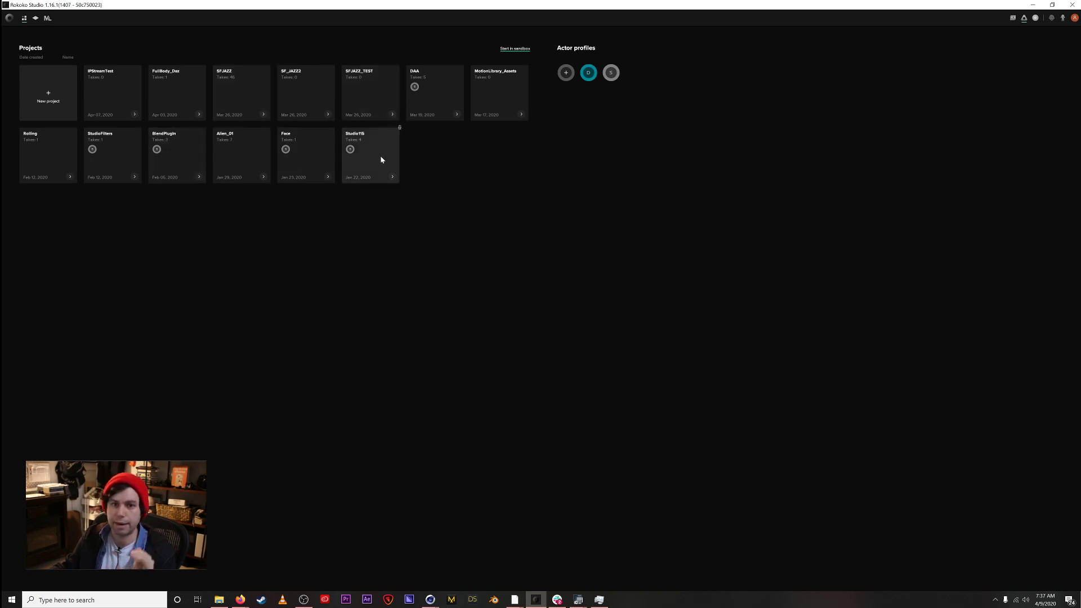
{"action": "left_click", "coordinate": [48, 19]}
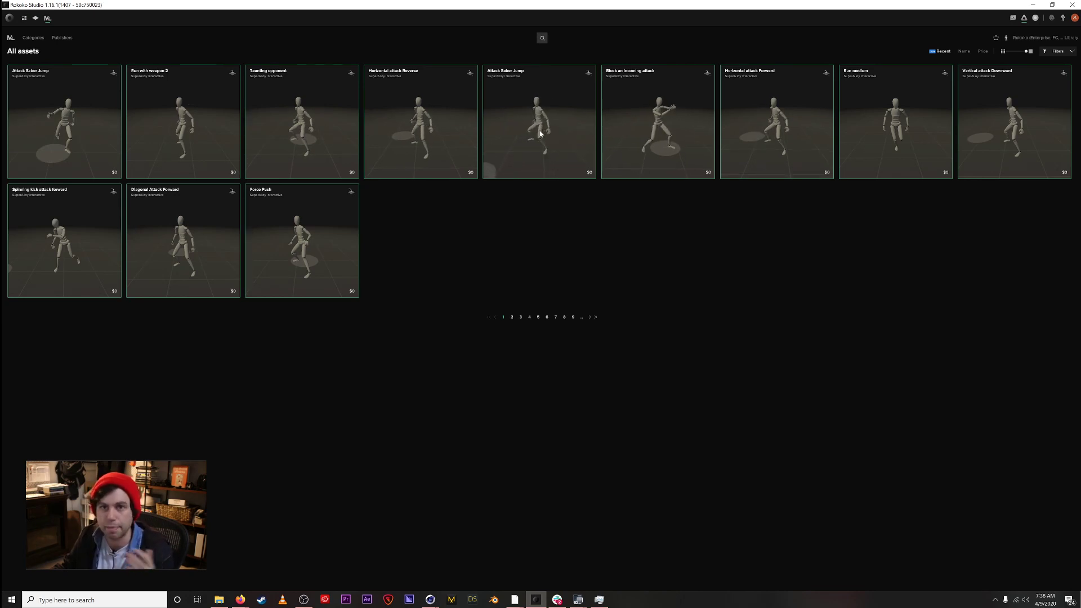
{"action": "left_click", "coordinate": [36, 38]}
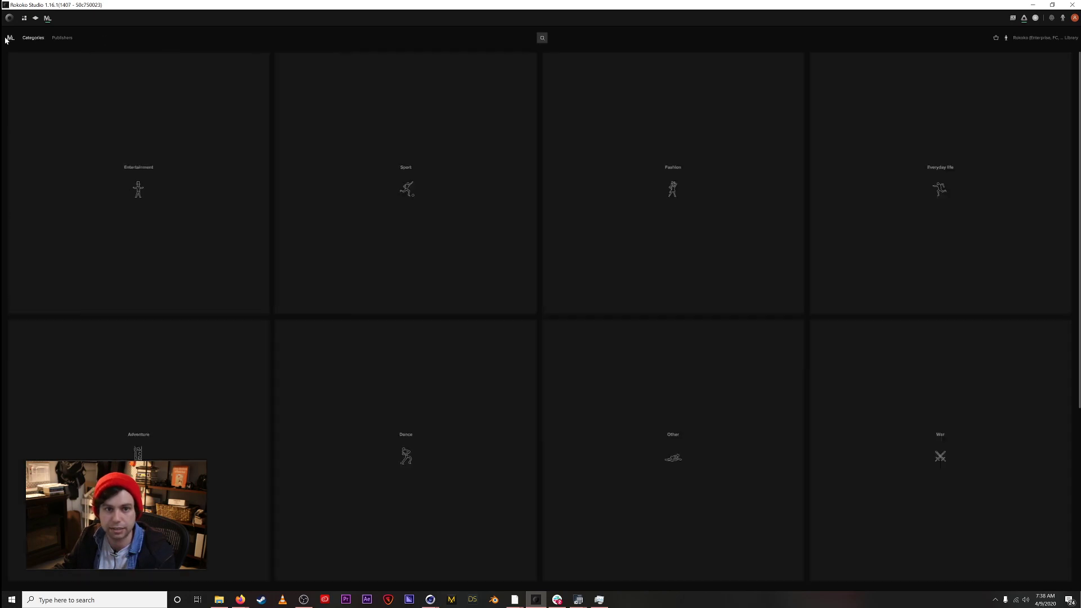
{"action": "left_click", "coordinate": [405, 183]}
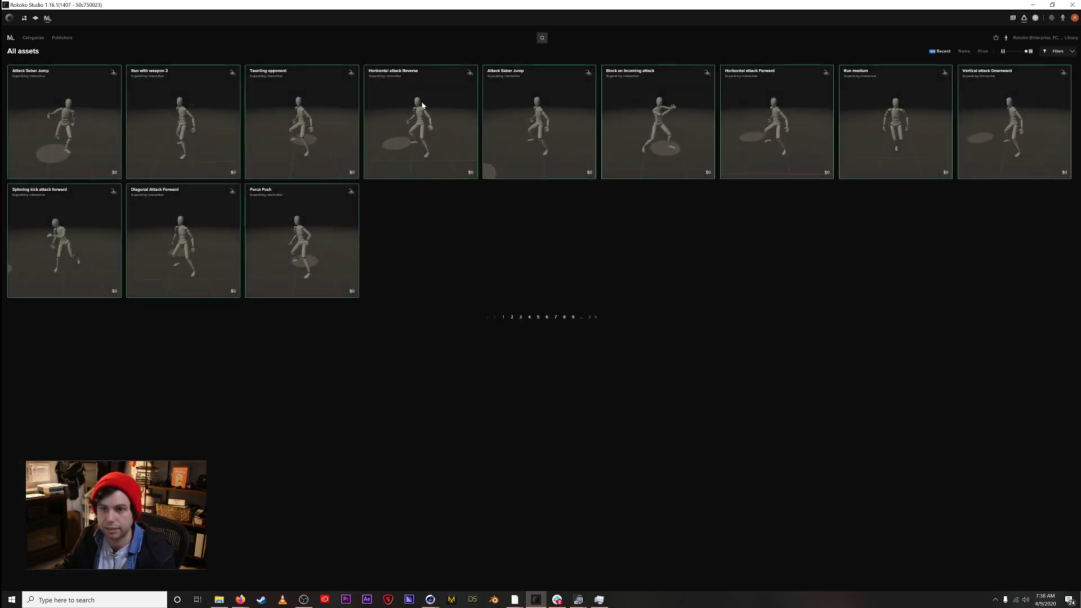
Step: Open the Motek Entertainment page from the Motion Library's publishers and look over its assets
{"action": "left_click", "coordinate": [62, 38]}
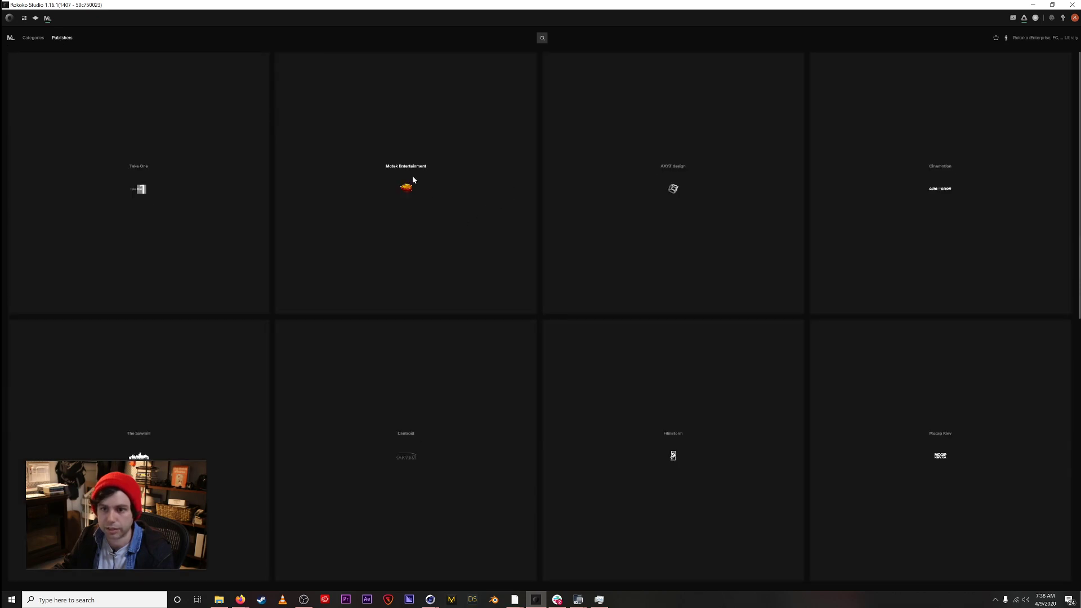
{"action": "left_click", "coordinate": [414, 177]}
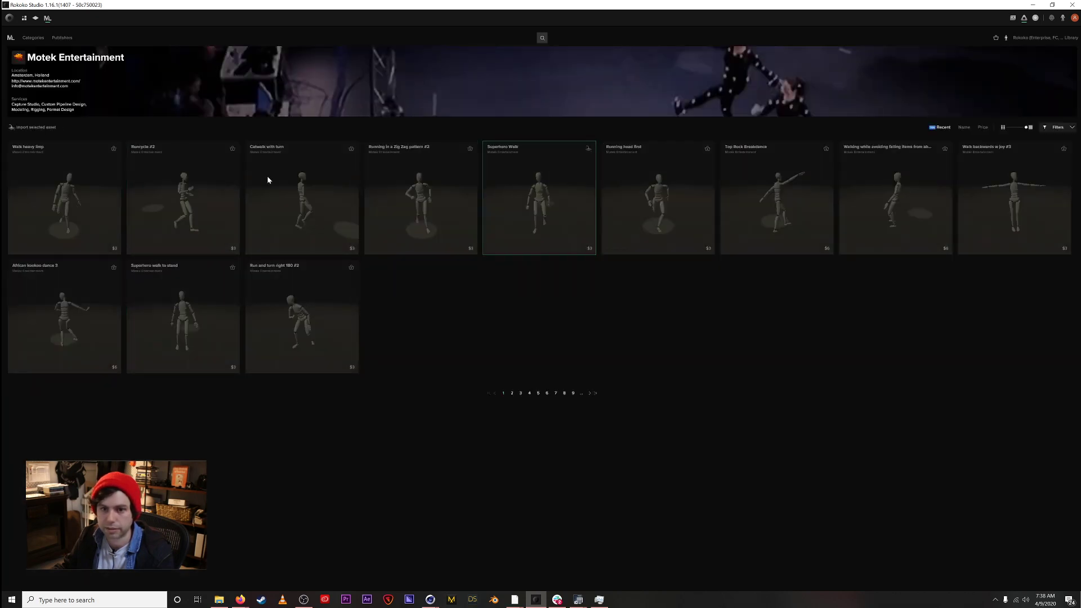
{"action": "left_click", "coordinate": [543, 39]}
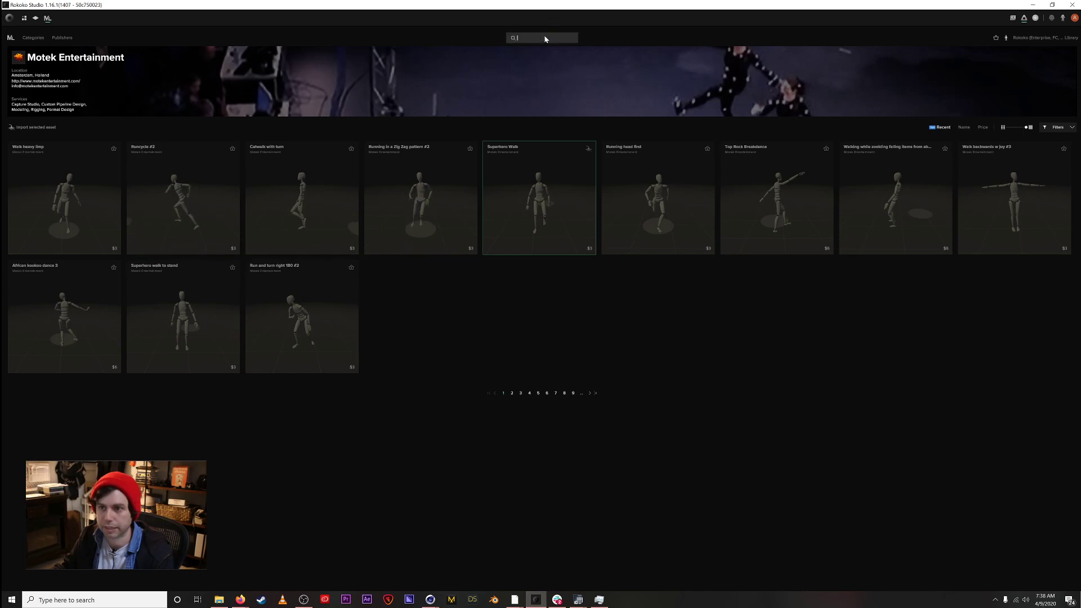
{"action": "left_click", "coordinate": [654, 37]}
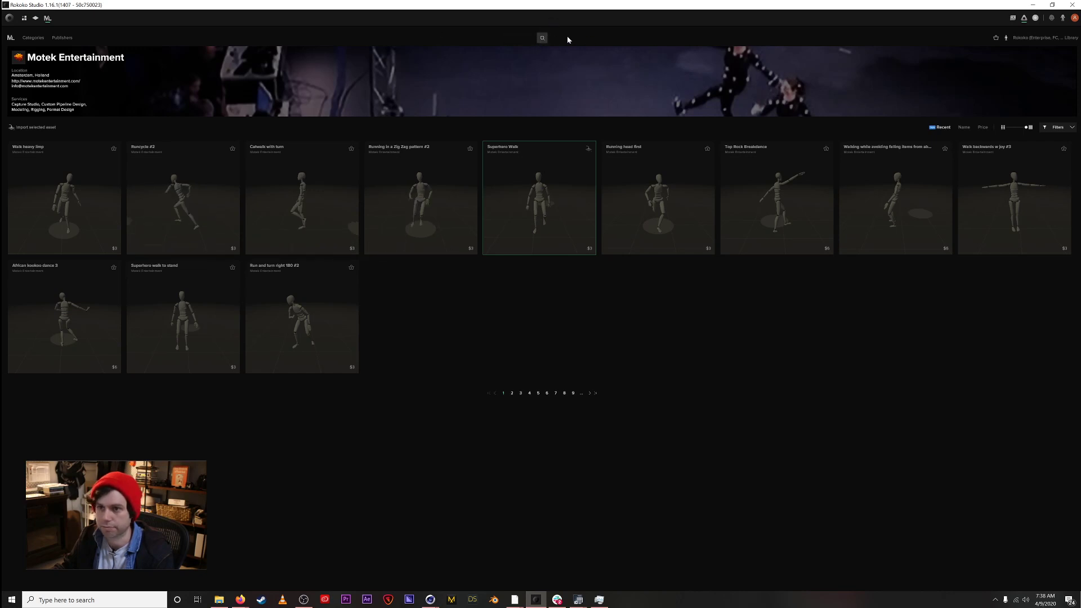
{"action": "left_click", "coordinate": [58, 127]}
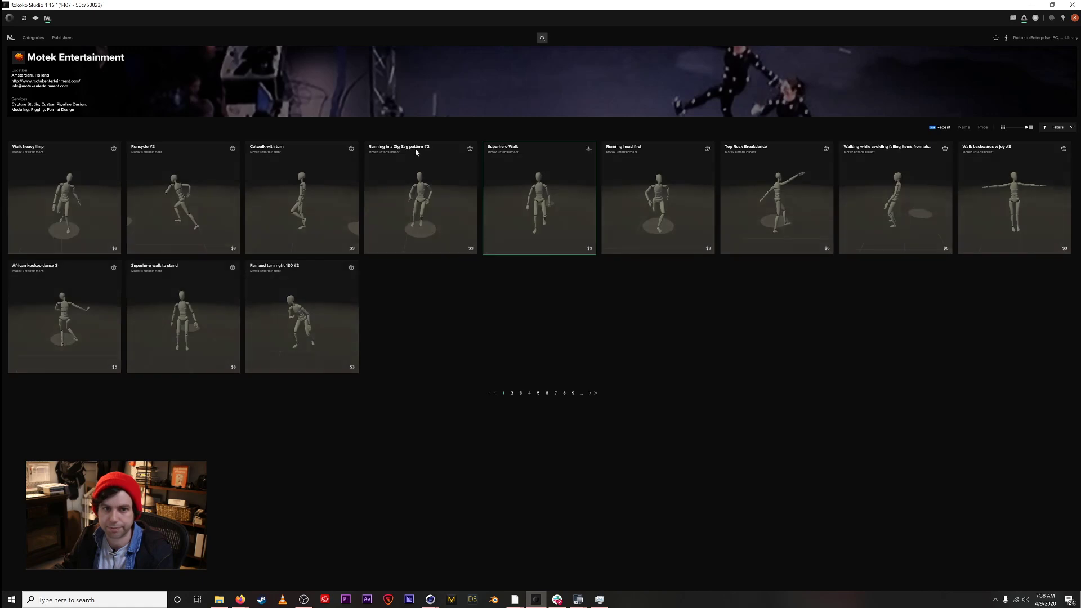
Step: Filter the publisher's motion assets by the Dance category
{"action": "left_click", "coordinate": [1053, 127]}
{"action": "left_click", "coordinate": [935, 144]}
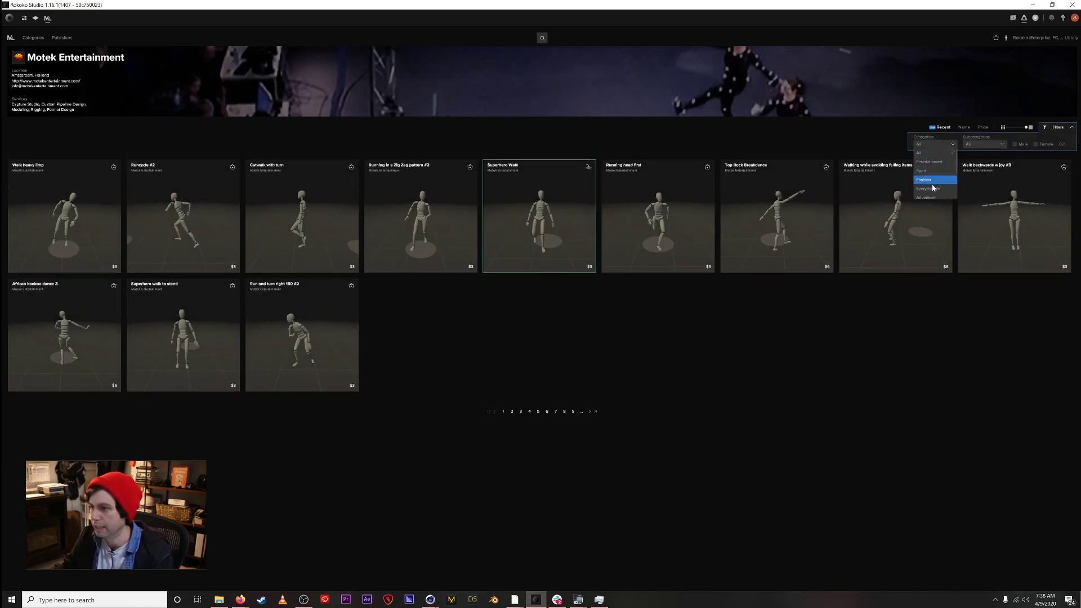
{"action": "scroll", "coordinate": [932, 191], "scroll_direction": "down", "scroll_amount": 1}
{"action": "left_click", "coordinate": [924, 196]}
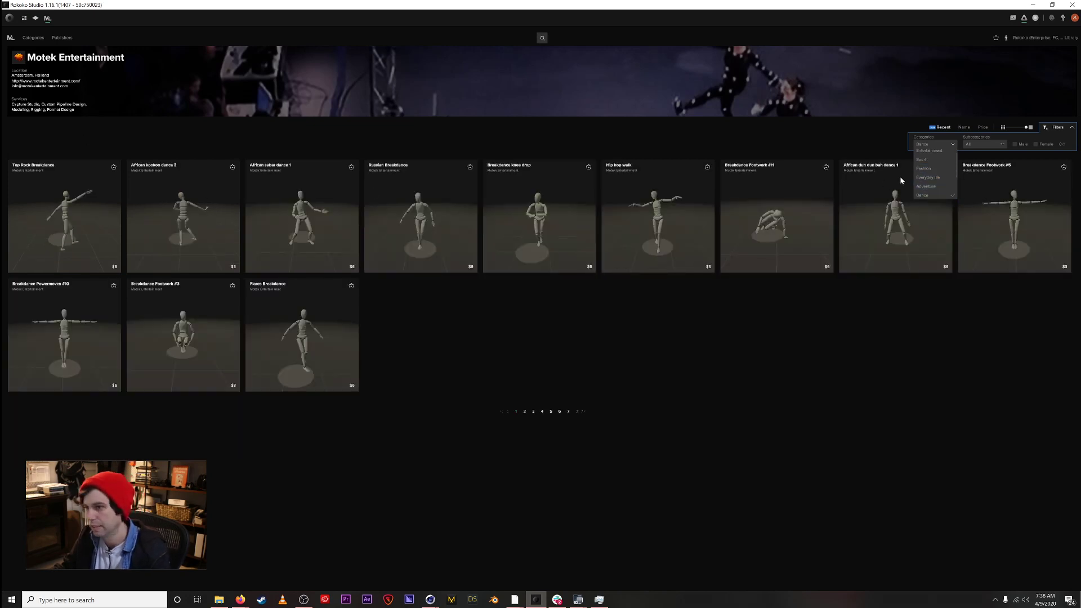
{"action": "left_click", "coordinate": [922, 195]}
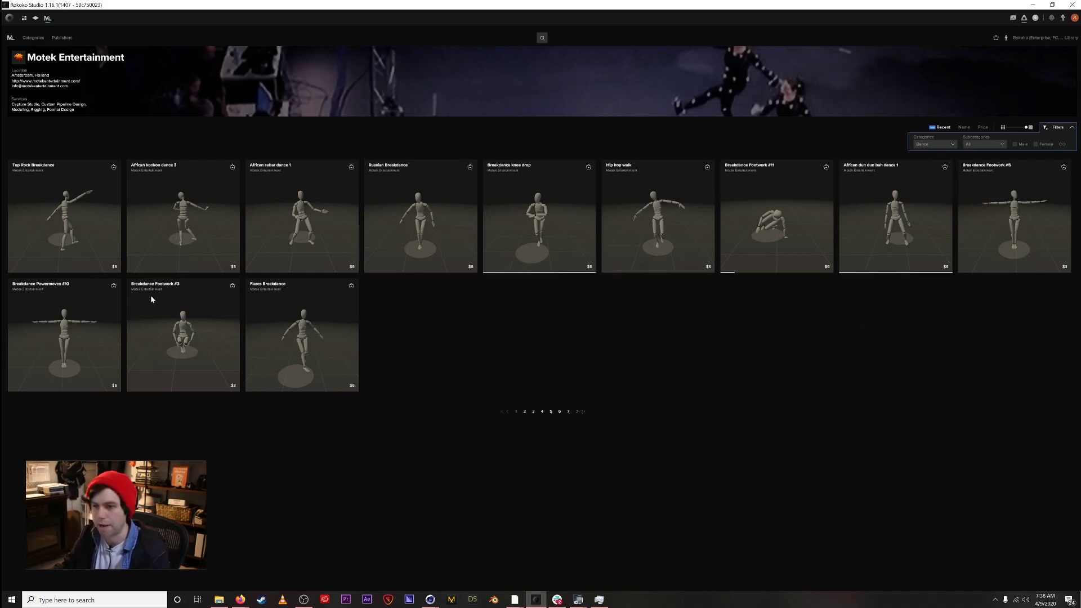
Step: Open the Morro Motion page from the last row of the Motion Library's publishers
{"action": "left_click", "coordinate": [63, 38]}
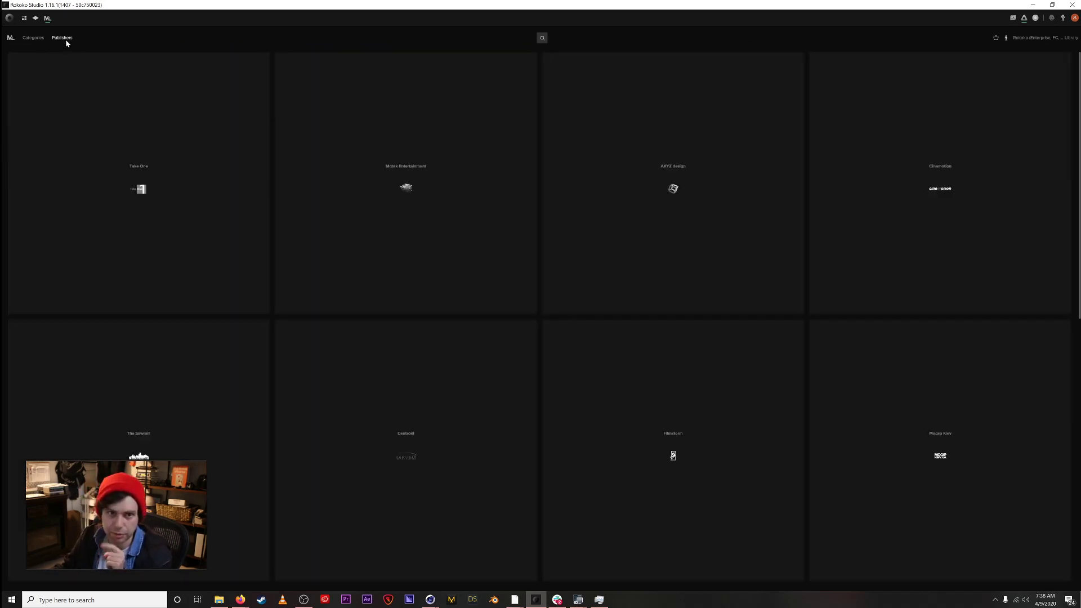
{"action": "scroll", "coordinate": [461, 287], "scroll_direction": "down", "scroll_amount": 4}
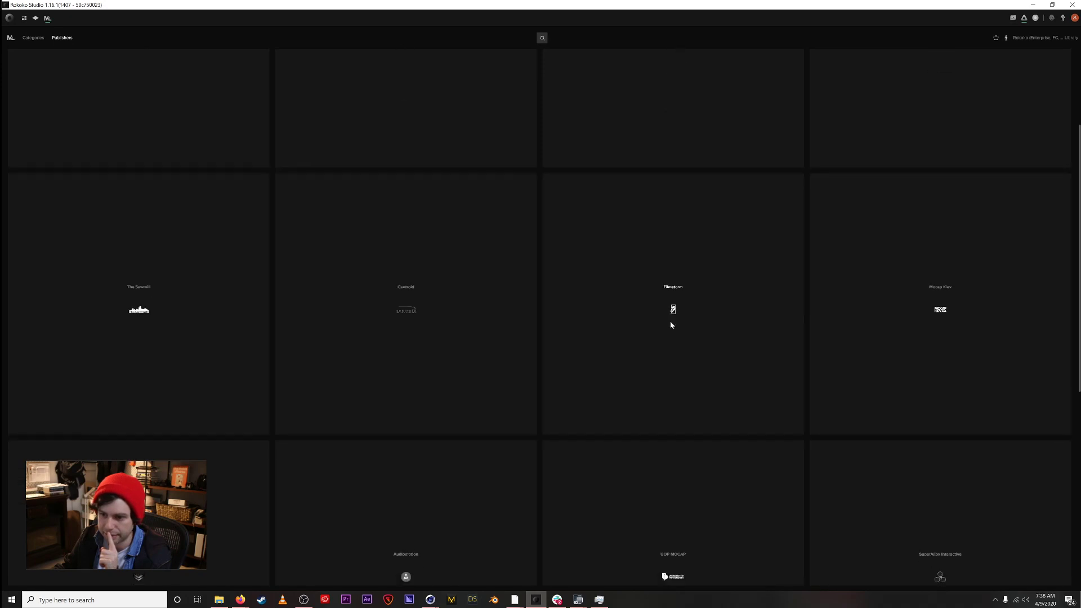
{"action": "scroll", "coordinate": [670, 326], "scroll_direction": "down", "scroll_amount": 4}
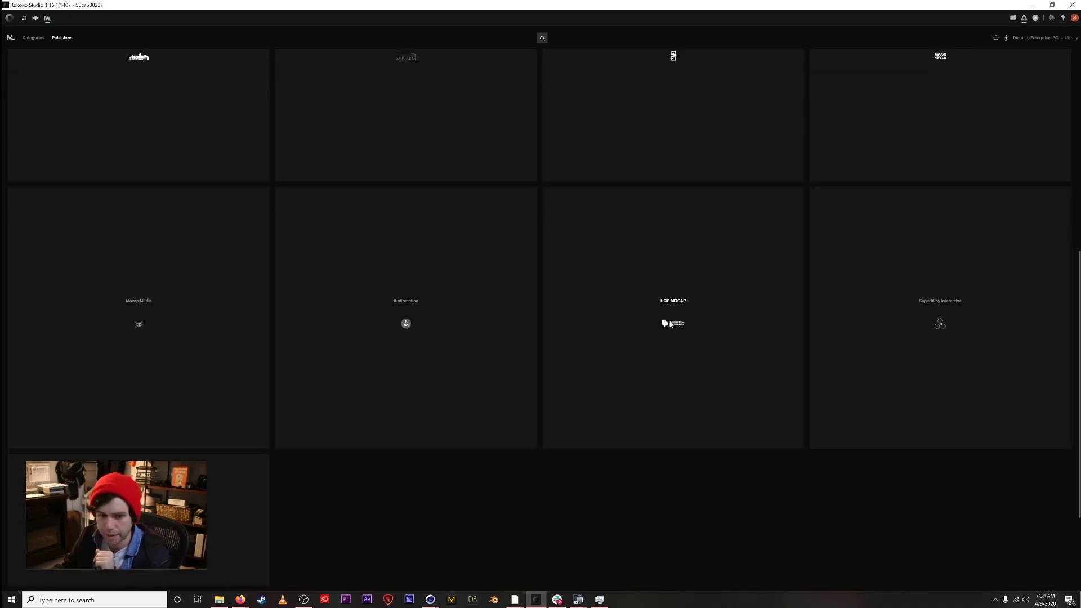
{"action": "scroll", "coordinate": [666, 310], "scroll_direction": "down", "scroll_amount": 1}
{"action": "left_click", "coordinate": [163, 499]}
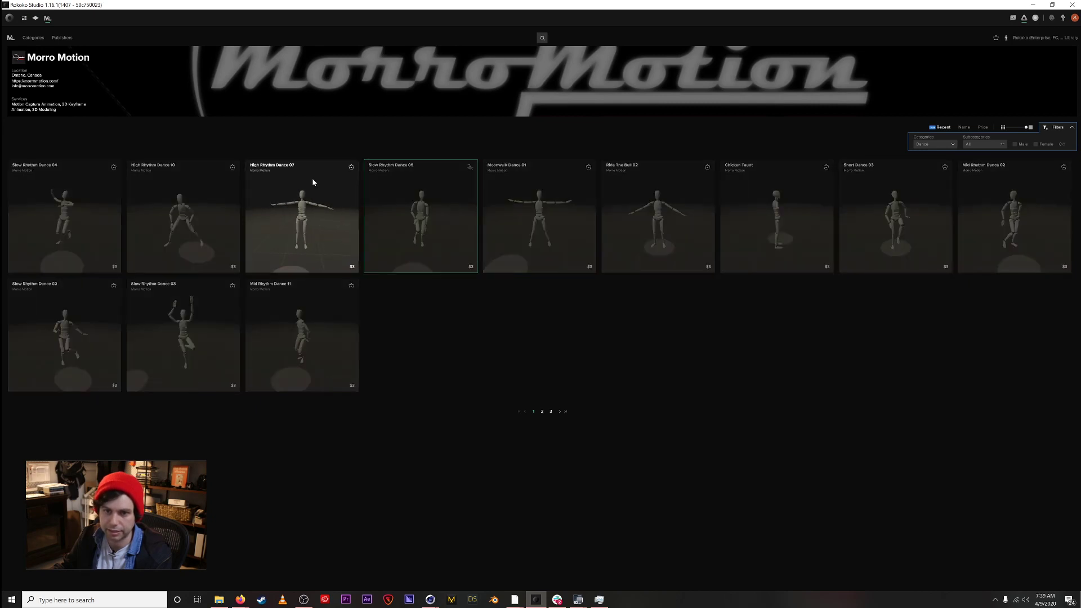
Step: Preview the High Rhythm Dance 07 motion from a raised side angle, then close the preview and deselect the asset
{"action": "left_click", "coordinate": [313, 181]}
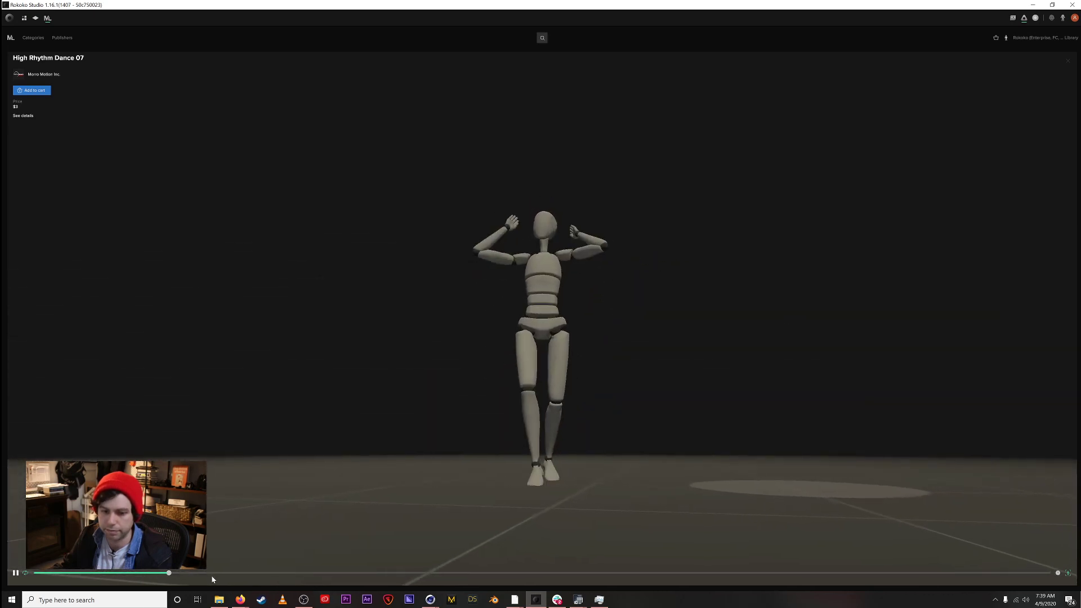
{"action": "left_click_drag", "start_coordinate": [365, 477], "coordinate": [485, 406]}
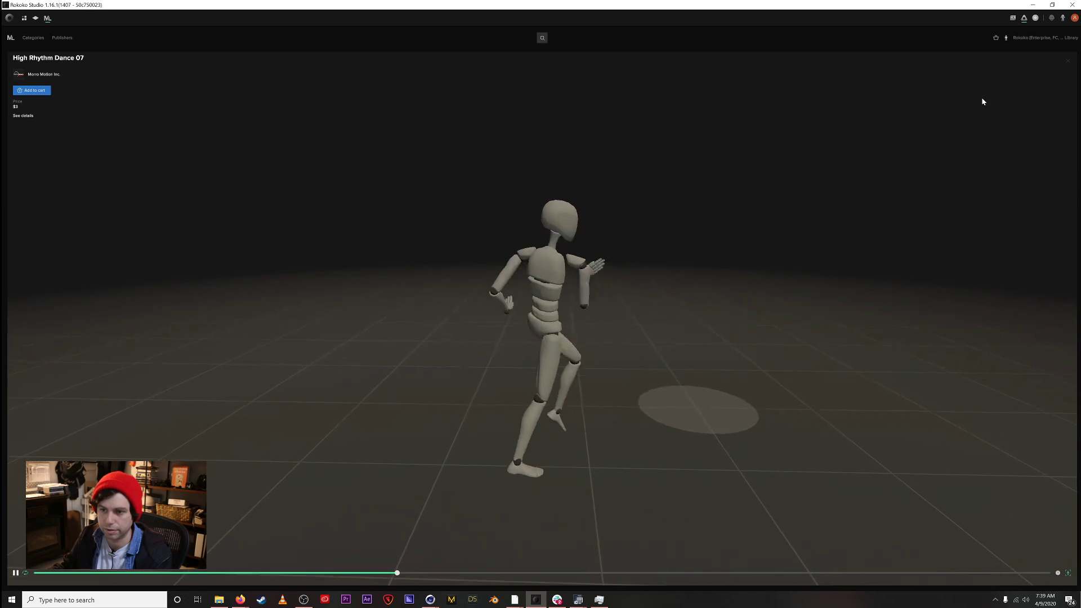
{"action": "left_click", "coordinate": [1067, 62]}
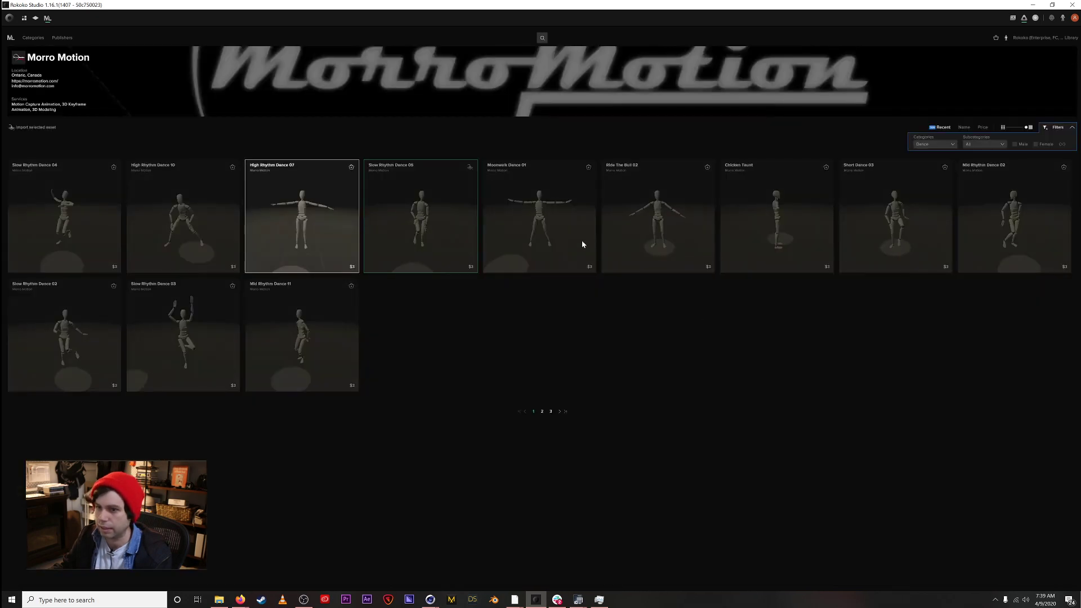
{"action": "left_click", "coordinate": [60, 128]}
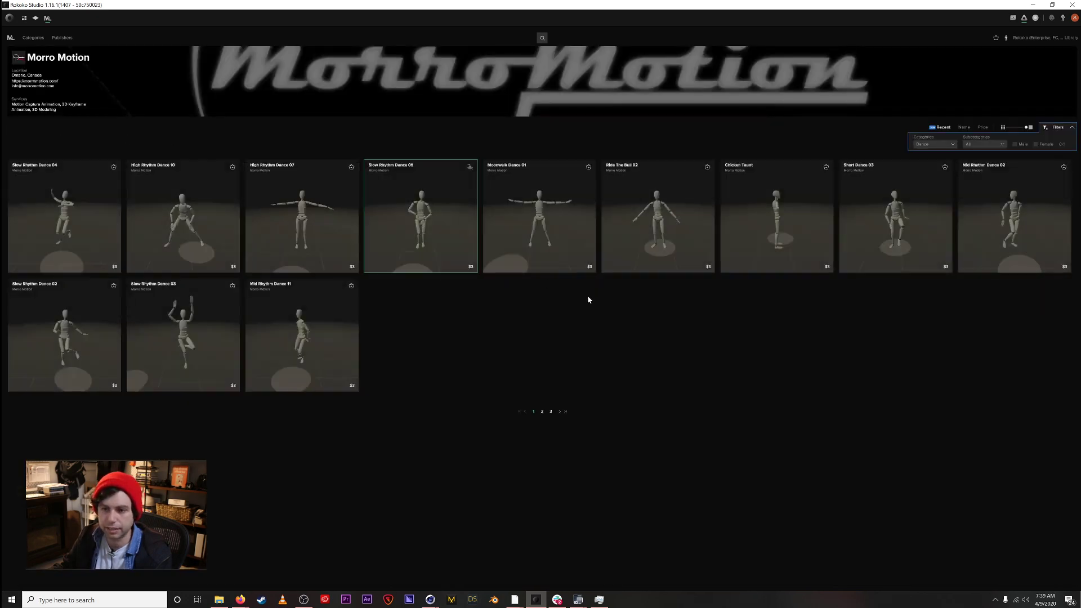
Step: Preview the High Rhythm Dance 02 motion from page 2 of the dance assets and close the preview
{"action": "left_click", "coordinate": [543, 413]}
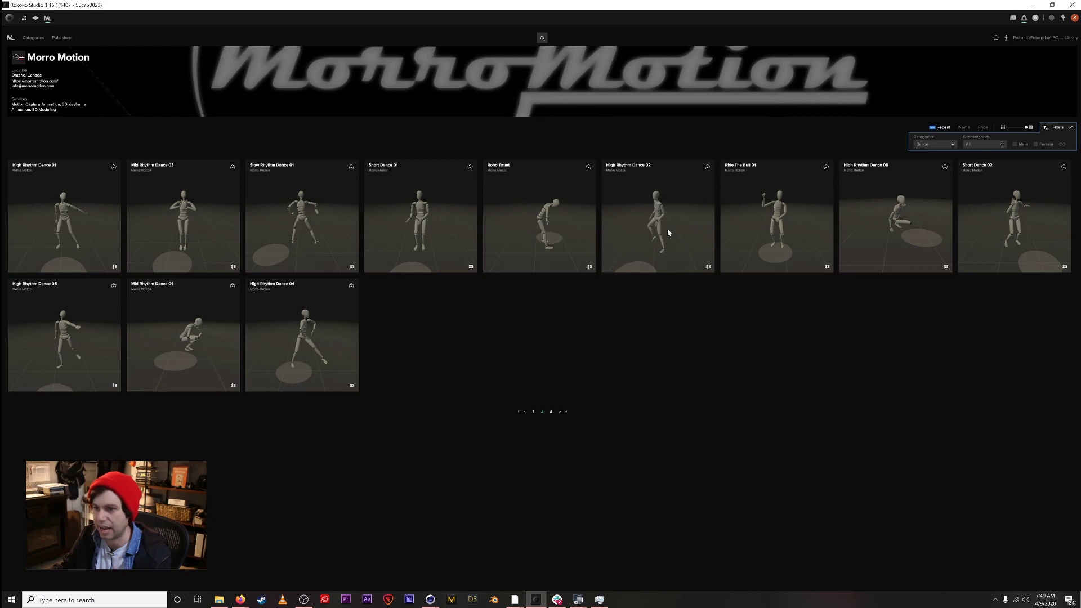
{"action": "left_click", "coordinate": [675, 179]}
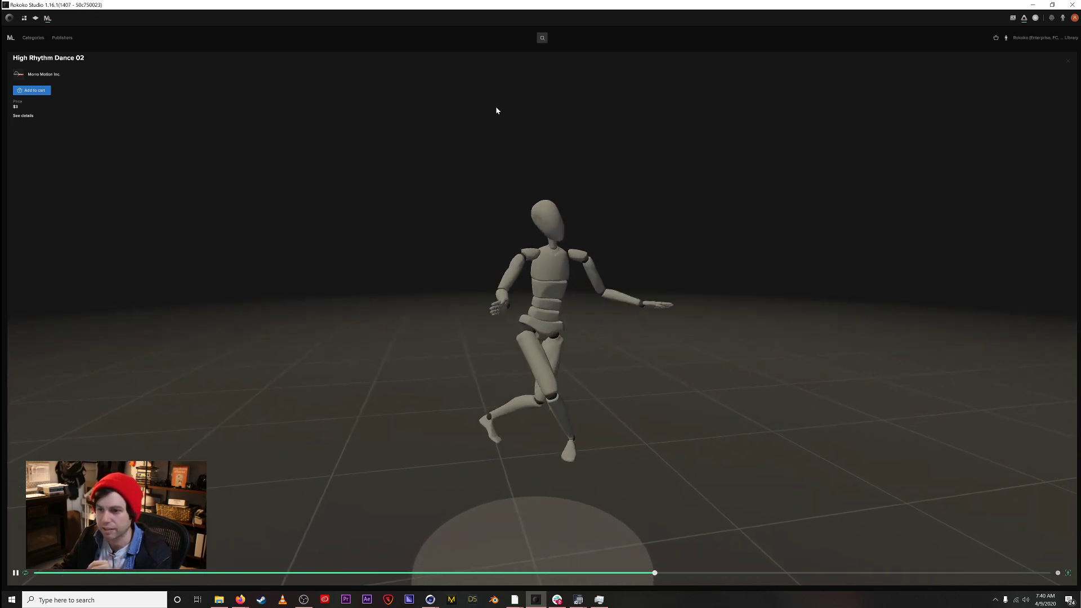
{"action": "left_click", "coordinate": [1068, 62]}
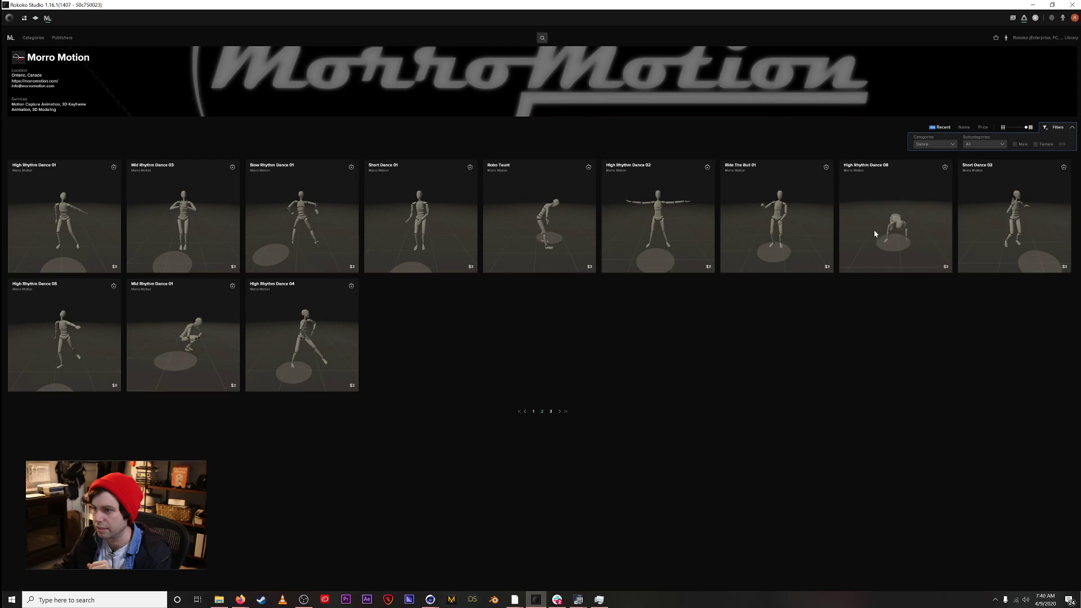
Step: Preview the High Rhythm Dance 04 motion, pausing it and scrubbing to about two thirds of the clip
{"action": "left_click", "coordinate": [325, 309]}
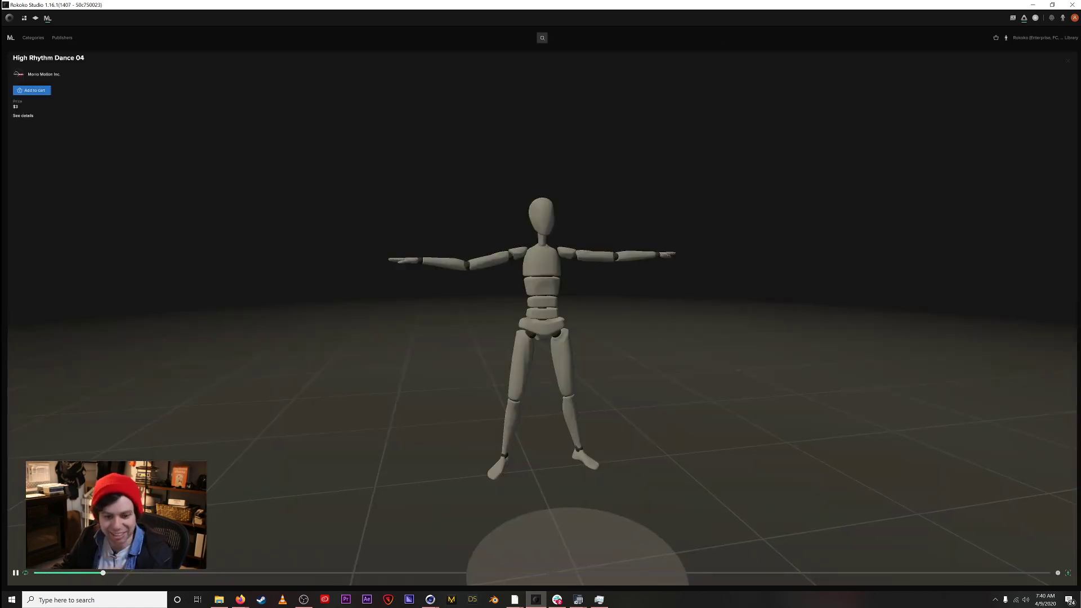
{"action": "left_click", "coordinate": [16, 573]}
{"action": "left_click_drag", "start_coordinate": [214, 574], "coordinate": [738, 585]}
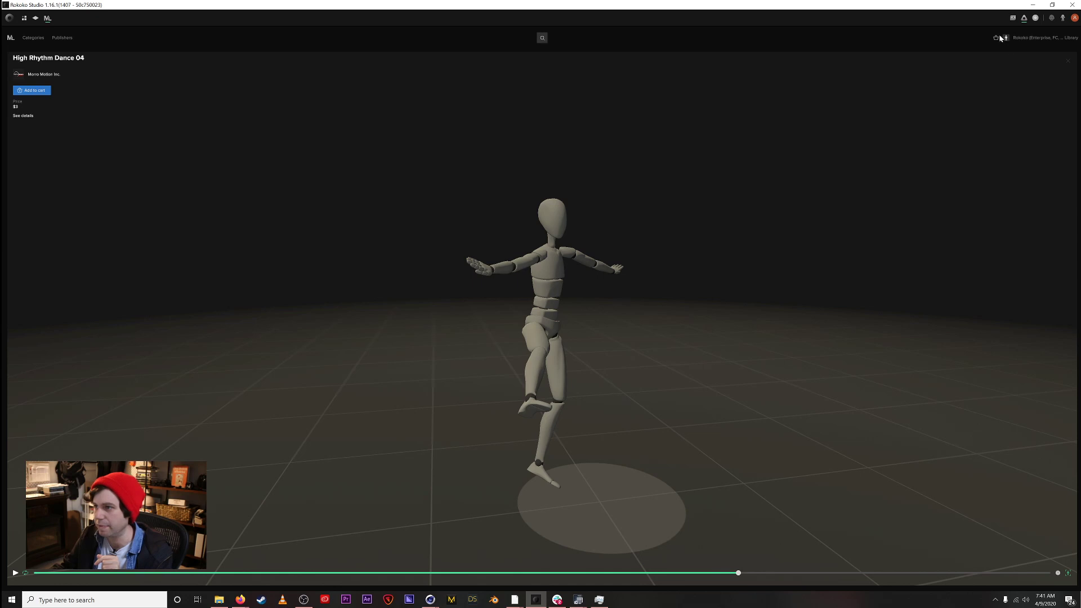
Step: Add High Rhythm Dance 04 to the cart, view the shopping cart and close it without checking out
{"action": "left_click", "coordinate": [32, 90]}
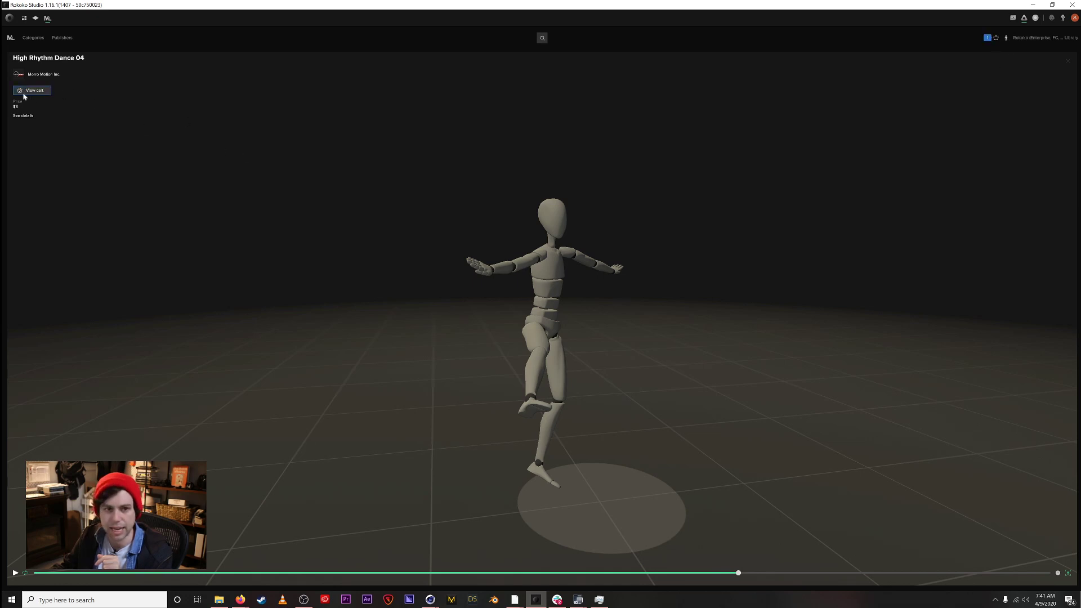
{"action": "left_click", "coordinate": [995, 39]}
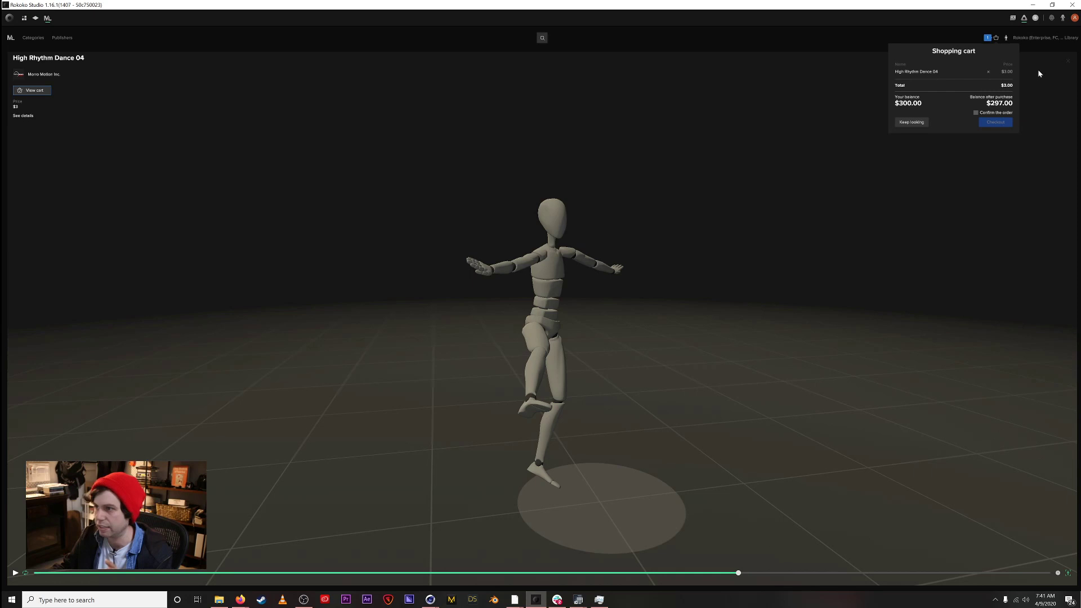
{"action": "left_click", "coordinate": [1028, 84]}
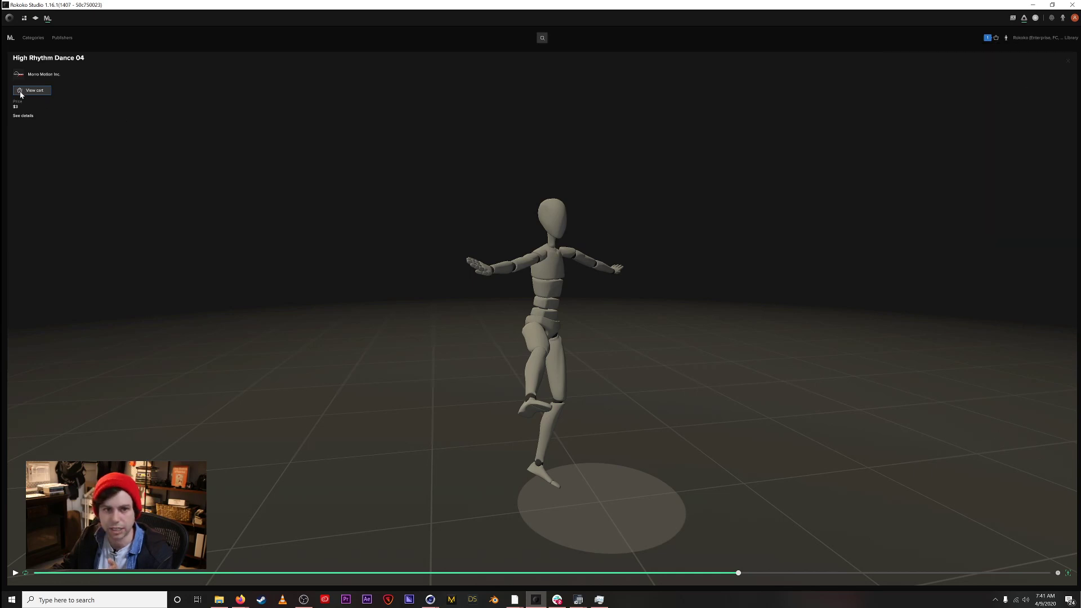
Step: Purchase the High Rhythm Dance 04 motion from the shopping cart, confirming the order before checkout
{"action": "left_click", "coordinate": [997, 38]}
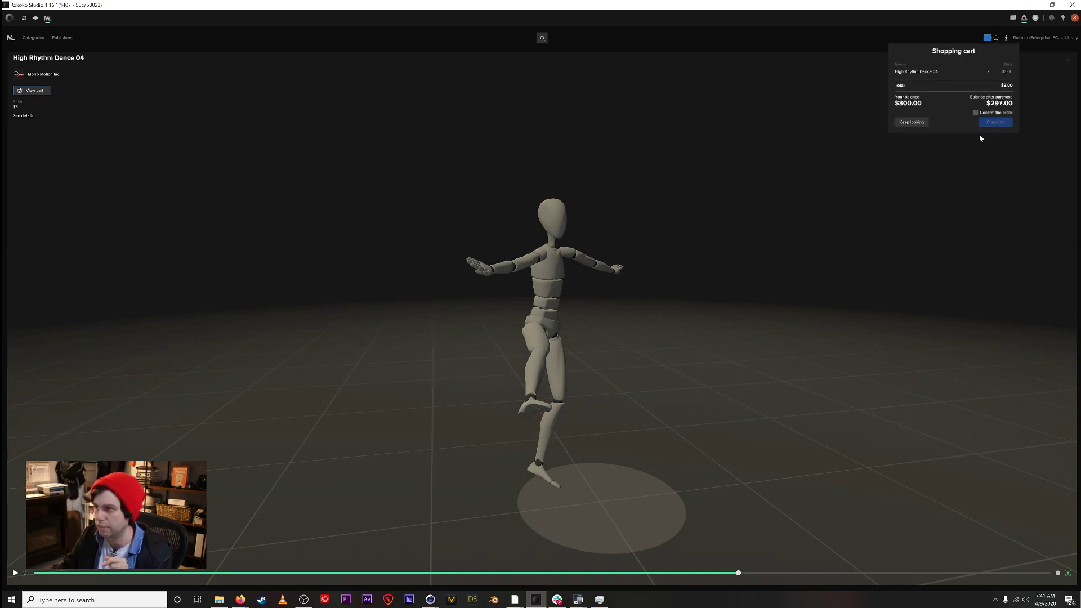
{"action": "left_click", "coordinate": [976, 113]}
{"action": "left_click", "coordinate": [988, 123]}
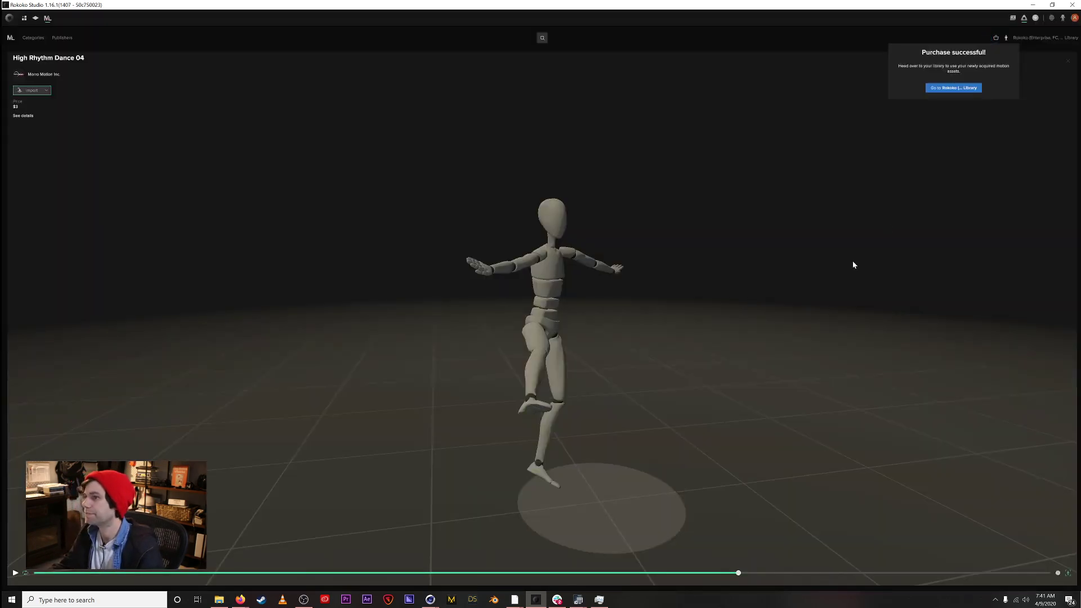
Step: Open High Rhythm Dance 04 from page 8 of the purchased-motion library, pause its preview and scrub back slightly
{"action": "left_click", "coordinate": [944, 88]}
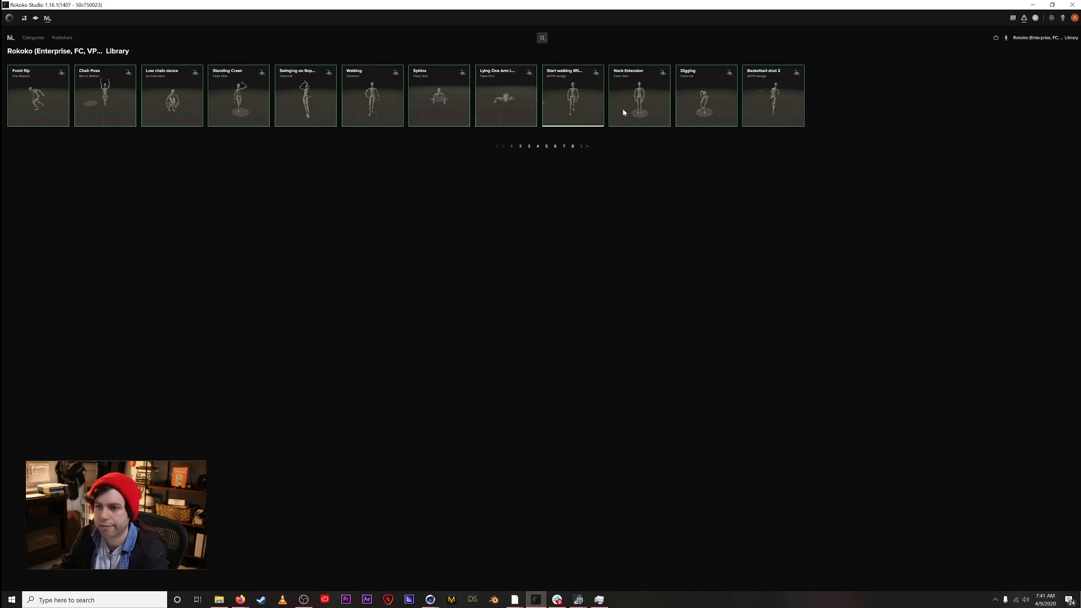
{"action": "left_click", "coordinate": [573, 146]}
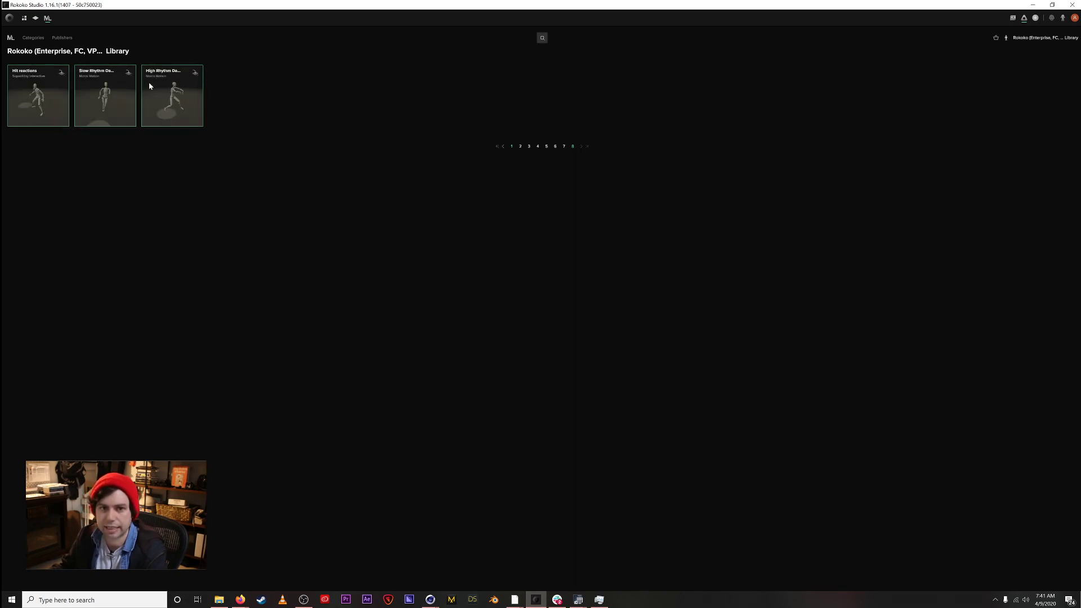
{"action": "left_click", "coordinate": [179, 77]}
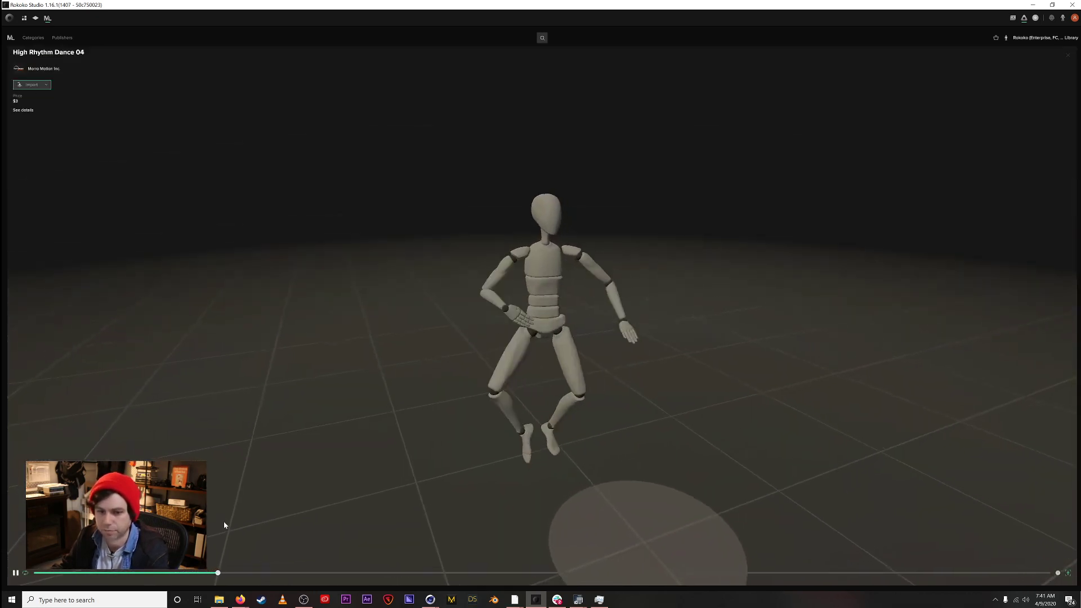
{"action": "left_click", "coordinate": [15, 573]}
{"action": "left_click_drag", "start_coordinate": [275, 574], "coordinate": [242, 574]}
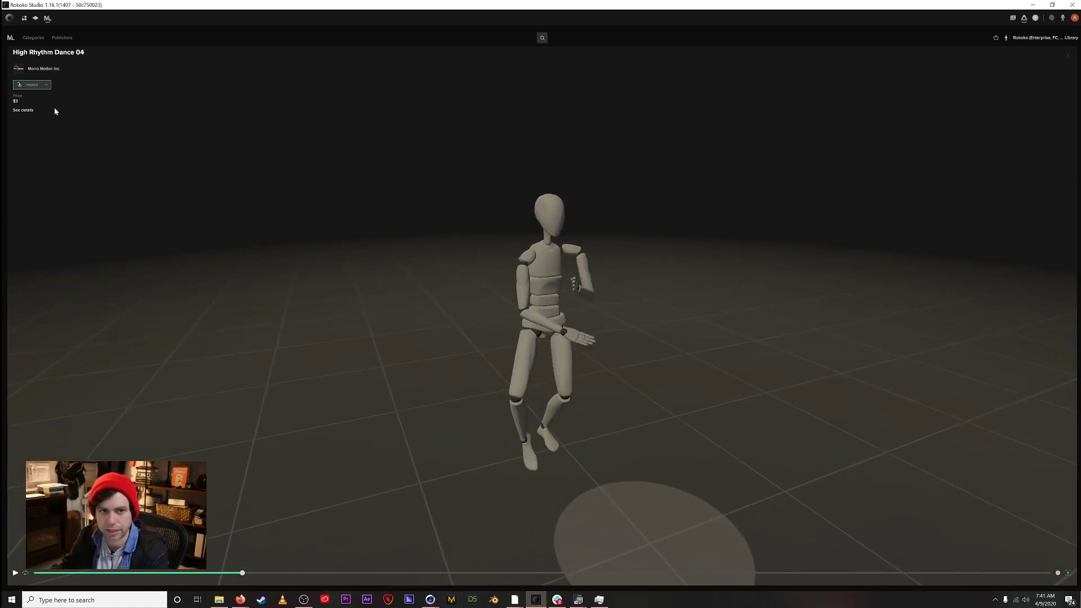
Step: Import High Rhythm Dance 04 into the MotionLibrary_Assets project and locate its file in the MotionLibrary folder
{"action": "left_click", "coordinate": [36, 87]}
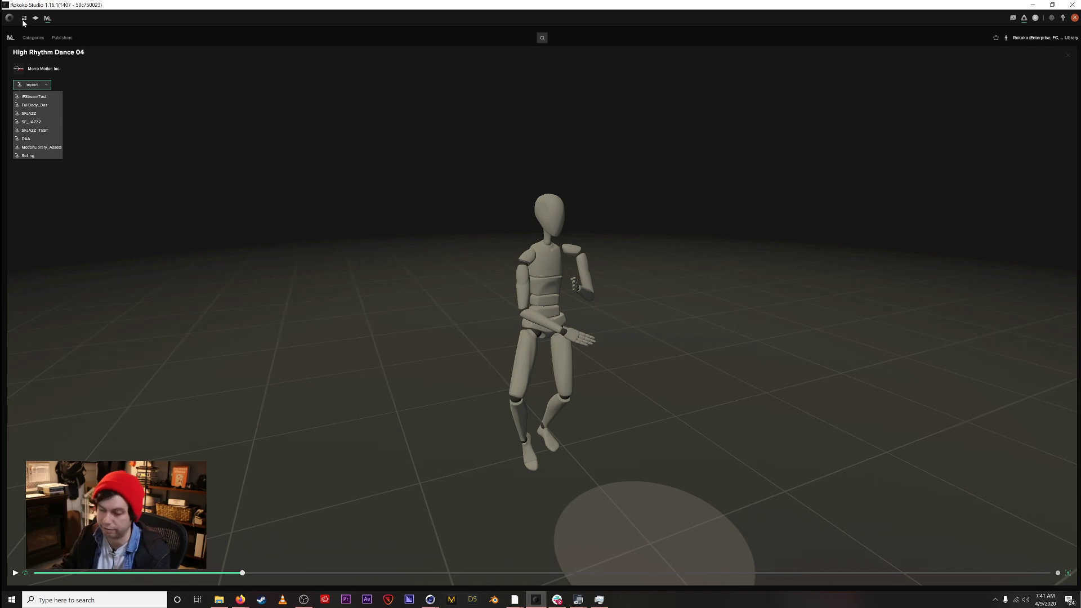
{"action": "left_click", "coordinate": [32, 148]}
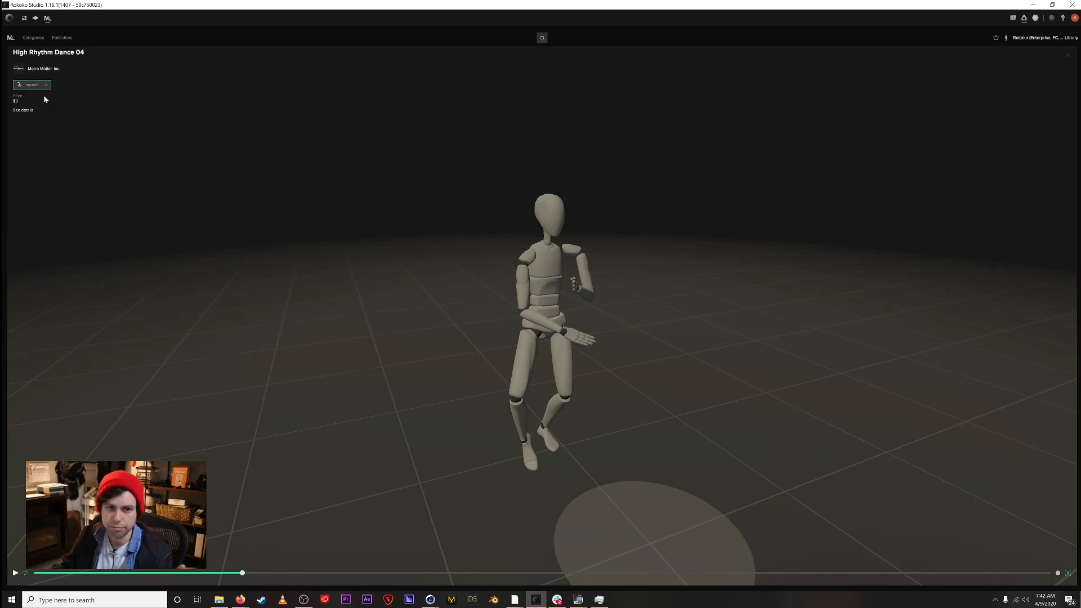
{"action": "left_click", "coordinate": [31, 86]}
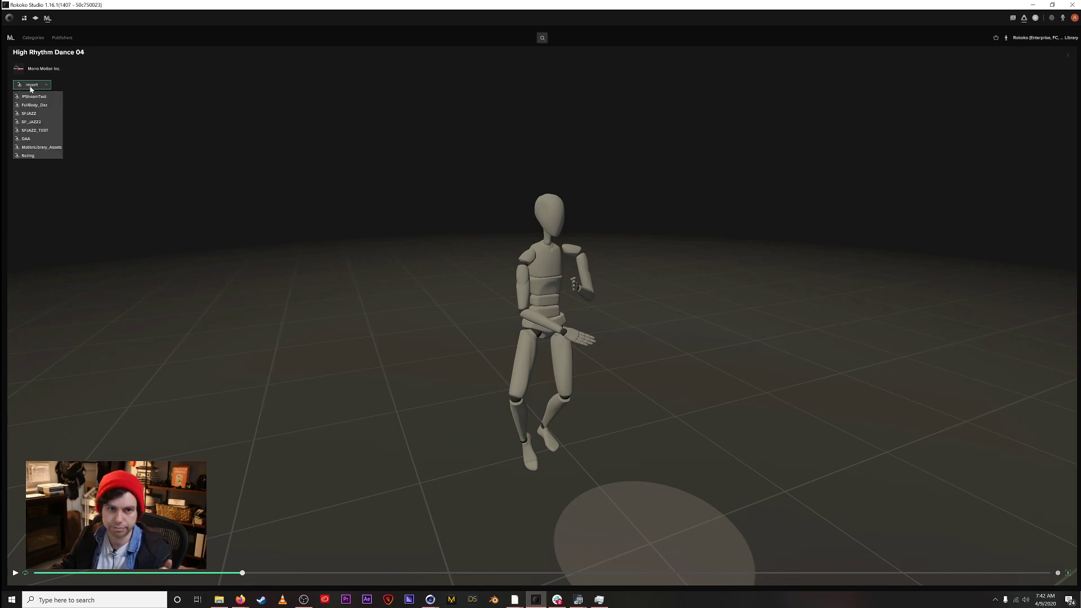
{"action": "left_click", "coordinate": [35, 140]}
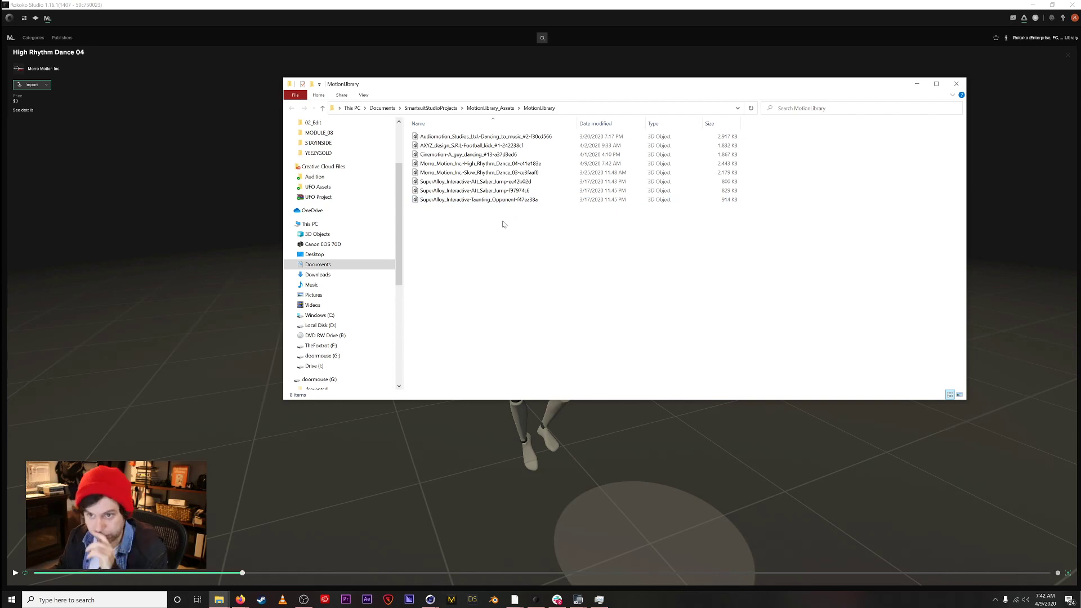
{"action": "left_click", "coordinate": [540, 164]}
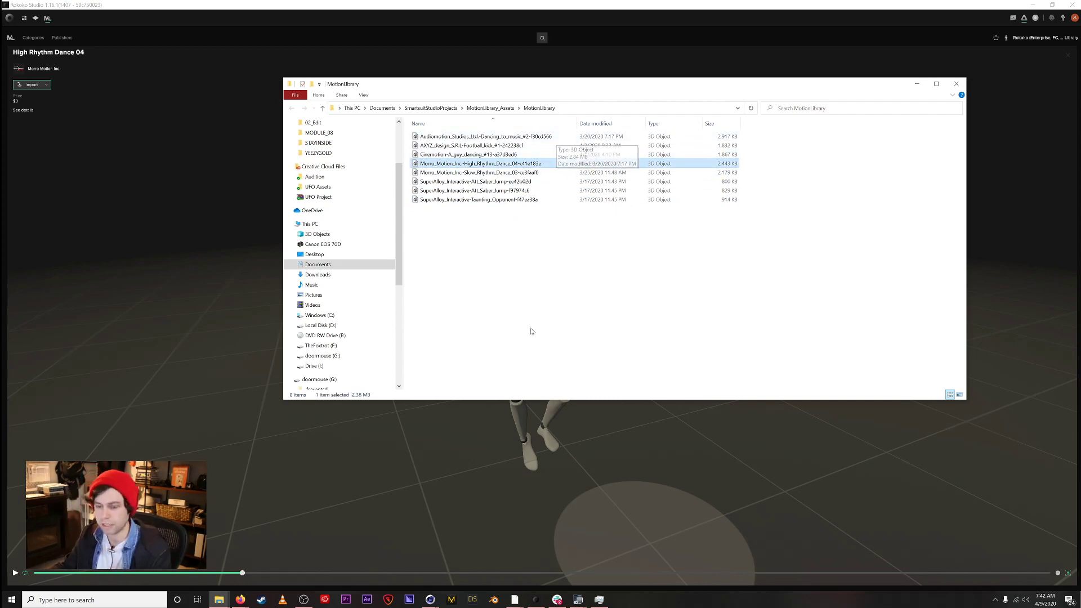
{"action": "left_click", "coordinate": [550, 382]}
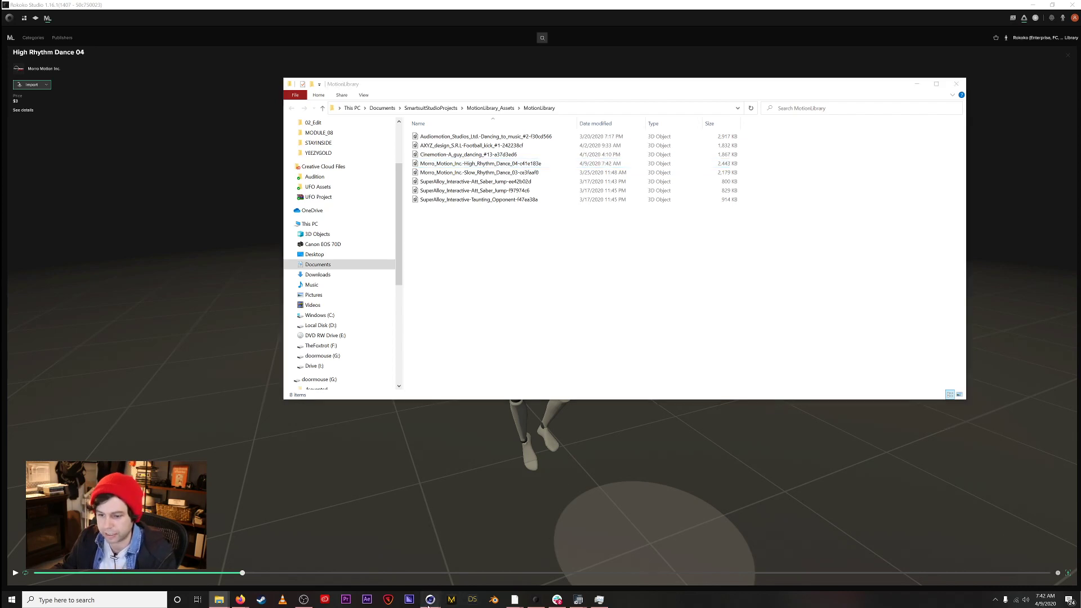
Step: Switch to Cinema 4D and import the Morro_Motion_Inc-High_Rhythm_Dance_04 FBX file from the MotionLibrary folder with the default import settings
{"action": "mouse_move", "coordinate": [430, 598]}
{"action": "left_click", "coordinate": [372, 551]}
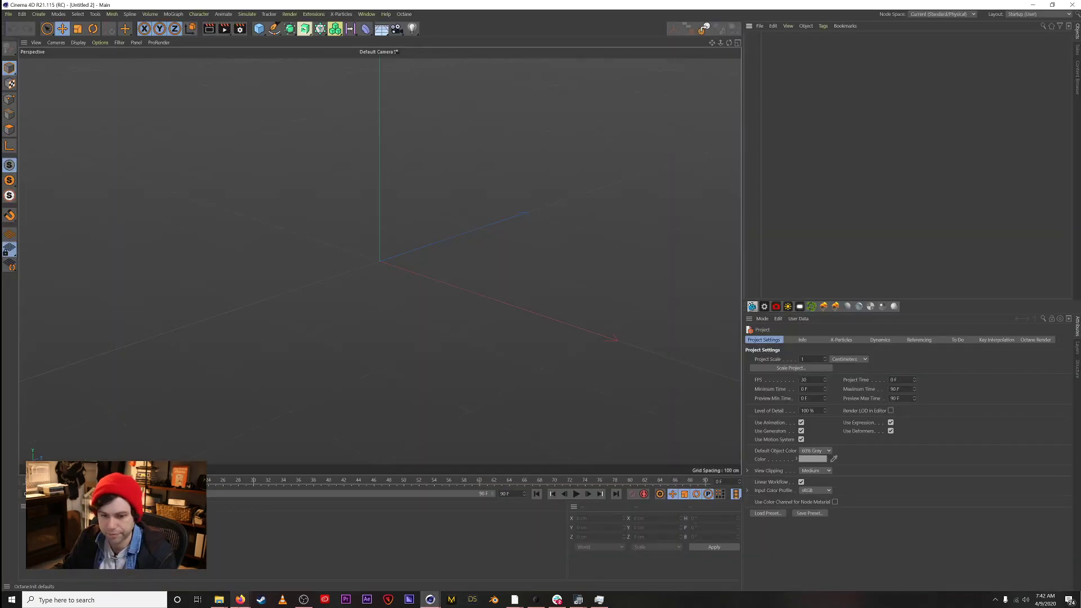
{"action": "mouse_move", "coordinate": [219, 598]}
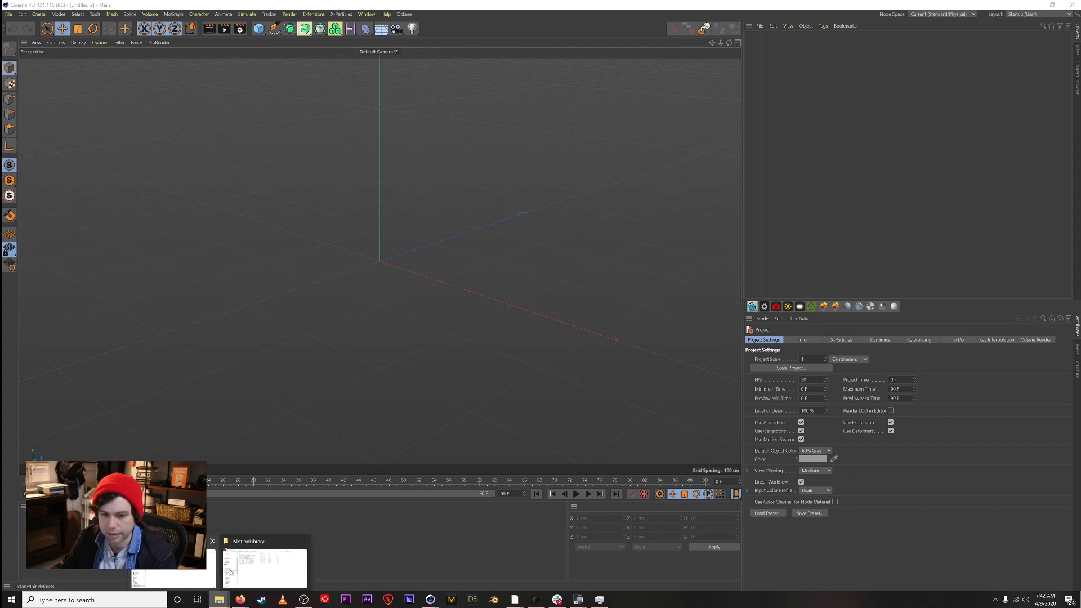
{"action": "left_click", "coordinate": [265, 568]}
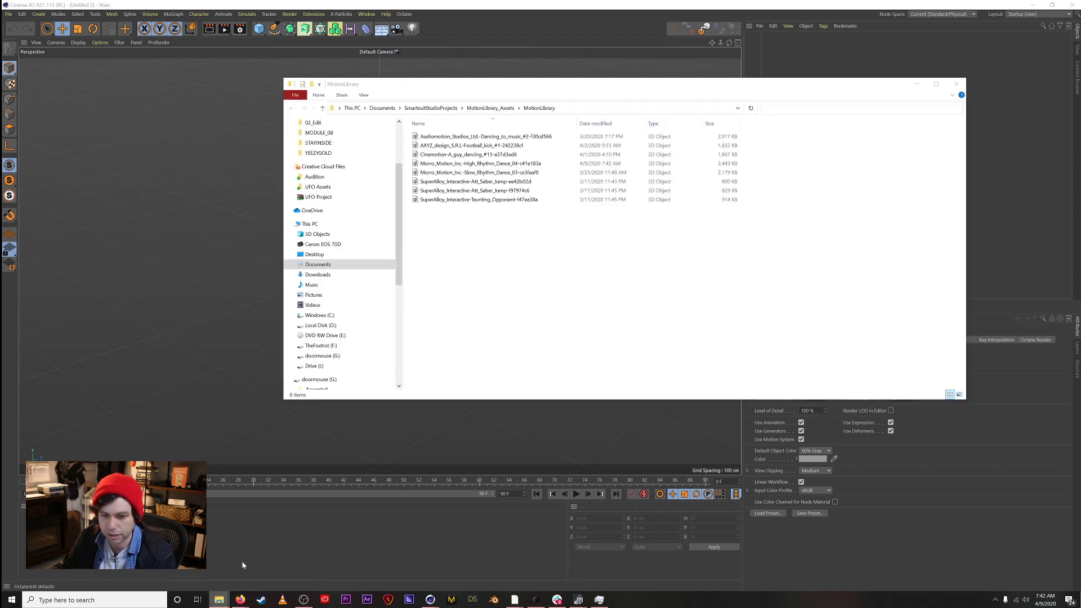
{"action": "left_click", "coordinate": [470, 164]}
{"action": "left_click_drag", "start_coordinate": [470, 168], "coordinate": [181, 168]}
{"action": "left_click", "coordinate": [165, 288]}
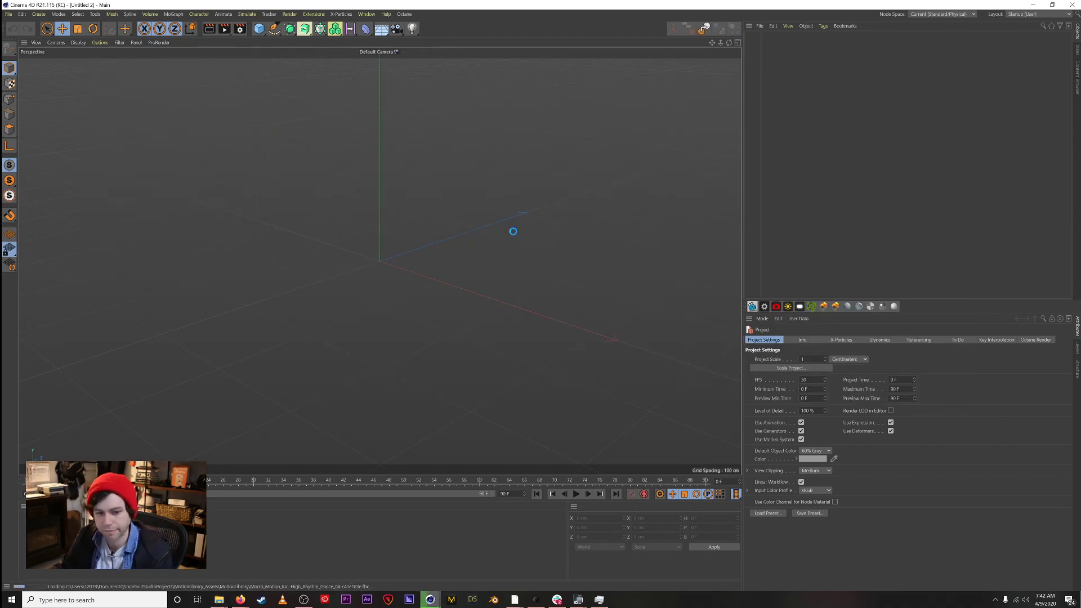
Step: Play back the imported skeleton's dance animation, stop it and return to frame 0
{"action": "mouse_move", "coordinate": [464, 282]}
{"action": "right_mouse_down", "text": "alt"}
{"action": "mouse_move", "coordinate": [417, 317]}
{"action": "mouse_move", "coordinate": [410, 283]}
{"action": "mouse_move", "coordinate": [448, 279]}
{"action": "right_mouse_up", "text": "alt"}
{"action": "left_click", "coordinate": [576, 495]}
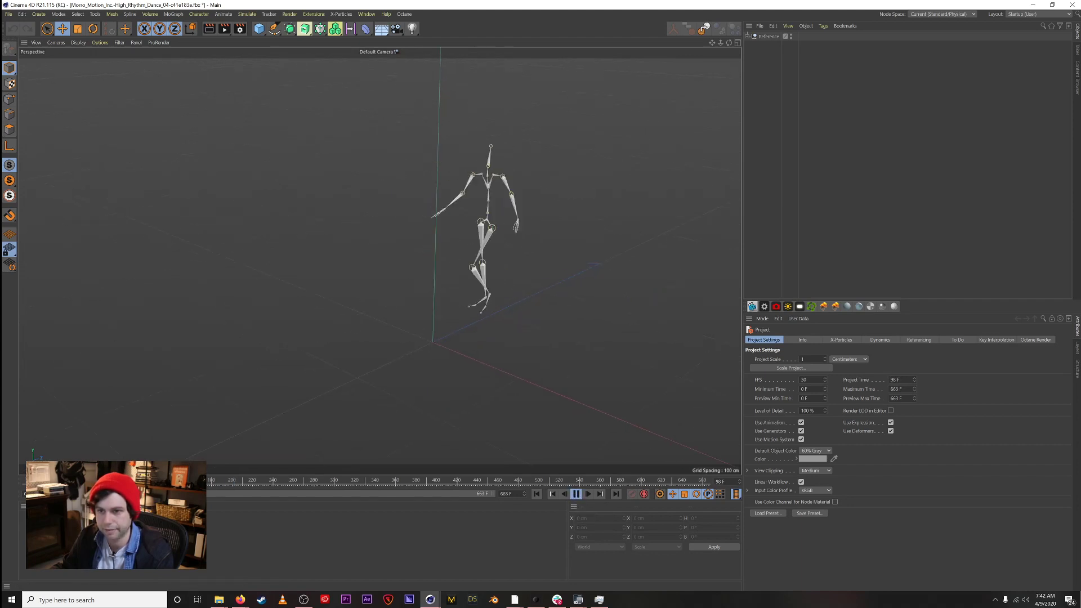
{"action": "left_click", "coordinate": [575, 493]}
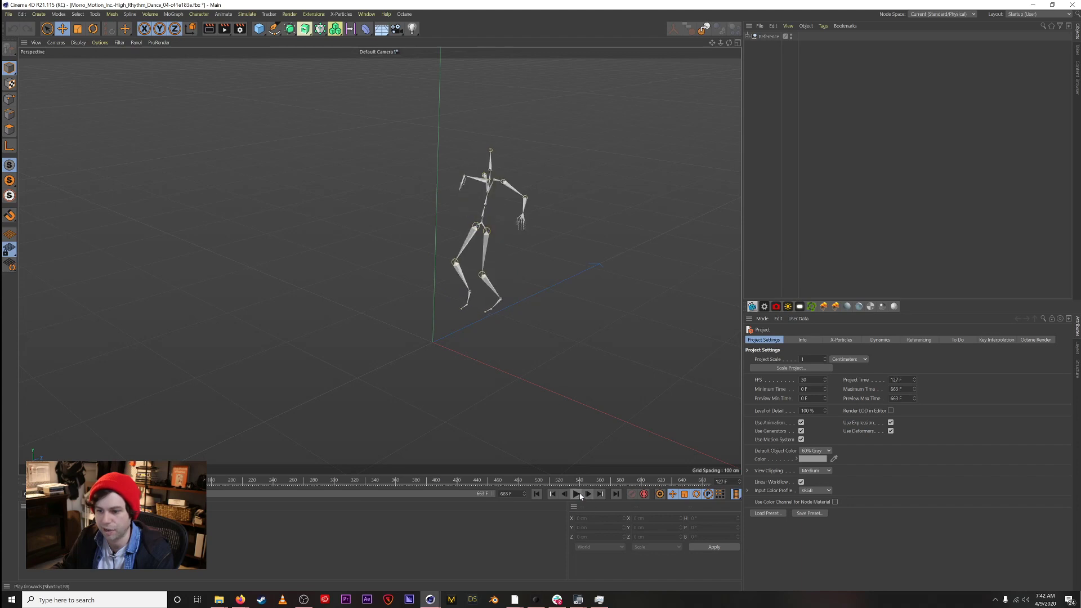
{"action": "left_click", "coordinate": [540, 494]}
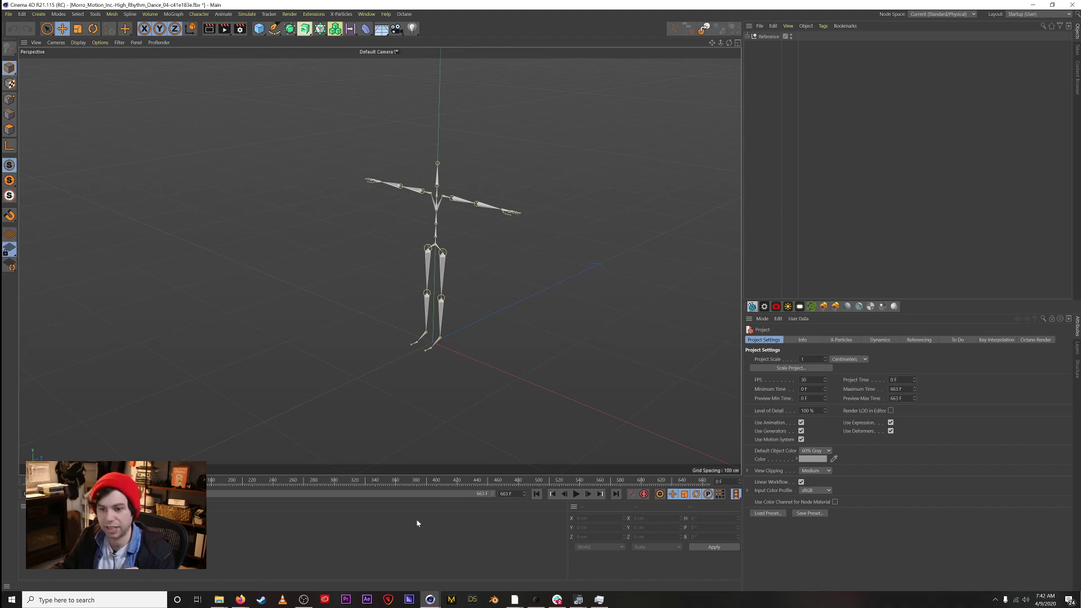
Step: Switch to File Explorer and look through the 200408_Youtube_Livestream_ML project folder for a character model
{"action": "mouse_move", "coordinate": [226, 604]}
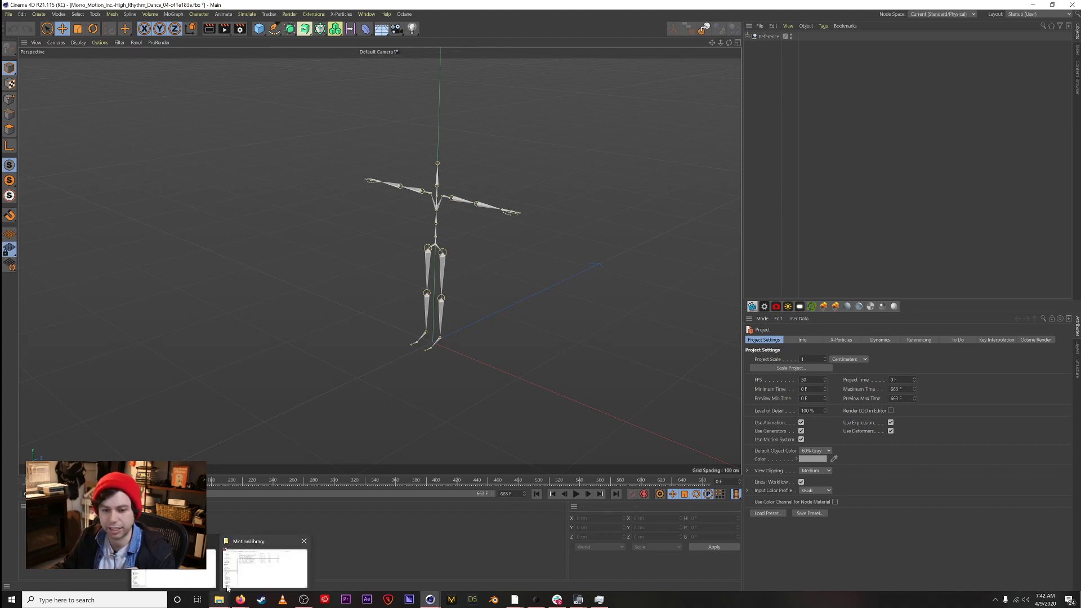
{"action": "left_click", "coordinate": [260, 567]}
{"action": "left_click", "coordinate": [534, 318]}
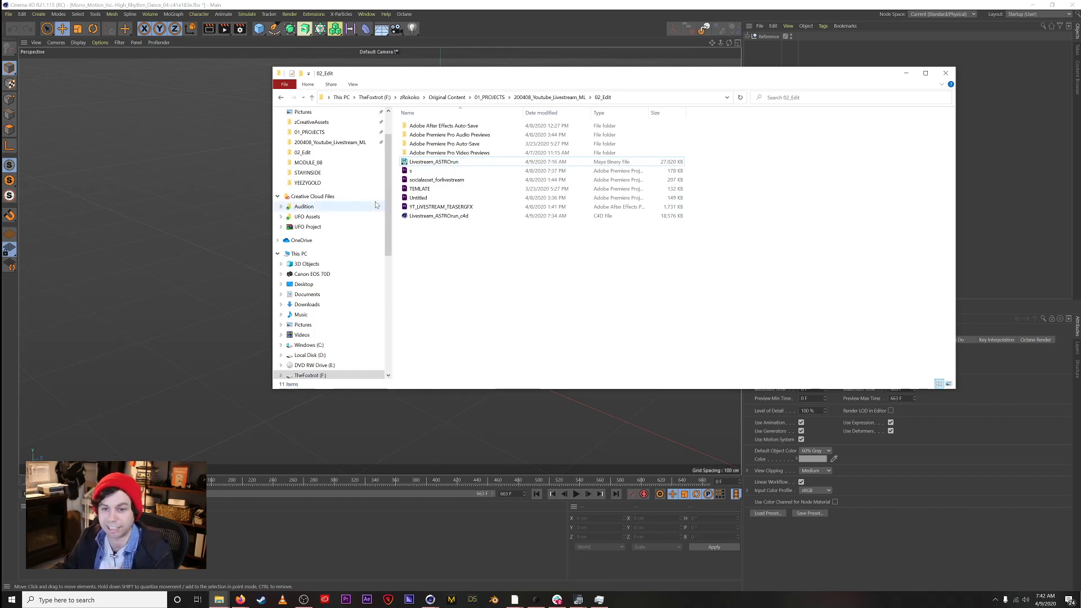
{"action": "left_click_drag", "start_coordinate": [386, 201], "coordinate": [389, 175]}
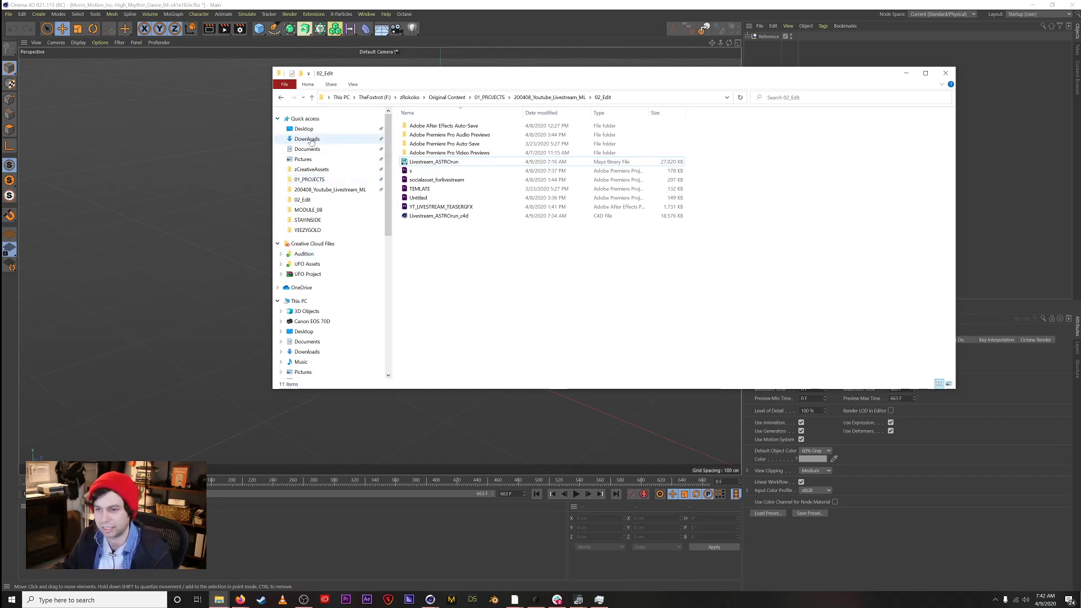
{"action": "left_click", "coordinate": [329, 190]}
{"action": "left_click", "coordinate": [456, 241]}
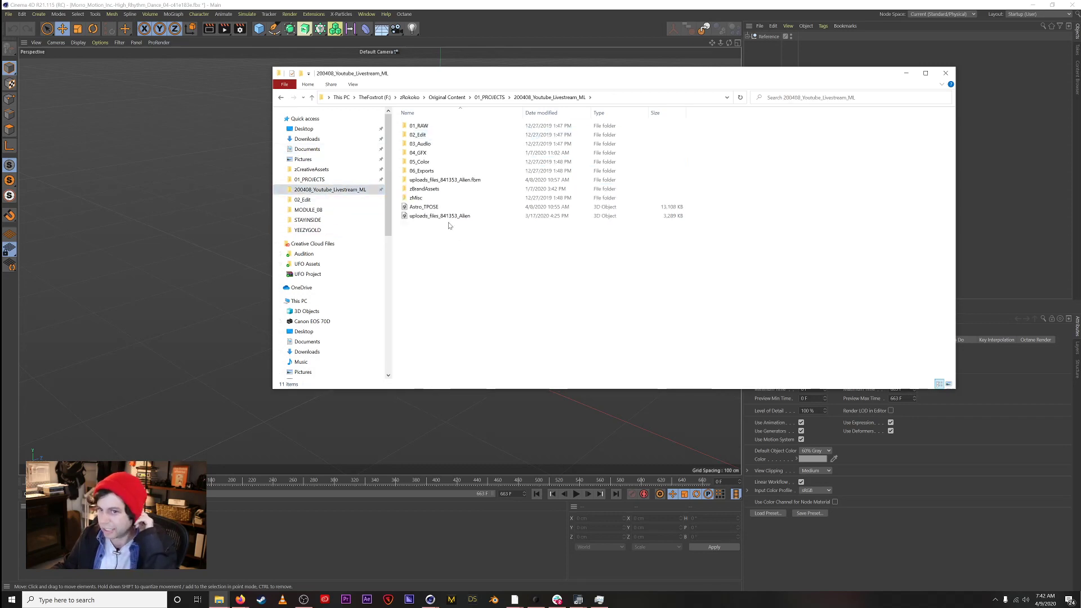
Step: Browse from zCreativeAssets through 04_Models and PBR_FIGHTERS to the Fighters folder
{"action": "left_click", "coordinate": [303, 160]}
{"action": "left_click", "coordinate": [311, 169]}
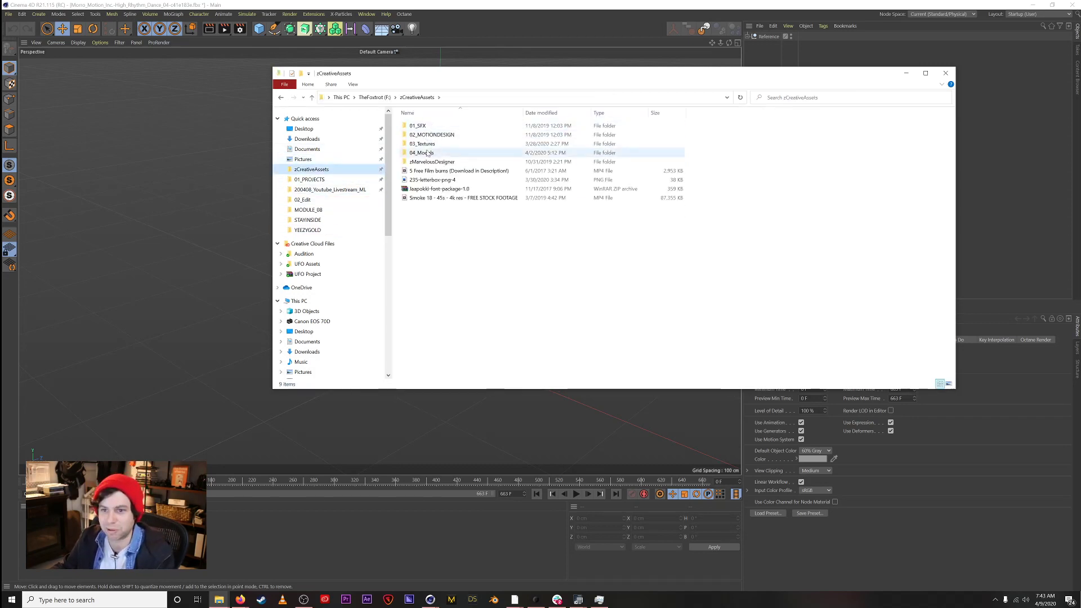
{"action": "left_click", "coordinate": [425, 155]}
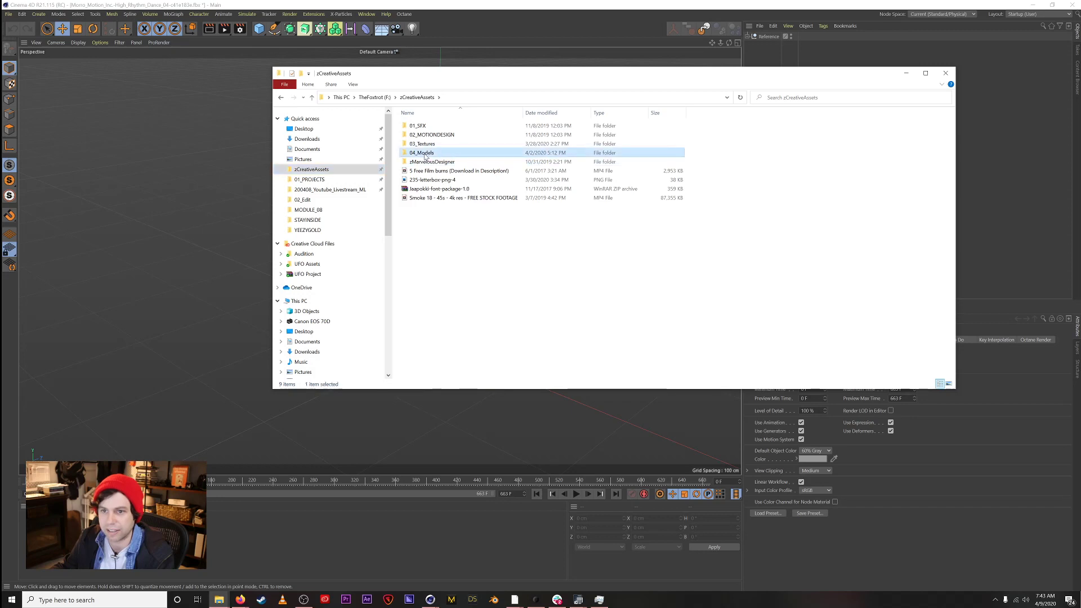
{"action": "double_click", "coordinate": [425, 156]}
{"action": "double_click", "coordinate": [422, 126]}
{"action": "double_click", "coordinate": [422, 127]}
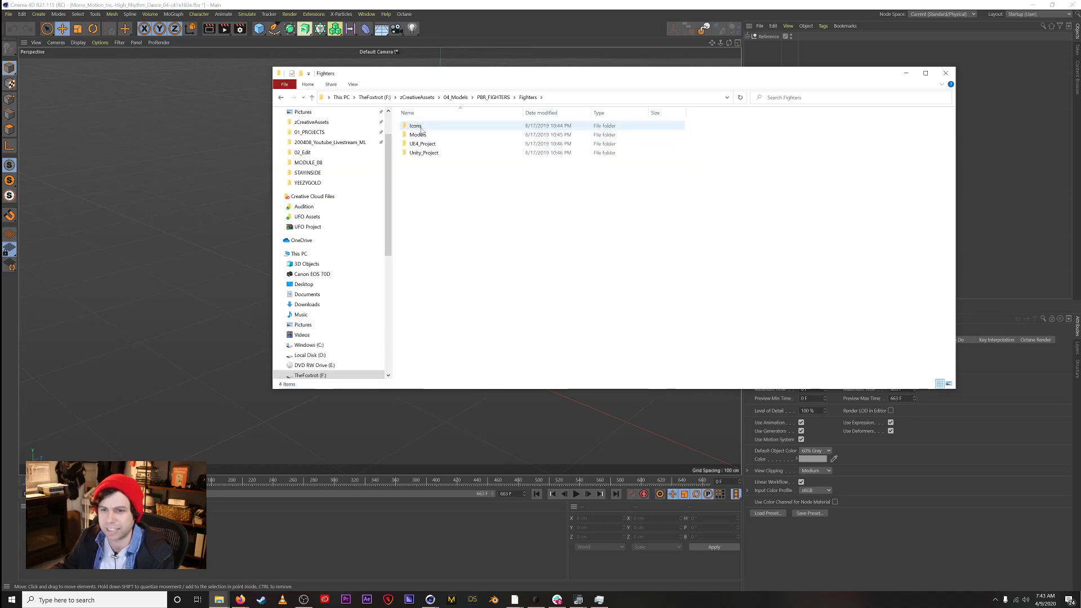
Step: Open the RHINO Mesh folder among the UE4 models and import SK_Fighter_06 into Cinema 4D with the default FBX settings
{"action": "double_click", "coordinate": [418, 135]}
{"action": "double_click", "coordinate": [423, 135]}
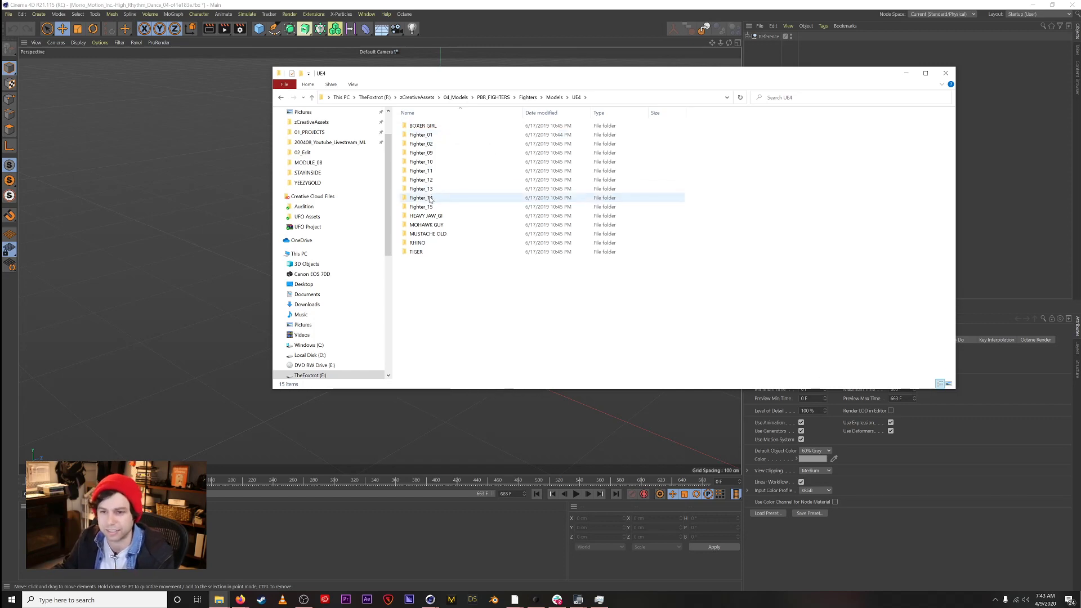
{"action": "double_click", "coordinate": [429, 243]}
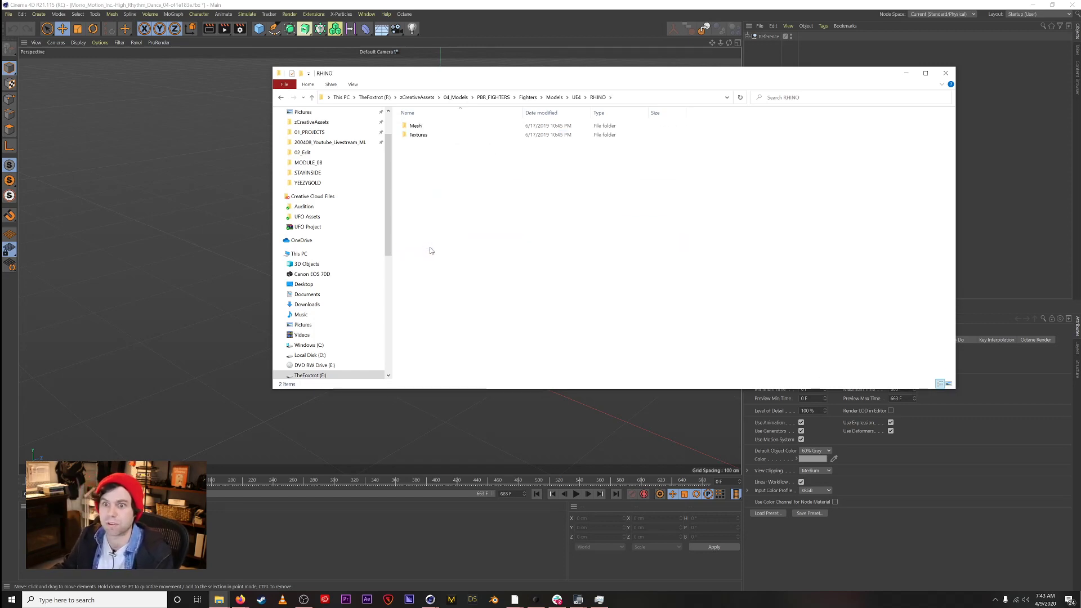
{"action": "double_click", "coordinate": [431, 131]}
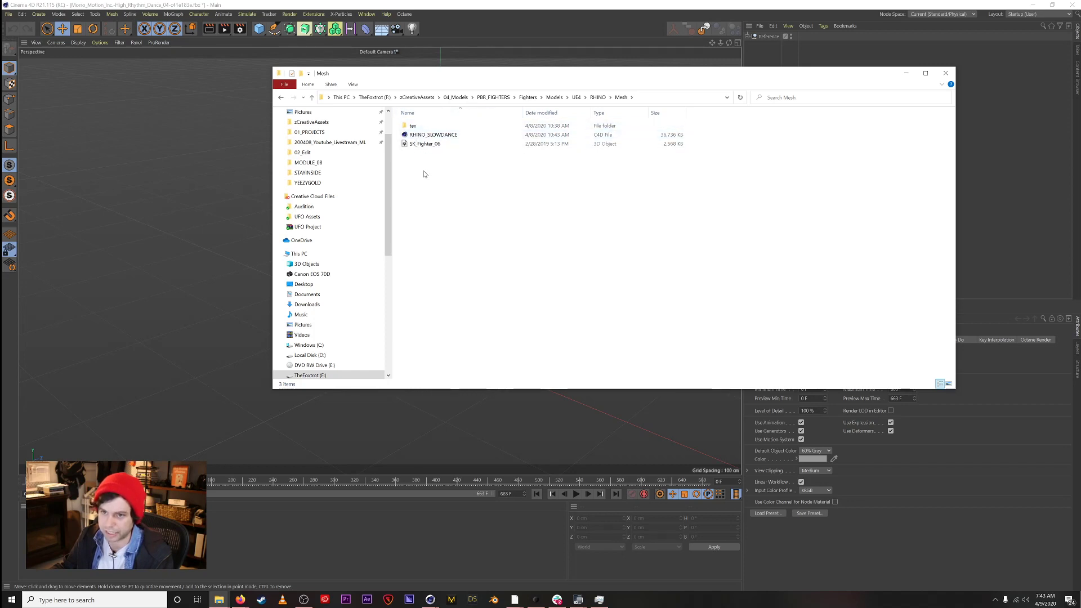
{"action": "left_click_drag", "start_coordinate": [422, 145], "coordinate": [133, 200]}
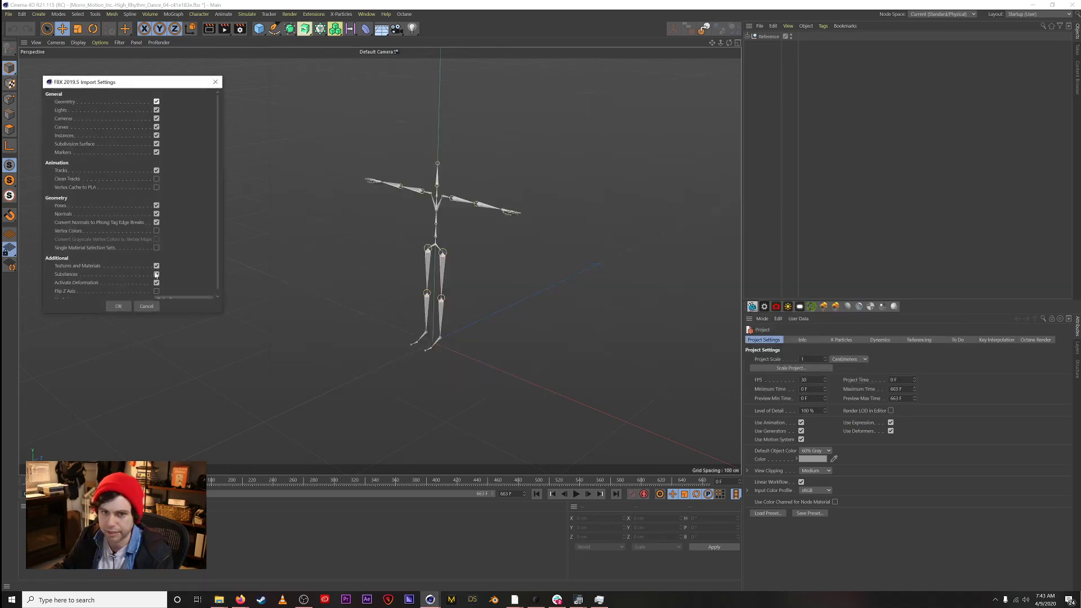
{"action": "left_click", "coordinate": [118, 306]}
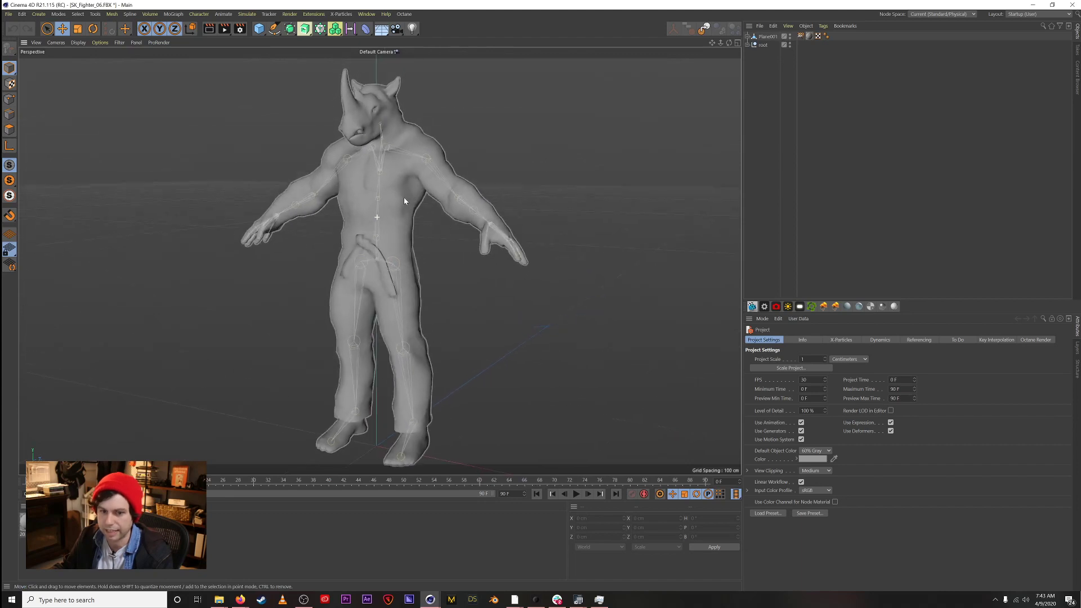
Step: Copy the rhino mesh and its root skeleton into the High_Rhythm_Dance_04 project
{"action": "left_click_drag", "start_coordinate": [759, 64], "coordinate": [766, 73]}
{"action": "key", "text": "v"}
{"action": "mouse_move", "coordinate": [768, 104]}
{"action": "left_click", "coordinate": [763, 123]}
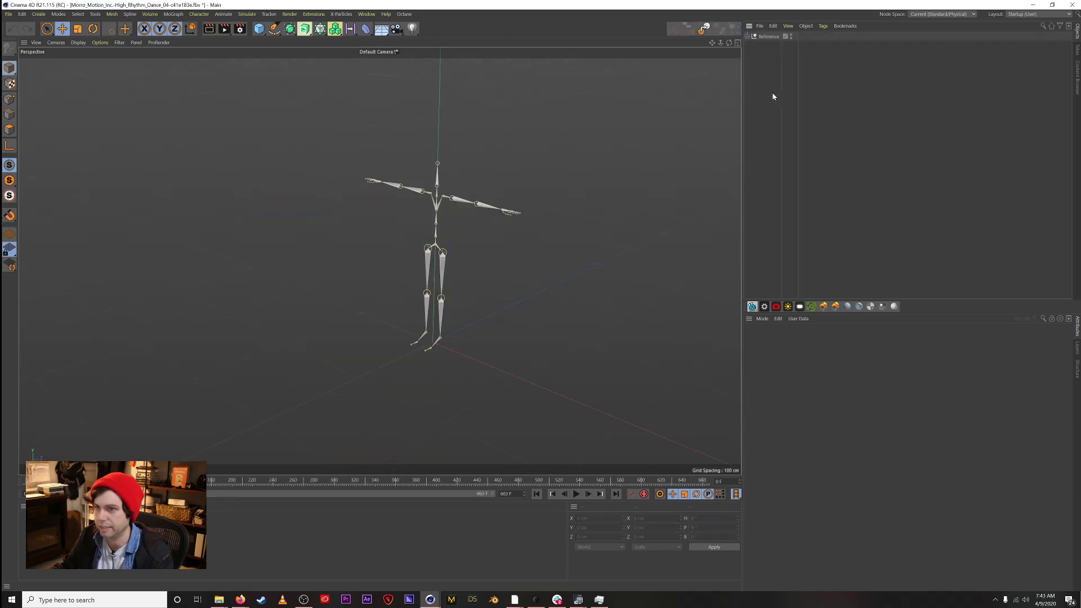
{"action": "key", "text": "ctrl+v"}
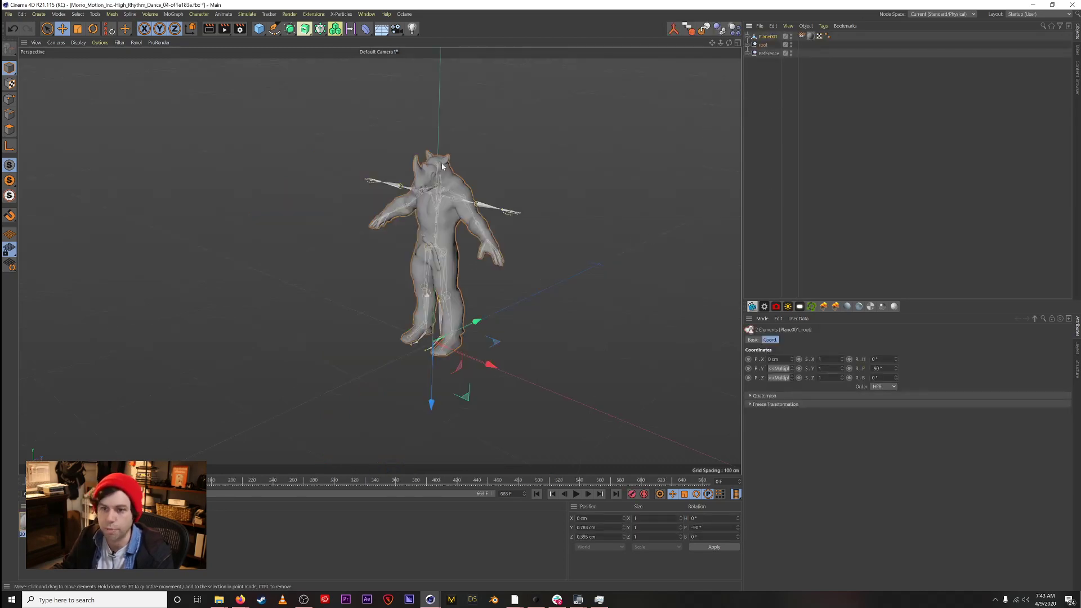
Step: Deselect the pasted objects and examine how the rhino lines up with the motion-capture skeleton
{"action": "left_click_drag", "start_coordinate": [443, 201], "coordinate": [468, 196], "text": "alt"}
{"action": "key", "text": "space"}
{"action": "left_click", "coordinate": [813, 102]}
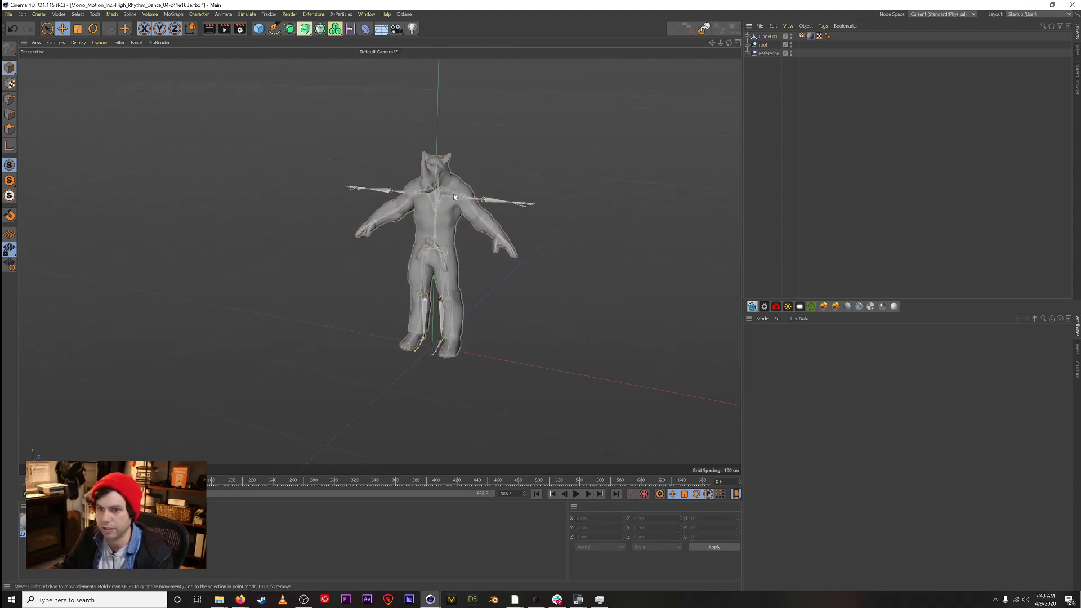
{"action": "left_click_drag", "start_coordinate": [559, 222], "coordinate": [453, 217], "text": "alt"}
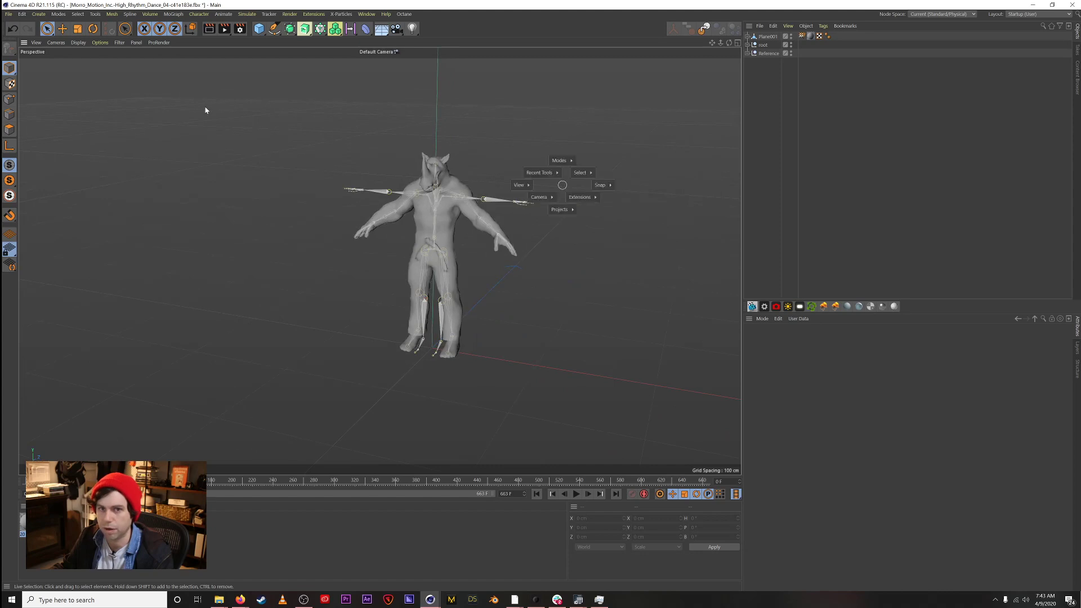
Step: Play part of the dance animation to check the motion and return the timeline to frame 0
{"action": "key", "text": "e"}
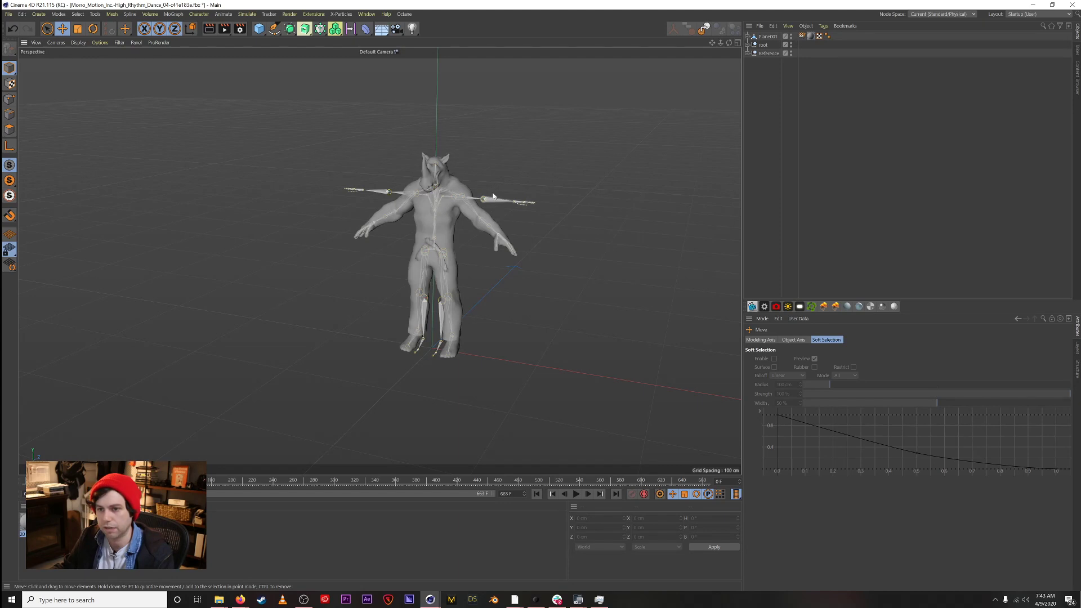
{"action": "key", "text": "F8"}
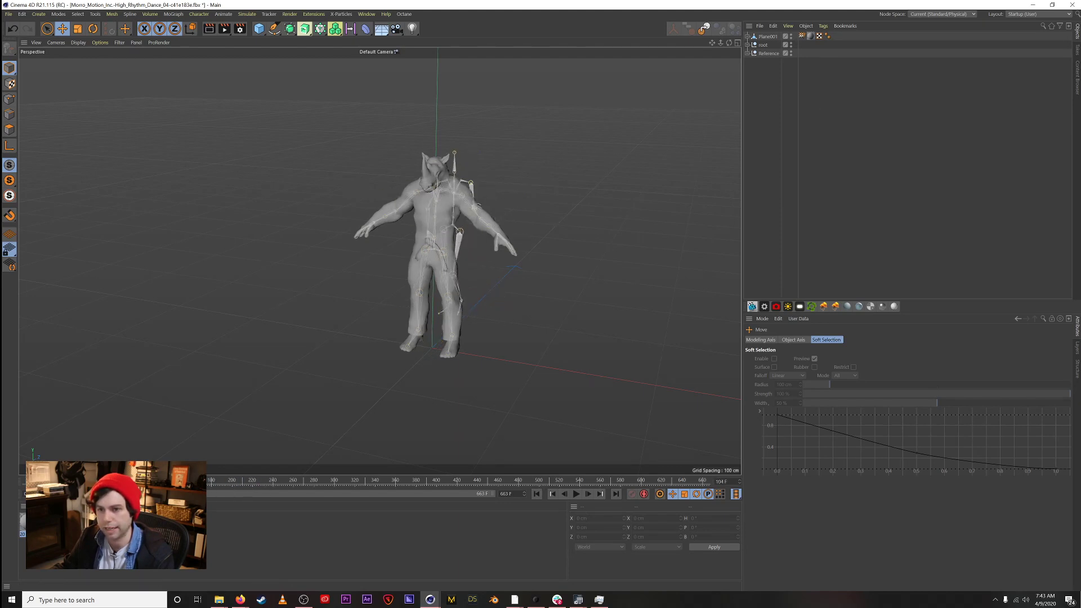
{"action": "left_click_drag", "start_coordinate": [110, 482], "coordinate": [27, 482]}
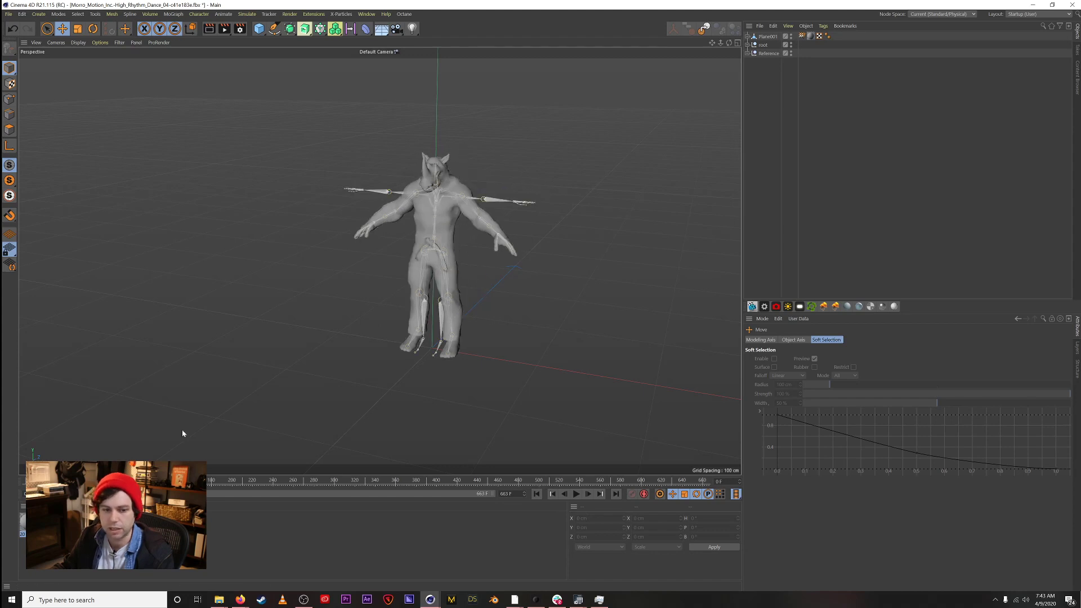
Step: Rename the rhino mesh object to RHINO
{"action": "left_click", "coordinate": [766, 36]}
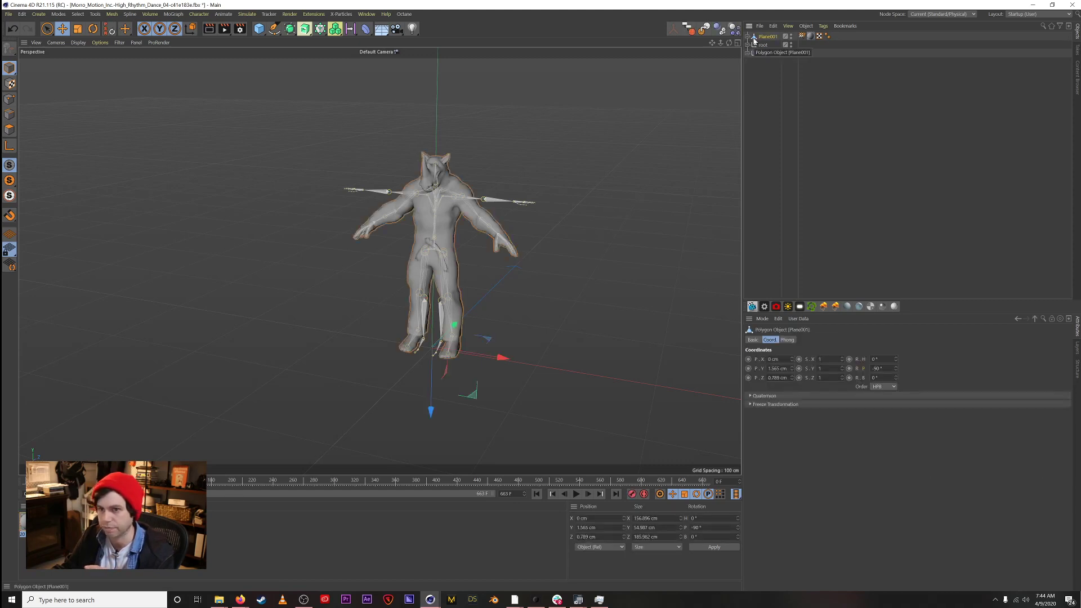
{"action": "left_click", "coordinate": [786, 37]}
{"action": "left_click", "coordinate": [785, 37]}
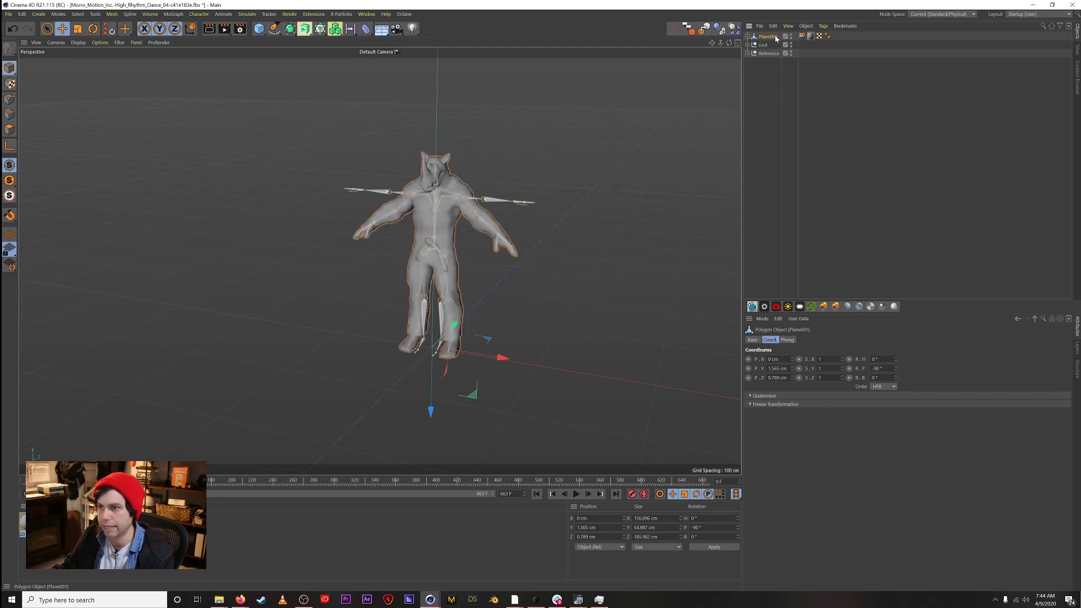
{"action": "double_click", "coordinate": [776, 37]}
{"action": "type", "text": "RHINO"}
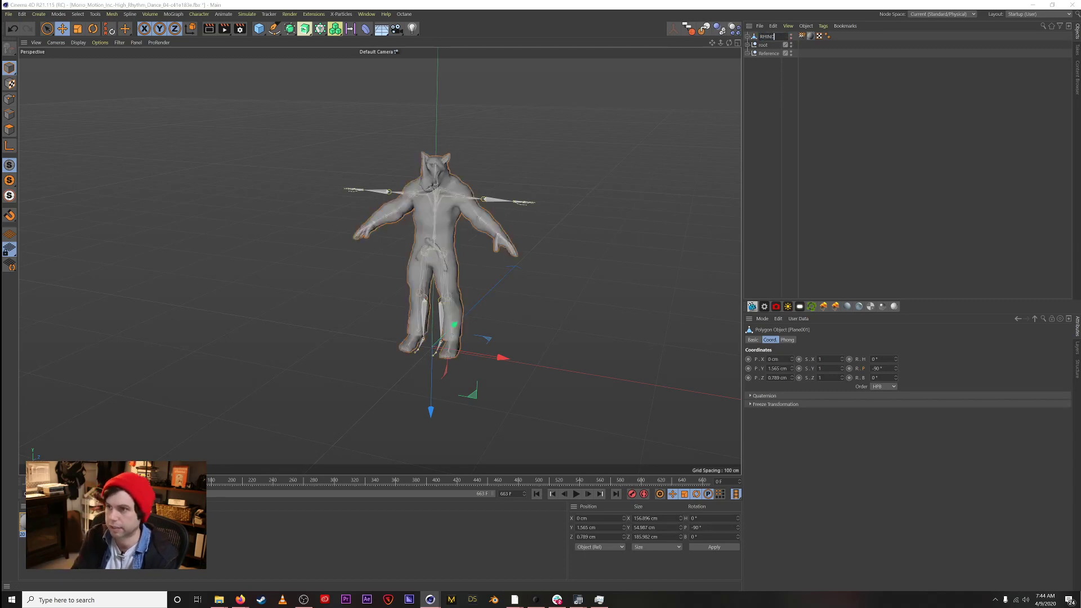
{"action": "left_click", "coordinate": [767, 53]}
Step: Expand the rhino's root skeleton through the pelvis and spine joints to spine_03, and the Reference skeleton to Hips
{"action": "left_click", "coordinate": [762, 45]}
{"action": "left_click", "coordinate": [747, 45]}
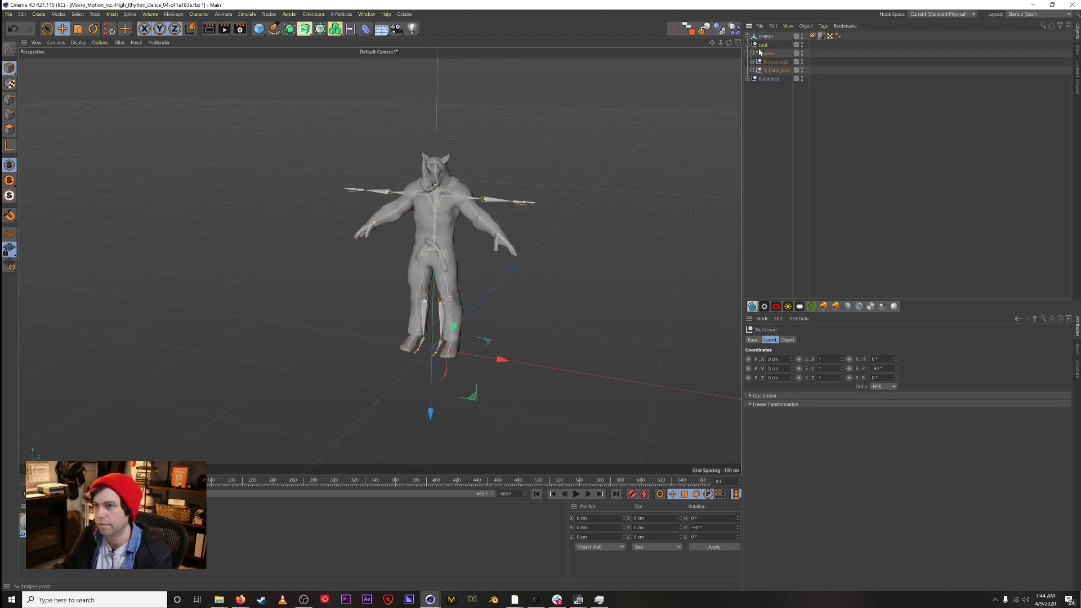
{"action": "left_click", "coordinate": [760, 53]}
{"action": "left_click", "coordinate": [748, 79]}
{"action": "left_click", "coordinate": [767, 110]}
{"action": "left_click", "coordinate": [760, 55]}
{"action": "left_click", "coordinate": [753, 53]}
{"action": "left_click", "coordinate": [756, 61]}
{"action": "left_click", "coordinate": [762, 70]}
{"action": "left_click", "coordinate": [786, 78]}
{"action": "left_click", "coordinate": [767, 78]}
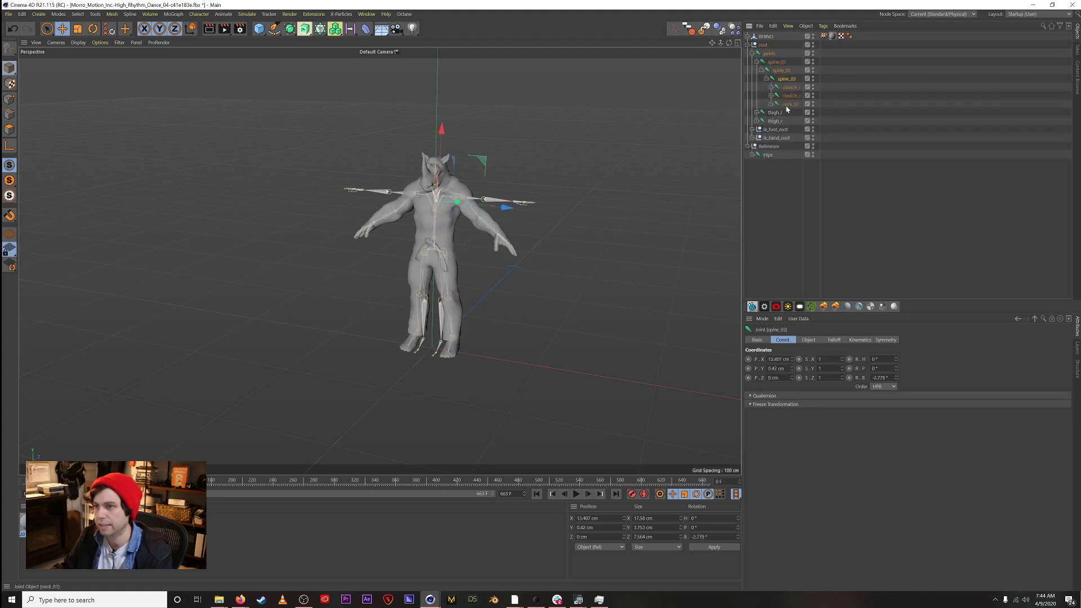
Step: Test-rotate the rhino's neck_01 joint and undo the rotation
{"action": "left_click", "coordinate": [790, 103]}
{"action": "key", "text": "r"}
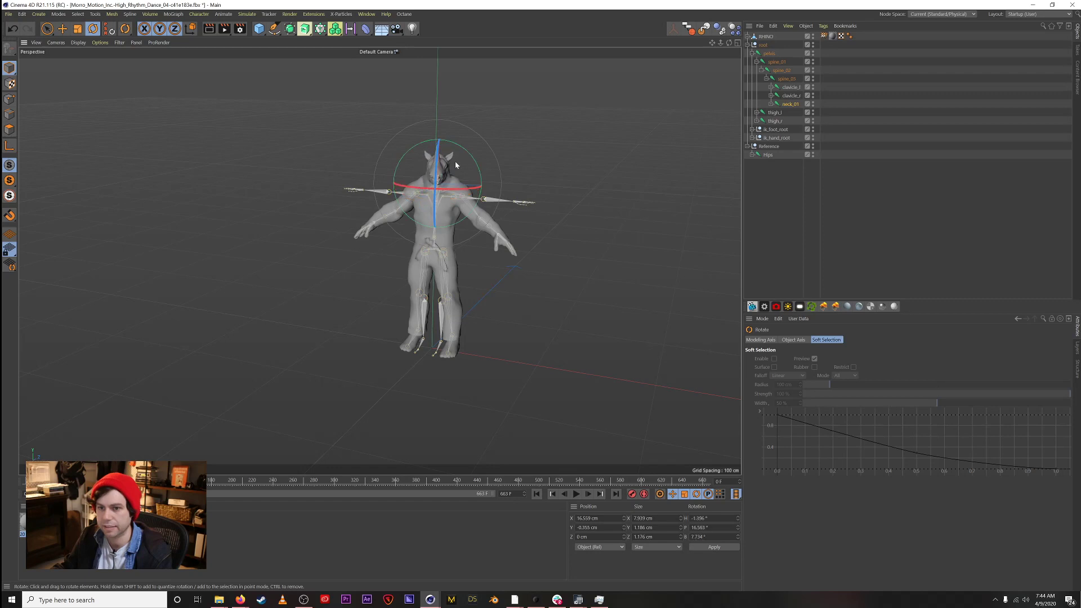
{"action": "left_click_drag", "start_coordinate": [442, 194], "coordinate": [476, 163]}
{"action": "key", "text": "ctrl+z"}
{"action": "left_click_drag", "start_coordinate": [432, 218], "coordinate": [442, 250], "text": "alt"}
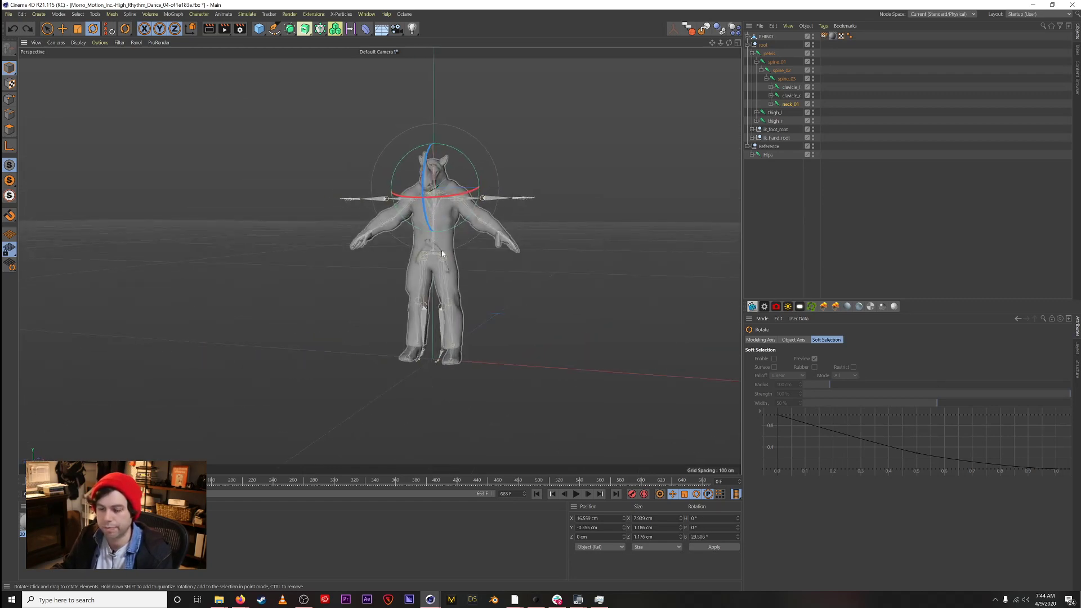
Step: Expand both clavicle joints and rotate upperarm_l to a bank of about 30° so it matches the motion-capture skeleton's horizontal arm
{"action": "left_click", "coordinate": [798, 90]}
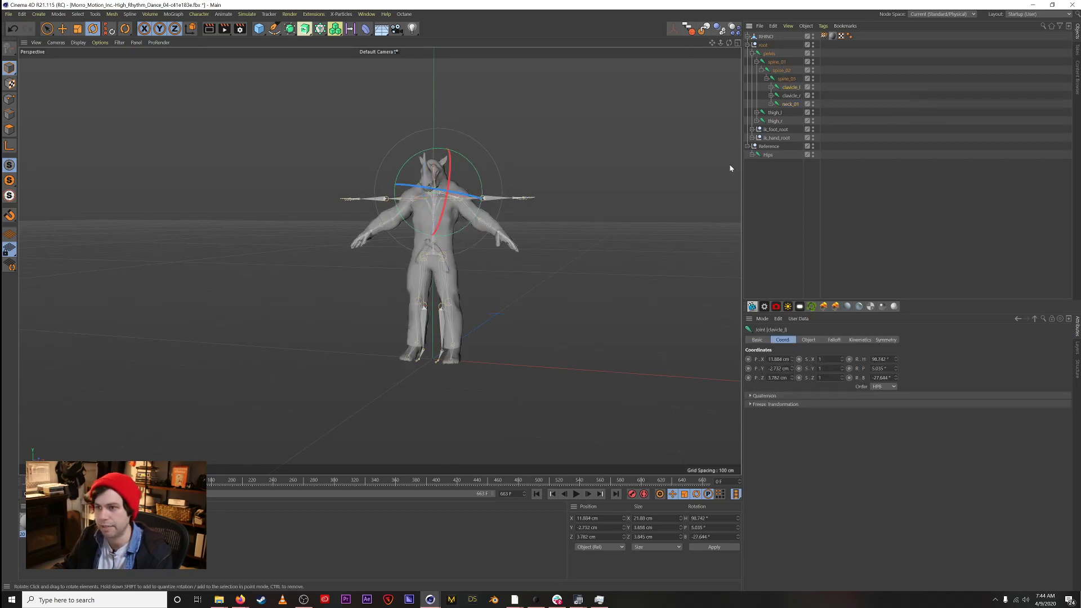
{"action": "left_click", "coordinate": [786, 113]}
{"action": "left_click", "coordinate": [791, 88]}
{"action": "left_click_drag", "start_coordinate": [478, 242], "coordinate": [520, 241], "text": "alt"}
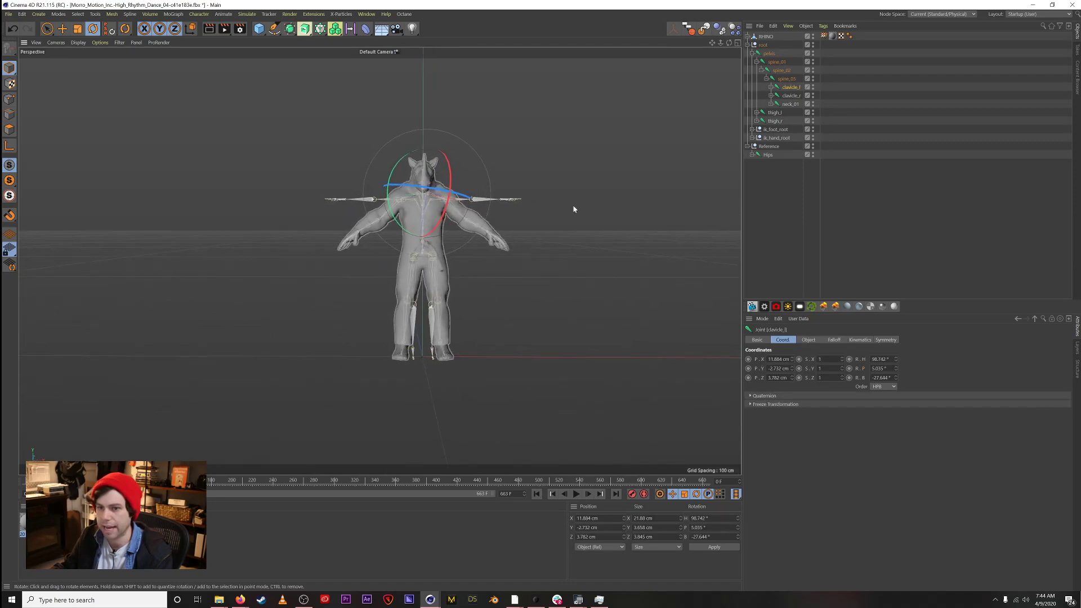
{"action": "left_click", "coordinate": [771, 88]}
{"action": "left_click", "coordinate": [771, 104]}
{"action": "left_click", "coordinate": [798, 95]}
{"action": "left_click_drag", "start_coordinate": [490, 199], "coordinate": [485, 169]}
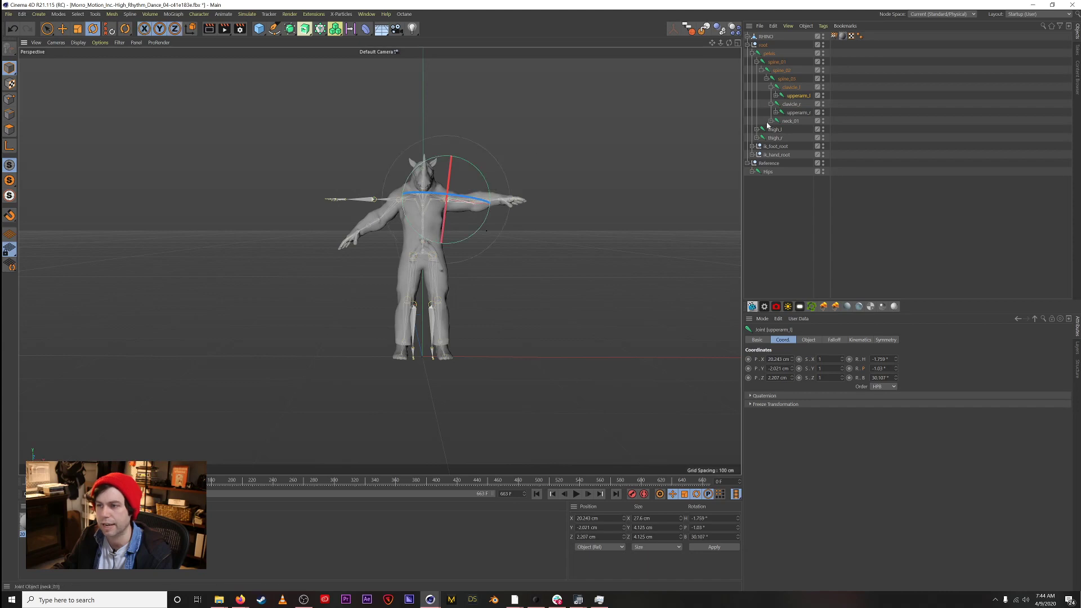
Step: Rotate the upperarm_r joint to a bank of about 30° so the rhino stands in a T-pose
{"action": "left_click", "coordinate": [785, 179]}
{"action": "left_click", "coordinate": [791, 113]}
{"action": "left_click_drag", "start_coordinate": [439, 191], "coordinate": [448, 216]}
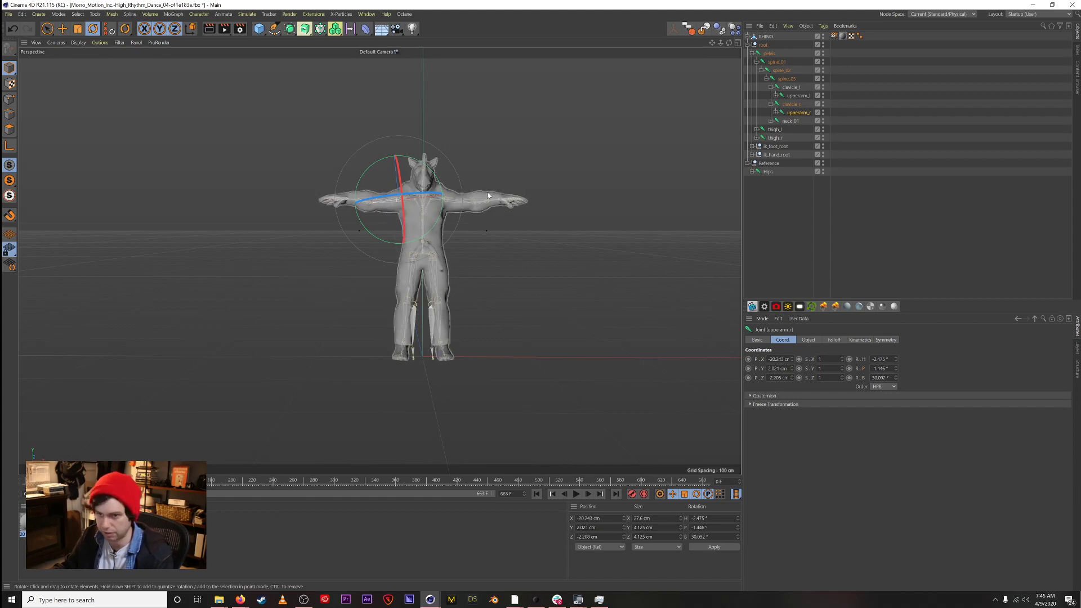
Step: Examine from several angles how the rhino's raised arms line up with the motion-capture skeleton
{"action": "left_click", "coordinate": [822, 213]}
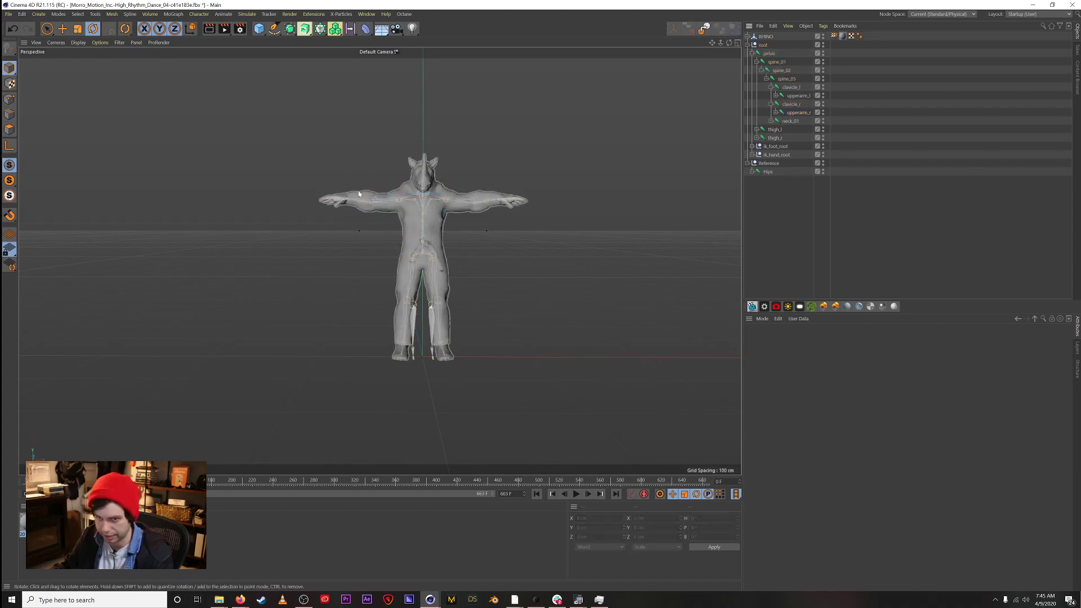
{"action": "mouse_move", "coordinate": [434, 249]}
{"action": "left_mouse_down", "text": "alt"}
{"action": "mouse_move", "coordinate": [553, 246]}
{"action": "mouse_move", "coordinate": [449, 246]}
{"action": "left_mouse_up", "text": "alt"}
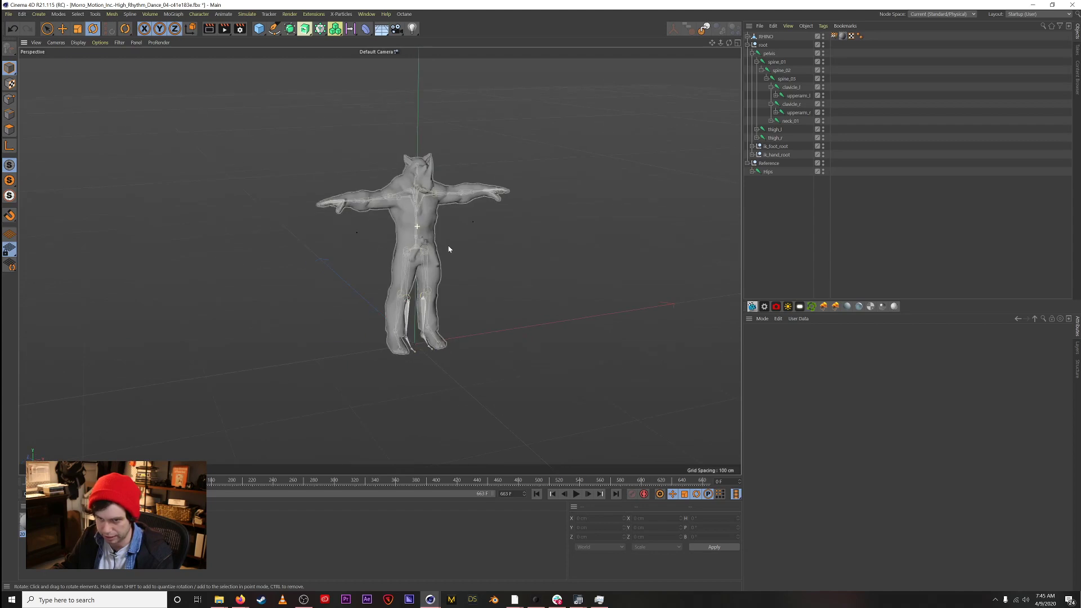
{"action": "left_click", "coordinate": [799, 96]}
{"action": "left_click_drag", "start_coordinate": [454, 180], "coordinate": [373, 204], "text": "alt"}
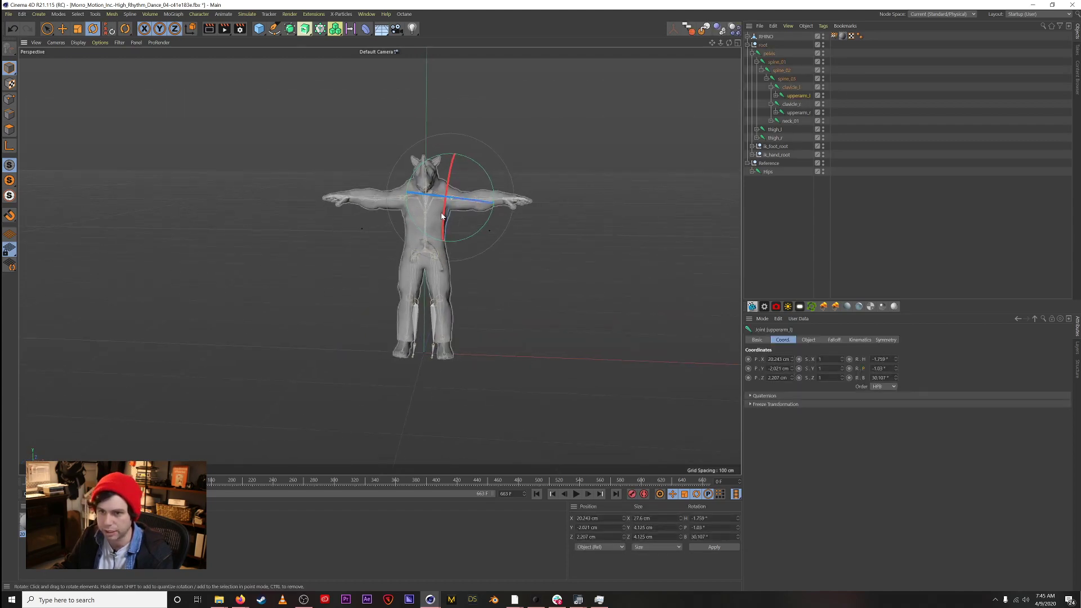
{"action": "scroll", "coordinate": [442, 216], "scroll_direction": "up", "scroll_amount": 3}
{"action": "left_click", "coordinate": [609, 237]}
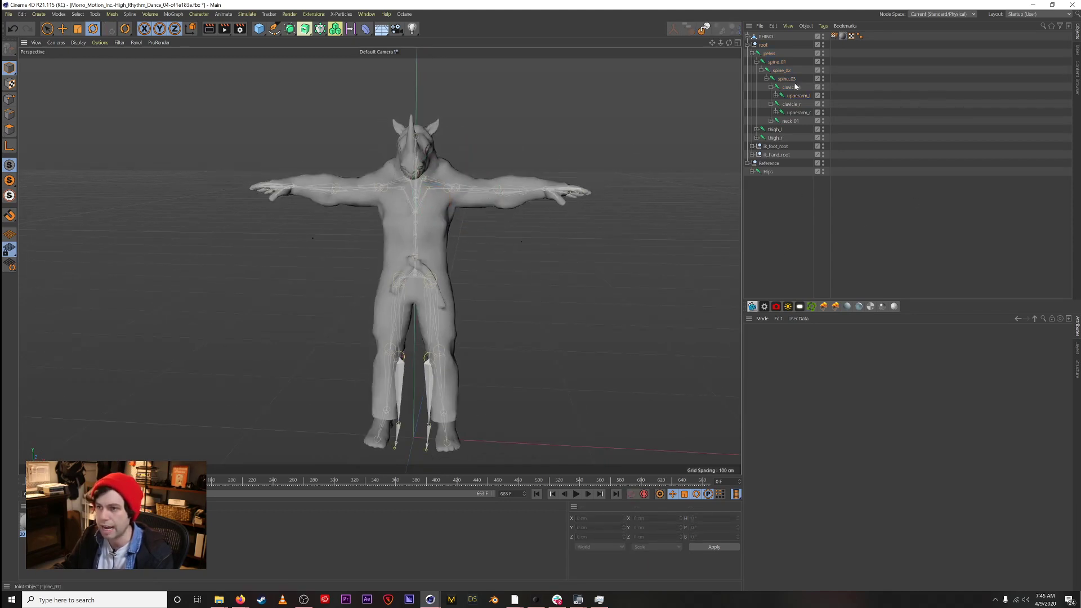
Step: Expand the motion-capture Hips joint and compare it with the rhino's pelvis joint at frame 0
{"action": "left_click", "coordinate": [752, 172]}
{"action": "left_click", "coordinate": [768, 172]}
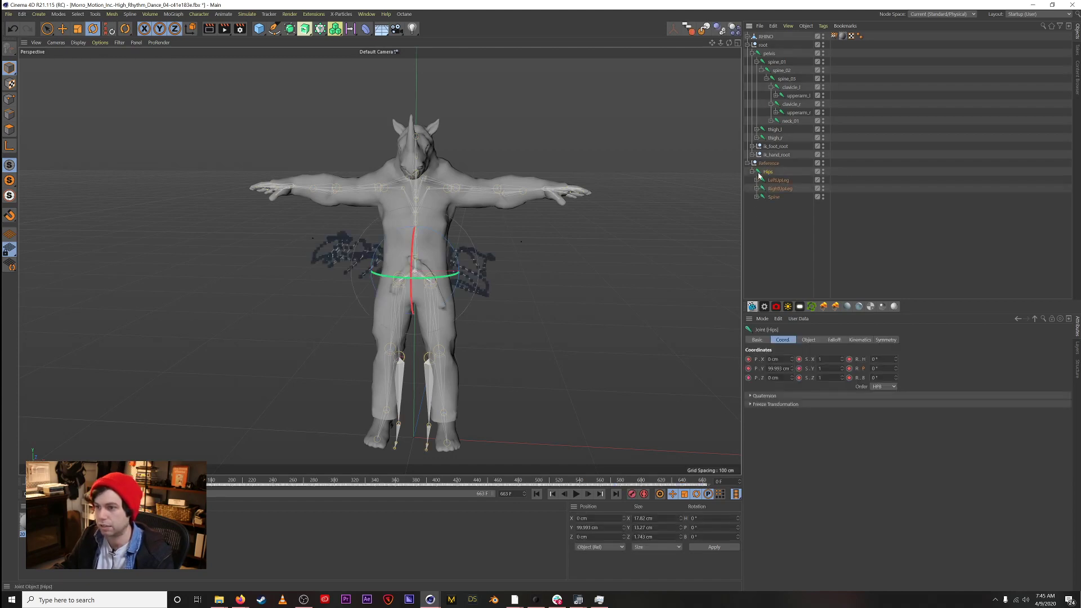
{"action": "mouse_move", "coordinate": [29, 482]}
{"action": "left_mouse_down"}
{"action": "mouse_move", "coordinate": [433, 481]}
{"action": "mouse_move", "coordinate": [27, 482]}
{"action": "left_mouse_up"}
{"action": "left_click", "coordinate": [844, 190]}
{"action": "left_click", "coordinate": [769, 53]}
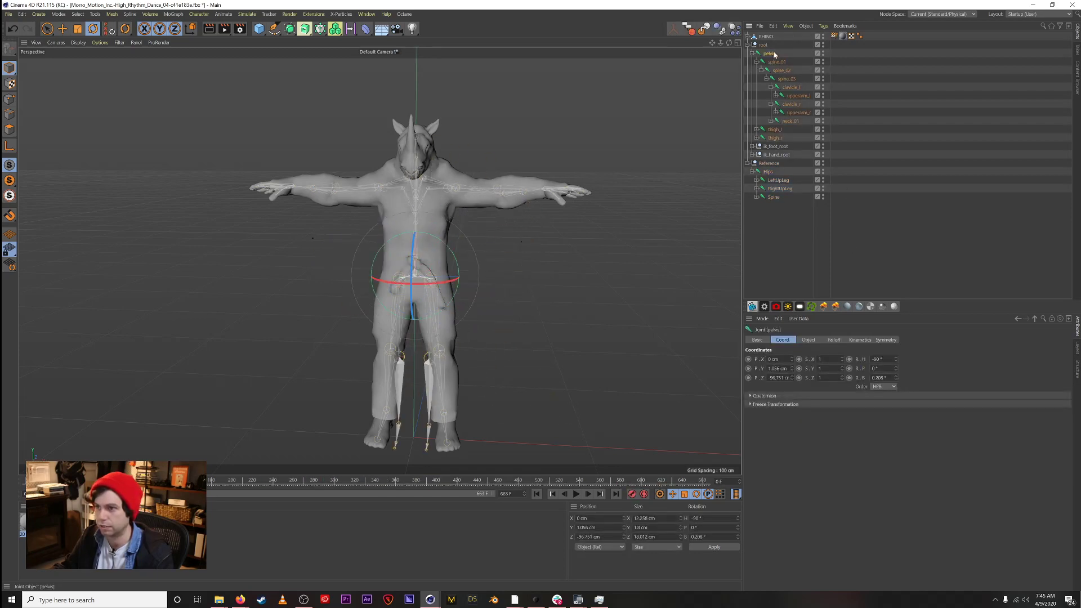
{"action": "left_click", "coordinate": [775, 226]}
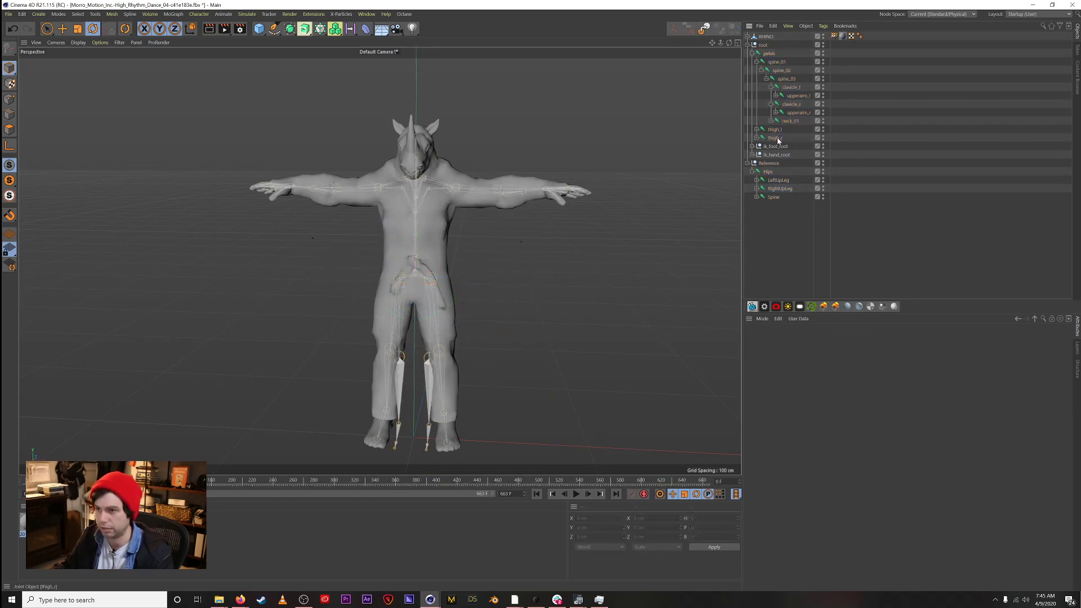
Step: Add a Constraint rigging tag to the rhino's pelvis joint
{"action": "right_click", "coordinate": [764, 48]}
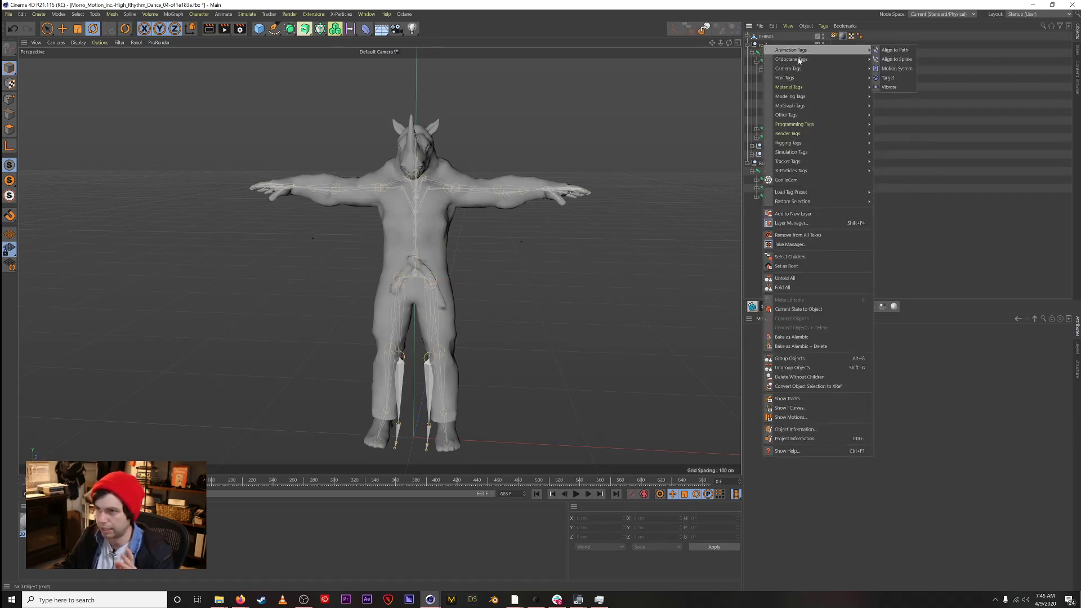
{"action": "left_click", "coordinate": [761, 46]}
{"action": "right_click", "coordinate": [764, 46]}
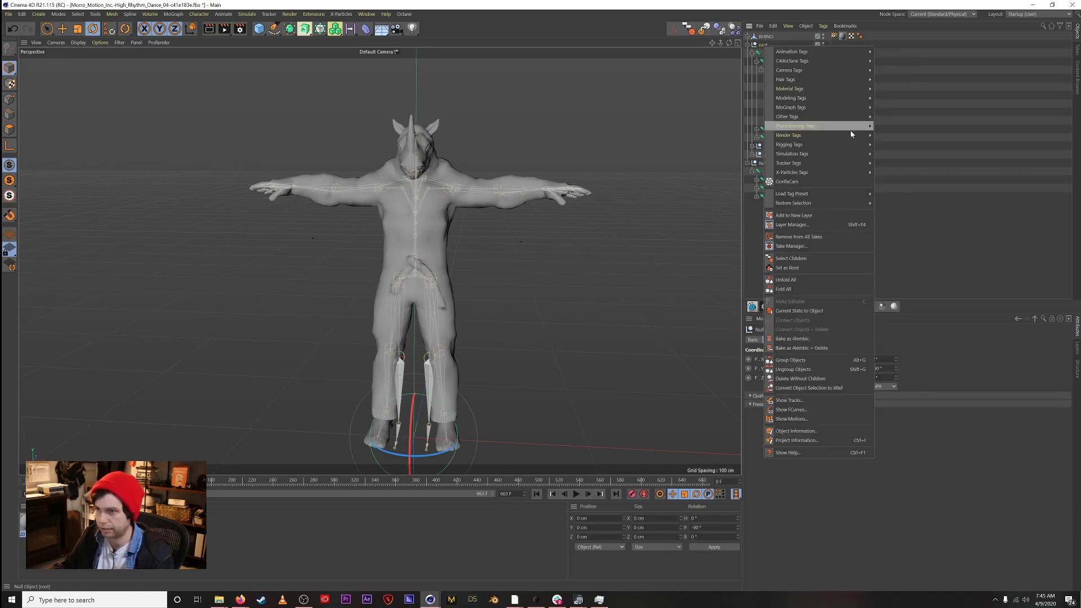
{"action": "left_click", "coordinate": [766, 55]}
{"action": "right_click", "coordinate": [766, 54]}
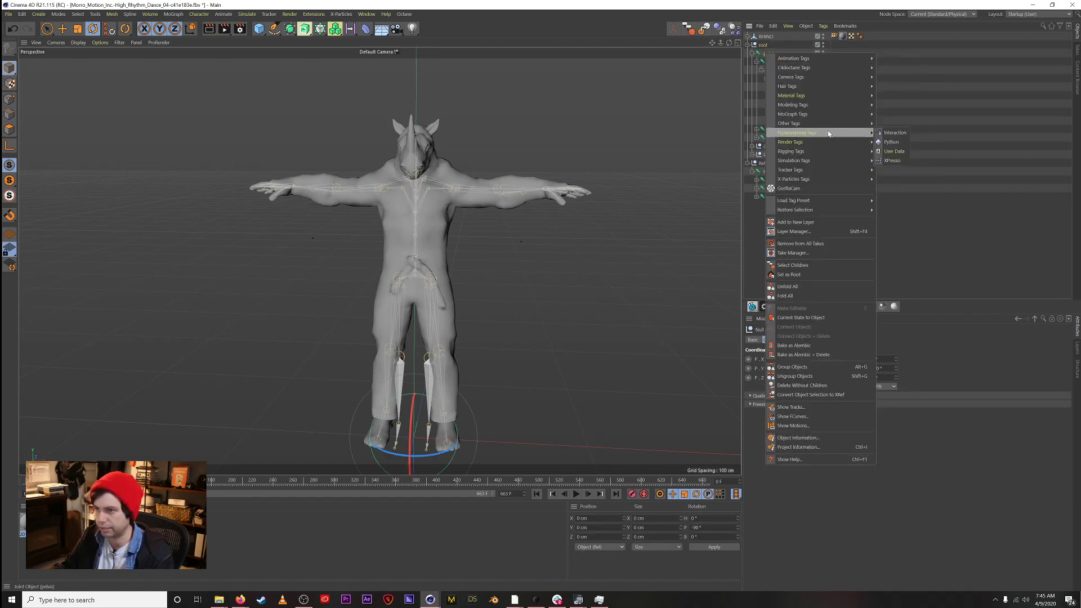
{"action": "mouse_move", "coordinate": [822, 157]}
{"action": "left_click", "coordinate": [894, 170]}
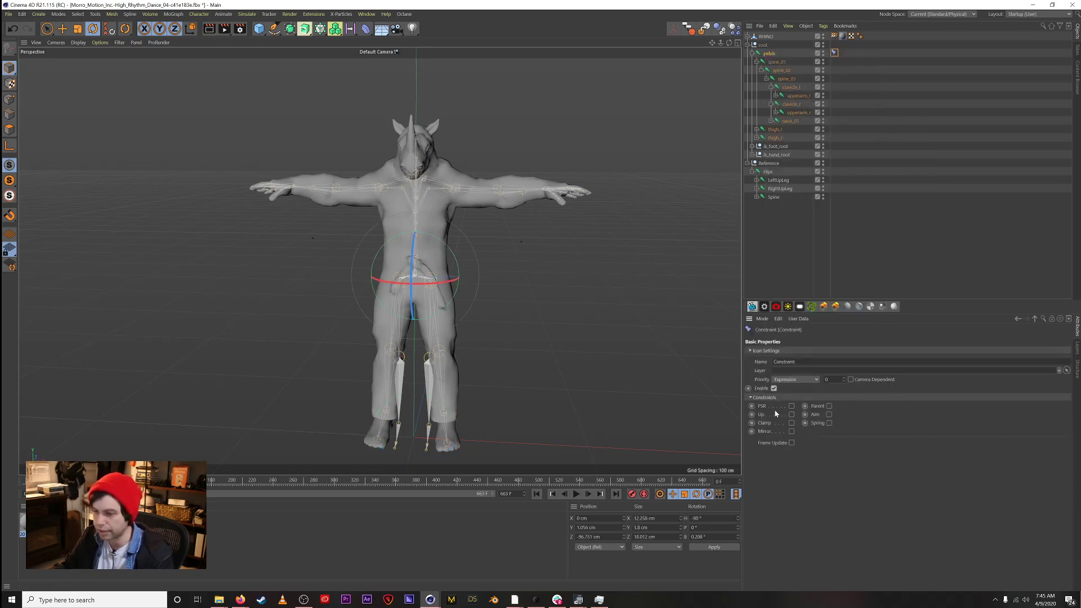
Step: Enable the PSR constraint on the pelvis tag and turn on Maintain Original in its offset settings
{"action": "left_click", "coordinate": [792, 406]}
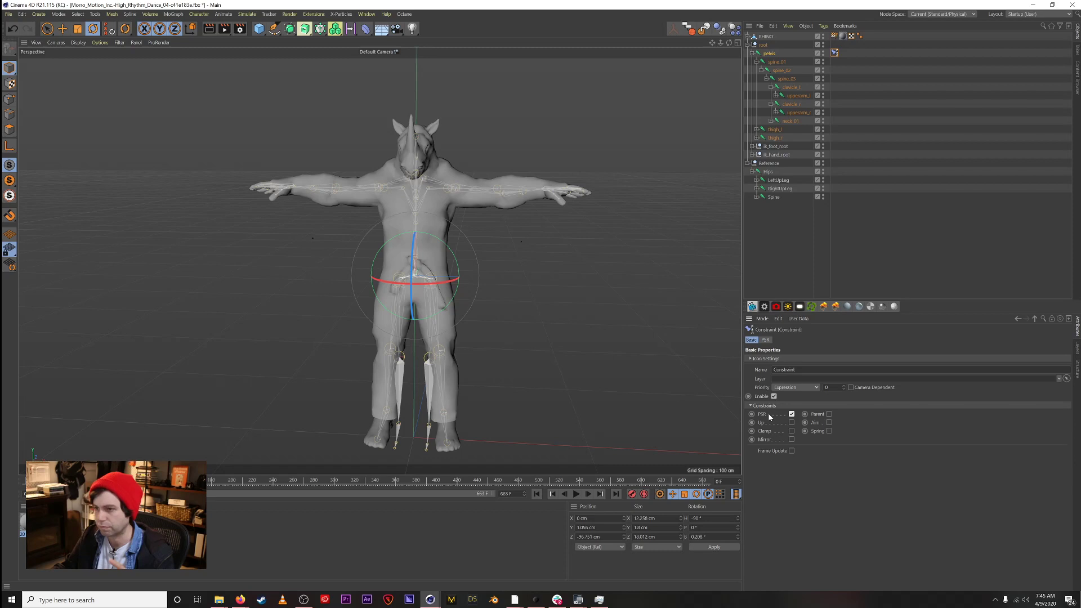
{"action": "left_click", "coordinate": [765, 340]}
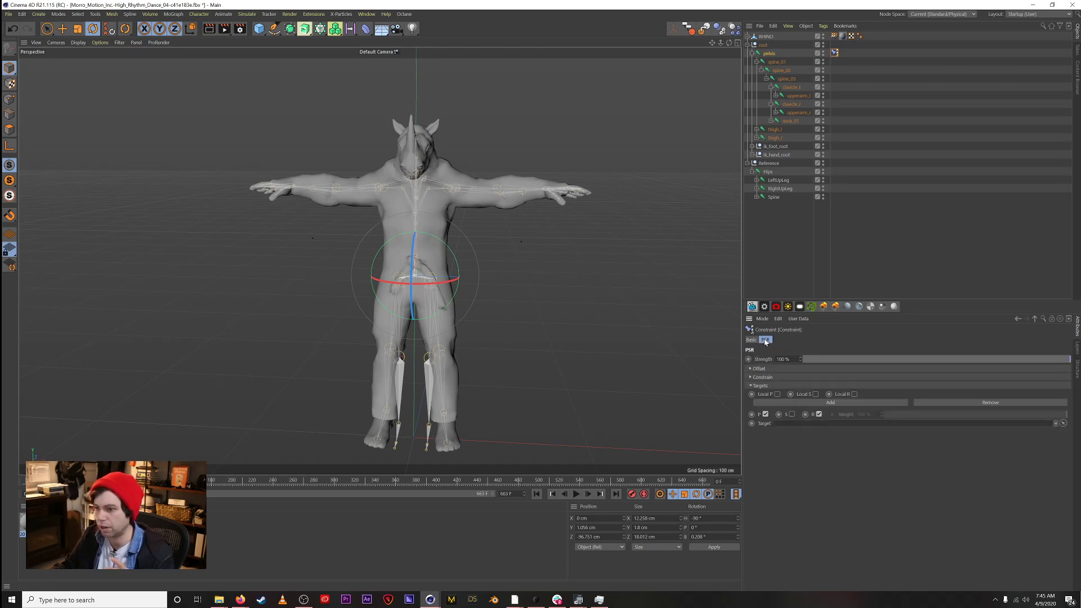
{"action": "left_click", "coordinate": [791, 368]}
{"action": "left_click", "coordinate": [797, 377]}
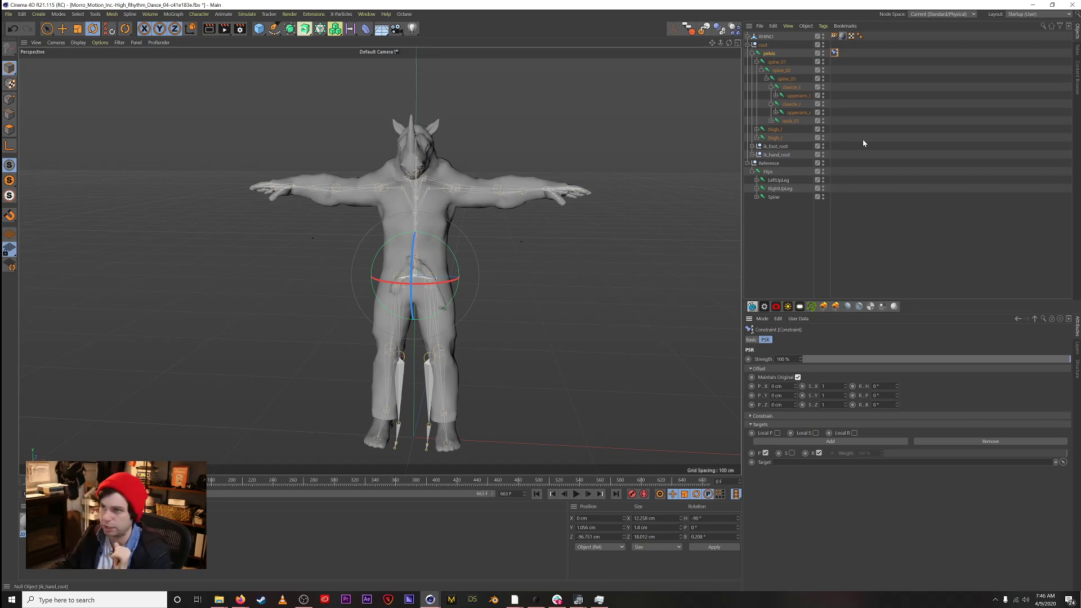
Step: Move the constraint tag to root, copy it back onto pelvis, and assign Hips as the pelvis constraint's target
{"action": "mouse_move", "coordinate": [836, 53]}
{"action": "left_mouse_down"}
{"action": "mouse_move", "coordinate": [846, 49]}
{"action": "mouse_move", "coordinate": [835, 45]}
{"action": "left_mouse_up"}
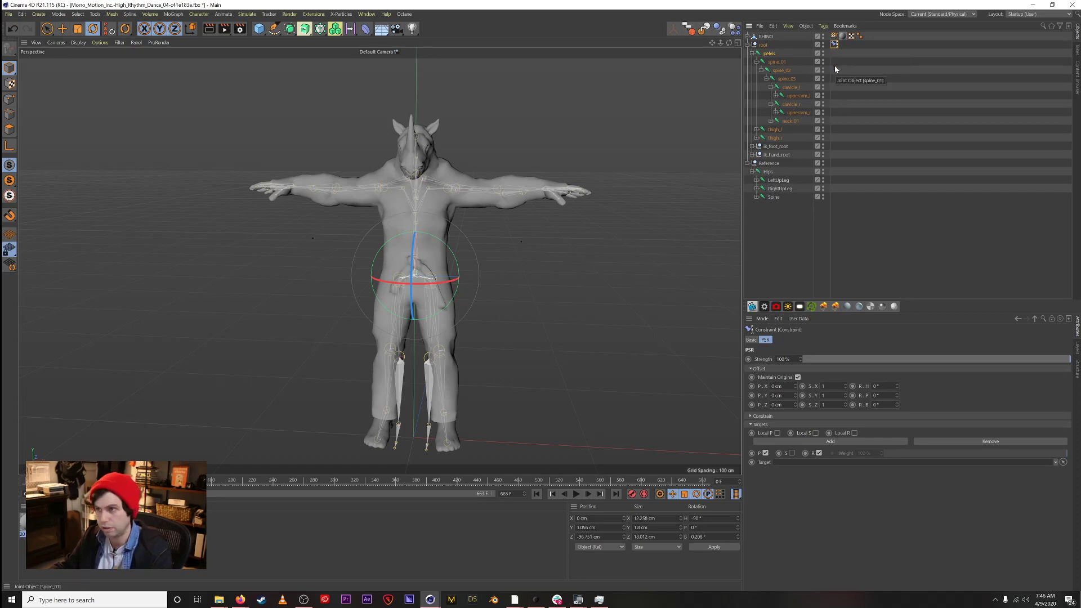
{"action": "left_click_drag", "start_coordinate": [835, 44], "coordinate": [787, 53]}
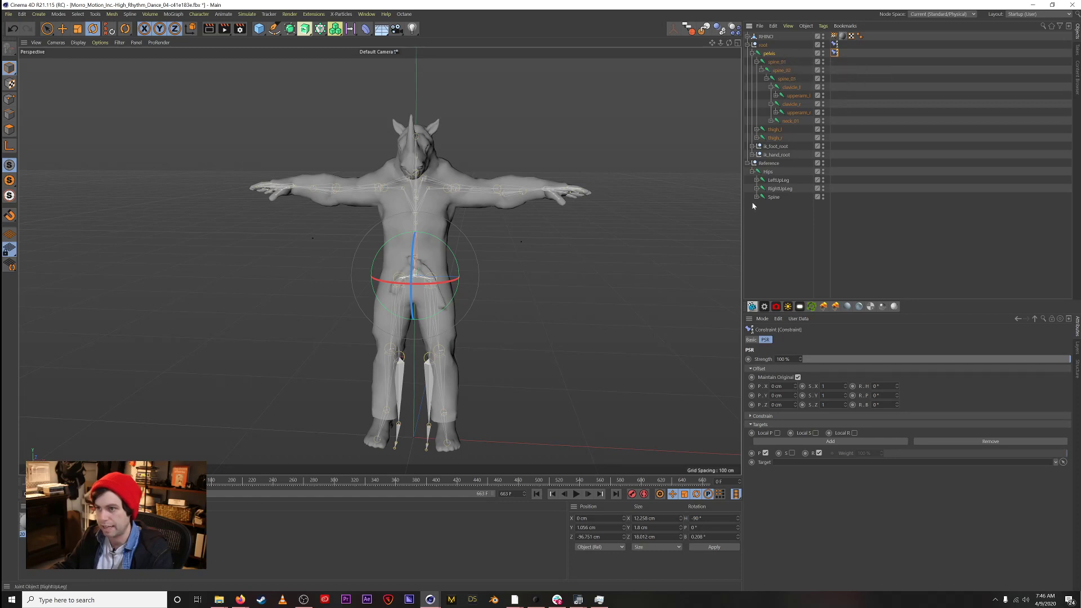
{"action": "left_click", "coordinate": [1064, 462]}
{"action": "left_click", "coordinate": [781, 173]}
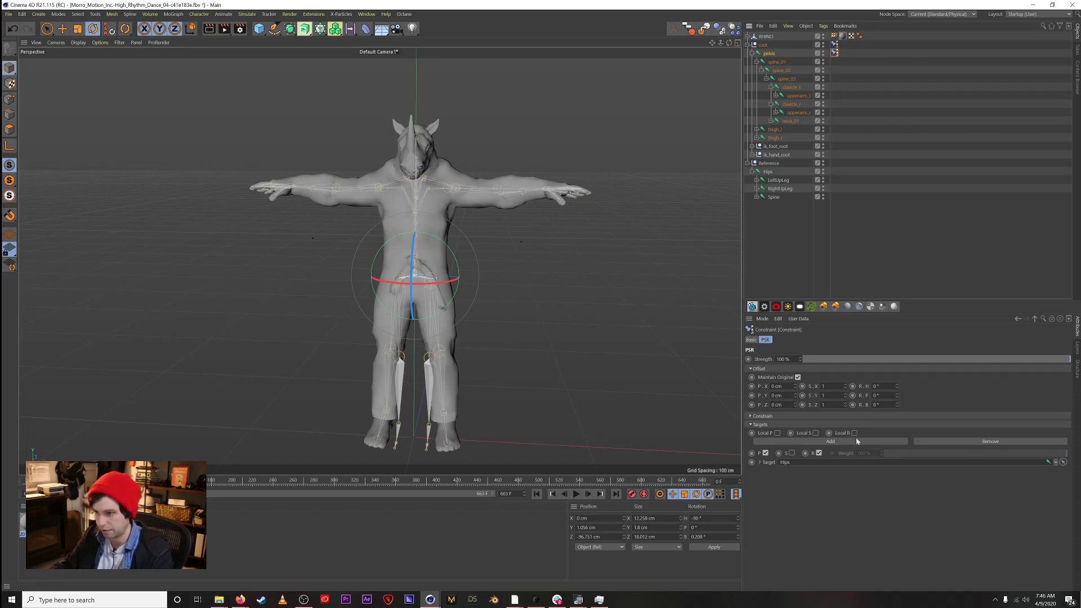
Step: Expand the motion-capture skeleton from Spine through Spine1, Spine2 and Neck to reveal the Head joint
{"action": "left_click", "coordinate": [756, 197]}
{"action": "left_click", "coordinate": [761, 205]}
{"action": "left_click", "coordinate": [765, 214]}
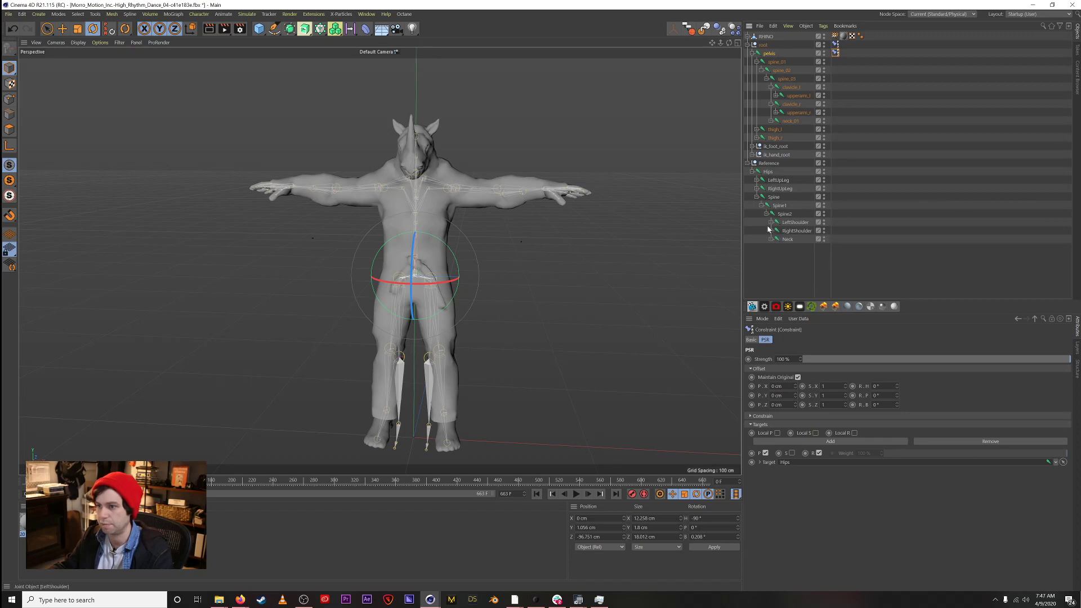
{"action": "left_click", "coordinate": [772, 239]}
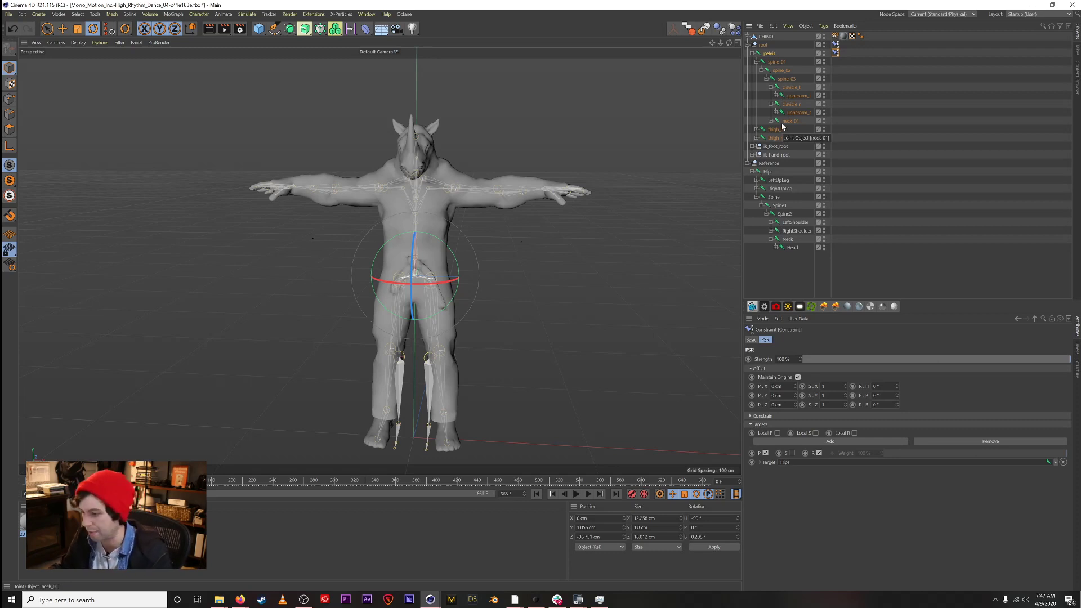
Step: Copy the root's Constraint tag onto the rhino's spine_01 joint and assign the Spine joint as its target
{"action": "left_click", "coordinate": [906, 72]}
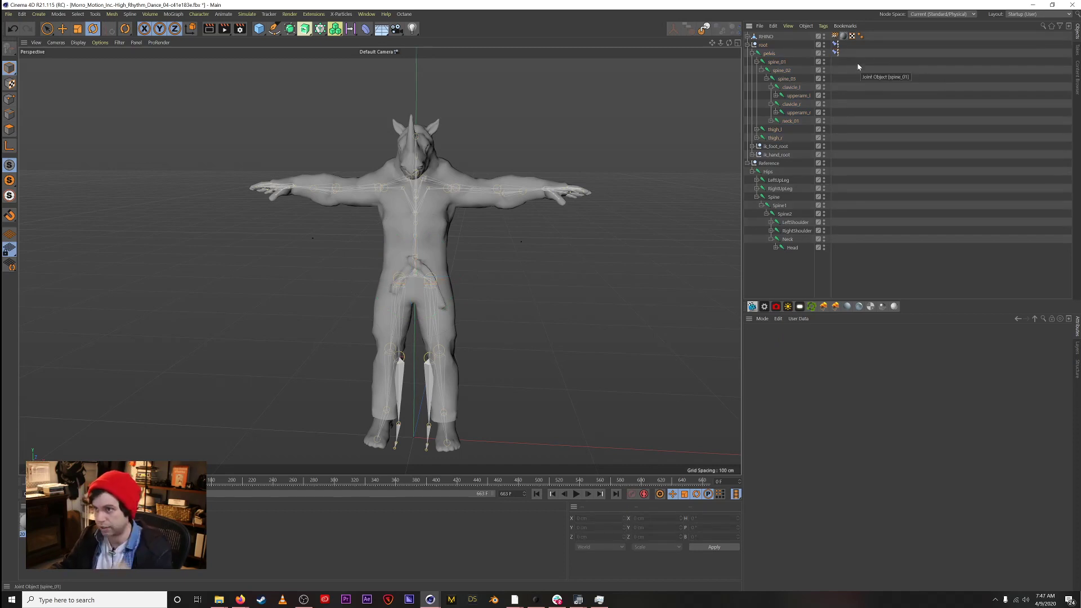
{"action": "left_click", "coordinate": [836, 44]}
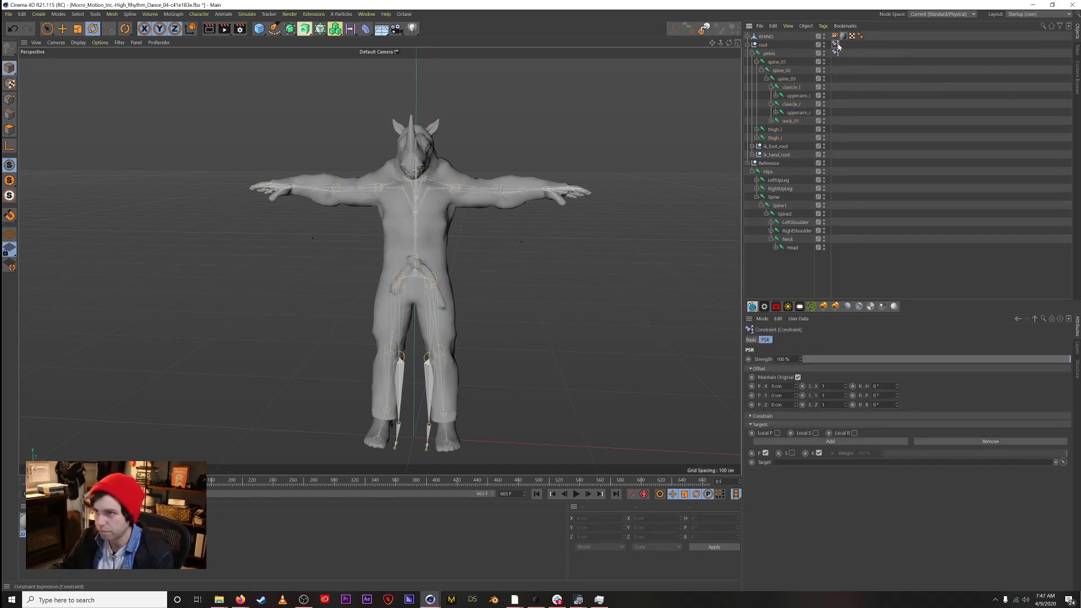
{"action": "left_click_drag", "start_coordinate": [861, 55], "coordinate": [812, 65], "text": "ctrl"}
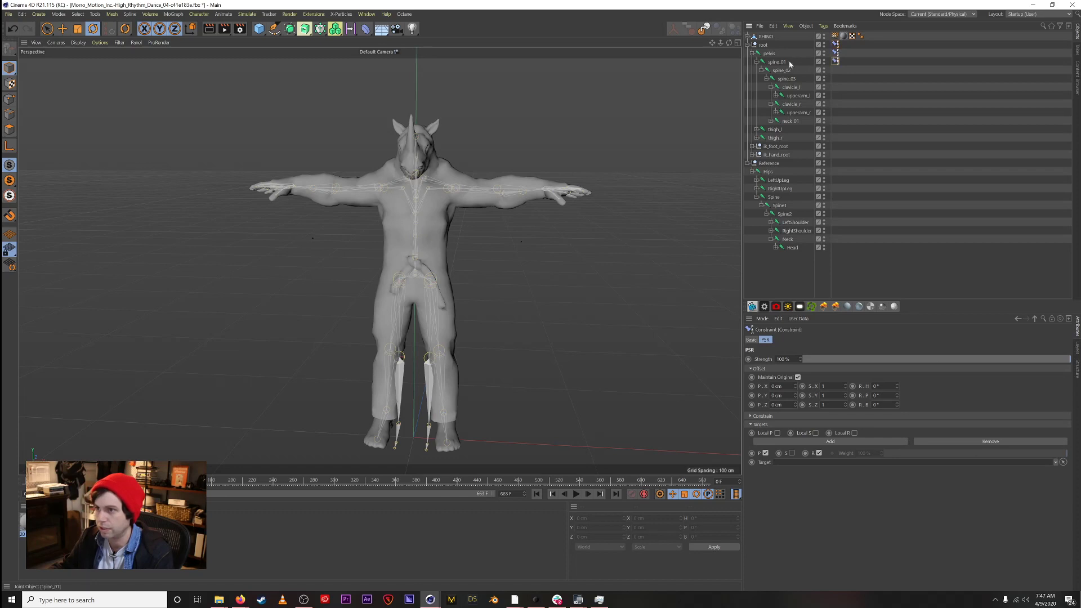
{"action": "left_click", "coordinate": [1063, 463]}
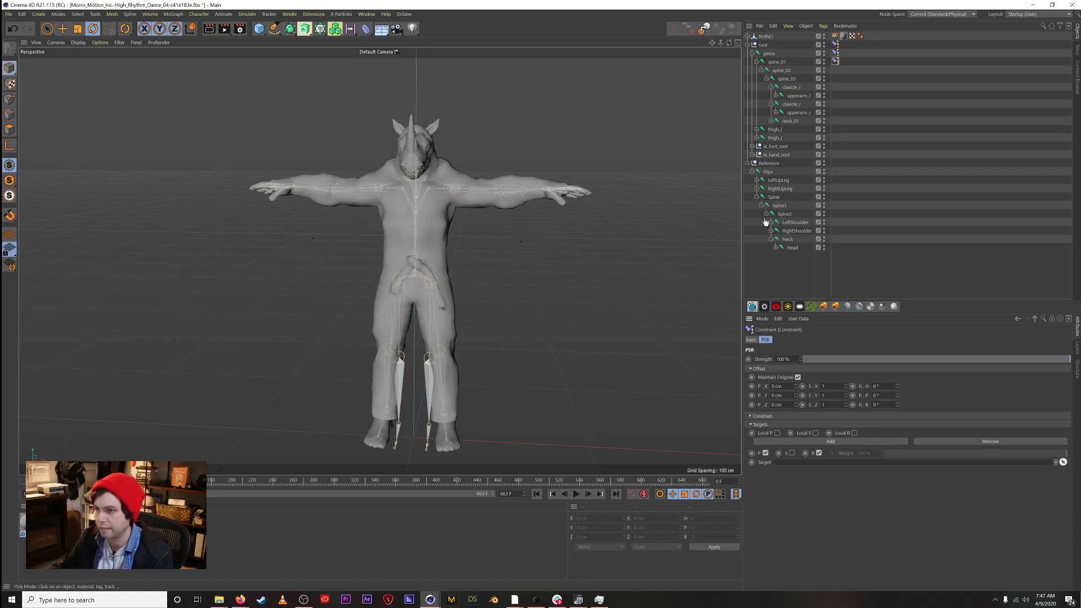
{"action": "left_click", "coordinate": [775, 198]}
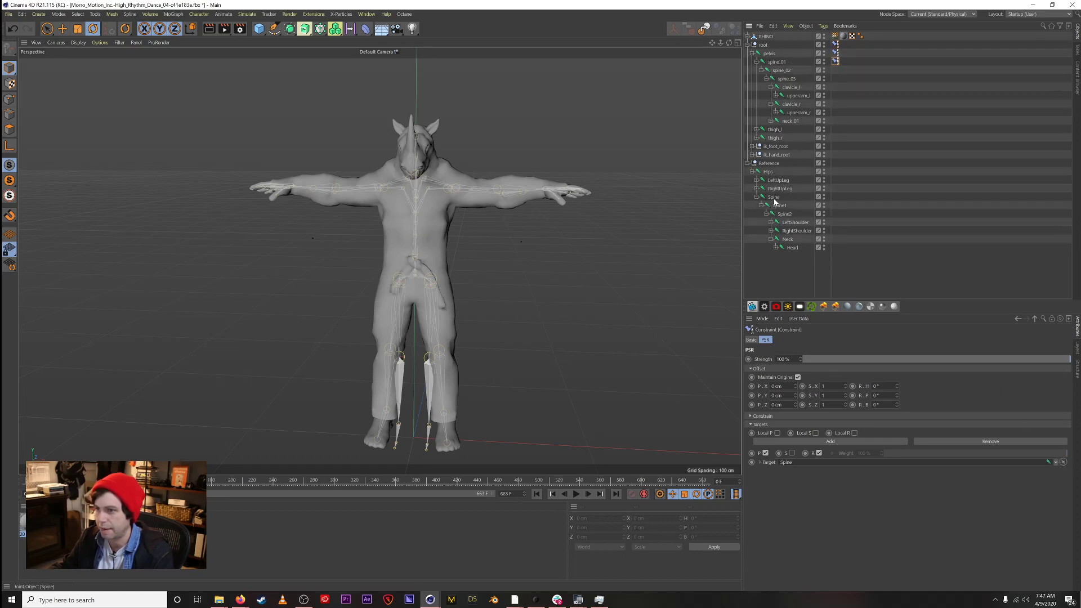
Step: Copy the root's Constraint tag onto spine_02 and set its target to the Spine1 joint
{"action": "left_click", "coordinate": [837, 45]}
{"action": "left_click_drag", "start_coordinate": [838, 45], "coordinate": [803, 71]}
{"action": "left_click", "coordinate": [1063, 460]}
{"action": "left_click", "coordinate": [781, 206]}
Step: Copy the root's Constraint tag onto spine_03 and set its target to the Spine2 joint
{"action": "left_click", "coordinate": [837, 45]}
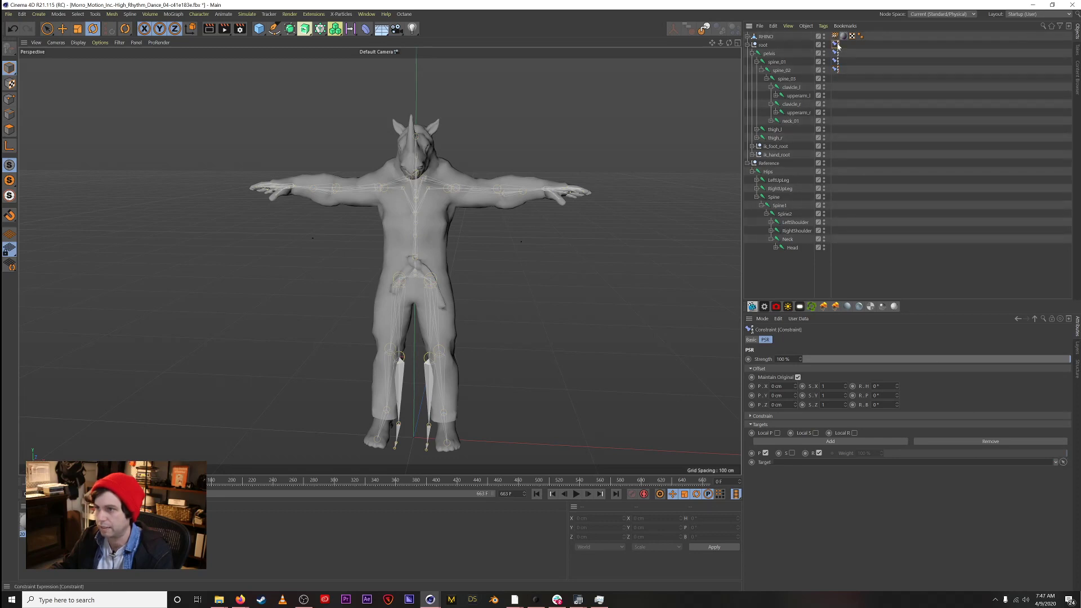
{"action": "left_click_drag", "start_coordinate": [836, 45], "coordinate": [805, 79], "text": "ctrl"}
{"action": "left_click", "coordinate": [1063, 461]}
{"action": "left_click", "coordinate": [787, 217]}
Step: Copy the root's Constraint tag onto neck_01 and set its target to the motion-capture Neck joint
{"action": "left_click", "coordinate": [837, 45]}
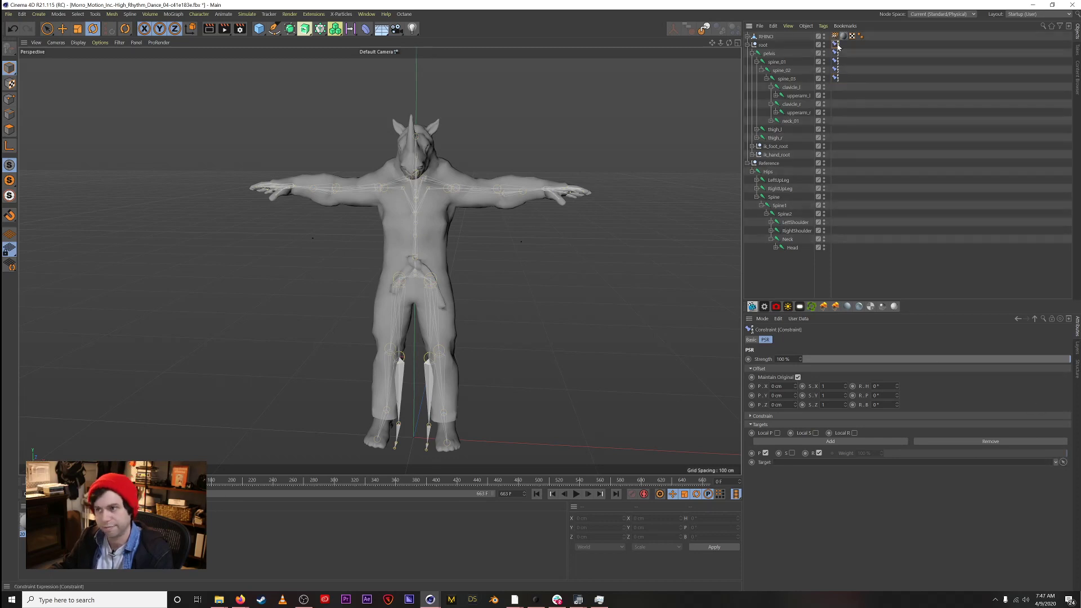
{"action": "left_click_drag", "start_coordinate": [813, 106], "coordinate": [805, 121], "text": "ctrl"}
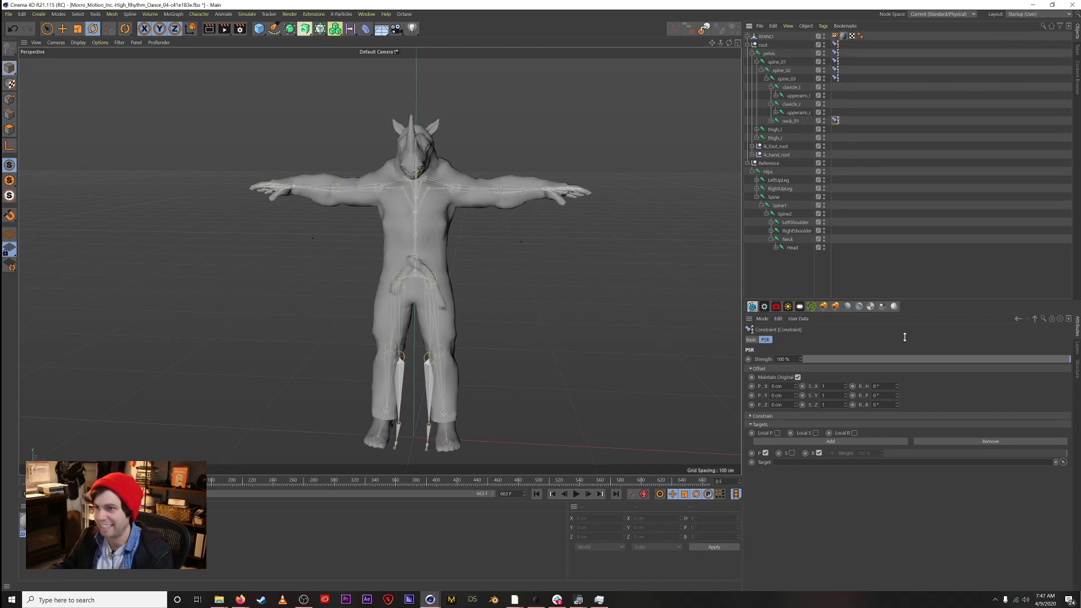
{"action": "left_click", "coordinate": [1063, 462]}
{"action": "left_click", "coordinate": [788, 240]}
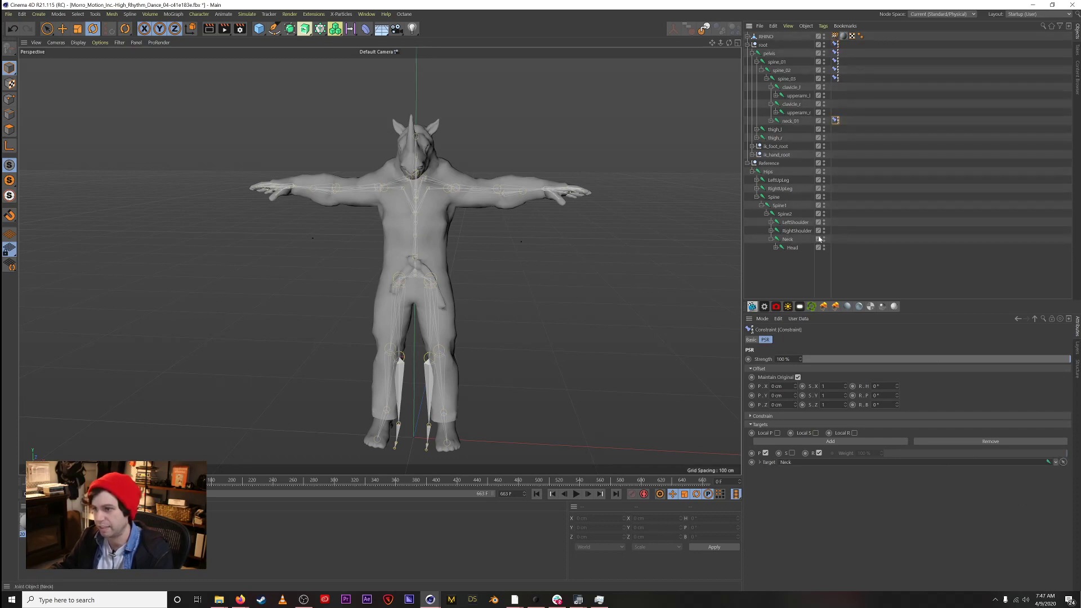
Step: Reveal the rhino's head joint under neck_01, copy the root's Constraint tag onto it, and target the motion-capture Head
{"action": "left_click", "coordinate": [771, 121]}
{"action": "left_click", "coordinate": [840, 51]}
{"action": "left_click_drag", "start_coordinate": [836, 45], "coordinate": [797, 127], "text": "ctrl"}
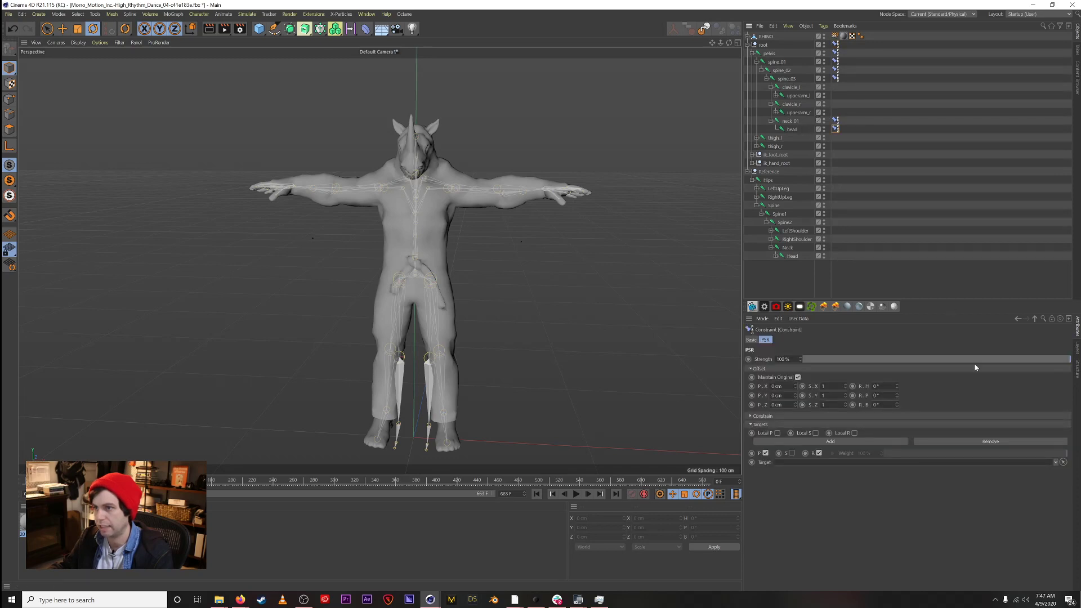
{"action": "left_click", "coordinate": [1063, 462]}
{"action": "left_click", "coordinate": [789, 256]}
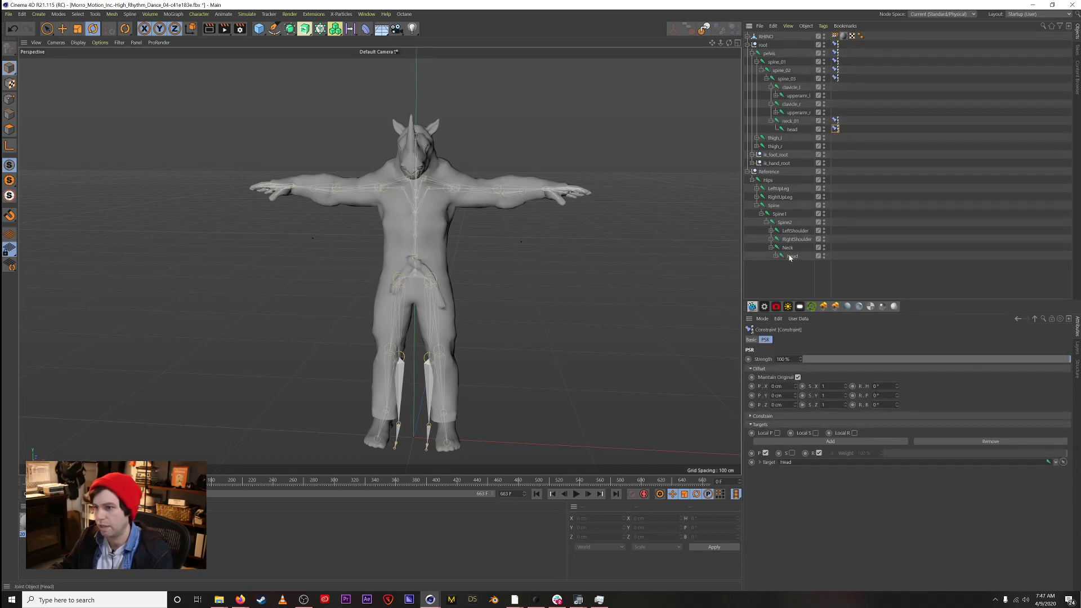
Step: Collapse the neck branches of both skeletons and expand their left arm chains down to hand_l and LeftHand
{"action": "left_click", "coordinate": [776, 257]}
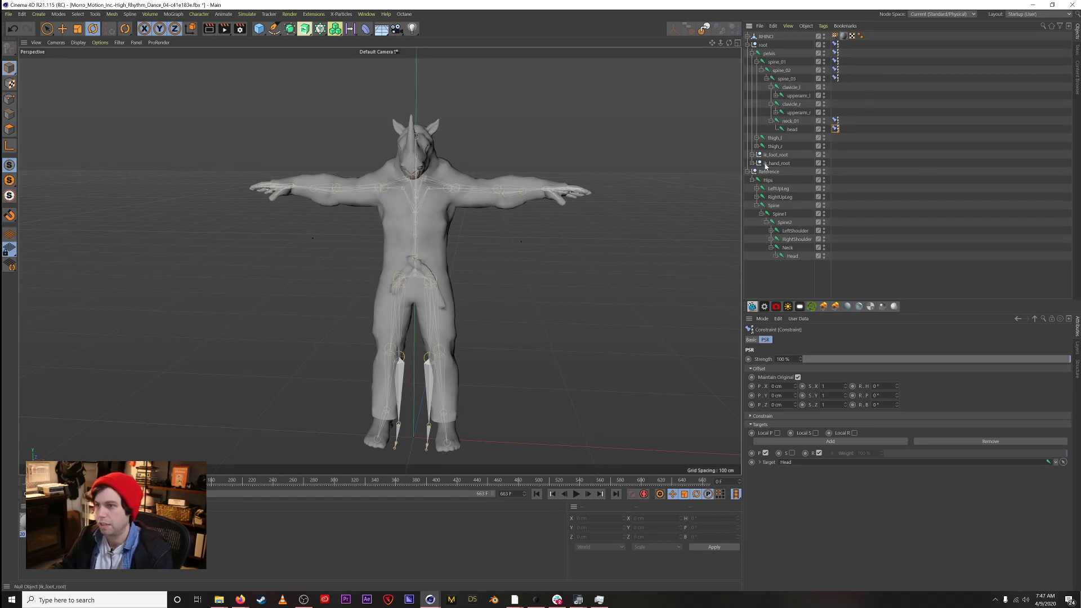
{"action": "left_click", "coordinate": [771, 249]}
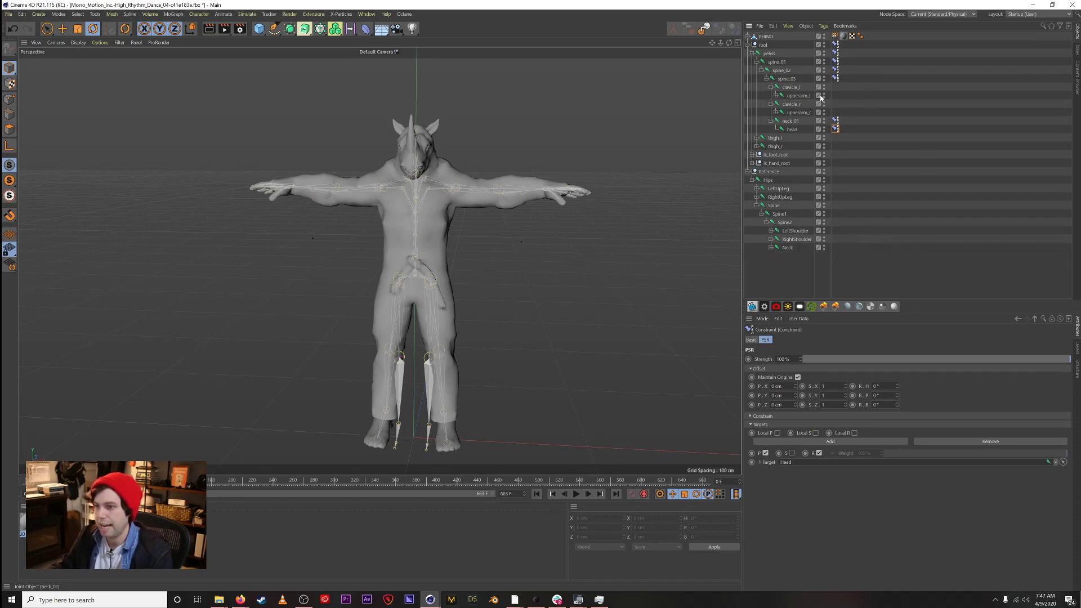
{"action": "left_click", "coordinate": [771, 121]}
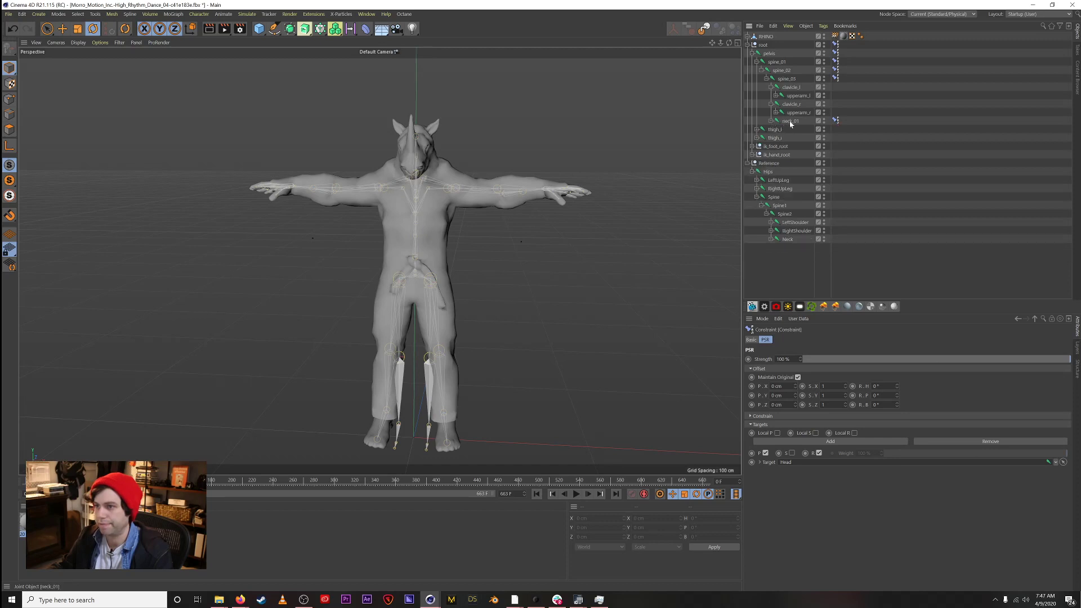
{"action": "left_click", "coordinate": [777, 96]}
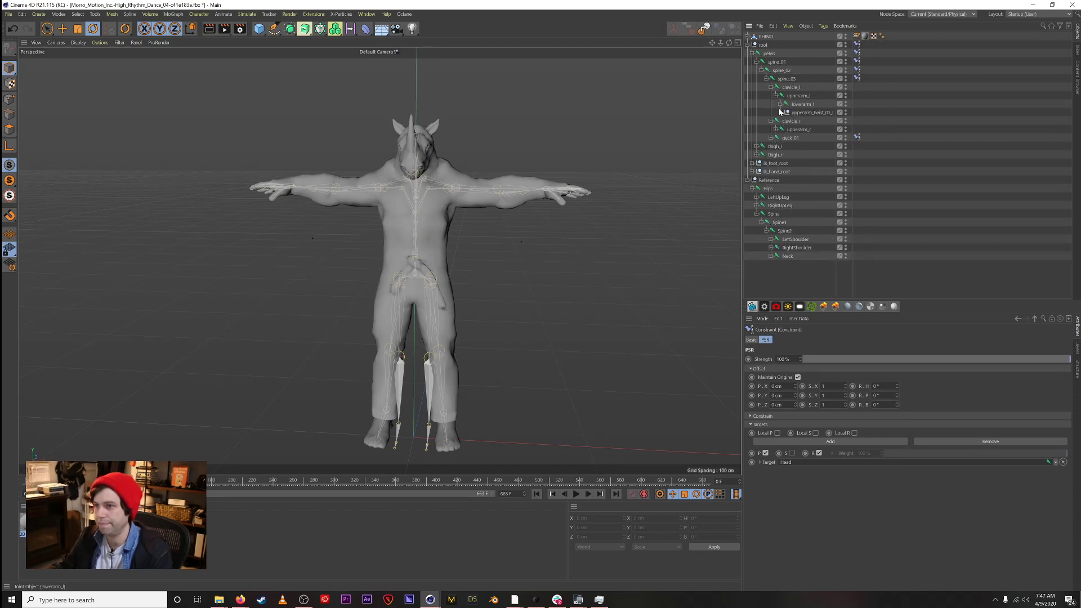
{"action": "left_click", "coordinate": [781, 104]}
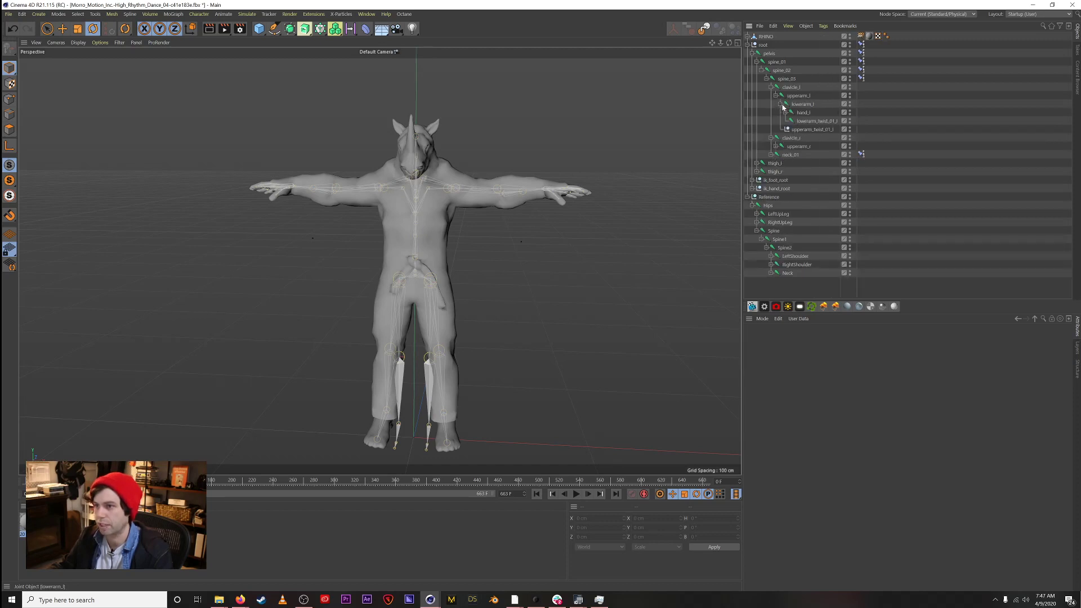
{"action": "left_click", "coordinate": [771, 256]}
{"action": "left_click", "coordinate": [776, 264]}
{"action": "left_click", "coordinate": [780, 273]}
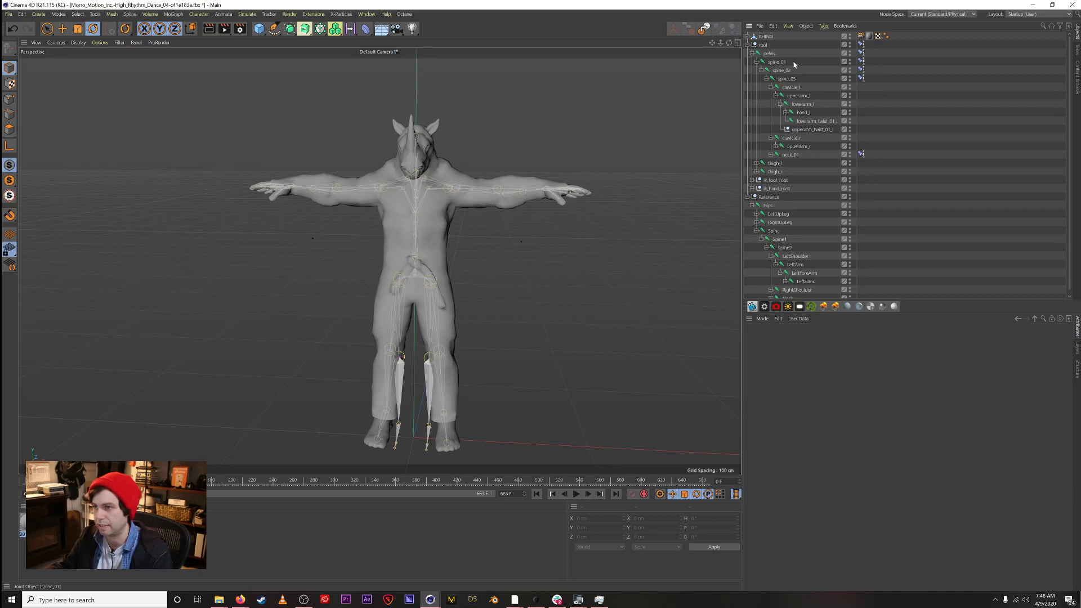
Step: Copy the root's Constraint tag onto clavicle_l and set its target to the LeftShoulder joint
{"action": "left_click", "coordinate": [860, 45]}
{"action": "left_click_drag", "start_coordinate": [861, 47], "coordinate": [829, 87], "text": "ctrl"}
{"action": "left_click", "coordinate": [1063, 463]}
{"action": "left_click", "coordinate": [804, 255]}
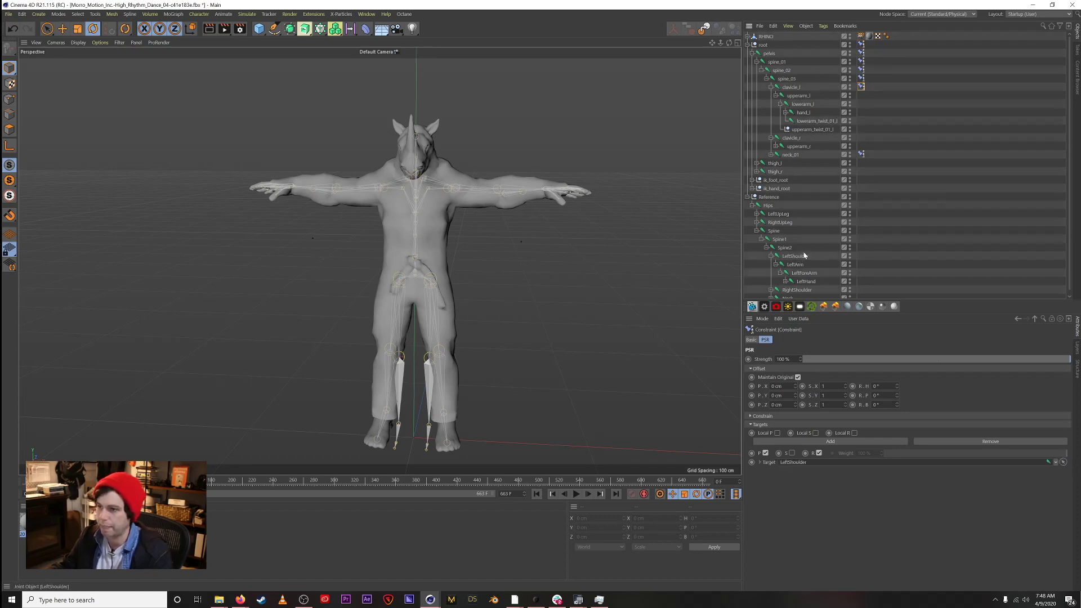
Step: Copy the root's Constraint tag onto upperarm_l and set its target to the LeftArm joint
{"action": "left_click", "coordinate": [862, 45]}
{"action": "left_click_drag", "start_coordinate": [862, 45], "coordinate": [830, 94], "text": "ctrl"}
{"action": "left_click", "coordinate": [1062, 461]}
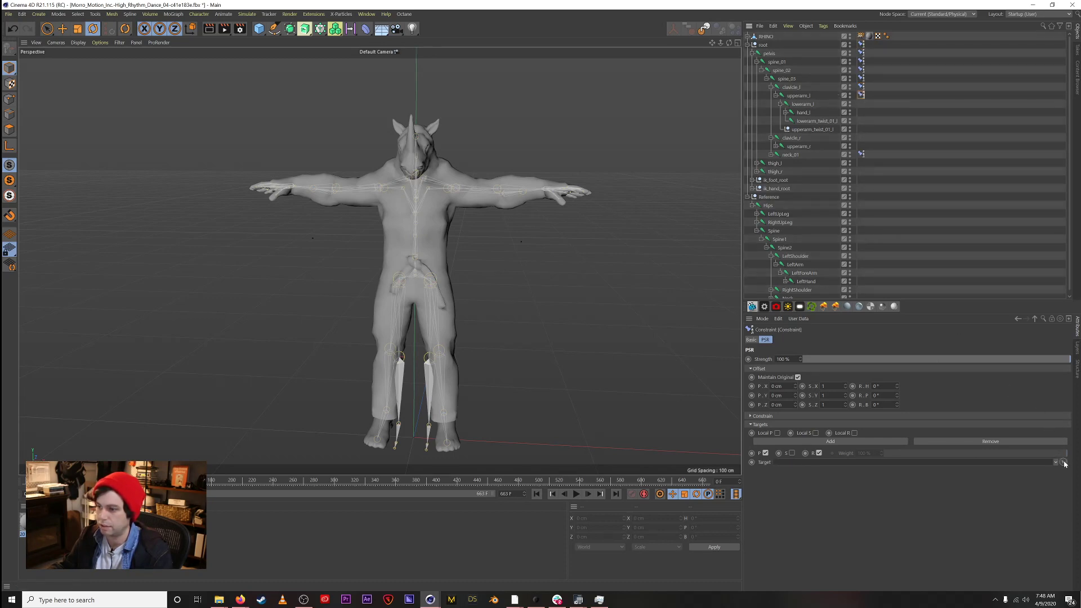
{"action": "left_click", "coordinate": [803, 265]}
Step: Copy the root's Constraint tag onto lowerarm_l and set its target to the LeftForeArm joint
{"action": "left_click", "coordinate": [862, 45]}
{"action": "left_click_drag", "start_coordinate": [862, 45], "coordinate": [878, 84], "text": "ctrl"}
{"action": "left_click_drag", "start_coordinate": [830, 116], "coordinate": [862, 103], "text": "ctrl"}
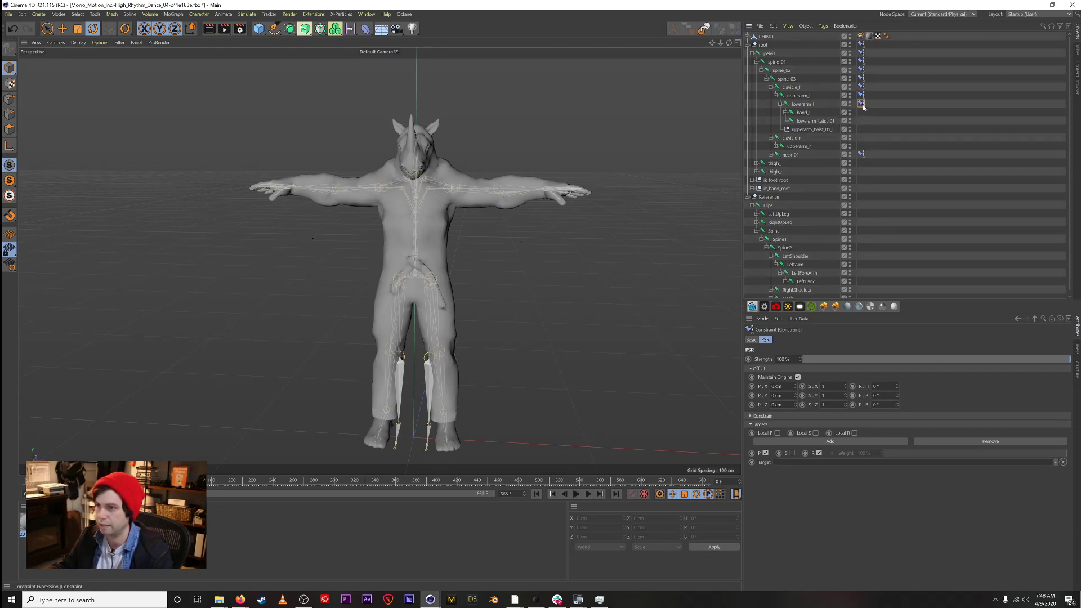
{"action": "left_click", "coordinate": [1063, 462]}
{"action": "left_click", "coordinate": [826, 274]}
Step: Copy the root's Constraint tag onto hand_l and set its target to the LeftHand joint
{"action": "left_click_drag", "start_coordinate": [862, 45], "coordinate": [821, 112], "text": "ctrl"}
{"action": "left_click", "coordinate": [1063, 462]}
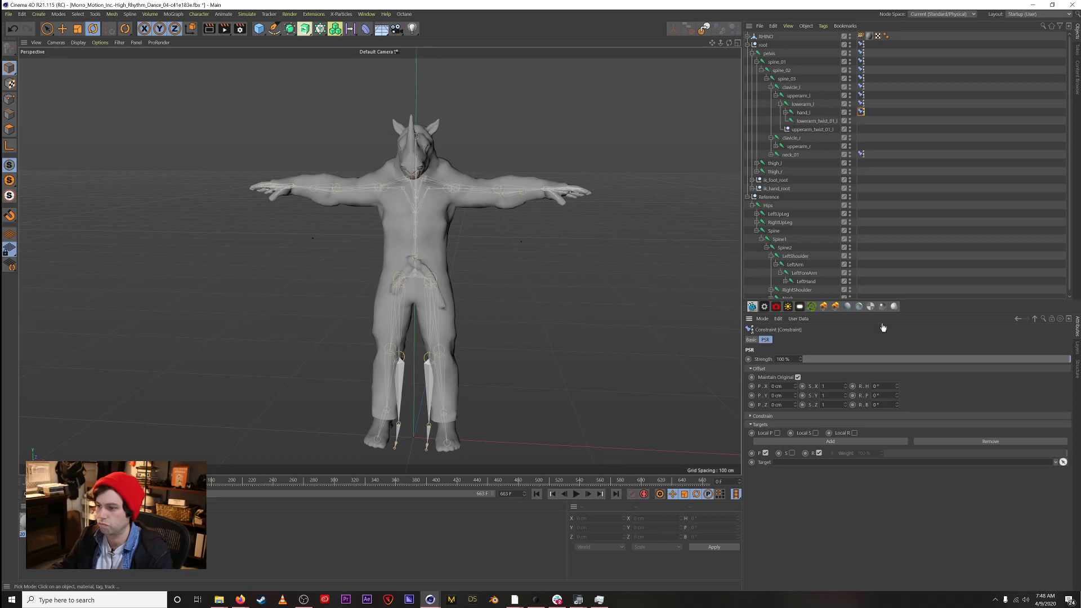
{"action": "left_click", "coordinate": [808, 282]}
Step: Collapse the left arm branches of both skeletons and expand their right arm chains down to hand_r and RightHand
{"action": "left_click", "coordinate": [771, 255]}
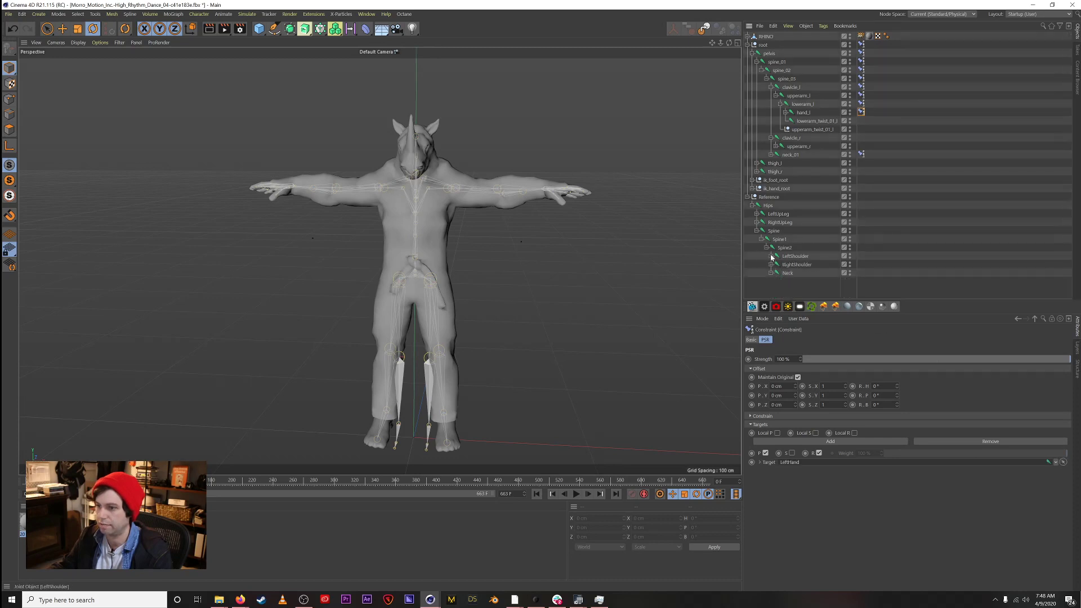
{"action": "left_click", "coordinate": [771, 264]}
{"action": "left_click", "coordinate": [776, 272]}
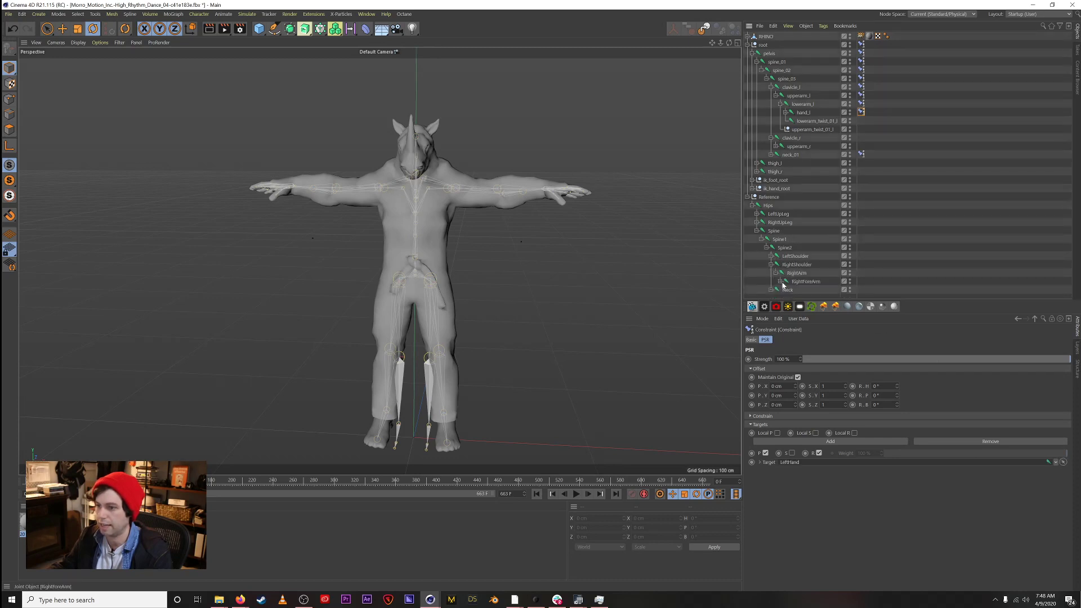
{"action": "left_click", "coordinate": [771, 87]}
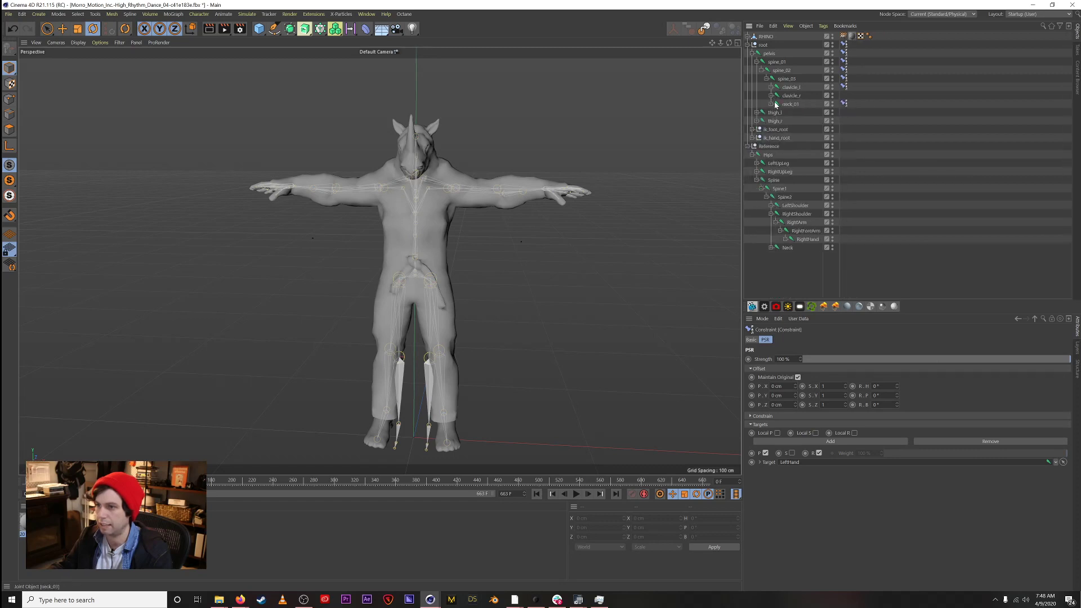
{"action": "left_click", "coordinate": [776, 104]}
{"action": "left_click", "coordinate": [781, 112]}
Step: Copy the root's Constraint tag onto clavicle_r and set its target to the RightShoulder joint
{"action": "left_click_drag", "start_coordinate": [861, 44], "coordinate": [818, 94], "text": "ctrl"}
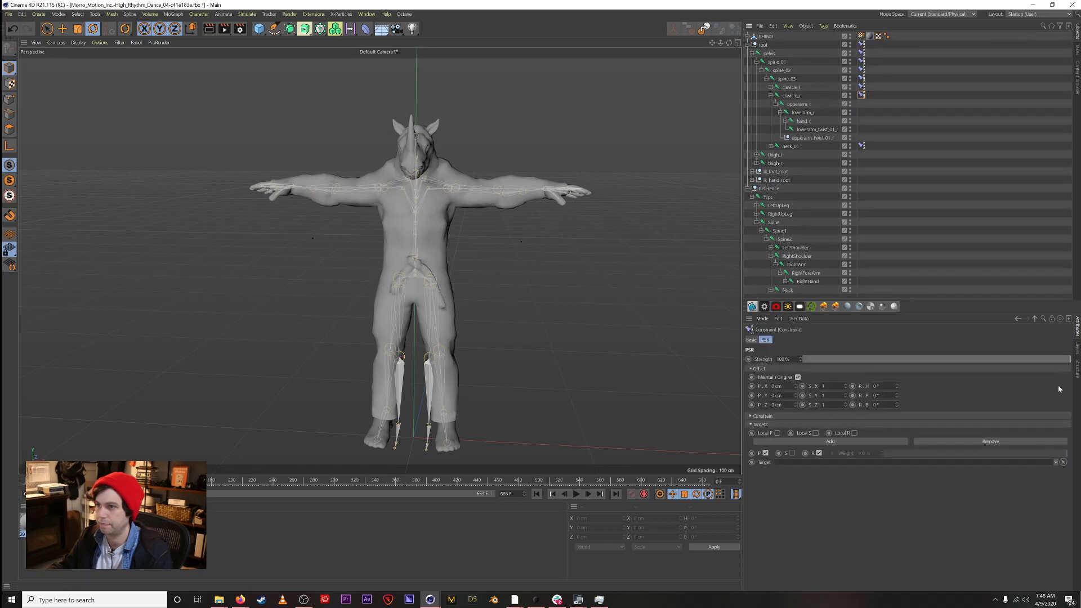
{"action": "left_click", "coordinate": [1064, 462]}
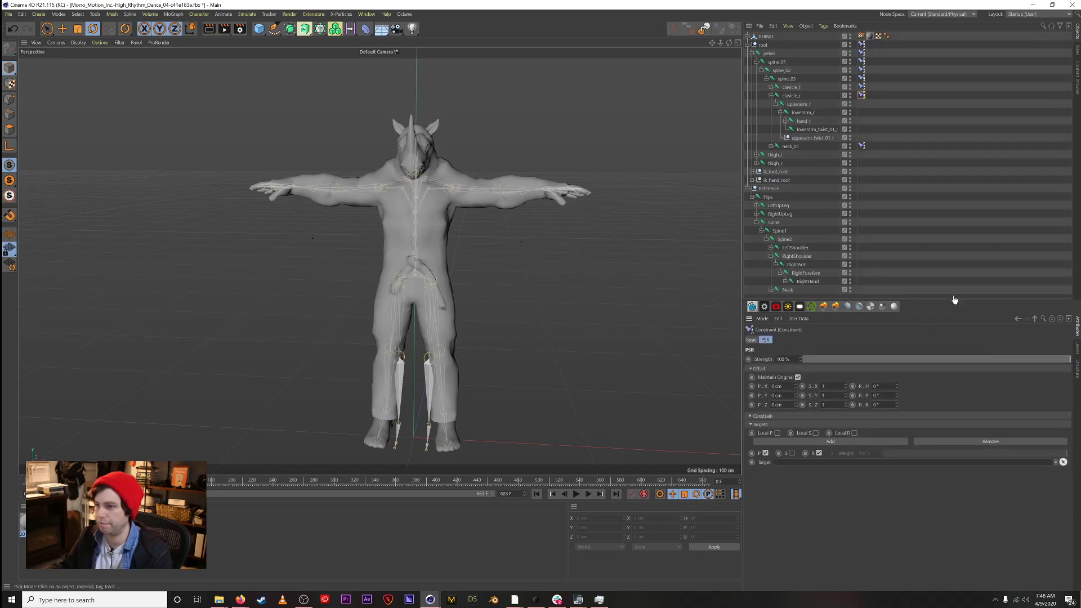
{"action": "left_click", "coordinate": [791, 255]}
Step: Copy the root's Constraint tag onto upperarm_r and set its target to the RightArm joint
{"action": "left_click_drag", "start_coordinate": [862, 45], "coordinate": [820, 107], "text": "ctrl"}
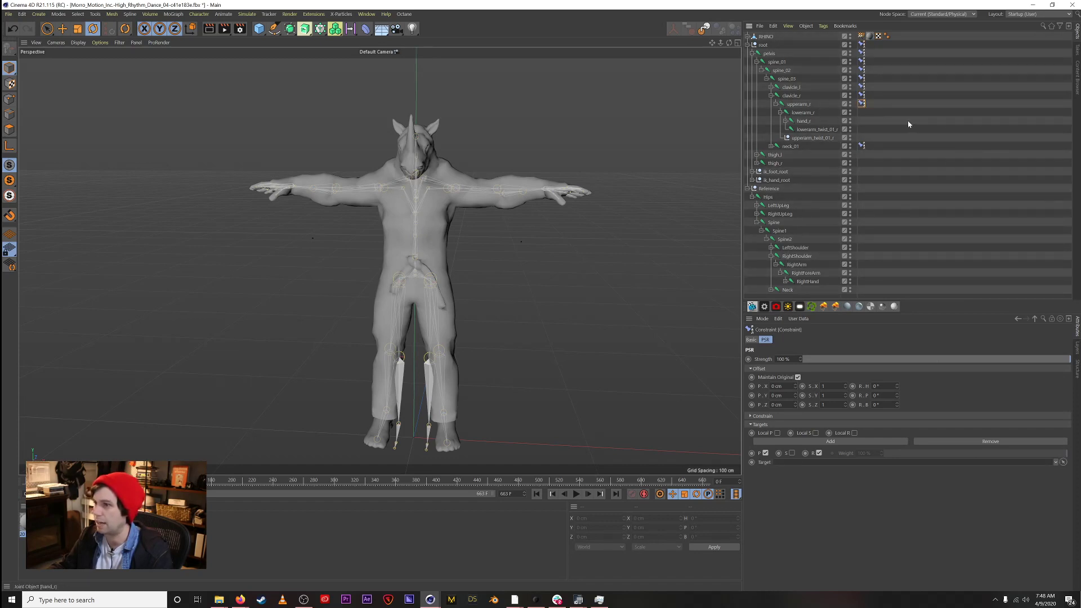
{"action": "left_click", "coordinate": [875, 105]}
{"action": "left_click", "coordinate": [862, 104]}
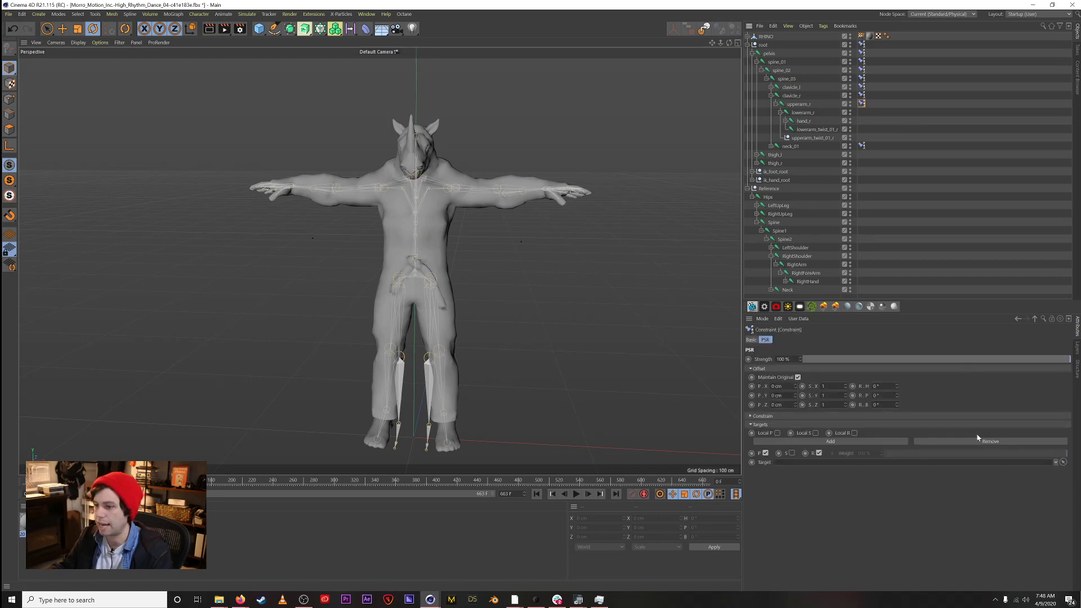
{"action": "left_click", "coordinate": [1063, 463]}
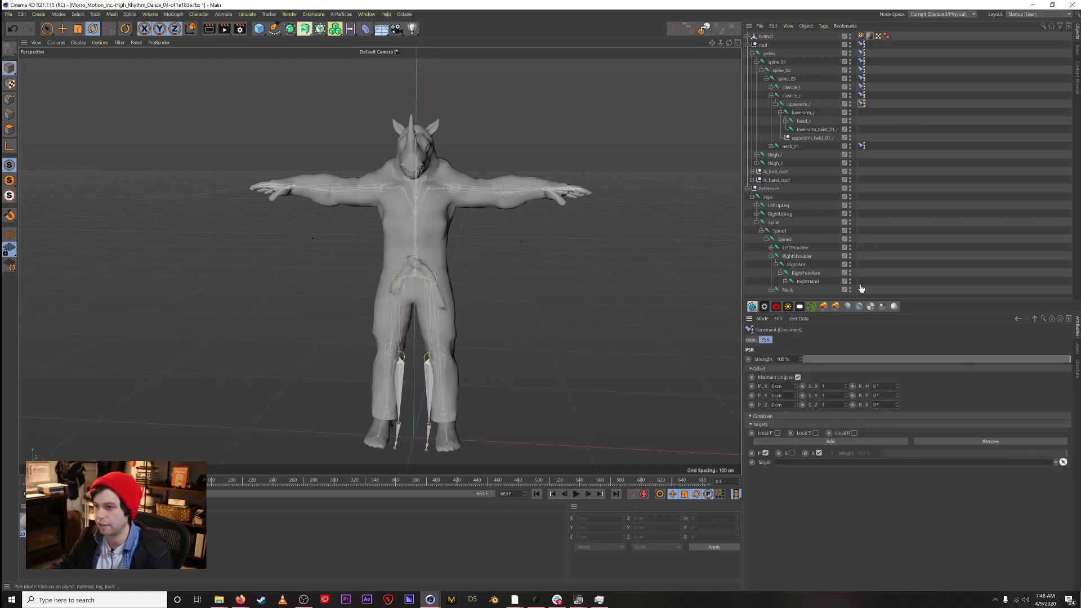
{"action": "left_click", "coordinate": [804, 268]}
Step: Copy the root's Constraint tag onto lowerarm_r and set its target to the RightForeArm joint
{"action": "left_click", "coordinate": [862, 45]}
{"action": "left_click_drag", "start_coordinate": [864, 47], "coordinate": [818, 113]}
{"action": "left_click", "coordinate": [1063, 463]}
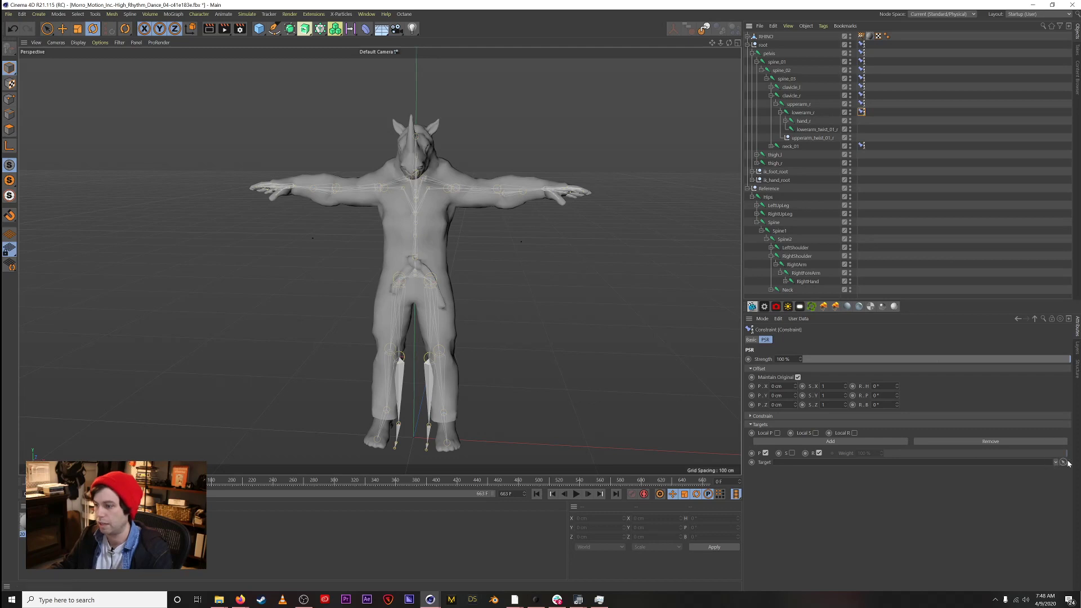
{"action": "left_click", "coordinate": [816, 276]}
Step: Copy the root's Constraint tag onto hand_r and set its target to the RightHand joint
{"action": "left_click", "coordinate": [862, 45]}
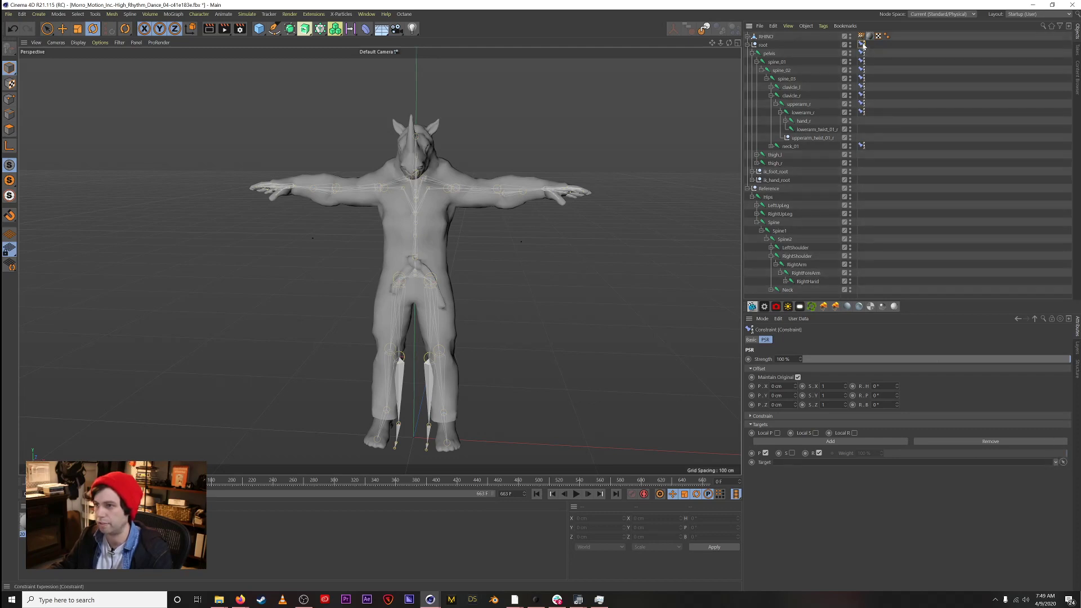
{"action": "left_click_drag", "start_coordinate": [835, 118], "coordinate": [820, 121], "text": "ctrl"}
{"action": "left_click", "coordinate": [1063, 462]}
{"action": "left_click", "coordinate": [809, 282]}
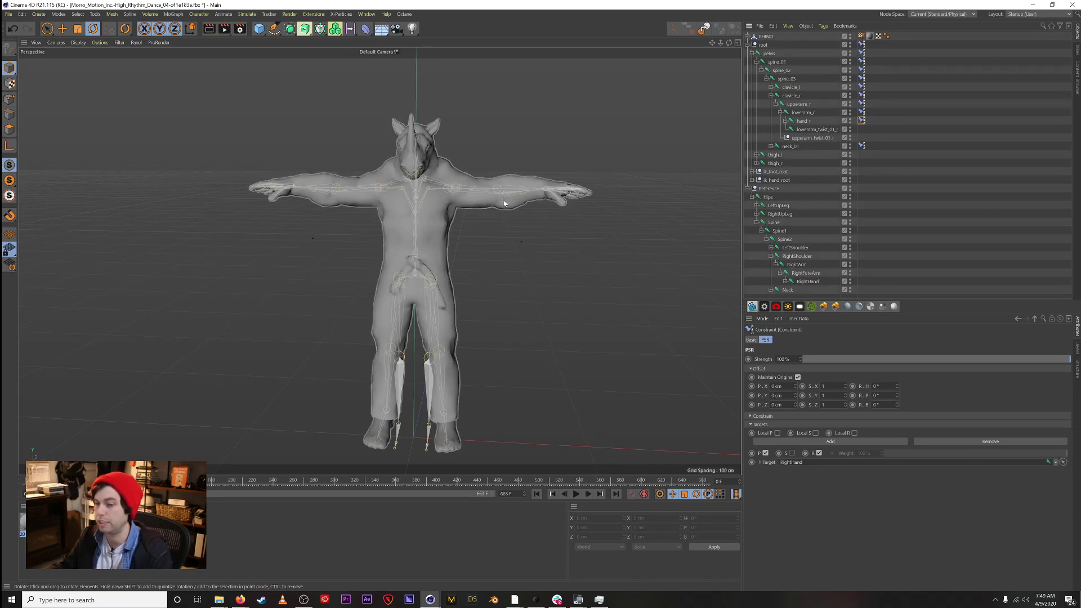
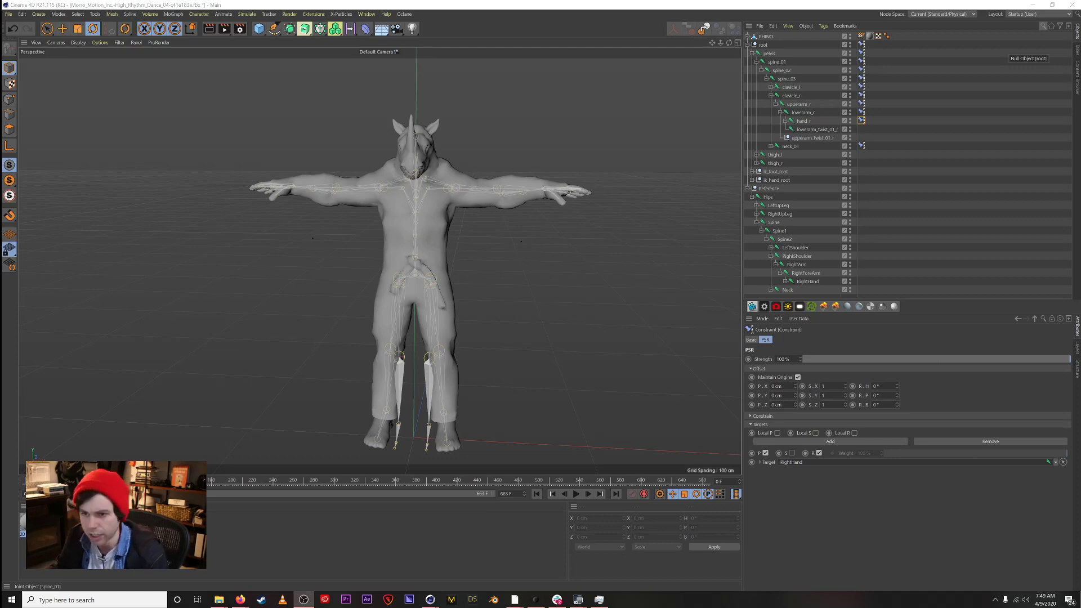
Step: Collapse the rhino's clavicle_r branch, keeping the pelvis hierarchy expanded
{"action": "left_click", "coordinate": [771, 95]}
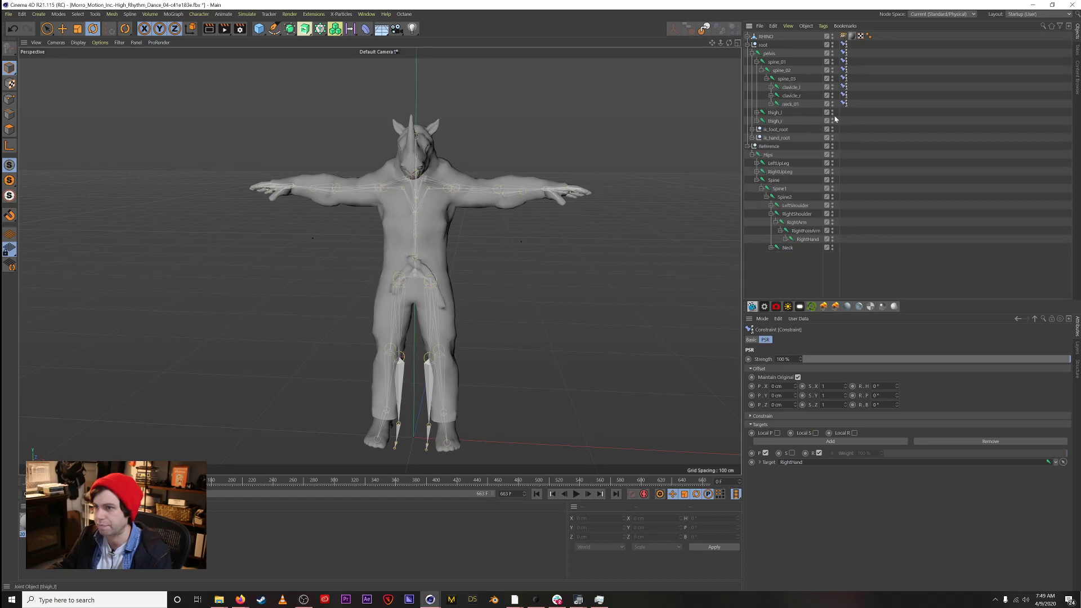
{"action": "left_click", "coordinate": [753, 54]}
{"action": "left_click", "coordinate": [752, 54]}
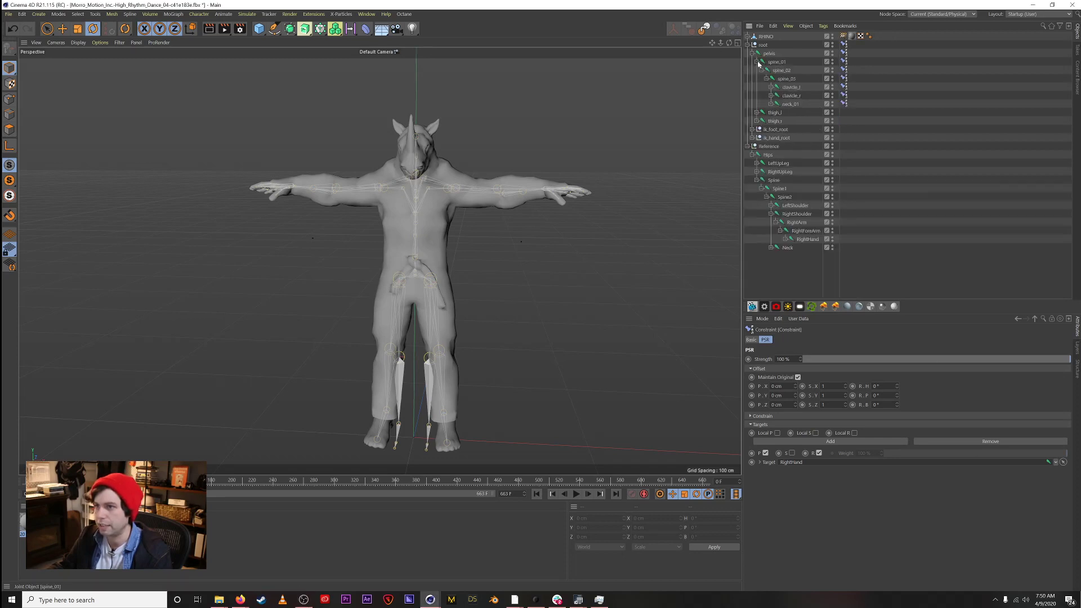
Step: Collapse both spine branches and expand the left leg joints of the rhino and motion-capture hierarchies down to ball_l and LeftToeBase
{"action": "left_click", "coordinate": [756, 62]}
{"action": "left_click", "coordinate": [757, 71]}
{"action": "left_click", "coordinate": [762, 79]}
{"action": "left_click", "coordinate": [767, 96]}
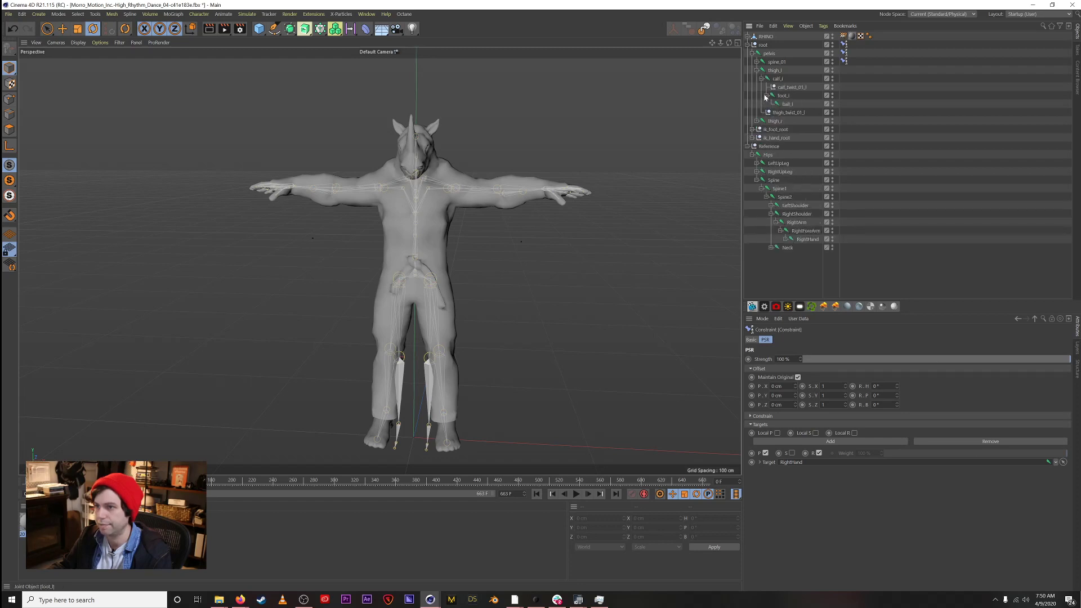
{"action": "left_click", "coordinate": [757, 180]}
{"action": "left_click", "coordinate": [756, 163]}
{"action": "left_click", "coordinate": [761, 172]}
{"action": "left_click", "coordinate": [766, 180]}
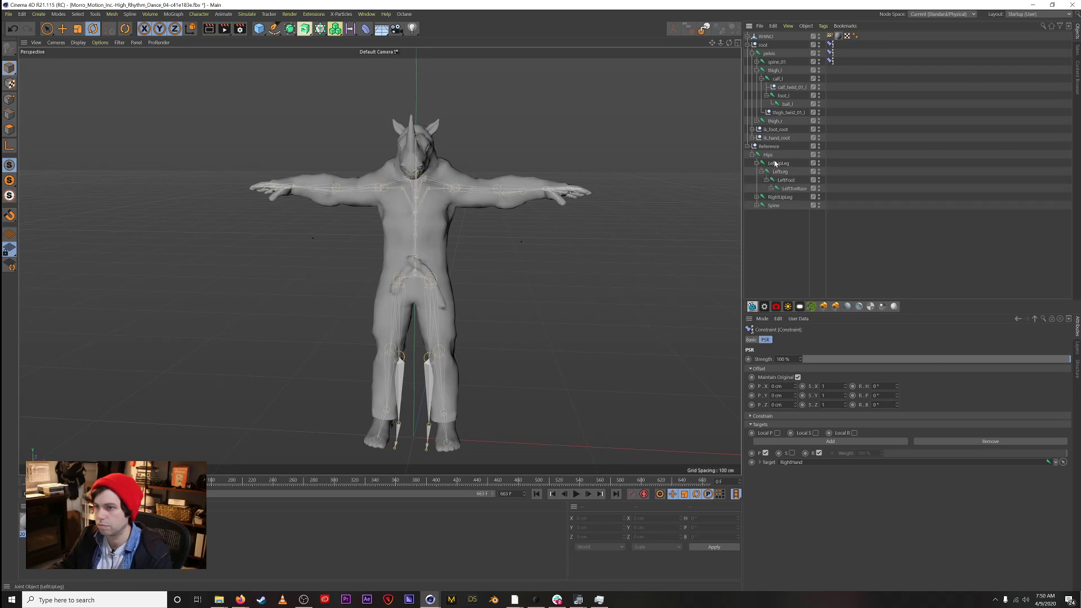
Step: Copy the root's Constraint tag onto thigh_l and calf_l, targeting the LeftUpLeg and LeftLeg joints respectively
{"action": "left_click", "coordinate": [831, 45]}
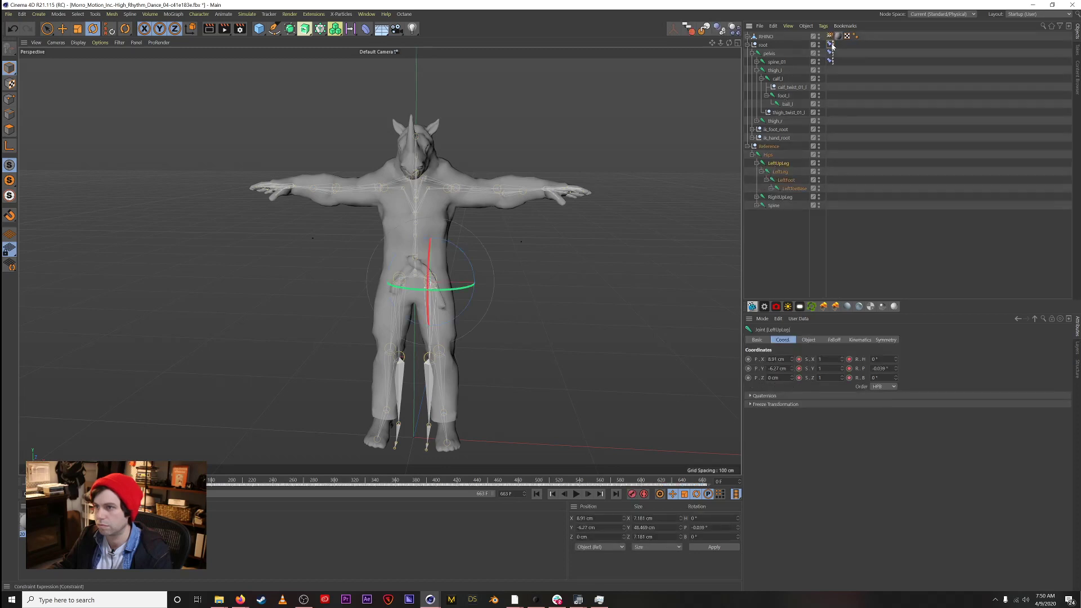
{"action": "left_click_drag", "start_coordinate": [794, 70], "coordinate": [793, 72], "text": "ctrl"}
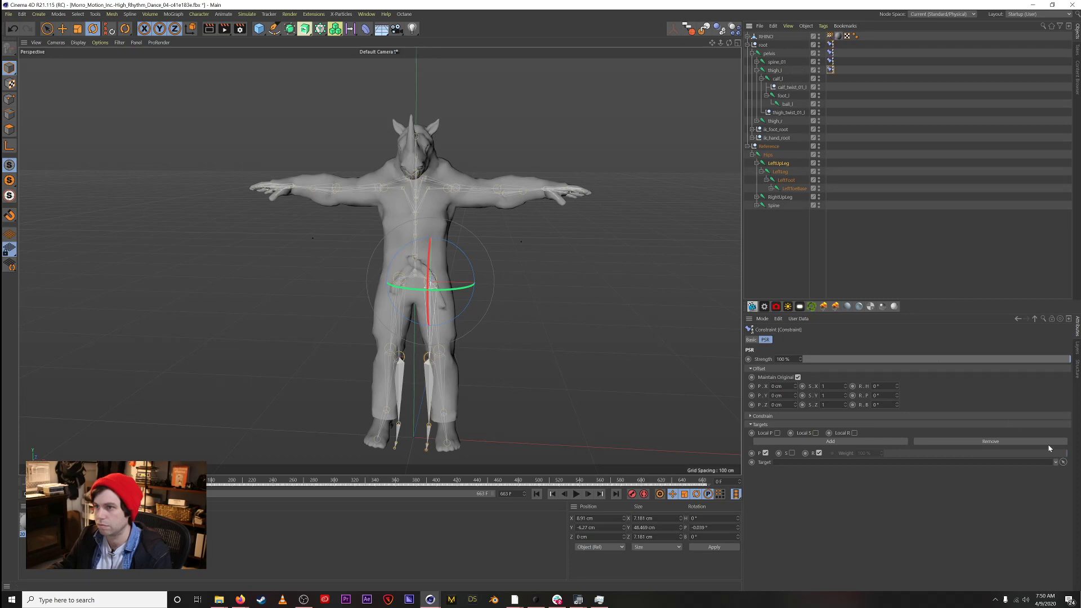
{"action": "left_click", "coordinate": [1063, 463]}
{"action": "left_click", "coordinate": [779, 164]}
{"action": "left_click", "coordinate": [830, 45]}
{"action": "left_click_drag", "start_coordinate": [830, 46], "coordinate": [787, 79], "text": "ctrl"}
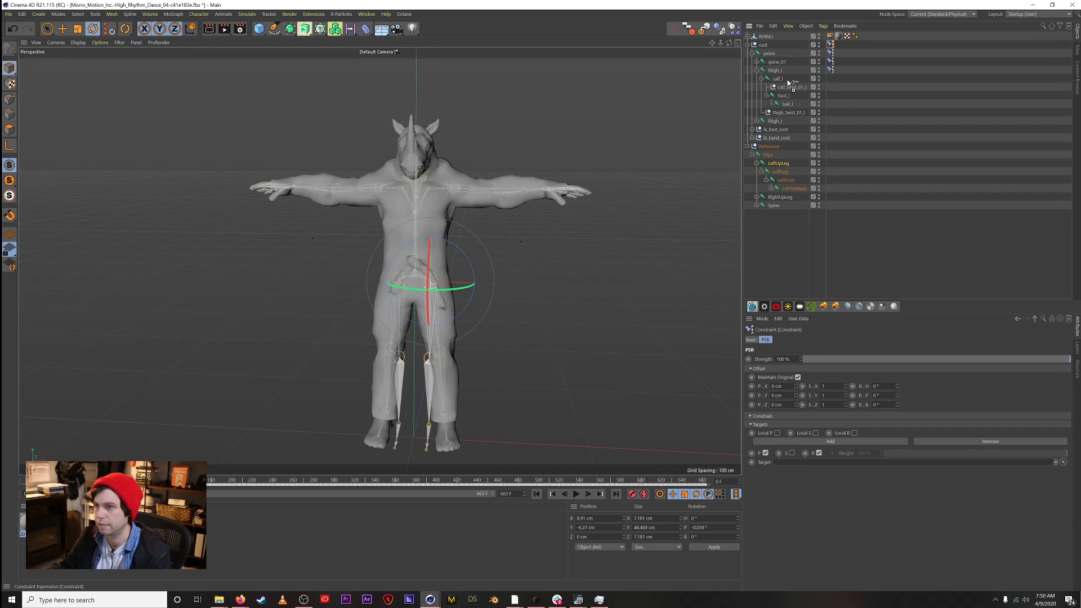
{"action": "left_click", "coordinate": [1063, 462]}
{"action": "left_click", "coordinate": [780, 172]}
Step: Copy the root's Constraint tag onto foot_l and ball_l, targeting the LeftFoot and LeftToeBase joints respectively
{"action": "left_click", "coordinate": [830, 45]}
{"action": "left_click_drag", "start_coordinate": [796, 96], "coordinate": [796, 96], "text": "ctrl"}
{"action": "left_click", "coordinate": [1064, 462]}
{"action": "left_click", "coordinate": [788, 183]}
{"action": "left_click", "coordinate": [1063, 462]}
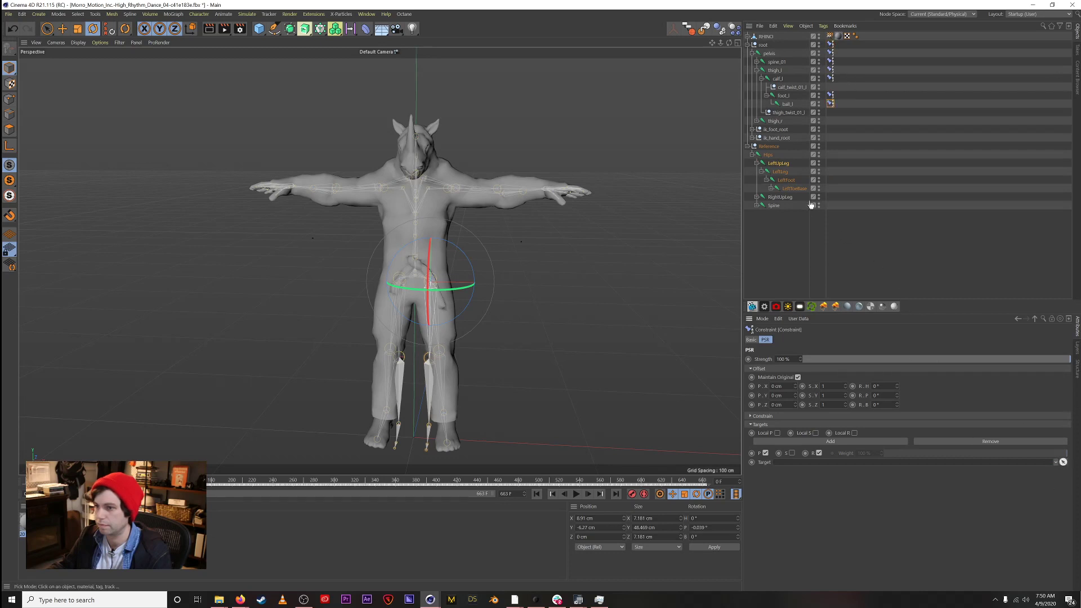
Step: Collapse thigh_l and expand the right leg joints of both hierarchies down to ball_r and RightToeBase
{"action": "left_click", "coordinate": [756, 71]}
{"action": "left_click", "coordinate": [756, 79]}
{"action": "left_click", "coordinate": [767, 105]}
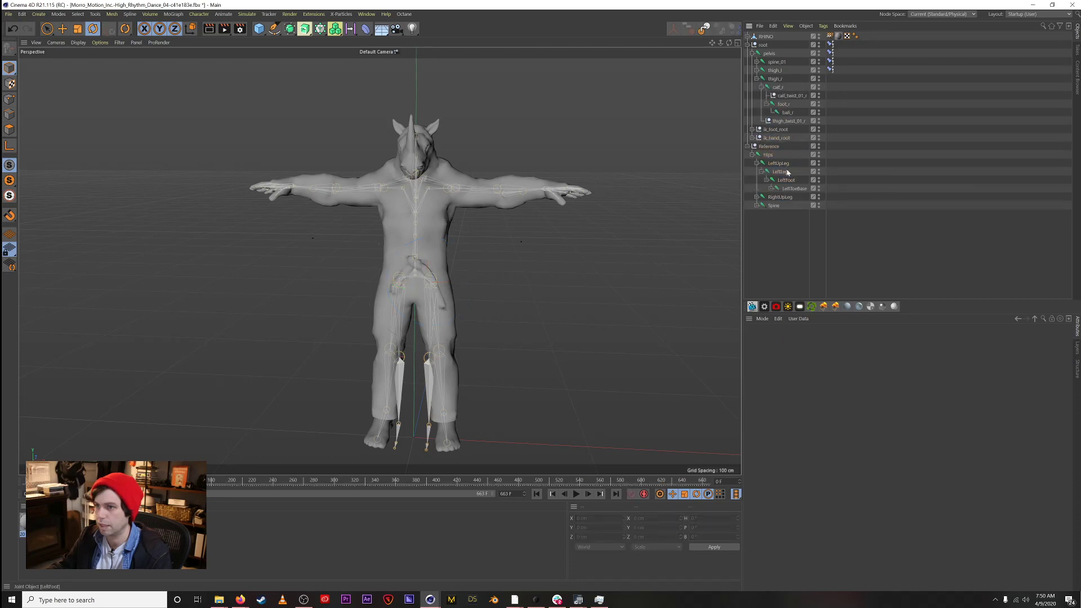
{"action": "left_click", "coordinate": [757, 197]}
{"action": "left_click", "coordinate": [766, 214]}
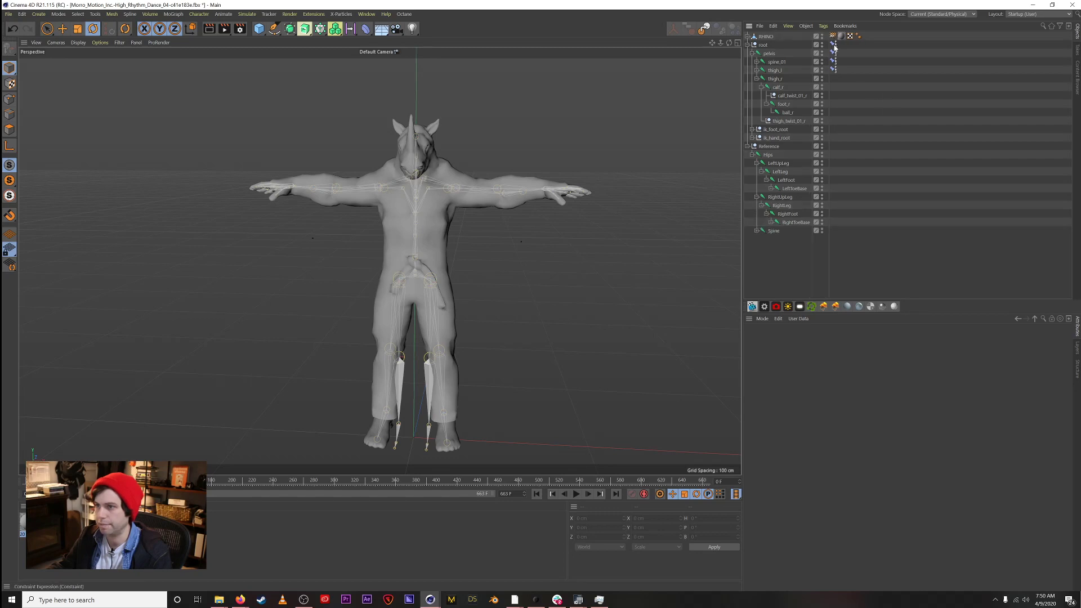
Step: Copy the root's Constraint tag onto thigh_r and calf_r, targeting the RightUpLeg and RightLeg joints respectively
{"action": "left_click_drag", "start_coordinate": [798, 80], "coordinate": [800, 79], "text": "ctrl"}
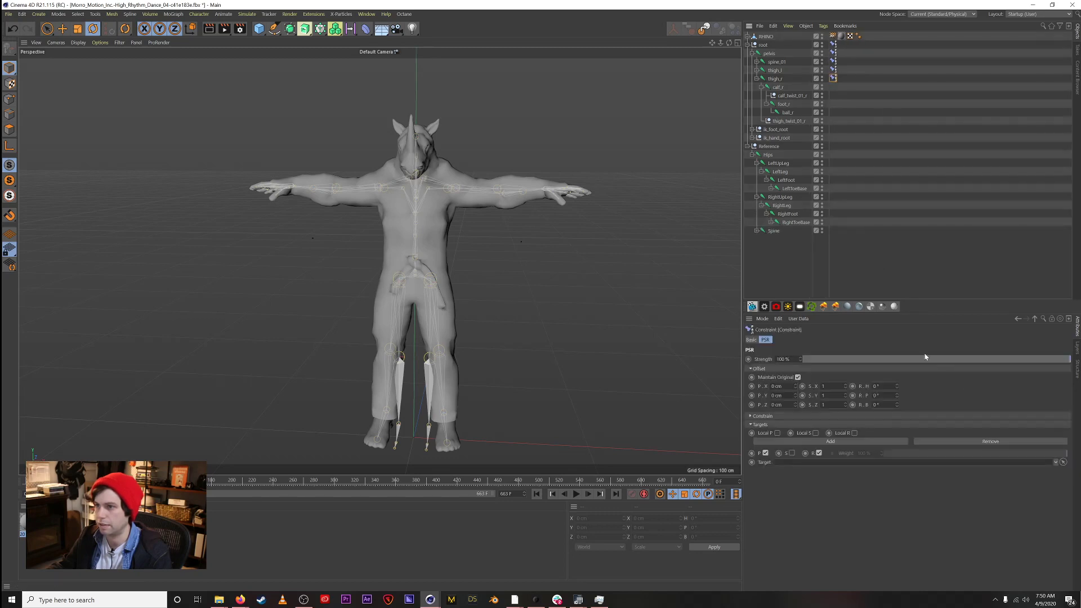
{"action": "left_click", "coordinate": [1064, 462]}
{"action": "left_click", "coordinate": [781, 197]}
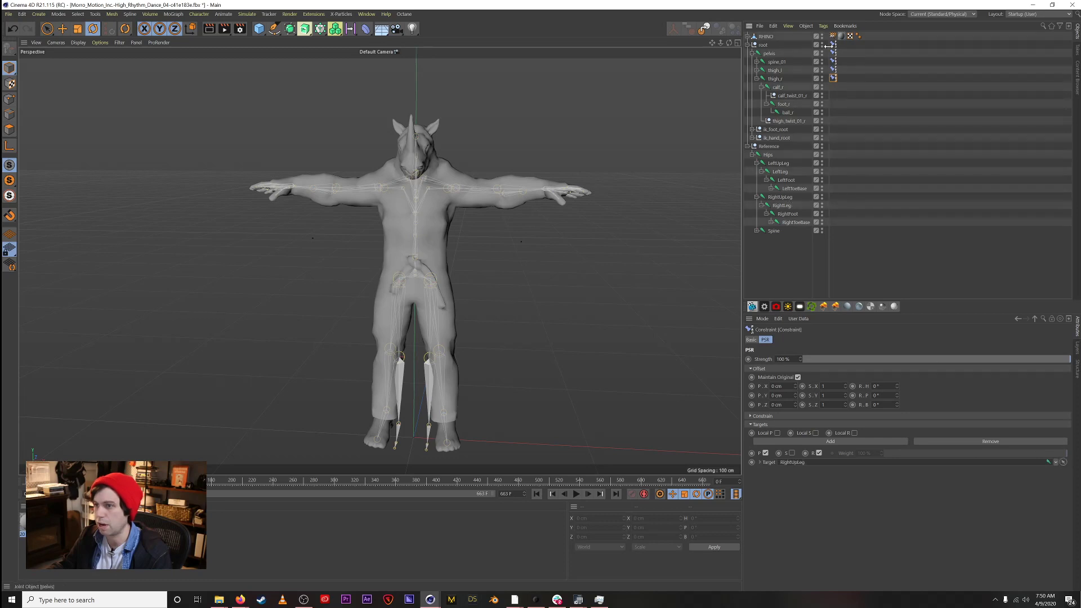
{"action": "left_click", "coordinate": [833, 47]}
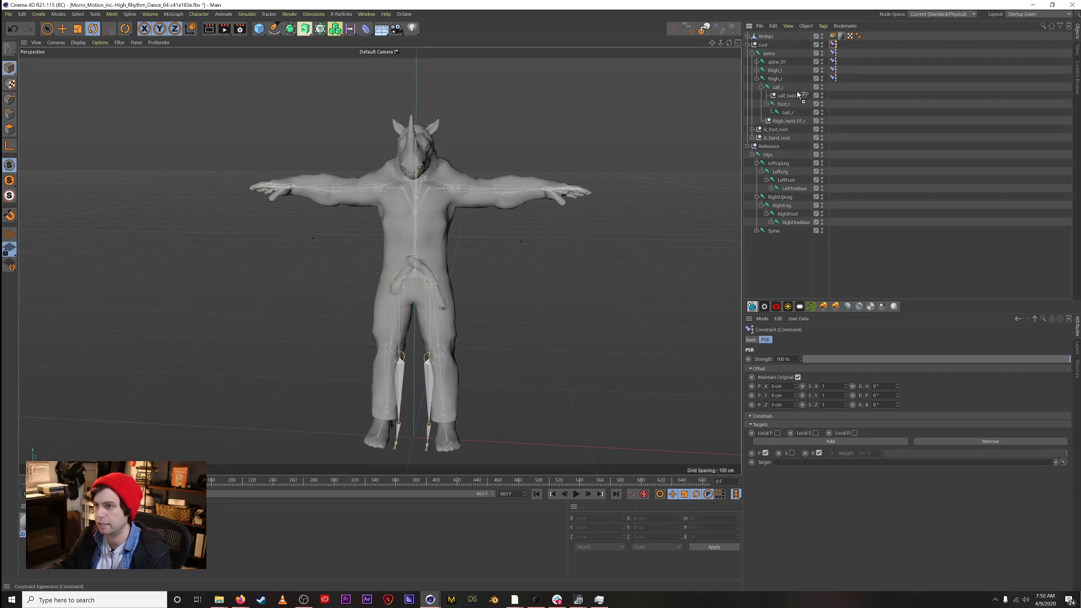
{"action": "left_click", "coordinate": [1063, 462]}
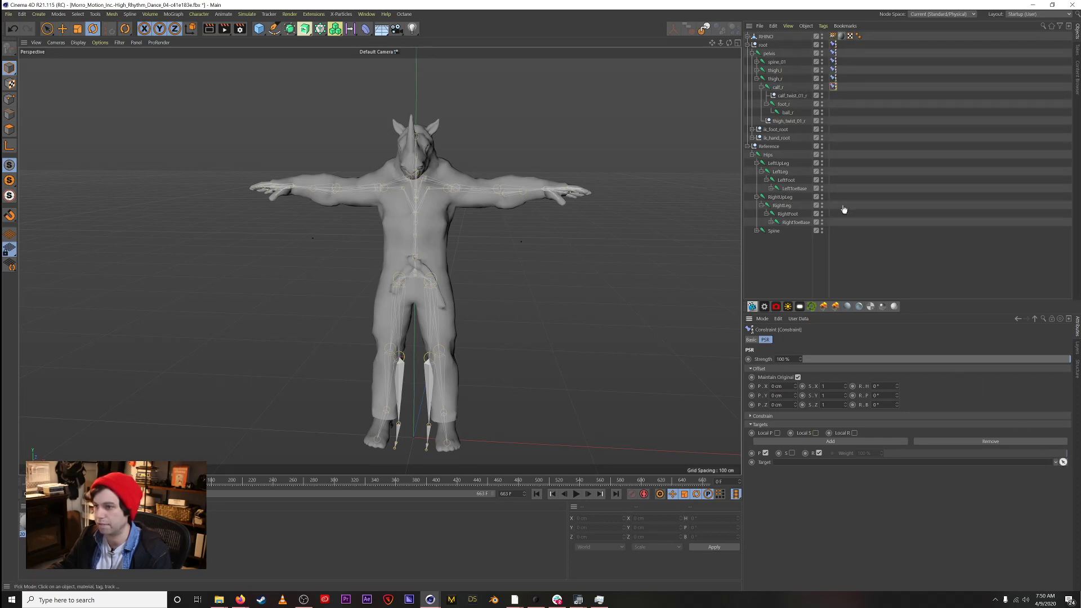
{"action": "left_click", "coordinate": [781, 206]}
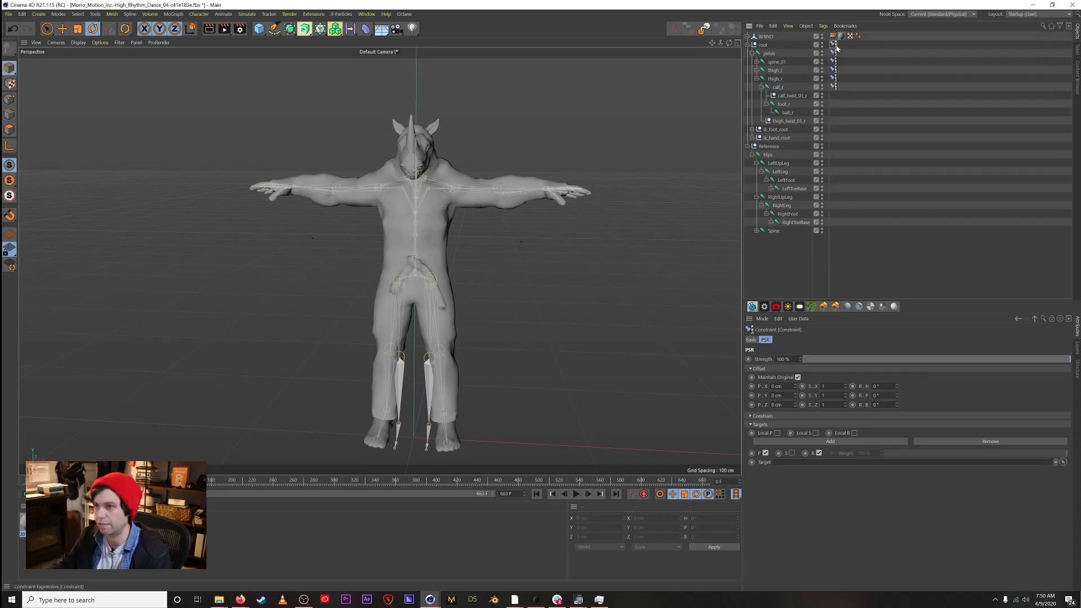
Step: Copy the root's Constraint tag onto foot_r and ball_r, targeting the RightFoot and RightToeBase joints respectively
{"action": "left_click", "coordinate": [1063, 462]}
{"action": "left_click", "coordinate": [788, 214]}
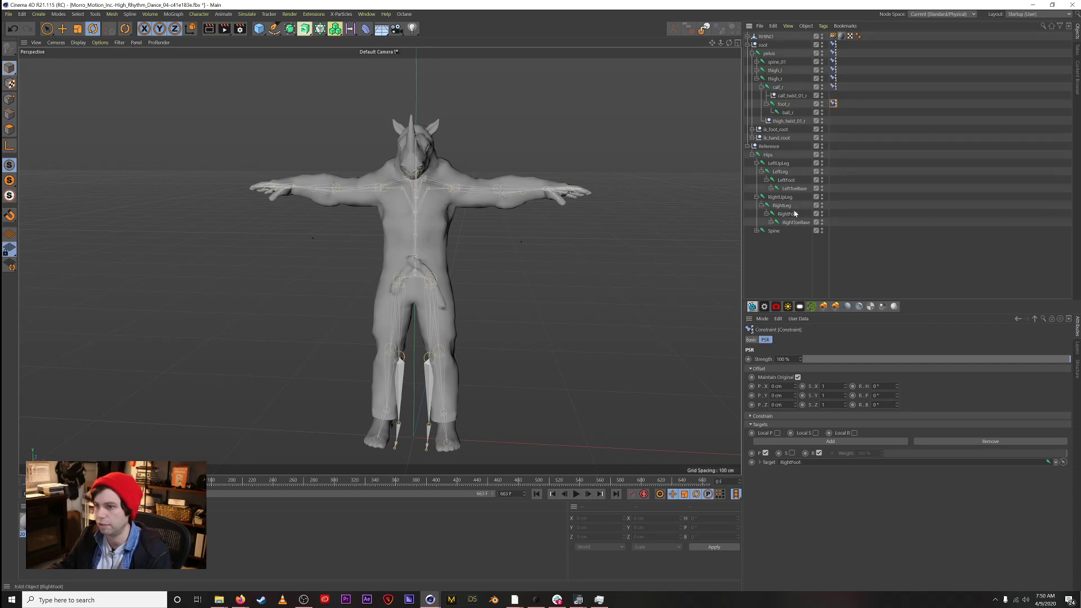
{"action": "left_click_drag", "start_coordinate": [808, 116], "coordinate": [810, 113], "text": "ctrl"}
{"action": "left_click", "coordinate": [1063, 462]}
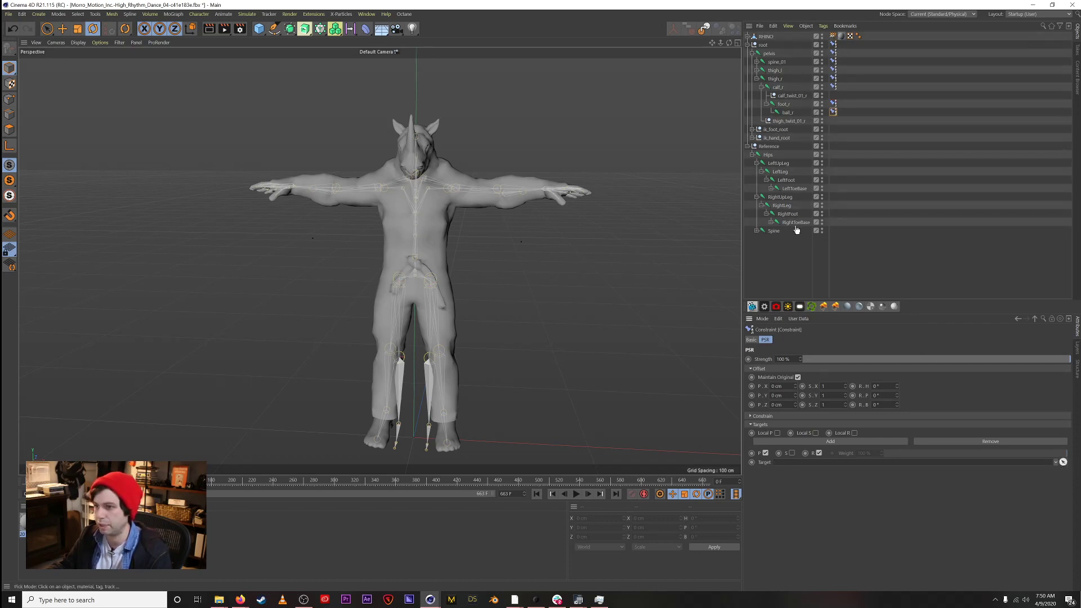
{"action": "left_click", "coordinate": [826, 269]}
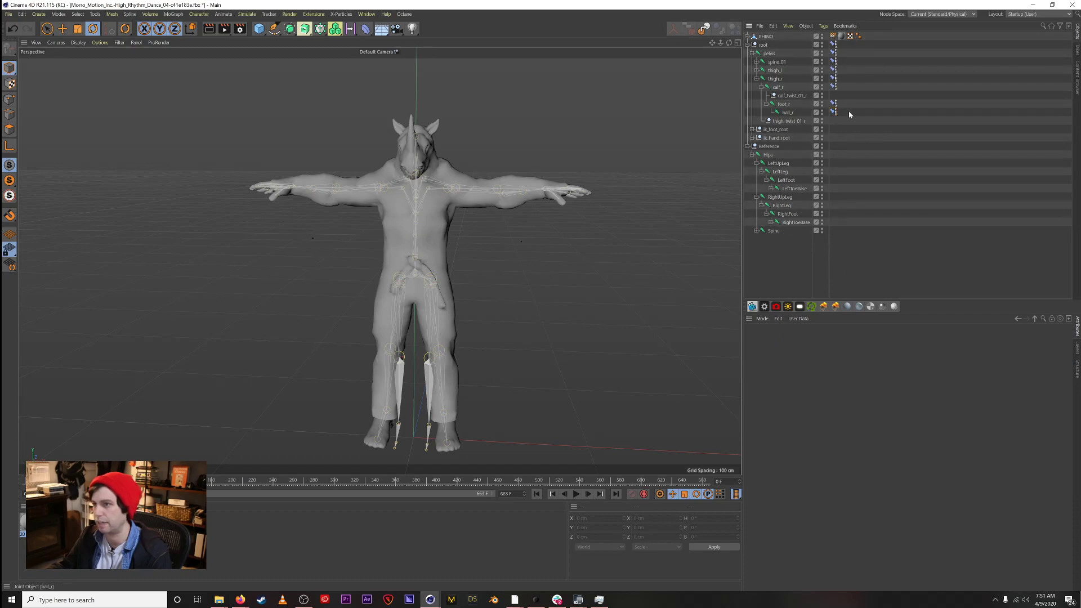
Step: Remove the template Constraint tag from root and collapse the pelvis and Reference hierarchies
{"action": "left_click", "coordinate": [753, 54]}
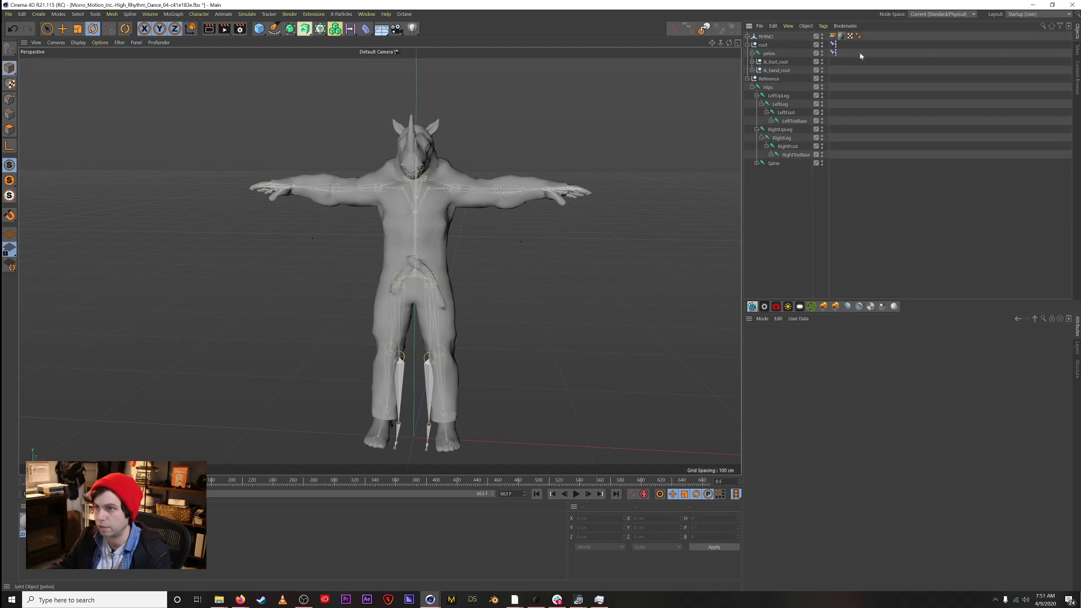
{"action": "left_click", "coordinate": [834, 44]}
{"action": "left_click_drag", "start_coordinate": [834, 44], "coordinate": [813, 53]}
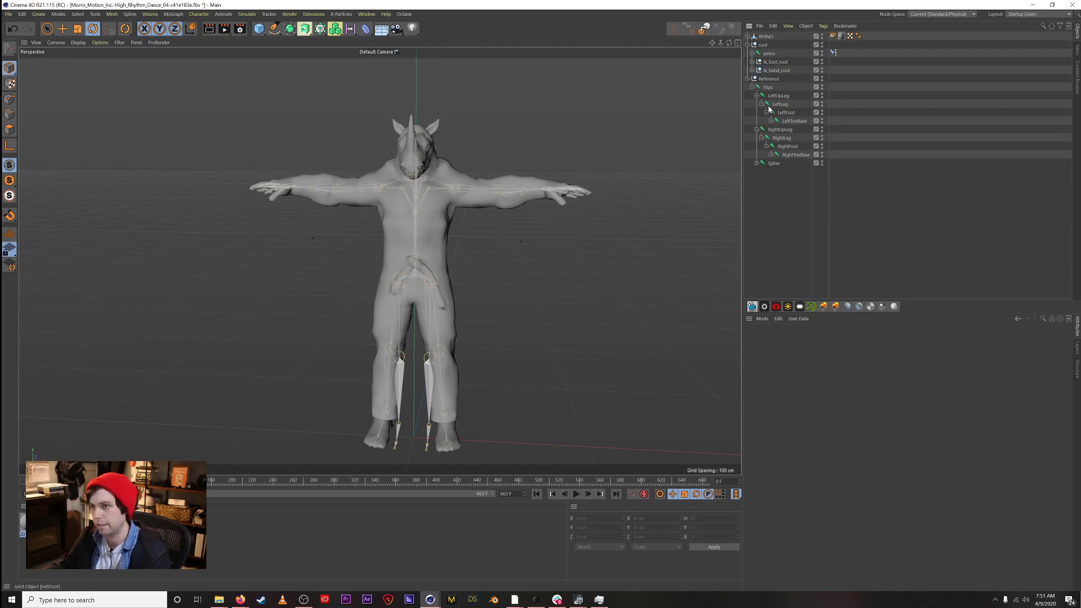
{"action": "left_click", "coordinate": [748, 79]}
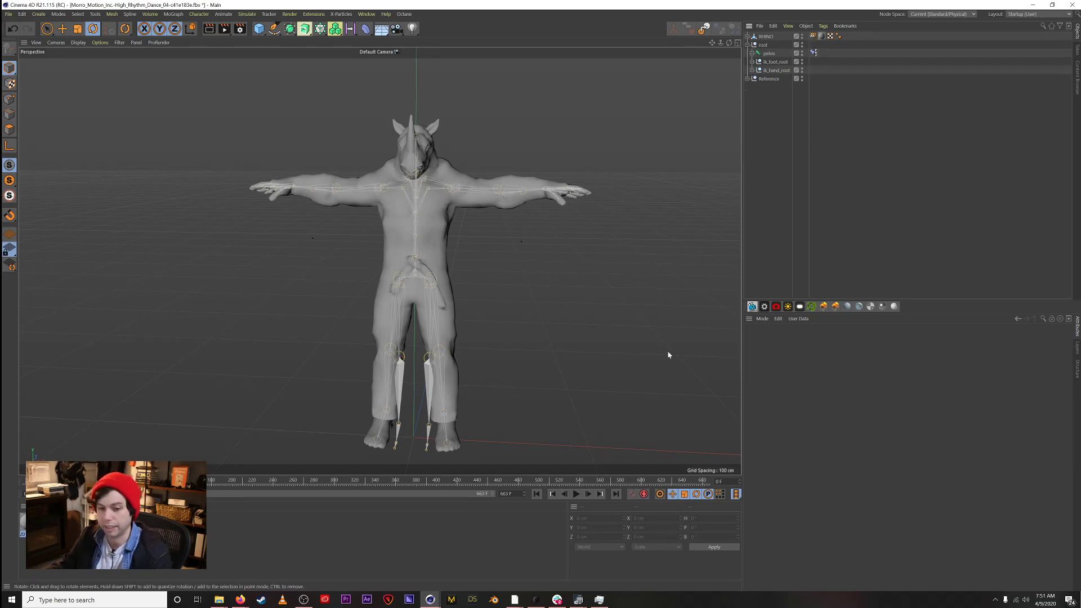
Step: Play back the animation to check the retargeted dance on the rhino
{"action": "left_click", "coordinate": [576, 494]}
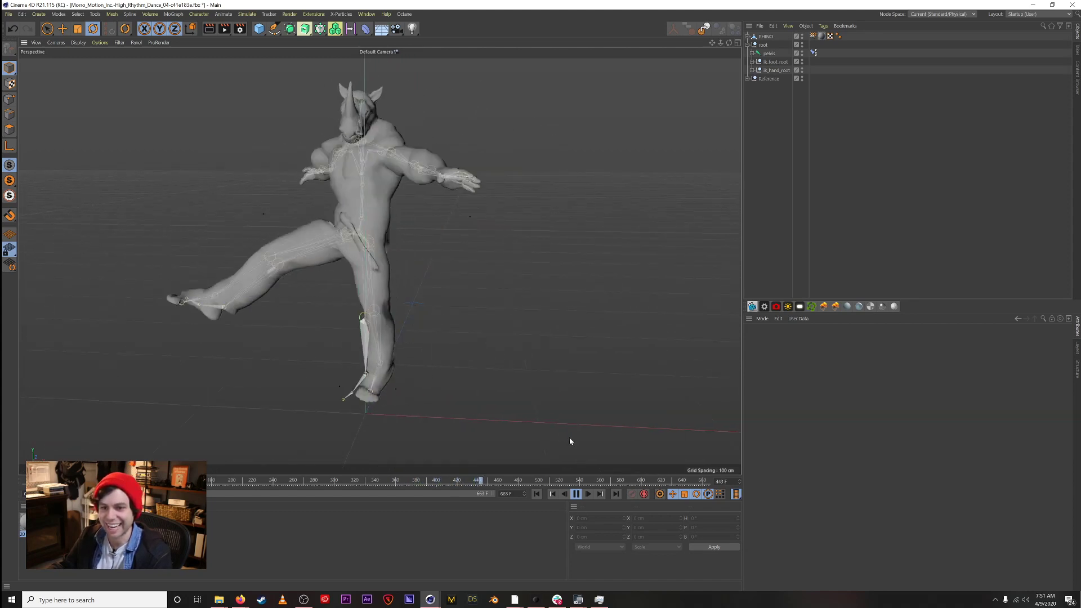
{"action": "left_click", "coordinate": [575, 494]}
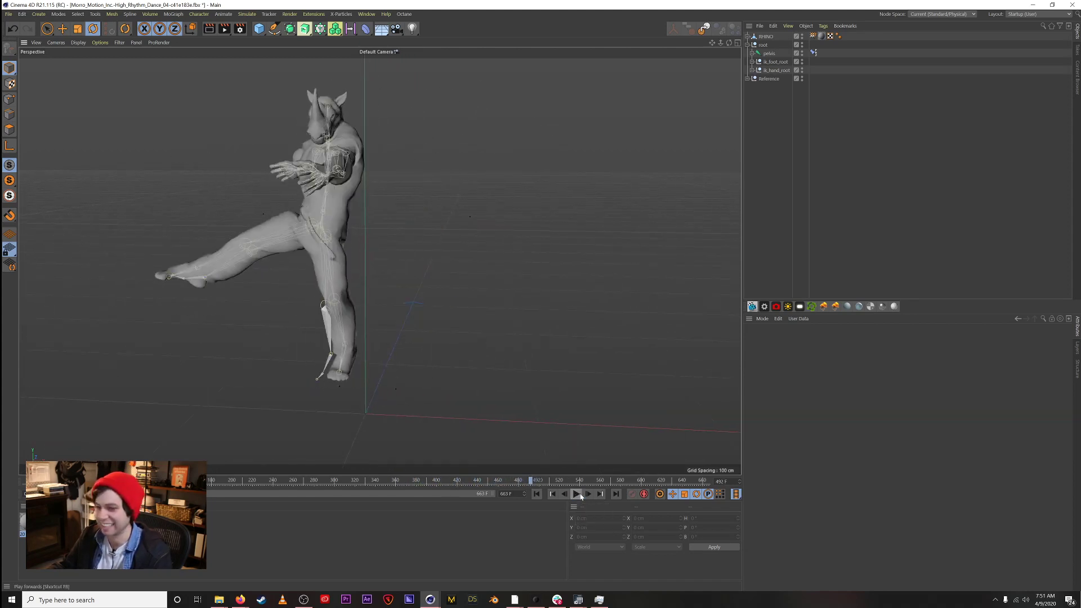
Step: Set the project frame rate to 120 FPS and play the dance, jumping back to an earlier frame
{"action": "key", "text": "ctrl+d"}
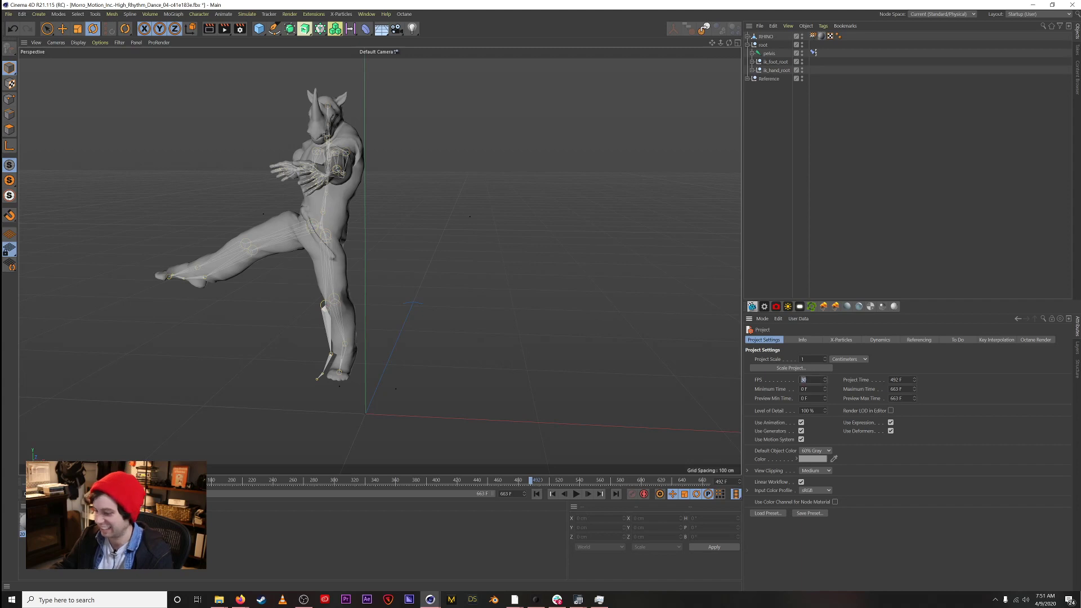
{"action": "left_click", "coordinate": [576, 494]}
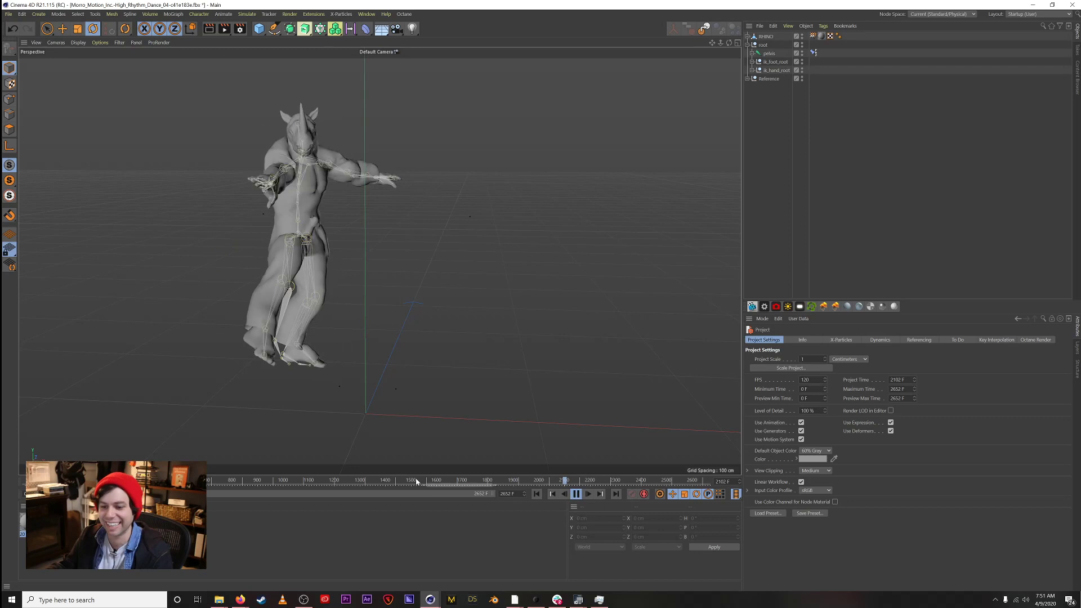
{"action": "left_click_drag", "start_coordinate": [431, 482], "coordinate": [365, 487]}
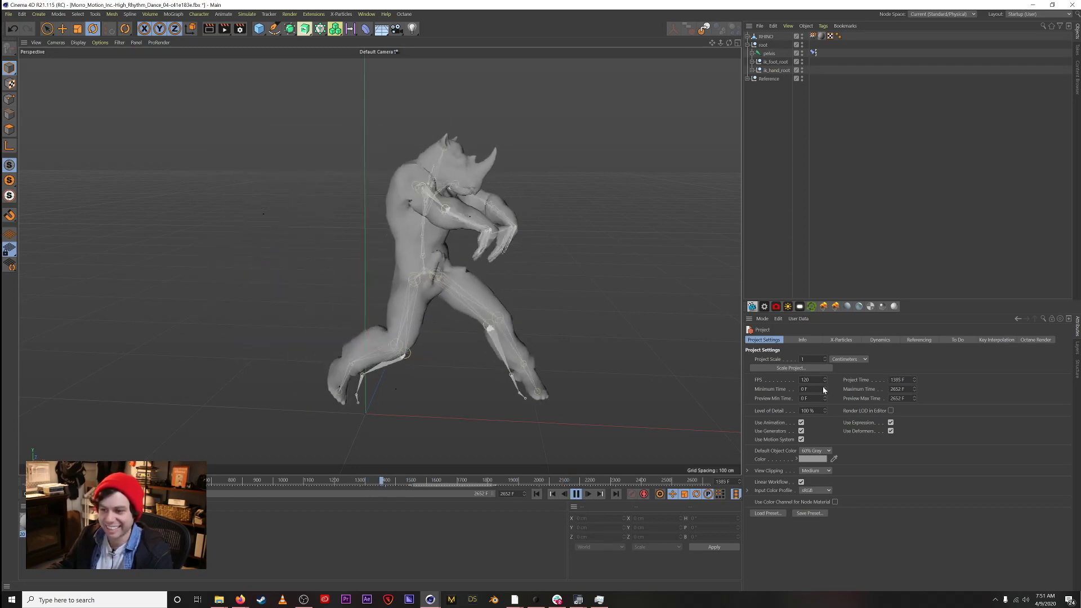
Step: Set the project frame rate to 240 FPS and watch the rhino dance from a lower angle
{"action": "double_click", "coordinate": [806, 380]}
{"action": "type", "text": "240"}
{"action": "key", "text": "Return"}
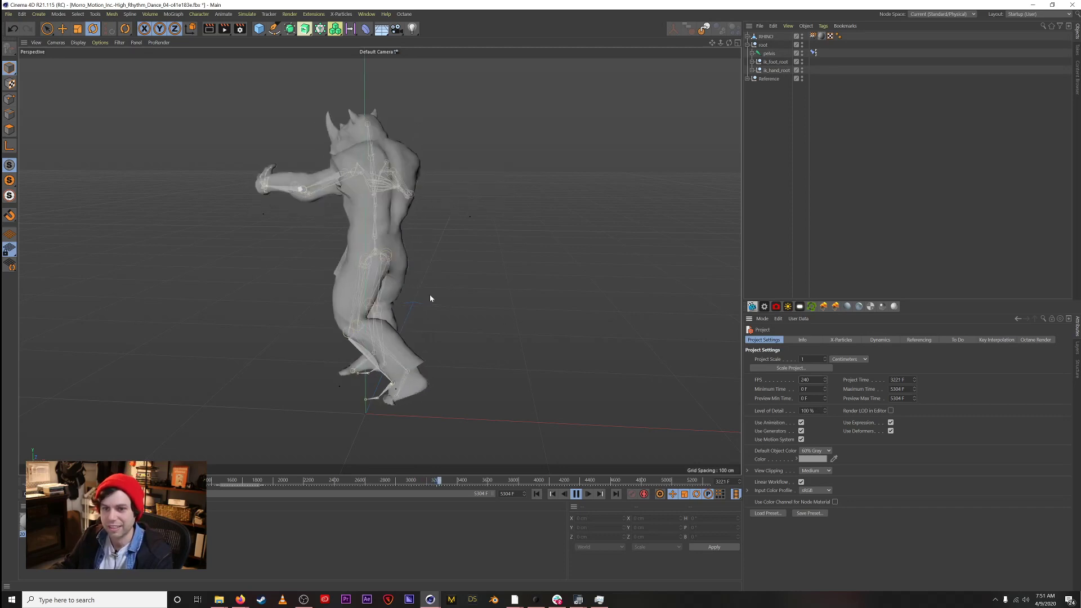
{"action": "mouse_move", "coordinate": [364, 252]}
{"action": "left_mouse_down", "text": "alt"}
{"action": "mouse_move", "coordinate": [533, 249]}
{"action": "mouse_move", "coordinate": [381, 242]}
{"action": "left_mouse_up", "text": "alt"}
{"action": "middle_click_drag", "start_coordinate": [348, 250], "coordinate": [379, 258], "text": "alt"}
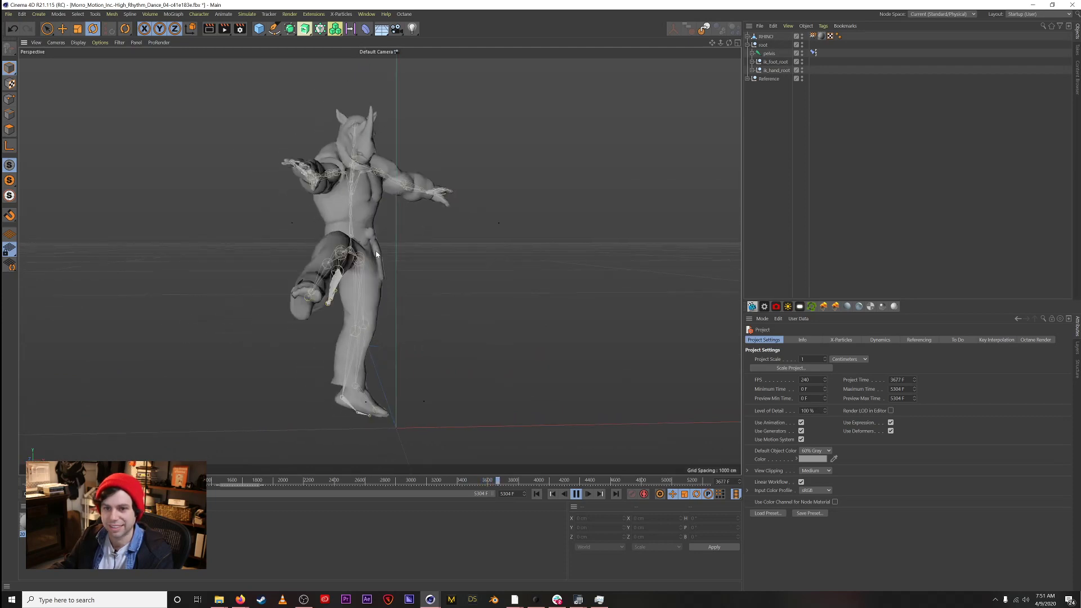
{"action": "left_click", "coordinate": [576, 494]}
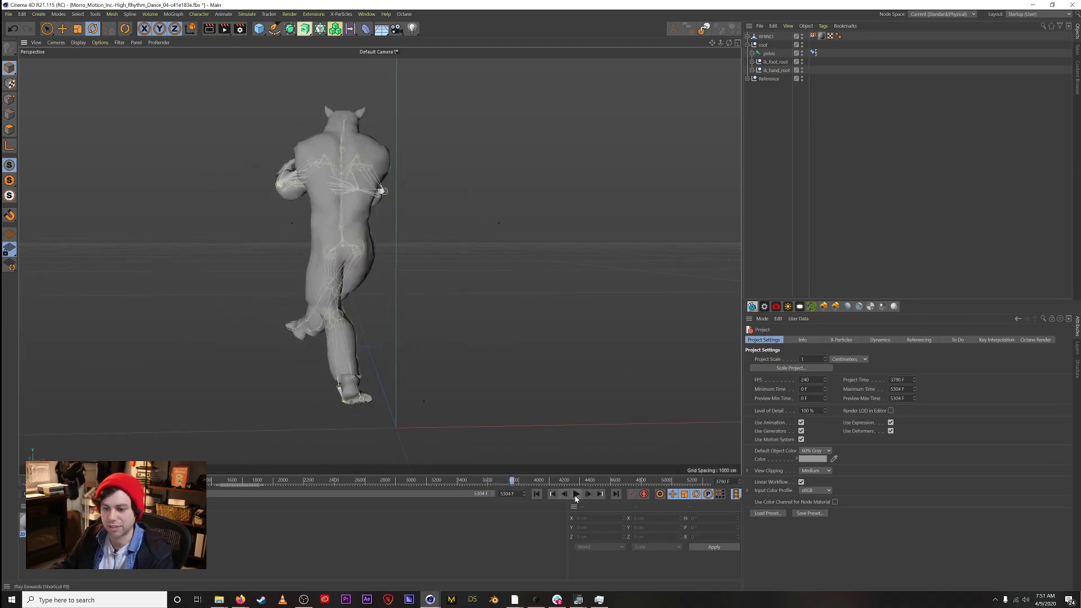
Step: Return to the first frame and set the project frame rate to 30 FPS
{"action": "left_click", "coordinate": [536, 495]}
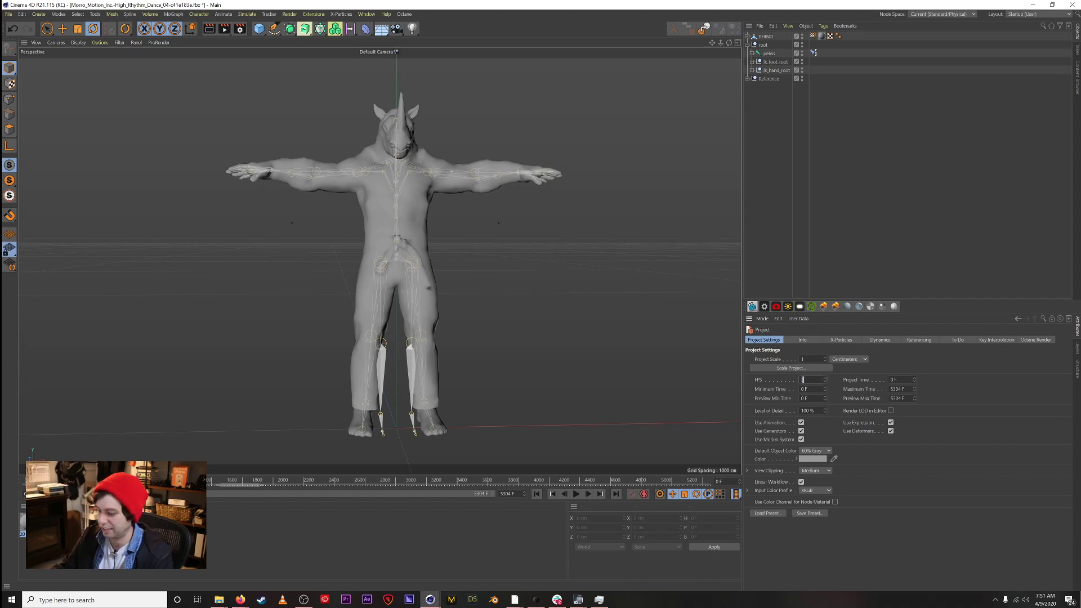
{"action": "type", "text": "30"}
{"action": "key", "text": "Return"}
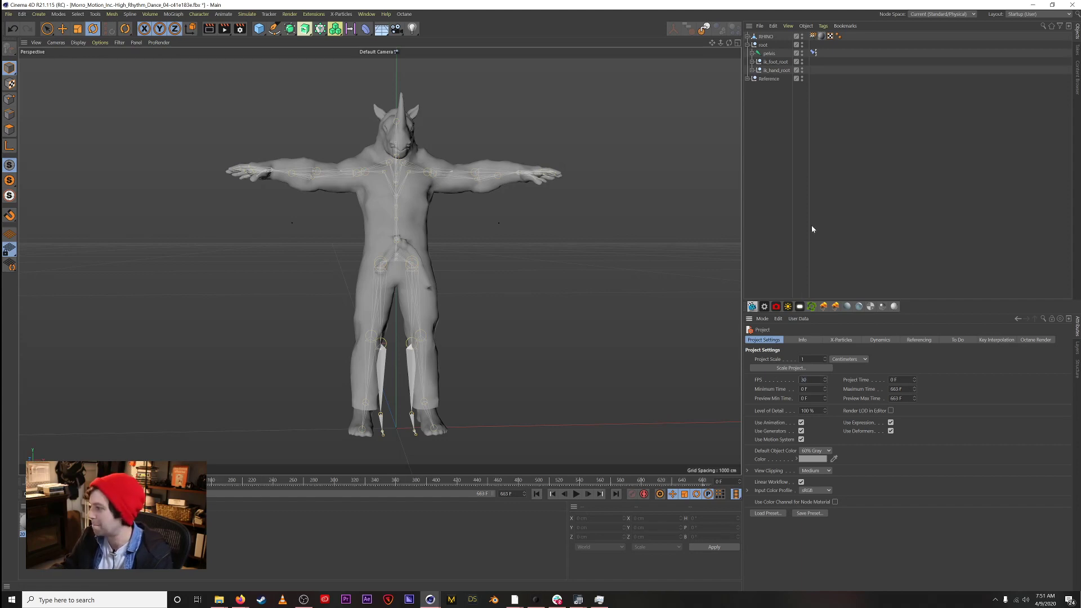
Step: Open the 20 - Default material for editing and start choosing an image file for its Color texture
{"action": "middle_click_drag", "start_coordinate": [395, 242], "coordinate": [384, 238], "text": "alt"}
{"action": "left_click_drag", "start_coordinate": [384, 242], "coordinate": [373, 246], "text": "alt"}
{"action": "double_click", "coordinate": [32, 522]}
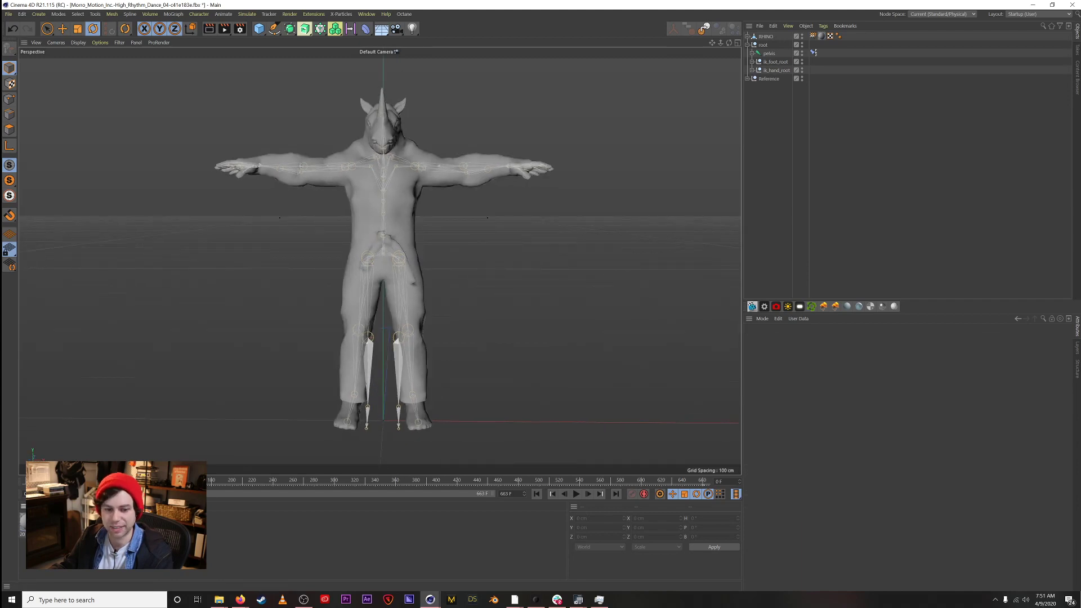
{"action": "left_click", "coordinate": [338, 151]}
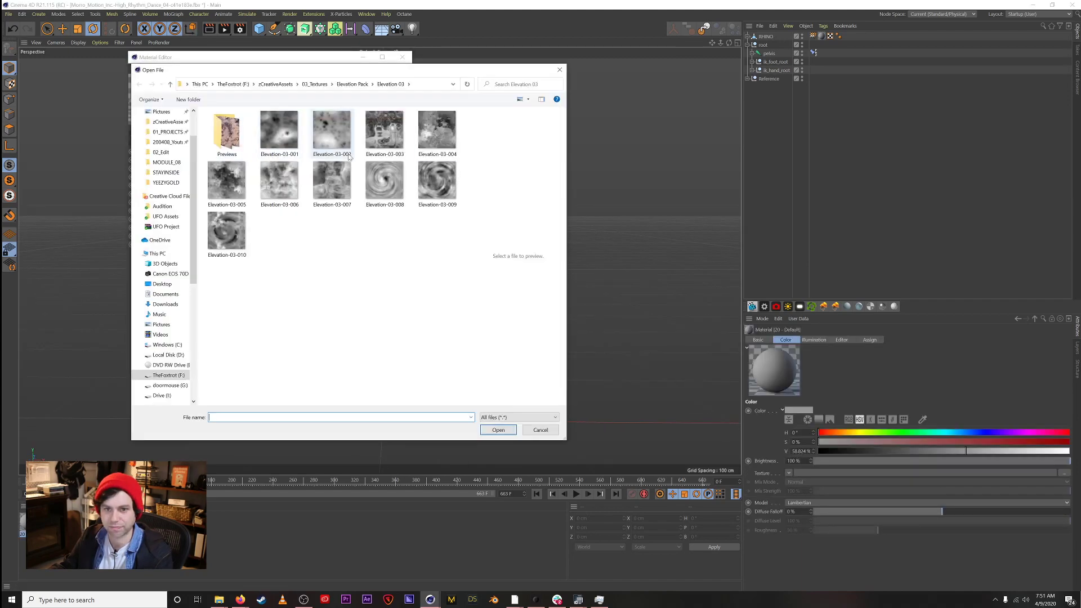
Step: Load T_Fighter_06_Albedo from the RHINO Textures folder as the material's Color texture, copying the image to the project location
{"action": "left_click", "coordinate": [167, 122]}
{"action": "left_click", "coordinate": [237, 152]}
{"action": "double_click", "coordinate": [236, 152]}
{"action": "double_click", "coordinate": [244, 134]}
{"action": "double_click", "coordinate": [244, 134]}
{"action": "double_click", "coordinate": [243, 134]}
{"action": "double_click", "coordinate": [242, 136]}
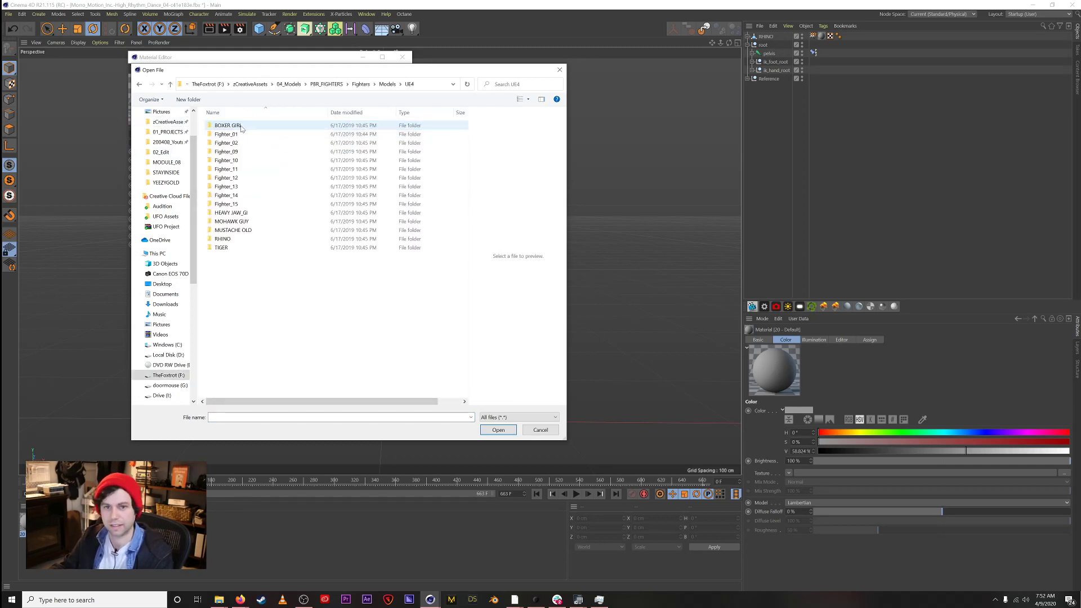
{"action": "double_click", "coordinate": [223, 239]}
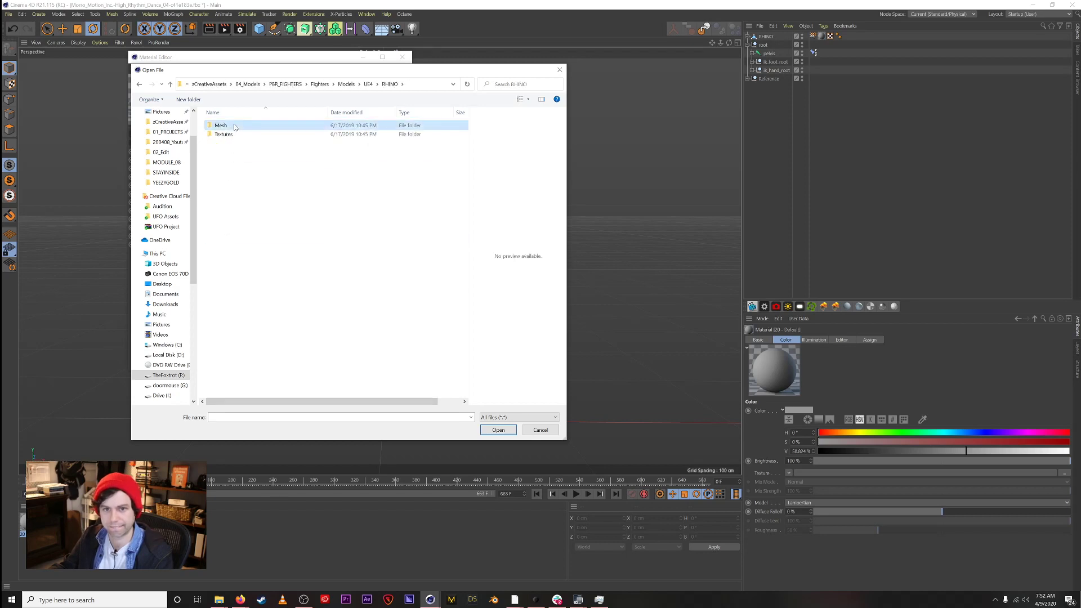
{"action": "double_click", "coordinate": [230, 135]}
{"action": "left_click", "coordinate": [231, 138]}
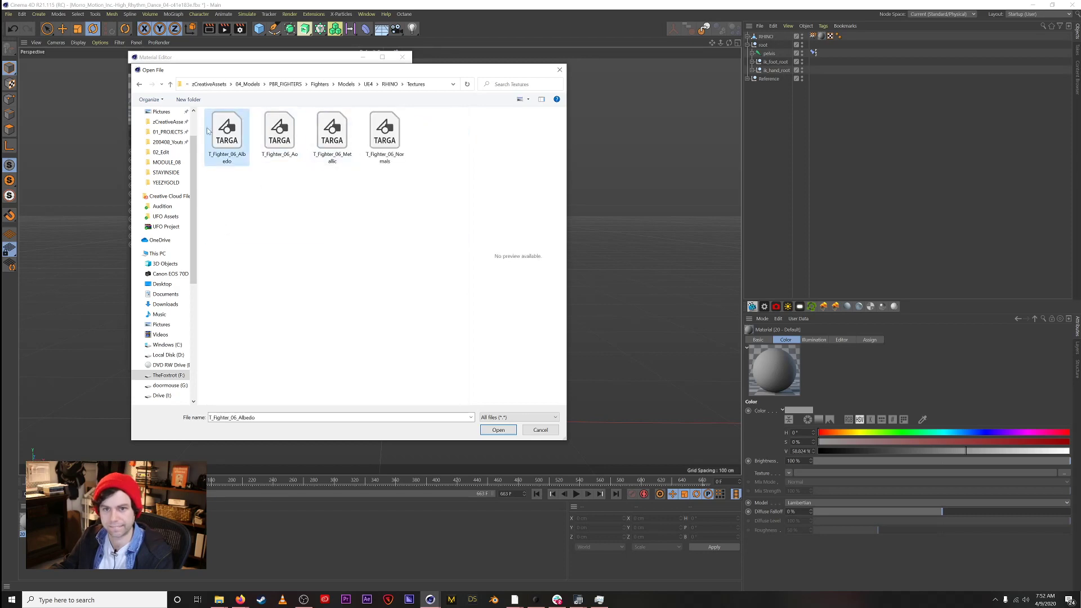
{"action": "left_click", "coordinate": [498, 429]}
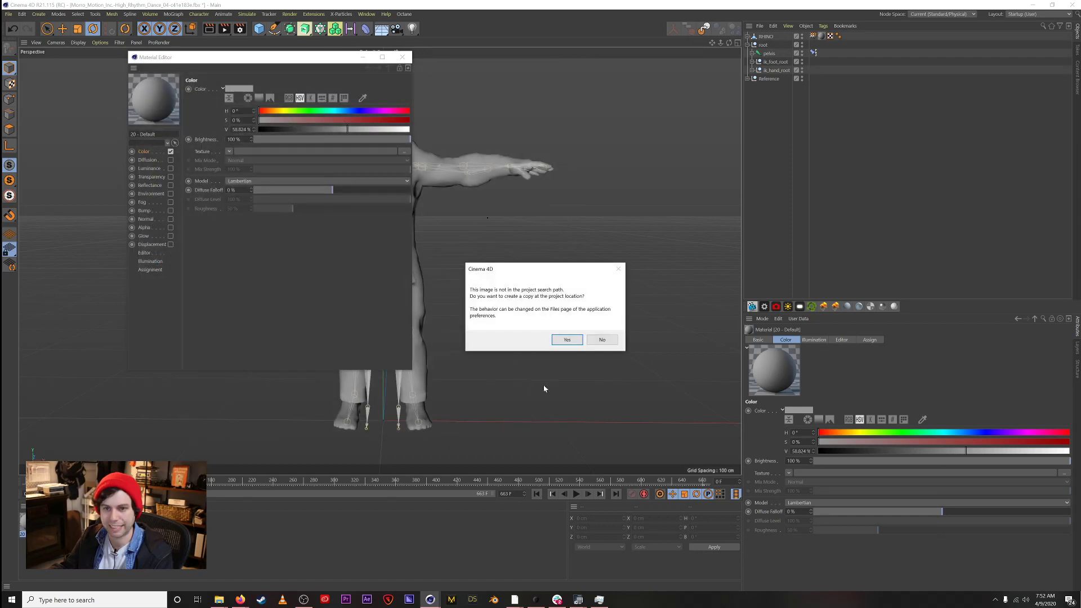
{"action": "left_click", "coordinate": [567, 341]}
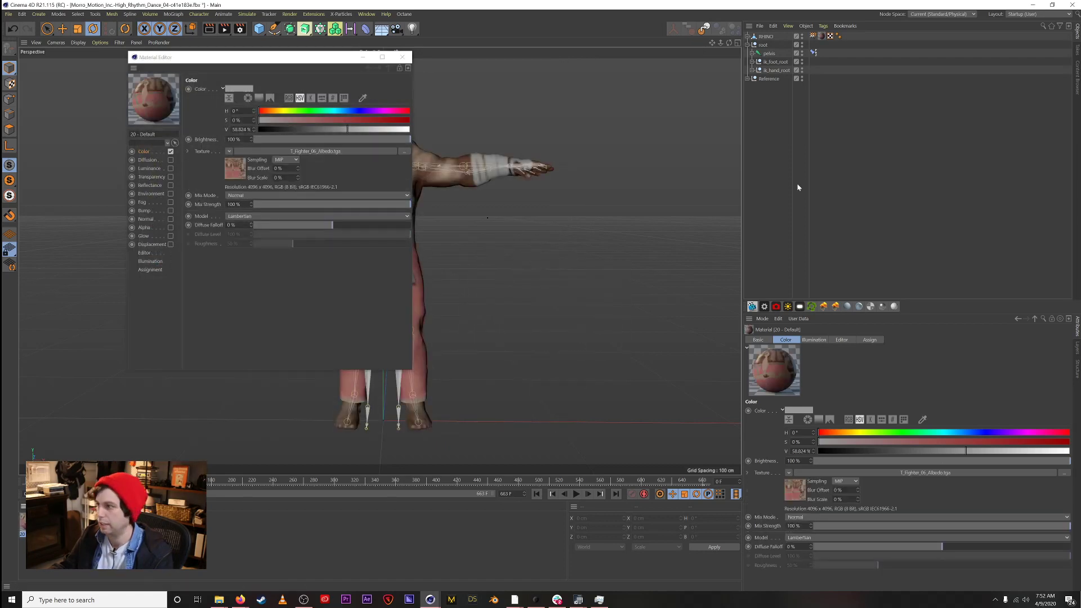
Step: Open the Octane Live Viewer, move it clear of the Material Editor, and start rendering the rhino
{"action": "left_click", "coordinate": [752, 307]}
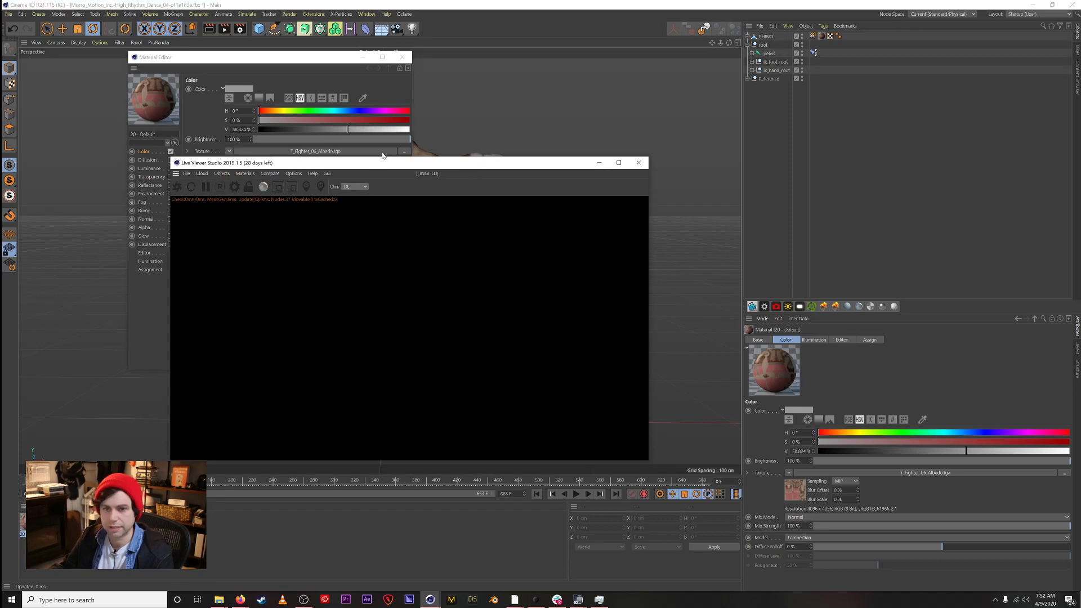
{"action": "left_click_drag", "start_coordinate": [382, 163], "coordinate": [808, 117]}
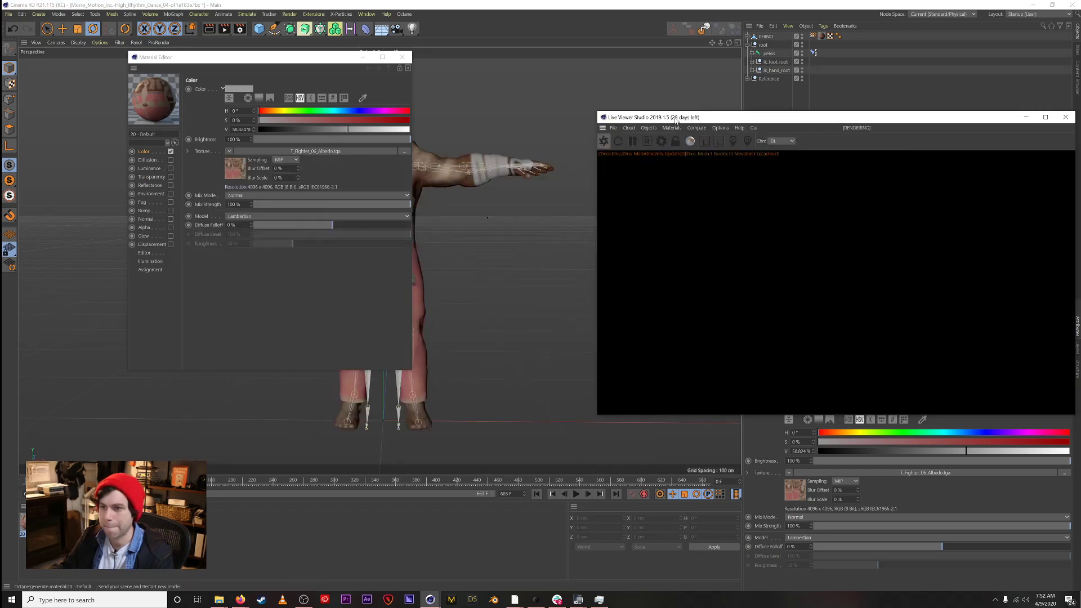
{"action": "left_click_drag", "start_coordinate": [675, 119], "coordinate": [644, 134]}
Step: Save the project as Livestream_RHINO in the 02_Edit folder of 200408_Youtube_Livestream_ML
{"action": "key", "text": "ctrl+s"}
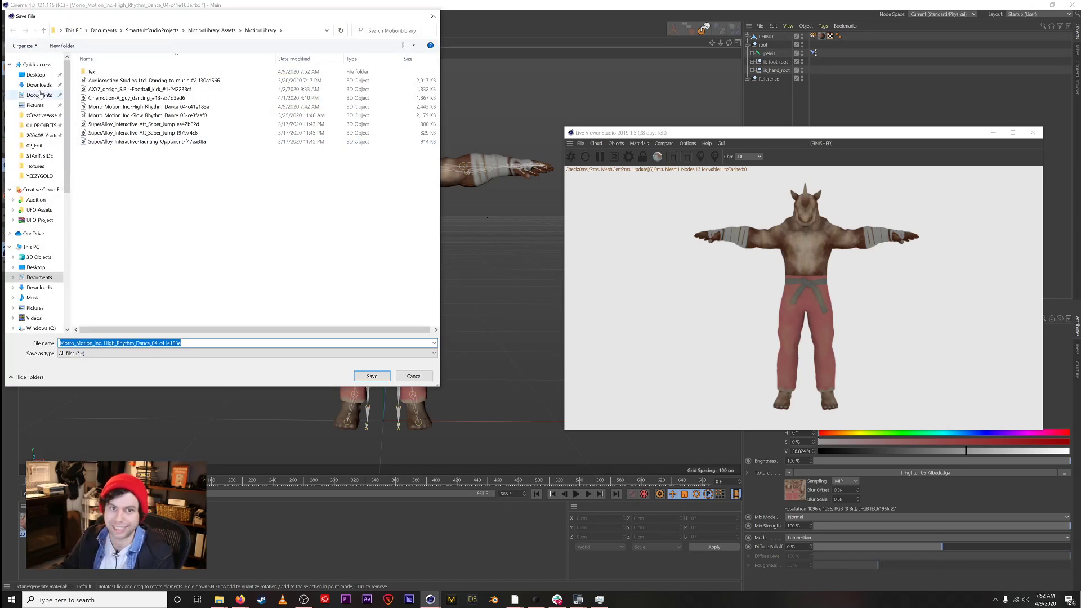
{"action": "left_click", "coordinate": [45, 135]}
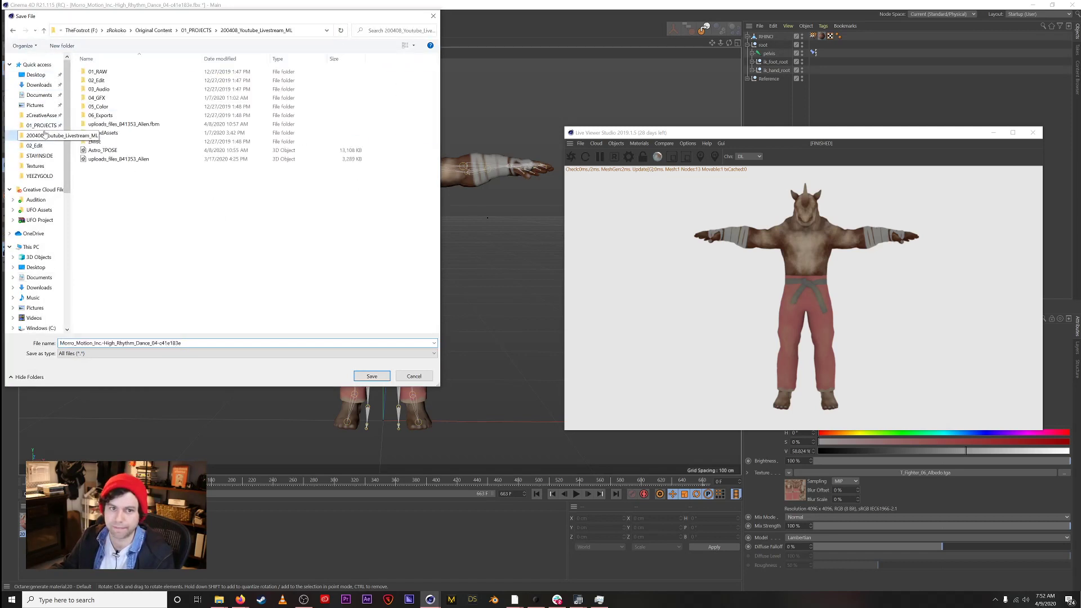
{"action": "double_click", "coordinate": [96, 80]}
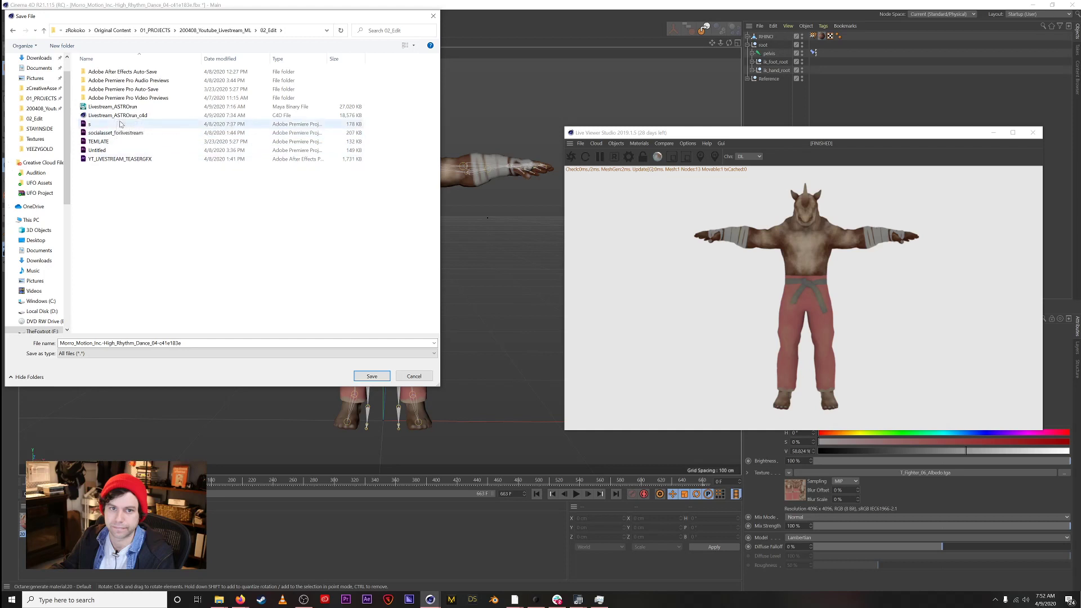
{"action": "left_click", "coordinate": [134, 115]}
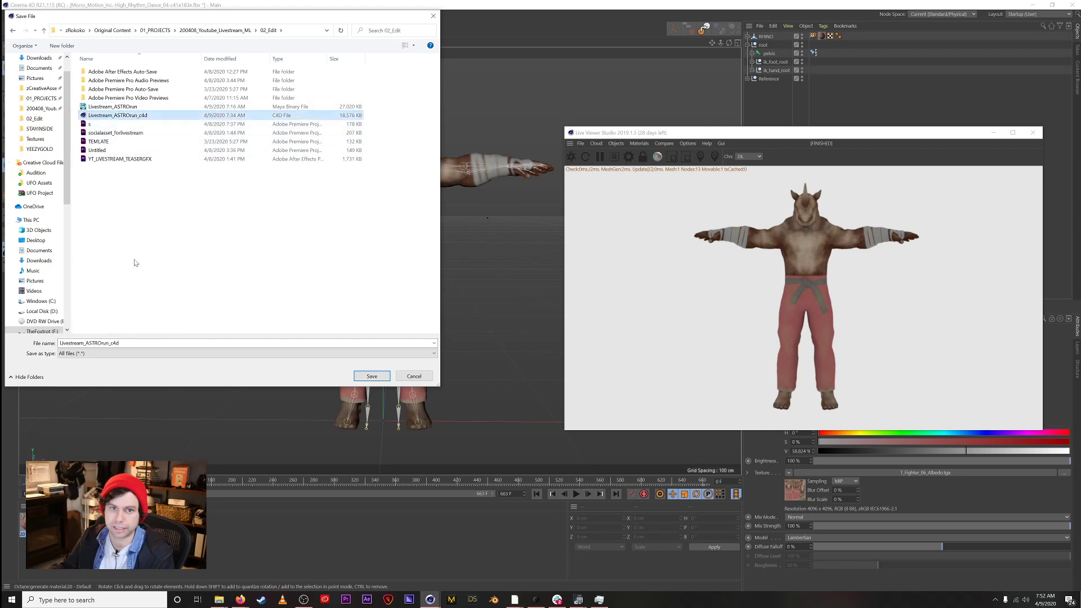
{"action": "left_click", "coordinate": [247, 343]}
{"action": "left_click", "coordinate": [123, 344]}
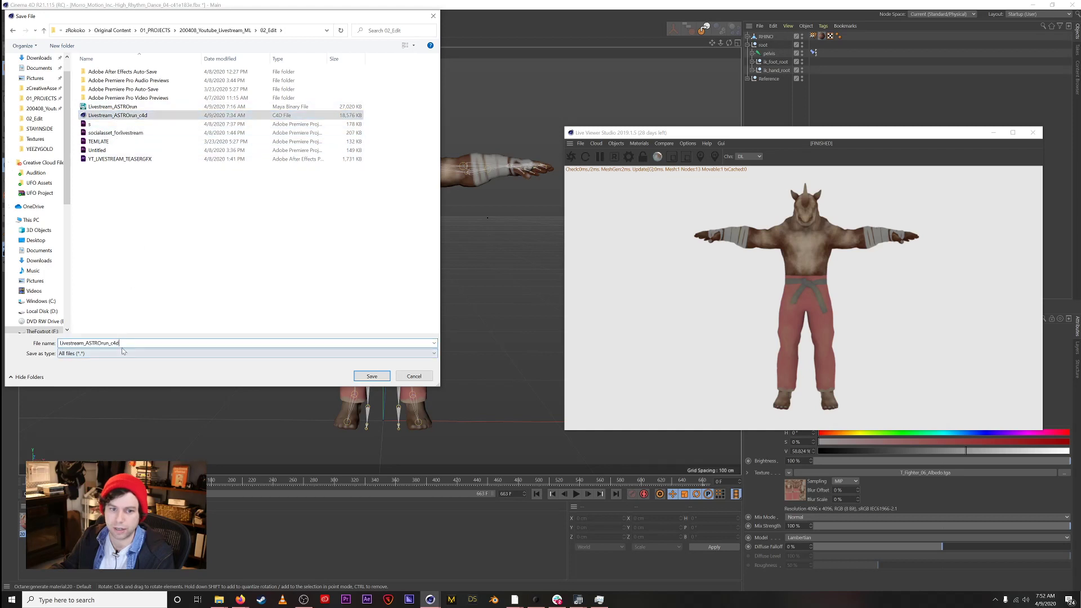
{"action": "type", "text": "RHINO"}
{"action": "key", "text": "Return"}
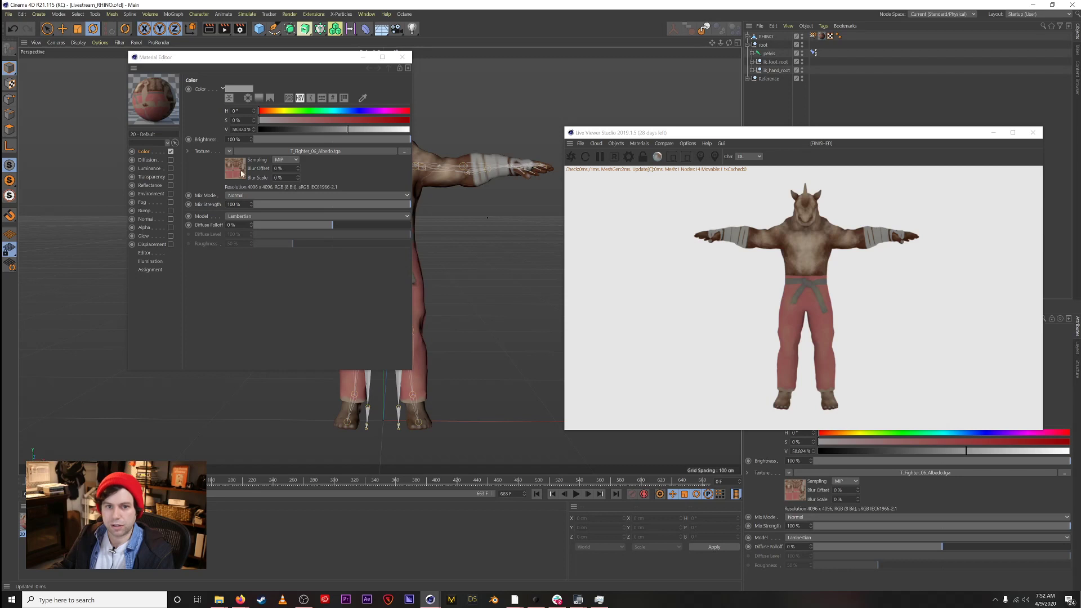
Step: Convert the scene's materials to Octane materials and remove the unused ones
{"action": "left_click", "coordinate": [639, 143]}
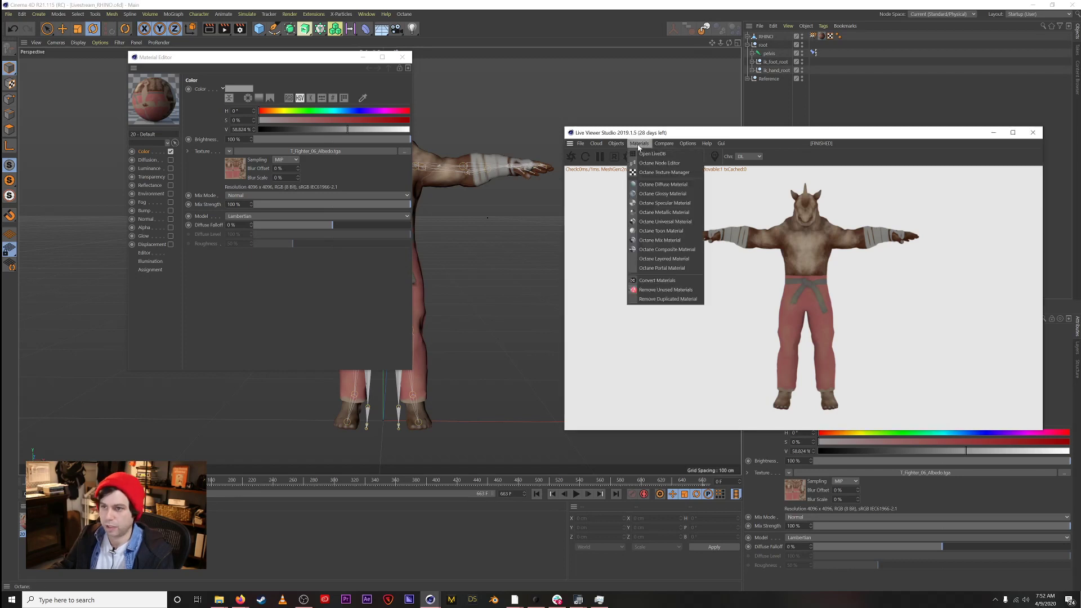
{"action": "left_click", "coordinate": [662, 284]}
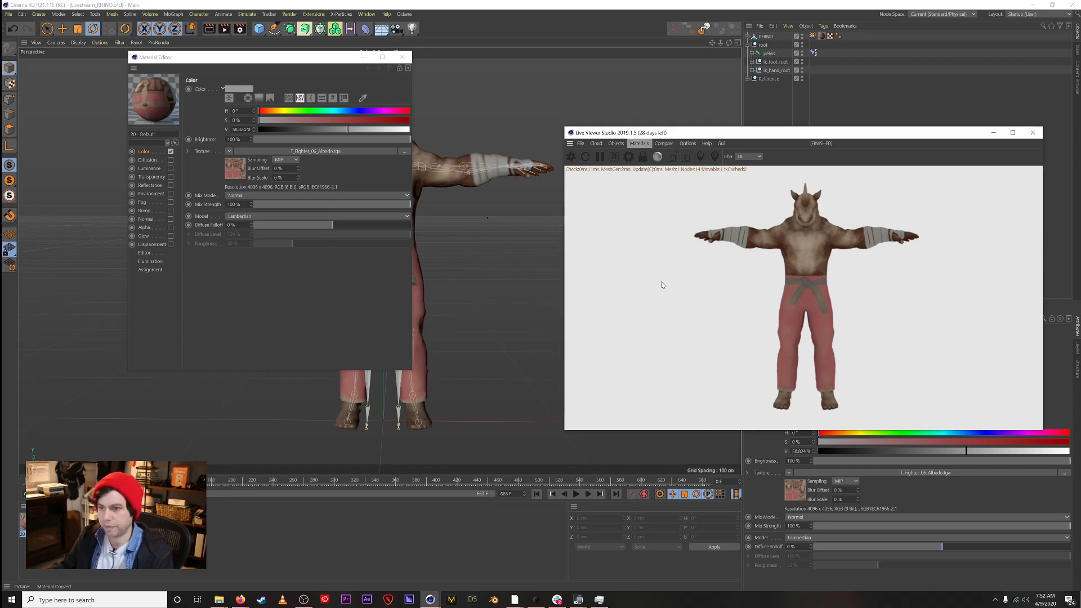
{"action": "left_click", "coordinate": [639, 143]}
{"action": "left_click", "coordinate": [669, 289]}
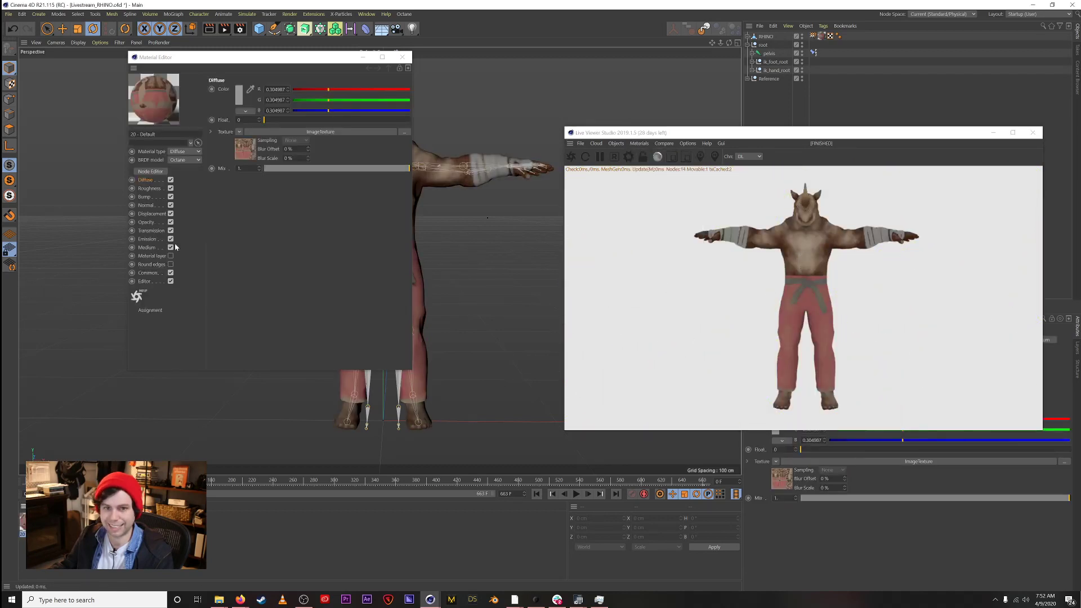
Step: Set the rhino material's type to Glossy and open the material in the Octane Node Editor
{"action": "left_click", "coordinate": [184, 152]}
{"action": "left_click", "coordinate": [176, 159]}
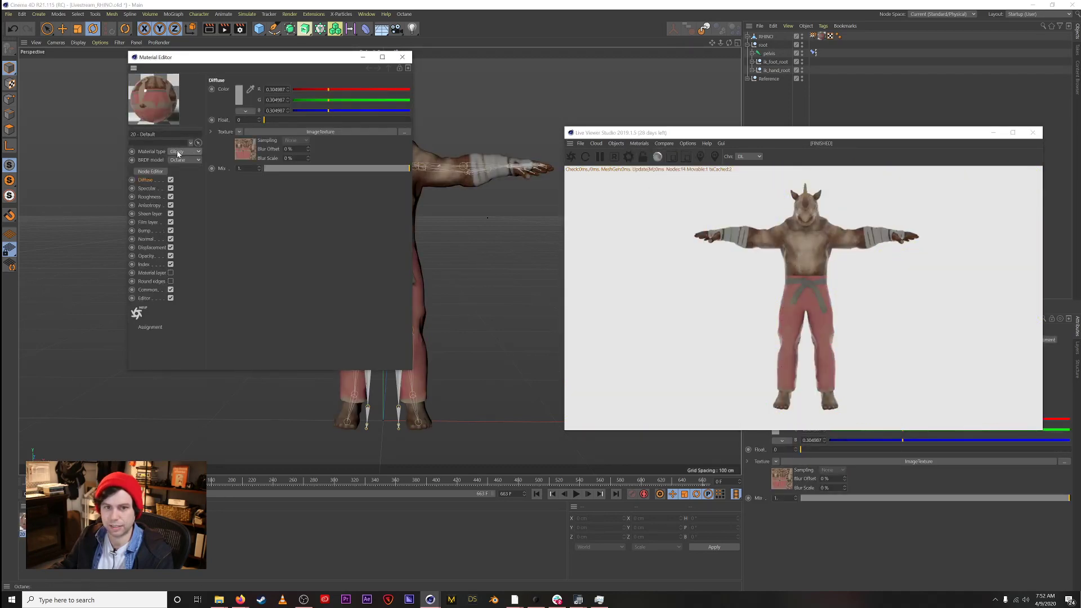
{"action": "left_click_drag", "start_coordinate": [468, 188], "coordinate": [511, 173], "text": "alt"}
{"action": "left_click", "coordinate": [150, 171]}
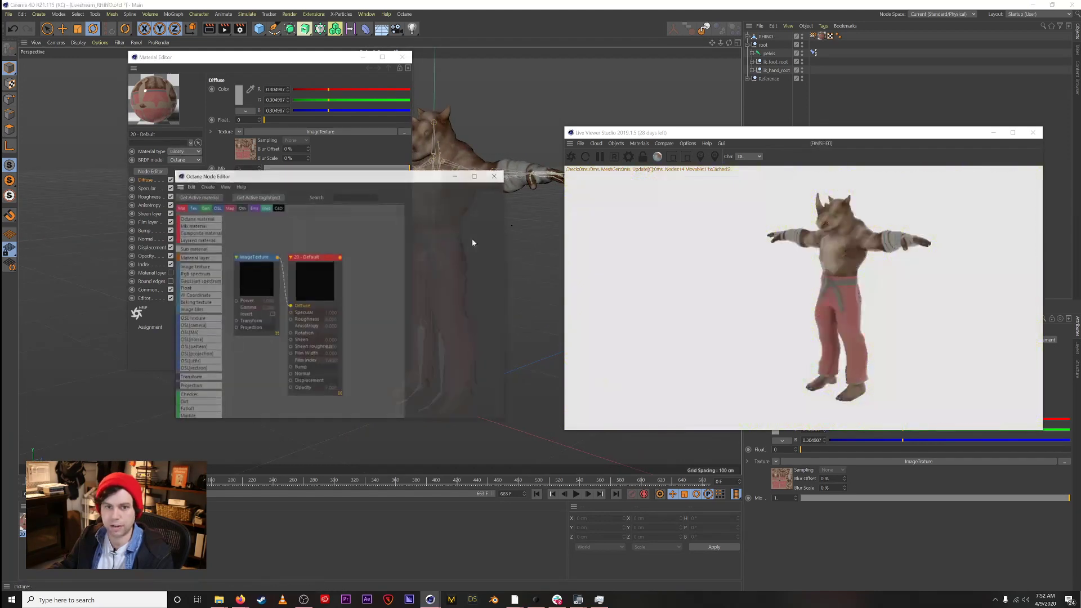
Step: Spread the material's nodes apart and duplicate the albedo ImageTexture node below the original, widening the node editor for its shader settings
{"action": "left_click_drag", "start_coordinate": [313, 258], "coordinate": [354, 246]}
{"action": "left_click_drag", "start_coordinate": [259, 272], "coordinate": [253, 248]}
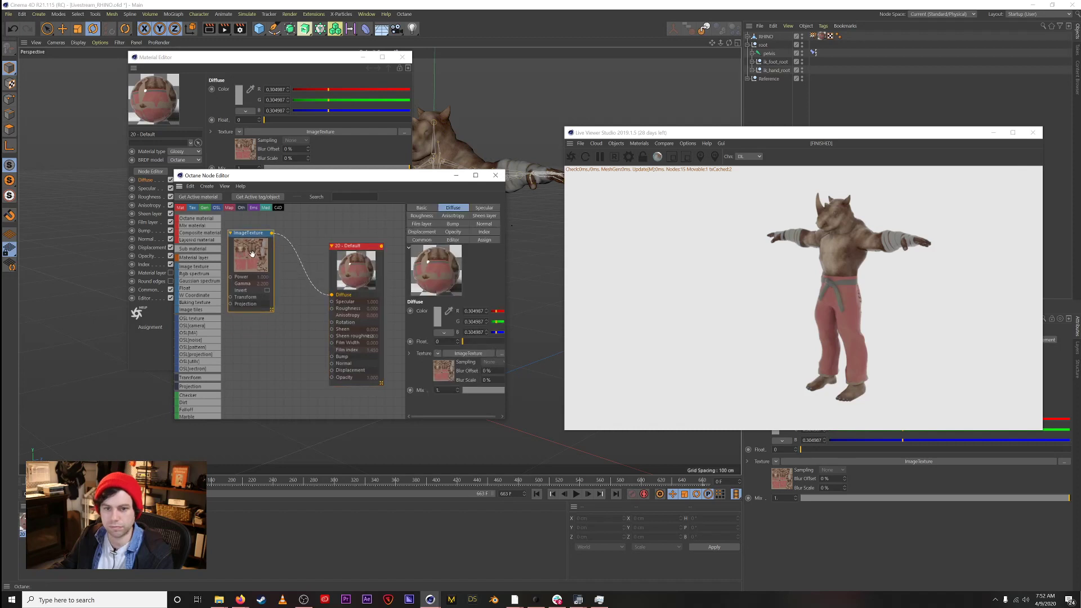
{"action": "left_click_drag", "start_coordinate": [252, 259], "coordinate": [267, 352], "text": "ctrl"}
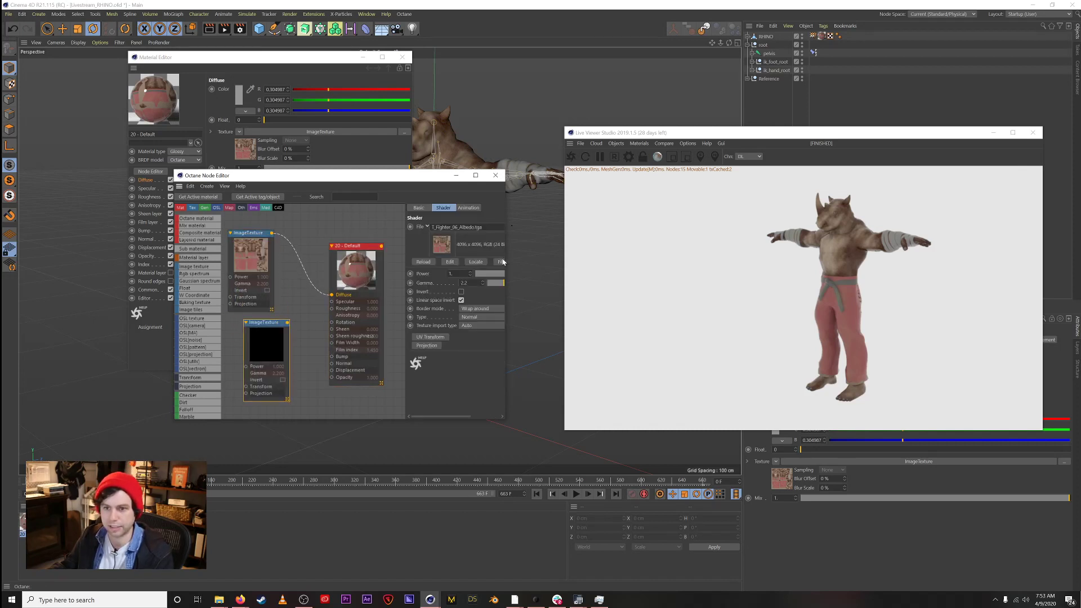
{"action": "left_click_drag", "start_coordinate": [505, 254], "coordinate": [734, 232]}
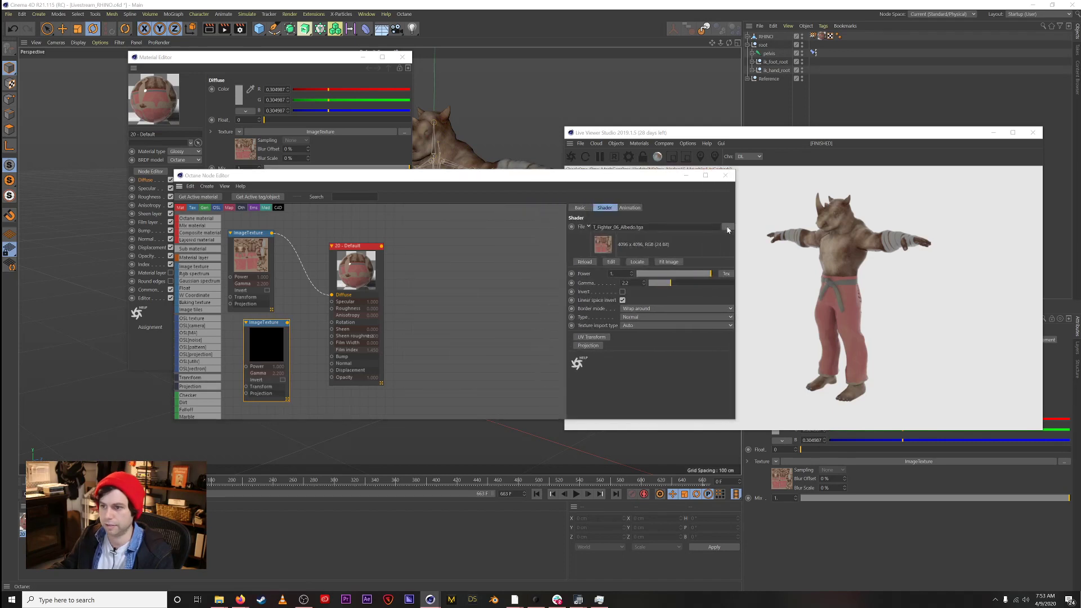
Step: Start choosing a new image file for the duplicated ImageTexture node and browse to the RHINO model's Textures folder
{"action": "left_click", "coordinate": [728, 228]}
{"action": "left_click", "coordinate": [214, 298]}
{"action": "left_click", "coordinate": [213, 308]}
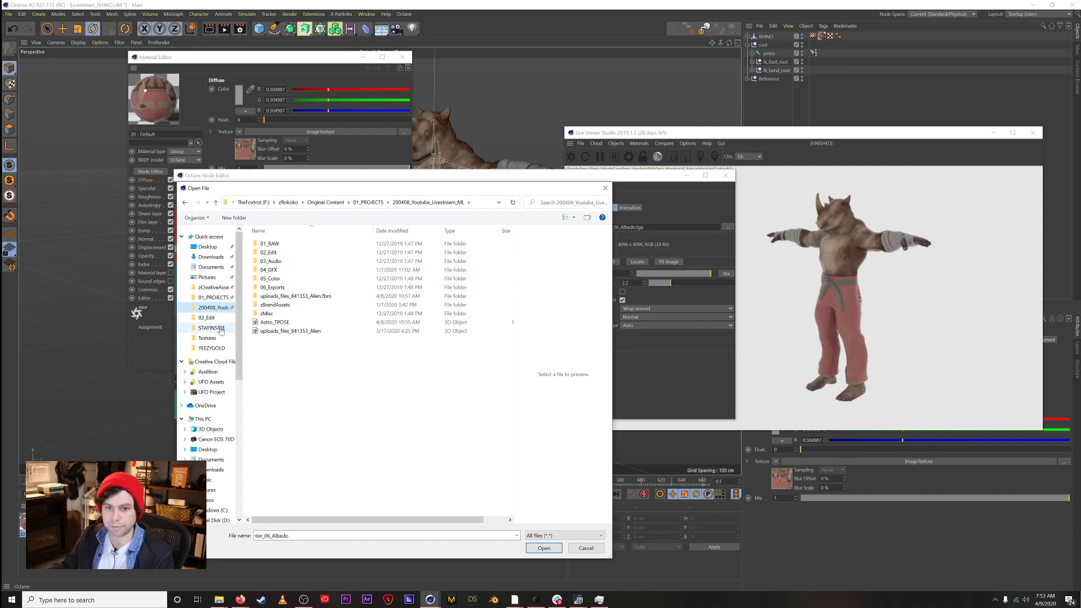
{"action": "left_click", "coordinate": [213, 297]}
{"action": "left_click", "coordinate": [213, 287]}
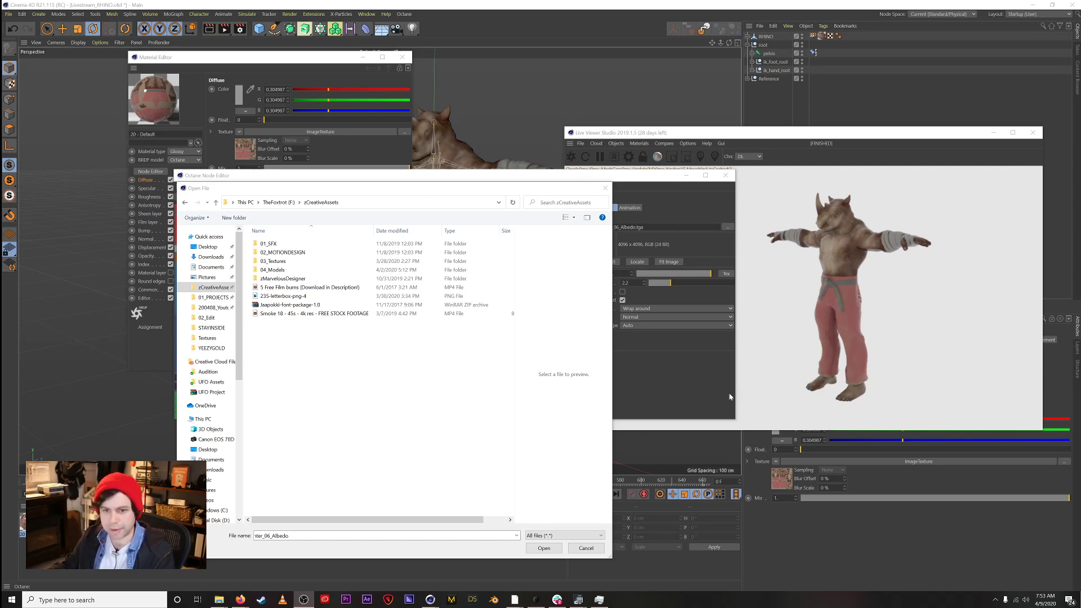
{"action": "double_click", "coordinate": [288, 270]}
{"action": "double_click", "coordinate": [285, 244]}
{"action": "double_click", "coordinate": [281, 248]}
{"action": "double_click", "coordinate": [280, 254]}
{"action": "double_click", "coordinate": [265, 243]}
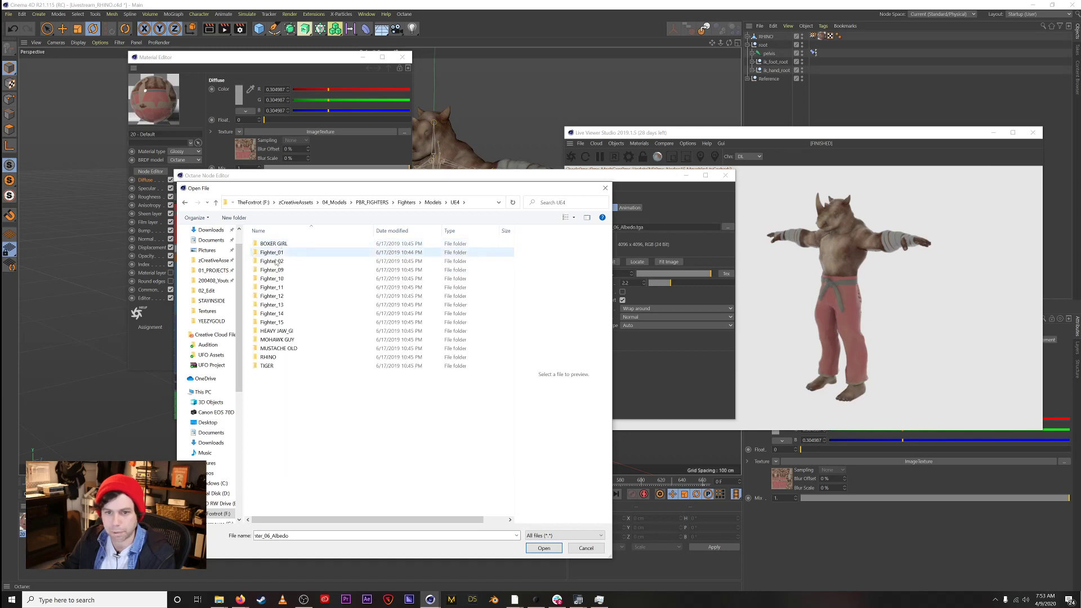
{"action": "double_click", "coordinate": [281, 358]}
{"action": "double_click", "coordinate": [287, 254]}
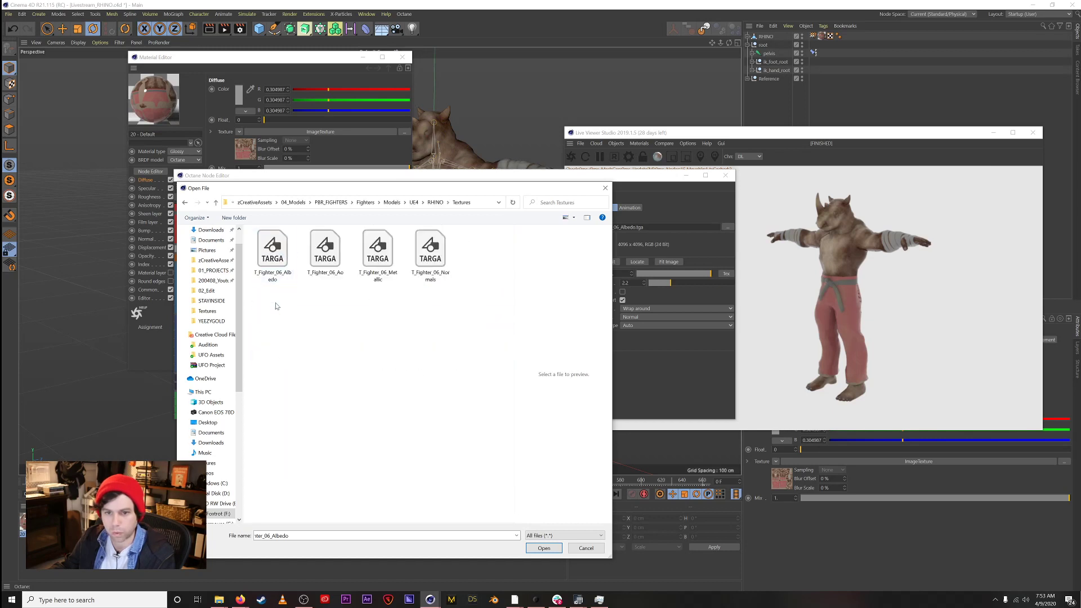
Step: Load T_Fighter_06_Metallic into the duplicated node without copying it to the project, and connect it to the material's Roughness input
{"action": "left_click", "coordinate": [383, 253]}
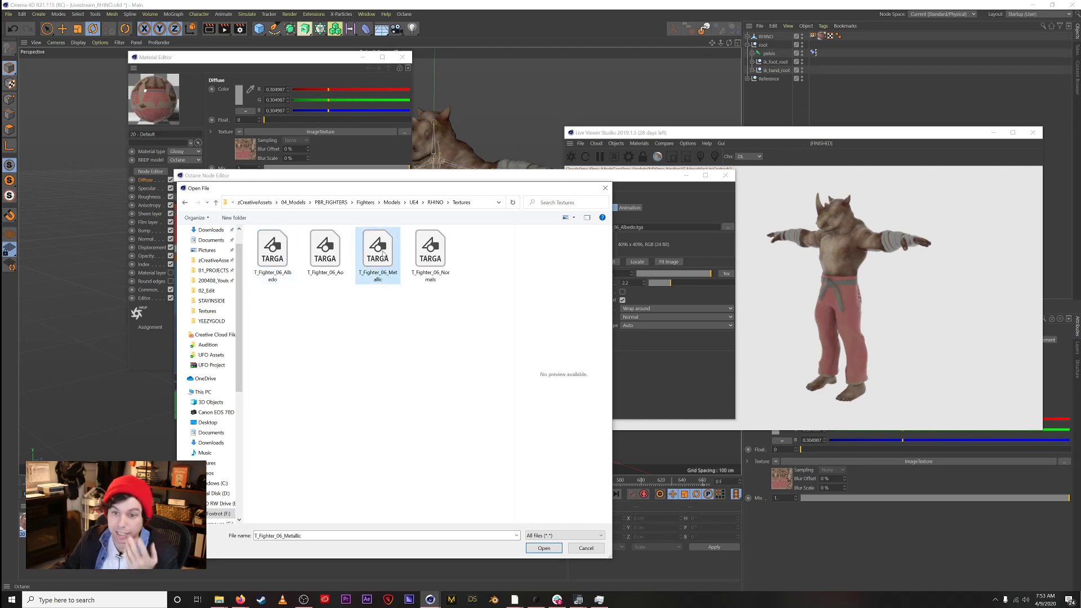
{"action": "left_click", "coordinate": [544, 549]}
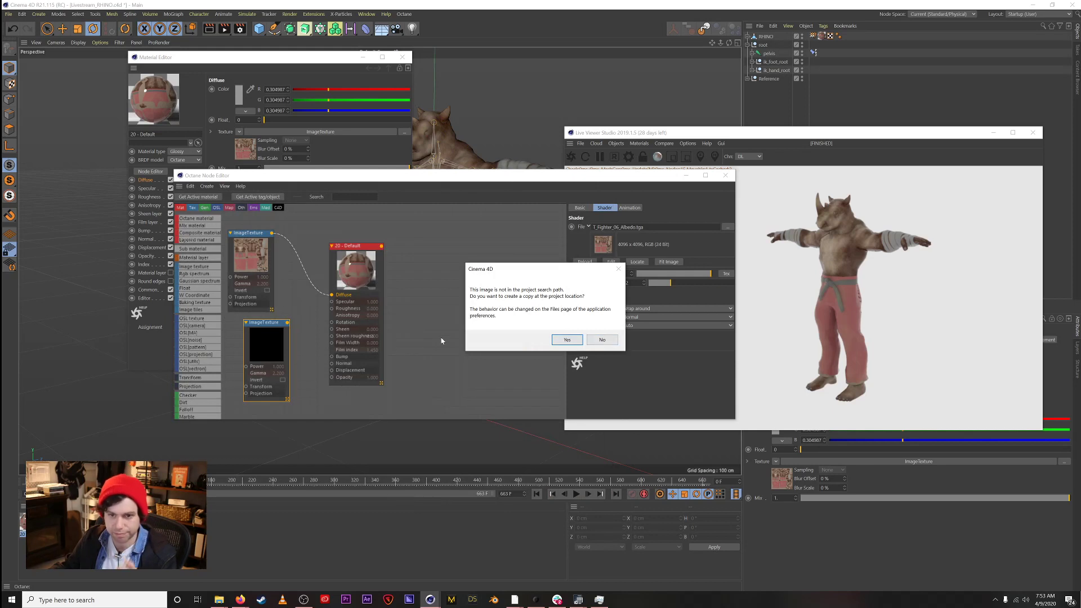
{"action": "left_click", "coordinate": [612, 343]}
{"action": "left_click_drag", "start_coordinate": [360, 281], "coordinate": [471, 285]}
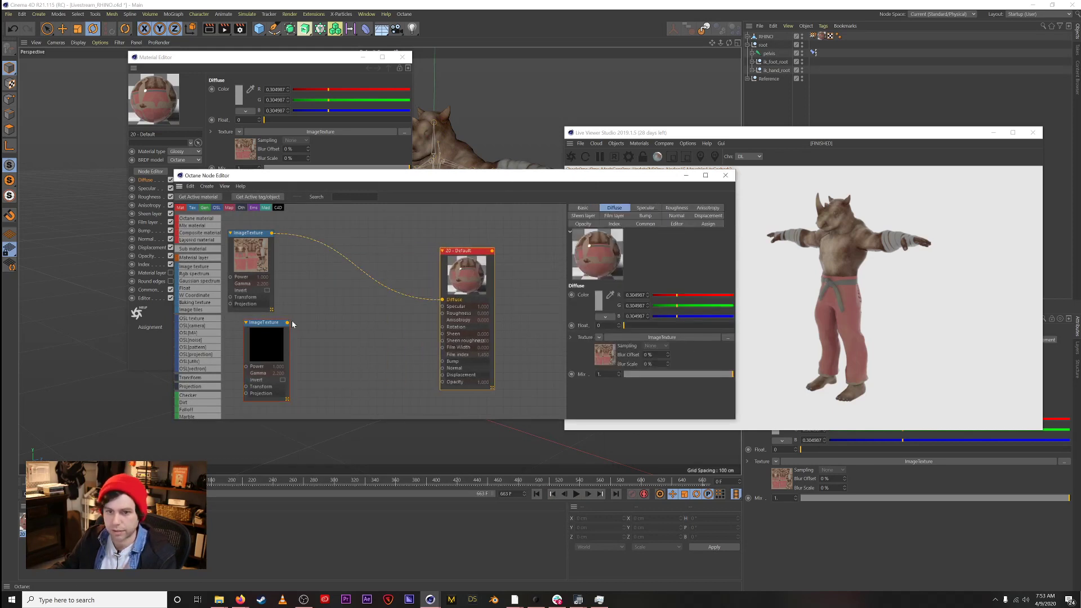
{"action": "left_click_drag", "start_coordinate": [287, 323], "coordinate": [448, 317]}
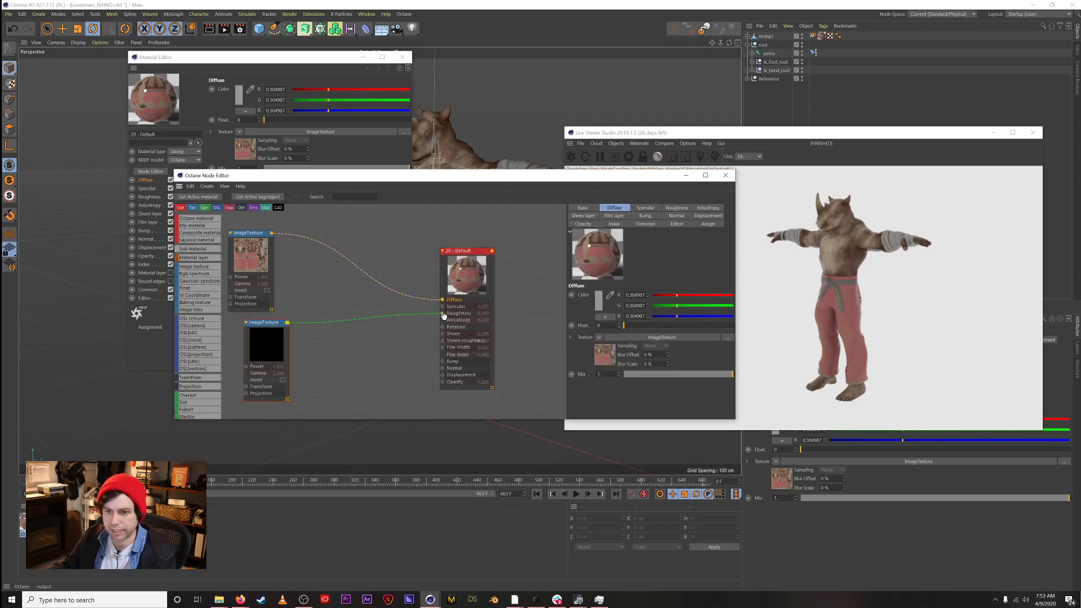
Step: Add another ImageTexture copy with T_Fighter_06_Normals and connect it to the material's Normal input
{"action": "left_click_drag", "start_coordinate": [284, 345], "coordinate": [275, 381]}
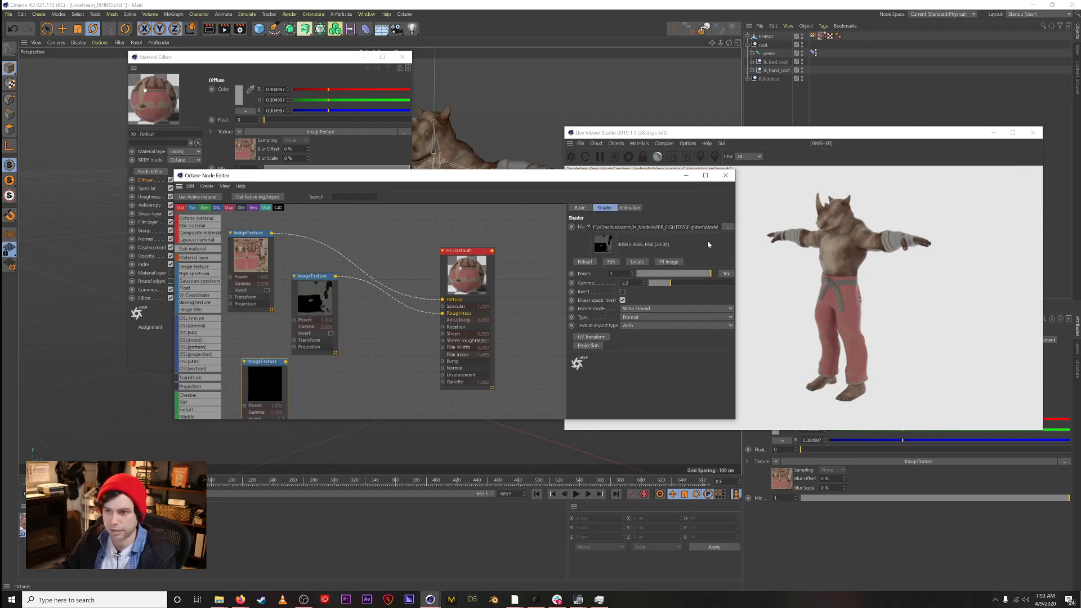
{"action": "left_click", "coordinate": [728, 227]}
{"action": "double_click", "coordinate": [432, 251]}
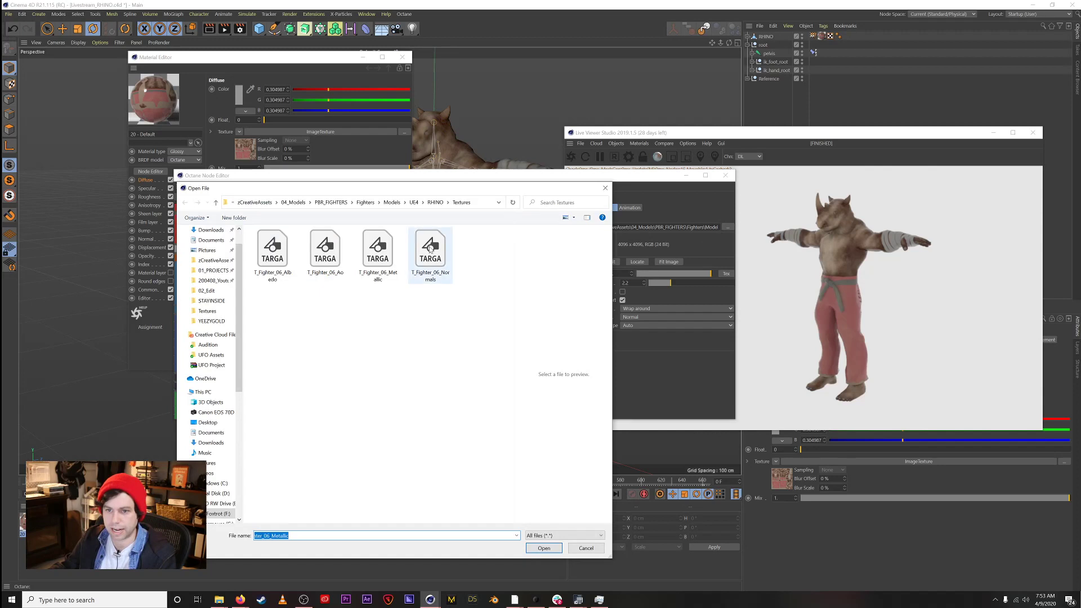
{"action": "left_click_drag", "start_coordinate": [285, 362], "coordinate": [442, 368]}
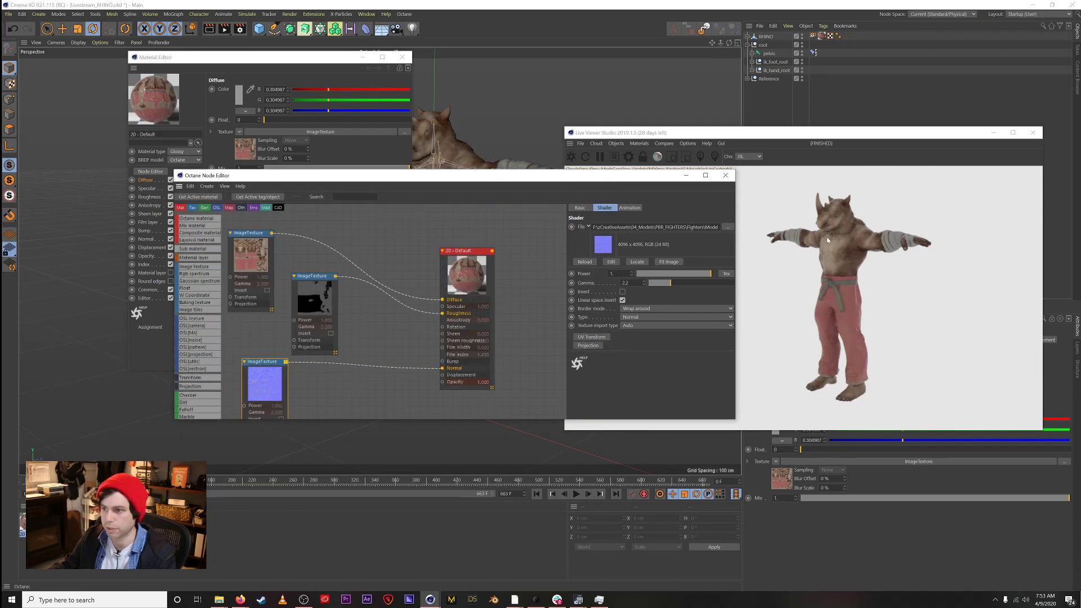
Step: Examine the normal-mapped rhino's head and upper body up close in the live render
{"action": "right_click_drag", "start_coordinate": [850, 250], "coordinate": [937, 203], "text": "alt"}
{"action": "middle_click_drag", "start_coordinate": [937, 203], "coordinate": [820, 367], "text": "alt"}
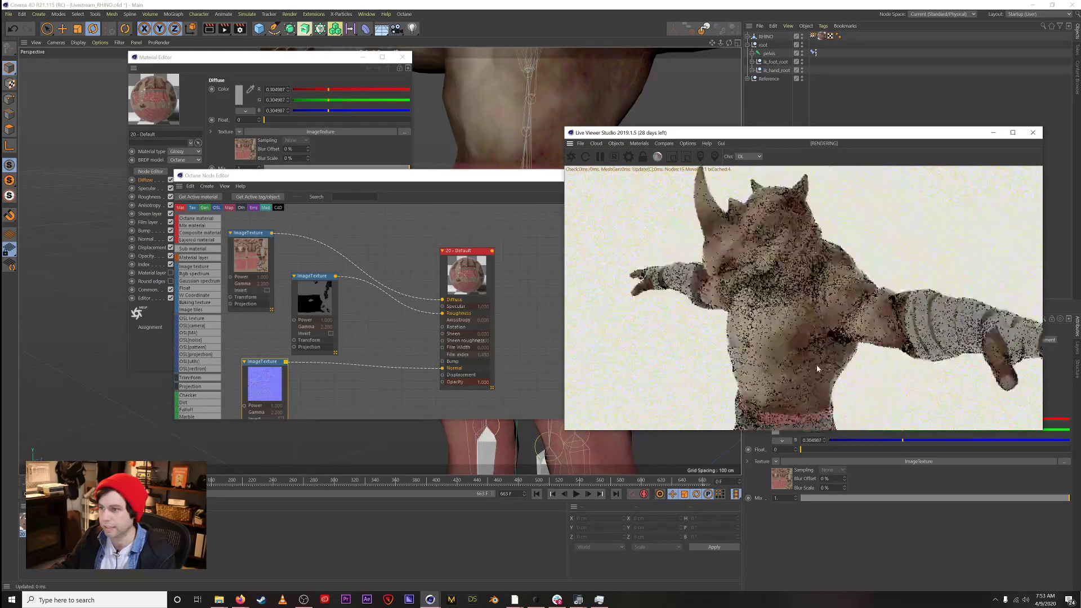
{"action": "right_click_drag", "start_coordinate": [809, 258], "coordinate": [839, 236], "text": "alt"}
{"action": "middle_click_drag", "start_coordinate": [840, 236], "coordinate": [829, 301], "text": "alt"}
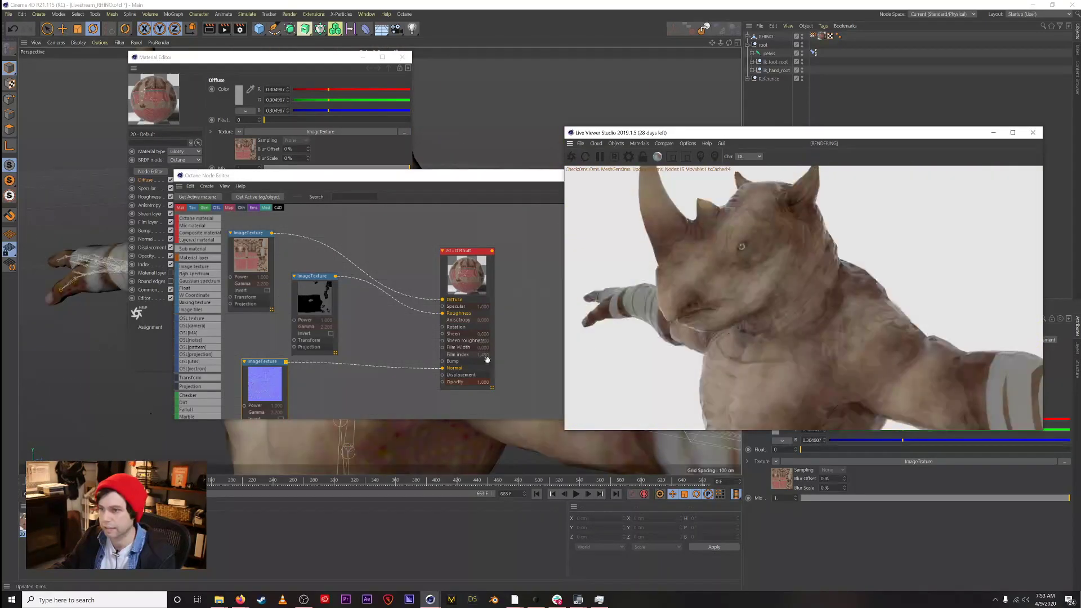
{"action": "left_click", "coordinate": [443, 371]}
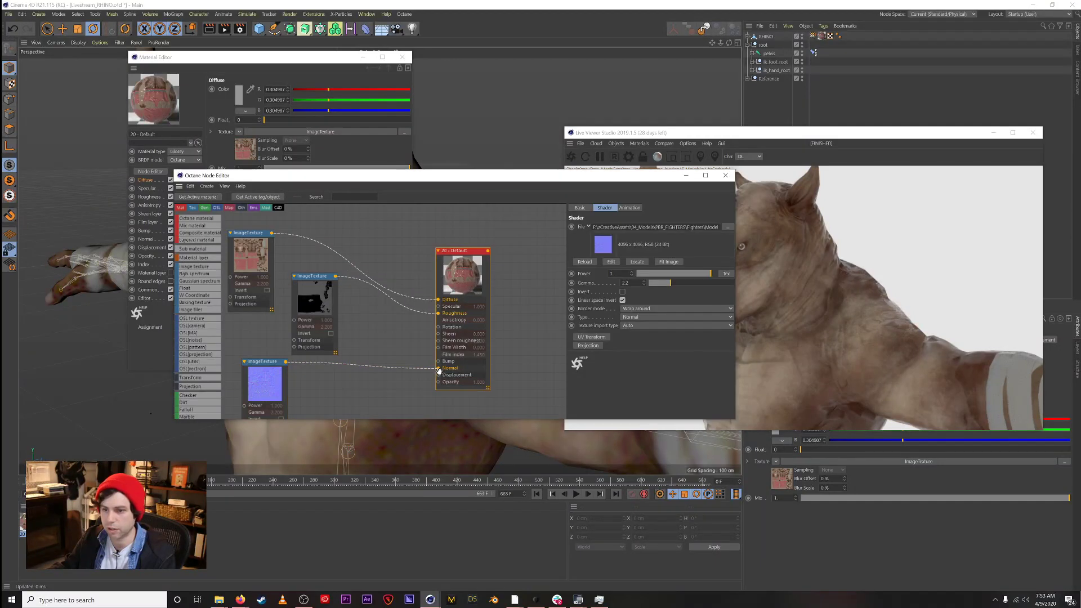
Step: Disconnect and reconnect the normals texture at the material's Normal input, and close the node and material editors
{"action": "left_click_drag", "start_coordinate": [442, 370], "coordinate": [398, 367]}
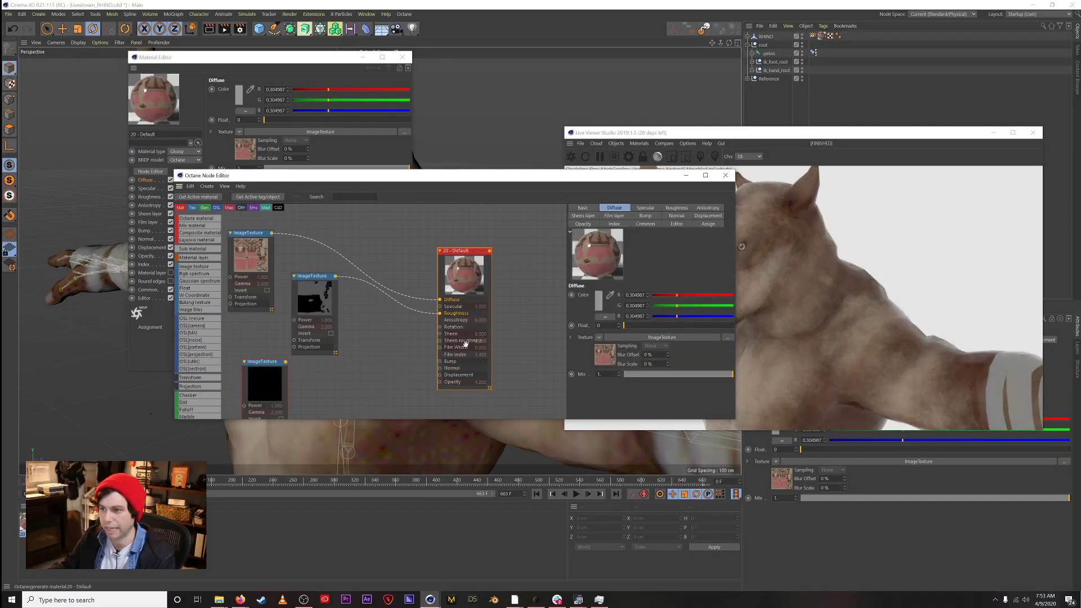
{"action": "left_click_drag", "start_coordinate": [286, 362], "coordinate": [441, 369]}
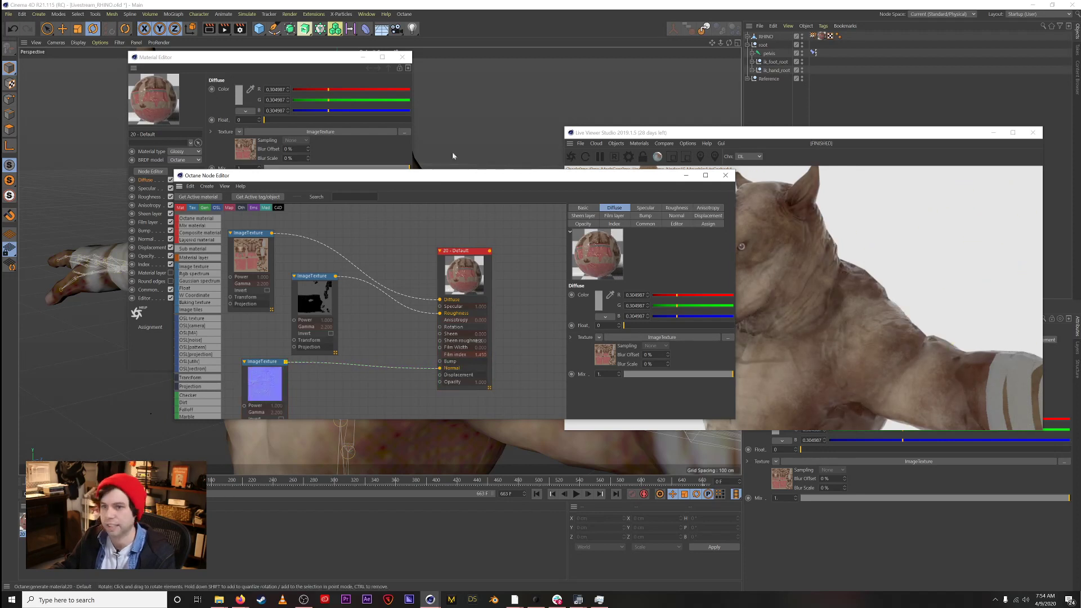
{"action": "left_click", "coordinate": [726, 176]}
{"action": "left_click", "coordinate": [403, 56]}
Step: Frame the whole rhino and play the dance animation in the viewport and live render, pausing at frame 293
{"action": "scroll", "coordinate": [458, 354], "scroll_direction": "down", "scroll_amount": 5}
{"action": "scroll", "coordinate": [458, 355], "scroll_direction": "up", "scroll_amount": 5}
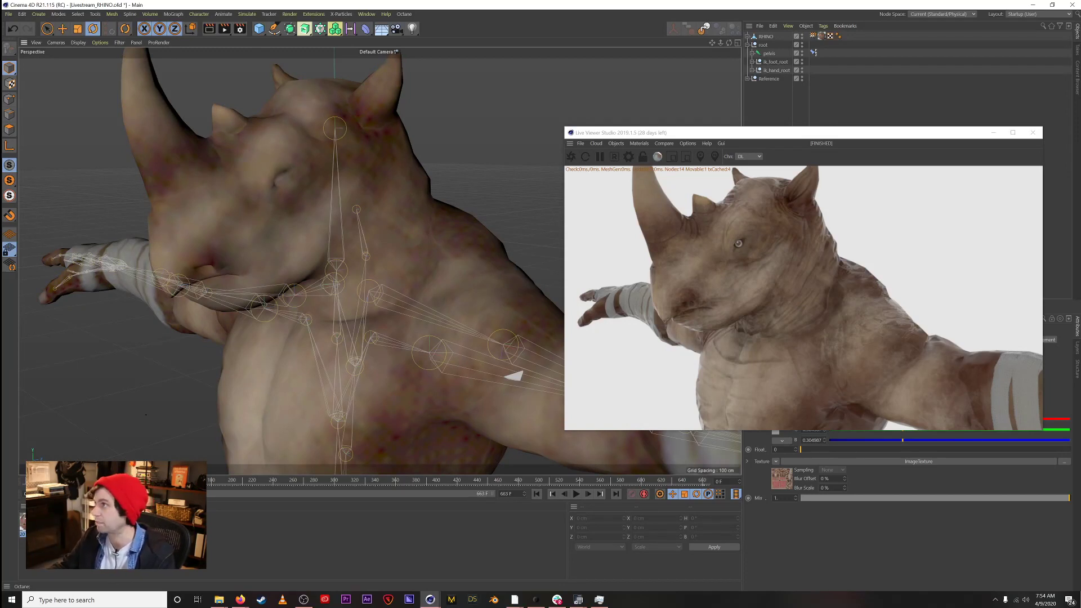
{"action": "right_click_drag", "start_coordinate": [427, 348], "coordinate": [343, 366], "text": "alt"}
{"action": "middle_click_drag", "start_coordinate": [343, 367], "coordinate": [303, 201], "text": "alt"}
{"action": "left_click_drag", "start_coordinate": [303, 201], "coordinate": [366, 238], "text": "alt"}
{"action": "left_click", "coordinate": [577, 494]}
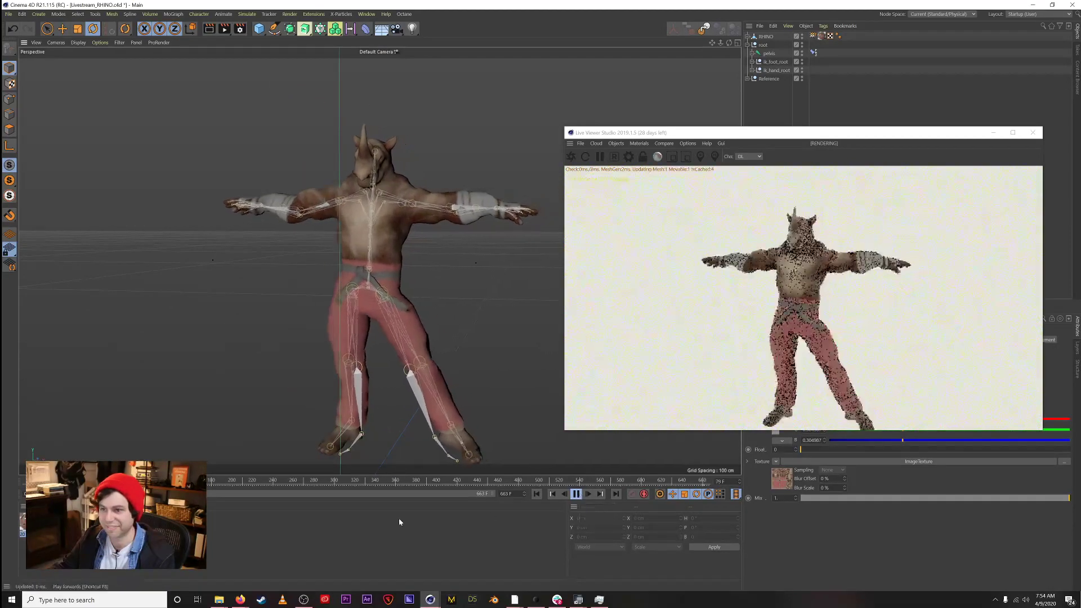
{"action": "left_click_drag", "start_coordinate": [211, 482], "coordinate": [302, 485]}
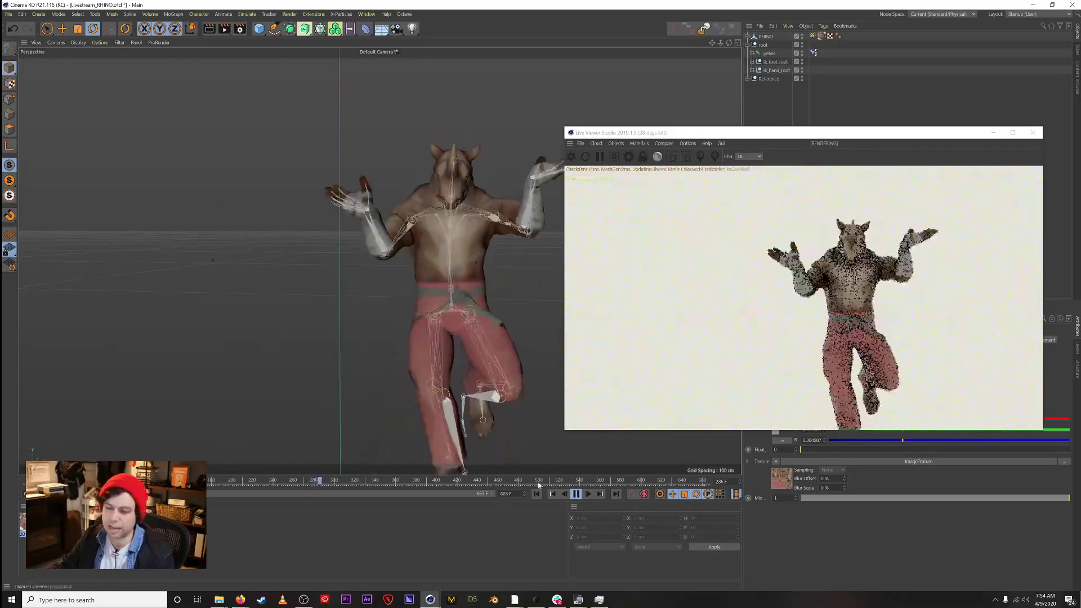
{"action": "left_click", "coordinate": [577, 494]}
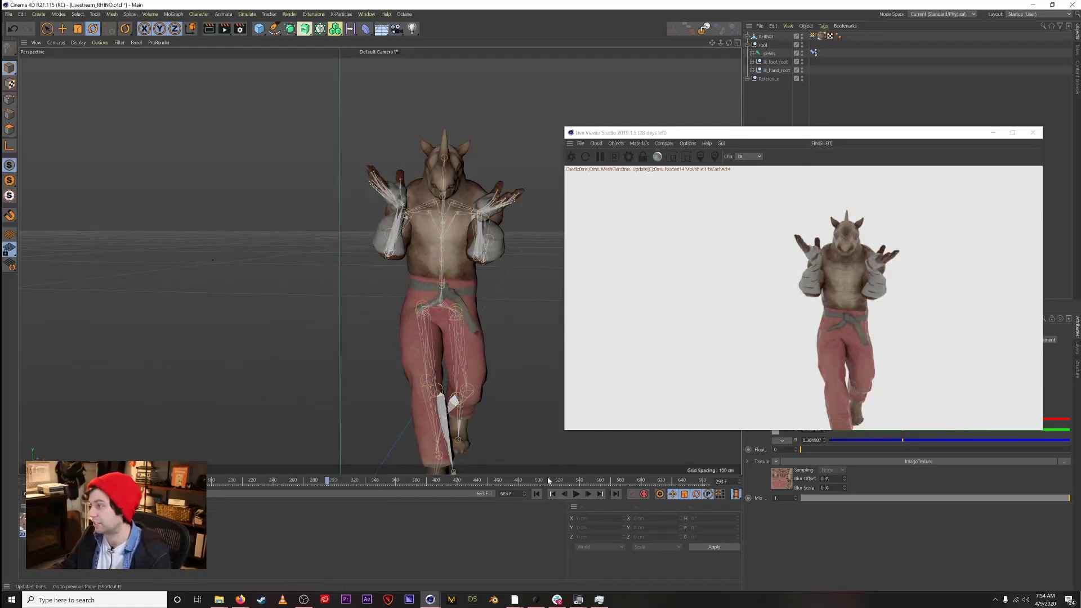
Step: Examine the rhino's raised-hands pose up close and play the dance a little further, pausing at frame 309
{"action": "scroll", "coordinate": [517, 158], "scroll_direction": "up", "scroll_amount": 3}
{"action": "scroll", "coordinate": [516, 158], "scroll_direction": "up", "scroll_amount": 3}
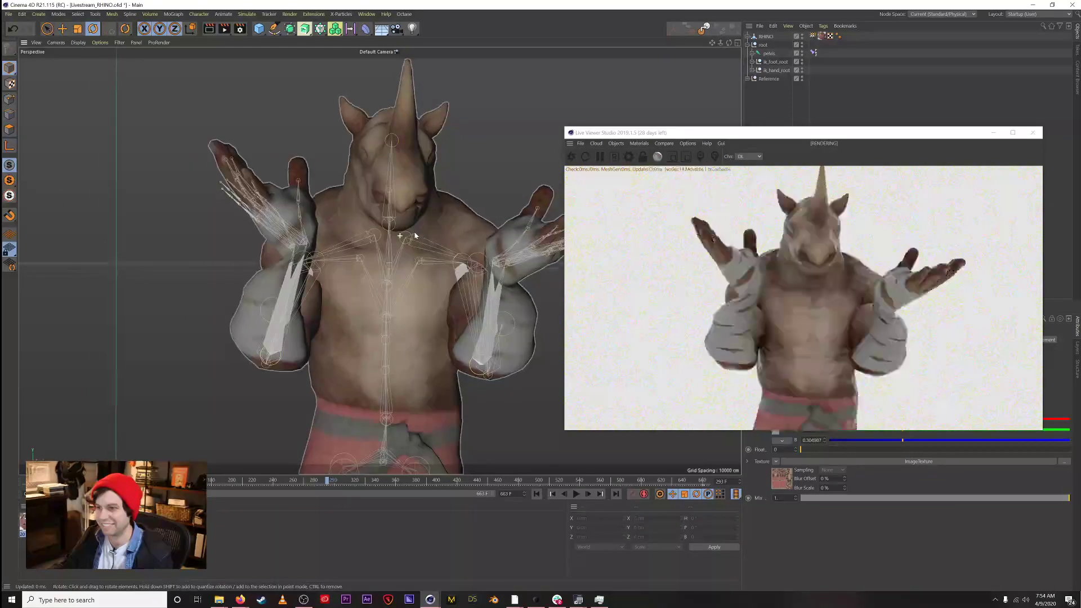
{"action": "left_click_drag", "start_coordinate": [414, 234], "coordinate": [308, 305], "text": "alt"}
{"action": "scroll", "coordinate": [308, 306], "scroll_direction": "down", "scroll_amount": 3}
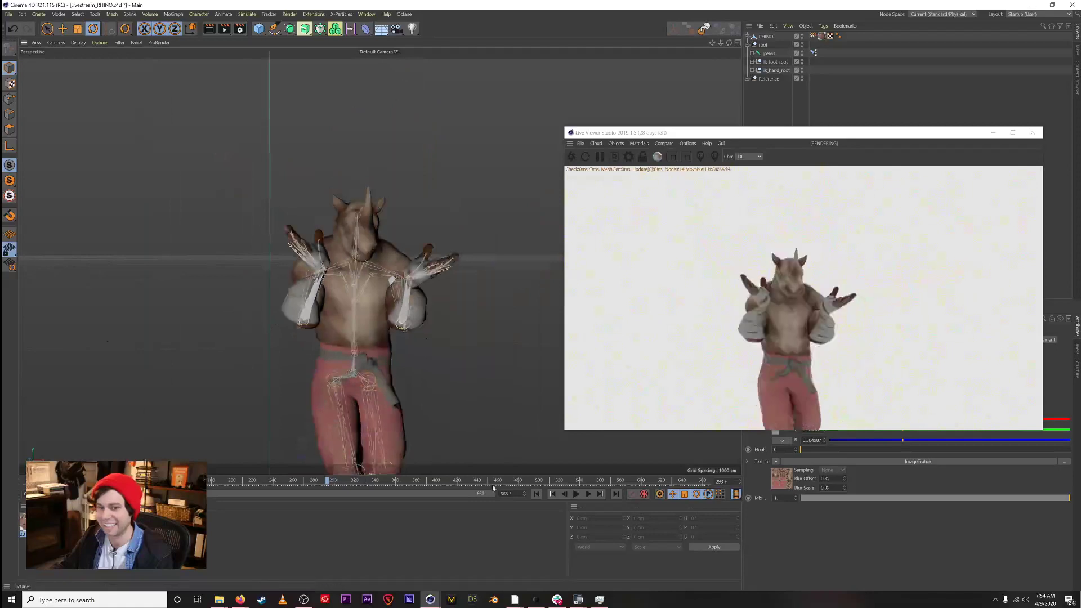
{"action": "left_click", "coordinate": [575, 494]}
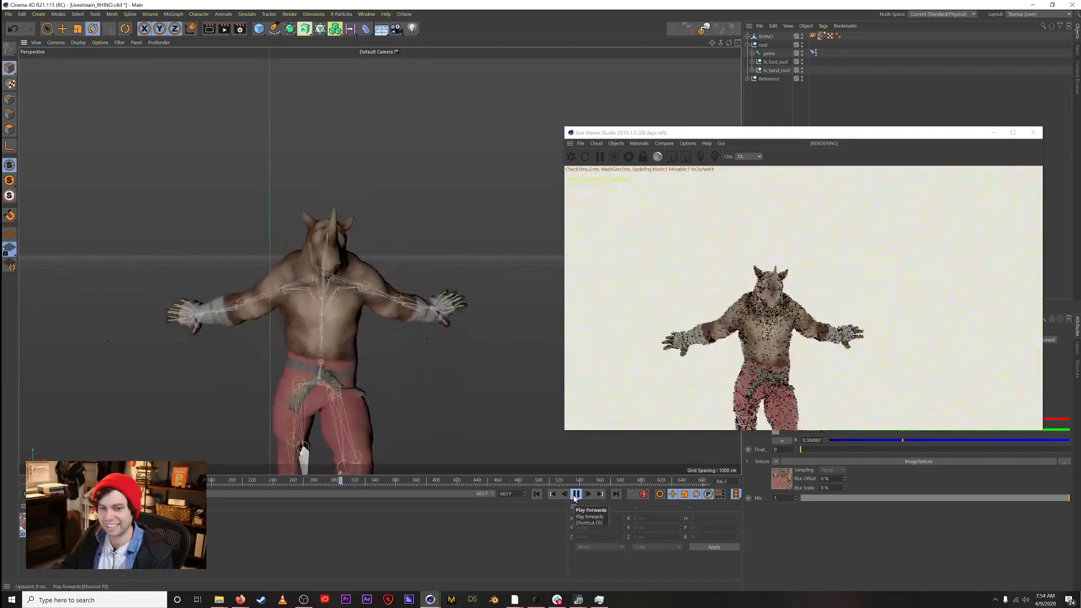
{"action": "left_click", "coordinate": [575, 495]}
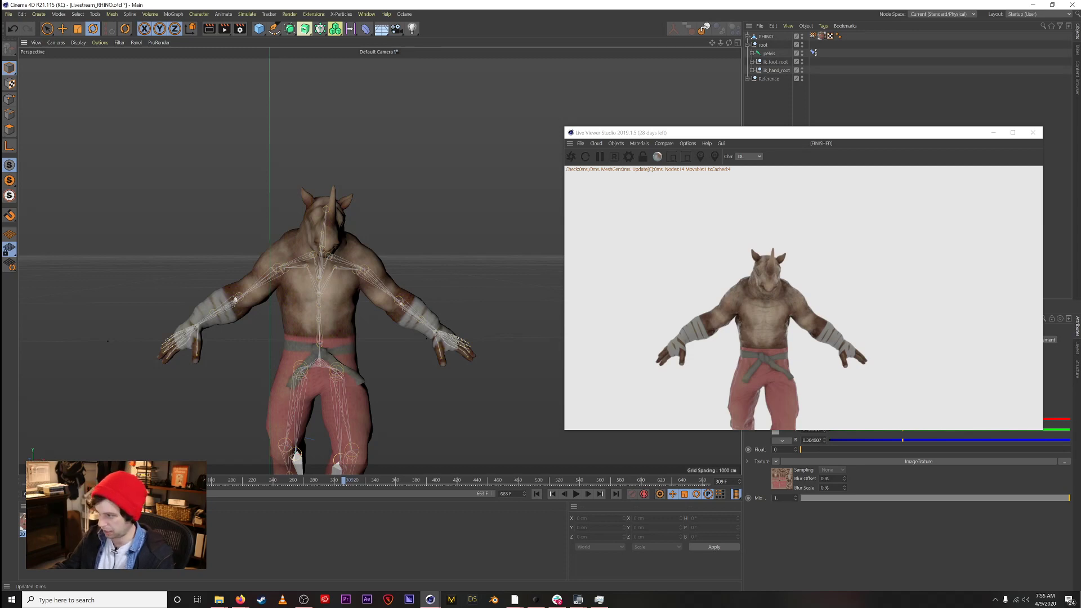
Step: Shrink the Live Viewer window to a small preview beside the full-body rhino in the viewport
{"action": "scroll", "coordinate": [400, 353], "scroll_direction": "down", "scroll_amount": 3}
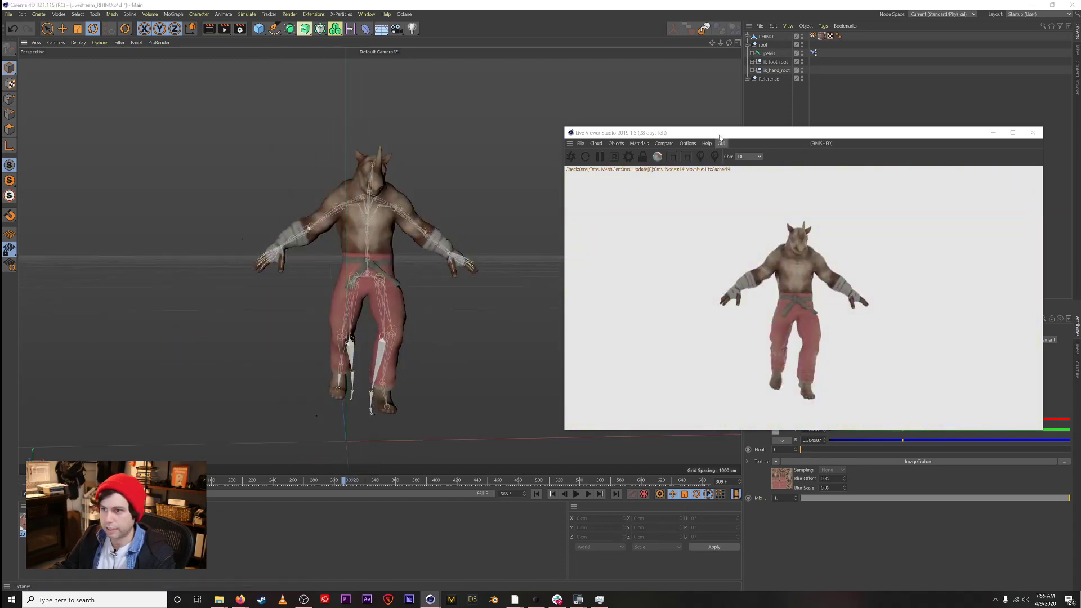
{"action": "left_click_drag", "start_coordinate": [720, 136], "coordinate": [707, 149]}
{"action": "left_click_drag", "start_coordinate": [1029, 442], "coordinate": [751, 290]}
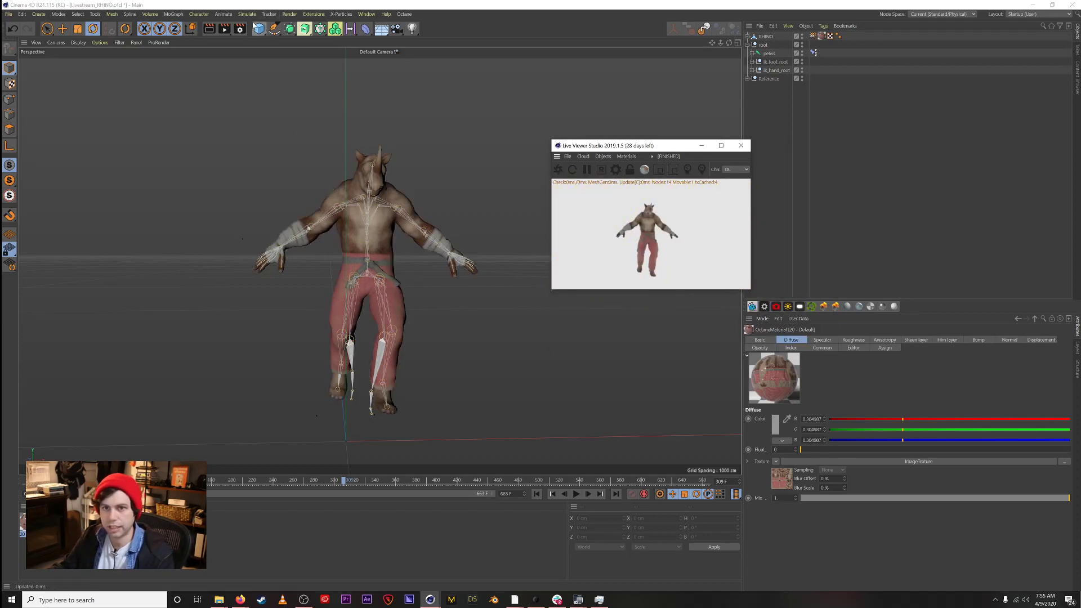
{"action": "left_click_drag", "start_coordinate": [666, 148], "coordinate": [625, 179]}
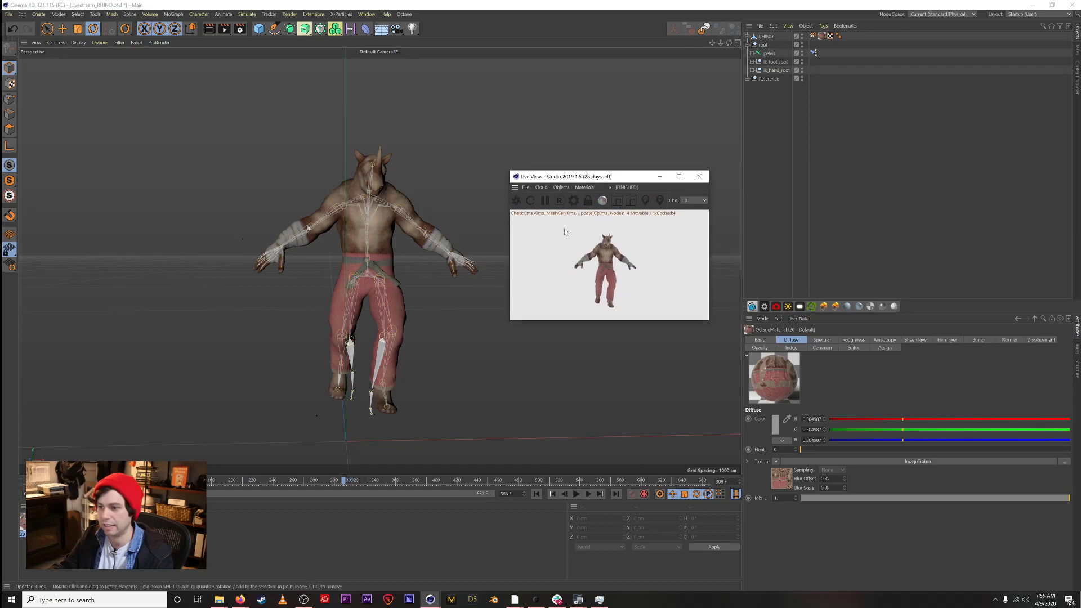
Step: Open the RK_Octane_Lighting_Essentials_r21 presets in the Content Browser and place the Live Viewer window clear of them
{"action": "left_click", "coordinate": [1077, 76]}
{"action": "left_click", "coordinate": [807, 64]}
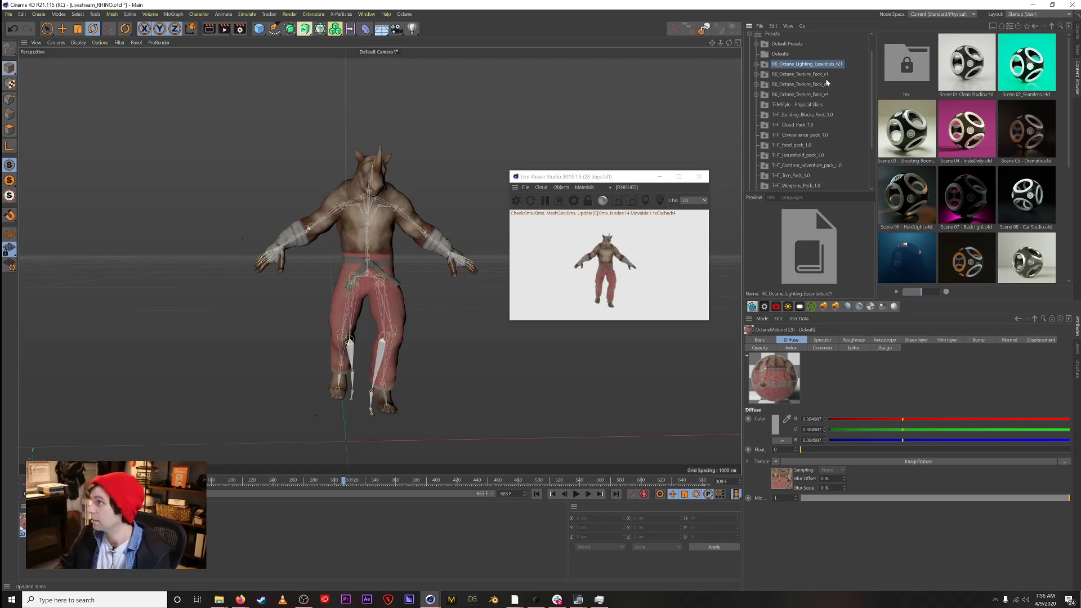
{"action": "left_click", "coordinate": [242, 600]}
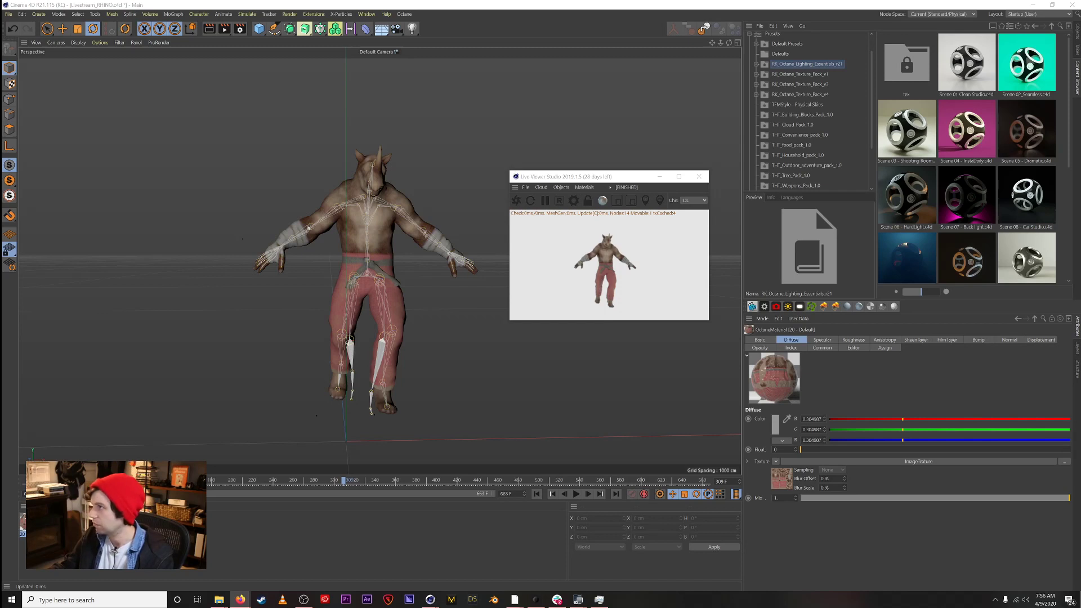
{"action": "left_click_drag", "start_coordinate": [617, 176], "coordinate": [669, 172]}
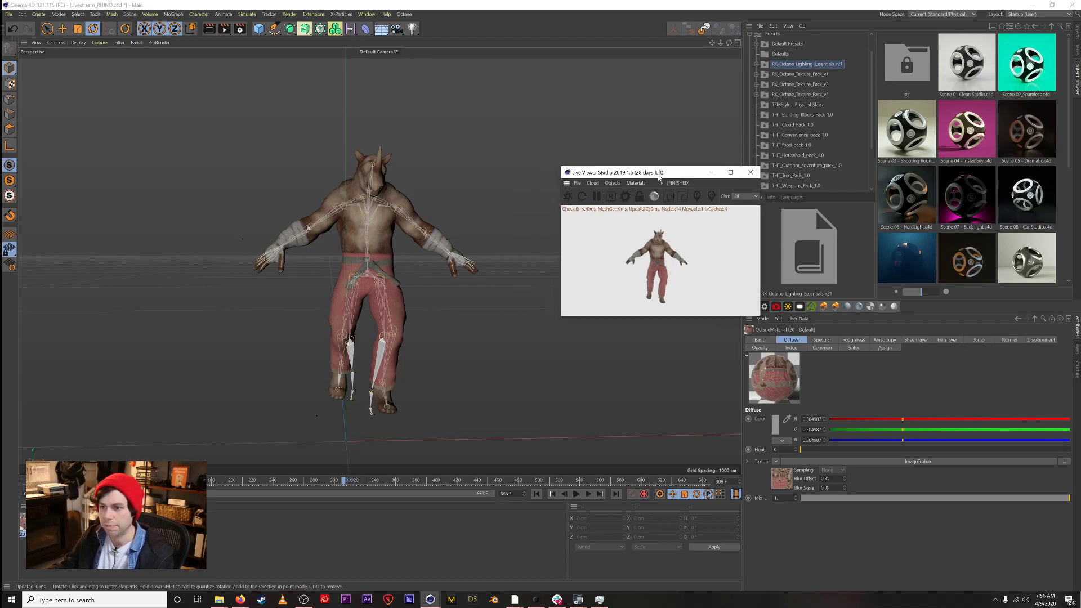
{"action": "mouse_move", "coordinate": [393, 247]}
{"action": "left_mouse_down", "text": "alt"}
{"action": "mouse_move", "coordinate": [369, 257]}
{"action": "mouse_move", "coordinate": [384, 262]}
{"action": "left_mouse_up", "text": "alt"}
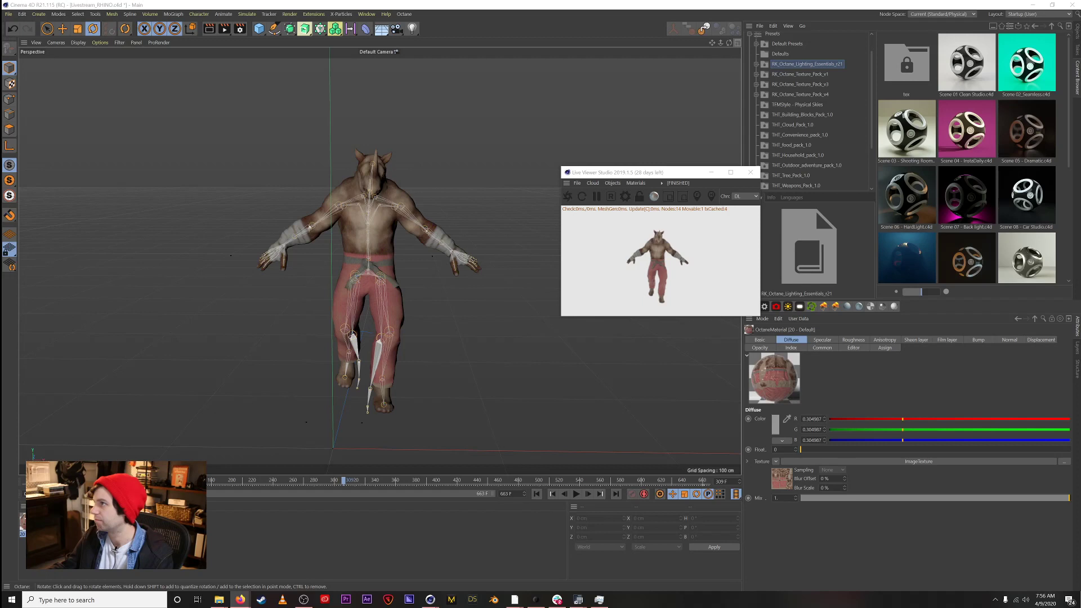
{"action": "left_click_drag", "start_coordinate": [668, 173], "coordinate": [653, 148]}
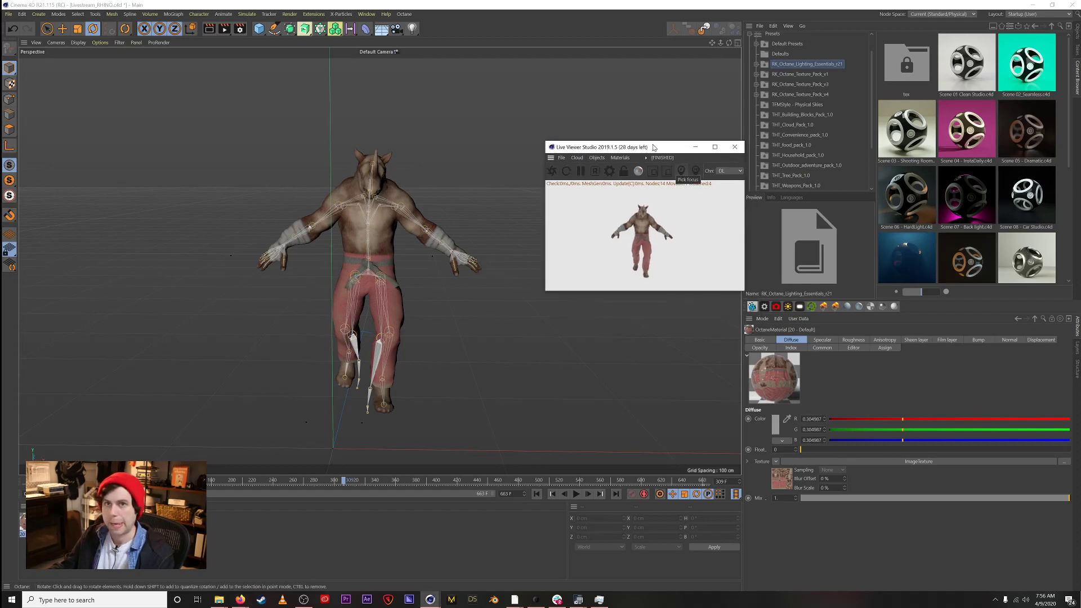
{"action": "left_click_drag", "start_coordinate": [632, 149], "coordinate": [631, 147]}
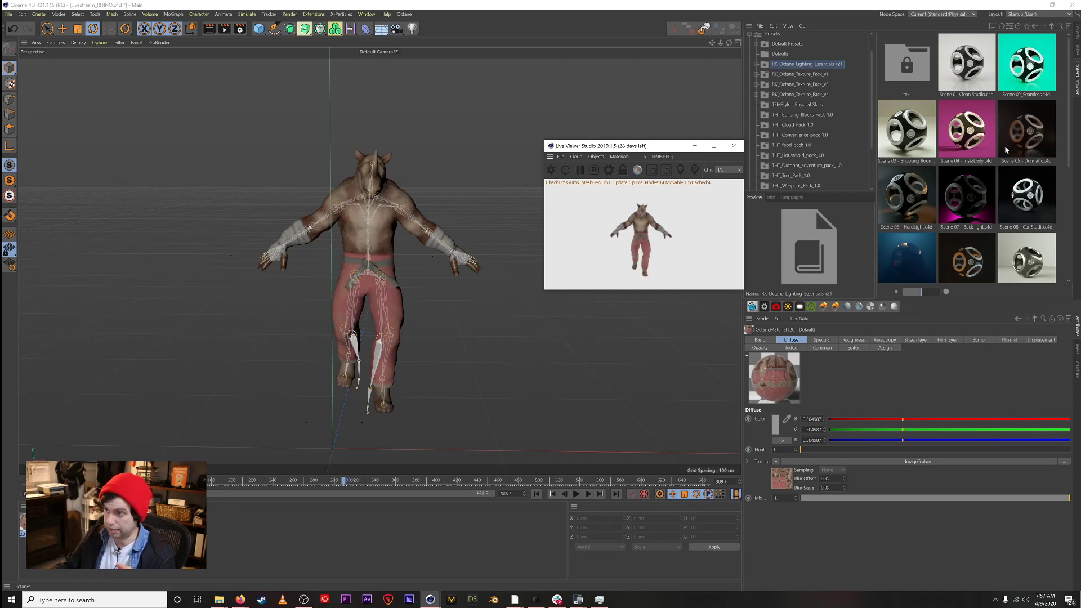
Step: Look through the lighting scene presets and open Scene 01 Clean Studio as its own project
{"action": "scroll", "coordinate": [1005, 144], "scroll_direction": "down", "scroll_amount": 3}
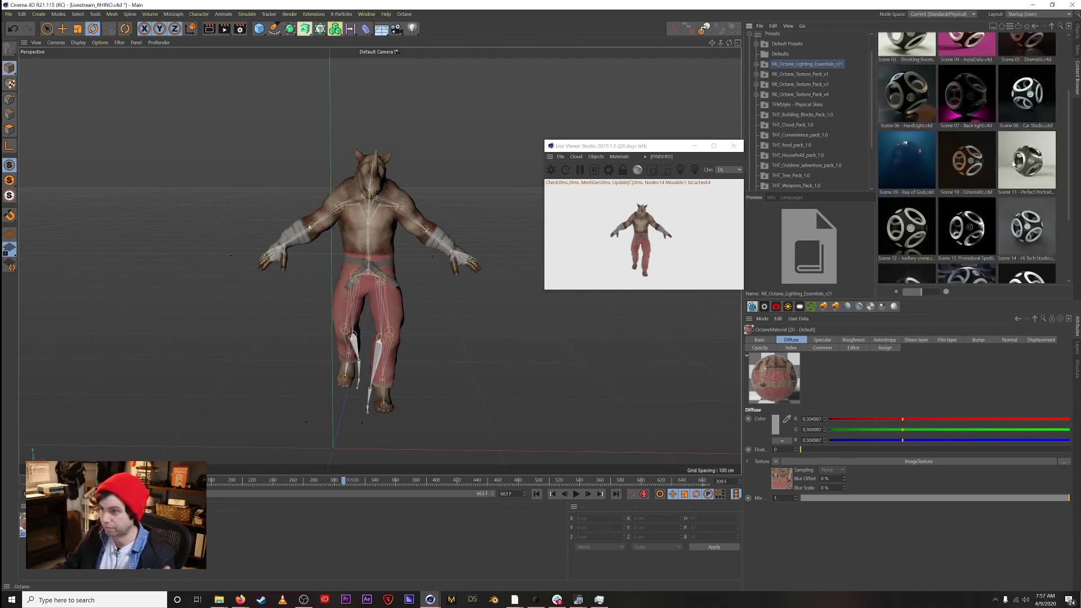
{"action": "scroll", "coordinate": [1011, 168], "scroll_direction": "up", "scroll_amount": 2}
{"action": "scroll", "coordinate": [987, 176], "scroll_direction": "down", "scroll_amount": 3}
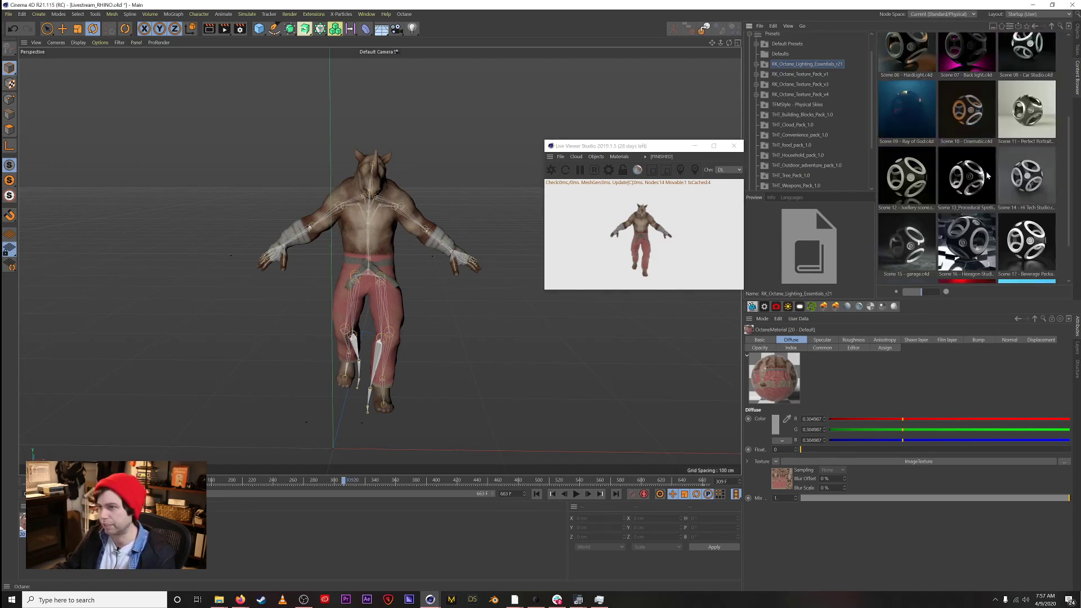
{"action": "scroll", "coordinate": [978, 190], "scroll_direction": "down", "scroll_amount": 2}
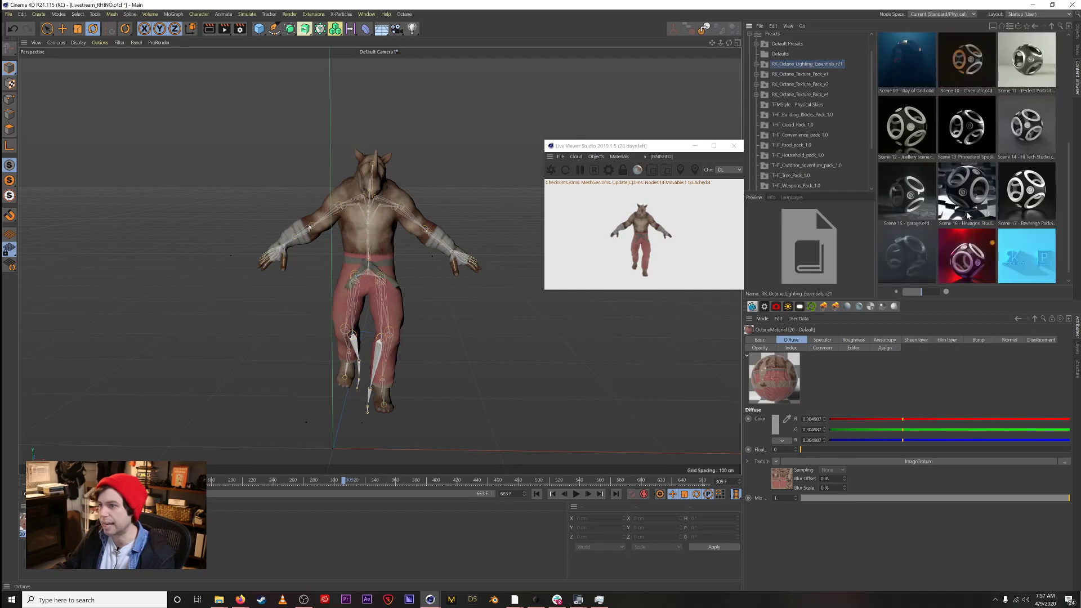
{"action": "scroll", "coordinate": [960, 212], "scroll_direction": "up", "scroll_amount": 5}
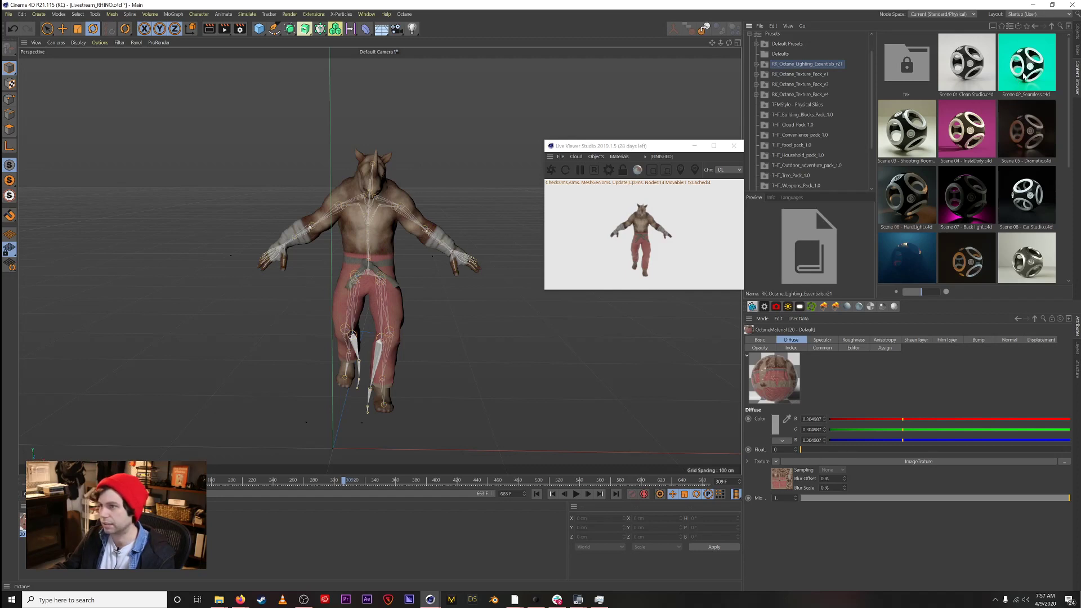
{"action": "left_click", "coordinate": [984, 72]}
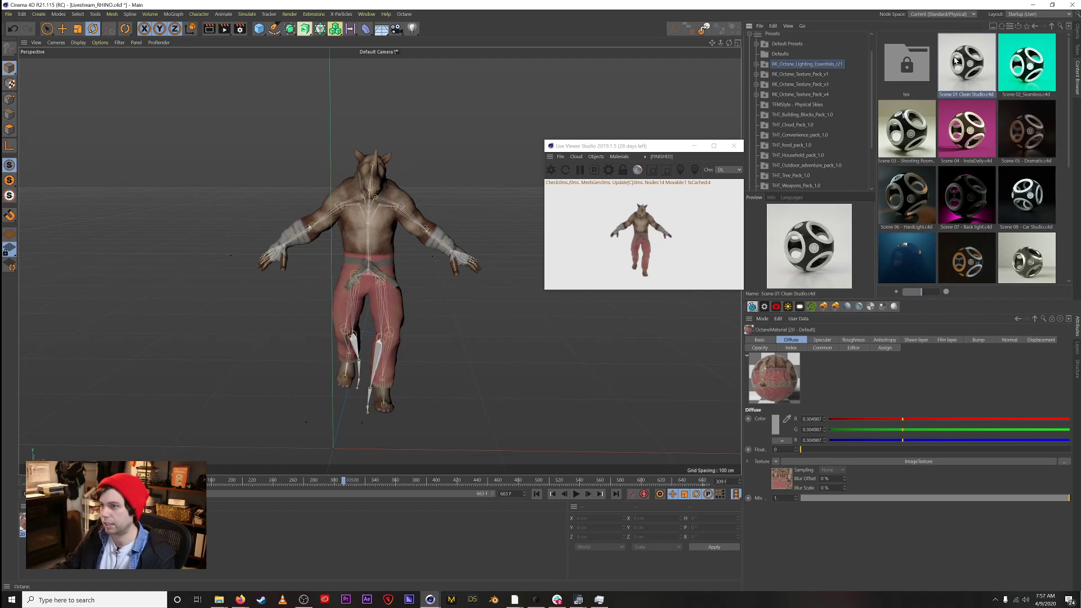
{"action": "left_click_drag", "start_coordinate": [612, 105], "coordinate": [564, 94]}
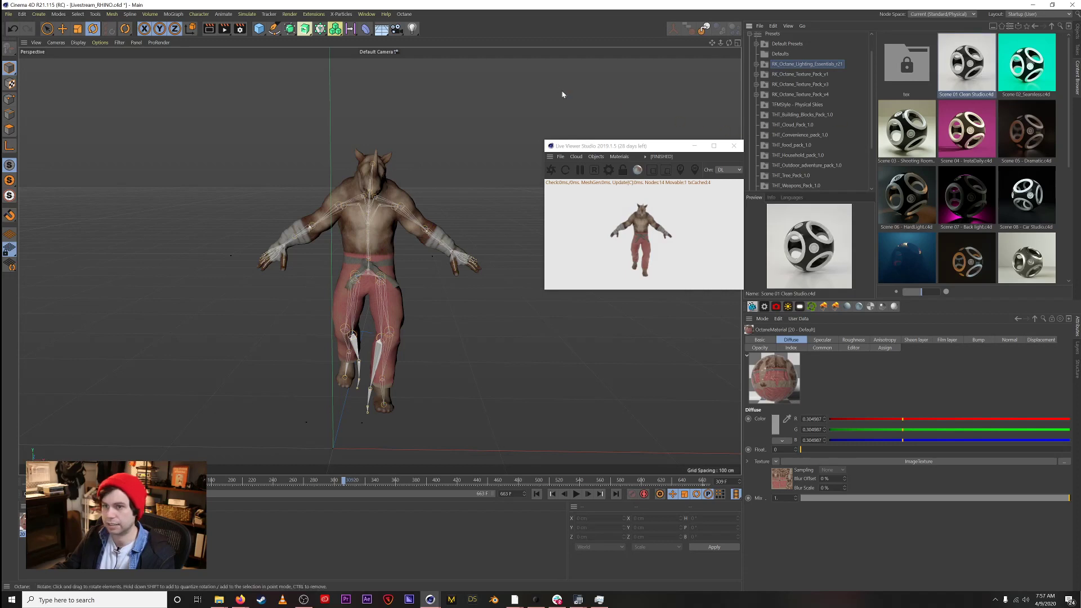
{"action": "double_click", "coordinate": [976, 64]}
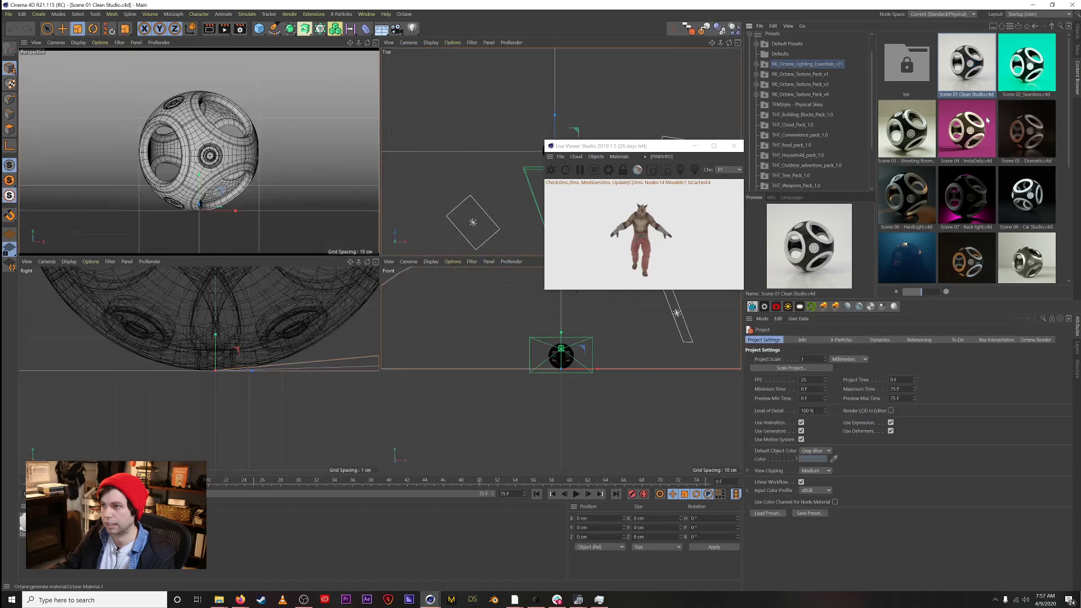
Step: Copy the Camera, Placeholder and Scene 01 Clean Studio objects into the Livestream_RHINO project
{"action": "left_click", "coordinate": [1077, 31]}
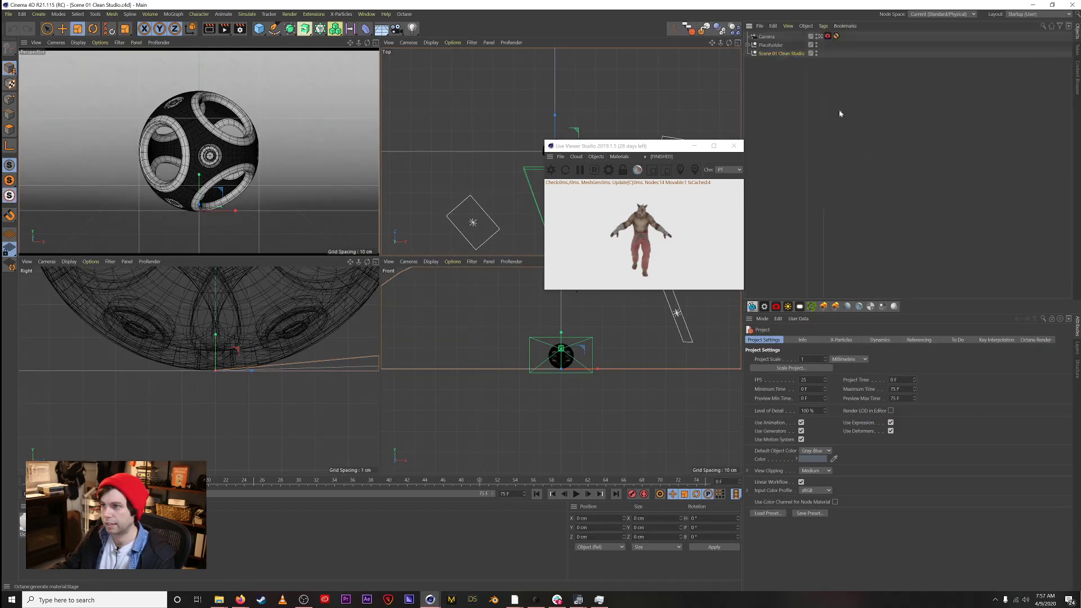
{"action": "key", "text": "ctrl+a"}
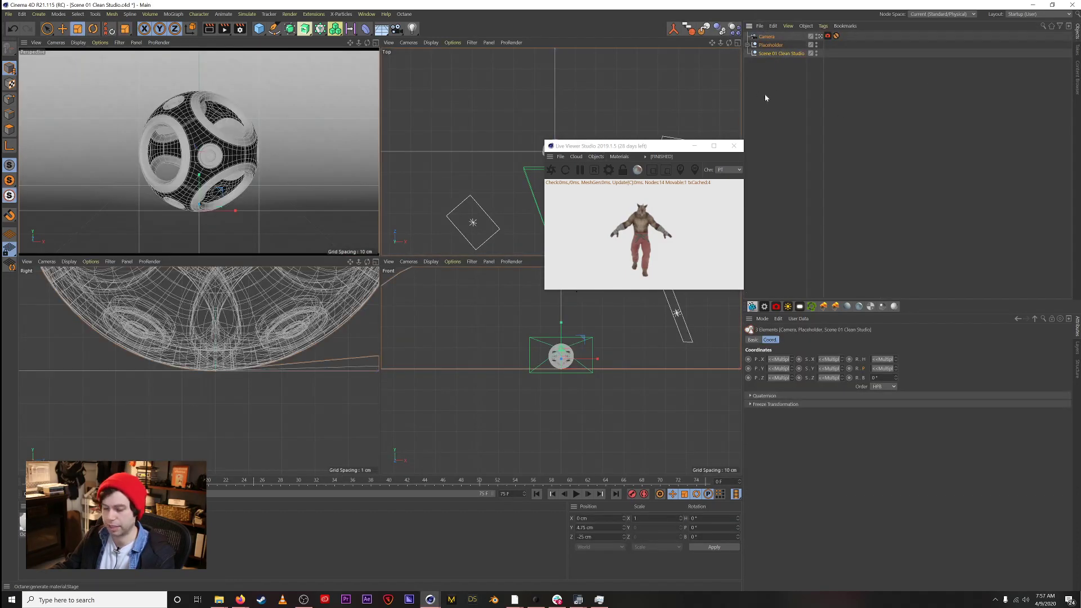
{"action": "key", "text": "v"}
{"action": "mouse_move", "coordinate": [769, 109]}
{"action": "left_click", "coordinate": [773, 129]}
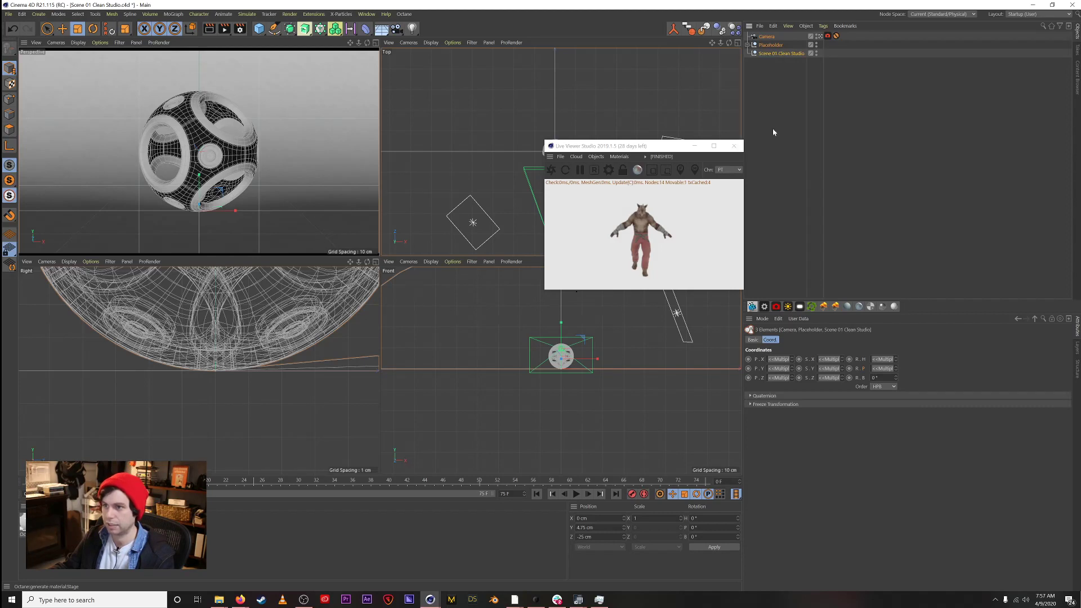
{"action": "key", "text": "v"}
{"action": "mouse_move", "coordinate": [774, 112]}
{"action": "left_click", "coordinate": [776, 152]}
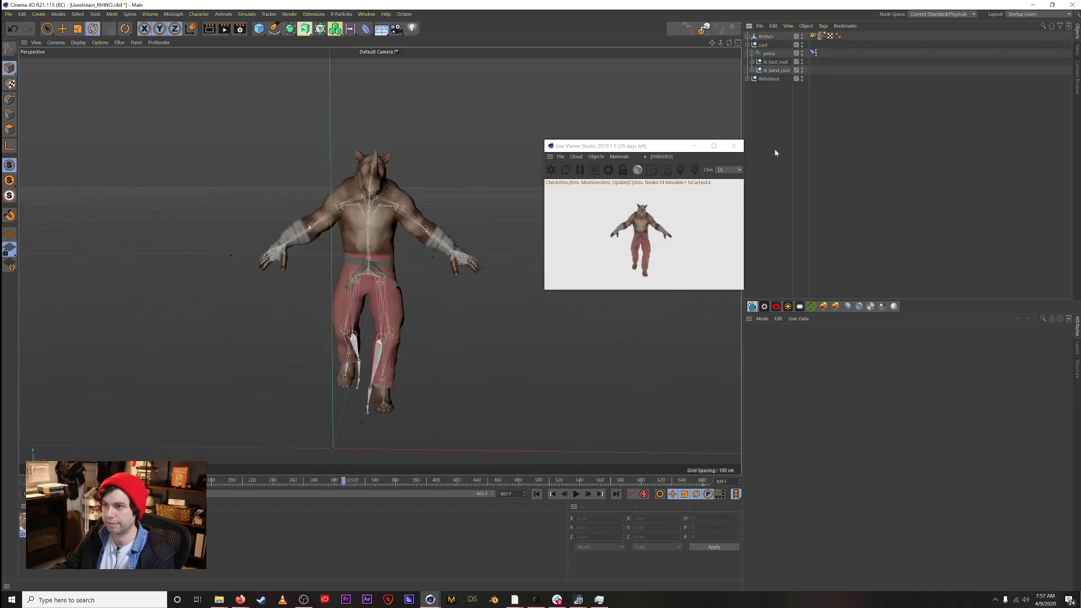
{"action": "key", "text": "ctrl+v"}
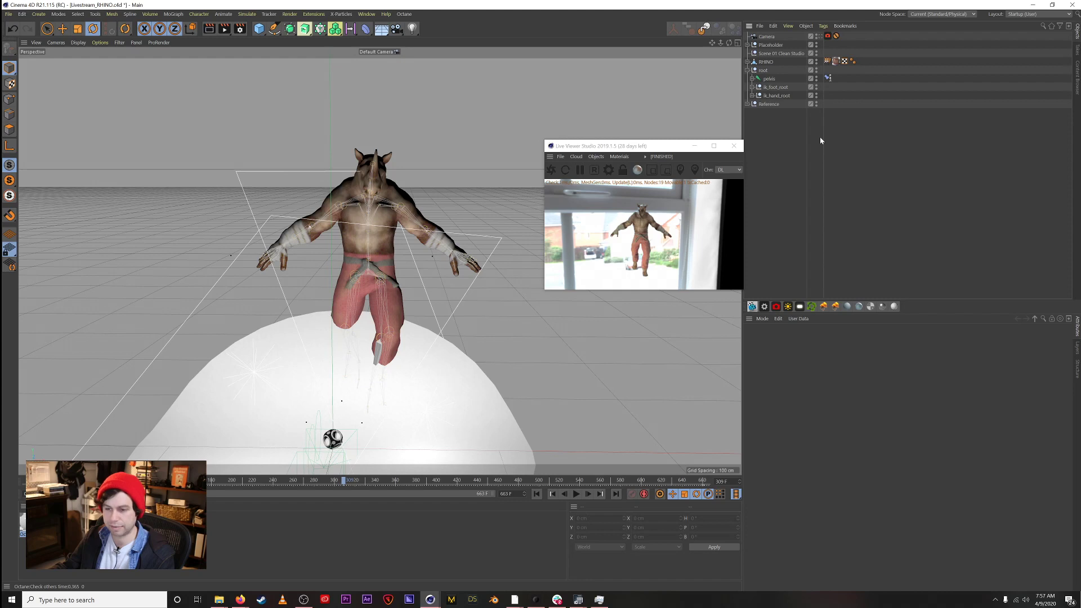
Step: Save the project as a new version named Livestream_RHINO_v02 and reposition the Live Viewer window
{"action": "key", "text": "ctrl+shift+s"}
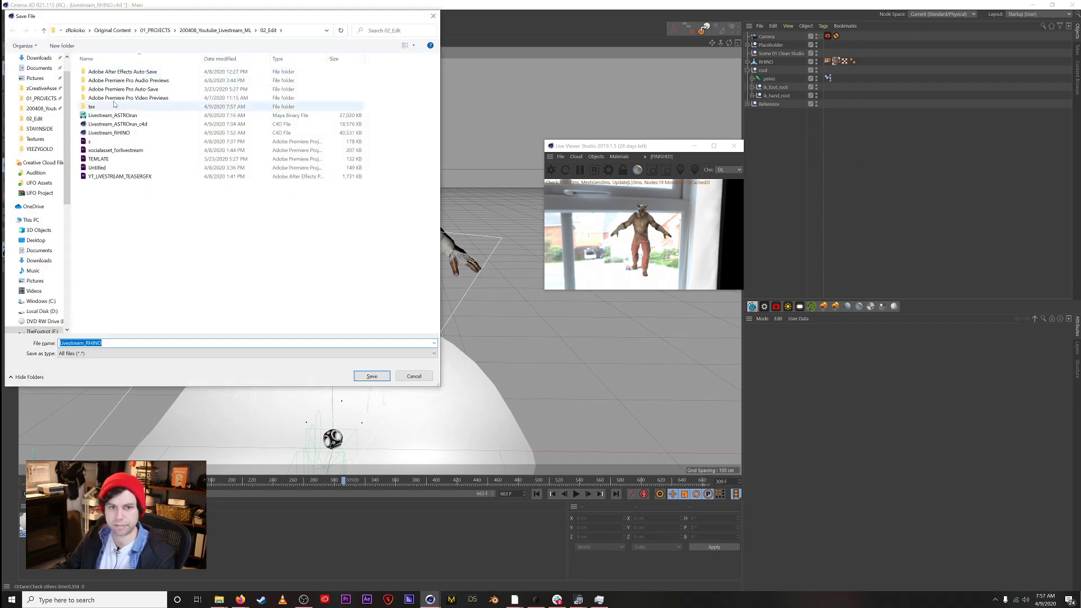
{"action": "key", "text": "End"}
{"action": "type", "text": "_v"}
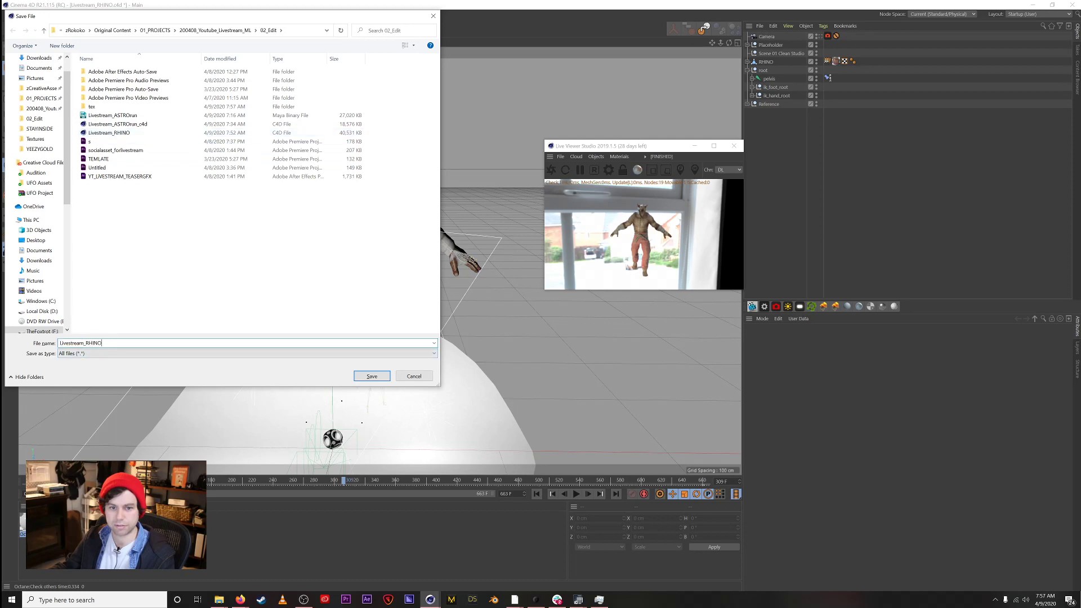
{"action": "key", "text": "Return"}
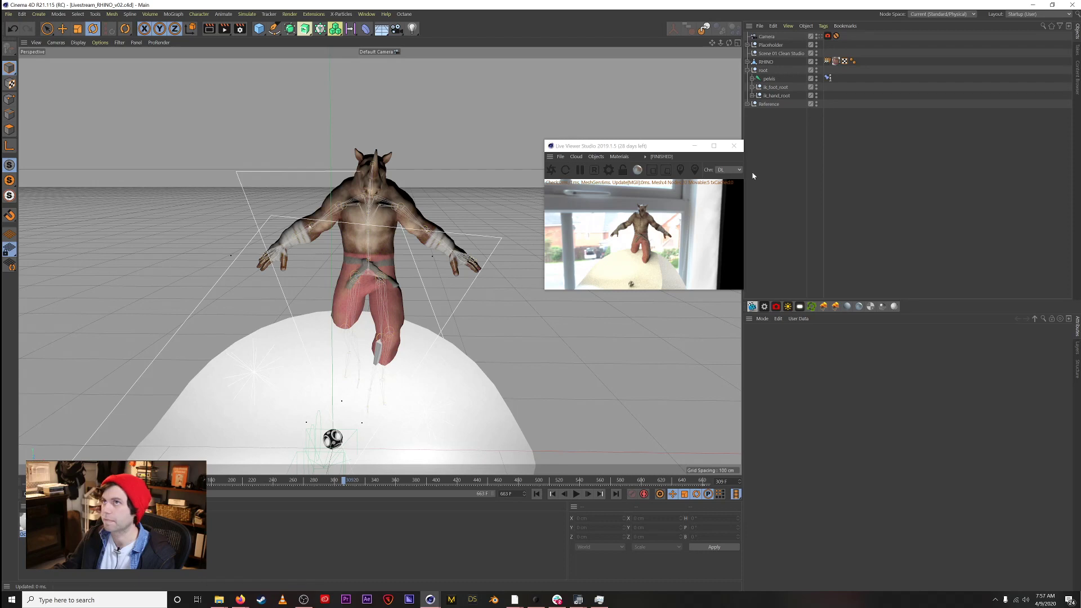
{"action": "left_click_drag", "start_coordinate": [680, 150], "coordinate": [675, 120]}
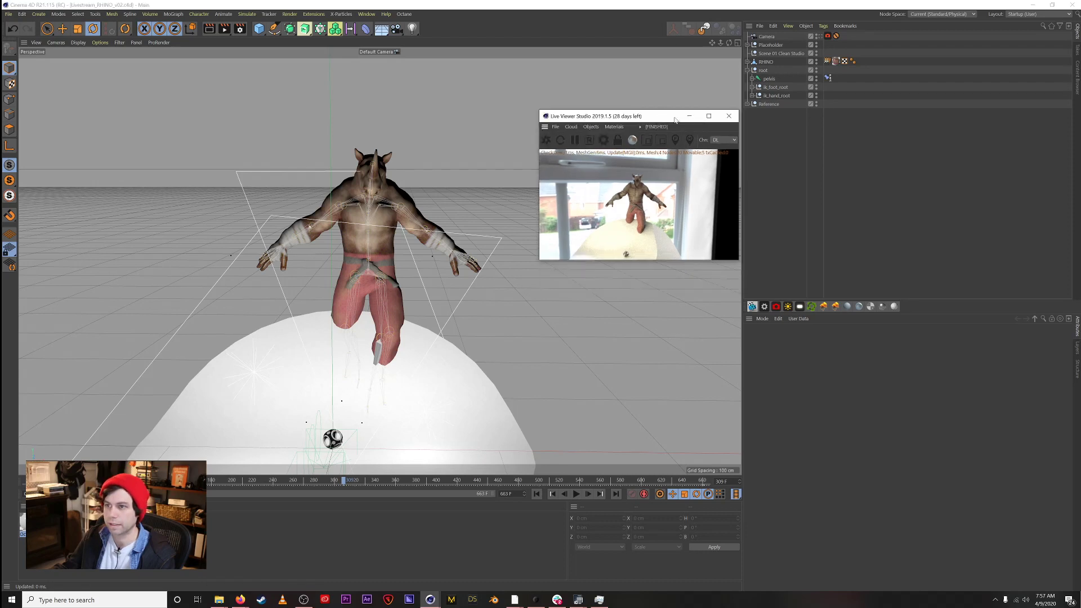
Step: Group the RHINO mesh and its root object under a new null and name the null RHINO
{"action": "left_click", "coordinate": [766, 62]}
{"action": "left_click", "coordinate": [770, 71], "text": "ctrl"}
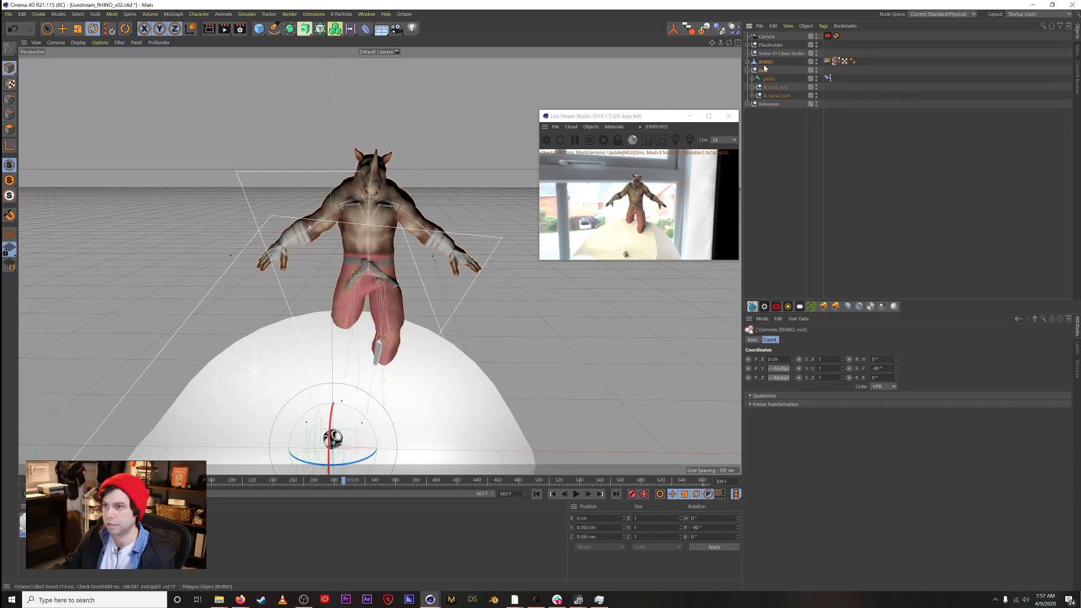
{"action": "key", "text": "alt+g"}
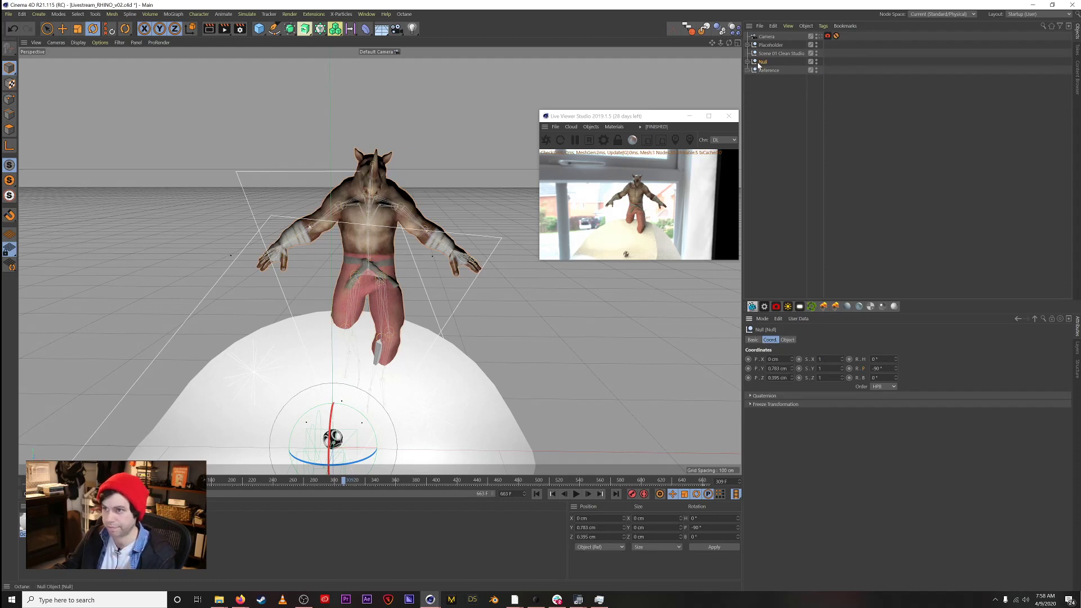
{"action": "double_click", "coordinate": [763, 61]}
{"action": "type", "text": "RHINO"}
{"action": "key", "text": "Return"}
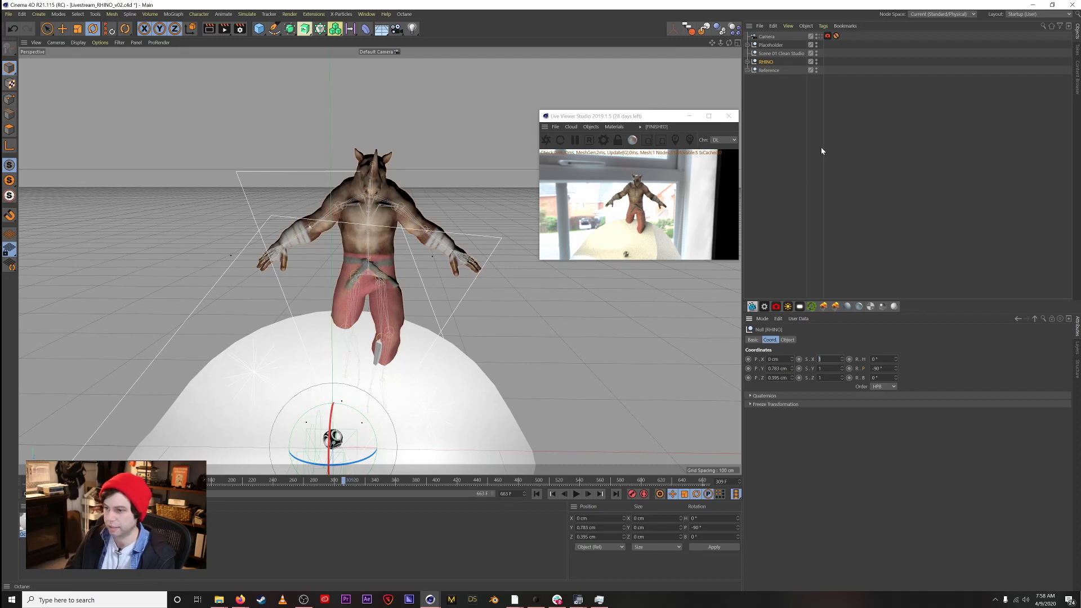
Step: Try scaling the RHINO null to 0.1 on all three axes and undo the change
{"action": "type", "text": "0.1"}
{"action": "key", "text": "Tab"}
{"action": "type", "text": "0.1"}
{"action": "key", "text": "Tab"}
{"action": "type", "text": "0.1"}
{"action": "key", "text": "Return"}
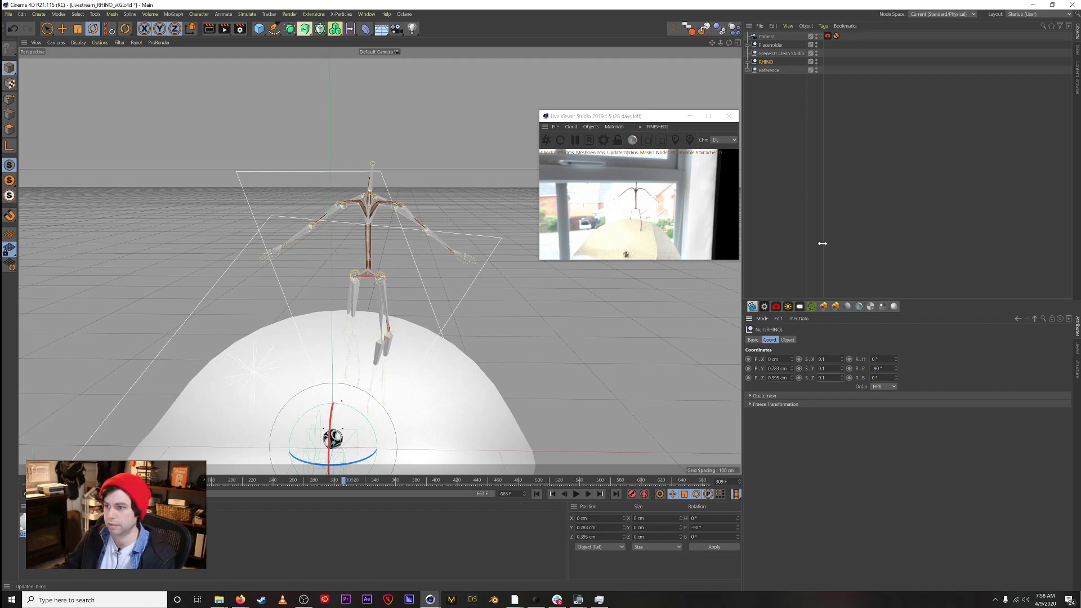
{"action": "key", "text": "ctrl+z"}
{"action": "key", "text": "ctrl+z"}
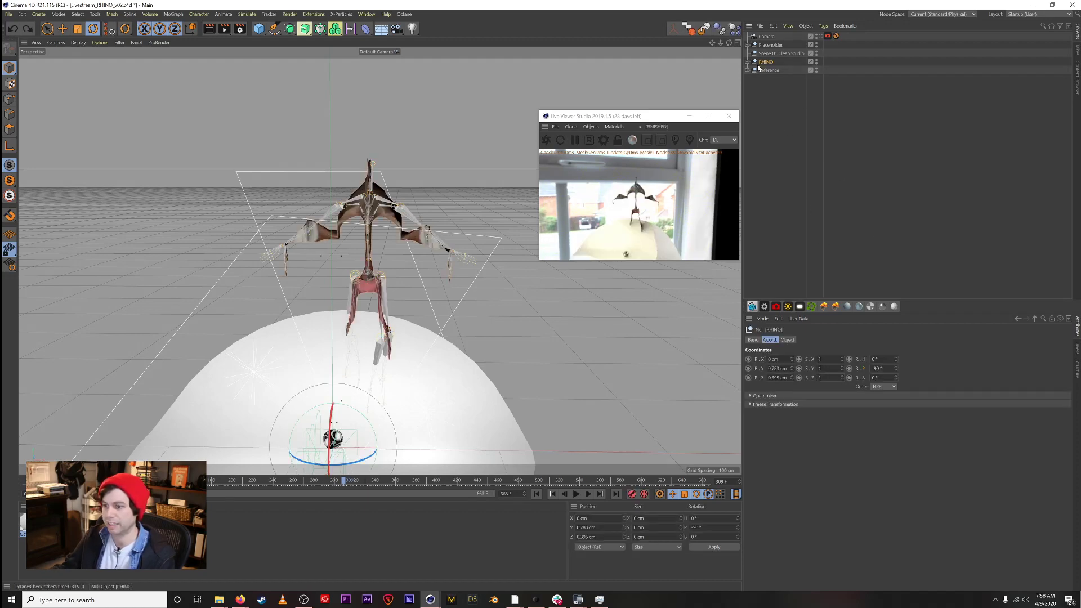
{"action": "key", "text": "ctrl+z"}
Step: Enlarge the Scene 01 Clean Studio stage to a size of about 1113 cm
{"action": "left_click", "coordinate": [775, 108]}
{"action": "left_click", "coordinate": [782, 53]}
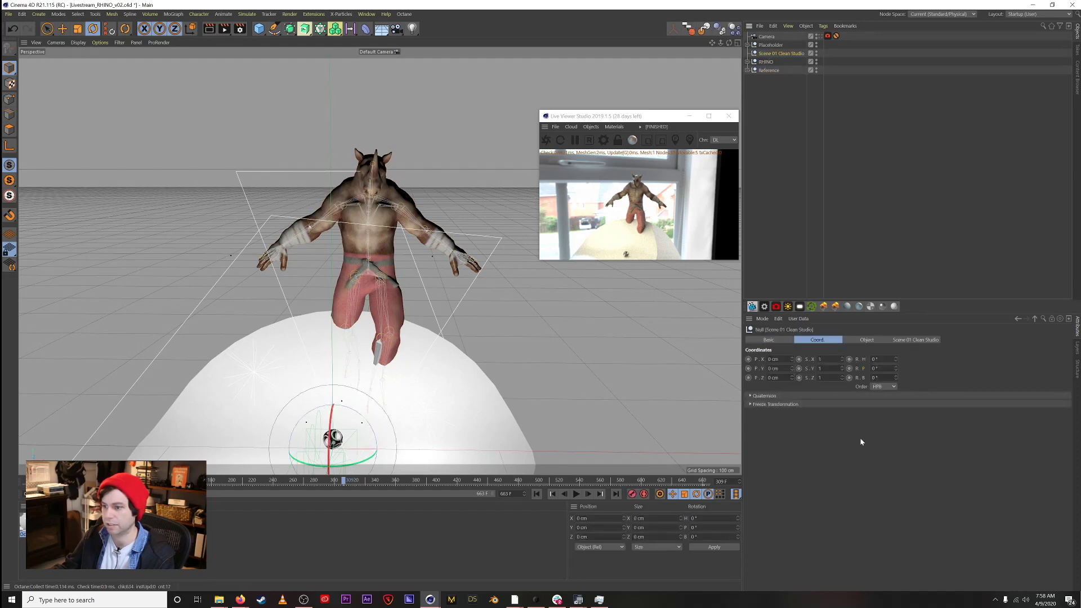
{"action": "left_click", "coordinate": [905, 342]}
{"action": "left_click_drag", "start_coordinate": [832, 534], "coordinate": [914, 534]}
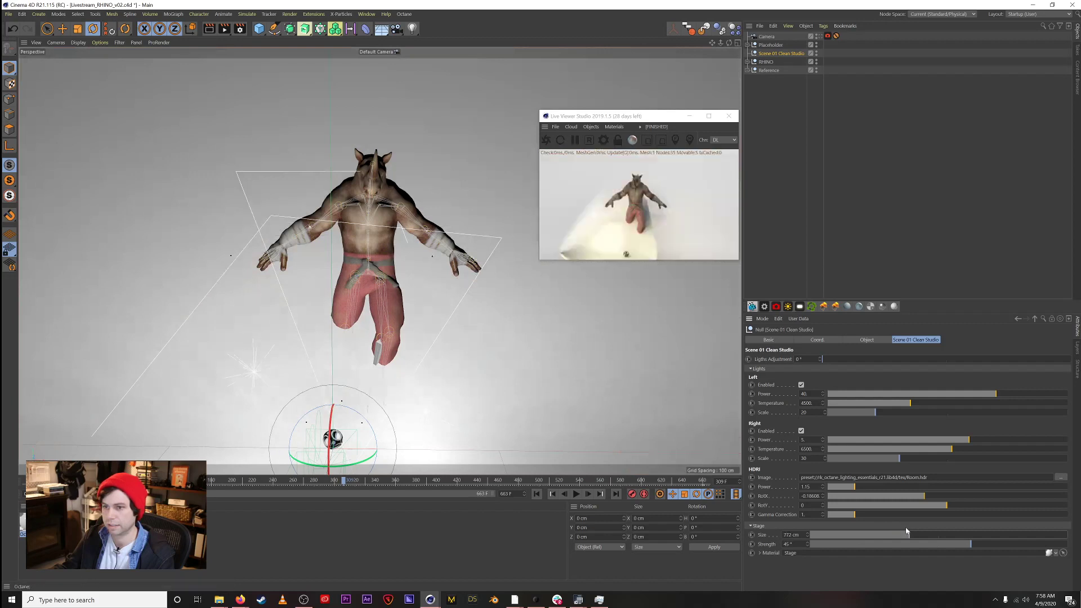
{"action": "scroll", "coordinate": [470, 399], "scroll_direction": "down", "scroll_amount": 5}
{"action": "left_click_drag", "start_coordinate": [474, 392], "coordinate": [602, 377], "text": "alt"}
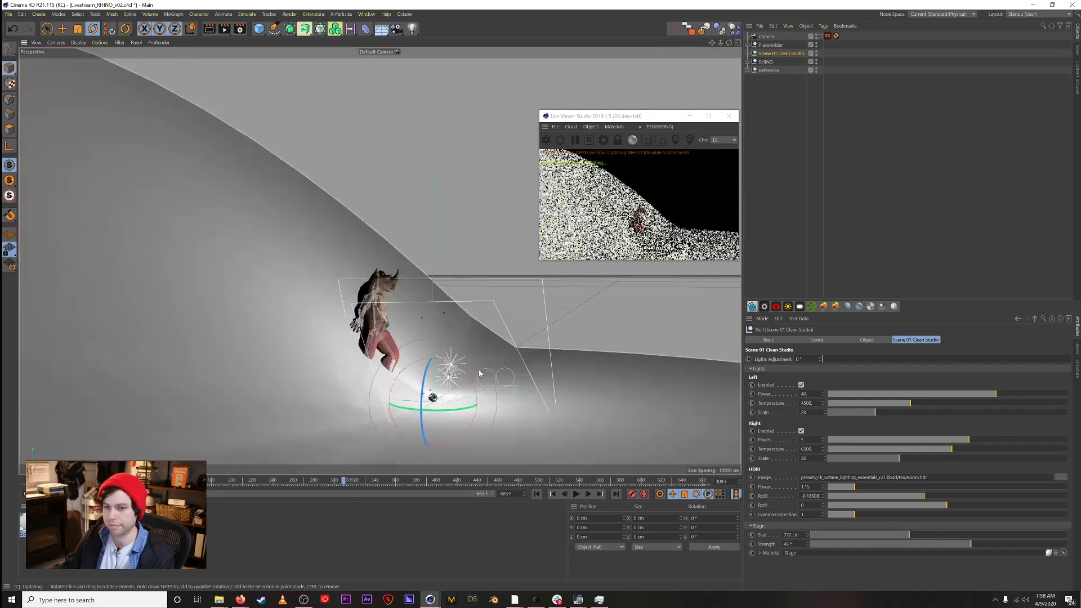
{"action": "scroll", "coordinate": [484, 381], "scroll_direction": "down", "scroll_amount": 3}
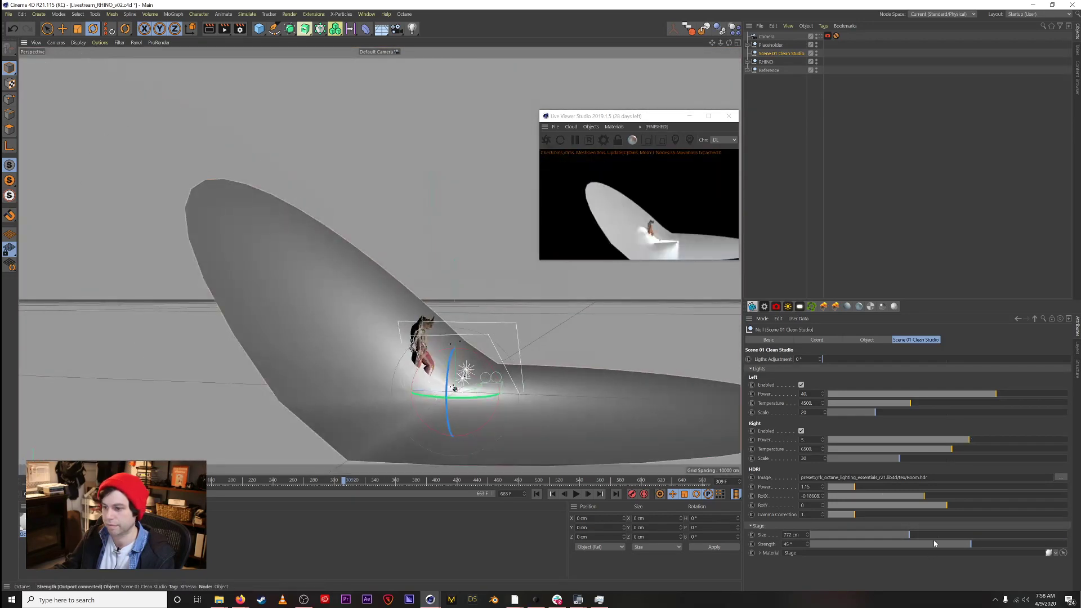
{"action": "left_click_drag", "start_coordinate": [908, 534], "coordinate": [954, 534]}
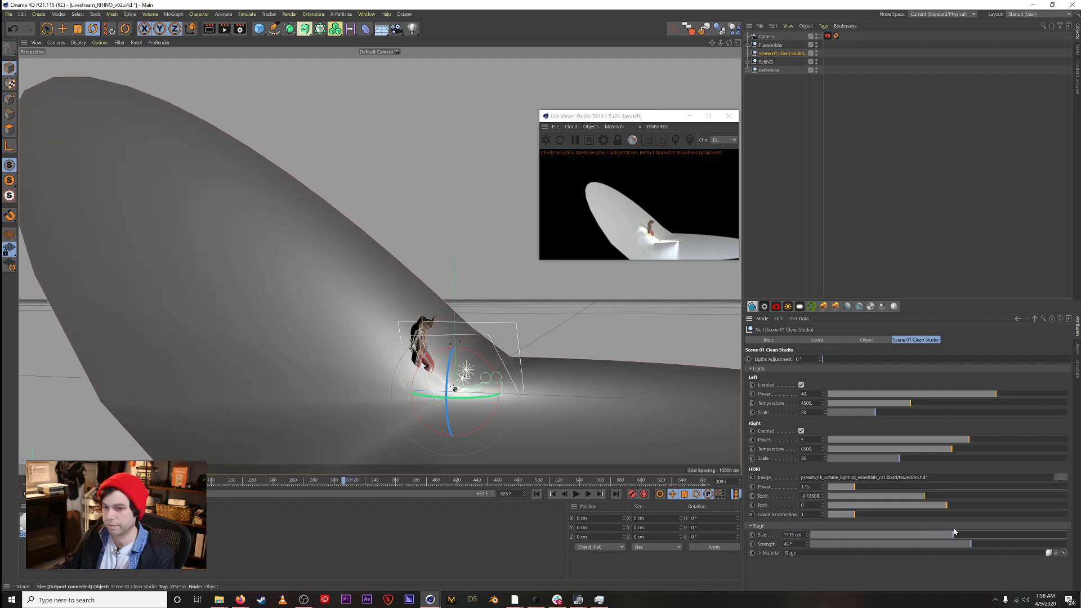
Step: Move the Clean Studio scene's area lights on both sides farther away from the rhino
{"action": "left_click_drag", "start_coordinate": [412, 376], "coordinate": [235, 391], "text": "alt"}
{"action": "key", "text": "e"}
{"action": "left_click_drag", "start_coordinate": [312, 355], "coordinate": [381, 392], "text": "alt"}
{"action": "left_click", "coordinate": [363, 389]}
{"action": "left_click_drag", "start_coordinate": [320, 425], "coordinate": [451, 390]}
{"action": "left_click_drag", "start_coordinate": [453, 389], "coordinate": [660, 393]}
{"action": "left_click", "coordinate": [325, 363]}
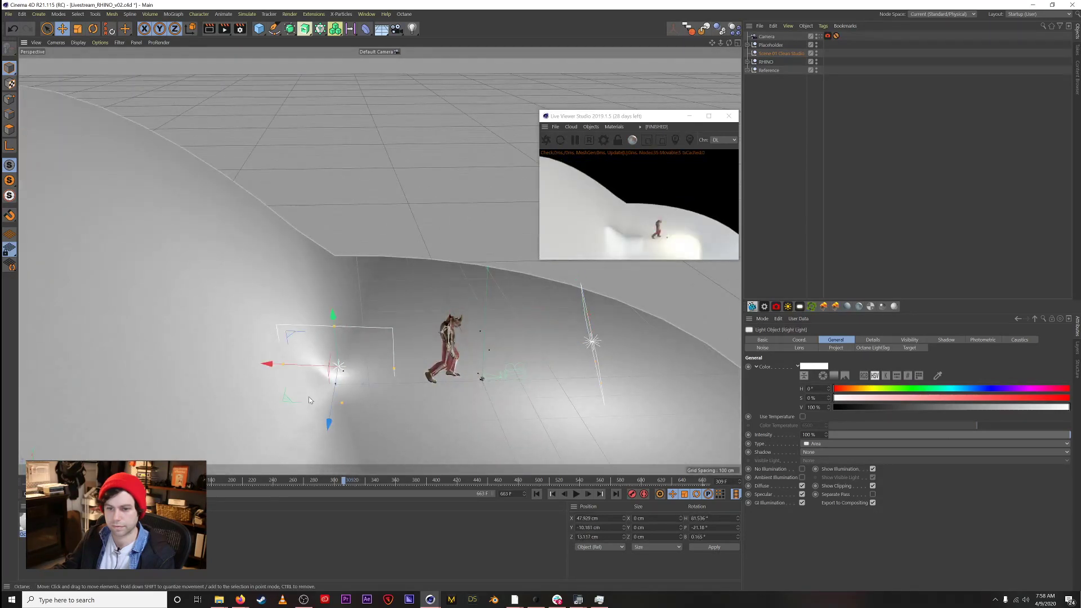
{"action": "left_click_drag", "start_coordinate": [331, 406], "coordinate": [532, 262]}
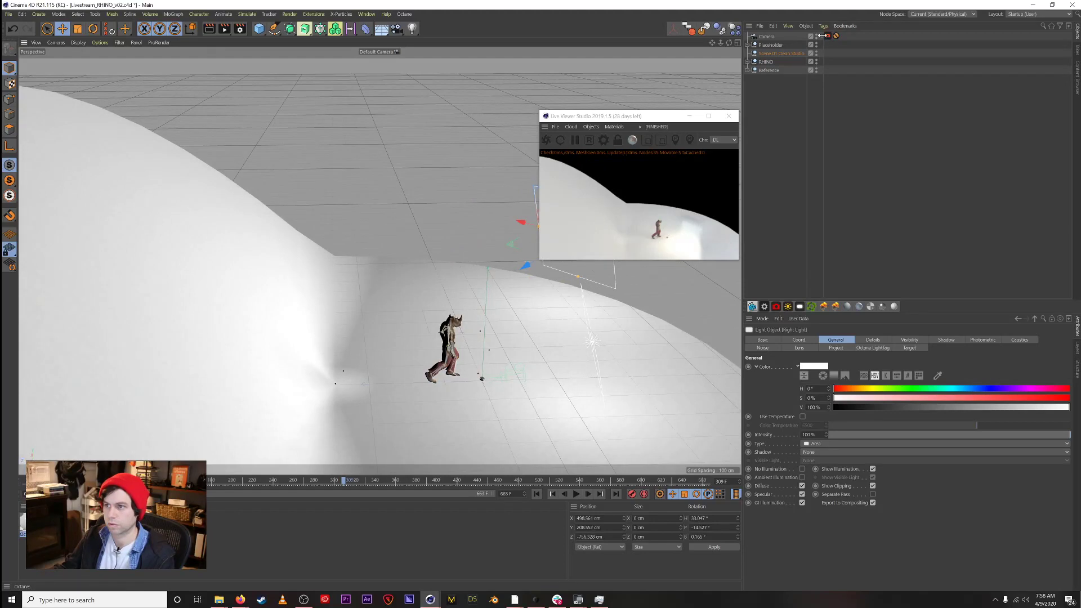
Step: Look through the preset Camera, delete the tag beside its Octane camera tag, and remove the Placeholder object
{"action": "left_click", "coordinate": [819, 36]}
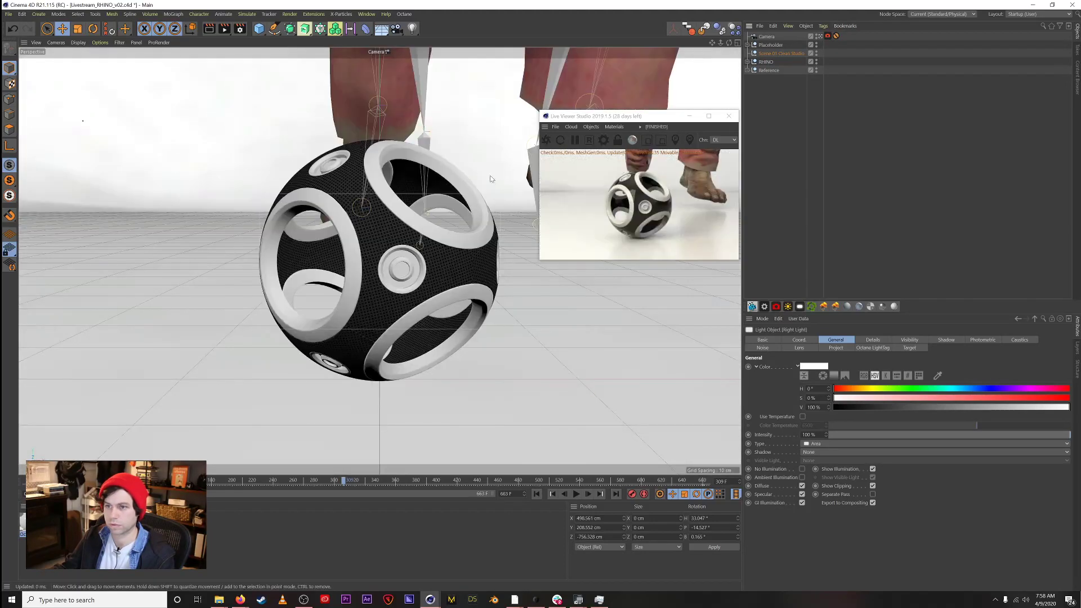
{"action": "left_click", "coordinate": [836, 36]}
{"action": "key", "text": "Delete"}
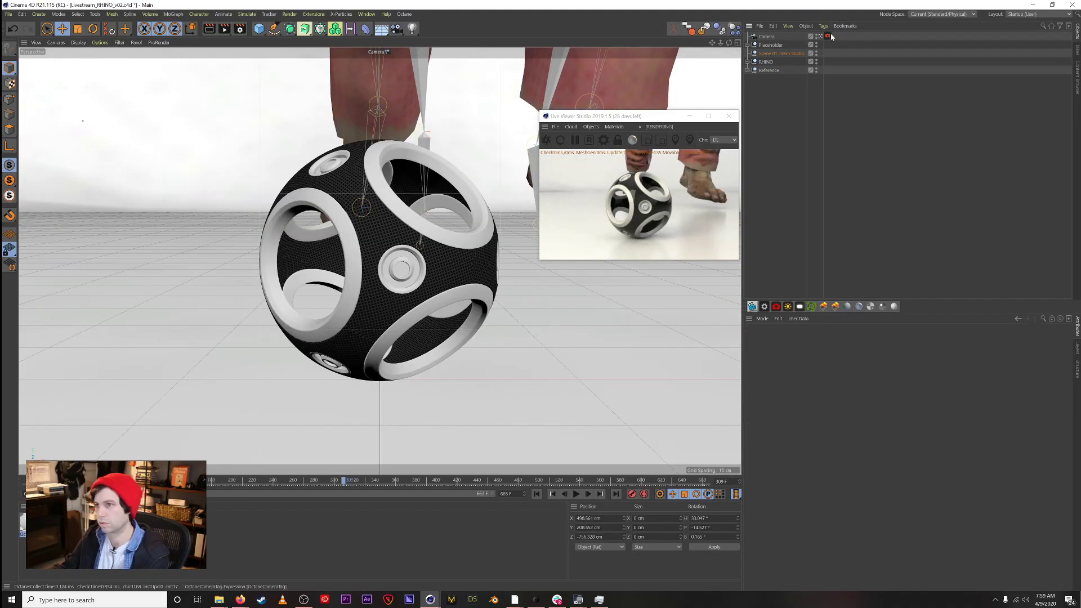
{"action": "left_click", "coordinate": [770, 45]}
{"action": "key", "text": "Delete"}
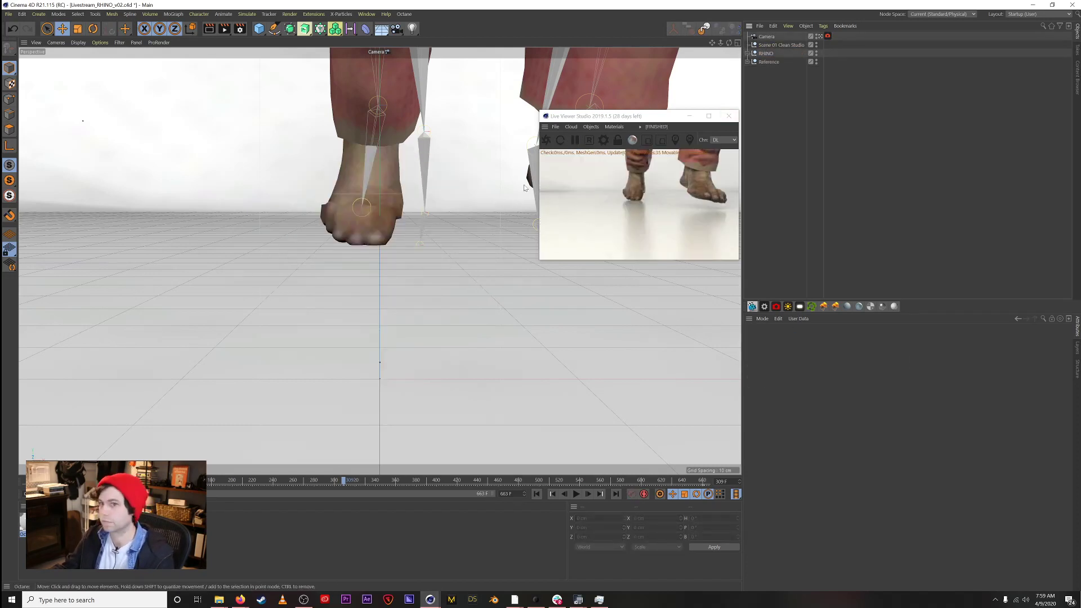
Step: Reframe the Camera to show the rhino's whole body centred on the stage, and enlarge the Live Viewer window
{"action": "scroll", "coordinate": [277, 307], "scroll_direction": "down", "scroll_amount": 6}
{"action": "scroll", "coordinate": [276, 308], "scroll_direction": "down", "scroll_amount": 5}
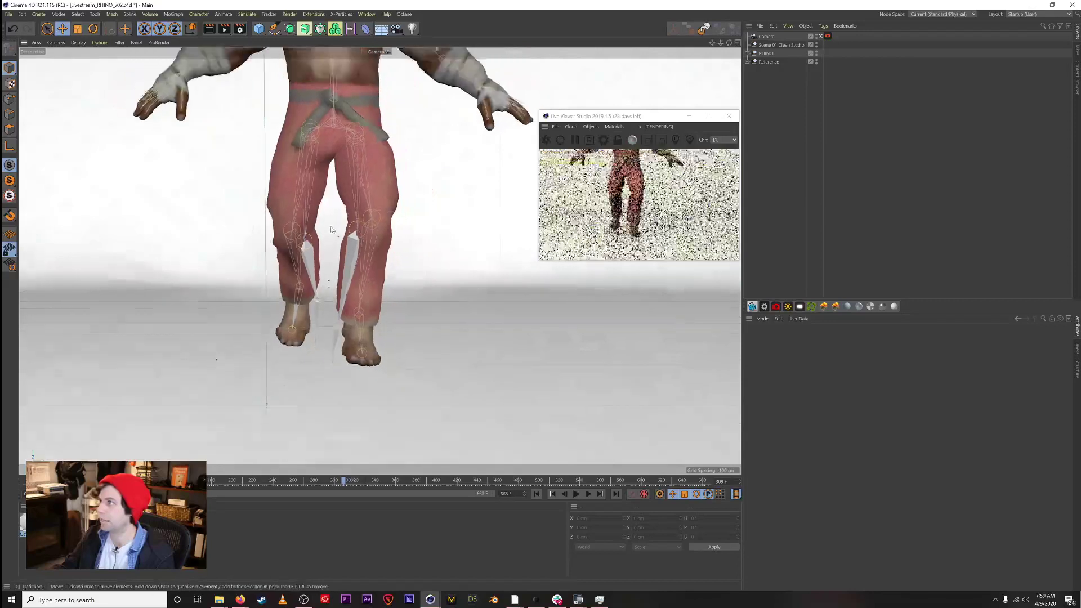
{"action": "middle_click_drag", "start_coordinate": [329, 170], "coordinate": [368, 251], "text": "alt"}
{"action": "right_click_drag", "start_coordinate": [373, 224], "coordinate": [413, 192], "text": "alt"}
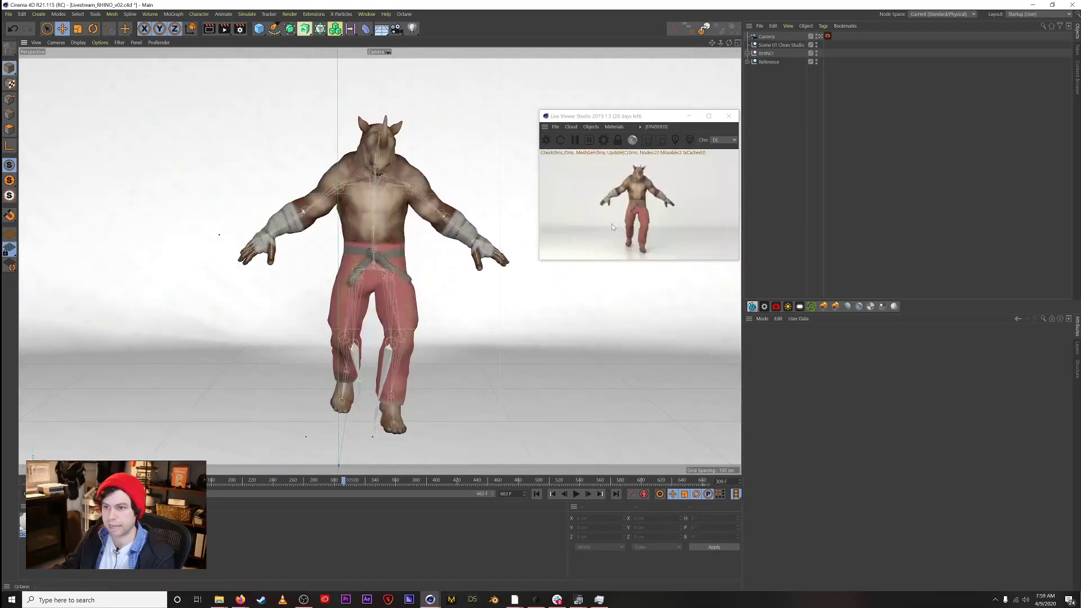
{"action": "left_click_drag", "start_coordinate": [739, 266], "coordinate": [1016, 418]}
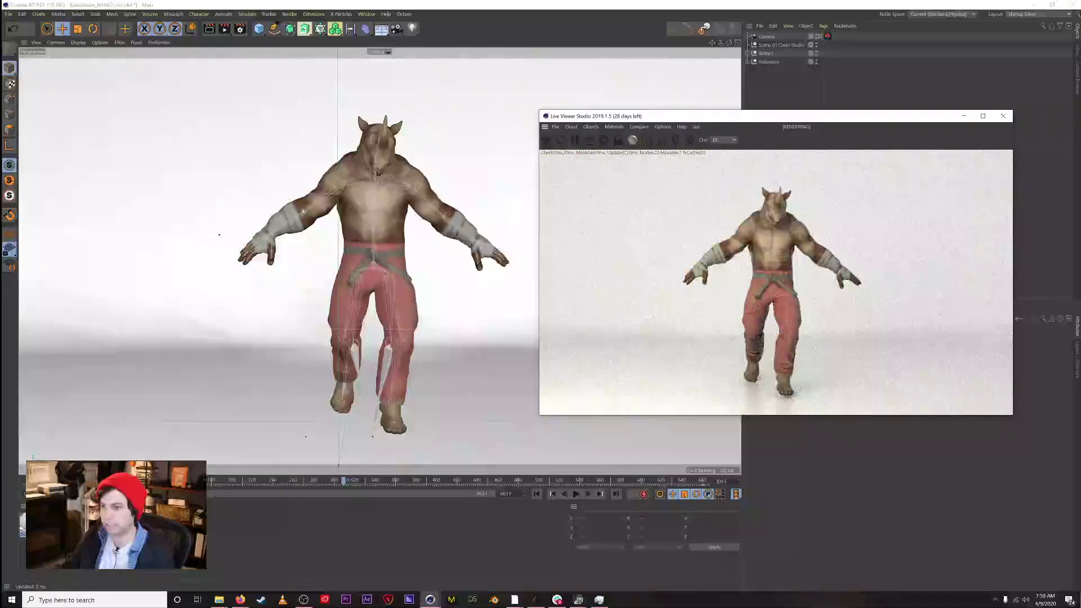
Step: Play the dance and pause it at several poses to examine each one in the Live Viewer render
{"action": "left_click", "coordinate": [580, 495]}
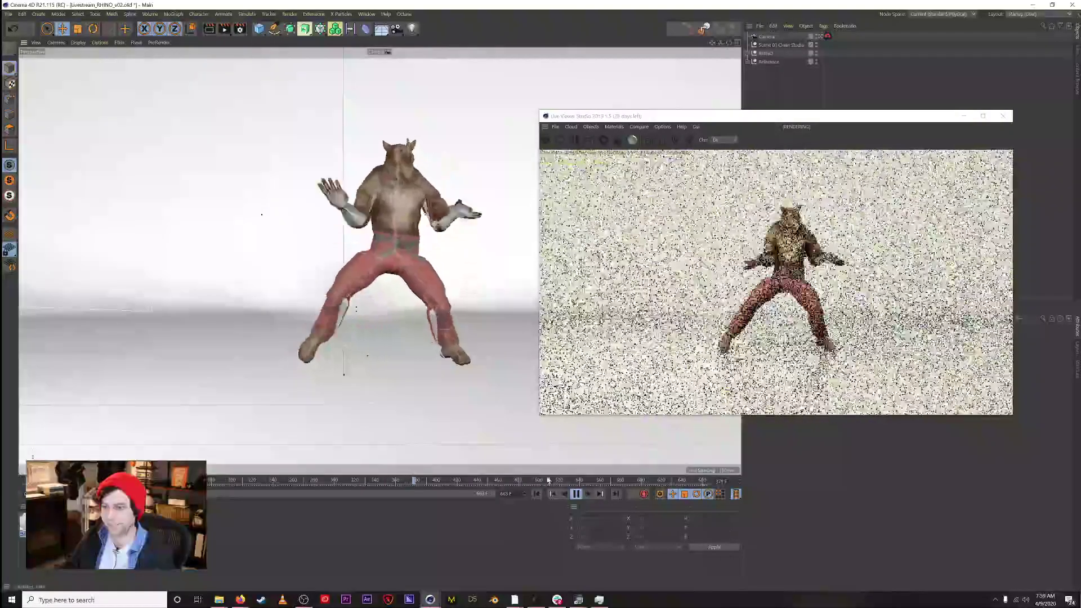
{"action": "left_click", "coordinate": [576, 495]}
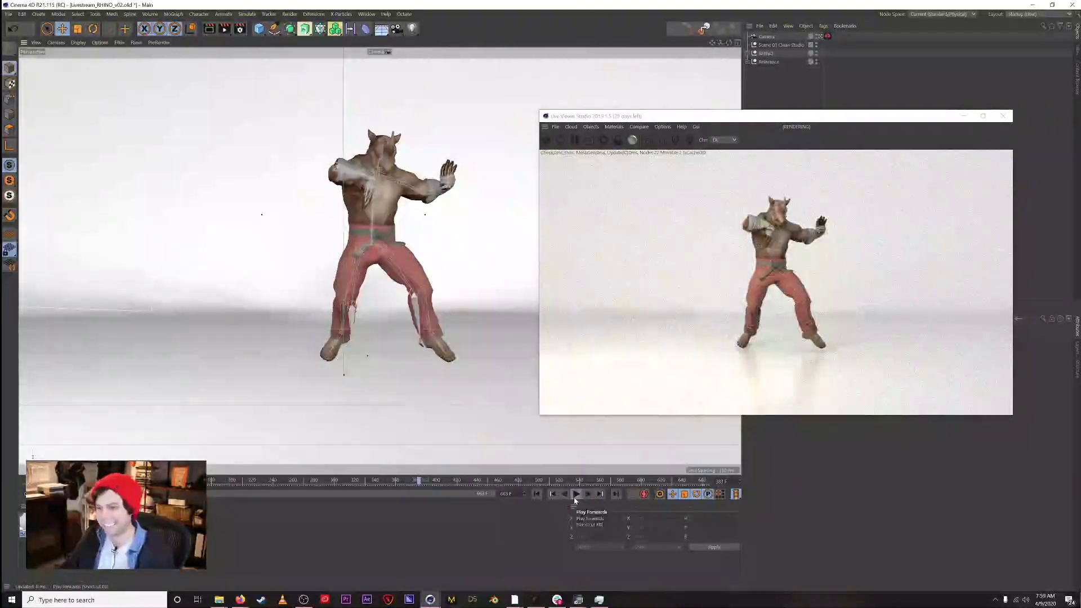
{"action": "left_click", "coordinate": [576, 495]}
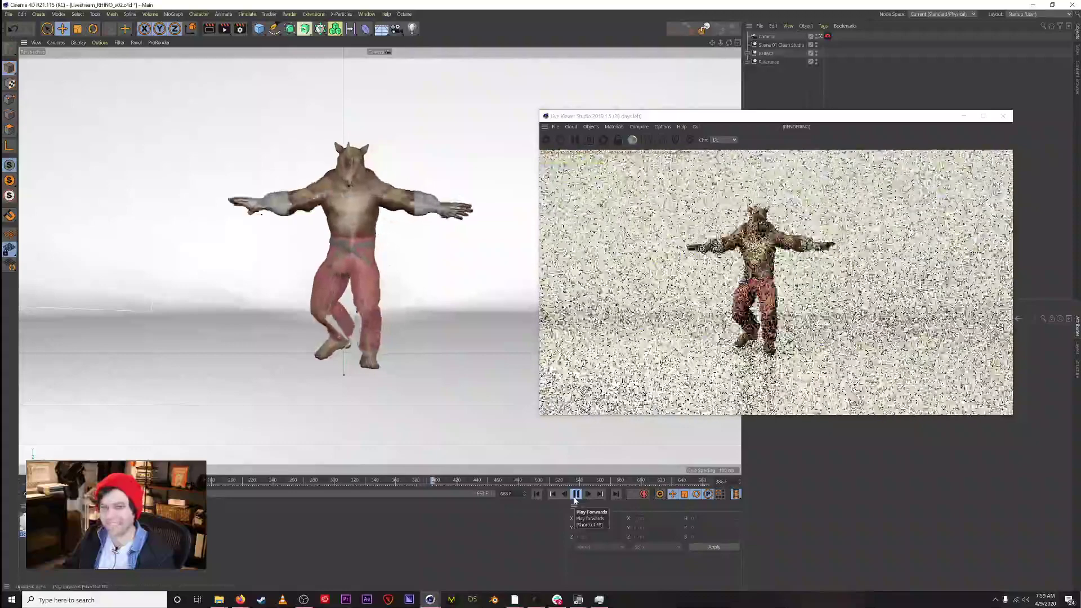
{"action": "left_click", "coordinate": [575, 499]}
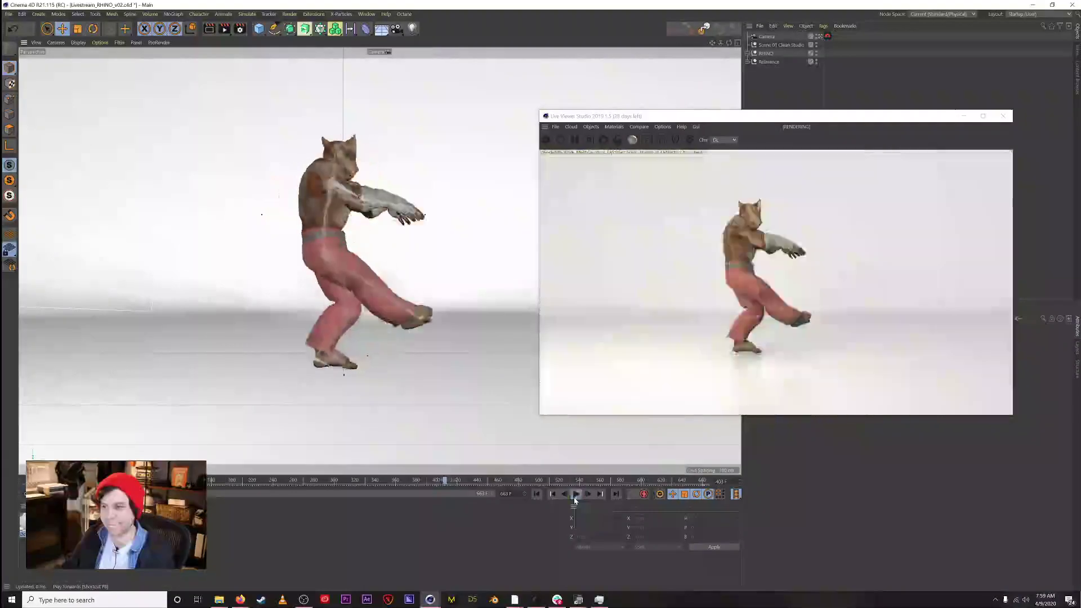
{"action": "left_click", "coordinate": [575, 499]}
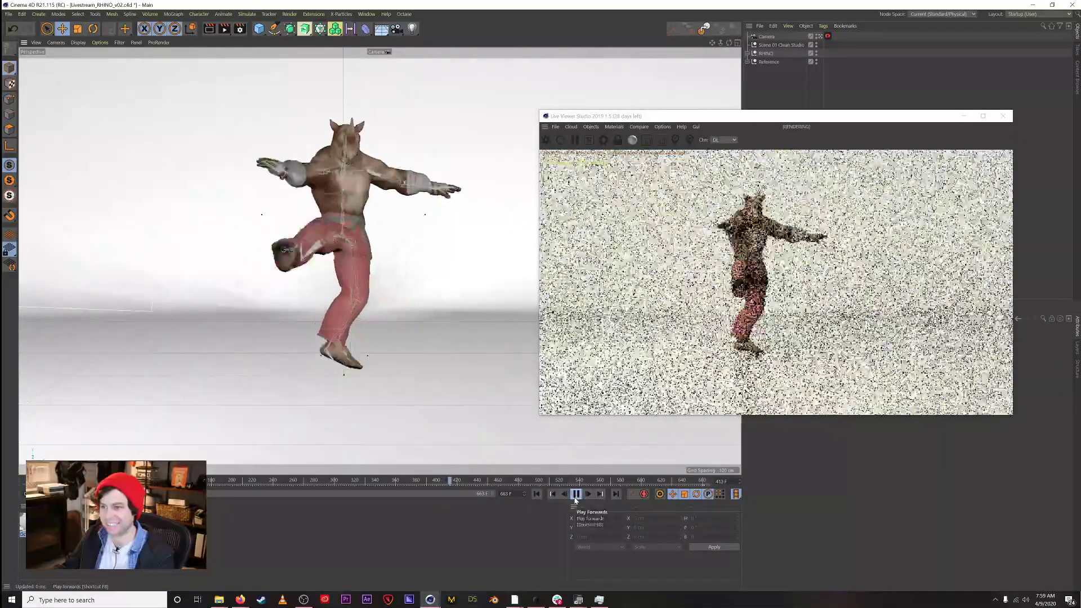
{"action": "left_click", "coordinate": [575, 499]}
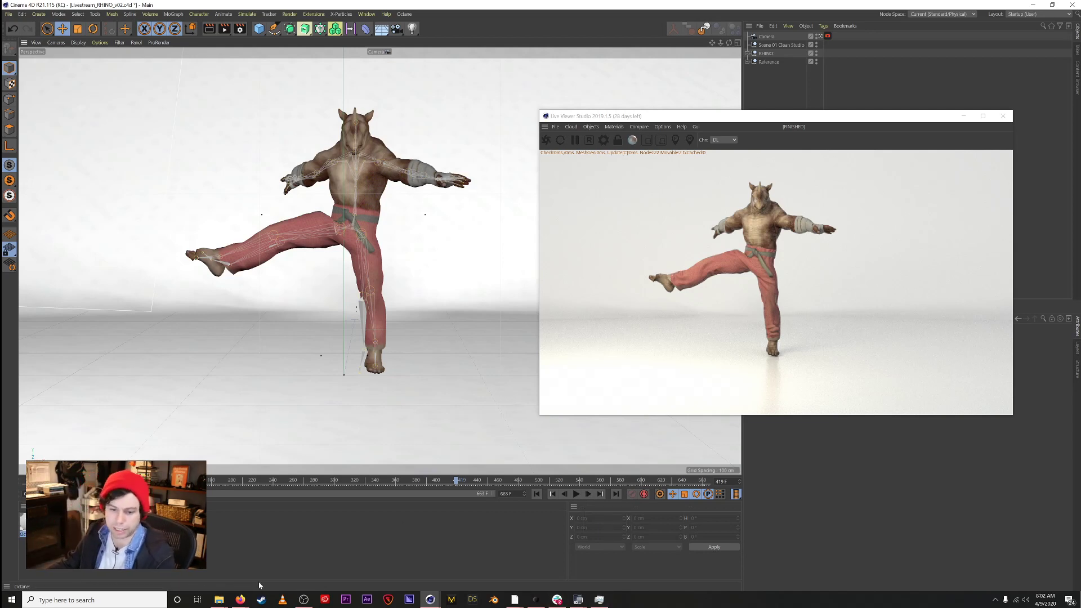
Step: Switch to Firefox and go to the YouTube home page
{"action": "mouse_move", "coordinate": [240, 600]}
{"action": "left_click", "coordinate": [291, 559]}
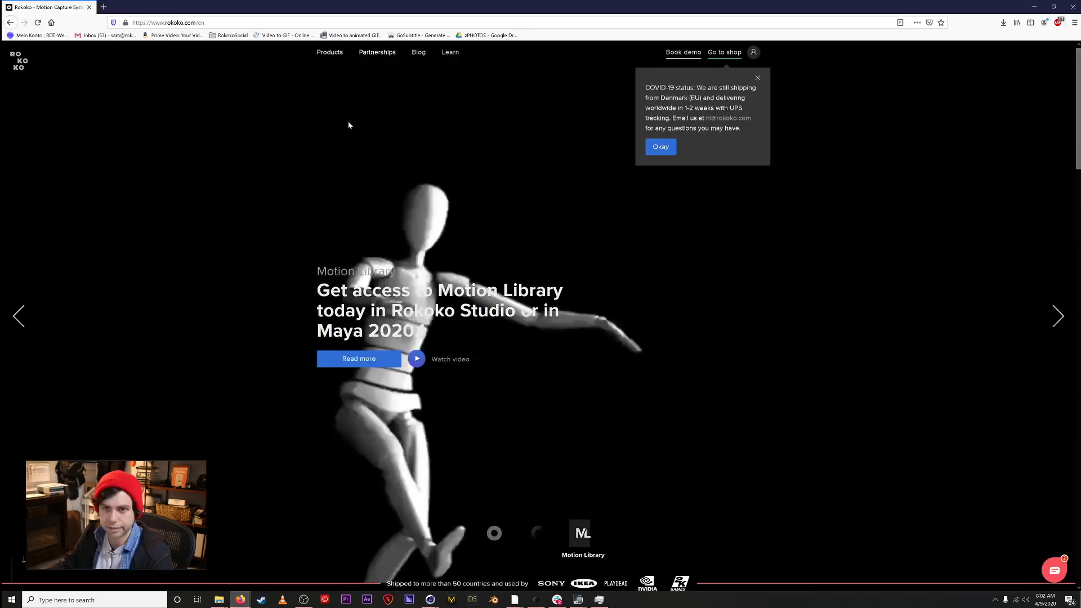
{"action": "key", "text": "ctrl+l"}
{"action": "type", "text": "tyio"}
{"action": "key", "text": "BackSpace"}
{"action": "key", "text": "BackSpace"}
{"action": "key", "text": "BackSpace"}
{"action": "key", "text": "BackSpace"}
{"action": "type", "text": "youtube."}
{"action": "key", "text": "Return"}
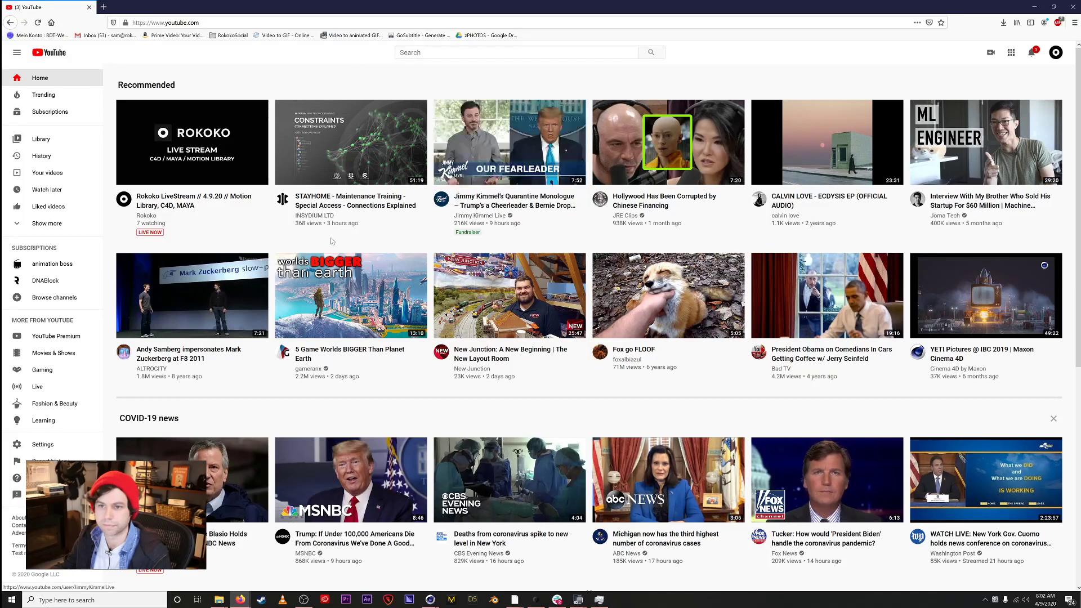
Step: Open the Rokoko channel from the recommended live stream and browse its uploaded videos
{"action": "left_click", "coordinate": [148, 216]}
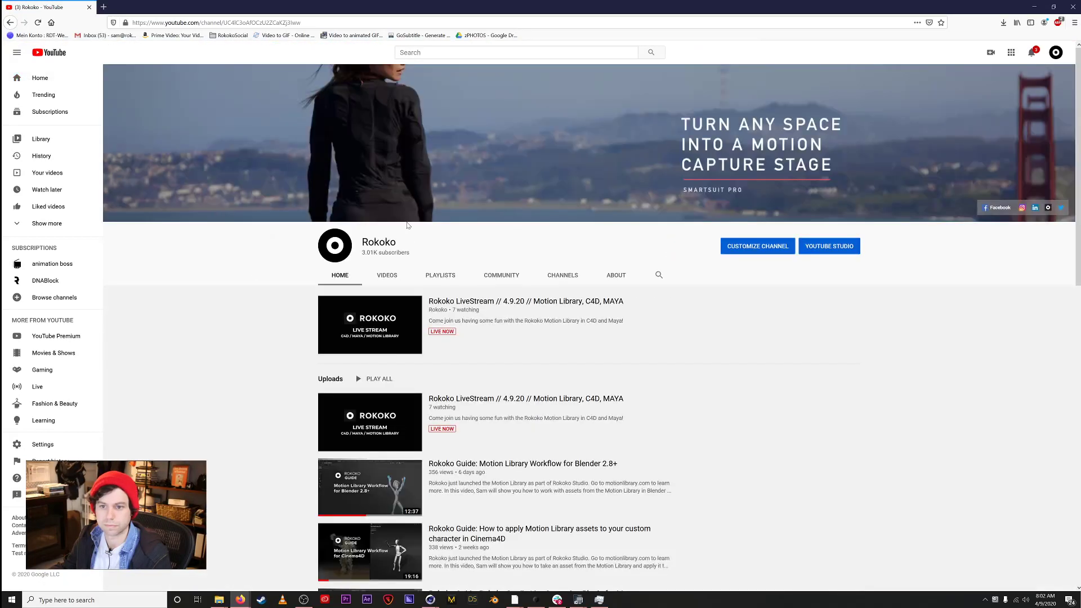
{"action": "left_click", "coordinate": [387, 275]}
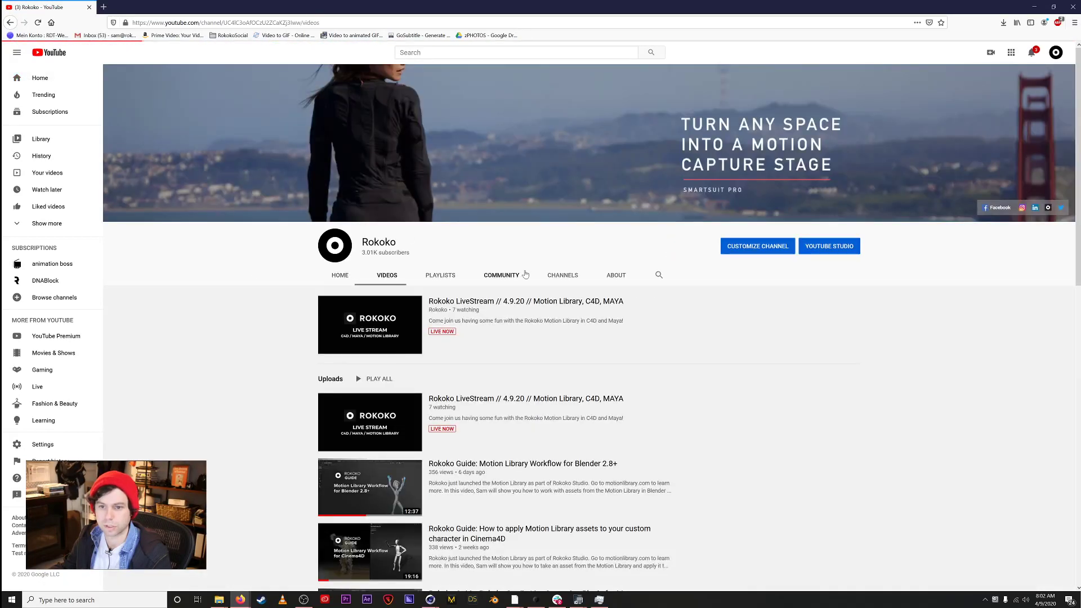
{"action": "scroll", "coordinate": [592, 289], "scroll_direction": "down", "scroll_amount": 4}
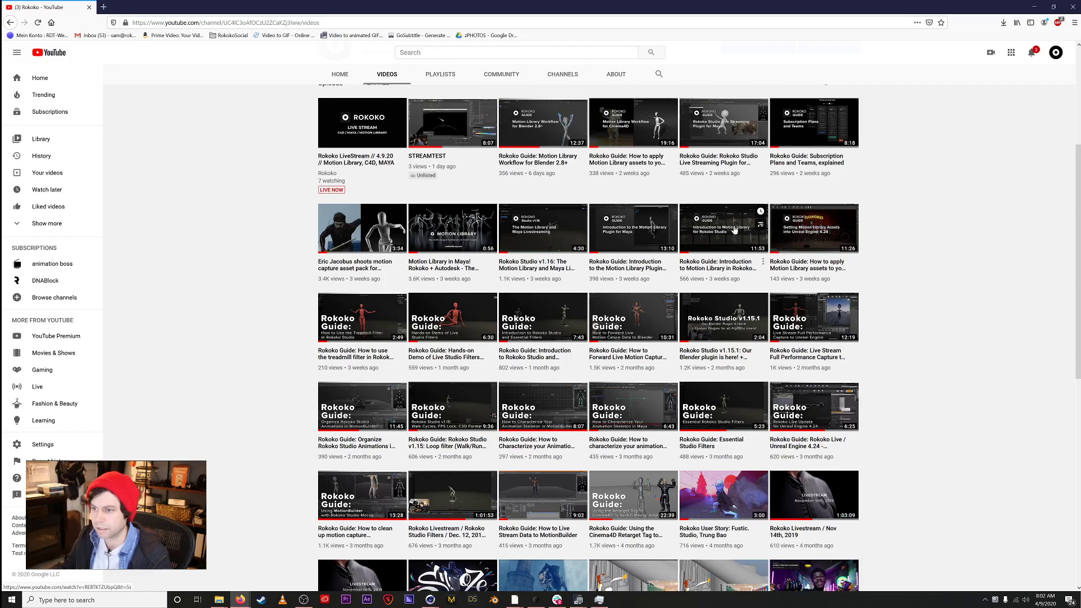
{"action": "scroll", "coordinate": [735, 227], "scroll_direction": "down", "scroll_amount": 1}
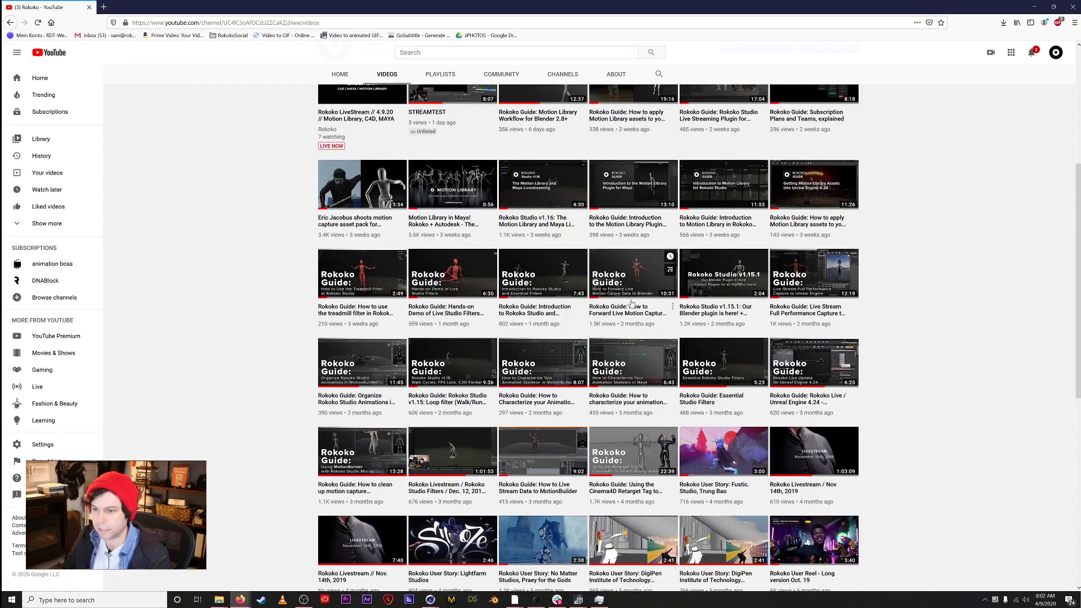
Step: Search within the Rokoko channel for cinema4d
{"action": "scroll", "coordinate": [592, 137], "scroll_direction": "up", "scroll_amount": 5}
{"action": "left_click", "coordinate": [659, 274]}
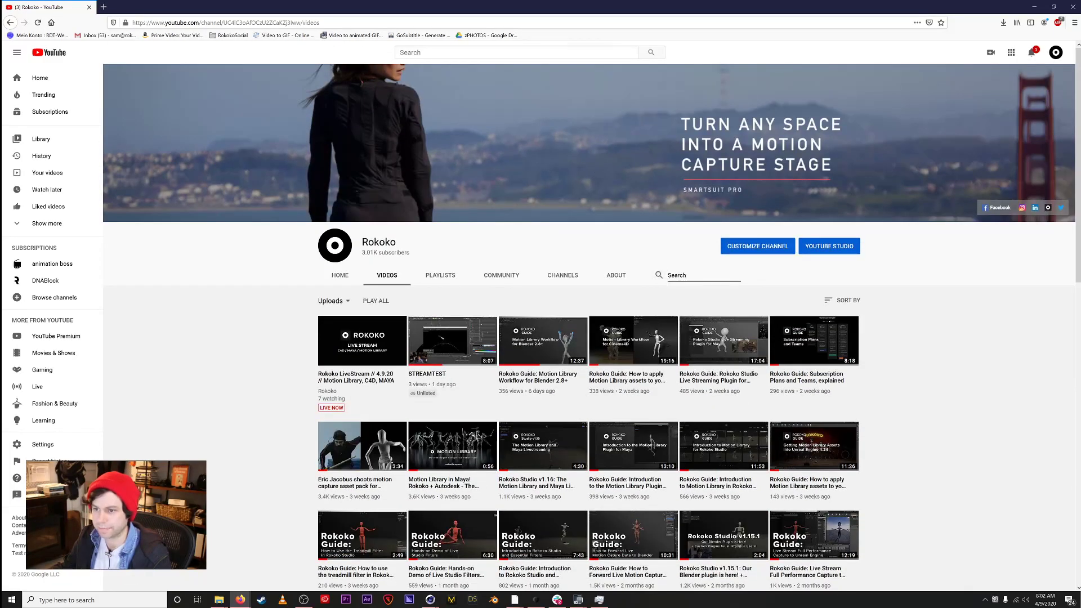
{"action": "type", "text": "cinema4d"}
{"action": "key", "text": "Return"}
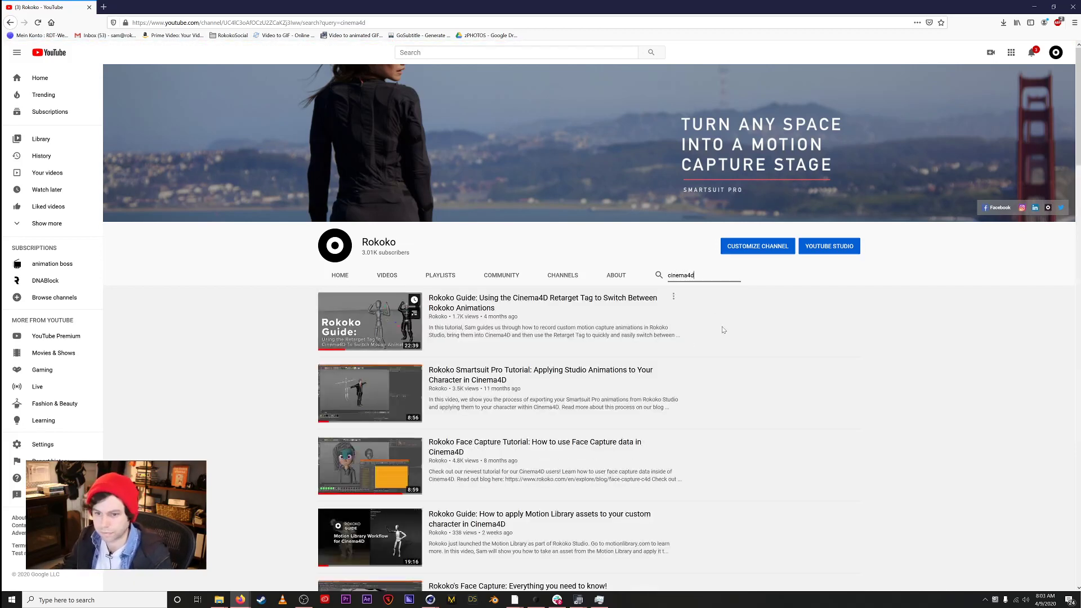
Step: Open the Rokoko guide on using the Cinema4D Retarget Tag to switch between animations and skip ahead through it
{"action": "scroll", "coordinate": [725, 331], "scroll_direction": "down", "scroll_amount": 1}
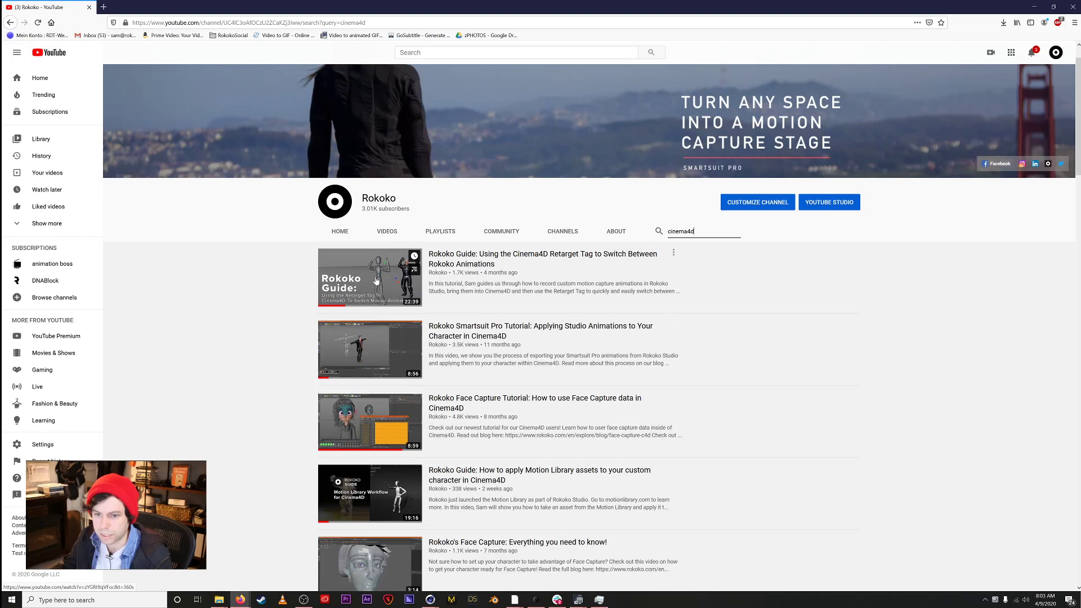
{"action": "left_click", "coordinate": [365, 305]}
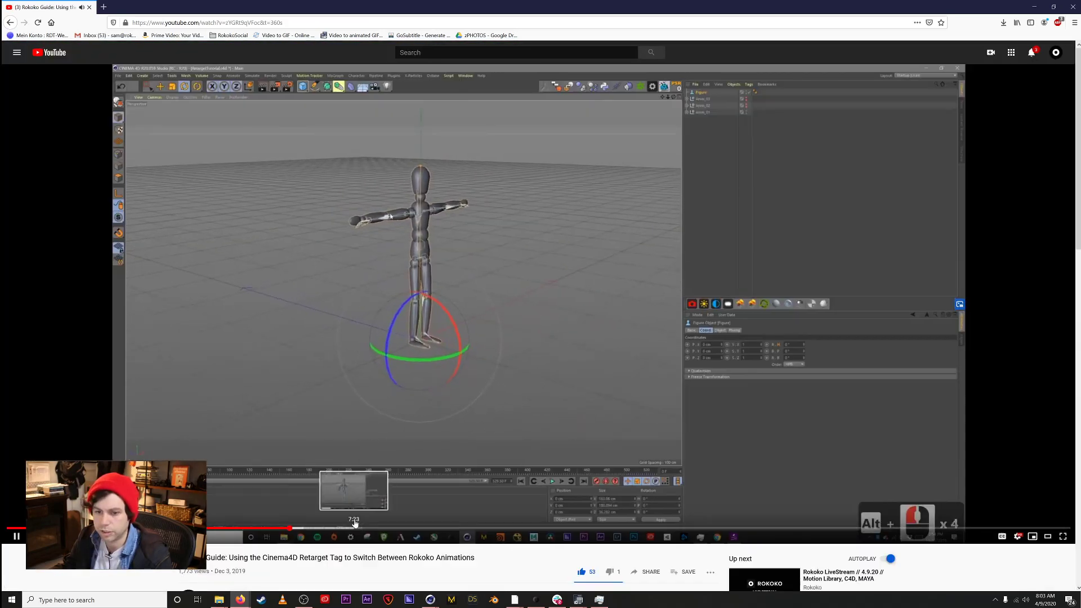
{"action": "key", "text": "space"}
{"action": "left_click", "coordinate": [479, 529]}
{"action": "left_click", "coordinate": [534, 530]}
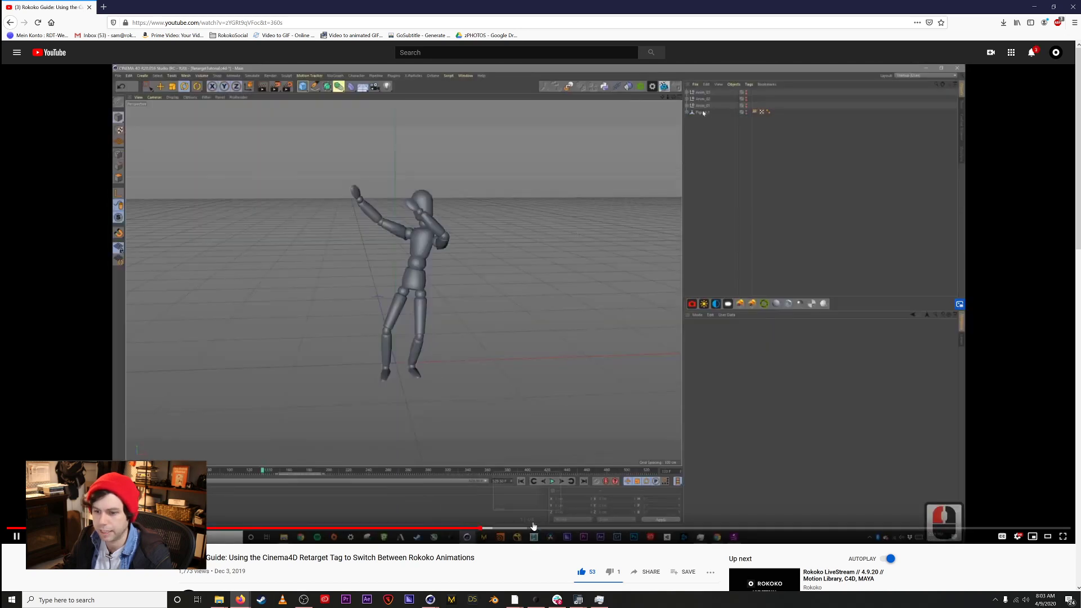
Step: Skim the Rokoko retarget tag guide at several points and pause it where two constrained skeletons stand side by side
{"action": "left_click", "coordinate": [574, 529]}
{"action": "left_click", "coordinate": [617, 529]}
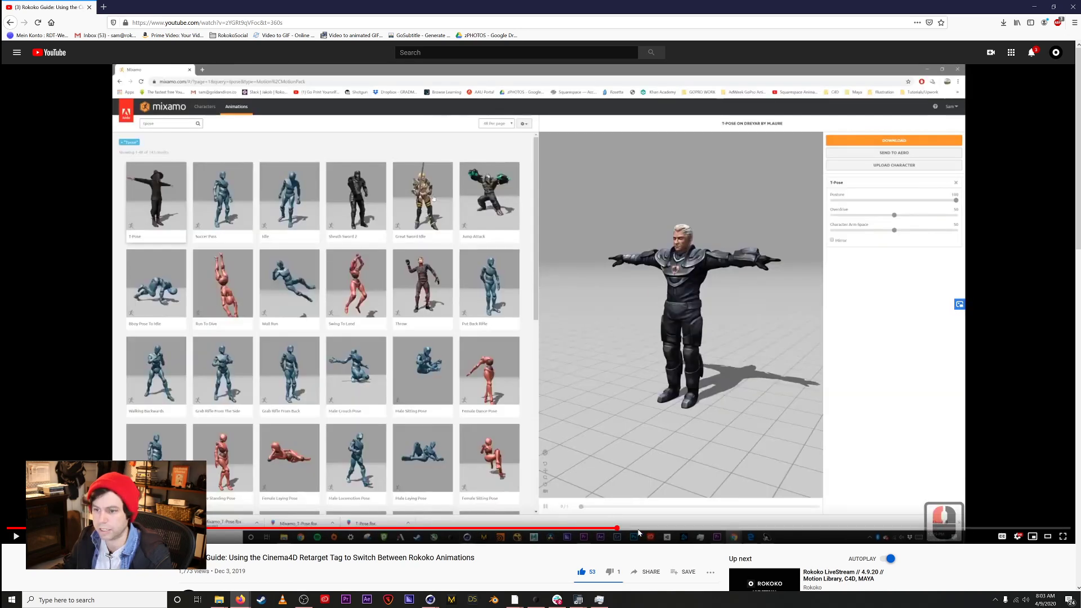
{"action": "left_click", "coordinate": [360, 530]}
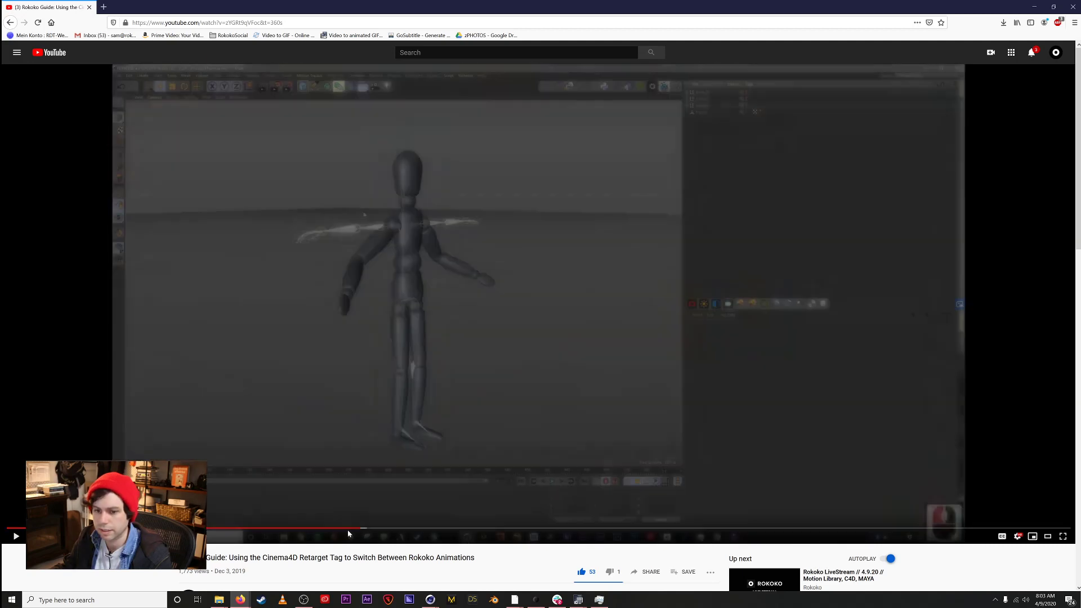
{"action": "left_click", "coordinate": [282, 529]}
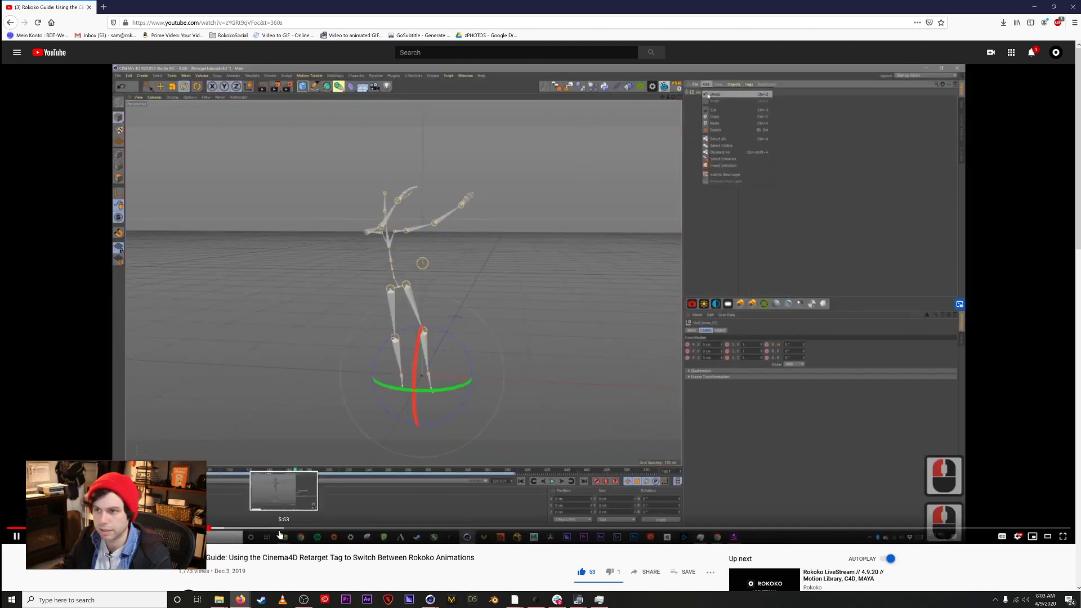
{"action": "left_click", "coordinate": [296, 528]}
{"action": "left_click", "coordinate": [369, 529]}
{"action": "left_click", "coordinate": [760, 530]}
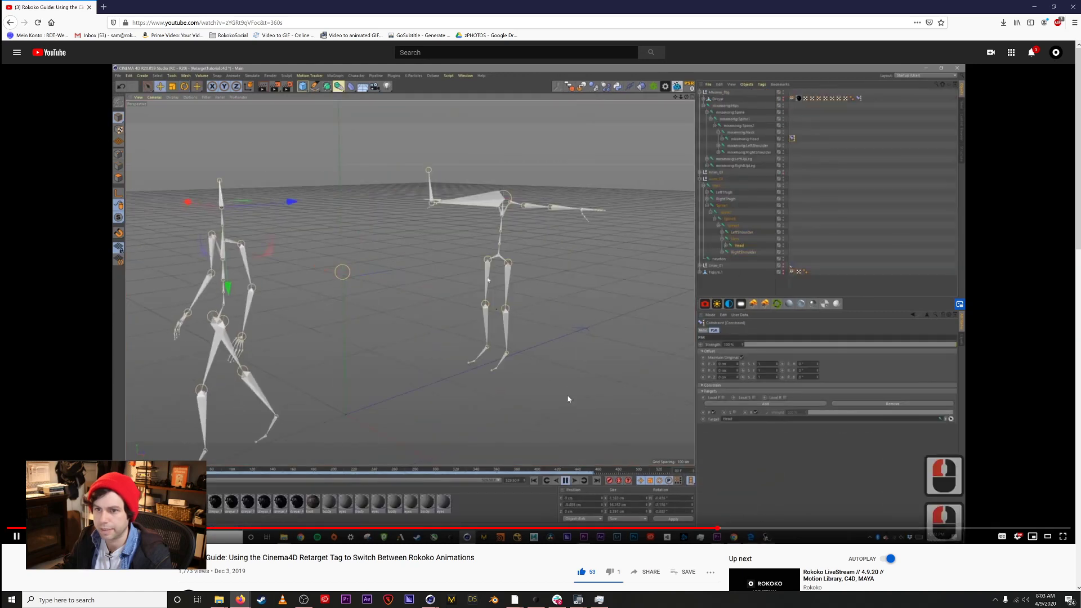
{"action": "left_click", "coordinate": [738, 89]}
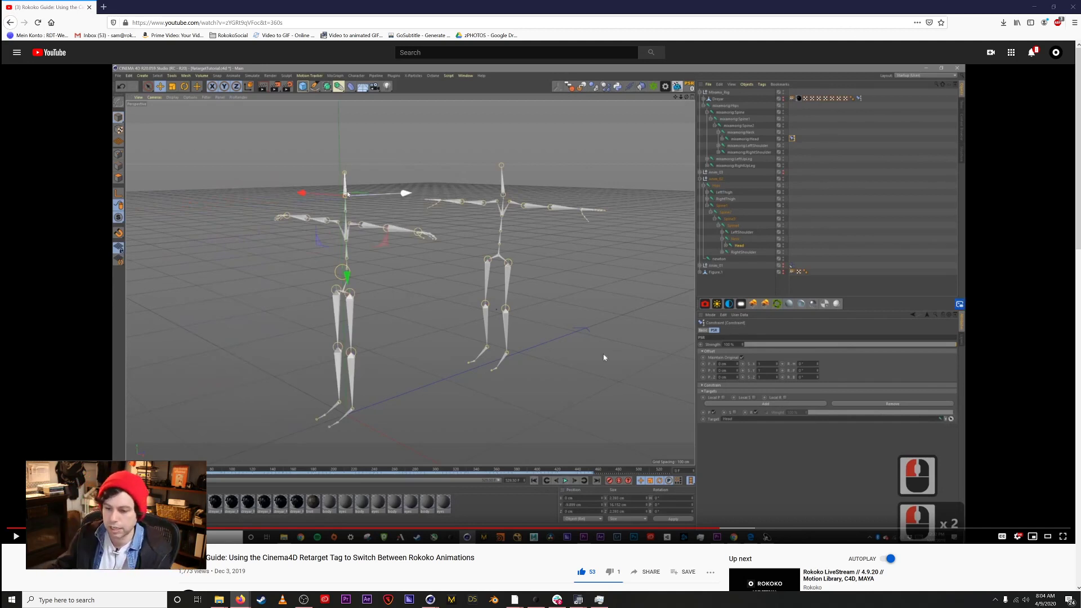
Step: Switch to Rokoko Studio, view take-1 of the DAA project, and return to the project overview
{"action": "left_click", "coordinate": [536, 599]}
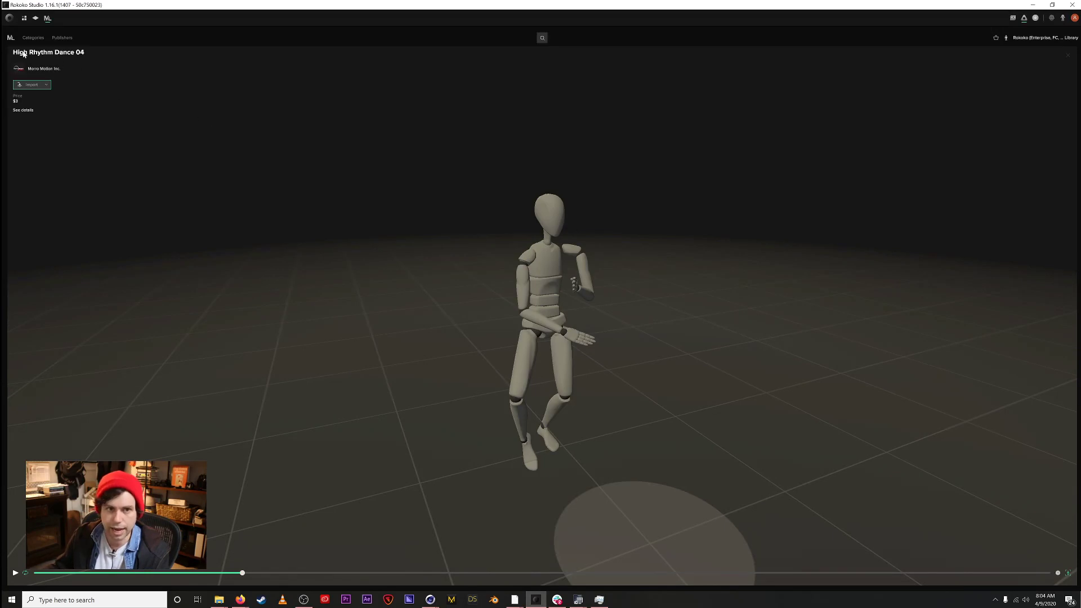
{"action": "left_click", "coordinate": [26, 18]}
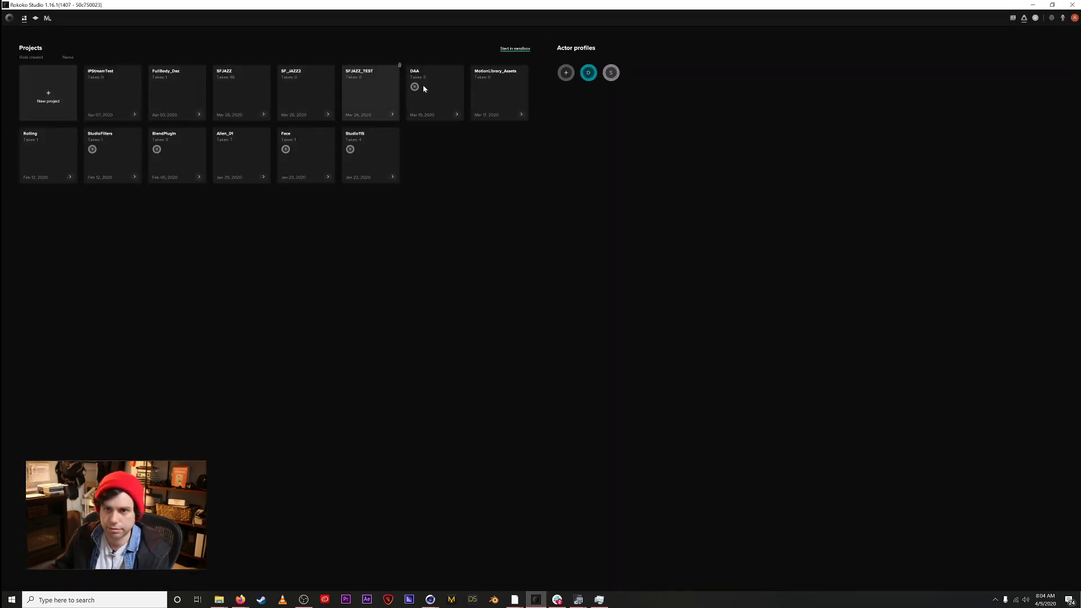
{"action": "left_click", "coordinate": [443, 91]}
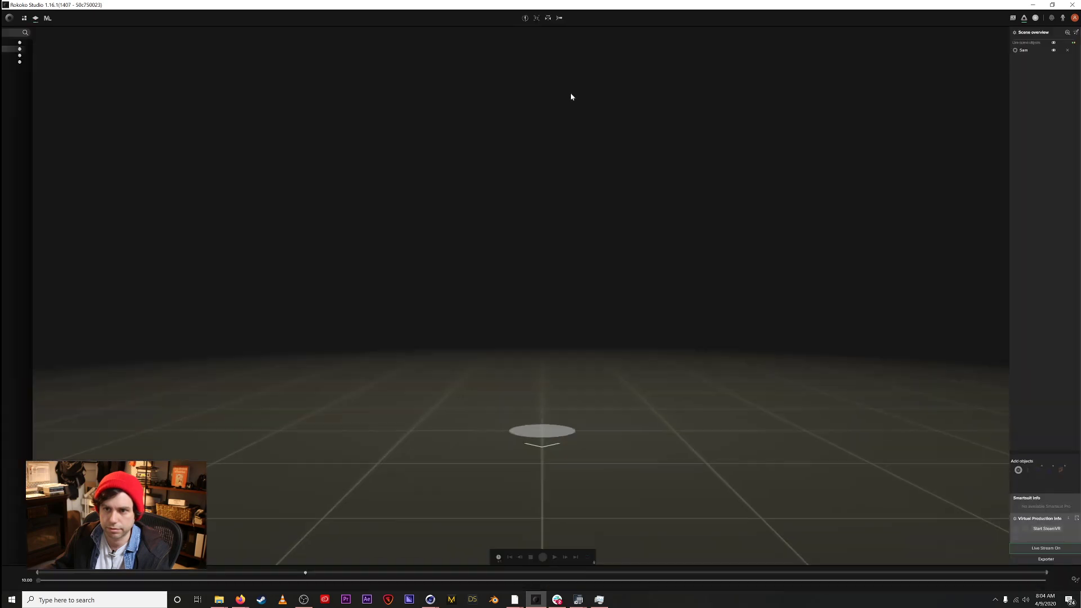
{"action": "left_click", "coordinate": [27, 56]}
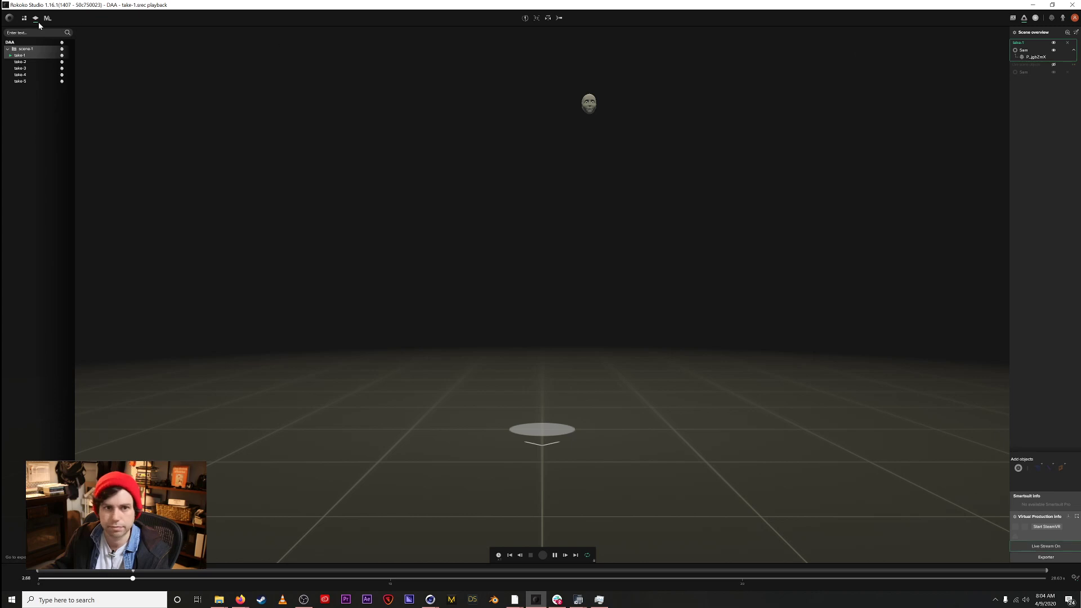
{"action": "left_click", "coordinate": [25, 18]}
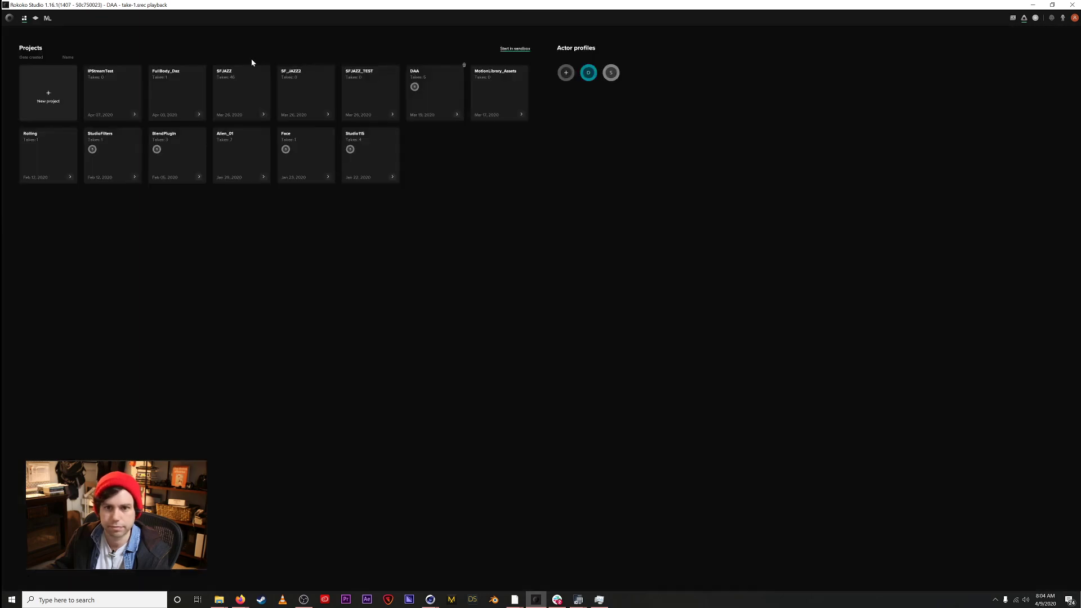
Step: Open take-1 of the StudioFilters project, pause its playback and scrub ahead in the timeline
{"action": "left_click", "coordinate": [106, 148]}
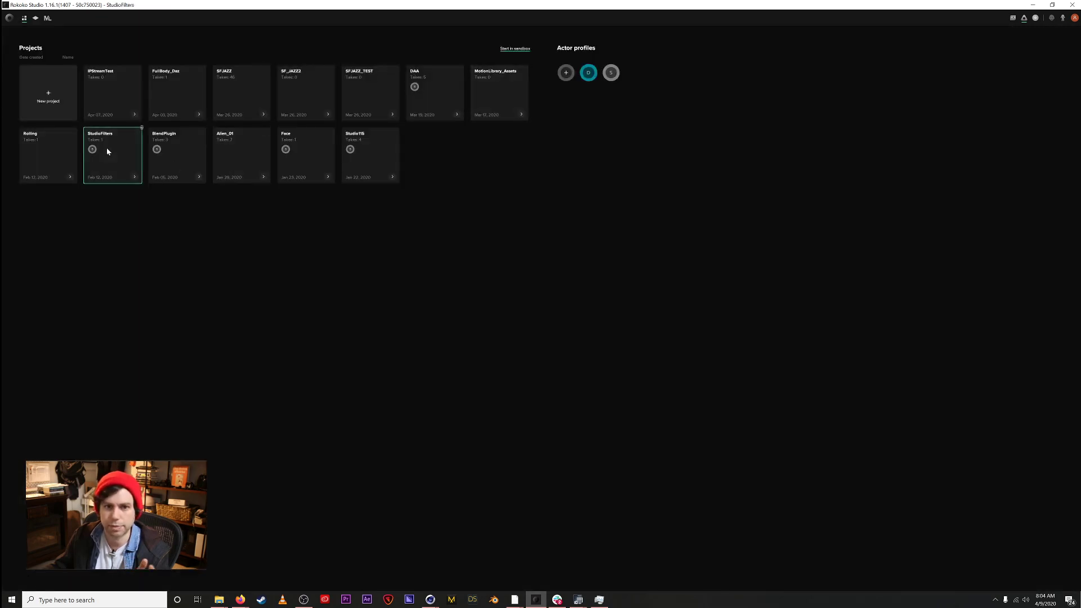
{"action": "left_click", "coordinate": [32, 64]}
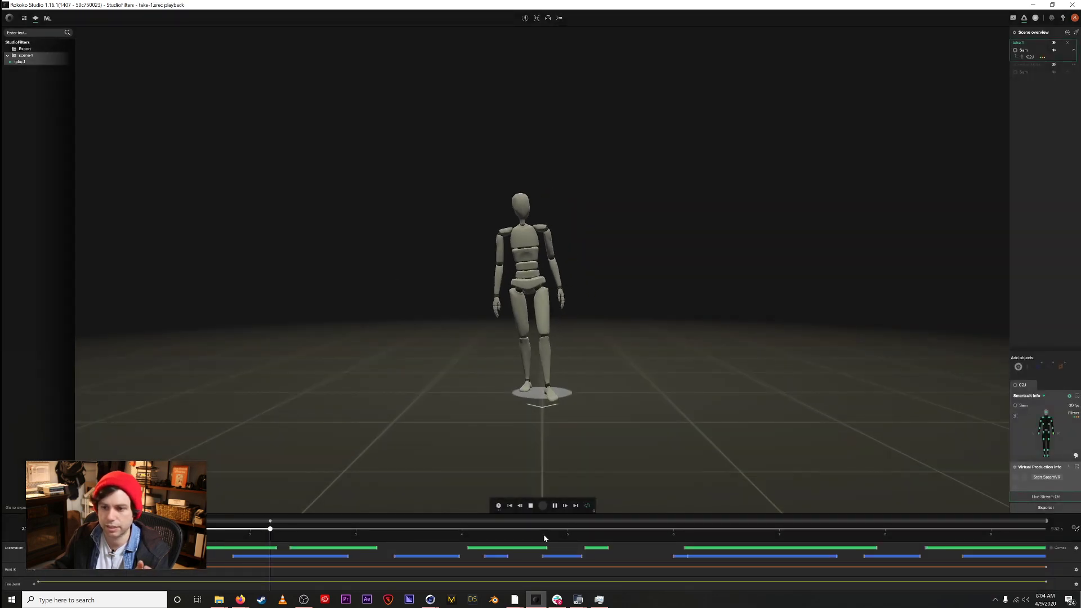
{"action": "key", "text": "space"}
{"action": "mouse_move", "coordinate": [438, 531]}
{"action": "left_mouse_down"}
{"action": "mouse_move", "coordinate": [715, 530]}
{"action": "mouse_move", "coordinate": [449, 522]}
{"action": "left_mouse_up"}
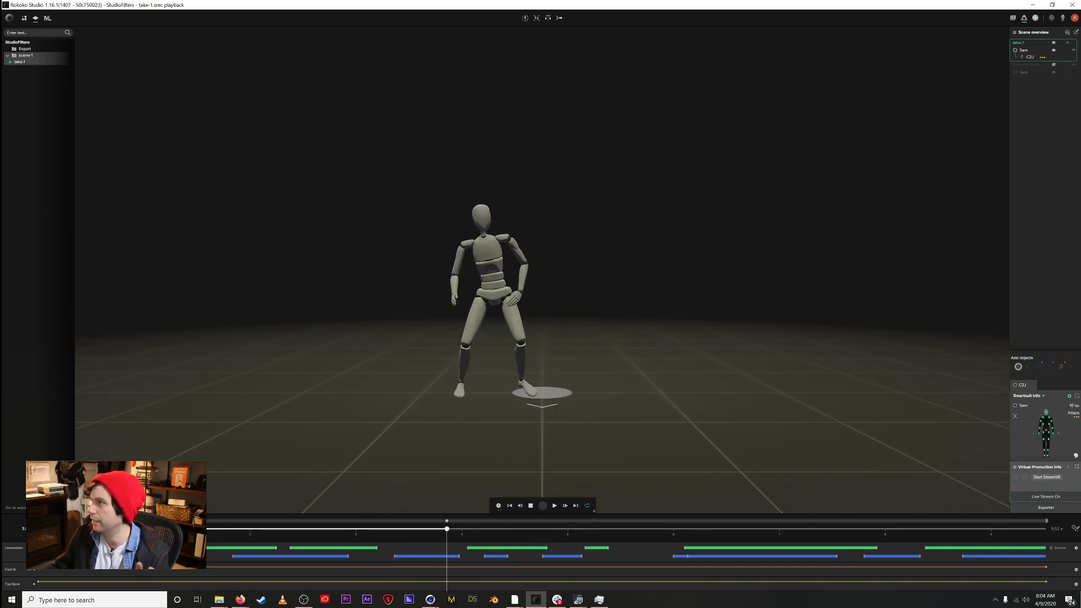
Step: Open the export options for take-1 and set the FBX skeleton to Rokoko Newton (Default)
{"action": "right_click", "coordinate": [18, 62]}
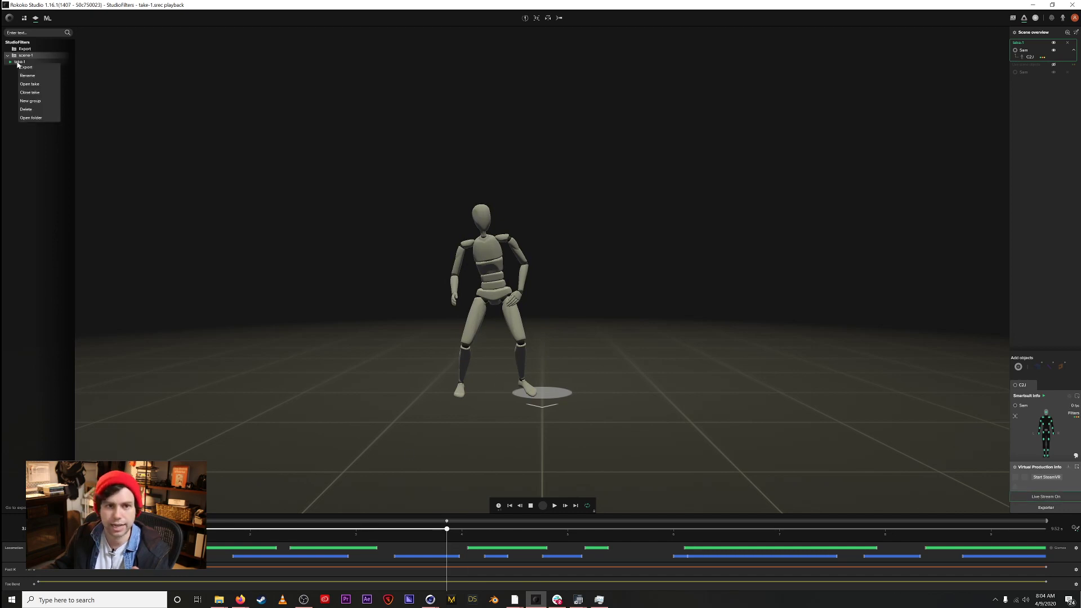
{"action": "left_click", "coordinate": [26, 68]}
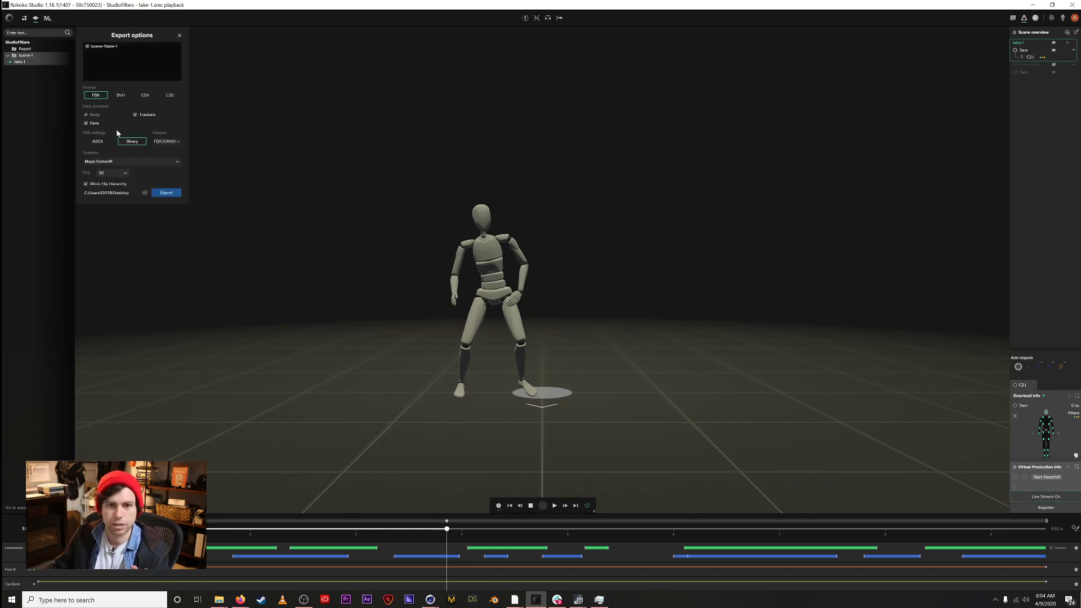
{"action": "left_click", "coordinate": [146, 161]}
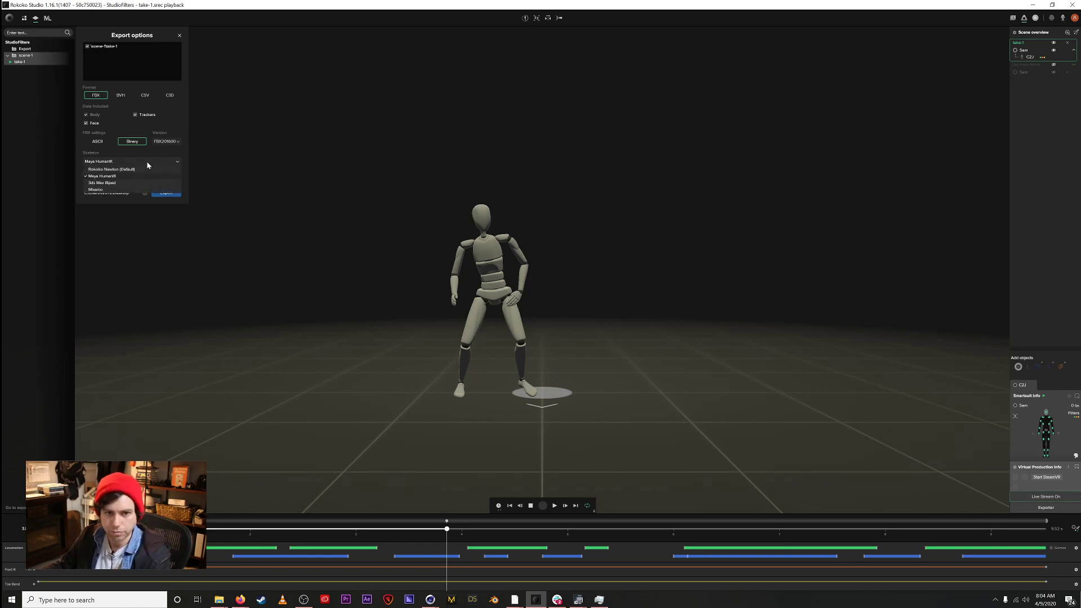
{"action": "left_click", "coordinate": [108, 169]}
{"action": "left_click", "coordinate": [115, 163]}
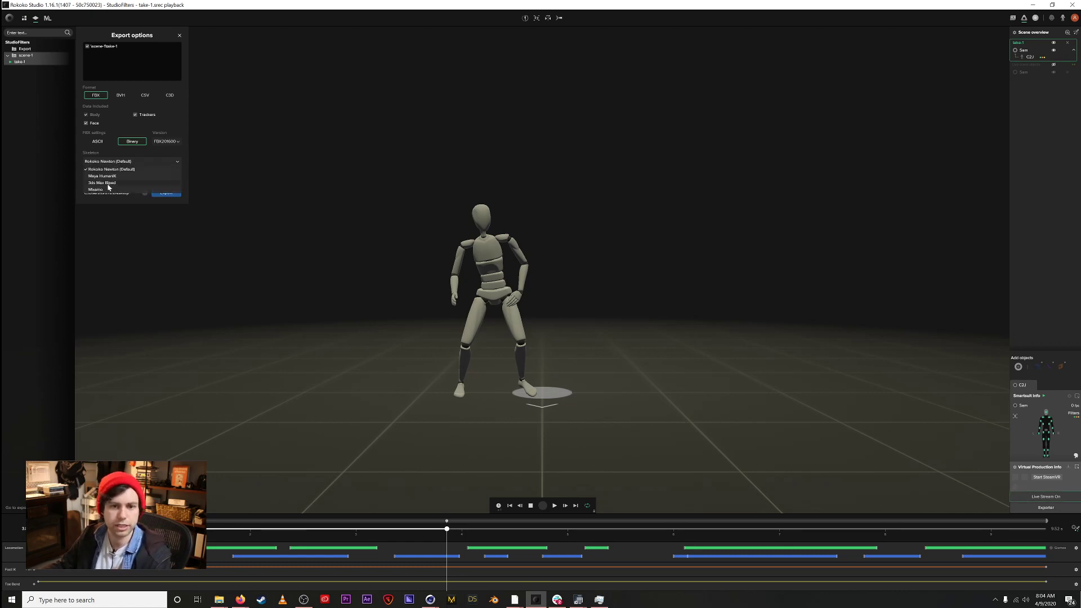
{"action": "left_click", "coordinate": [103, 153]}
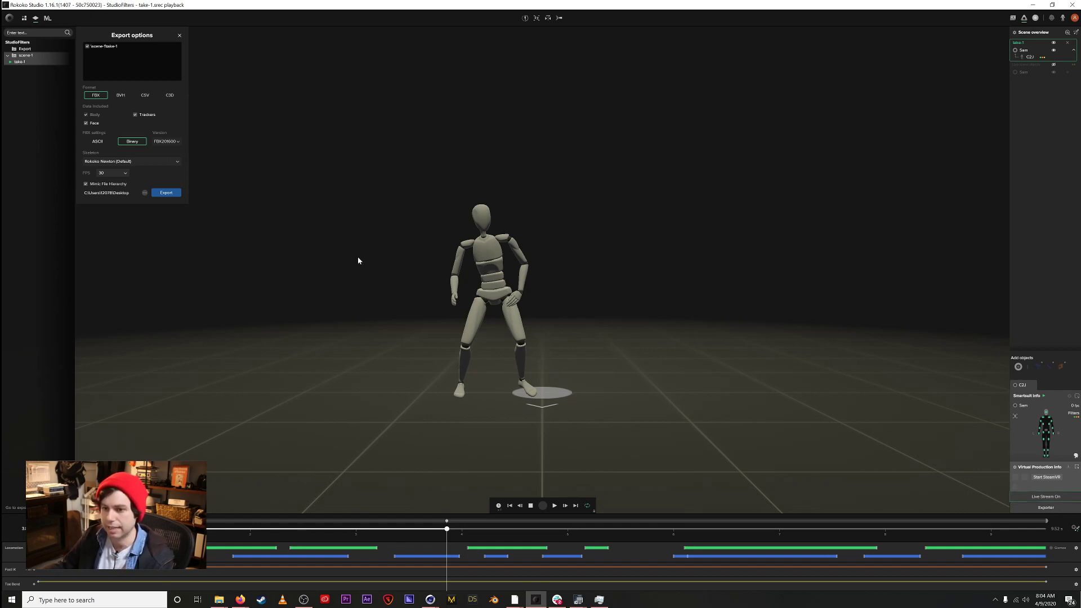
Step: Switch to the main Cinema 4D window and move the Octane Live Viewer clear of the object hierarchy
{"action": "left_click", "coordinate": [432, 602]}
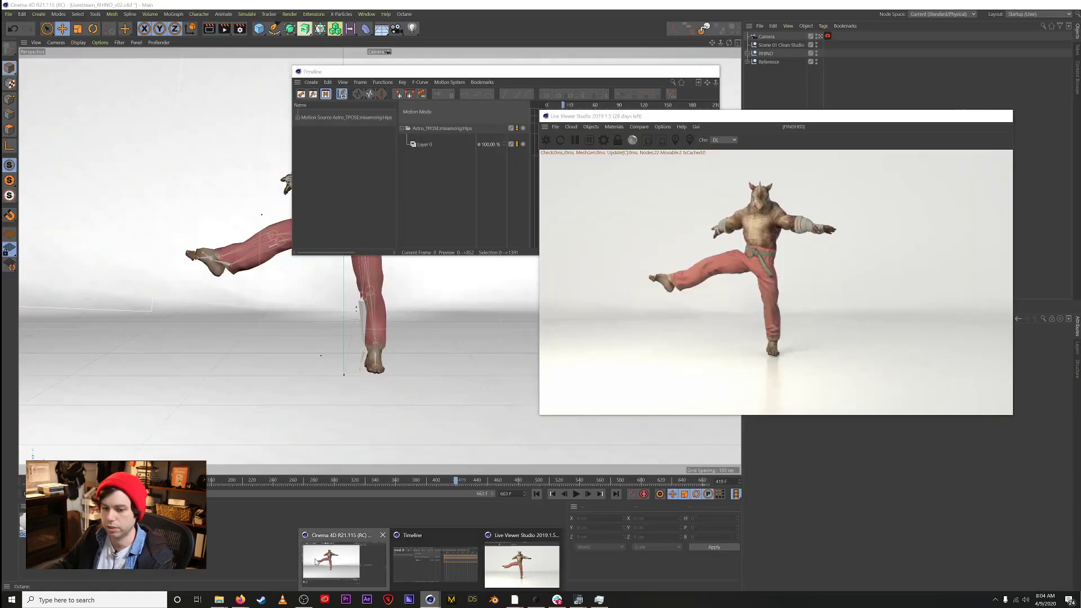
{"action": "left_click", "coordinate": [317, 562]}
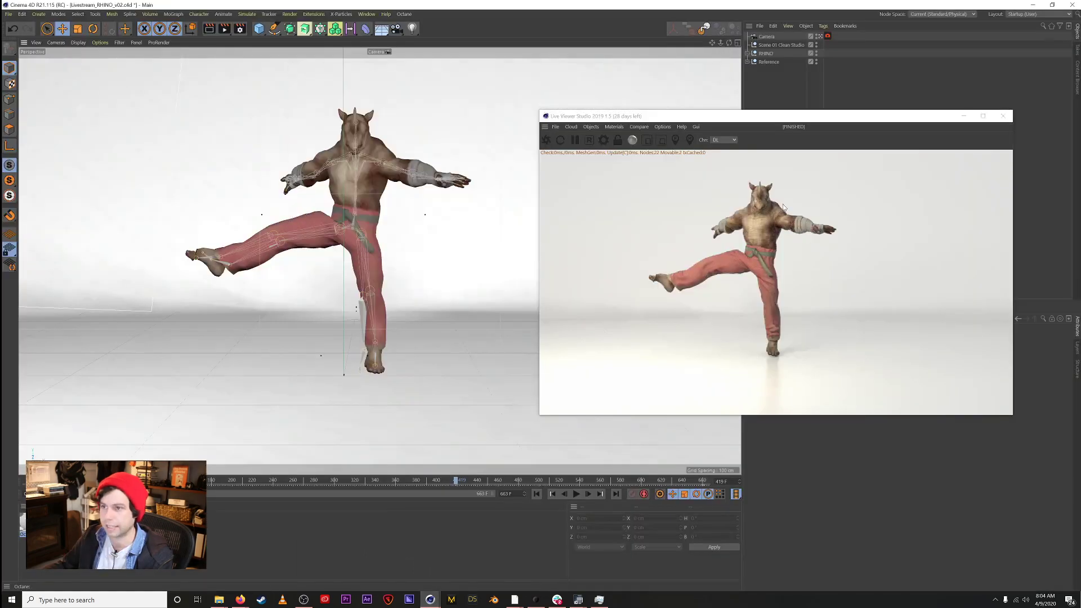
{"action": "left_click_drag", "start_coordinate": [732, 125], "coordinate": [736, 212]}
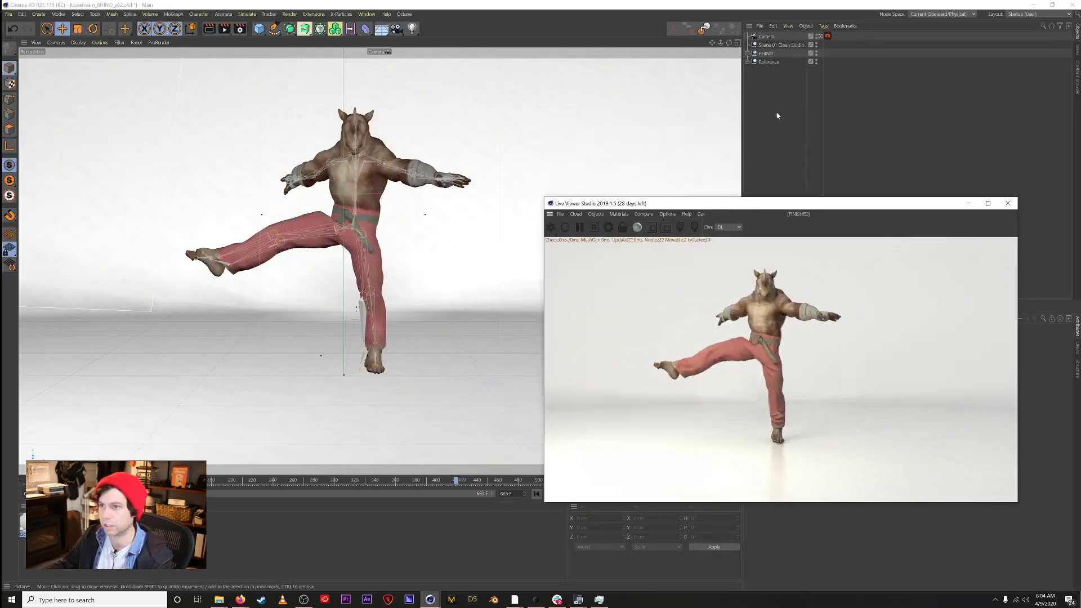
Step: Examine the constraint tags on the rhino's pelvis and leg joints, and collapse the root hierarchy
{"action": "left_click", "coordinate": [746, 55]}
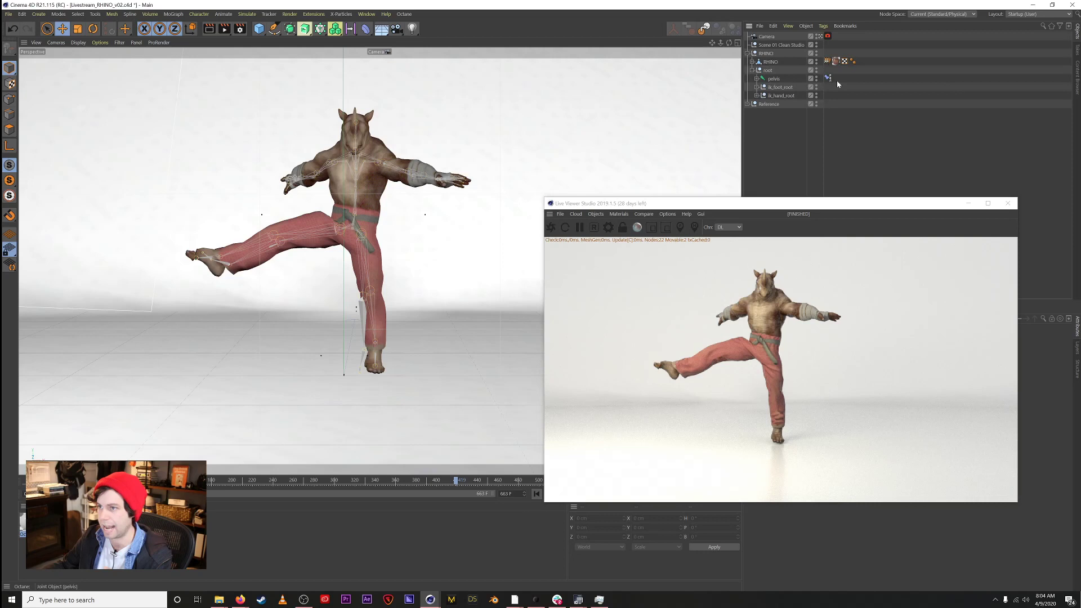
{"action": "left_click", "coordinate": [757, 78]}
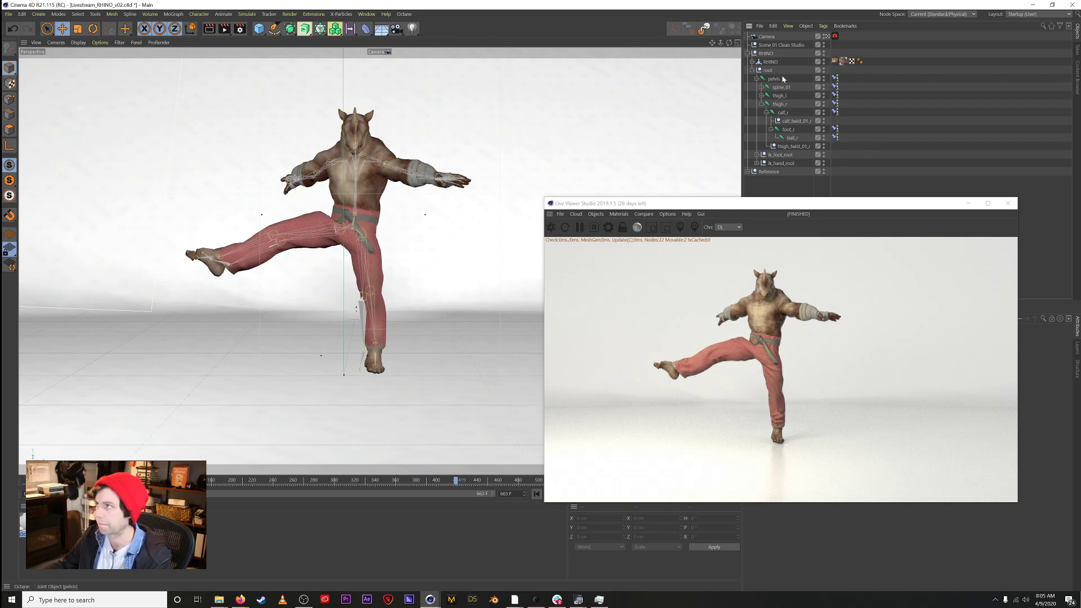
{"action": "left_click", "coordinate": [753, 70]}
{"action": "left_click", "coordinate": [752, 70]}
{"action": "left_click", "coordinate": [753, 70]}
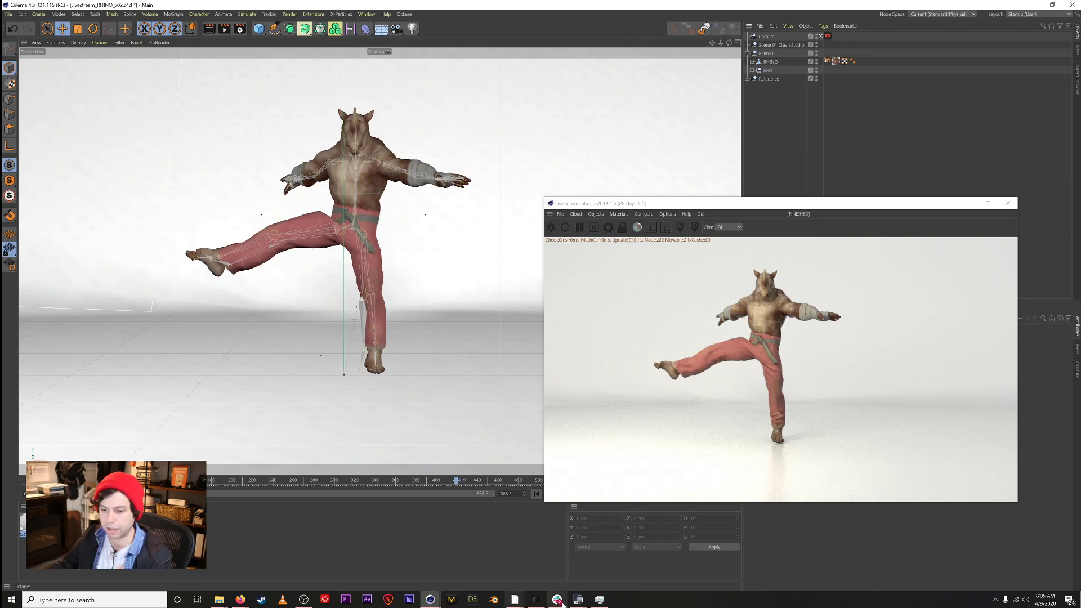
Step: Bring up the MotionLibrary folder in File Explorer and locate the Slow_Rhythm_Dance_03 motion file
{"action": "mouse_move", "coordinate": [534, 587]}
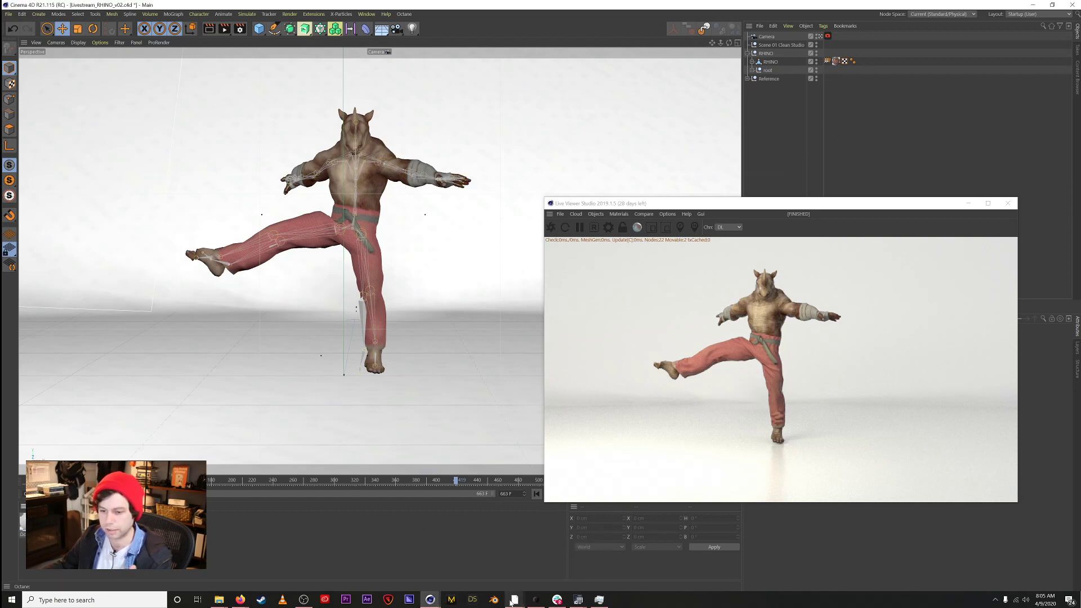
{"action": "left_click", "coordinate": [222, 603]}
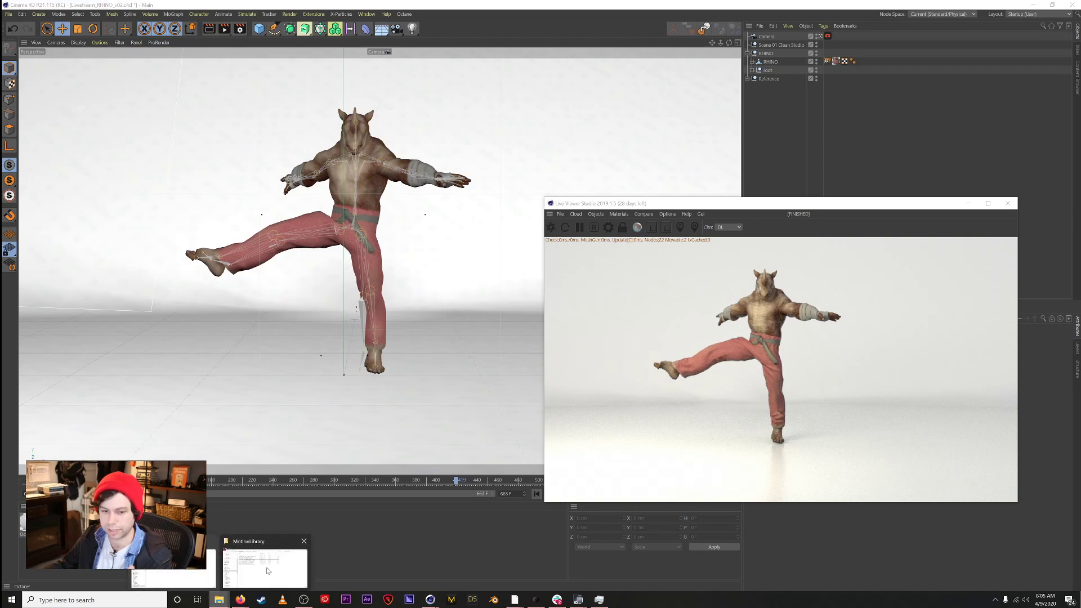
{"action": "left_click", "coordinate": [242, 580]}
{"action": "left_click", "coordinate": [510, 260]}
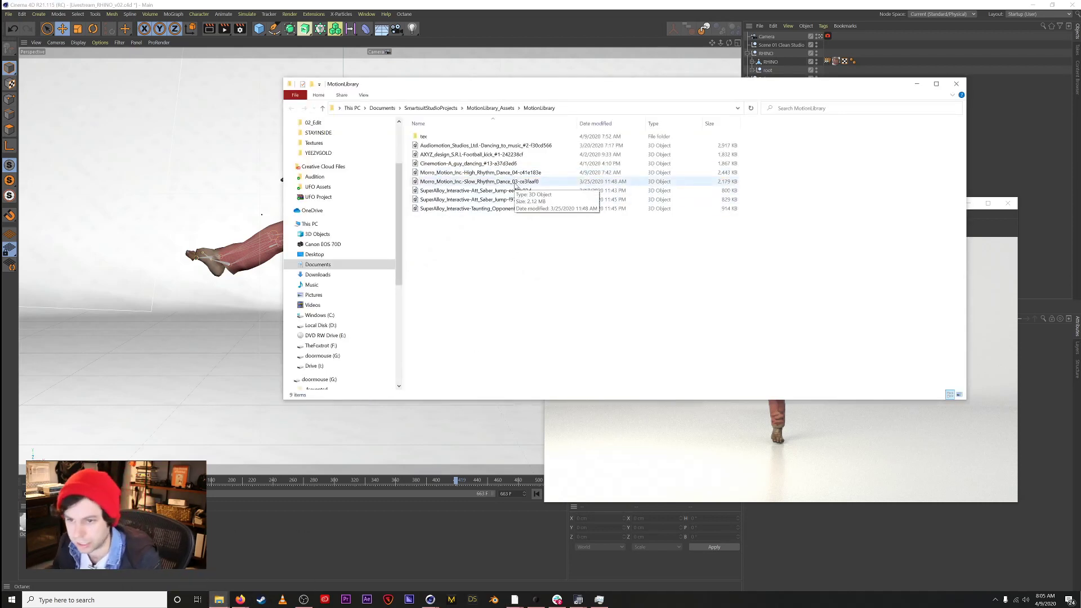
{"action": "left_click_drag", "start_coordinate": [516, 186], "coordinate": [493, 182]}
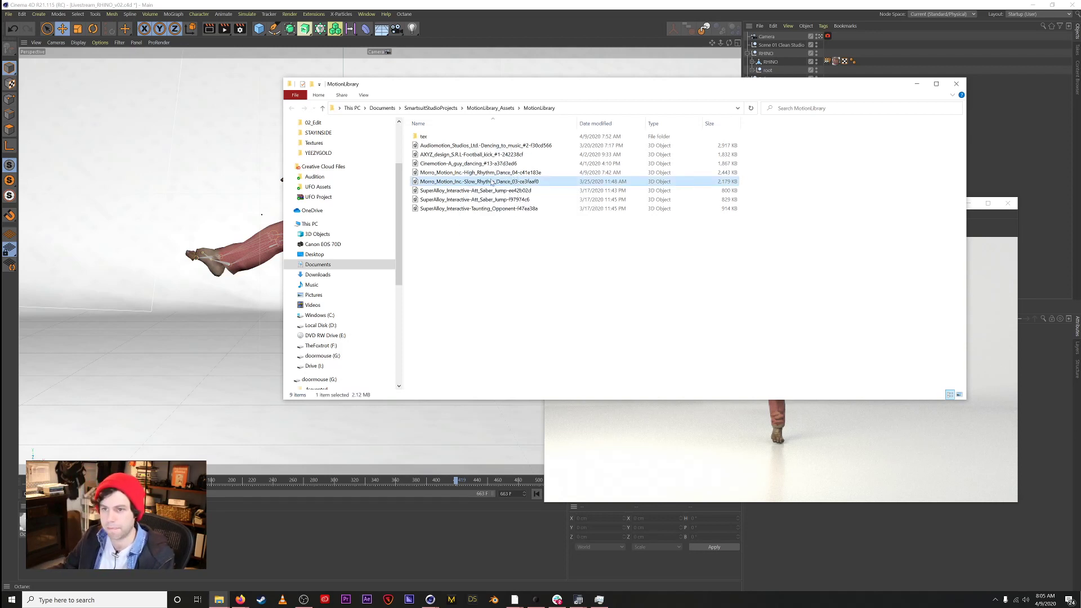
Step: Merge the Morro_Motion_Inc Slow_Rhythm_Dance_03 file from the MotionLibrary folder of MotionLibrary_Assets into the current scene
{"action": "left_click", "coordinate": [704, 28]}
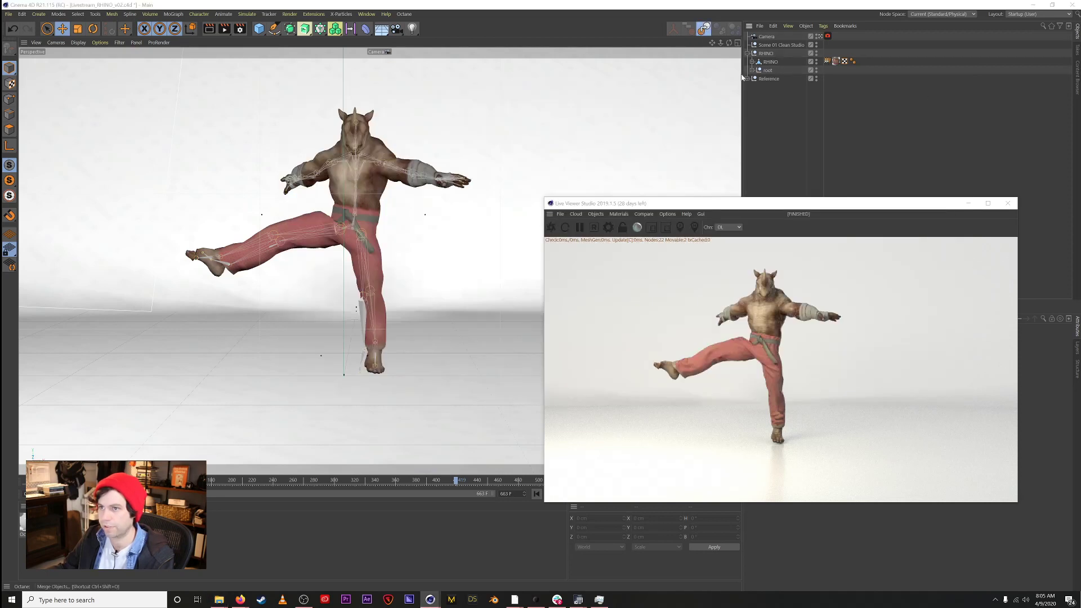
{"action": "scroll", "coordinate": [39, 113], "scroll_direction": "up", "scroll_amount": 2}
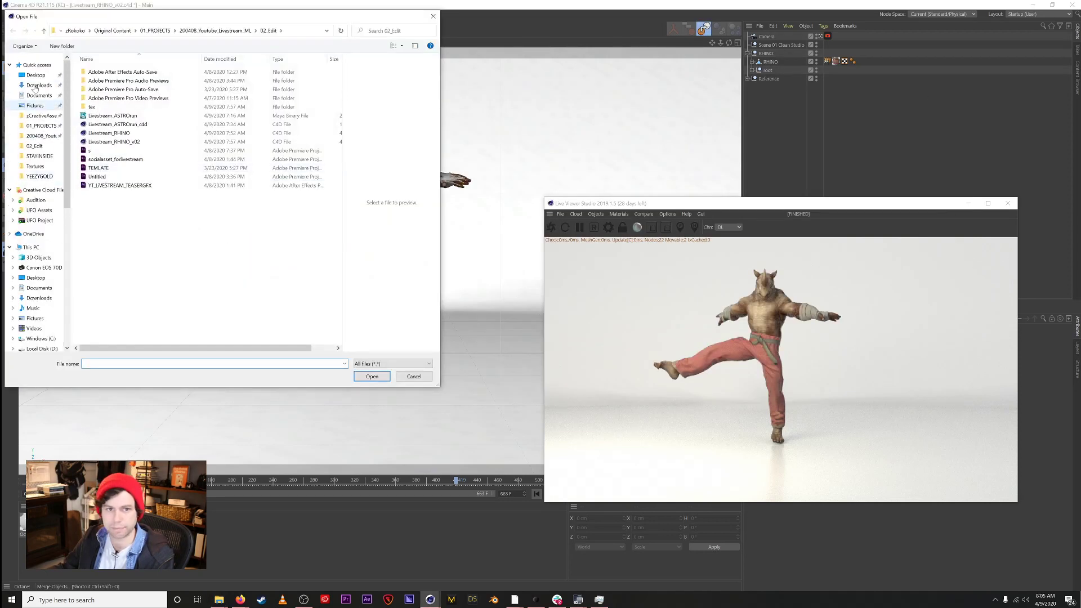
{"action": "left_click", "coordinate": [33, 96]}
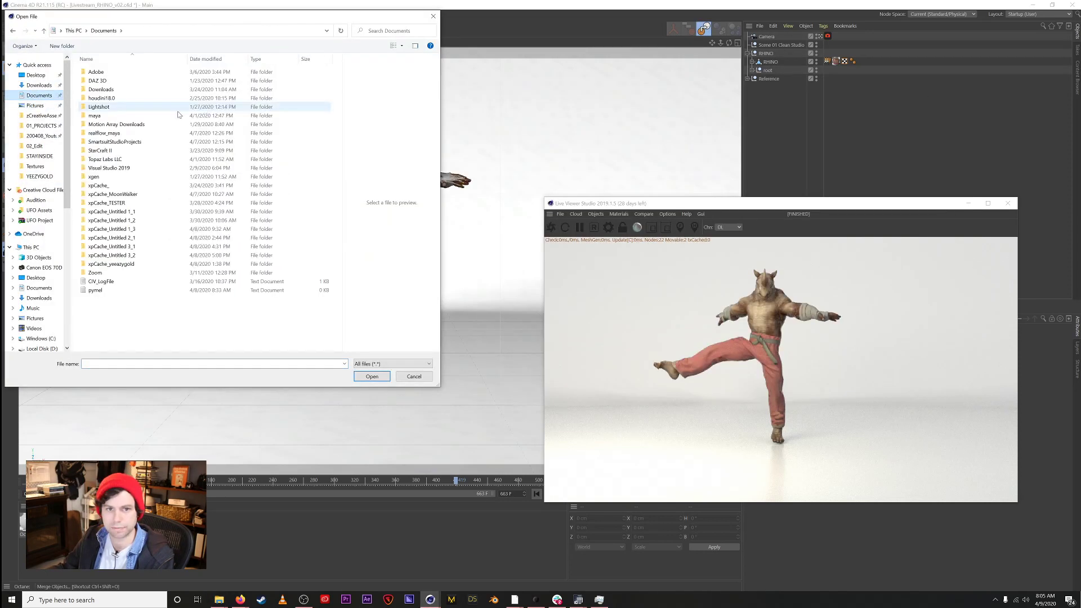
{"action": "double_click", "coordinate": [135, 137]}
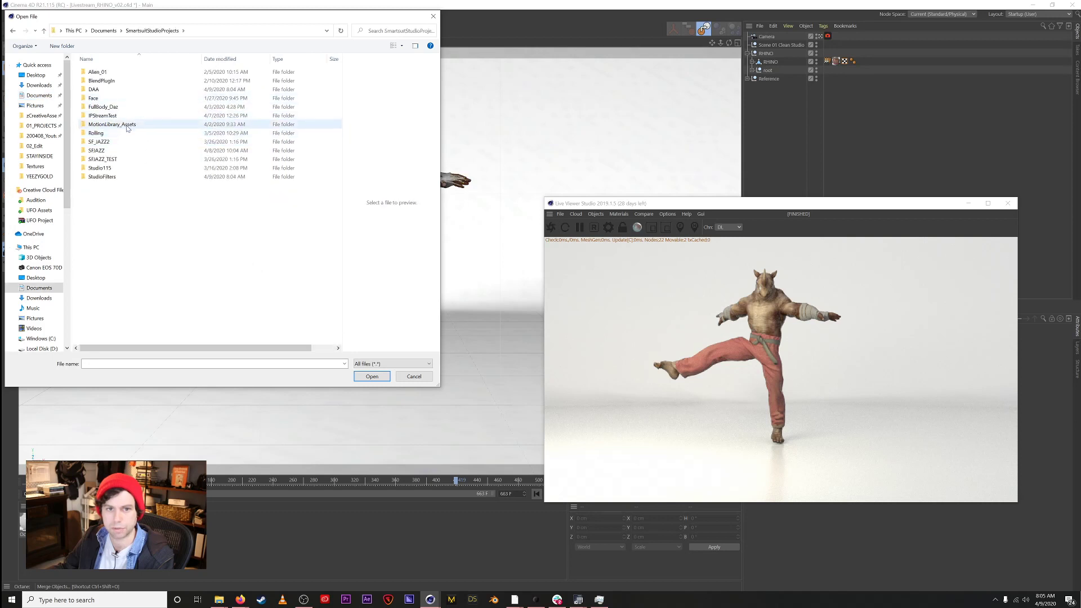
{"action": "double_click", "coordinate": [112, 124]}
{"action": "left_click", "coordinate": [138, 82]}
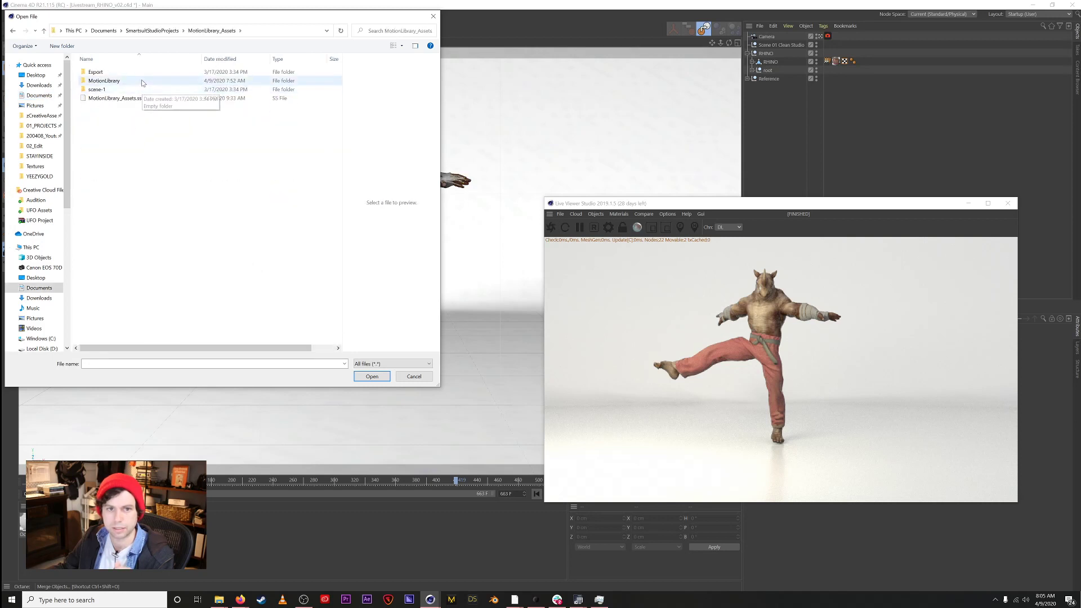
{"action": "double_click", "coordinate": [141, 82]}
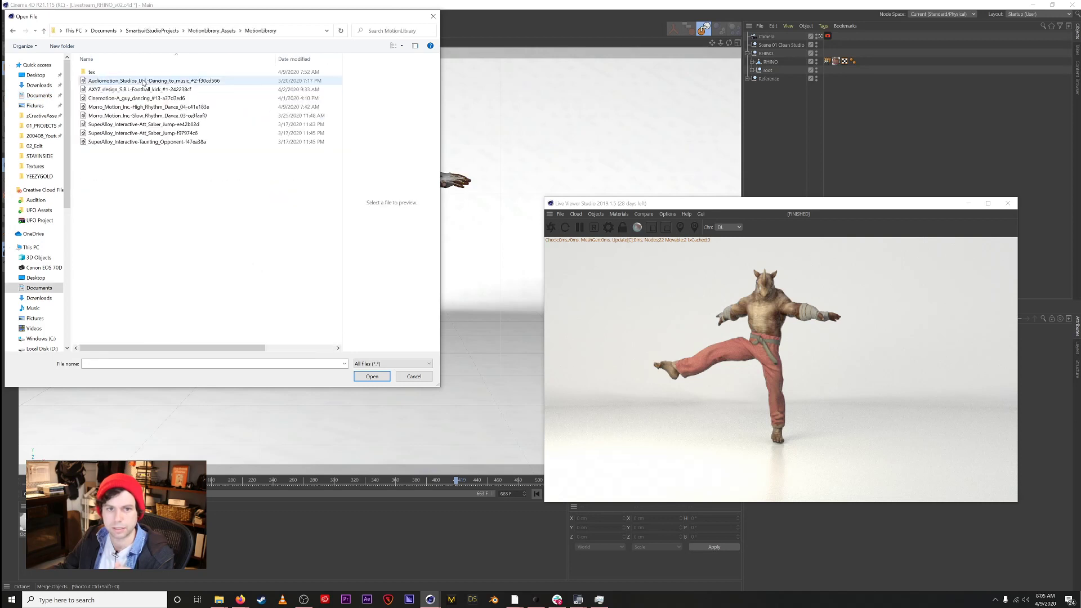
{"action": "double_click", "coordinate": [155, 116]}
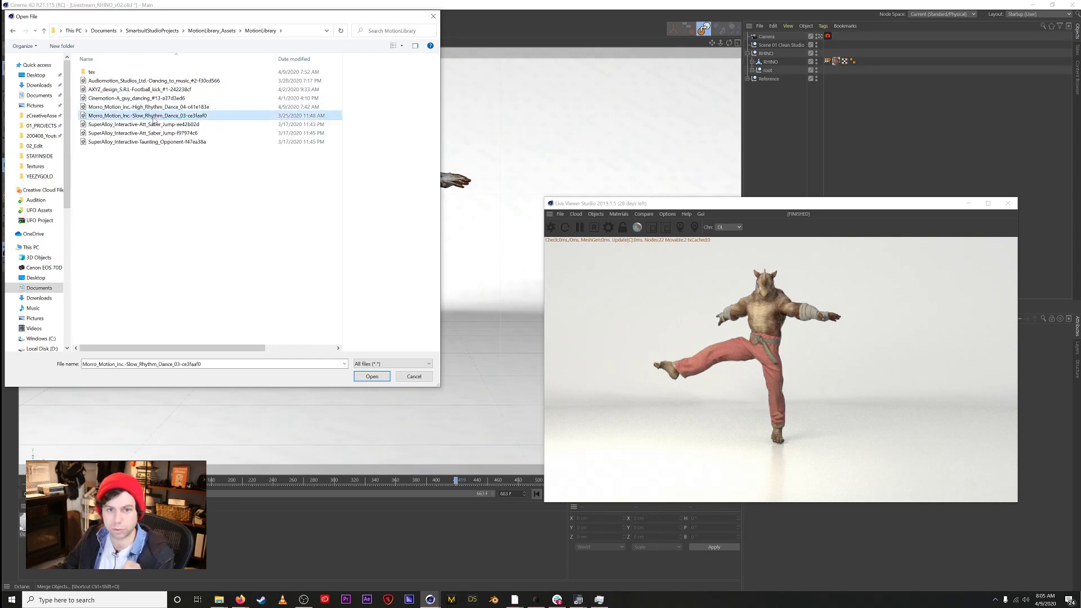
{"action": "left_click", "coordinate": [138, 229]}
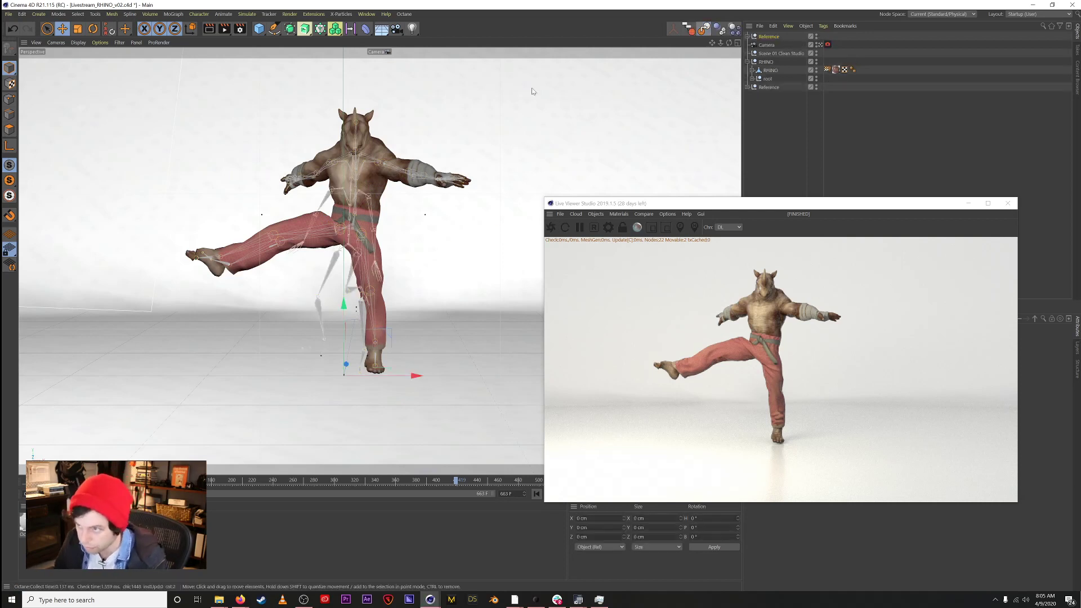
Step: Inspect the merged skeleton beside the rhino at an earlier frame, and move its Reference null to the end of the object hierarchy
{"action": "left_click_drag", "start_coordinate": [718, 204], "coordinate": [832, 236]}
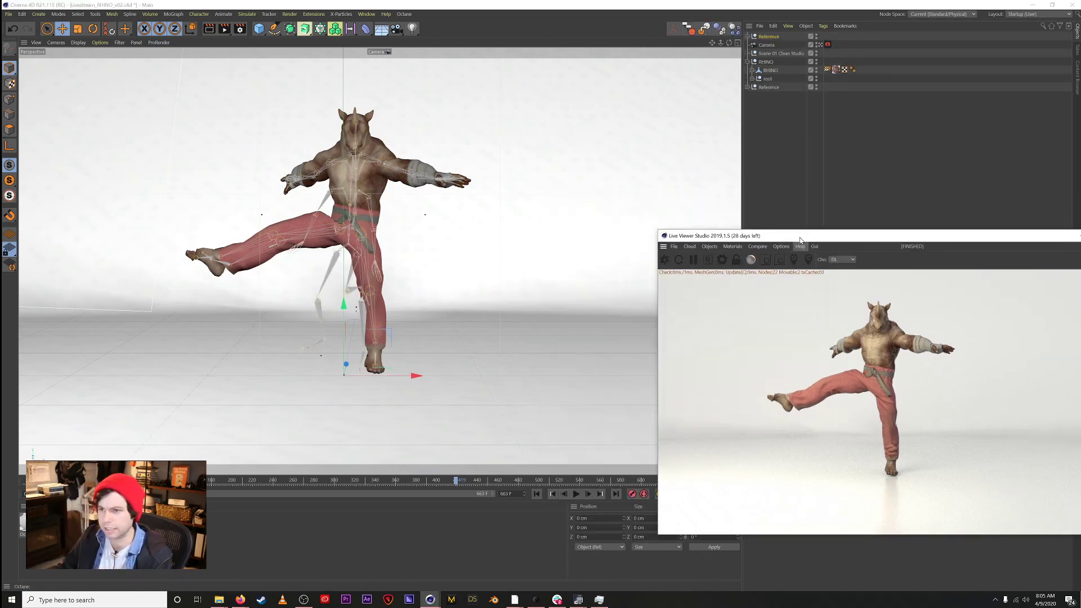
{"action": "left_click_drag", "start_coordinate": [398, 481], "coordinate": [210, 489]}
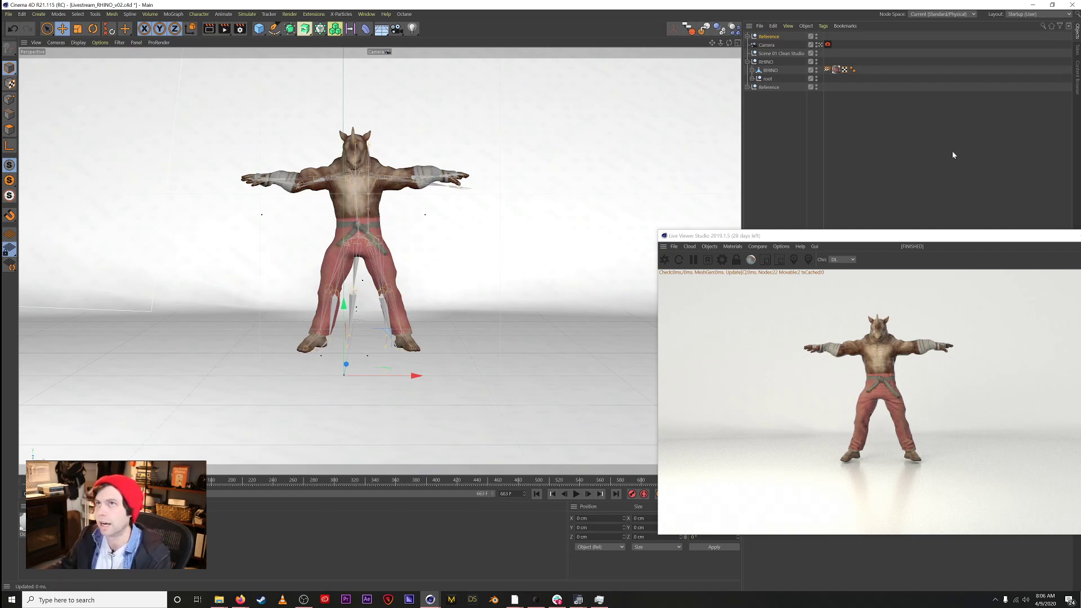
{"action": "left_click_drag", "start_coordinate": [886, 238], "coordinate": [803, 216]}
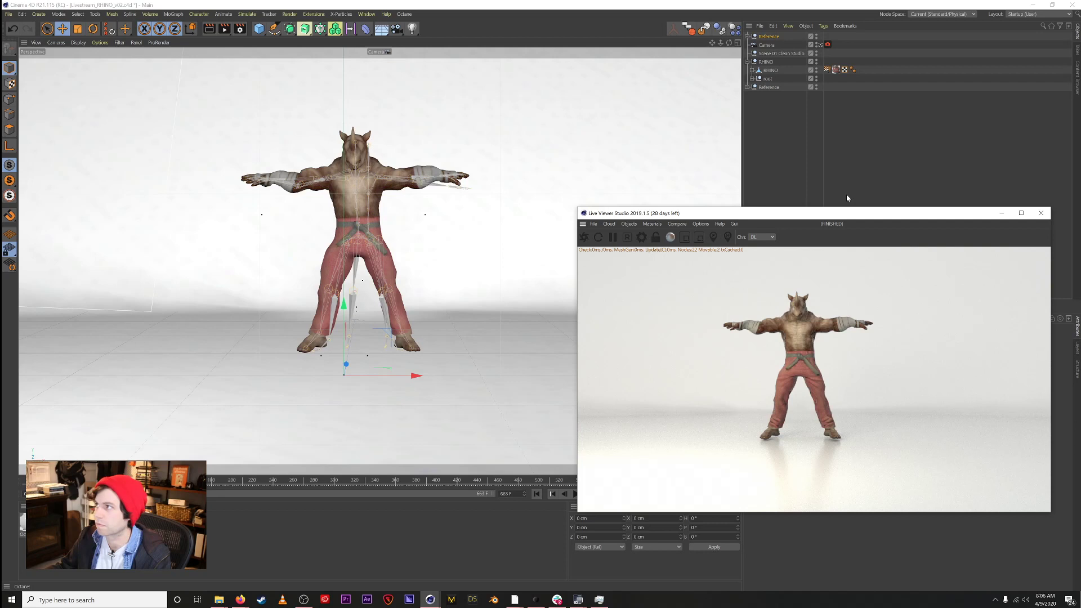
{"action": "left_click_drag", "start_coordinate": [360, 211], "coordinate": [317, 222], "text": "alt"}
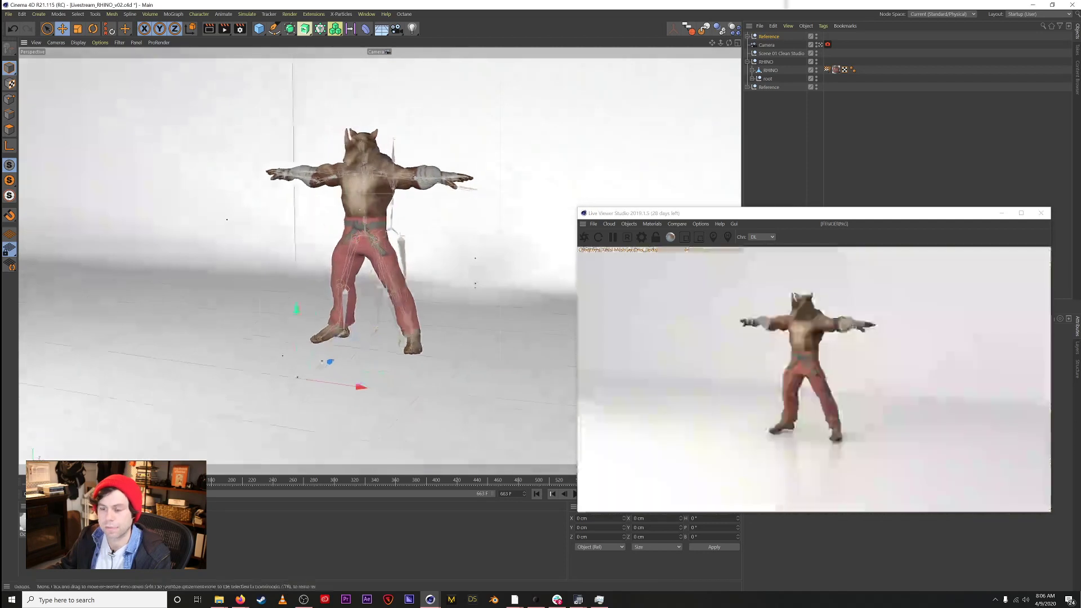
{"action": "left_click_drag", "start_coordinate": [767, 36], "coordinate": [770, 90]}
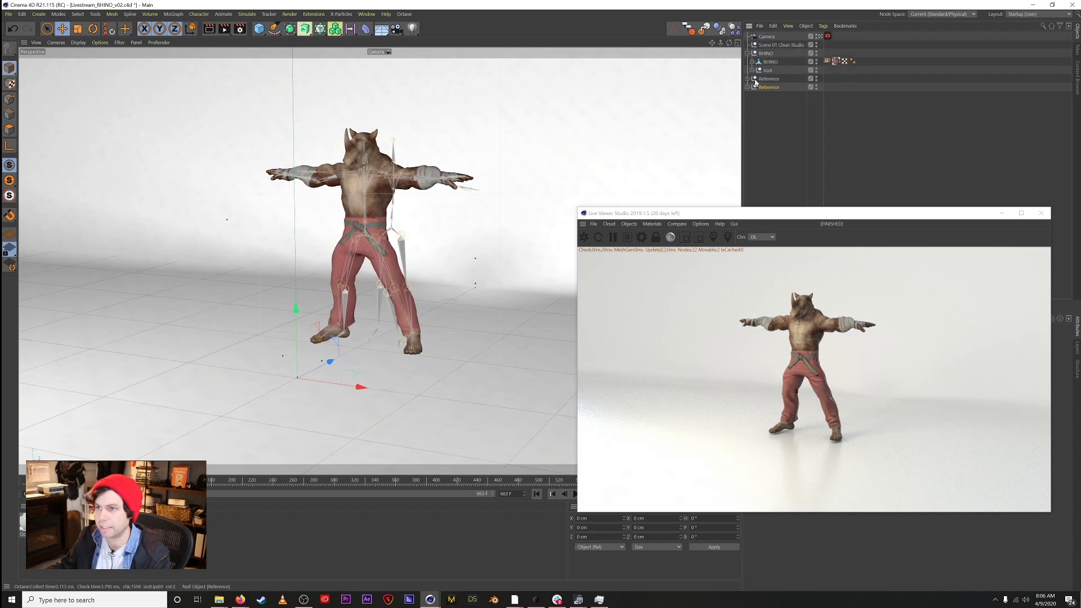
Step: Rename the original Reference null to FAST DANCE and the newly merged one to SLOW DANCE
{"action": "left_click", "coordinate": [748, 79]}
{"action": "left_click", "coordinate": [748, 79]}
{"action": "left_click", "coordinate": [747, 79]}
{"action": "double_click", "coordinate": [766, 80]}
{"action": "type", "text": "HIGH"}
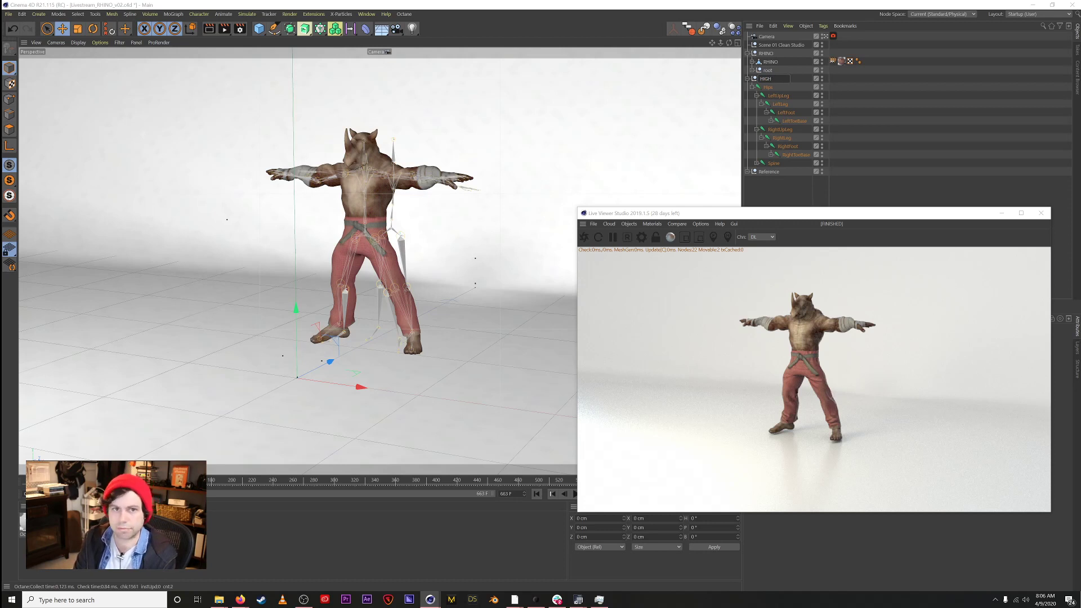
{"action": "type", "text": "AST DANCE"}
{"action": "key", "text": "Return"}
{"action": "double_click", "coordinate": [766, 172]}
{"action": "type", "text": "SLOW DANCE"}
{"action": "key", "text": "Return"}
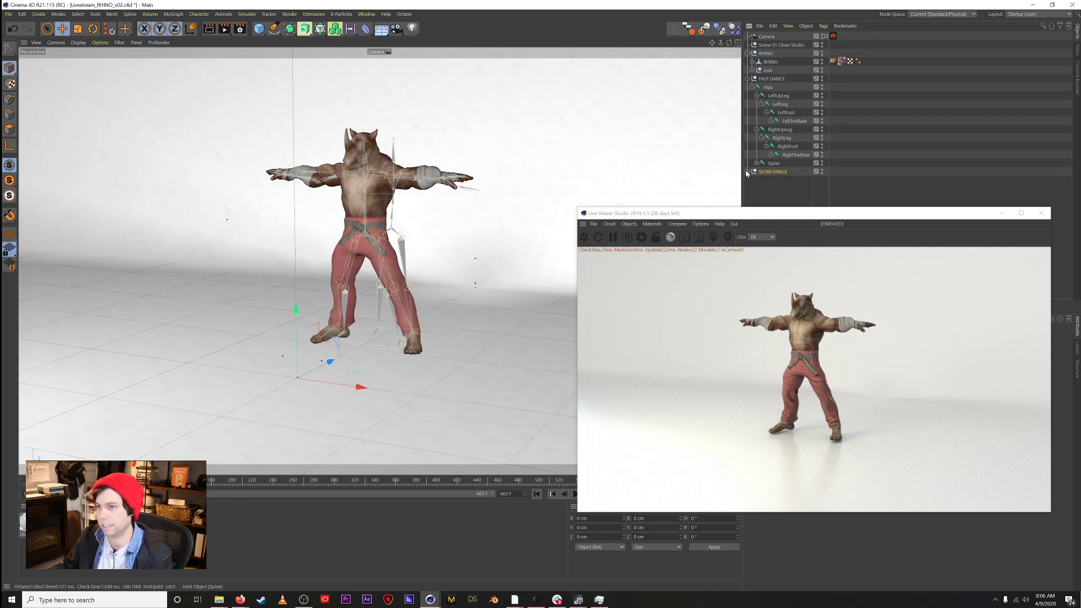
Step: Expand the SLOW DANCE hierarchy to the child joints of its Hips, keeping the Live Viewer clear of the list
{"action": "left_click", "coordinate": [747, 172]}
{"action": "left_click_drag", "start_coordinate": [743, 214], "coordinate": [741, 254]}
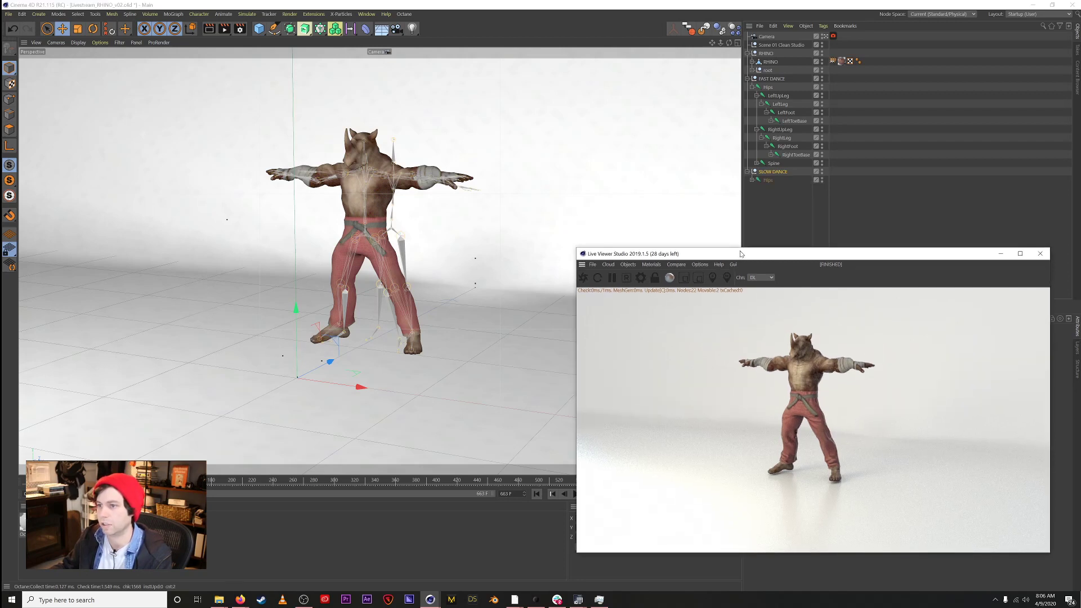
{"action": "left_click", "coordinate": [752, 181]}
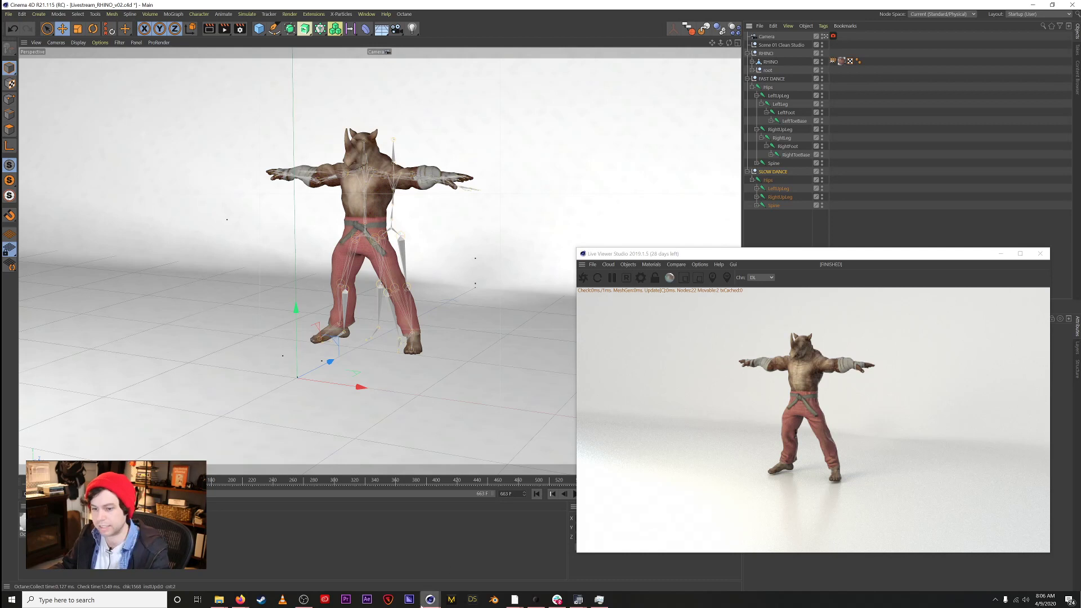
Step: Switch to Rokoko Studio to review the skeleton choices in the FBX export options, and return to Cinema 4D
{"action": "left_click", "coordinate": [530, 600]}
{"action": "left_click", "coordinate": [133, 162]}
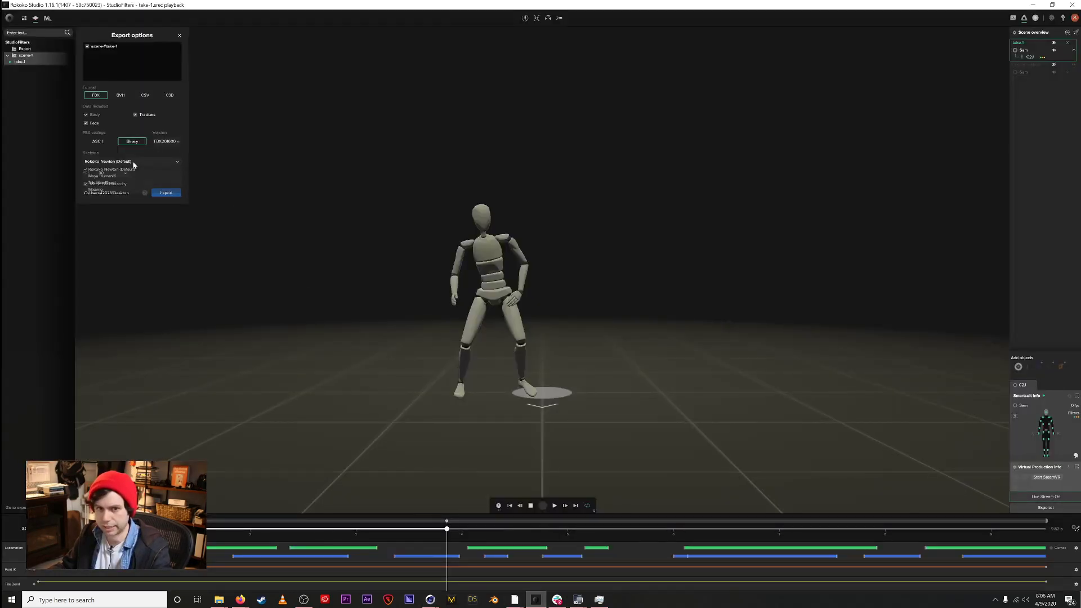
{"action": "left_click", "coordinate": [132, 163]}
{"action": "left_click", "coordinate": [1031, 4]}
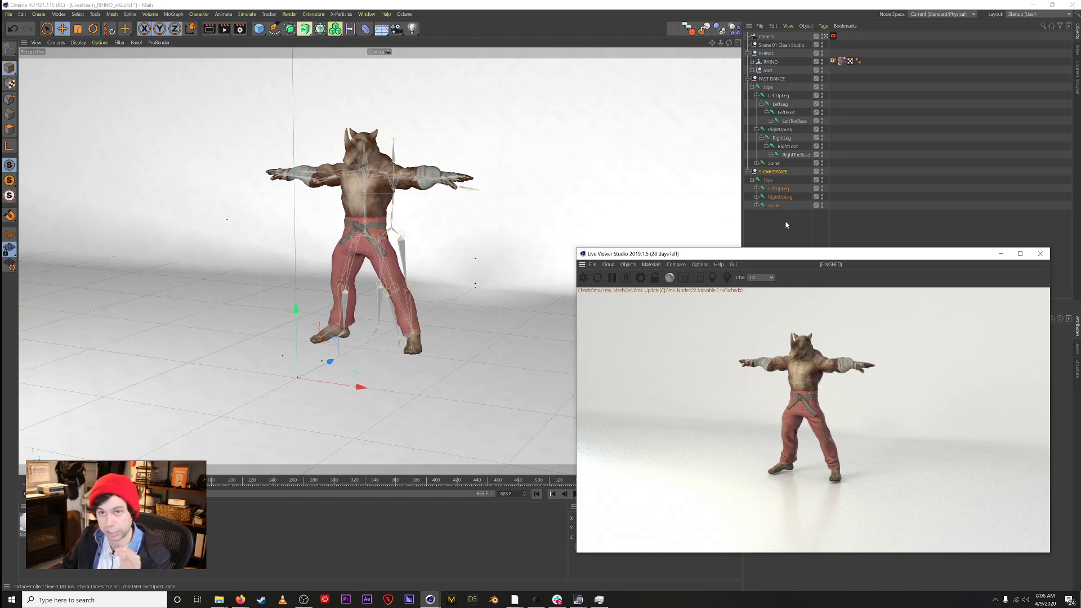
Step: Add a Retarget tag to the Hips joint of FAST DANCE and uncover its tag properties
{"action": "right_click", "coordinate": [771, 88]}
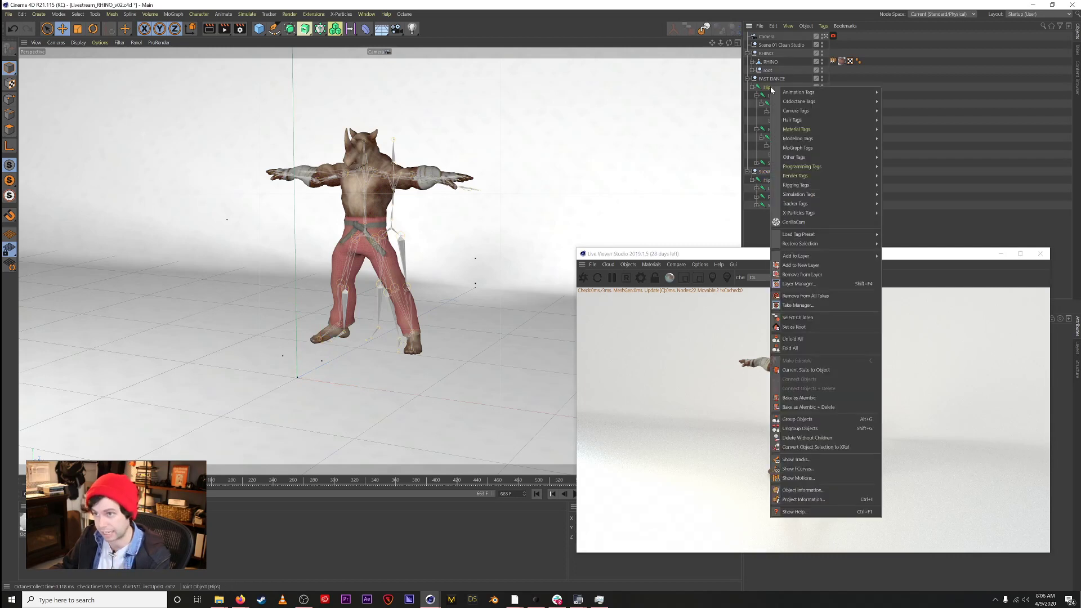
{"action": "mouse_move", "coordinate": [829, 96]}
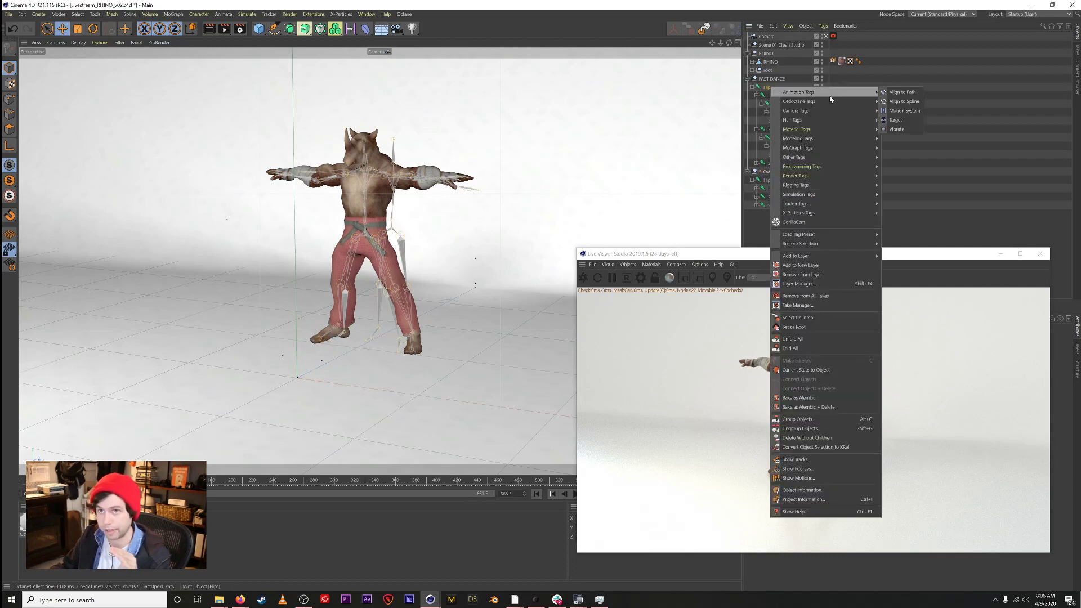
{"action": "mouse_move", "coordinate": [798, 186]}
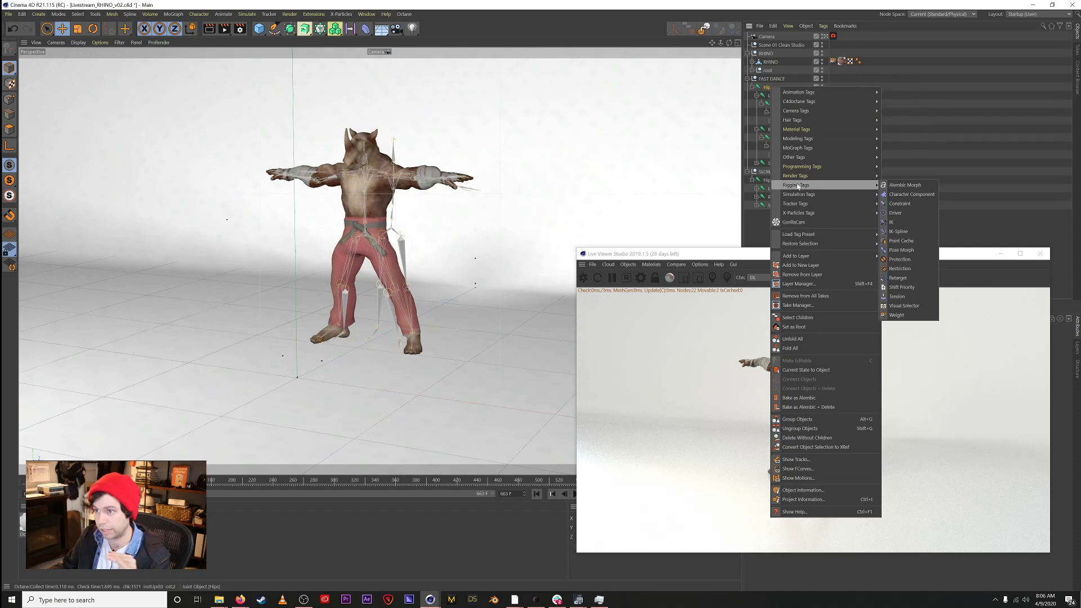
{"action": "left_click", "coordinate": [897, 278]}
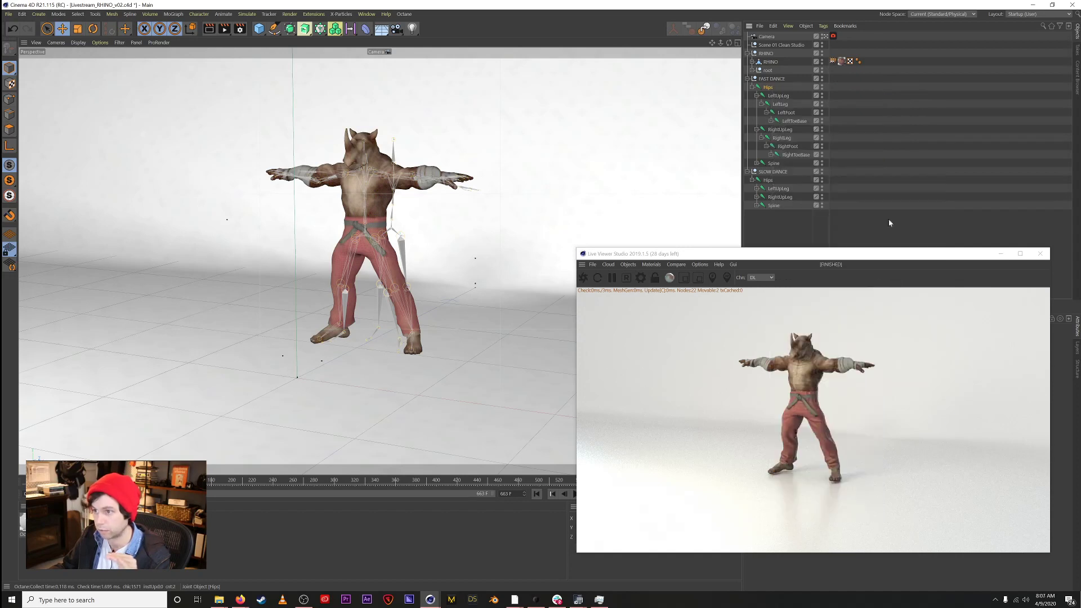
{"action": "left_click_drag", "start_coordinate": [791, 253], "coordinate": [375, 242]}
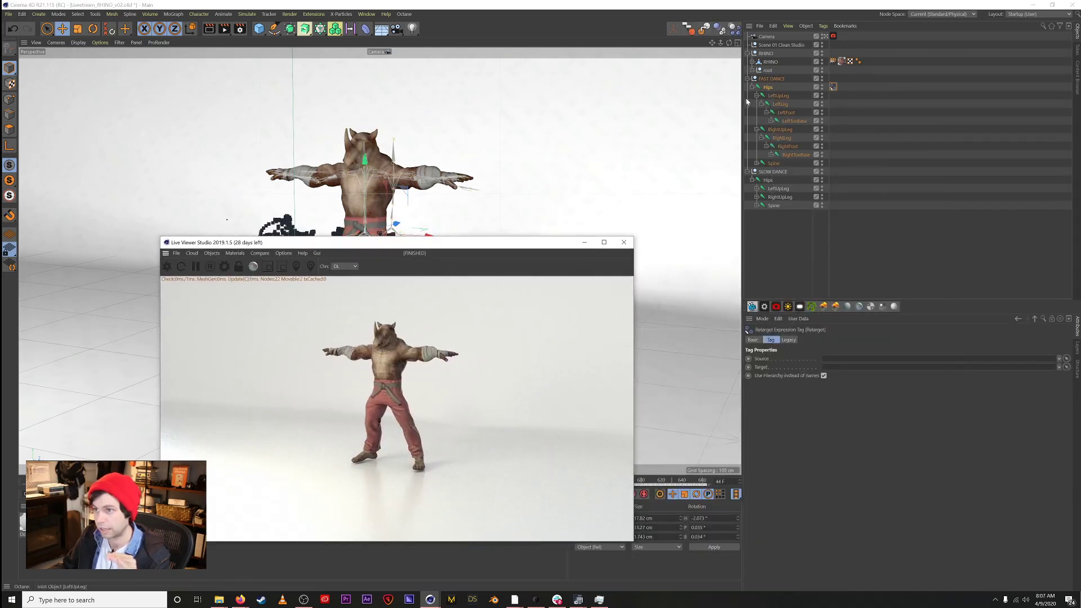
Step: Assign the FAST DANCE Hips as the Retarget tag's target and the SLOW DANCE Hips as its source
{"action": "left_click_drag", "start_coordinate": [776, 92], "coordinate": [851, 365]}
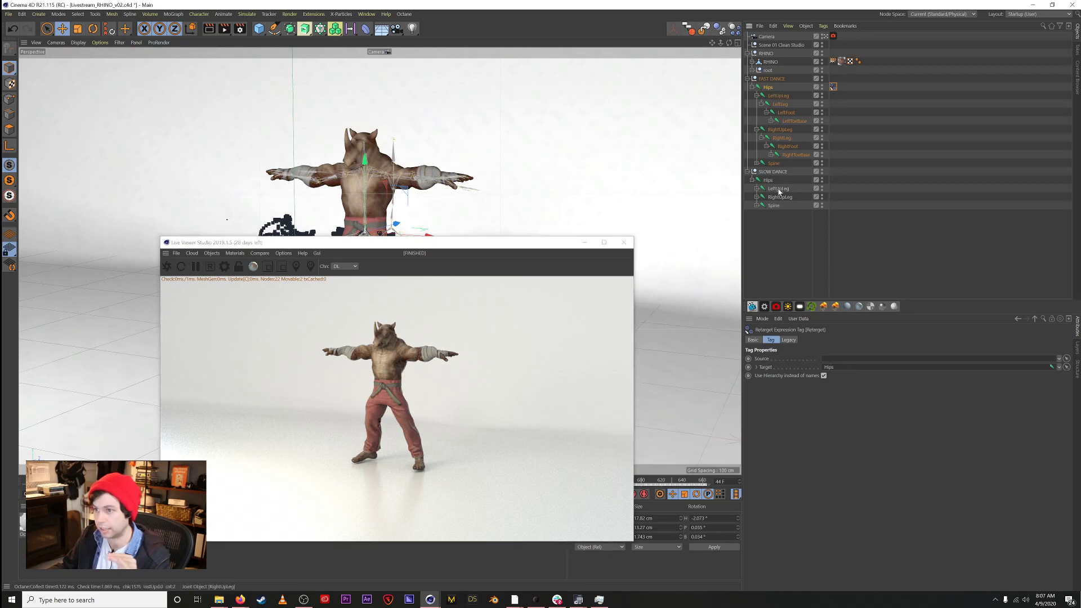
{"action": "left_click_drag", "start_coordinate": [769, 180], "coordinate": [768, 186]}
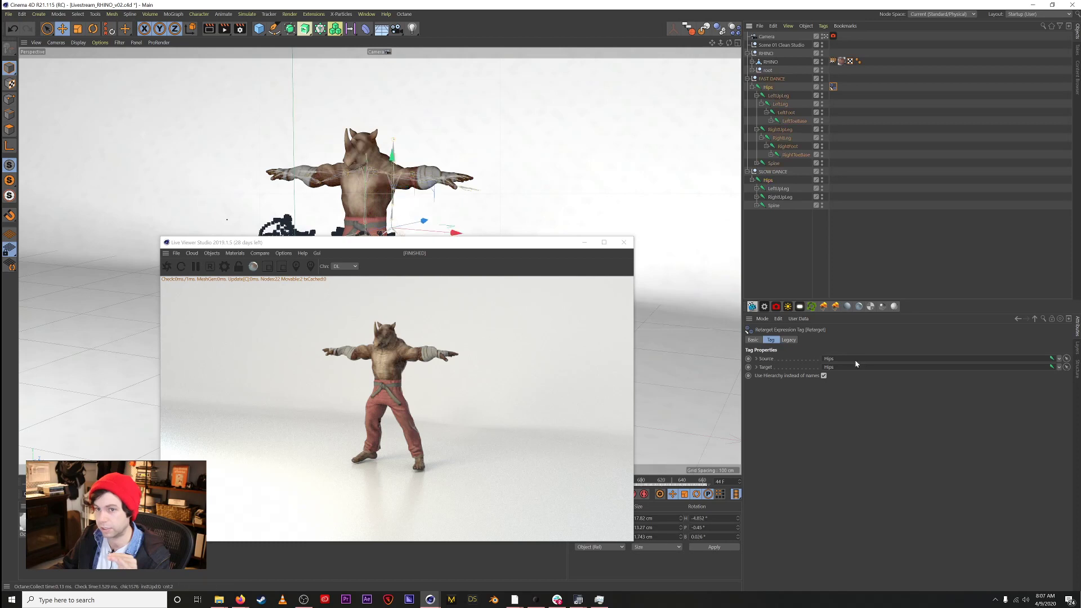
{"action": "left_click_drag", "start_coordinate": [397, 243], "coordinate": [917, 247]}
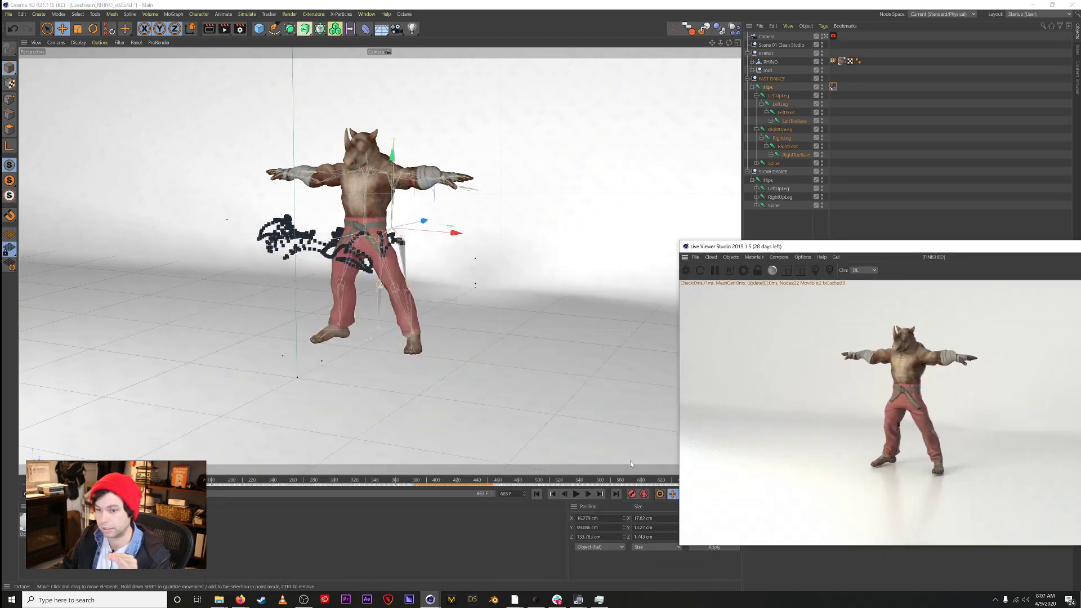
Step: Play the animation from the first frame and scrub through it to check the retargeted motion on the rhino
{"action": "left_click", "coordinate": [538, 495]}
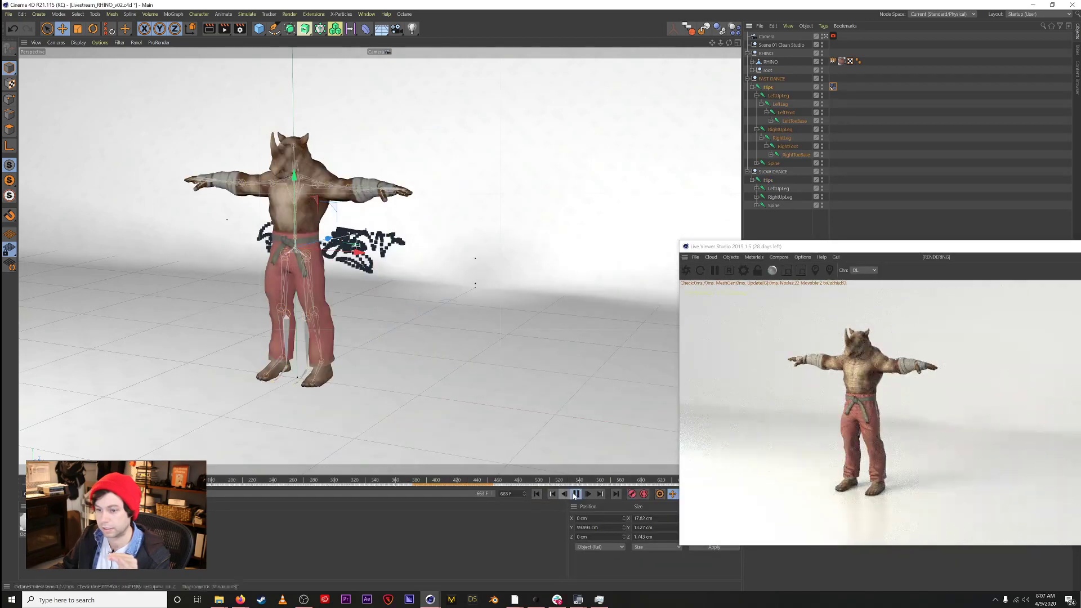
{"action": "left_click", "coordinate": [575, 494]}
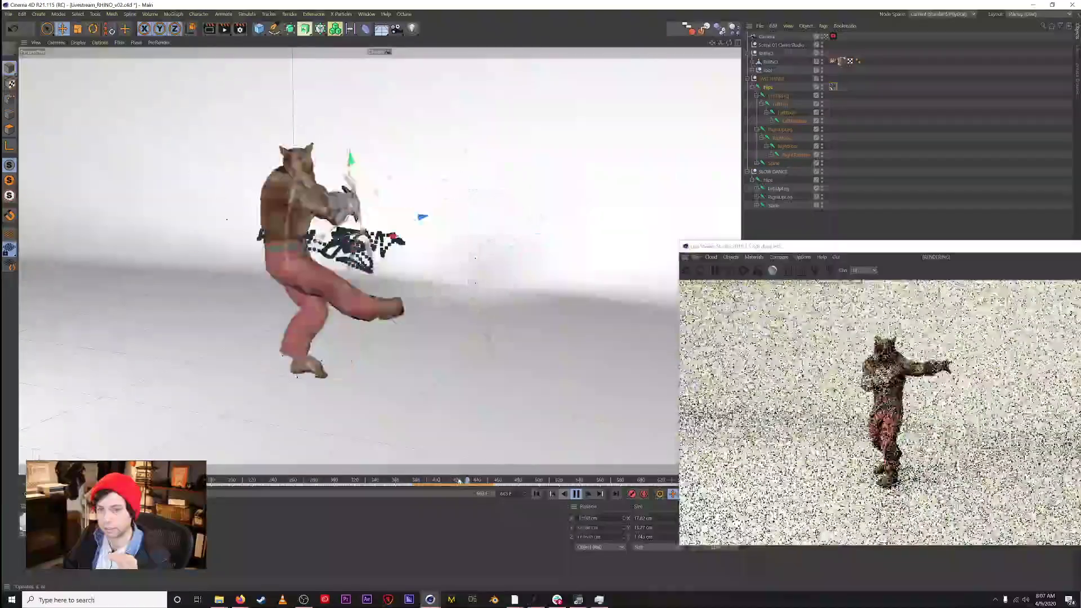
{"action": "left_click_drag", "start_coordinate": [467, 478], "coordinate": [425, 479]}
{"action": "left_click", "coordinate": [576, 493]}
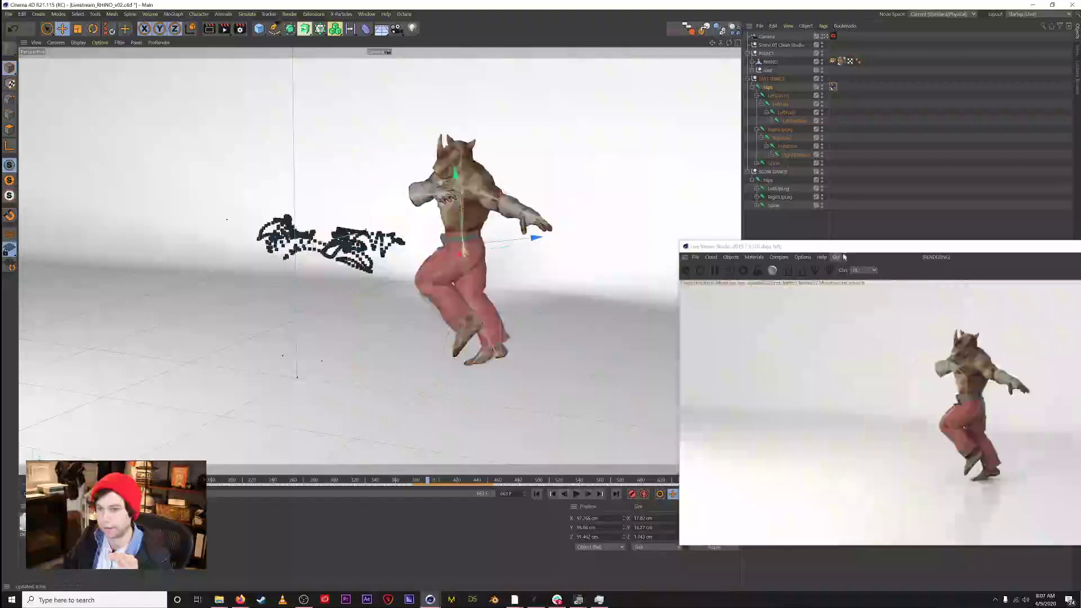
Step: Set the Retarget tag's priority to Animation and play back the rhino's motion
{"action": "left_click_drag", "start_coordinate": [821, 250], "coordinate": [751, 401]}
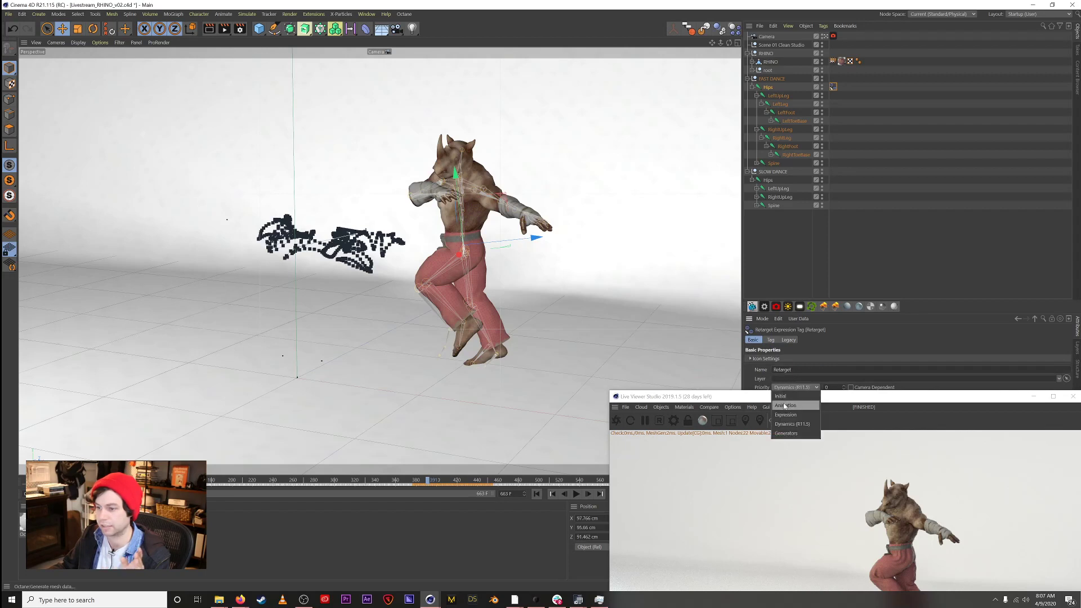
{"action": "left_click_drag", "start_coordinate": [784, 397], "coordinate": [821, 283]}
{"action": "left_click", "coordinate": [576, 494]}
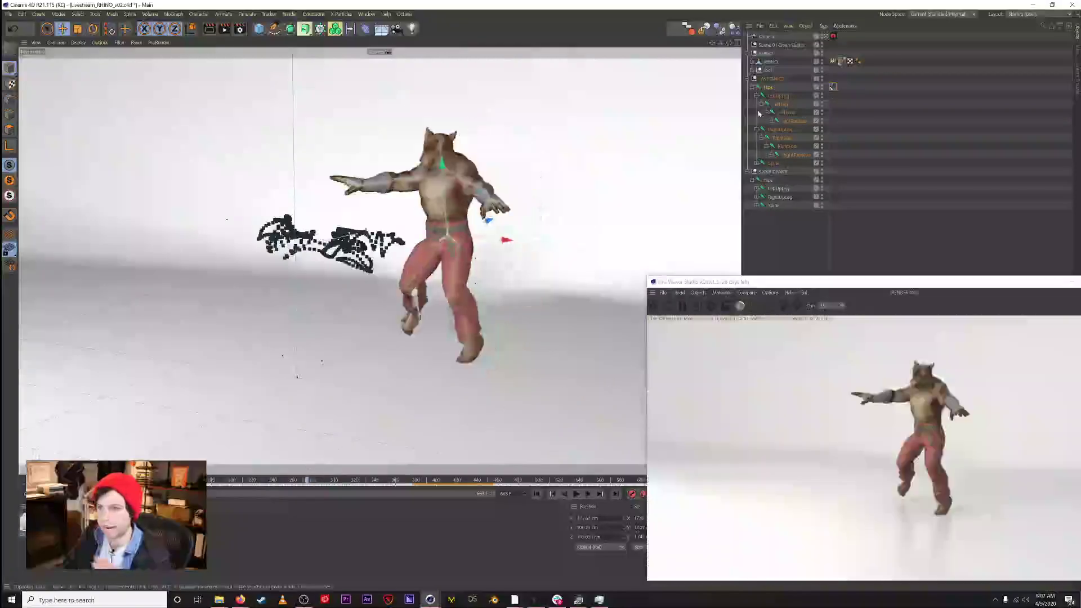
Step: Minimize the Live Viewer, disable the Retarget tag, and scrub the timeline to compare the rhino's fast dance with the slow one
{"action": "left_click_drag", "start_coordinate": [799, 283], "coordinate": [641, 220]}
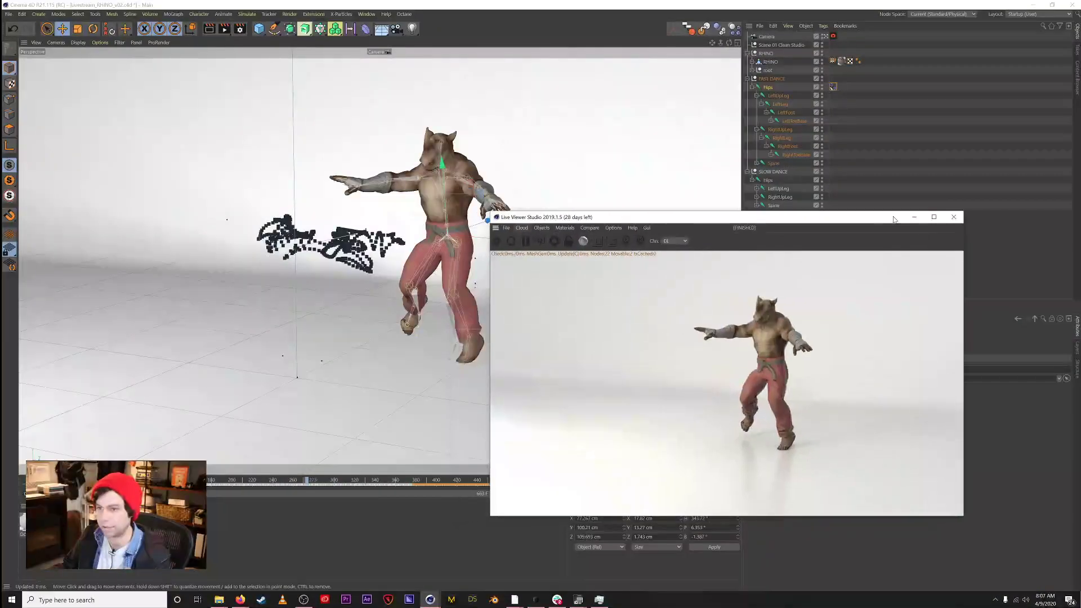
{"action": "left_click", "coordinate": [912, 217]}
{"action": "left_click_drag", "start_coordinate": [354, 482], "coordinate": [310, 464]}
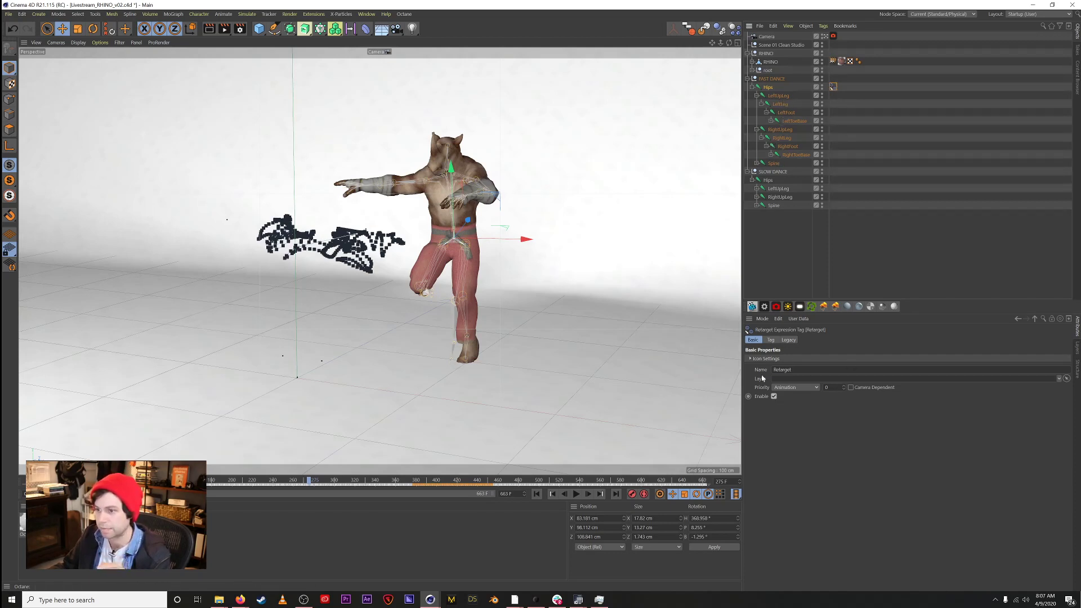
{"action": "left_click_drag", "start_coordinate": [444, 481], "coordinate": [483, 477]}
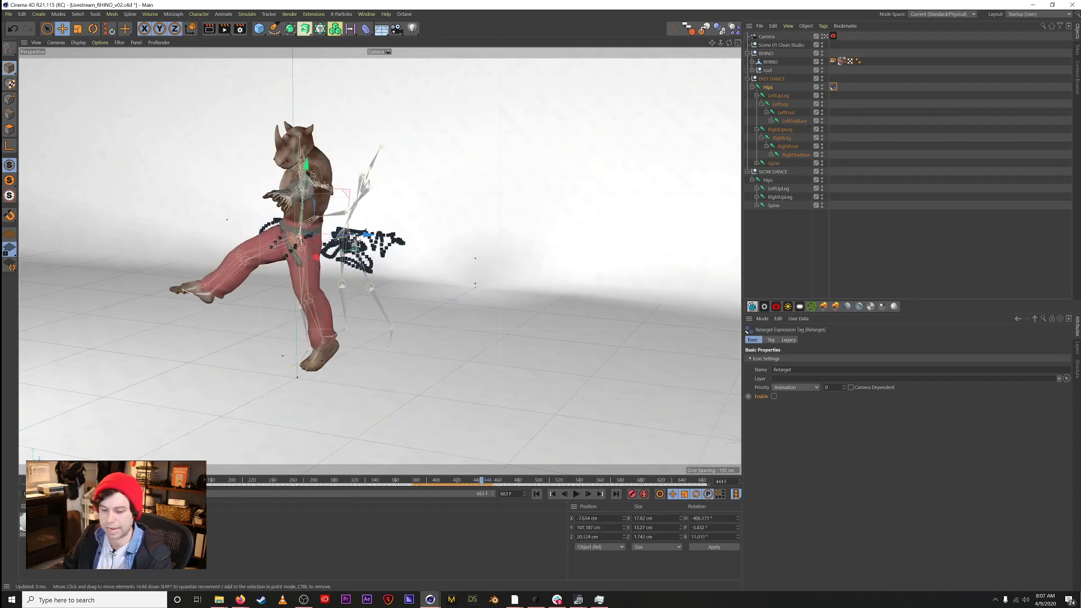
Step: Re-enable the Retarget tag and scrub back through the timeline to check the slow dance on the rhino
{"action": "left_click_drag", "start_coordinate": [451, 361], "coordinate": [389, 361], "text": "alt"}
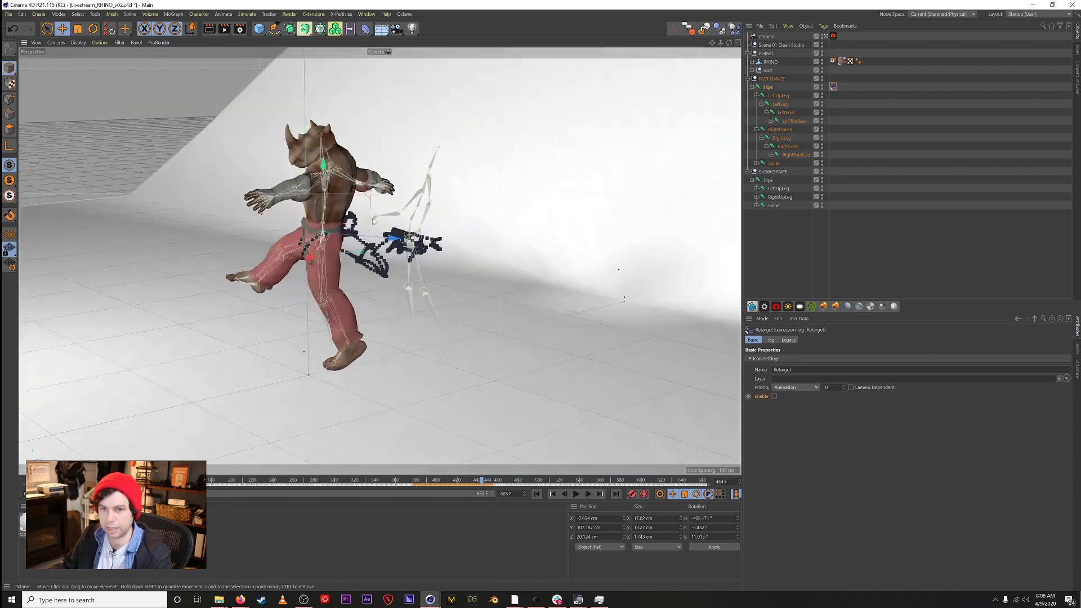
{"action": "left_click", "coordinate": [774, 397]}
{"action": "left_click_drag", "start_coordinate": [480, 481], "coordinate": [420, 480]}
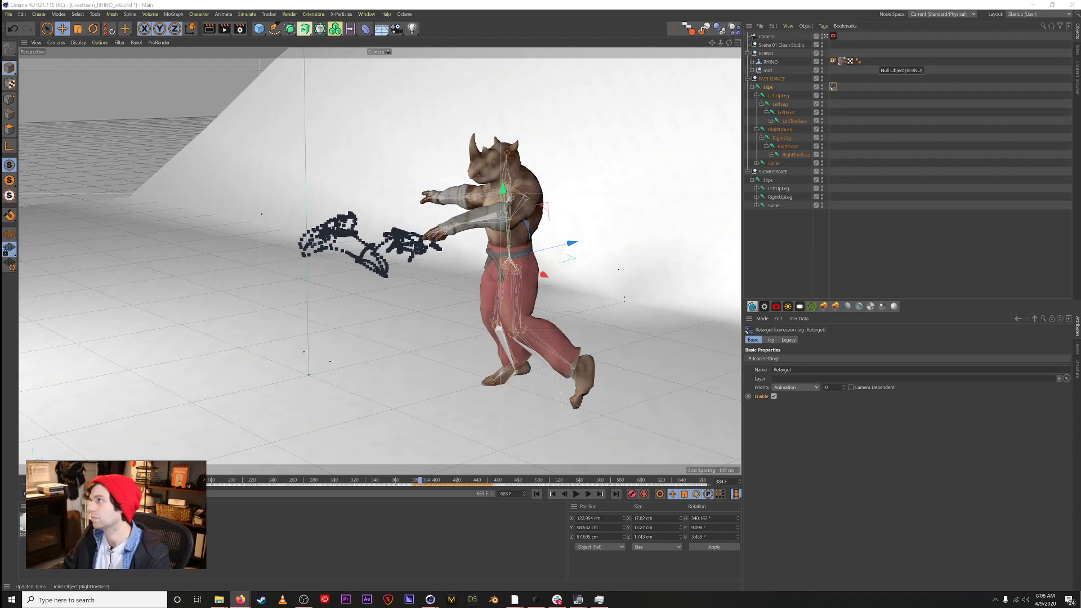
Step: Delete the Retarget tag from the FAST DANCE Hips joint
{"action": "left_click", "coordinate": [850, 111]}
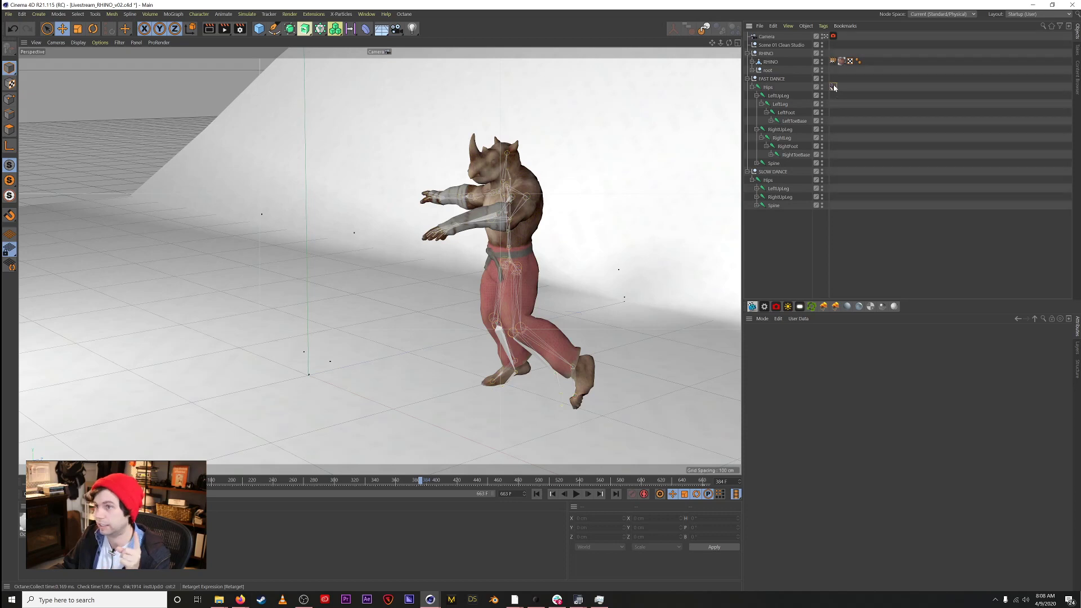
{"action": "left_click", "coordinate": [834, 87]}
{"action": "left_click_drag", "start_coordinate": [381, 480], "coordinate": [277, 480]}
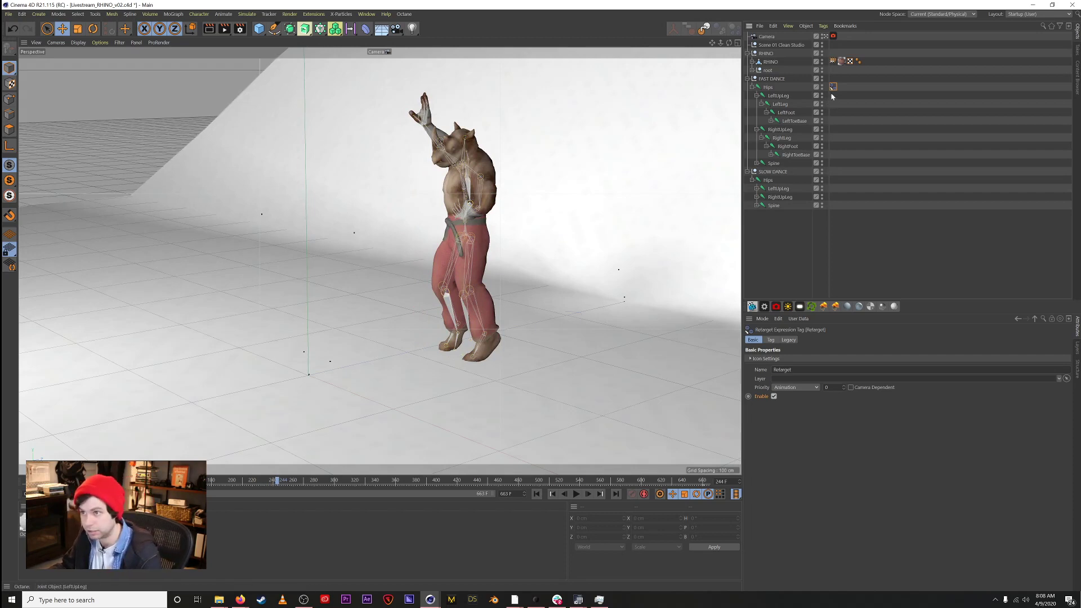
{"action": "key", "text": "Delete"}
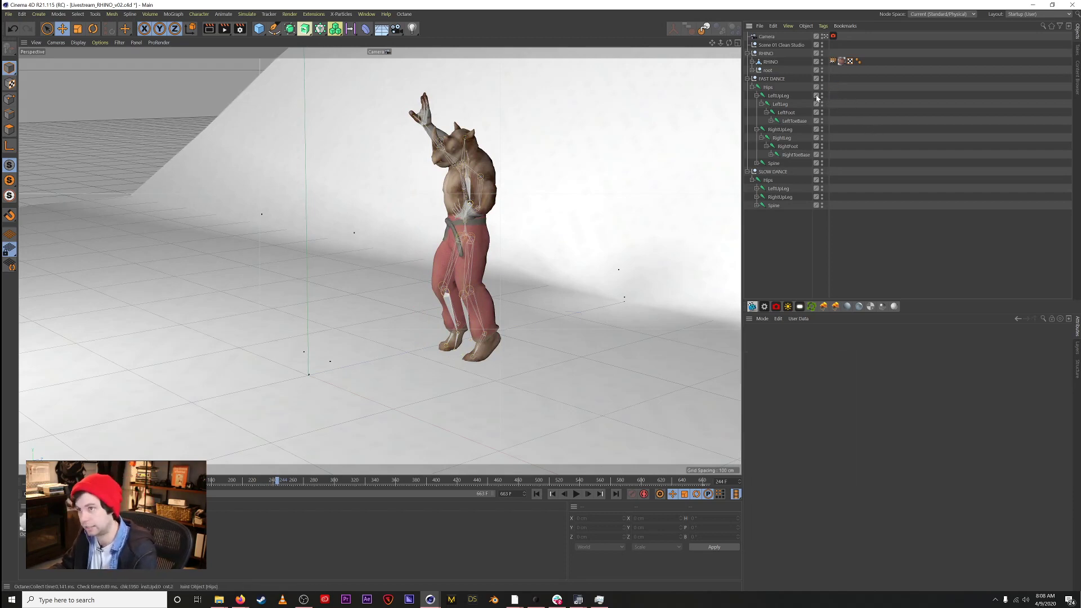
Step: Set the project's end frame to 1500 and extend the preview range to the full length
{"action": "left_click", "coordinate": [774, 79]}
{"action": "left_click_drag", "start_coordinate": [277, 483], "coordinate": [679, 493]}
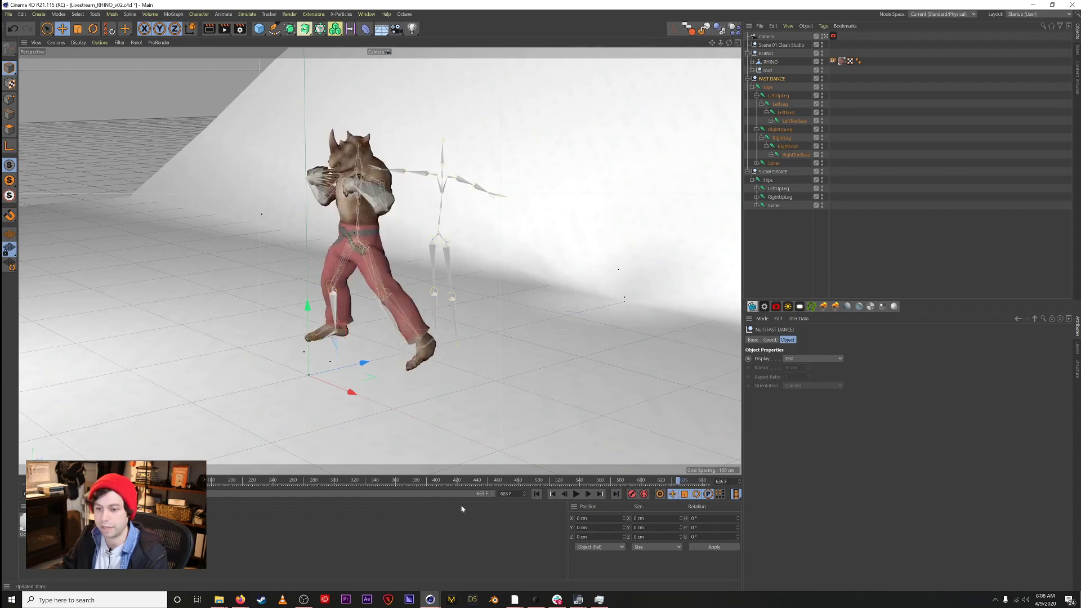
{"action": "key", "text": "Return"}
{"action": "left_click_drag", "start_coordinate": [252, 496], "coordinate": [644, 495]}
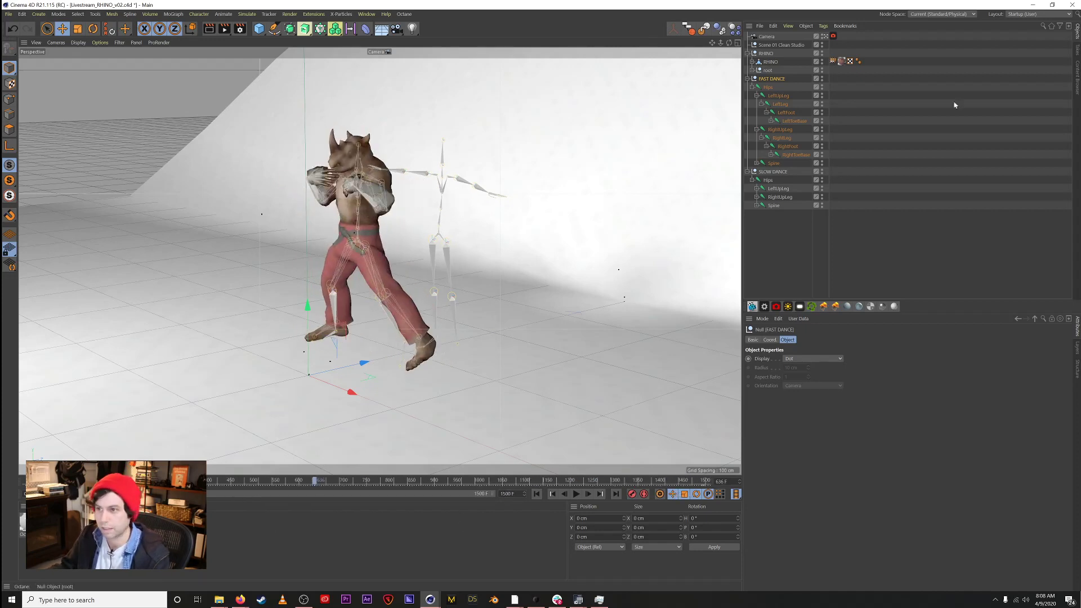
Step: Add a motion clip to the FAST DANCE Hips joint with the default source name and options
{"action": "left_click", "coordinate": [904, 194]}
{"action": "left_click", "coordinate": [856, 89]}
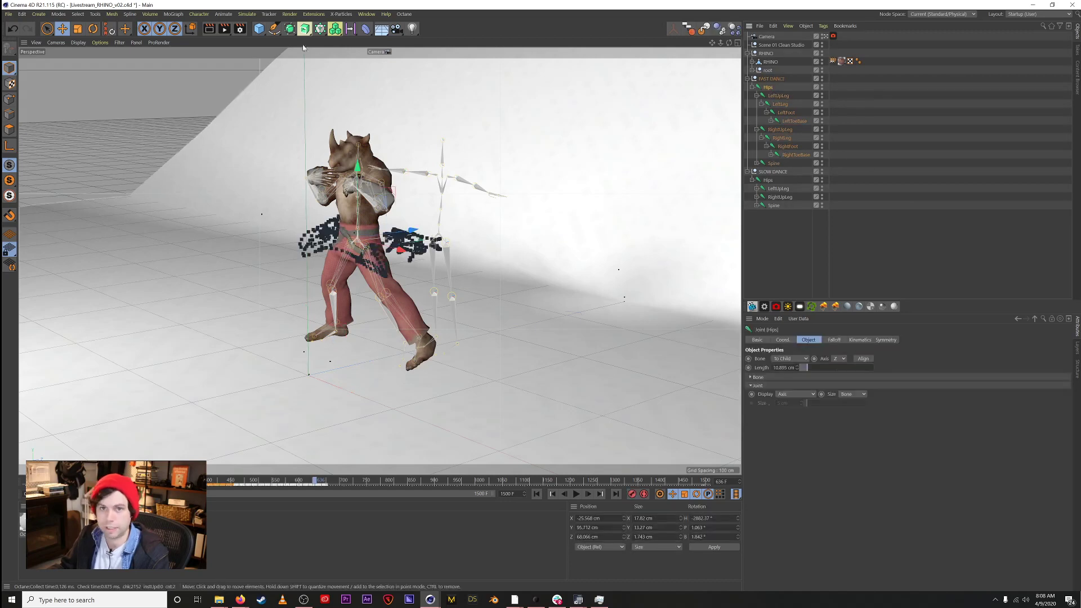
{"action": "left_click", "coordinate": [206, 15]}
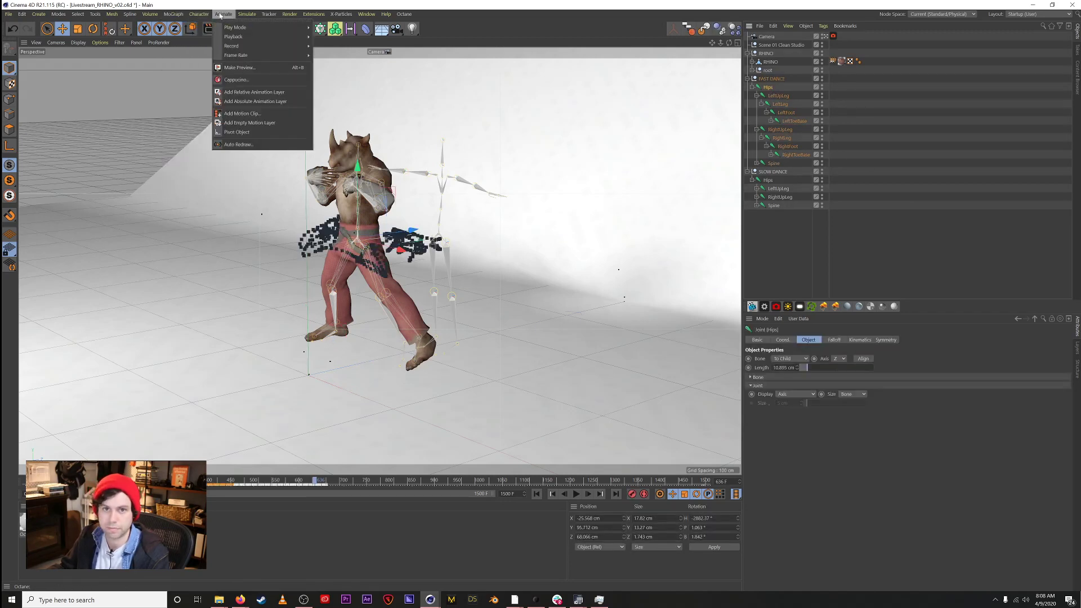
{"action": "left_click", "coordinate": [242, 113]}
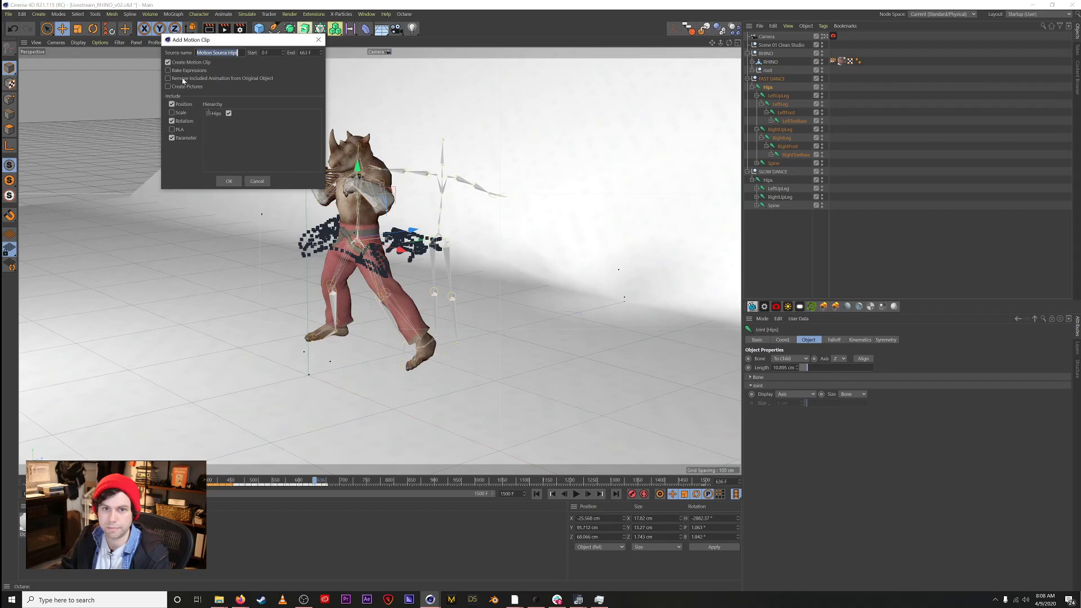
{"action": "left_click", "coordinate": [227, 180]}
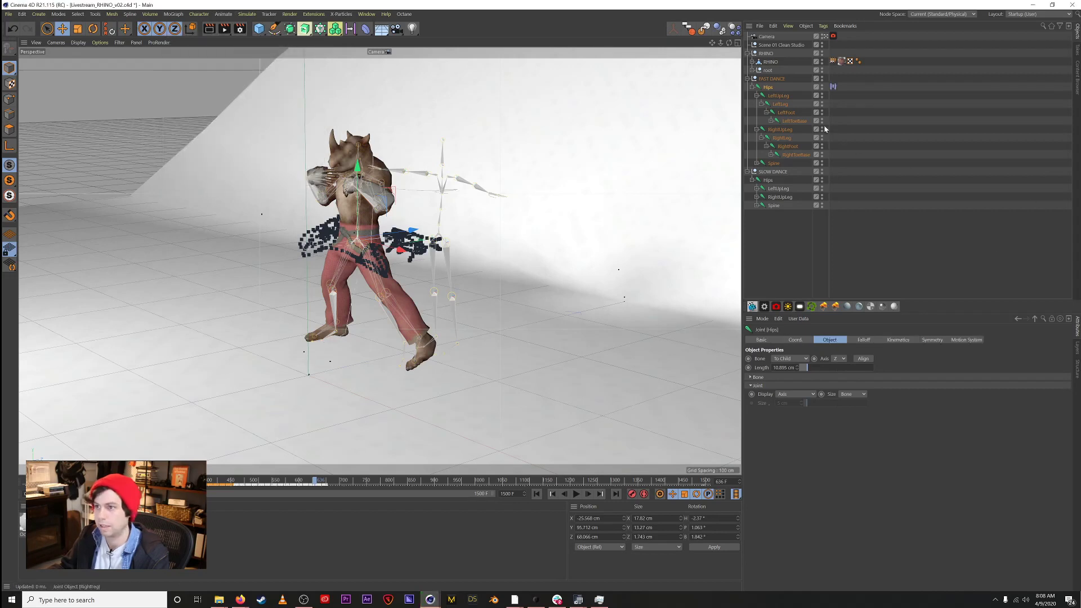
Step: Show the FAST DANCE Motion System tag's properties, bring up the Timeline window, and inspect the joints inside its motion source
{"action": "left_click", "coordinate": [834, 87]}
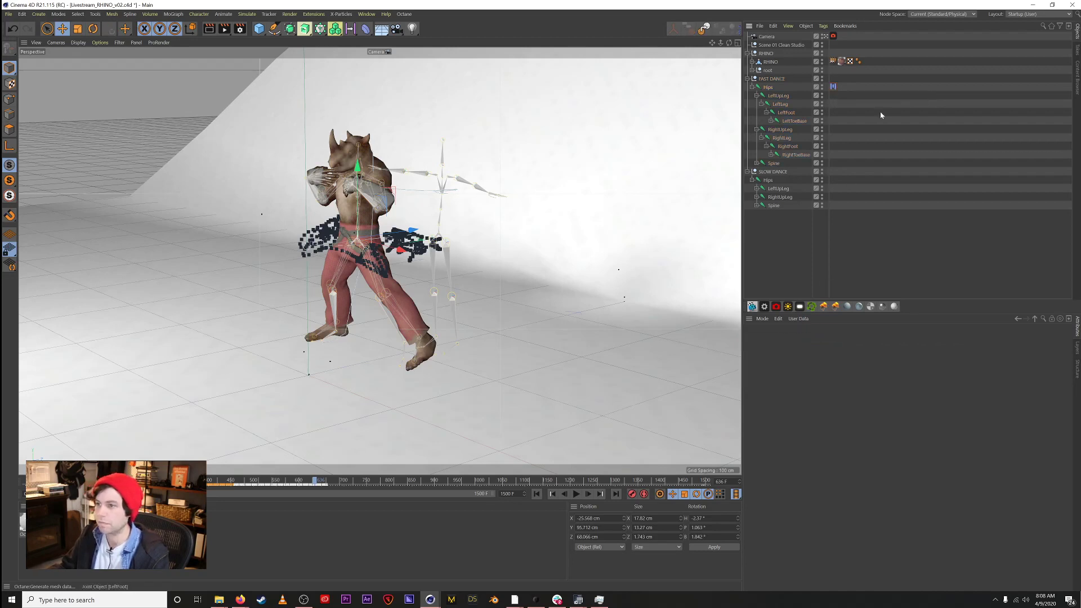
{"action": "left_click", "coordinate": [834, 87]}
{"action": "left_click", "coordinate": [766, 339]}
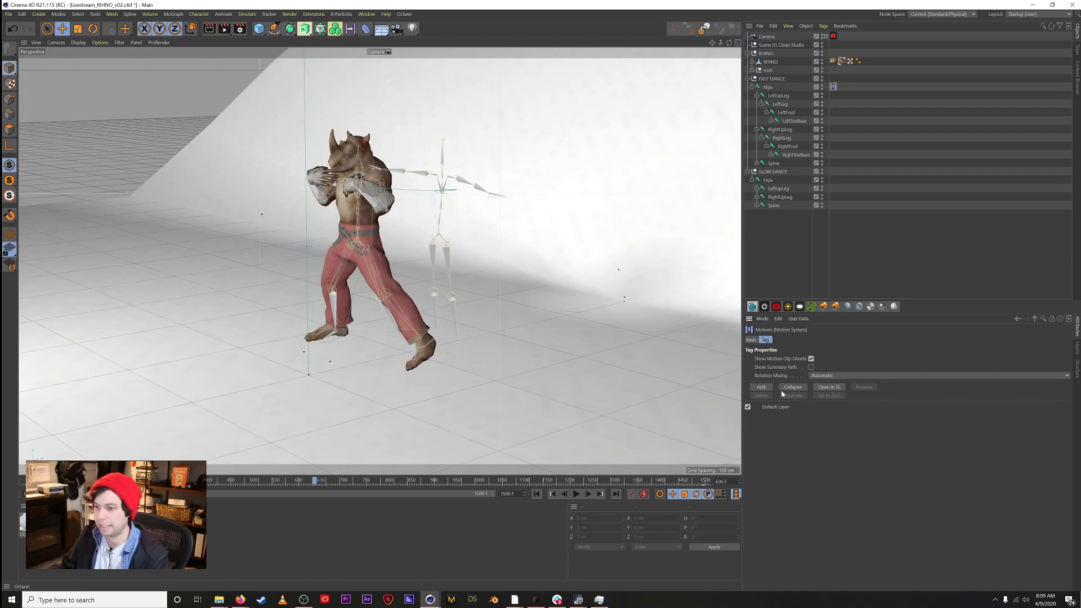
{"action": "mouse_move", "coordinate": [435, 605]}
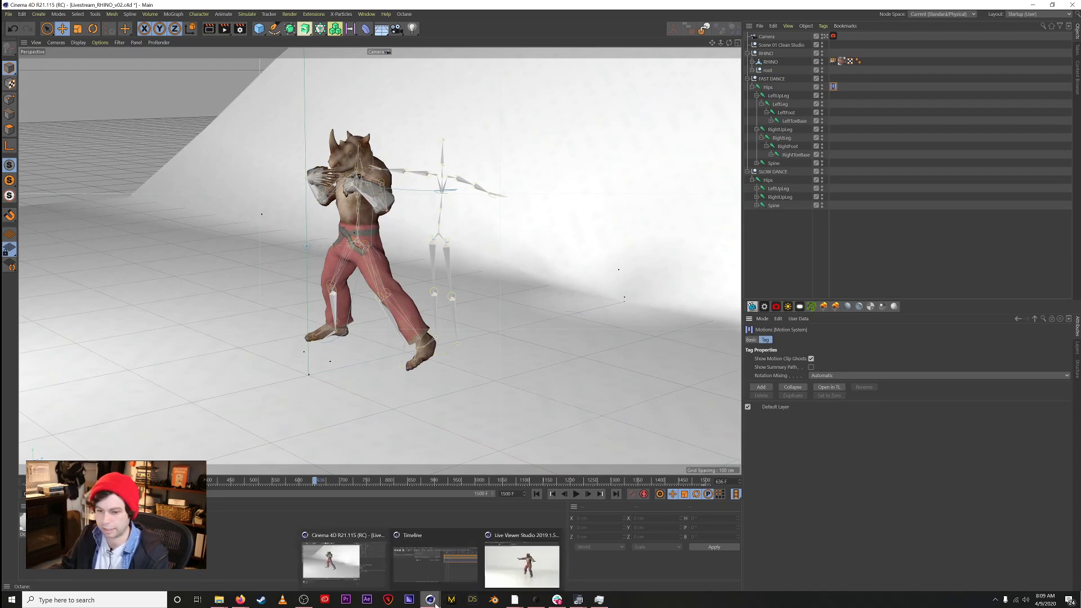
{"action": "left_click", "coordinate": [435, 558]}
{"action": "left_click_drag", "start_coordinate": [522, 79], "coordinate": [557, 282]}
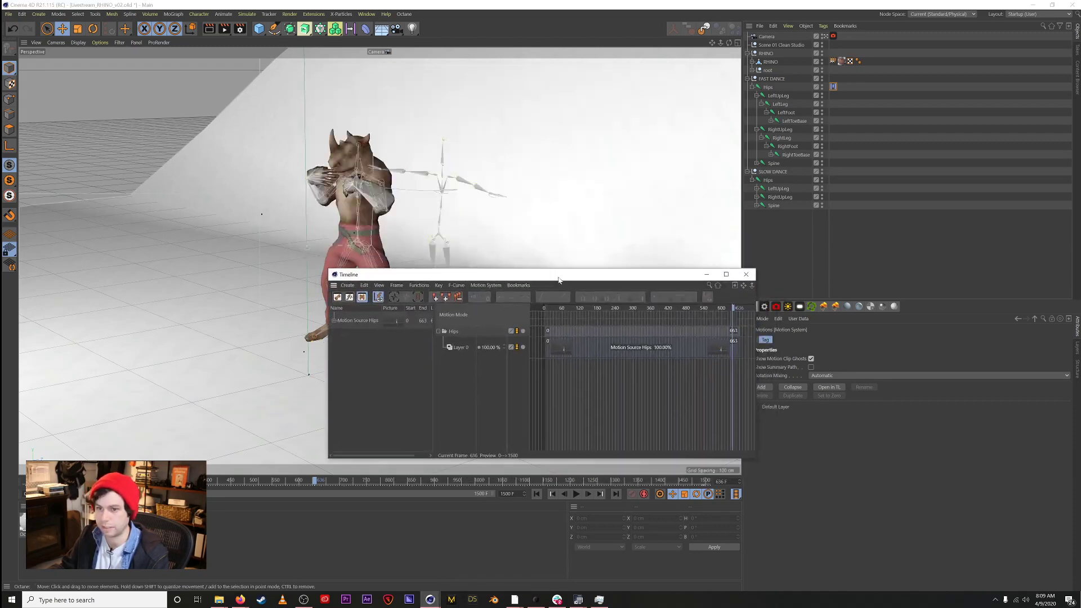
{"action": "left_click", "coordinate": [335, 320]}
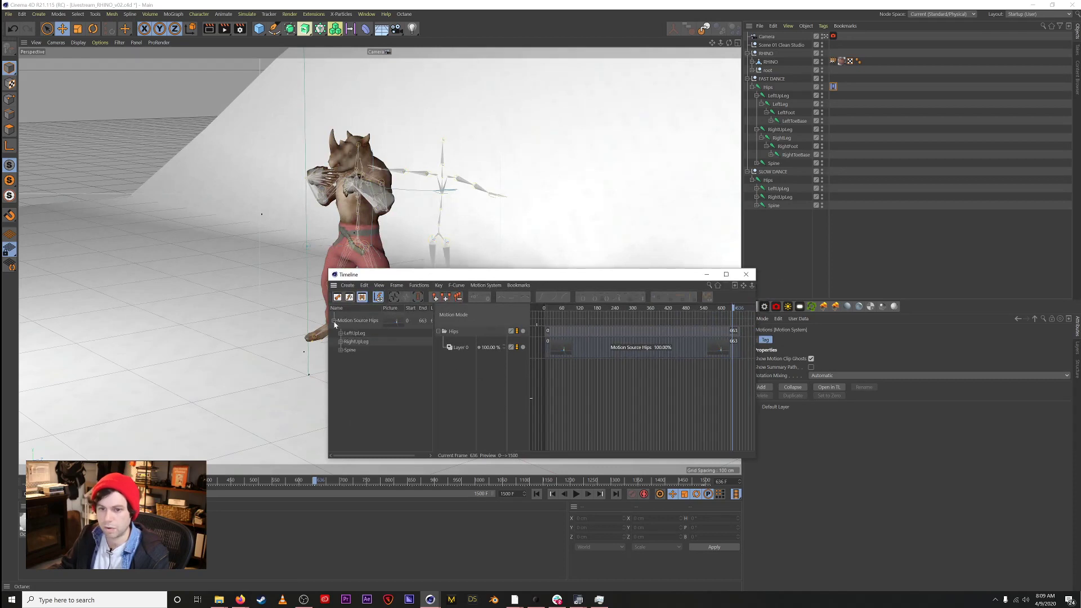
{"action": "left_click", "coordinate": [334, 321]}
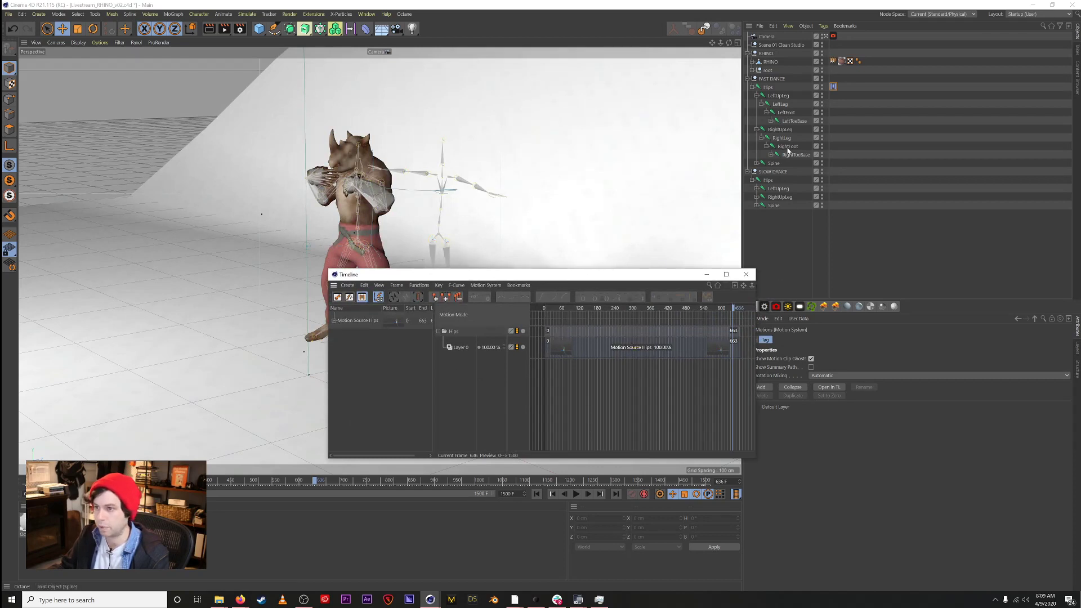
Step: Add a motion clip to the SLOW DANCE Hips joint with the default settings
{"action": "left_click", "coordinate": [770, 181]}
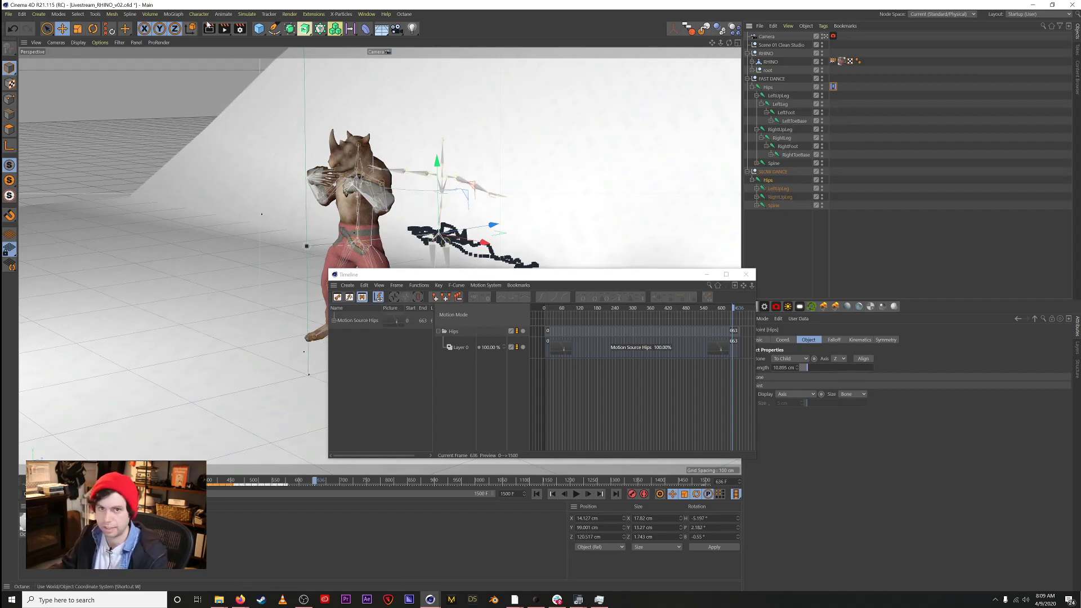
{"action": "left_click", "coordinate": [223, 15]}
{"action": "mouse_move", "coordinate": [177, 15]}
{"action": "mouse_move", "coordinate": [224, 14]}
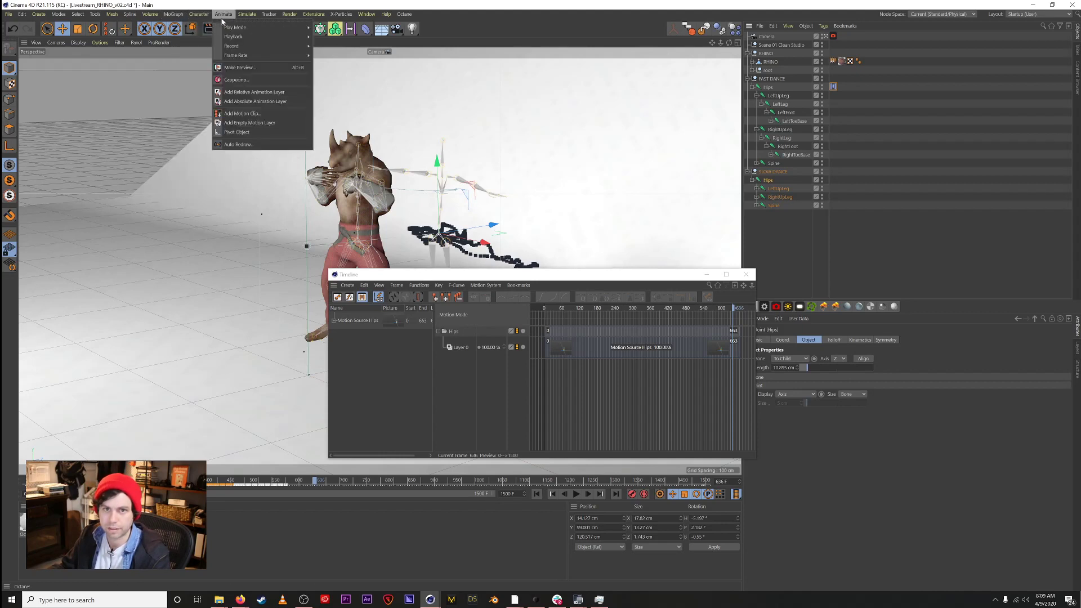
{"action": "left_click", "coordinate": [239, 113]}
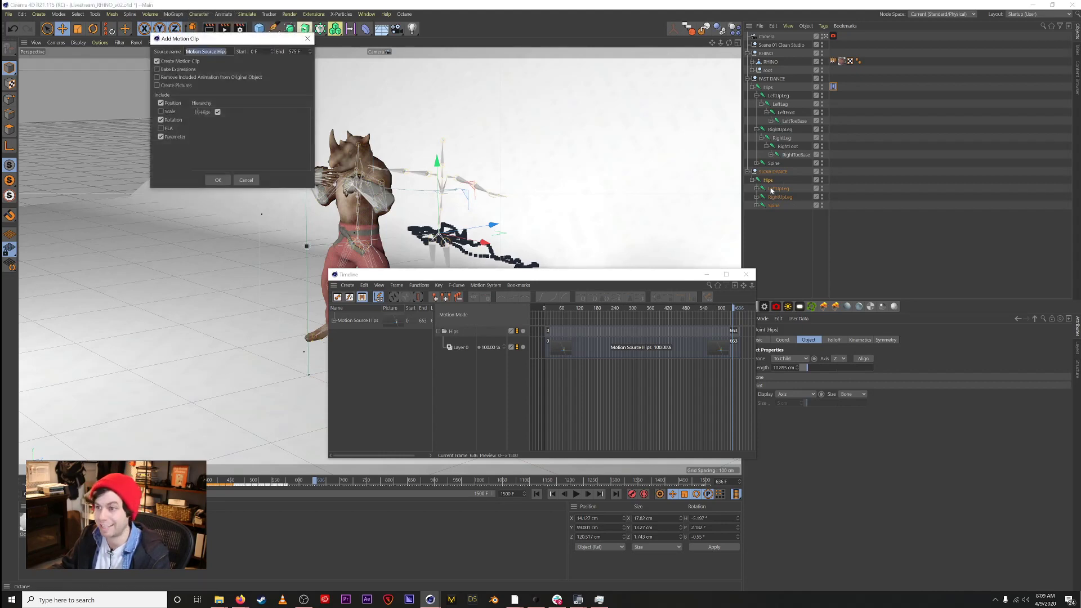
{"action": "key", "text": "Return"}
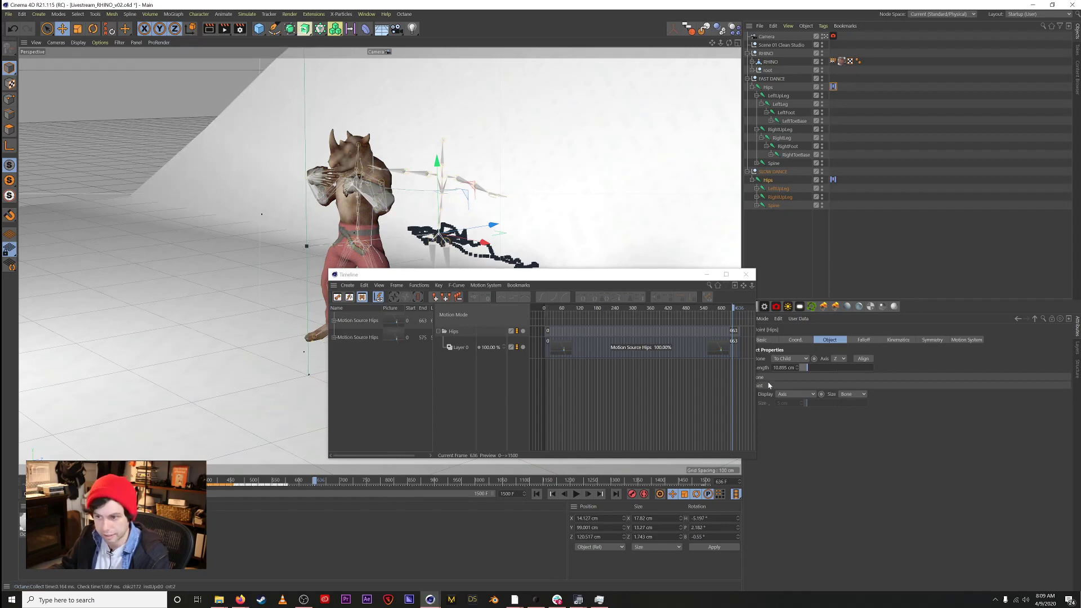
Step: Place the SLOW DANCE motion source on Layer 0 of the FAST DANCE Hips, after the first clip, starting at frame 746
{"action": "left_click_drag", "start_coordinate": [757, 387], "coordinate": [904, 387]}
{"action": "right_click_drag", "start_coordinate": [808, 385], "coordinate": [746, 384], "text": "alt"}
{"action": "middle_click_drag", "start_coordinate": [826, 384], "coordinate": [676, 384], "text": "alt"}
{"action": "left_click_drag", "start_coordinate": [742, 280], "coordinate": [589, 260]}
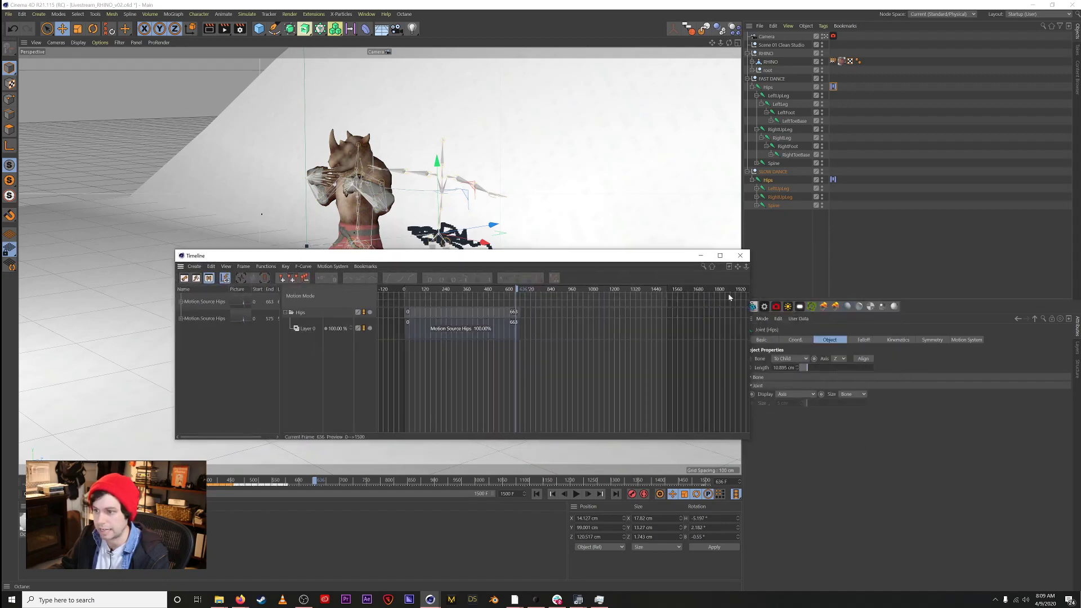
{"action": "left_click", "coordinate": [834, 86]}
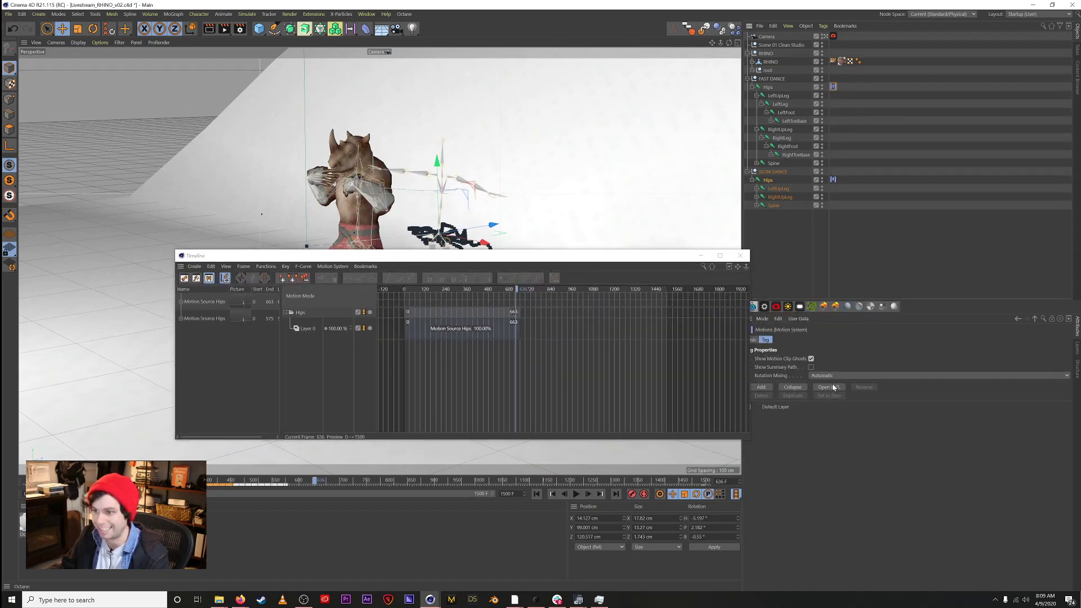
{"action": "left_click", "coordinate": [200, 320]}
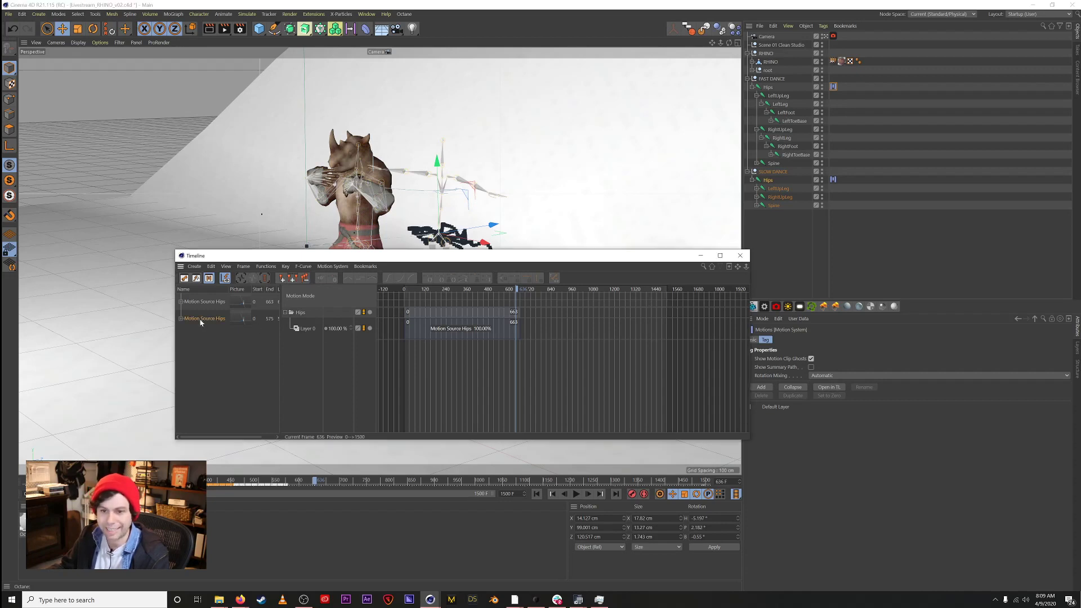
{"action": "left_click_drag", "start_coordinate": [513, 350], "coordinate": [535, 330]}
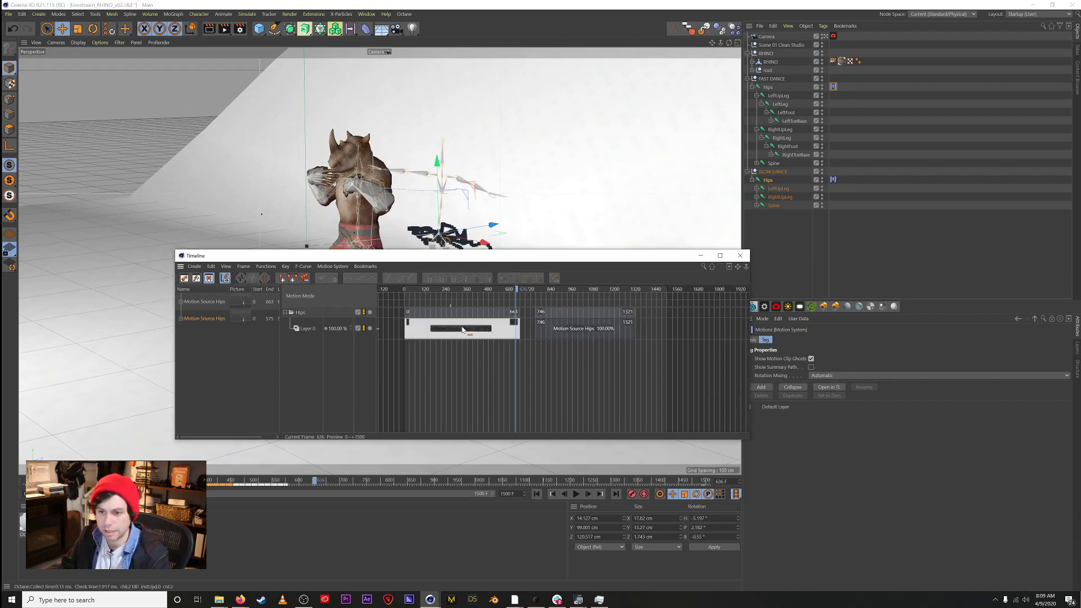
Step: Shift the slow dance clip earlier to start at frame 572 so it overlaps and blends with the fast dance clip
{"action": "left_click_drag", "start_coordinate": [547, 261], "coordinate": [664, 301]}
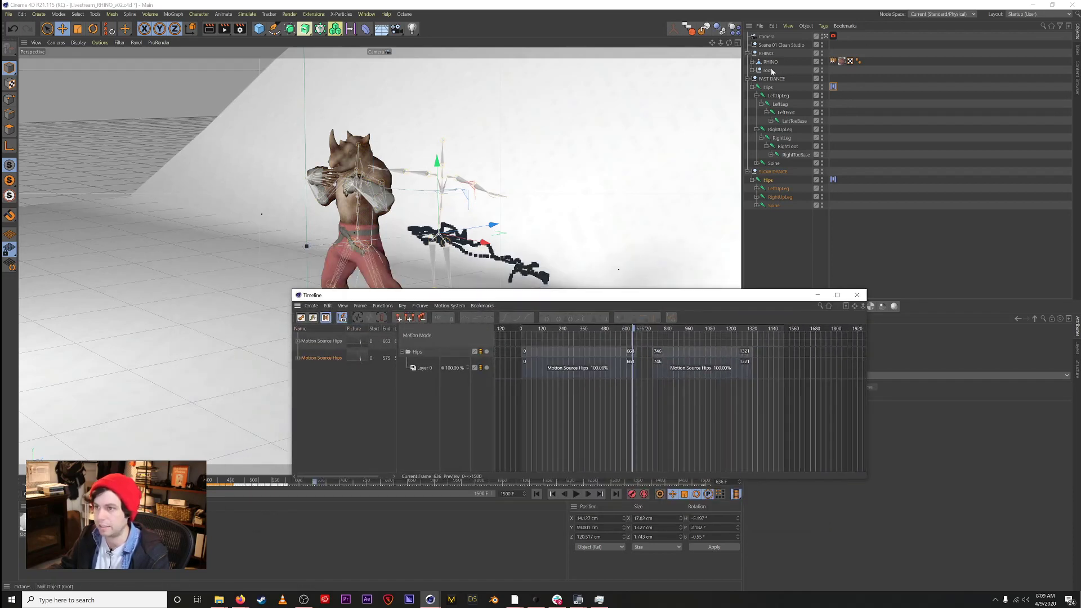
{"action": "left_click_drag", "start_coordinate": [690, 354], "coordinate": [659, 356]}
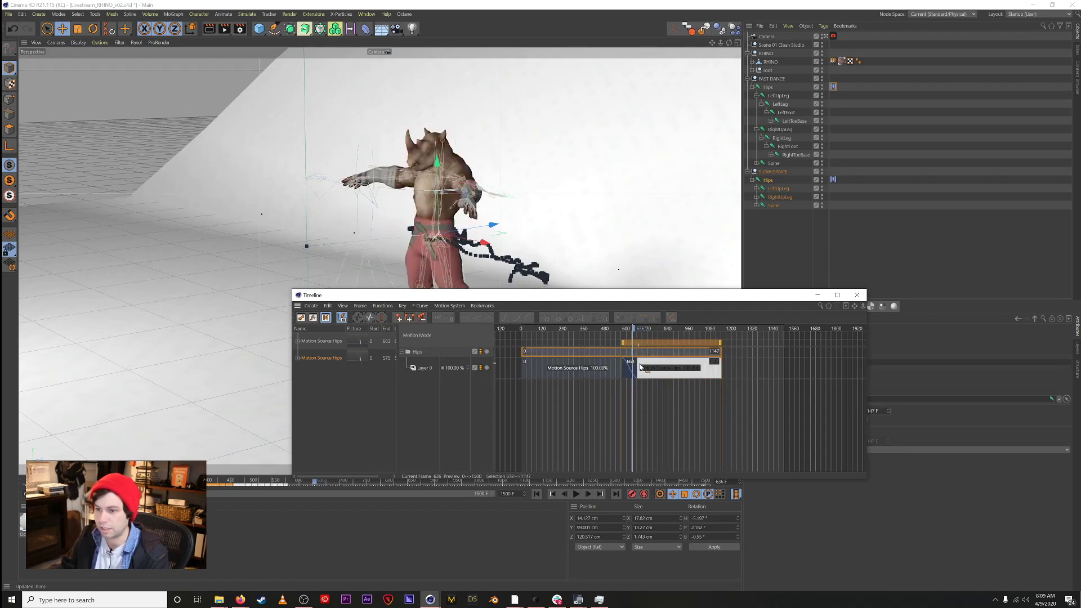
{"action": "scroll", "coordinate": [633, 393], "scroll_direction": "up", "scroll_amount": 3}
{"action": "scroll", "coordinate": [632, 393], "scroll_direction": "up", "scroll_amount": 5}
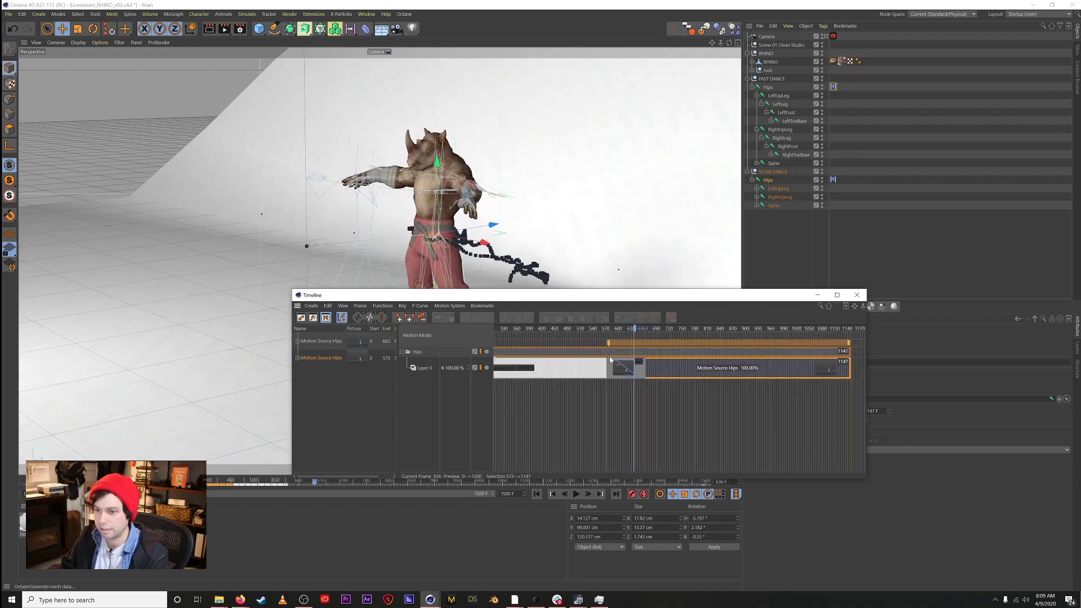
{"action": "mouse_move", "coordinate": [618, 343]}
{"action": "left_mouse_down"}
{"action": "mouse_move", "coordinate": [640, 342]}
{"action": "mouse_move", "coordinate": [591, 343]}
{"action": "mouse_move", "coordinate": [624, 343]}
{"action": "left_mouse_up"}
Step: Scrub through the blended dances and separate the clips by moving the slow dance clip's start to frame 732
{"action": "left_click_drag", "start_coordinate": [607, 299], "coordinate": [1010, 342]}
{"action": "left_click_drag", "start_coordinate": [314, 481], "coordinate": [279, 507]}
{"action": "left_click_drag", "start_coordinate": [789, 339], "coordinate": [545, 310]}
{"action": "left_click_drag", "start_coordinate": [824, 363], "coordinate": [900, 354]}
Step: Cut the slow dance clip at frame 889 and delete the portion before the cut
{"action": "right_click", "coordinate": [903, 377]}
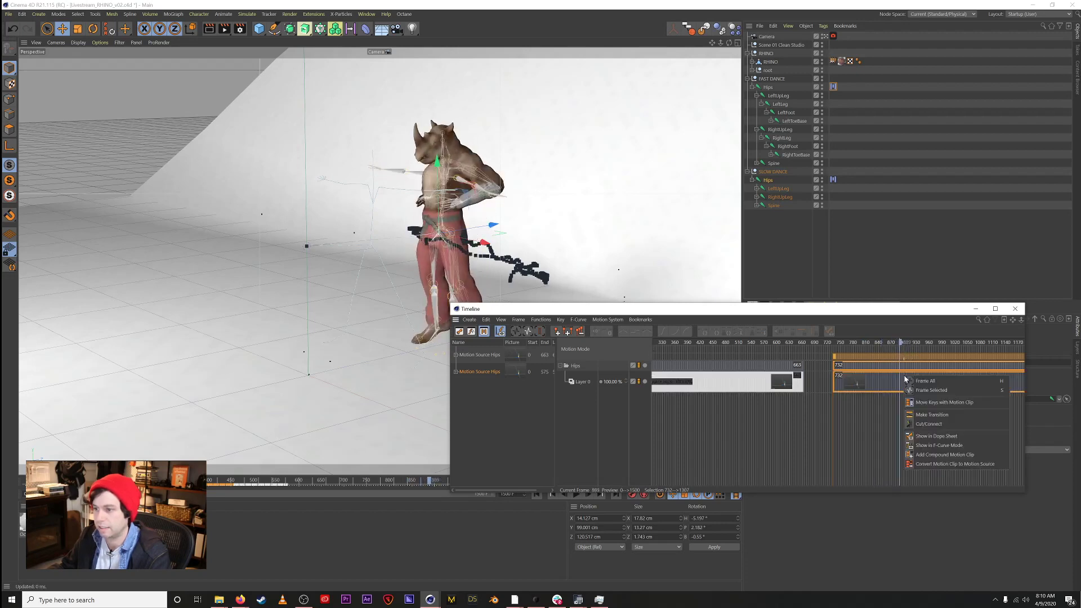
{"action": "left_click", "coordinate": [917, 424]}
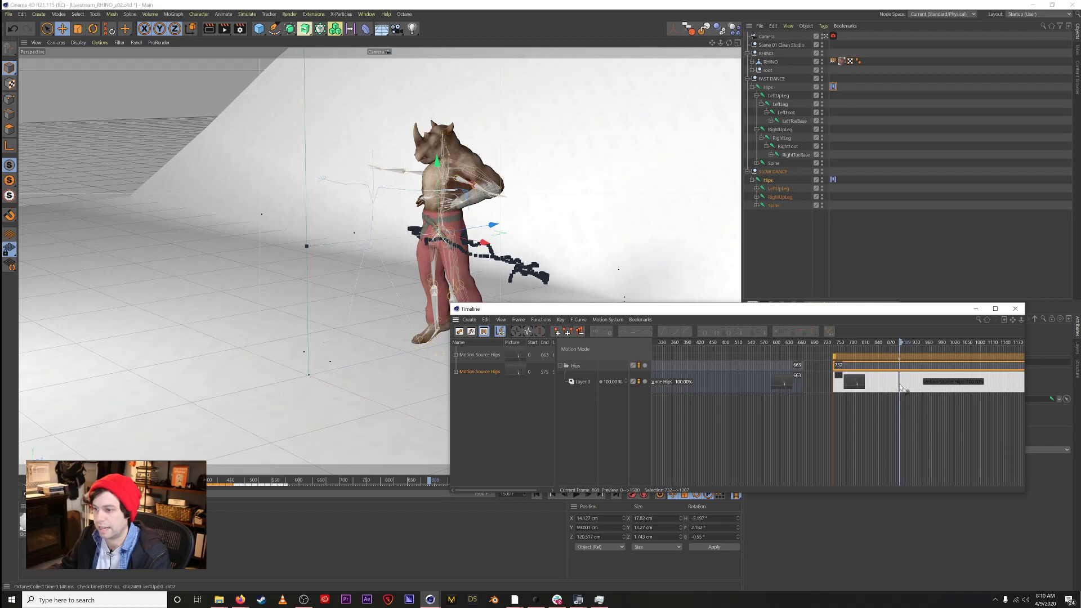
{"action": "left_click", "coordinate": [900, 385]}
{"action": "right_click", "coordinate": [892, 391]}
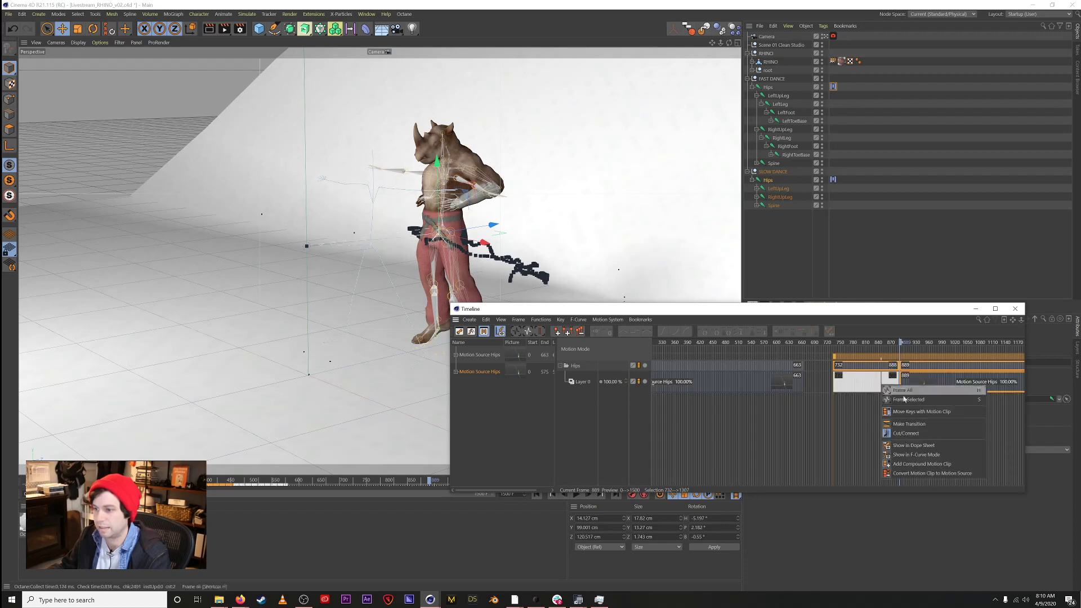
{"action": "left_click", "coordinate": [907, 434]}
{"action": "left_click", "coordinate": [866, 384]}
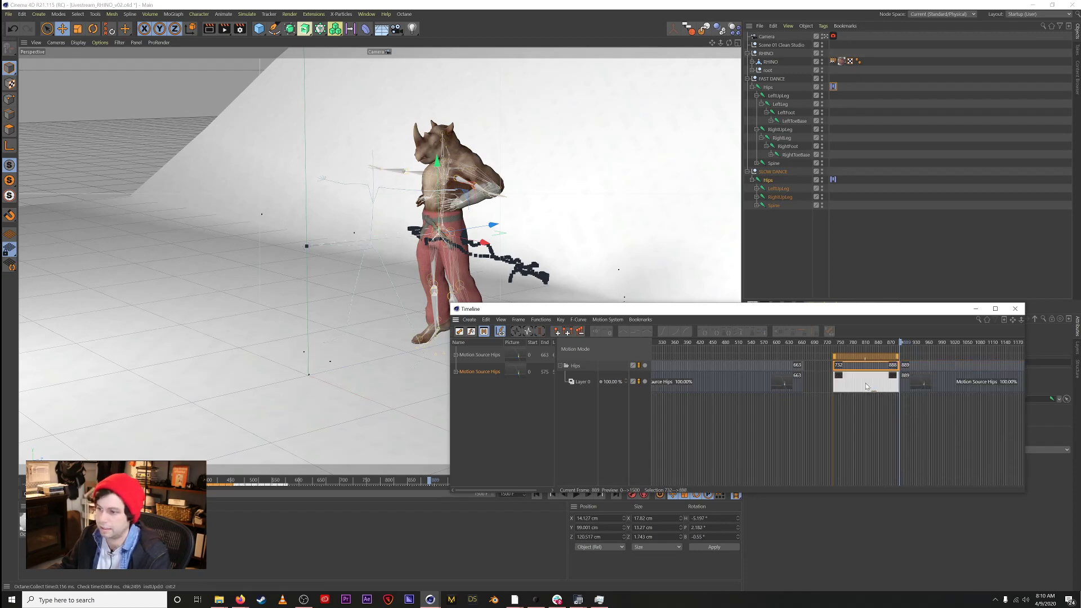
{"action": "key", "text": "Delete"}
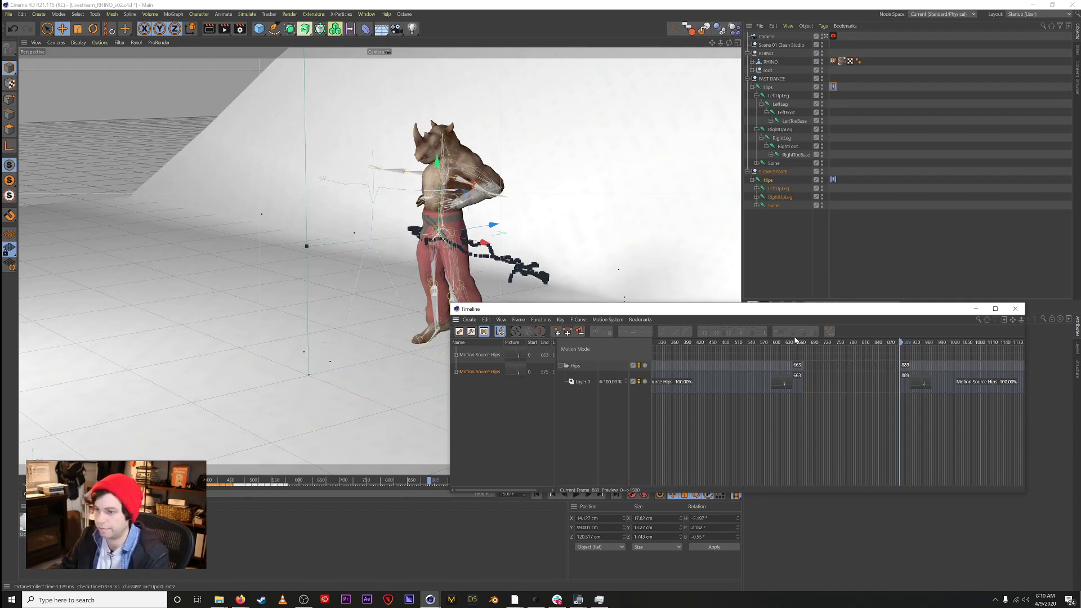
Step: Go to frame 601 and try to cut the fast dance clip there
{"action": "left_click", "coordinate": [785, 342]}
{"action": "mouse_move", "coordinate": [785, 344]}
{"action": "left_mouse_down"}
{"action": "mouse_move", "coordinate": [758, 345]}
{"action": "mouse_move", "coordinate": [796, 361]}
{"action": "mouse_move", "coordinate": [780, 360]}
{"action": "left_mouse_up"}
{"action": "left_click_drag", "start_coordinate": [769, 362], "coordinate": [779, 364]}
{"action": "left_click", "coordinate": [781, 388]}
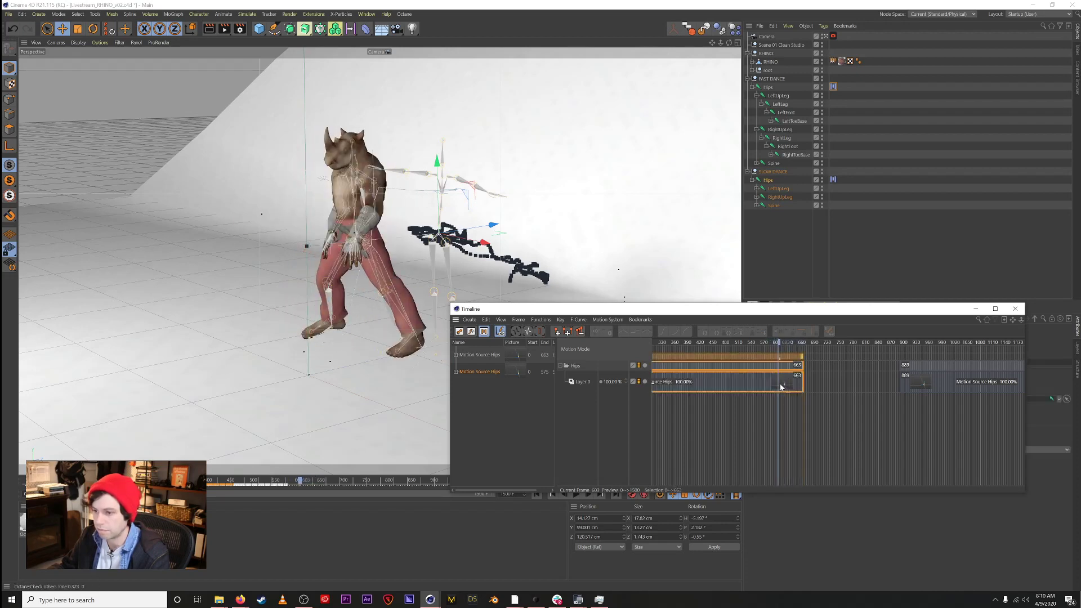
{"action": "right_click", "coordinate": [781, 385]}
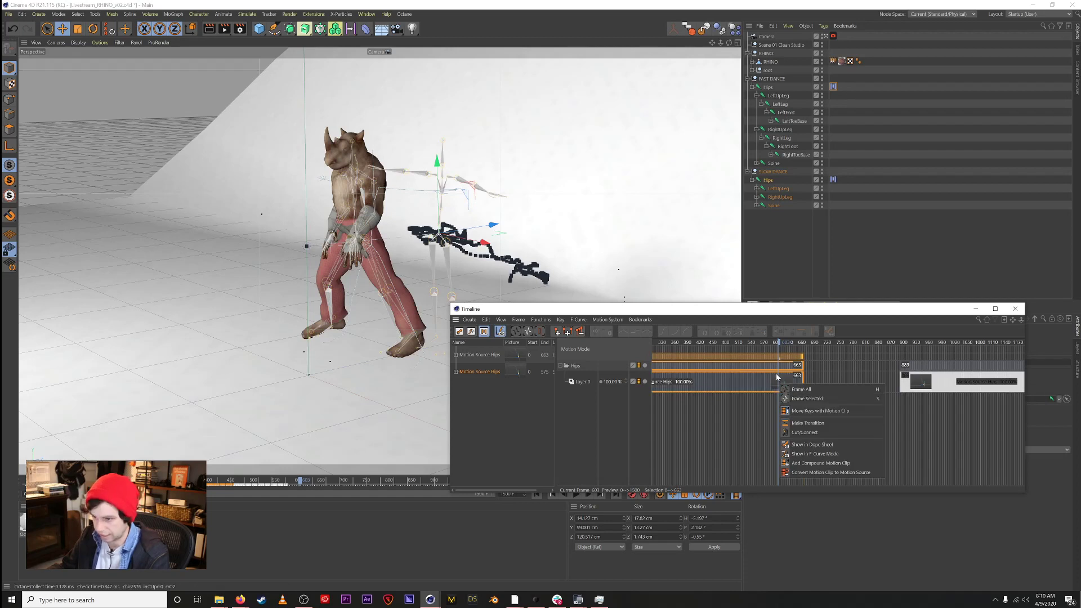
{"action": "left_click", "coordinate": [796, 432]}
{"action": "left_click", "coordinate": [542, 325]}
{"action": "left_click", "coordinate": [542, 324]}
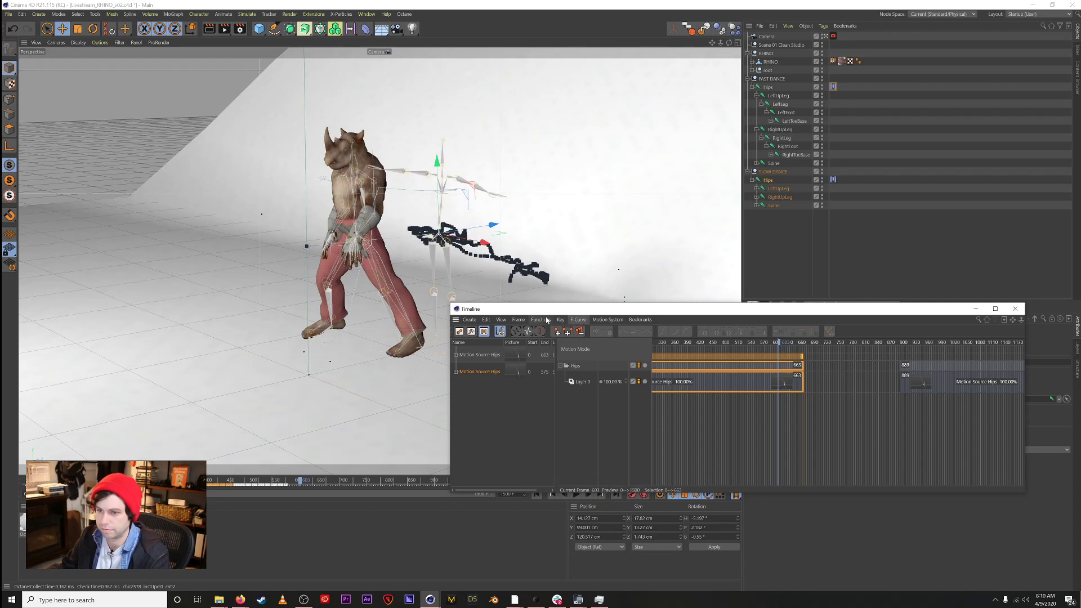
{"action": "left_click", "coordinate": [544, 324]}
{"action": "left_click", "coordinate": [544, 323]}
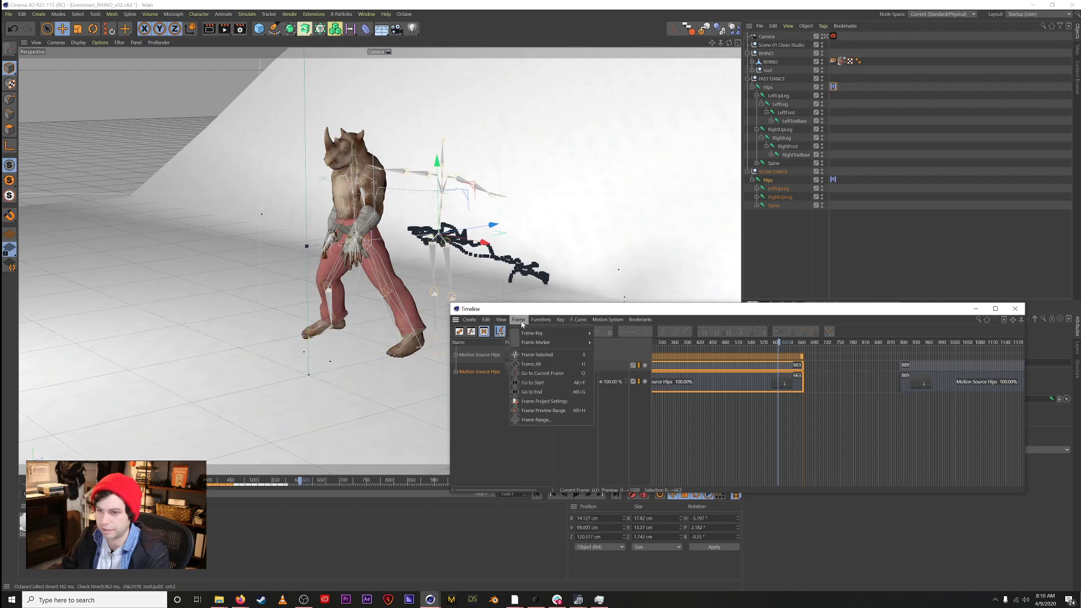
{"action": "left_click", "coordinate": [561, 321]}
{"action": "left_click", "coordinate": [563, 321]}
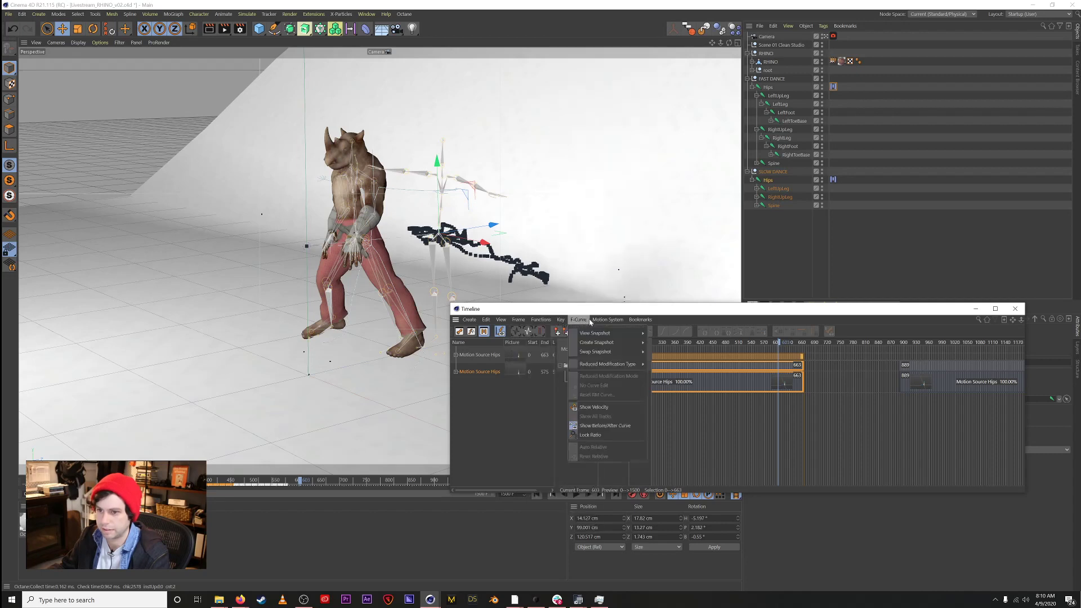
{"action": "left_click", "coordinate": [606, 320]}
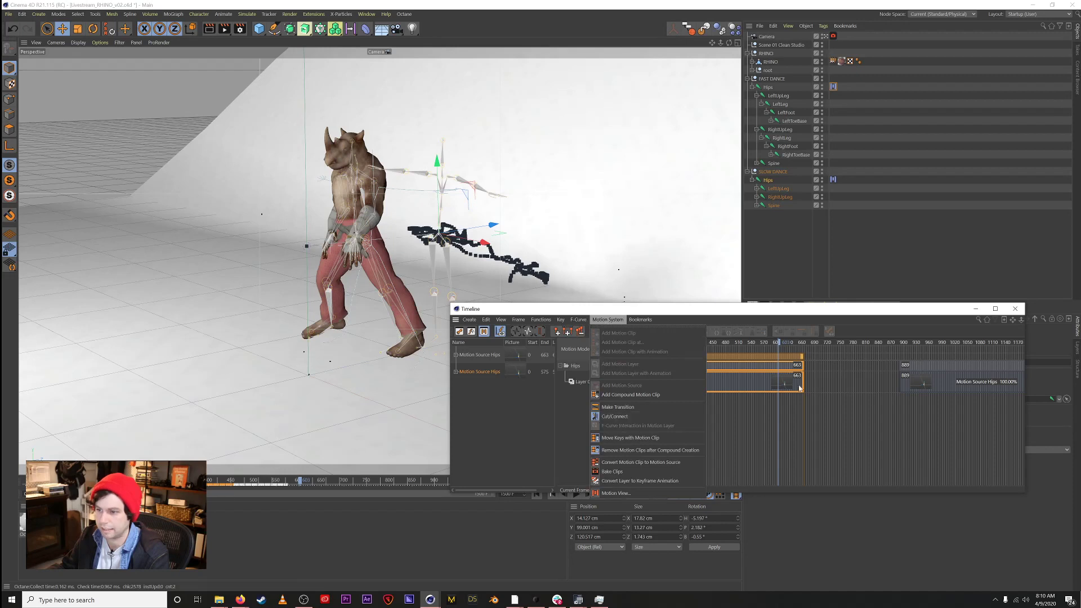
Step: Cut the fast dance clip at frame 601 and delete the portion after the cut
{"action": "left_click", "coordinate": [780, 385]}
{"action": "left_click", "coordinate": [779, 385], "text": "ctrl"}
{"action": "right_click", "coordinate": [784, 382]}
{"action": "left_click", "coordinate": [799, 431]}
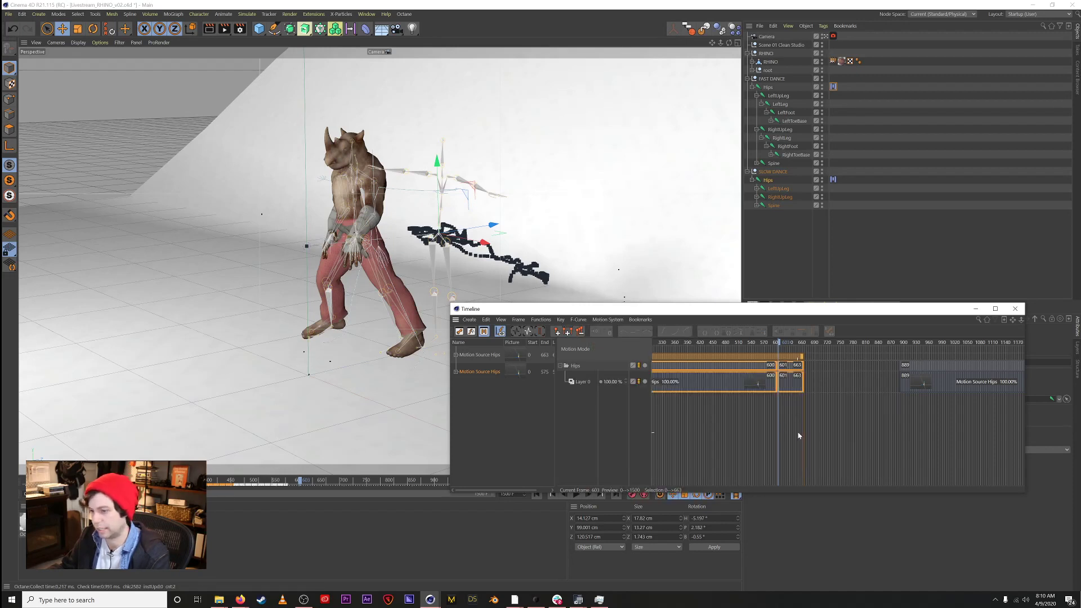
{"action": "left_click", "coordinate": [792, 385]}
{"action": "key", "text": "Delete"}
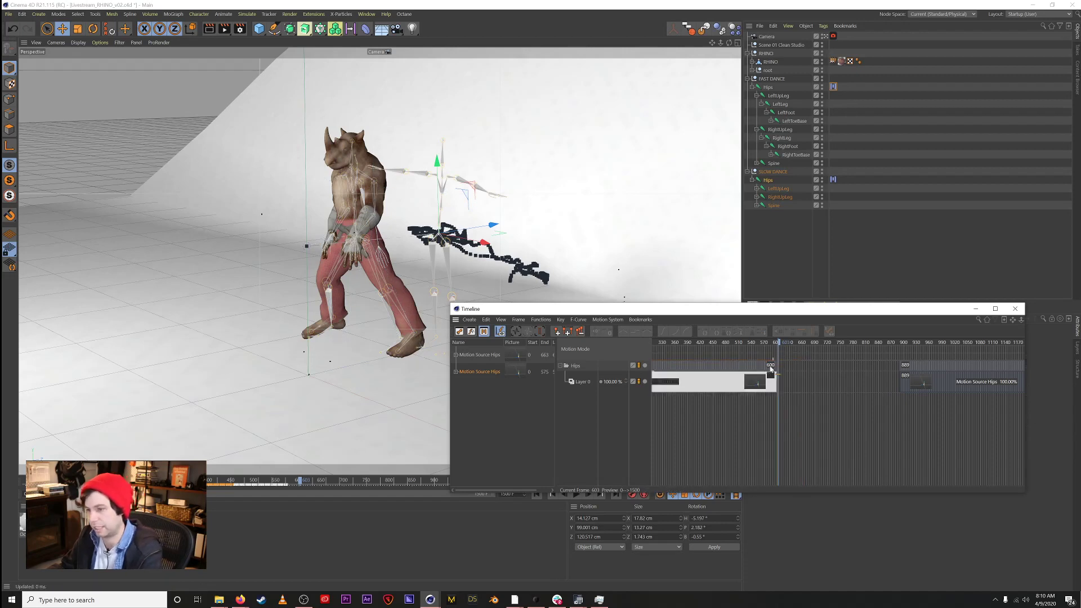
Step: Shift the slow dance clip earlier to start at frame 548 so it overlaps the end of the fast dance clip
{"action": "left_click_drag", "start_coordinate": [918, 370], "coordinate": [778, 353]}
{"action": "left_click_drag", "start_coordinate": [795, 313], "coordinate": [809, 380]}
{"action": "left_click_drag", "start_coordinate": [839, 341], "coordinate": [749, 88]}
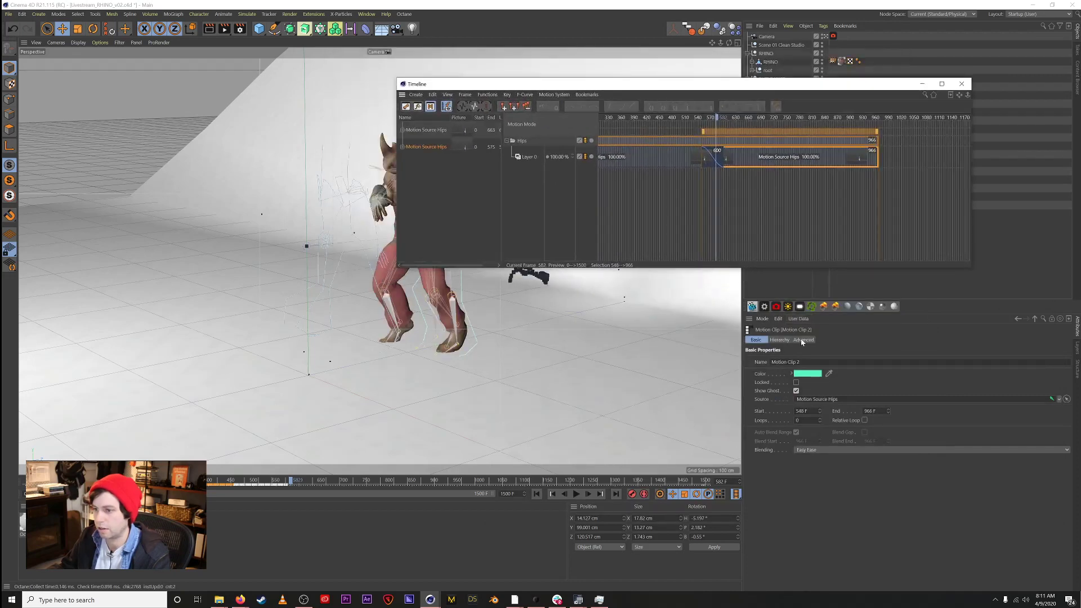
Step: Create a pivot for the slow dance clip and move it to about X -57.6 cm, Z 59.5 cm
{"action": "left_click", "coordinate": [803, 340]}
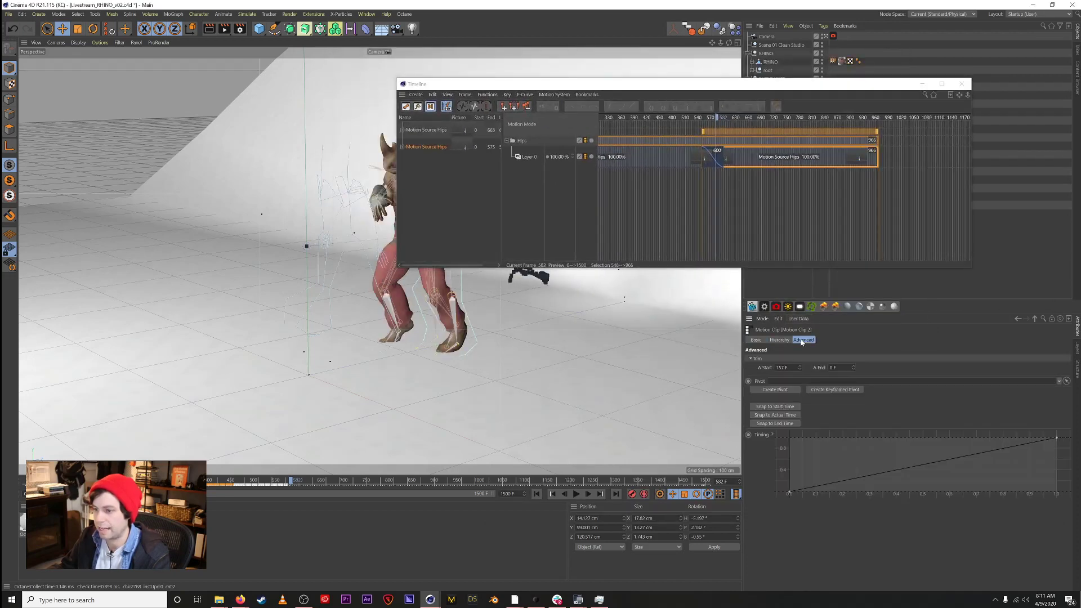
{"action": "left_click", "coordinate": [795, 390]}
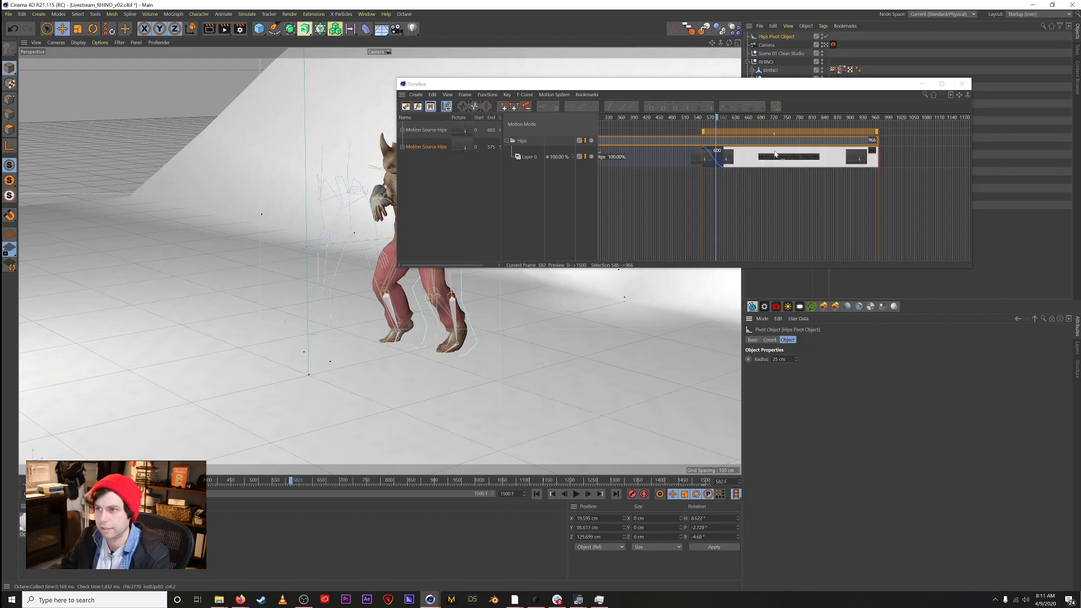
{"action": "left_click_drag", "start_coordinate": [761, 86], "coordinate": [874, 335]}
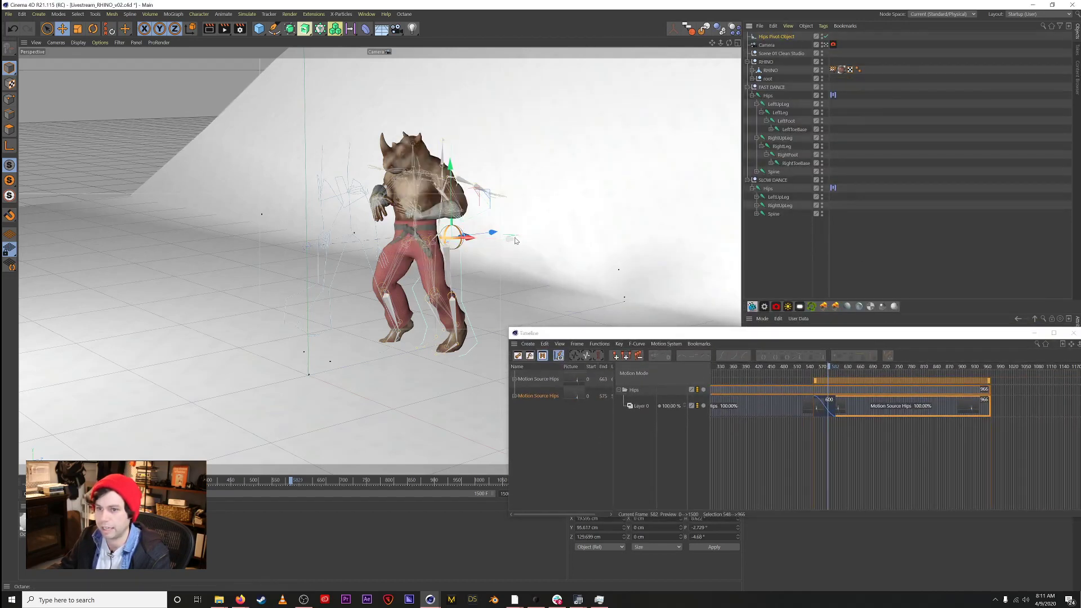
{"action": "left_click_drag", "start_coordinate": [519, 241], "coordinate": [387, 241]}
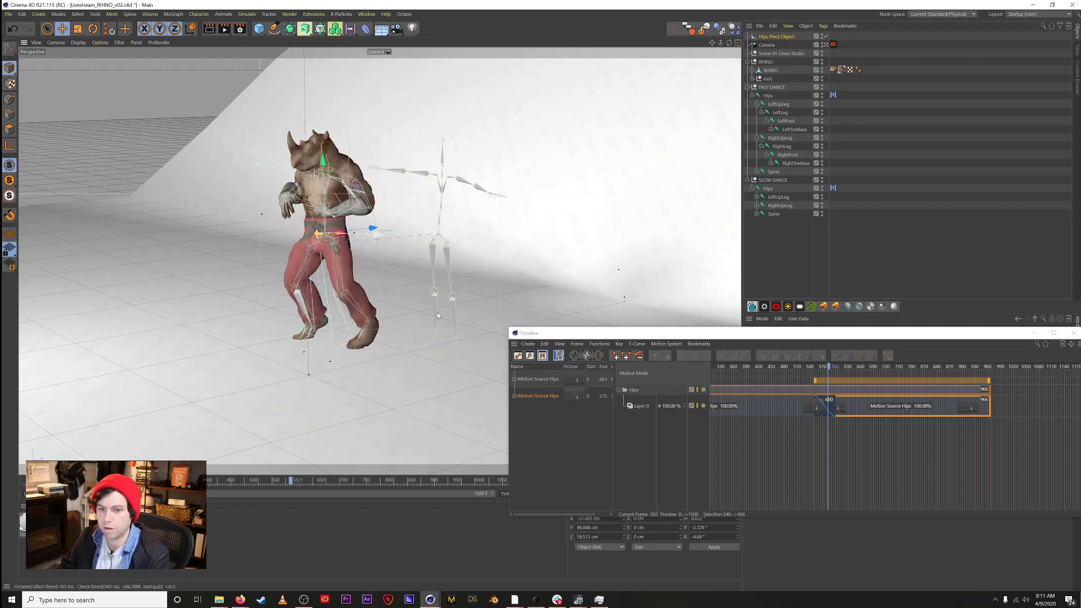
Step: Play the animation from around frame 400 through the blend to check how the fast dance passes into the slow dance
{"action": "left_click_drag", "start_coordinate": [291, 482], "coordinate": [249, 476]}
{"action": "left_click_drag", "start_coordinate": [344, 183], "coordinate": [442, 176], "text": "alt"}
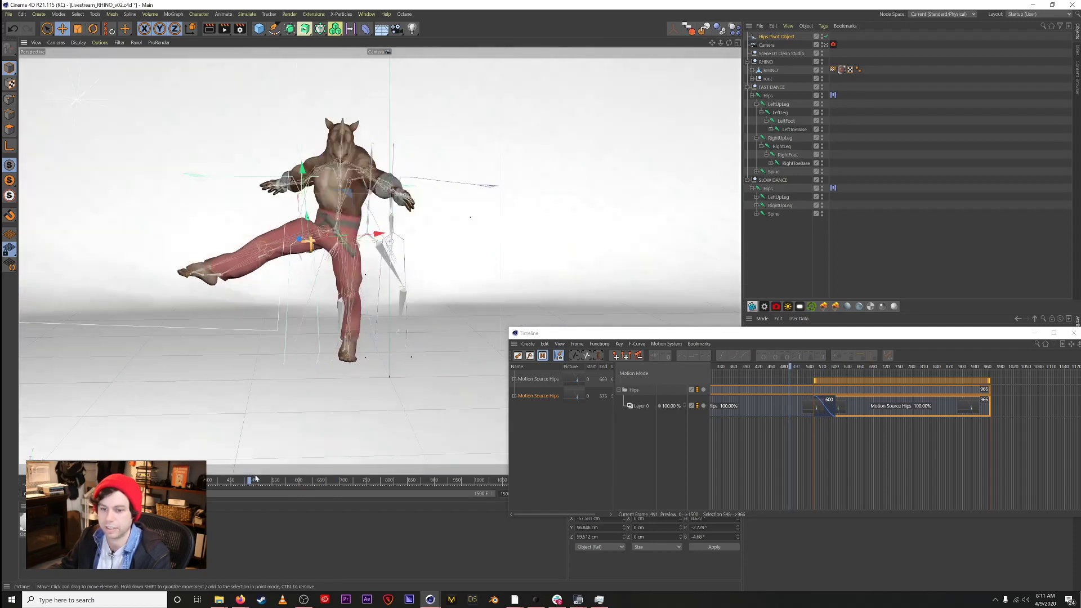
{"action": "left_click_drag", "start_coordinate": [257, 478], "coordinate": [210, 480]}
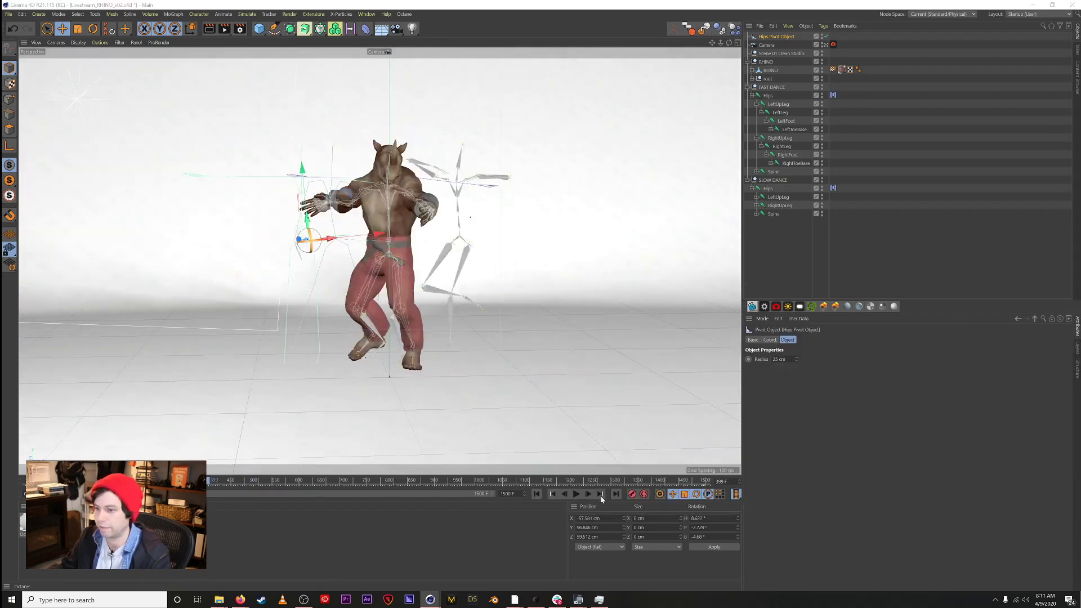
{"action": "left_click", "coordinate": [576, 493]}
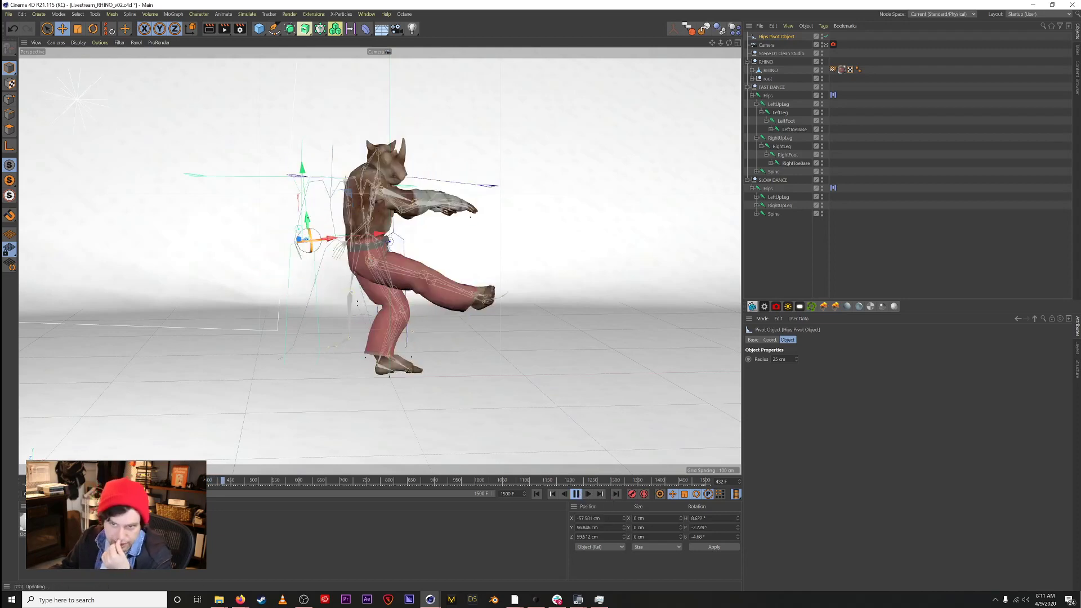
{"action": "key", "text": "shift+F3"}
{"action": "left_click_drag", "start_coordinate": [693, 239], "coordinate": [565, 362]}
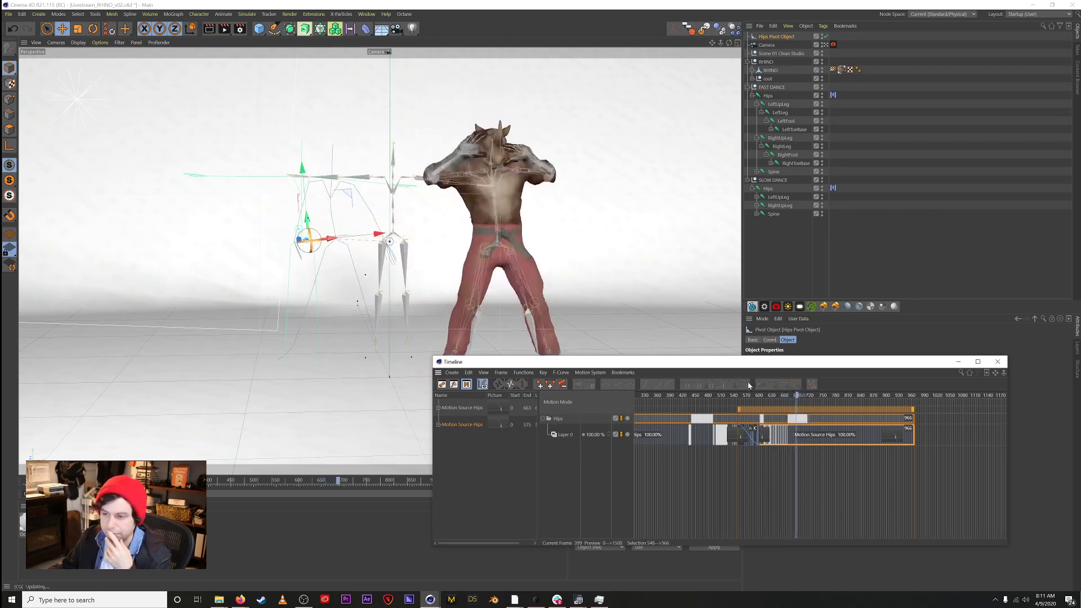
{"action": "left_click_drag", "start_coordinate": [495, 362], "coordinate": [614, 230]}
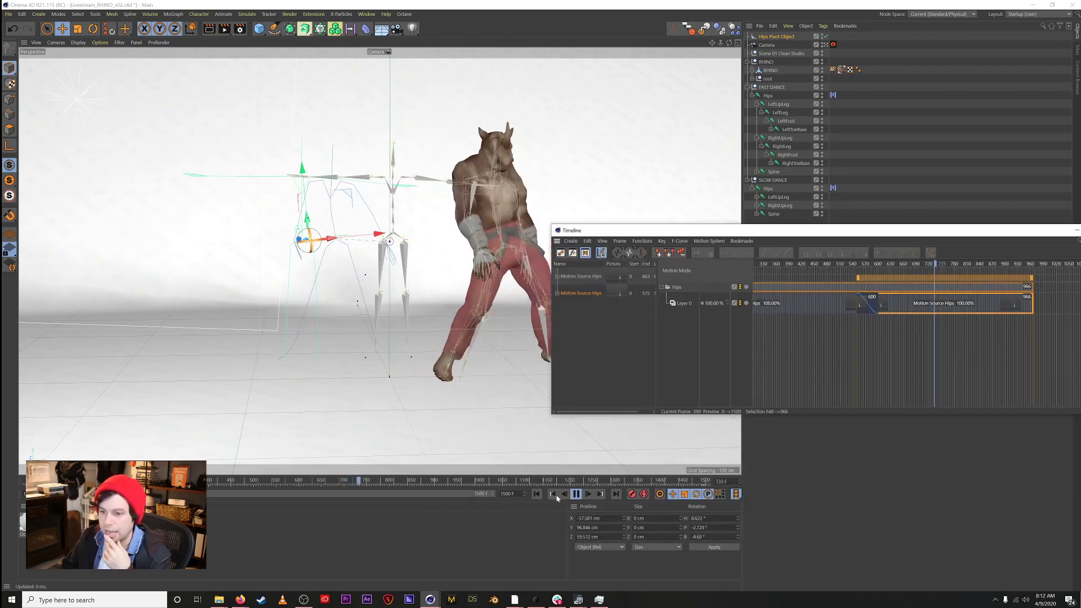
{"action": "left_click", "coordinate": [576, 493]}
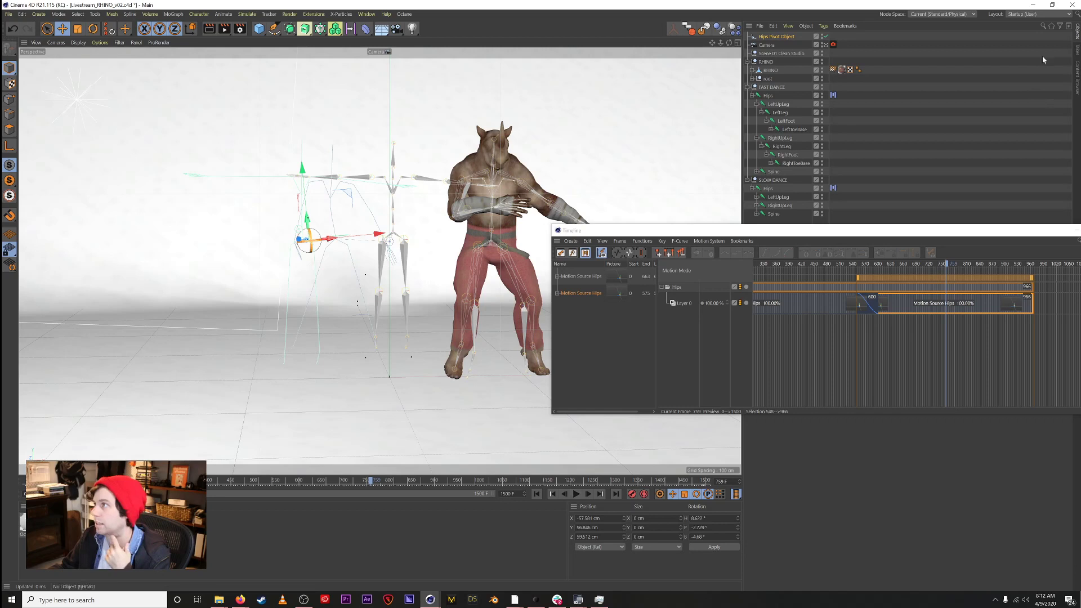
{"action": "left_click_drag", "start_coordinate": [888, 232], "coordinate": [798, 232]}
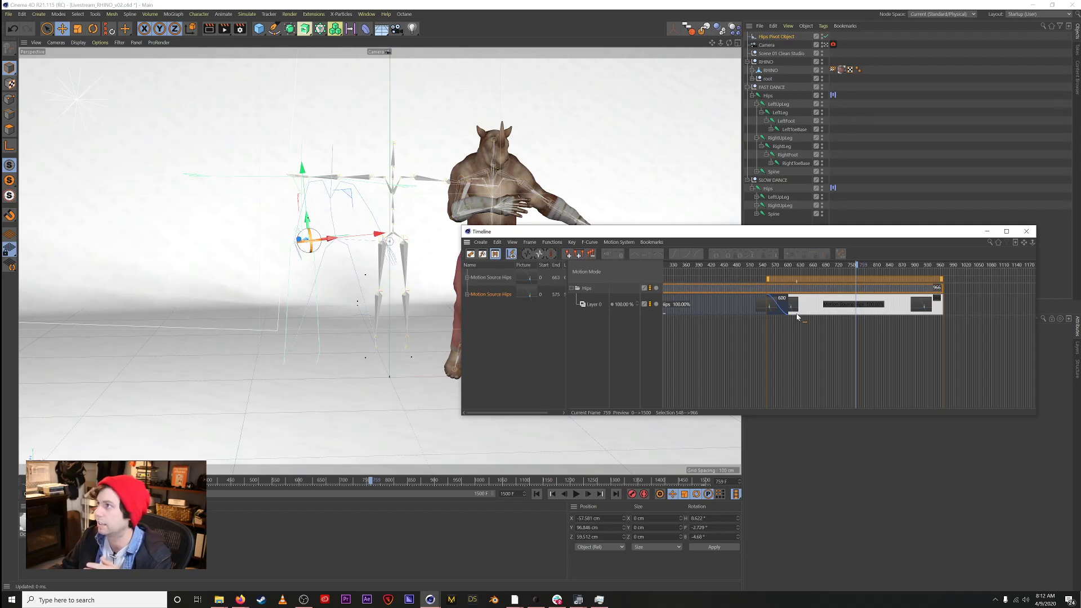
{"action": "left_click_drag", "start_coordinate": [755, 236], "coordinate": [720, 261]}
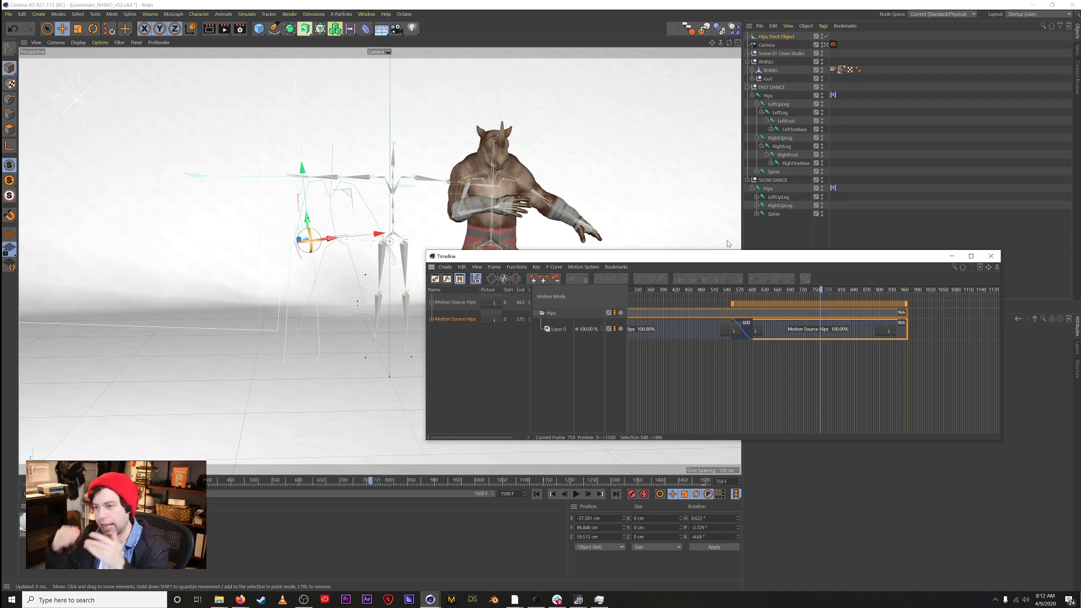
{"action": "left_click_drag", "start_coordinate": [742, 257], "coordinate": [453, 207]}
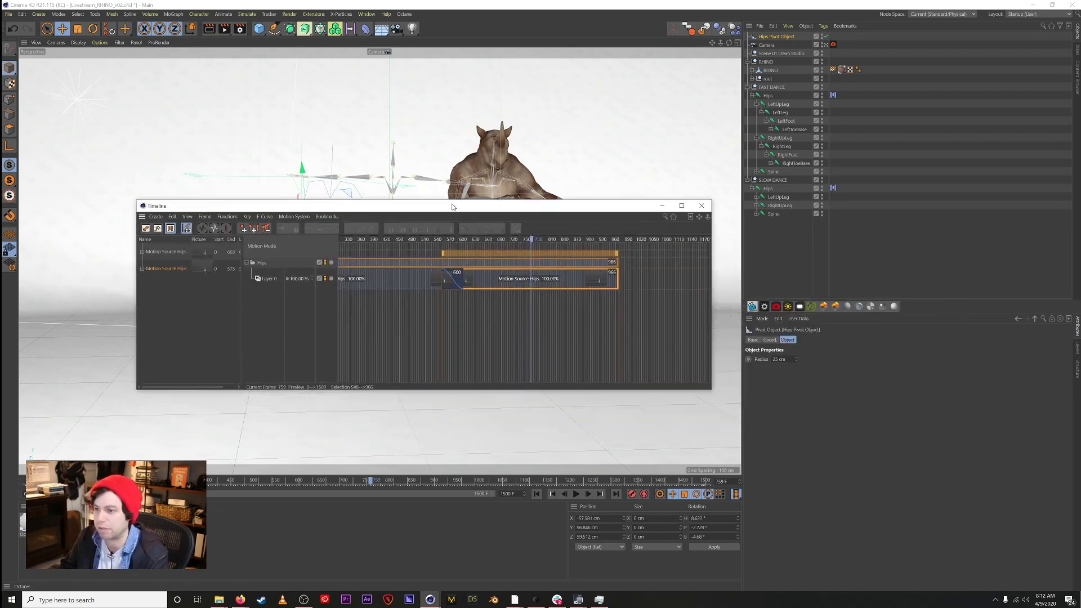
{"action": "left_click_drag", "start_coordinate": [595, 207], "coordinate": [936, 336]}
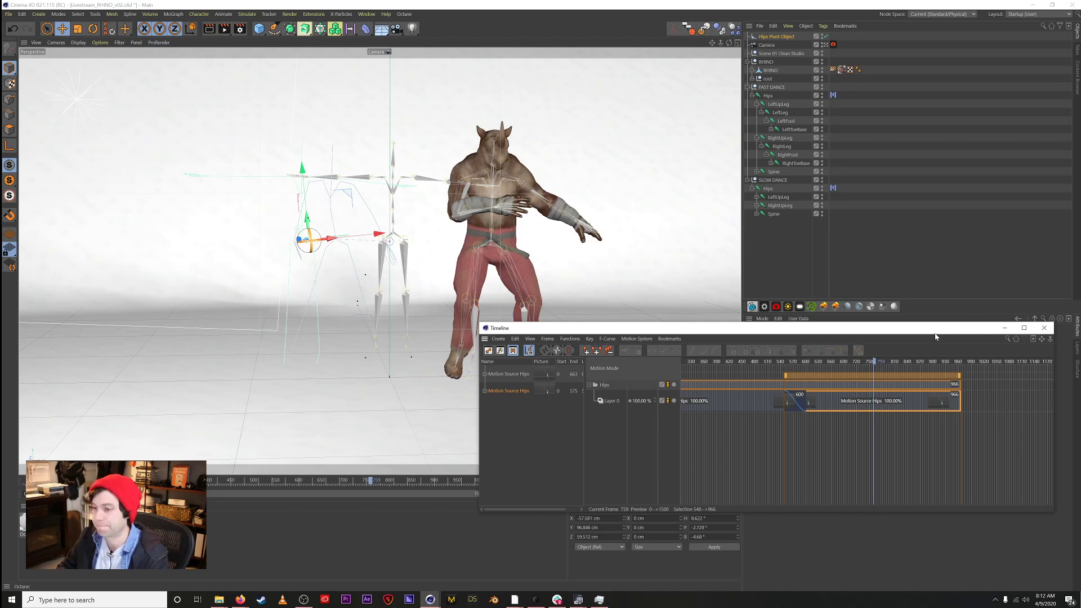
Step: Go to frame 505, add a Null object to the scene and delete the Hips Pivot Object
{"action": "left_click_drag", "start_coordinate": [802, 361], "coordinate": [767, 357]}
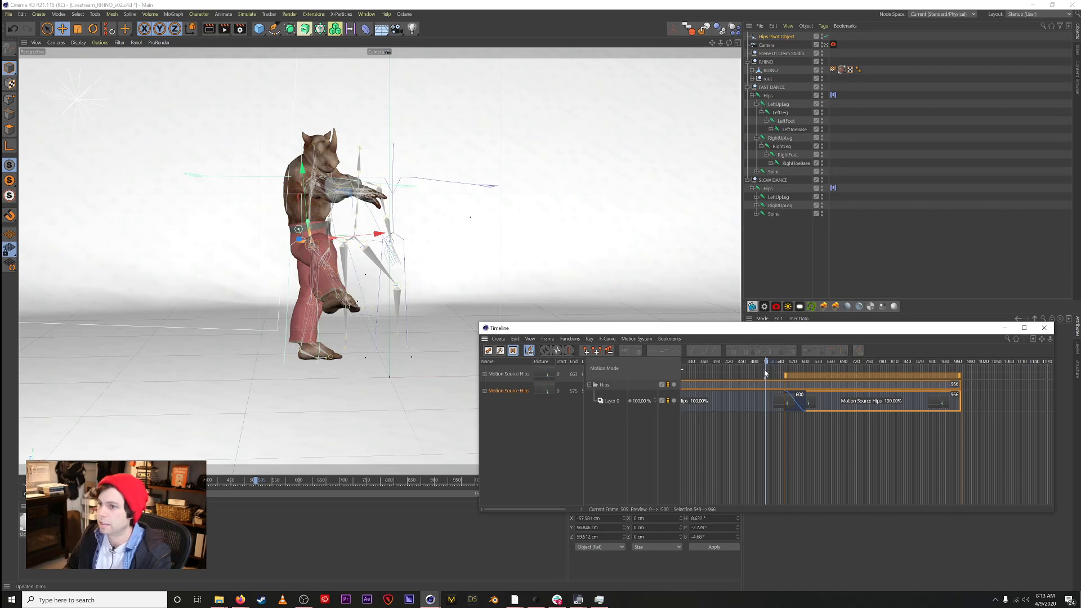
{"action": "left_click", "coordinate": [802, 230]}
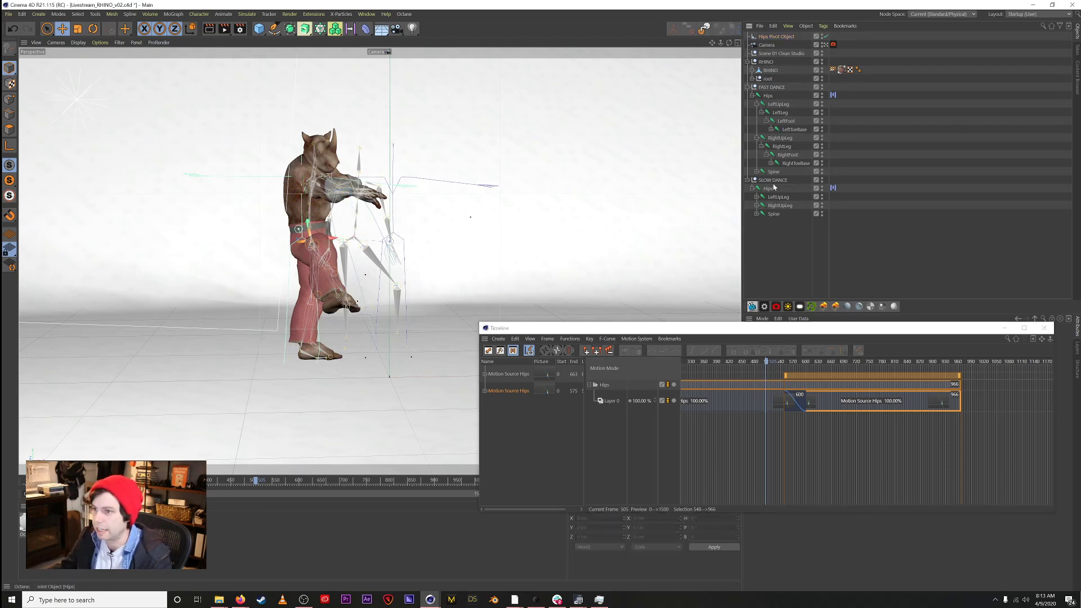
{"action": "left_click_drag", "start_coordinate": [259, 29], "coordinate": [278, 39]}
{"action": "left_click", "coordinate": [784, 189]}
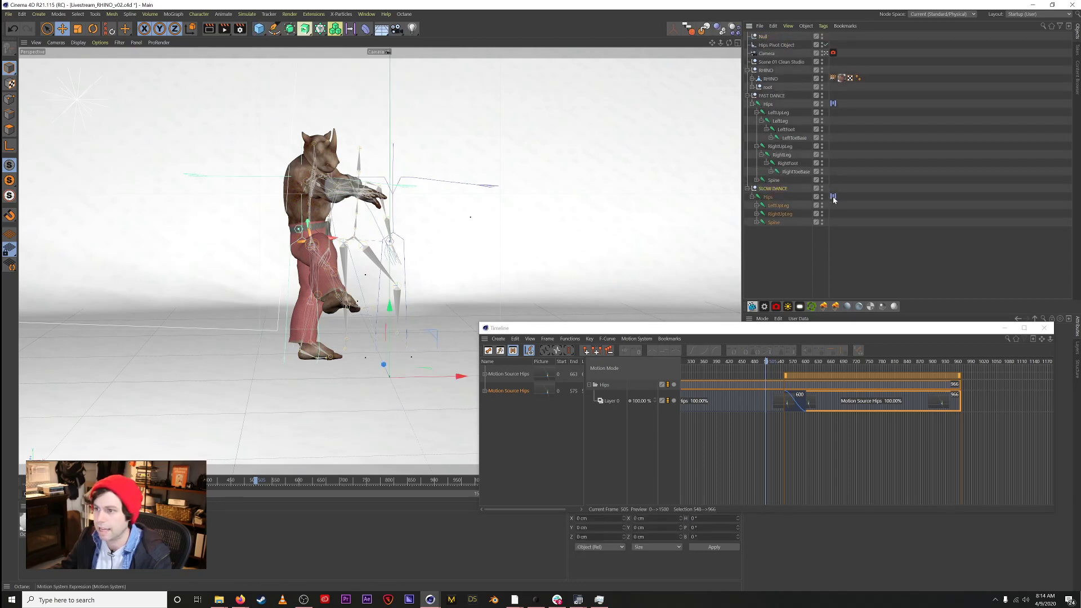
{"action": "left_click", "coordinate": [778, 45]}
{"action": "key", "text": "Delete"}
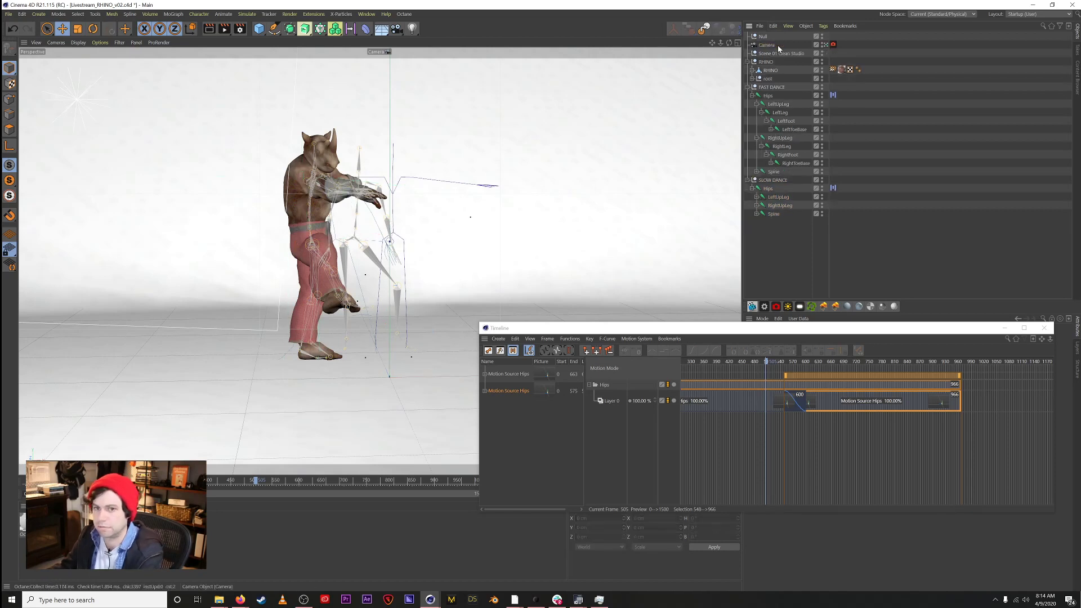
Step: Add a Constraint tag to SLOW DANCE and enable its PSR constraint with the new Null as target
{"action": "left_click", "coordinate": [779, 180]}
{"action": "right_click", "coordinate": [779, 180]}
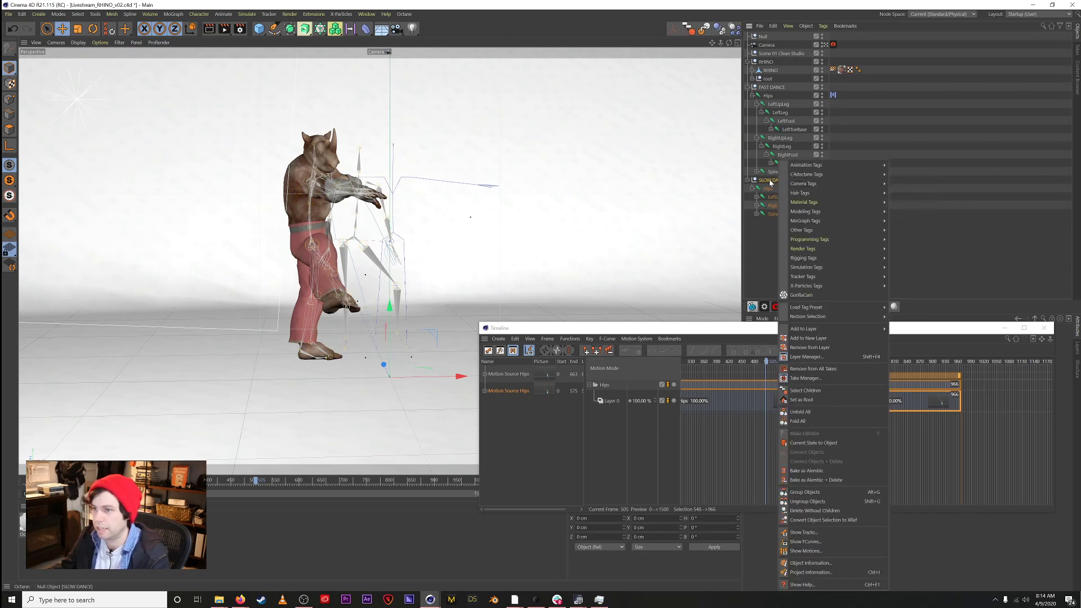
{"action": "mouse_move", "coordinate": [826, 258]}
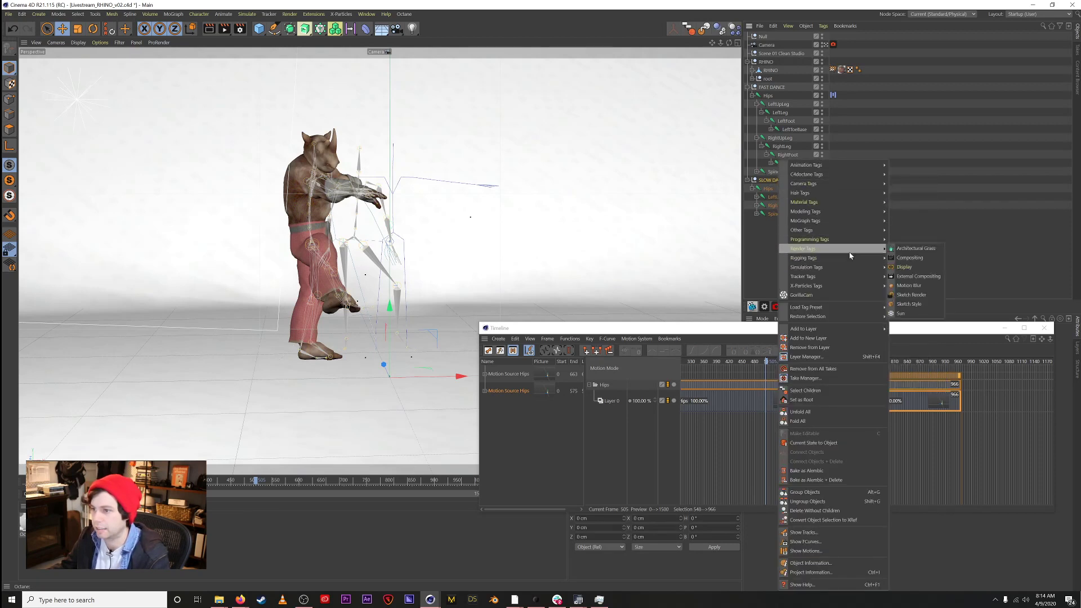
{"action": "left_click", "coordinate": [908, 276]}
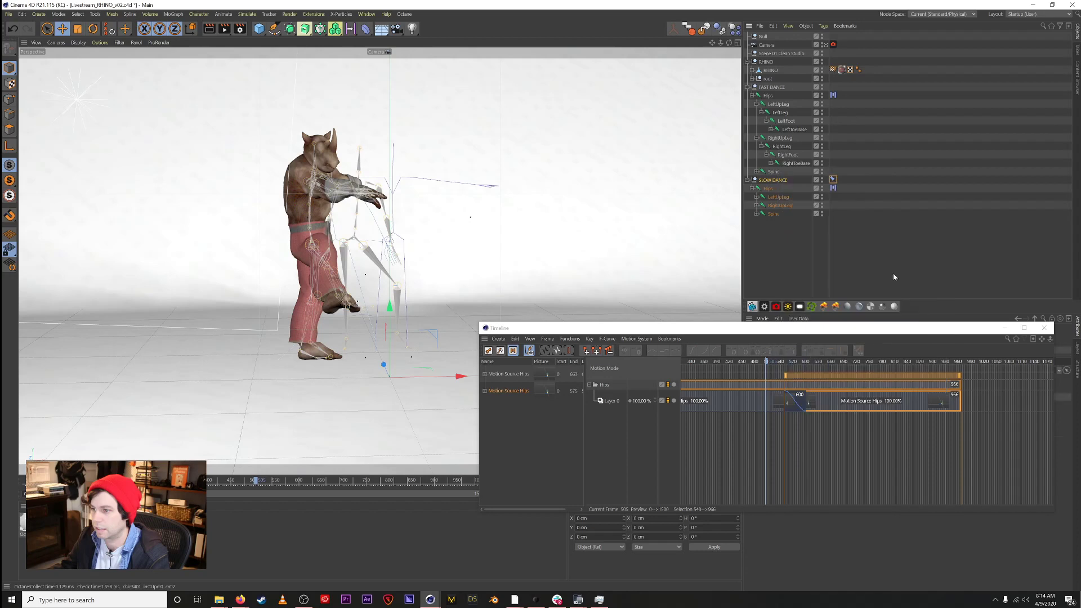
{"action": "left_click_drag", "start_coordinate": [839, 329], "coordinate": [765, 452]}
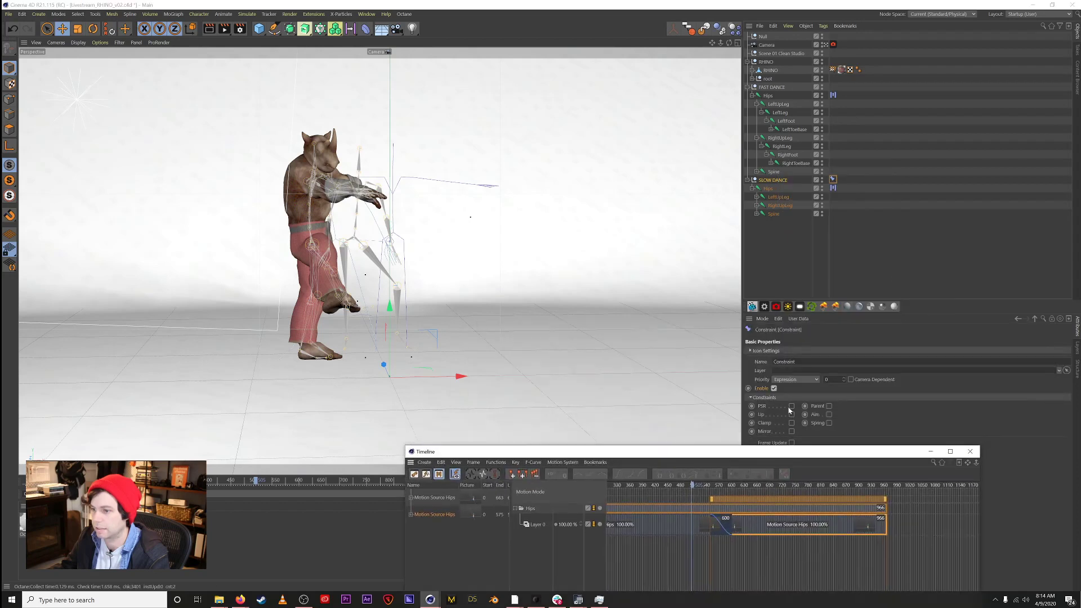
{"action": "left_click", "coordinate": [791, 406]}
{"action": "left_click", "coordinate": [1063, 462]}
{"action": "left_click", "coordinate": [764, 37]}
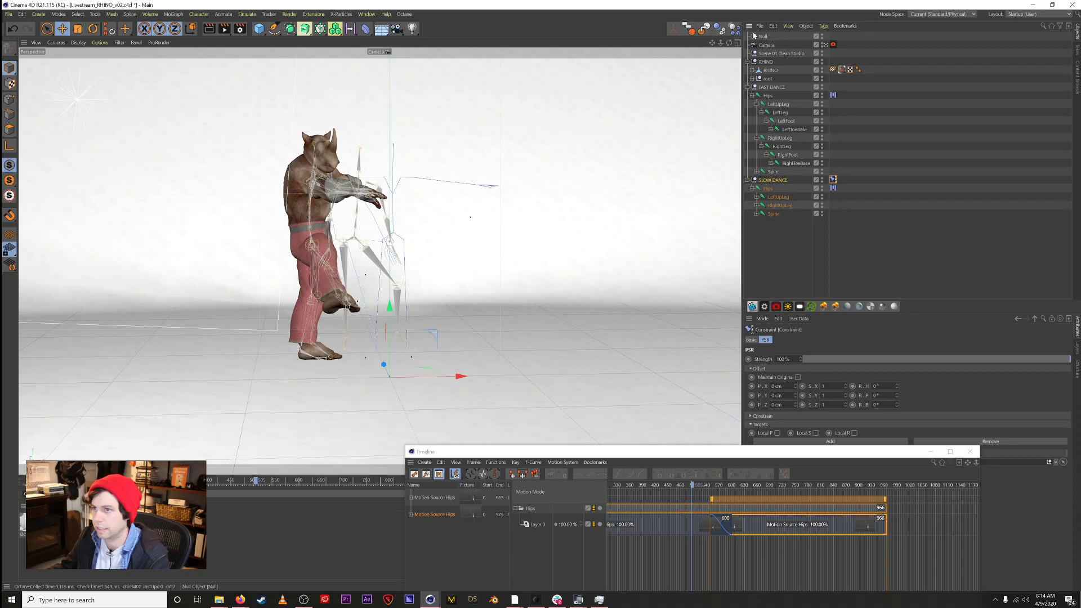
Step: Move the Null along its X axis and scrub through the blend to check the constraint's effect on the dance
{"action": "left_click", "coordinate": [763, 38]}
{"action": "left_click_drag", "start_coordinate": [456, 377], "coordinate": [342, 389], "text": "alt"}
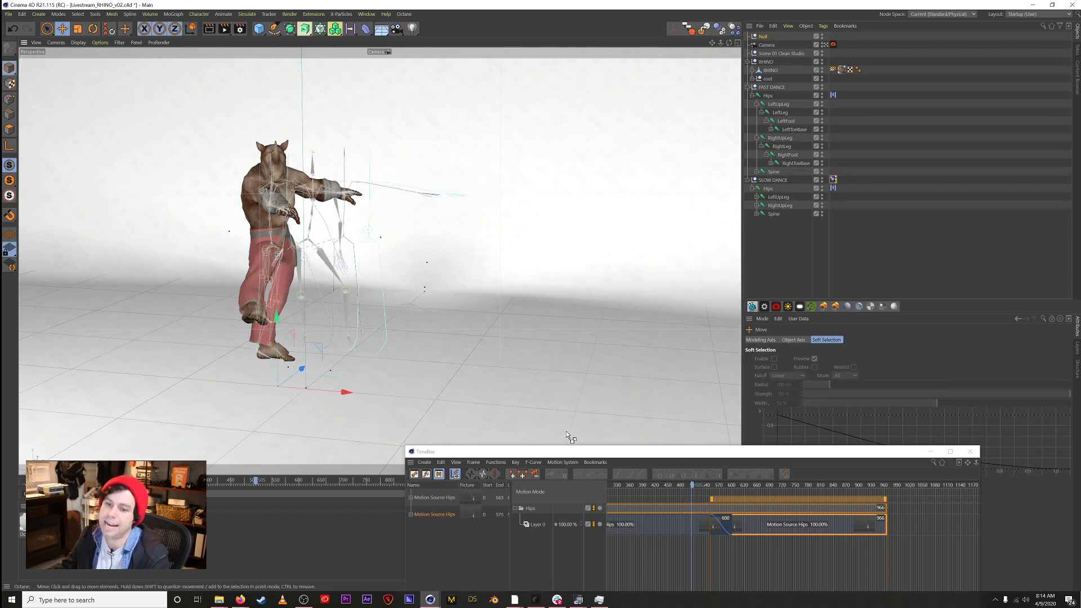
{"action": "left_click_drag", "start_coordinate": [524, 452], "coordinate": [660, 387]}
{"action": "mouse_move", "coordinate": [300, 484]}
{"action": "left_mouse_down"}
{"action": "mouse_move", "coordinate": [432, 482]}
{"action": "mouse_move", "coordinate": [244, 478]}
{"action": "mouse_move", "coordinate": [287, 474]}
{"action": "left_mouse_up"}
{"action": "left_click_drag", "start_coordinate": [374, 394], "coordinate": [350, 393]}
{"action": "left_click_drag", "start_coordinate": [289, 478], "coordinate": [276, 483]}
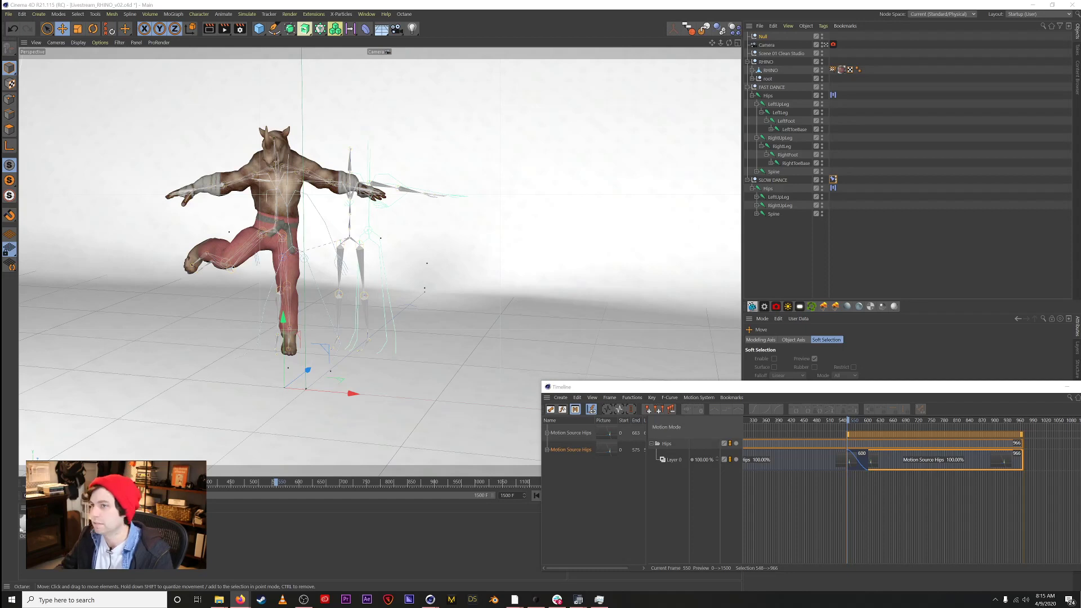
Step: Transfer the Constraint tag from SLOW DANCE to its Hips joint
{"action": "middle_click", "coordinate": [776, 180]}
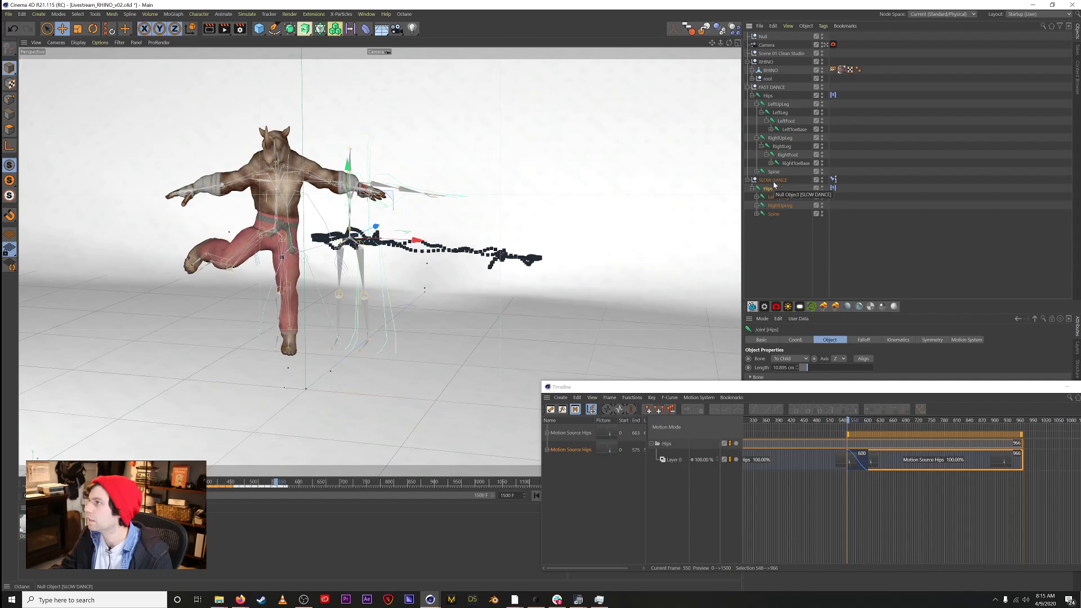
{"action": "left_click", "coordinate": [772, 238]}
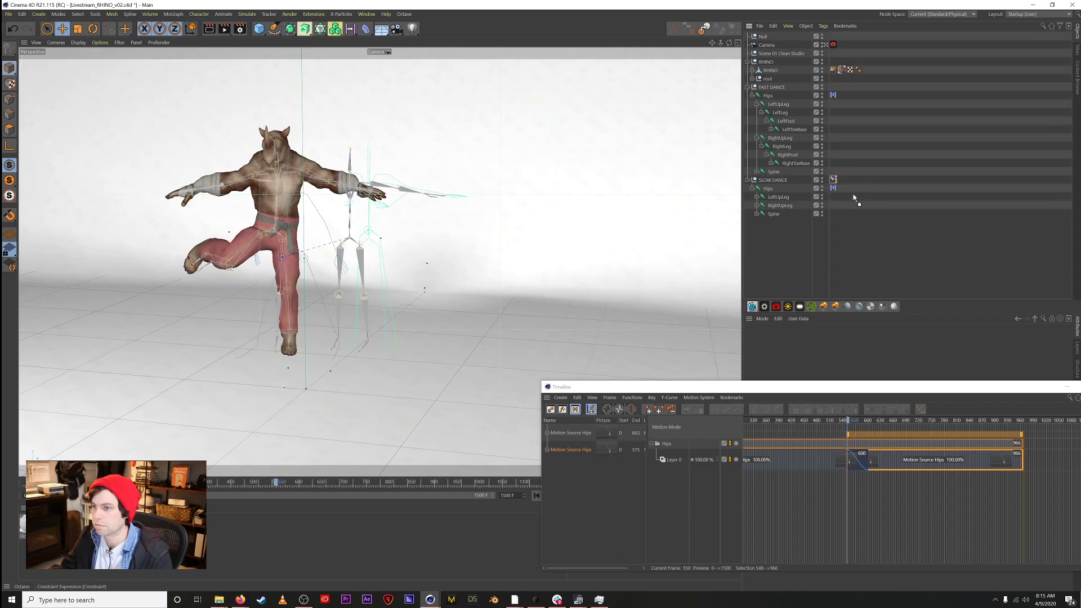
{"action": "left_click_drag", "start_coordinate": [853, 193], "coordinate": [843, 188]}
Step: Take the slow dance Hips out of SLOW DANCE, delete that empty parent and scrub to frame 571 to check the blend
{"action": "left_click", "coordinate": [780, 188]}
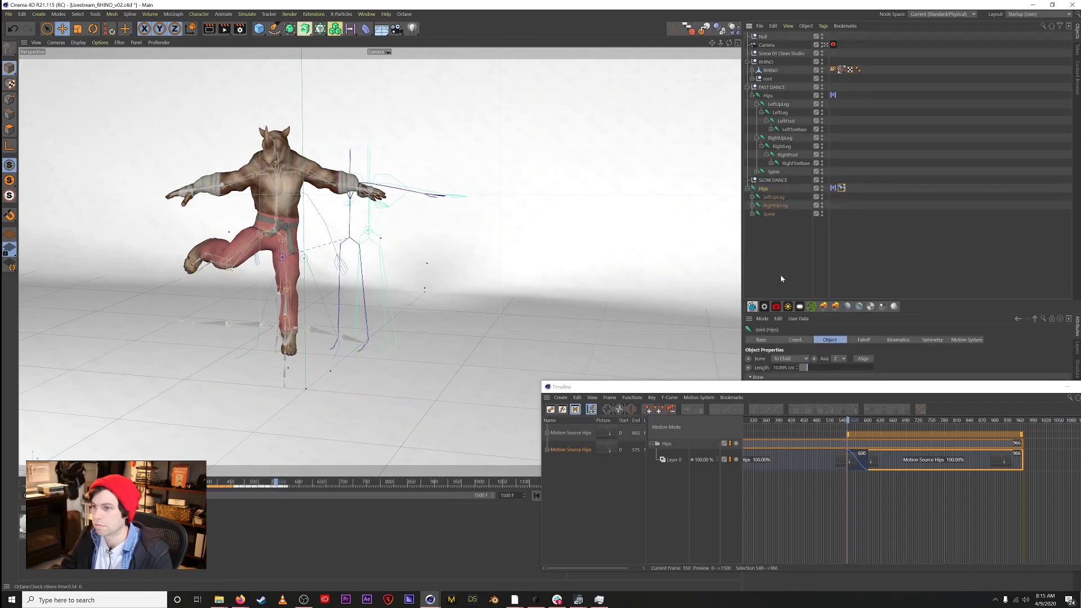
{"action": "left_click", "coordinate": [780, 179]}
{"action": "key", "text": "Delete"}
{"action": "mouse_move", "coordinate": [274, 482]}
{"action": "left_mouse_down"}
{"action": "mouse_move", "coordinate": [373, 484]}
{"action": "mouse_move", "coordinate": [223, 486]}
{"action": "mouse_move", "coordinate": [400, 492]}
{"action": "mouse_move", "coordinate": [262, 492]}
{"action": "mouse_move", "coordinate": [286, 493]}
{"action": "left_mouse_up"}
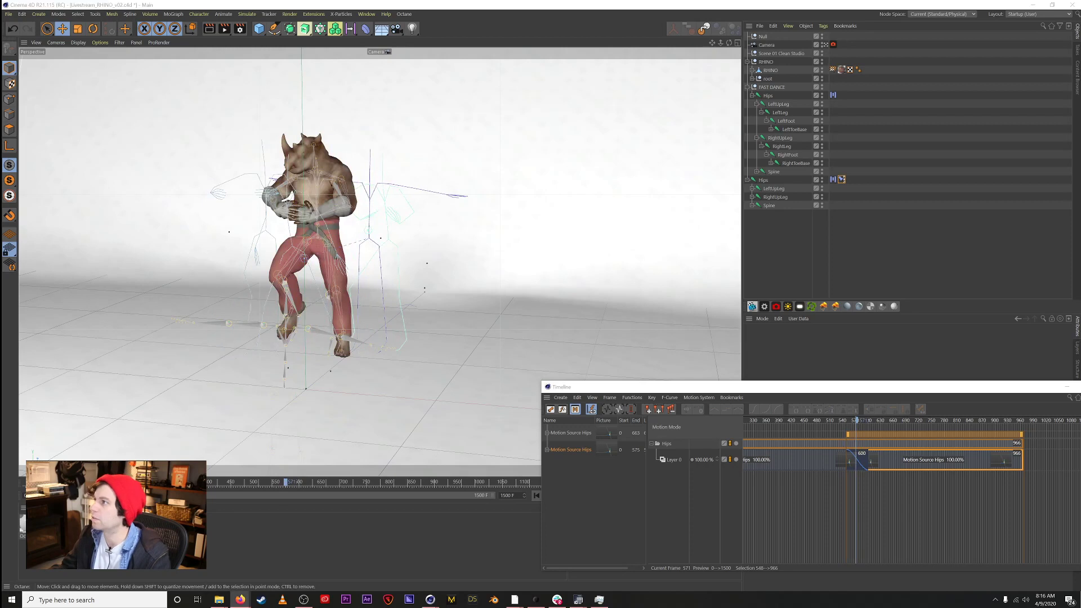